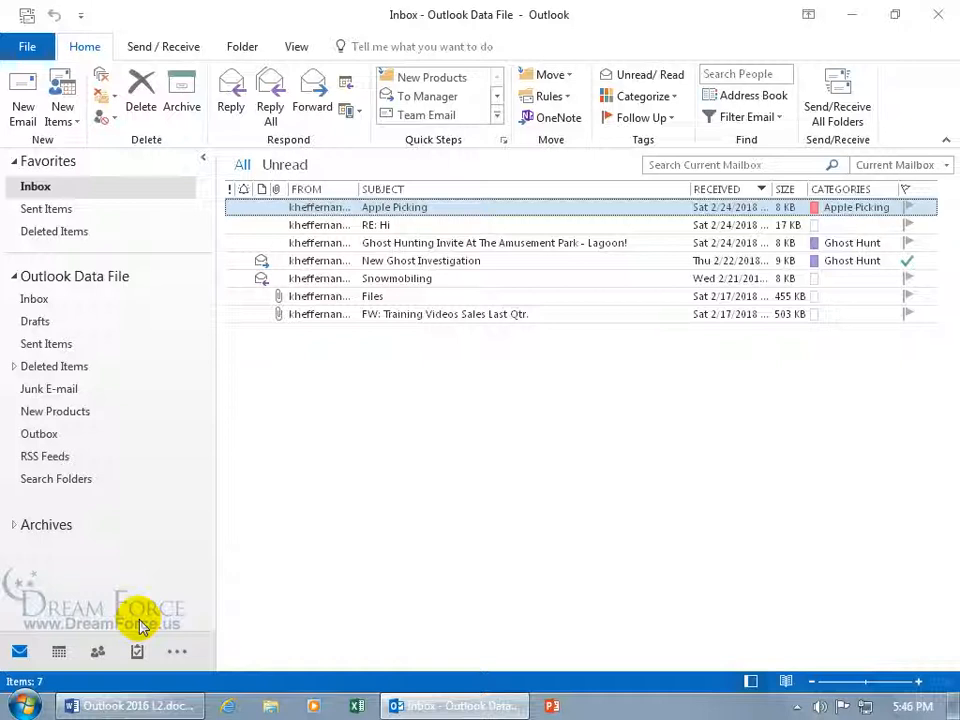
Show the tasks peek from the mail view and arrange it by tasks due Today instead of Later
mouse_move(136, 653)
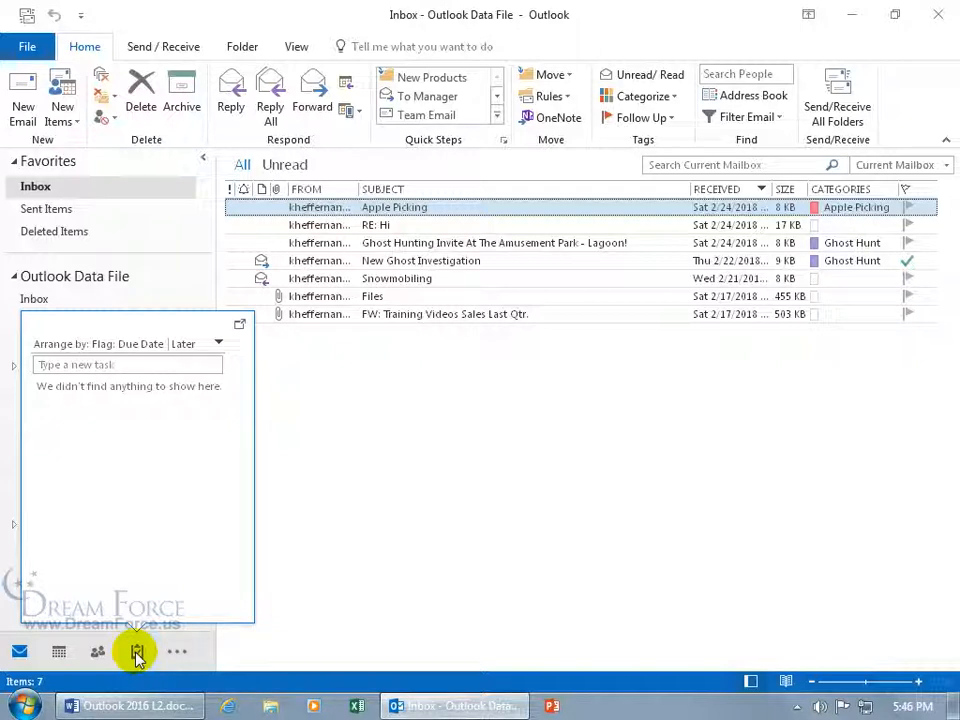
click(192, 350)
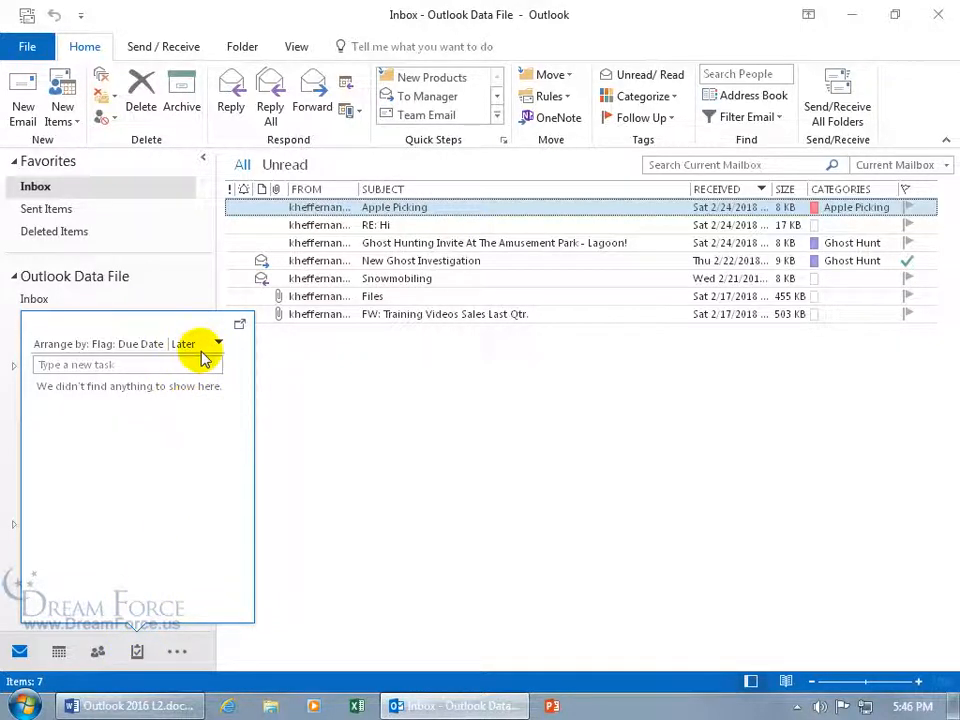
click(220, 346)
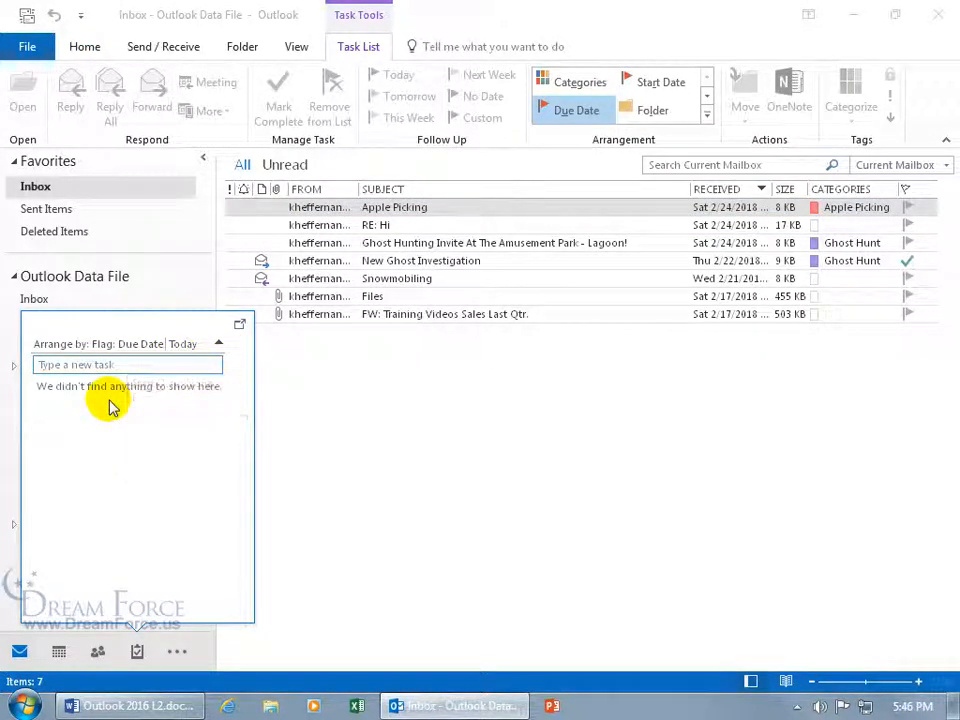
In the To-Do List, try New Task, New Items and the right-click menu, then open a blank task from the empty list
click(137, 651)
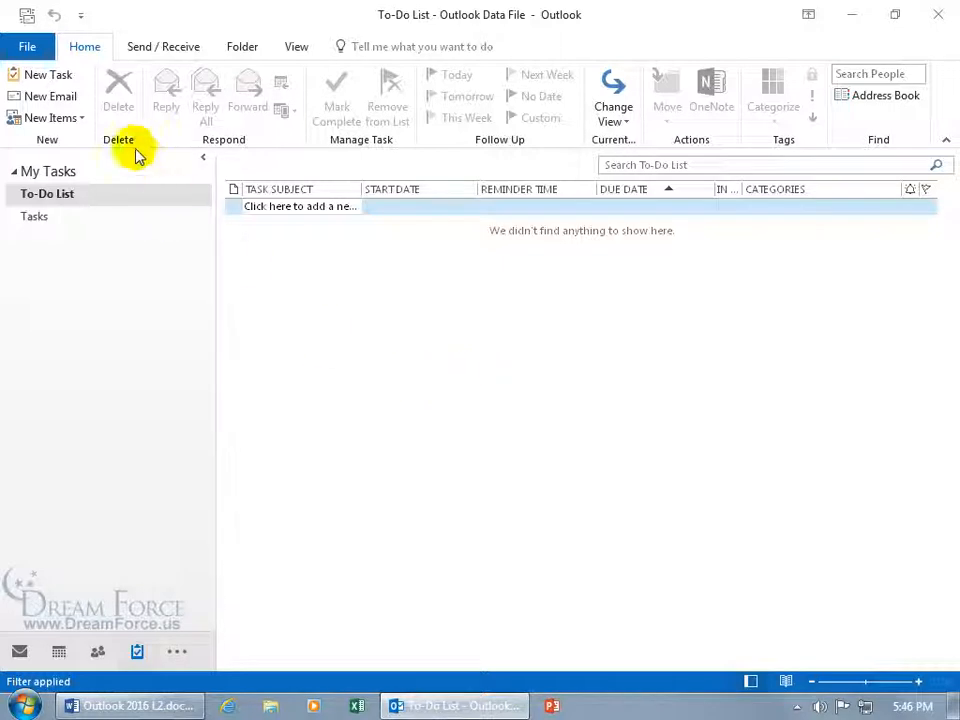
click(60, 79)
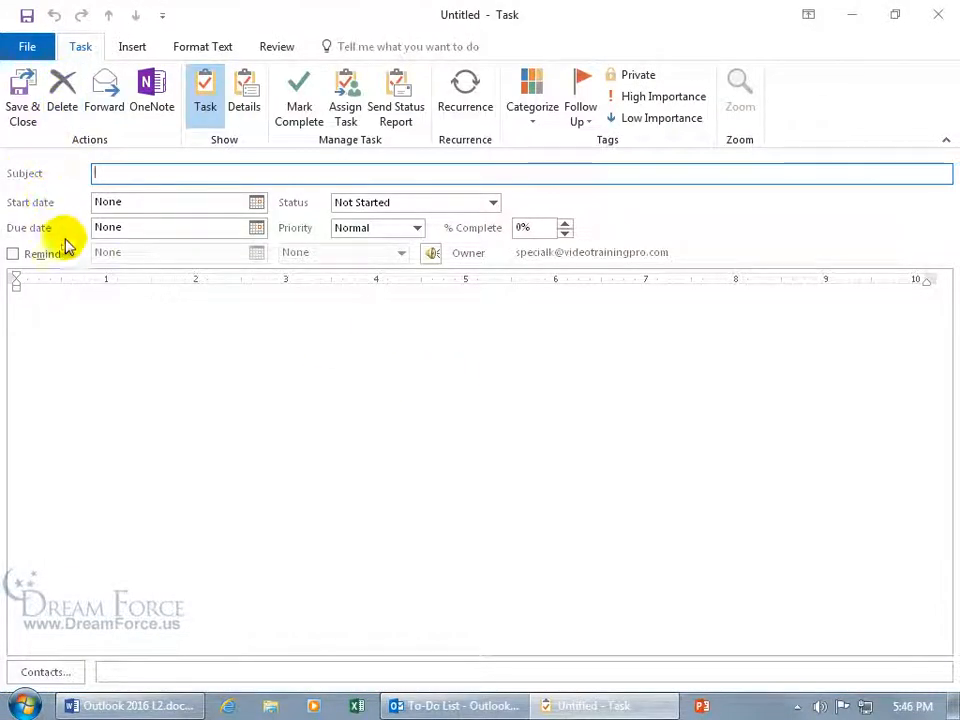
click(938, 14)
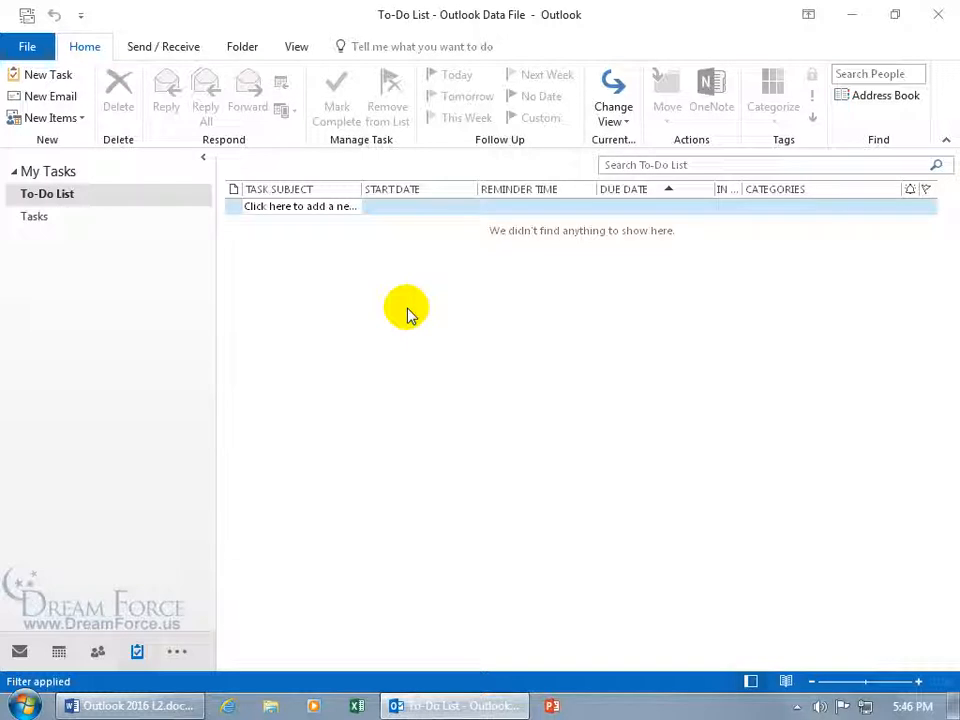
click(77, 120)
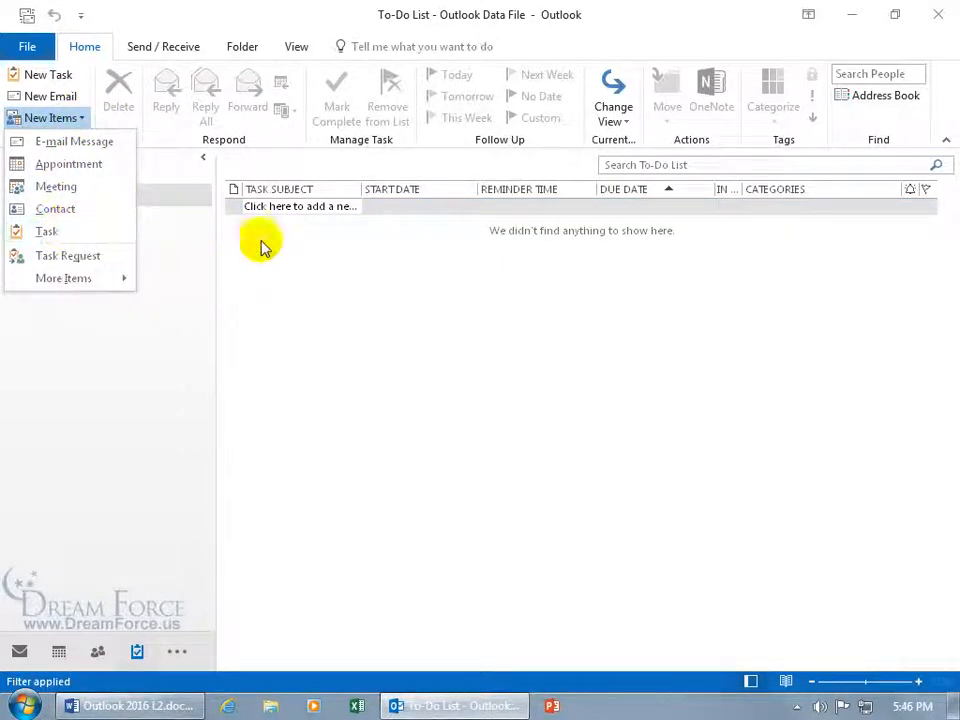
click(335, 266)
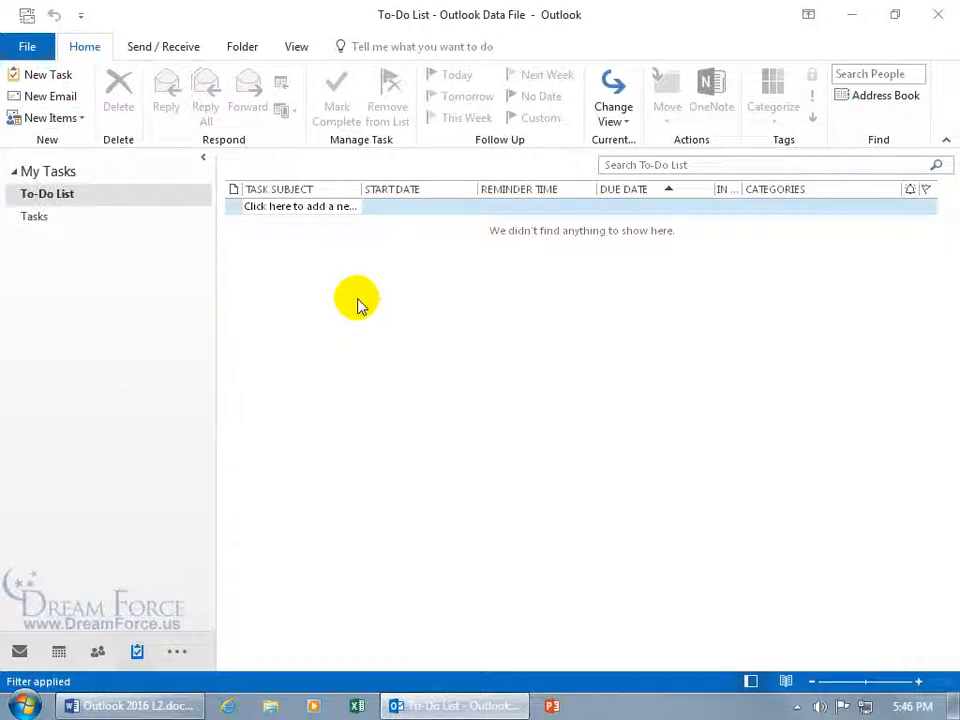
right_click(358, 299)
click(400, 316)
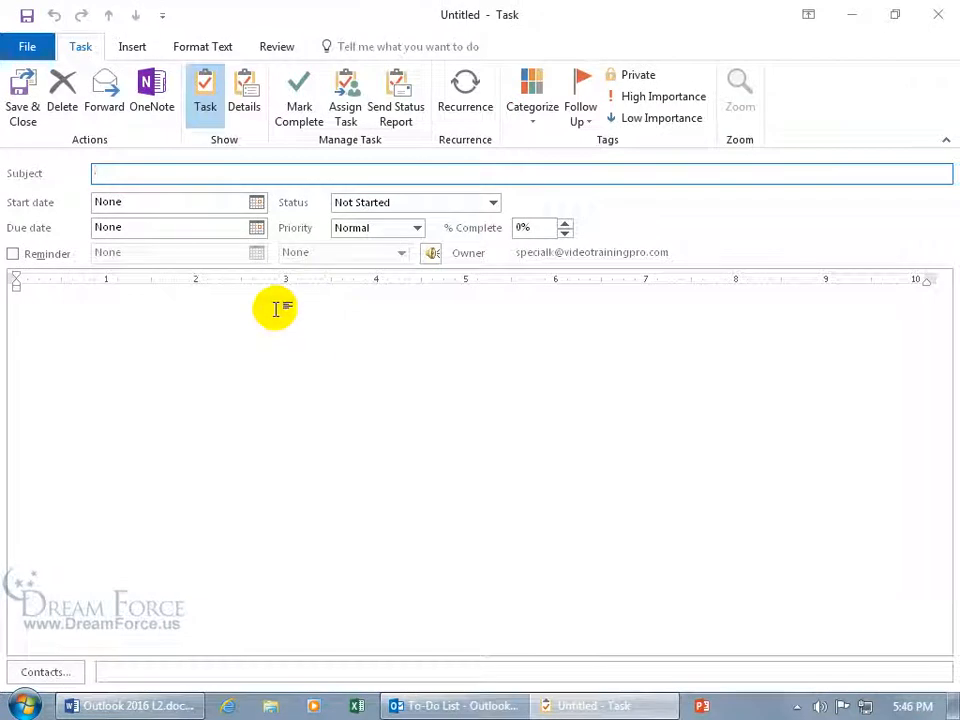
click(934, 15)
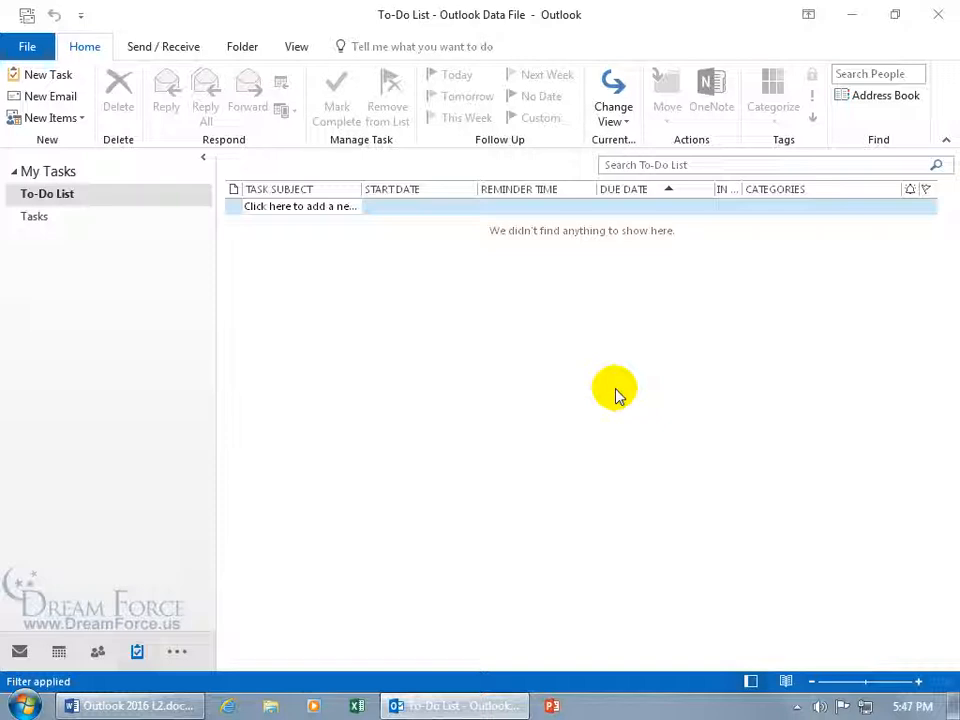
double_click(615, 392)
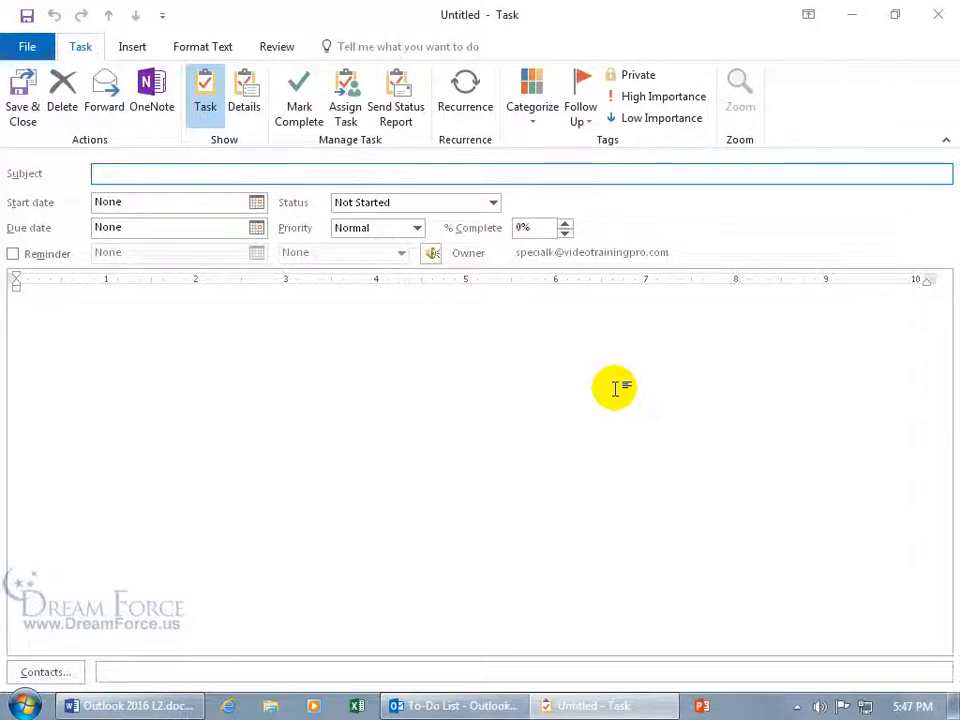
Enter subject 'Create Ghost Hunting PowerPoint Presentation', due date 3/17/2018, start date 3/14/2018, and tick Reminder
click(212, 174)
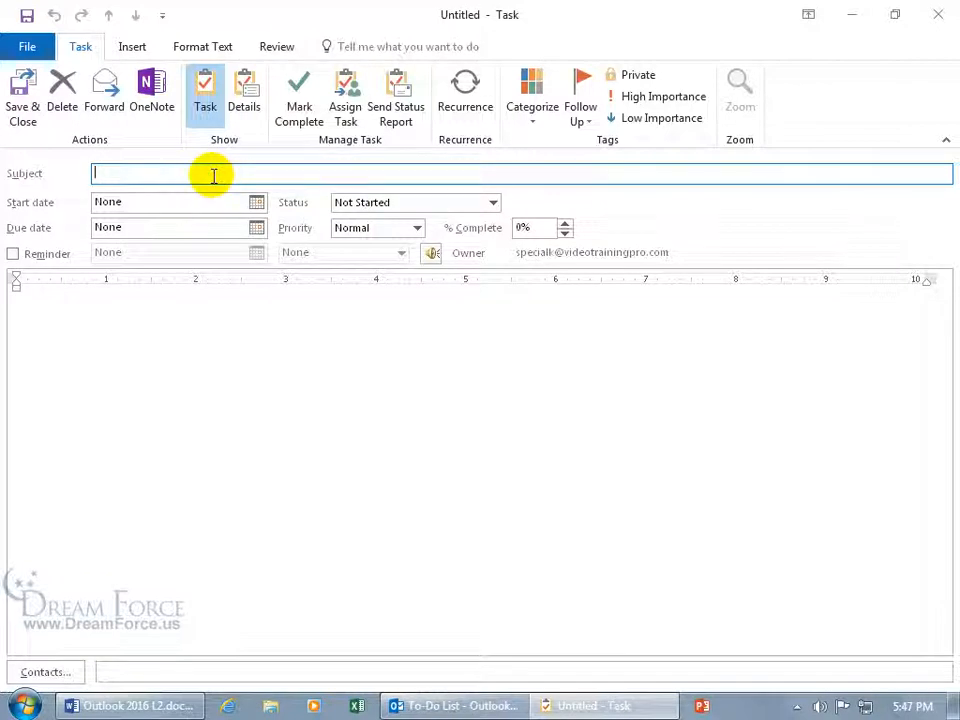
text(Create Ghost Hunting PowerPoint Pr)
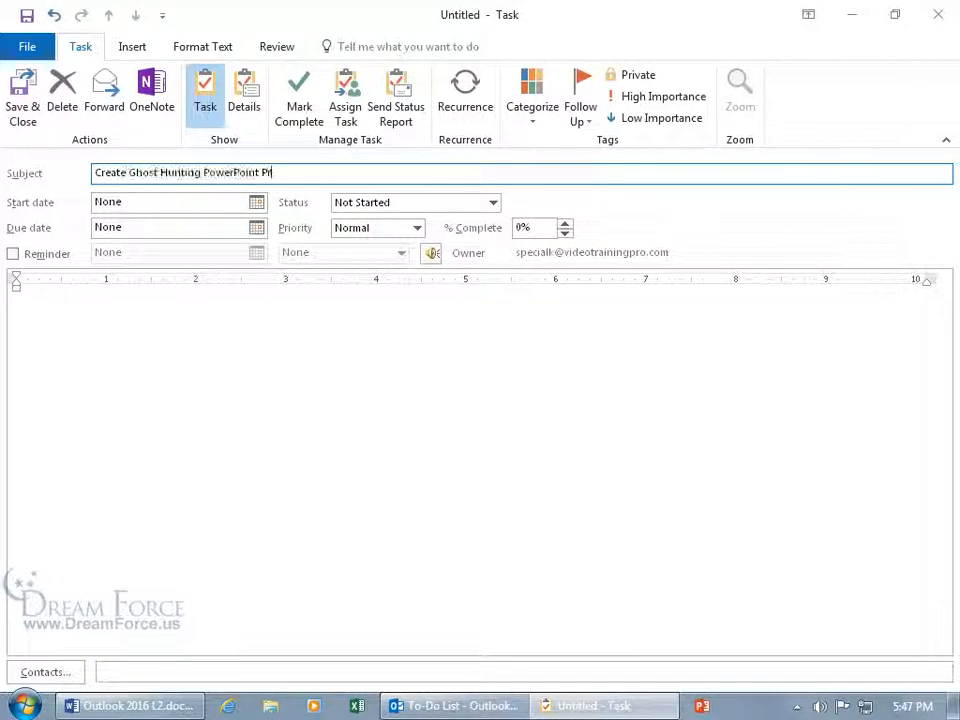
text(esentation)
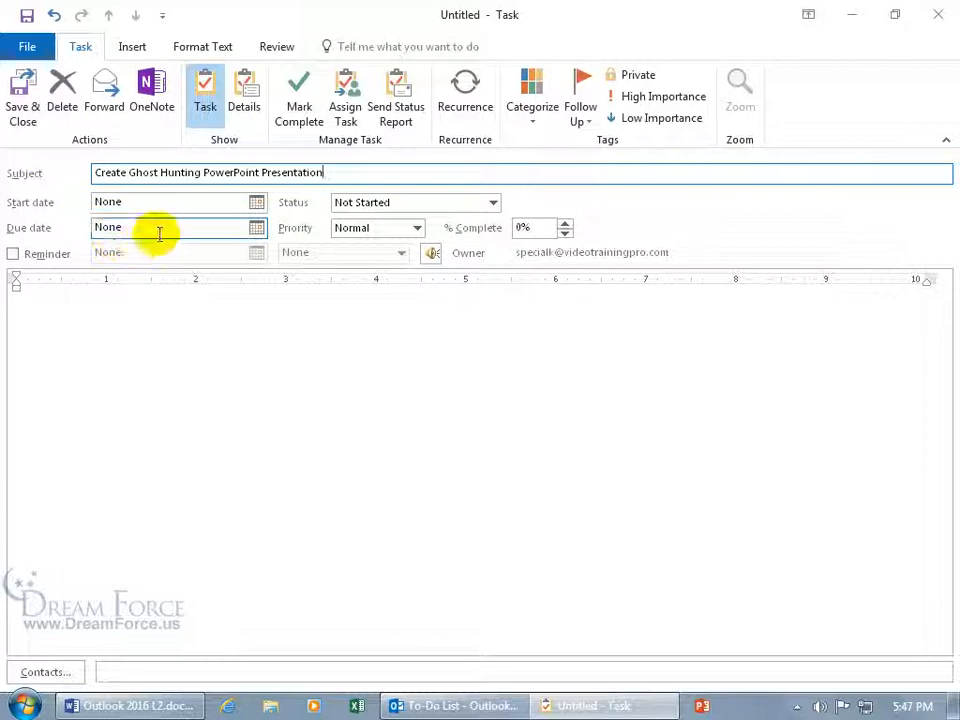
click(257, 229)
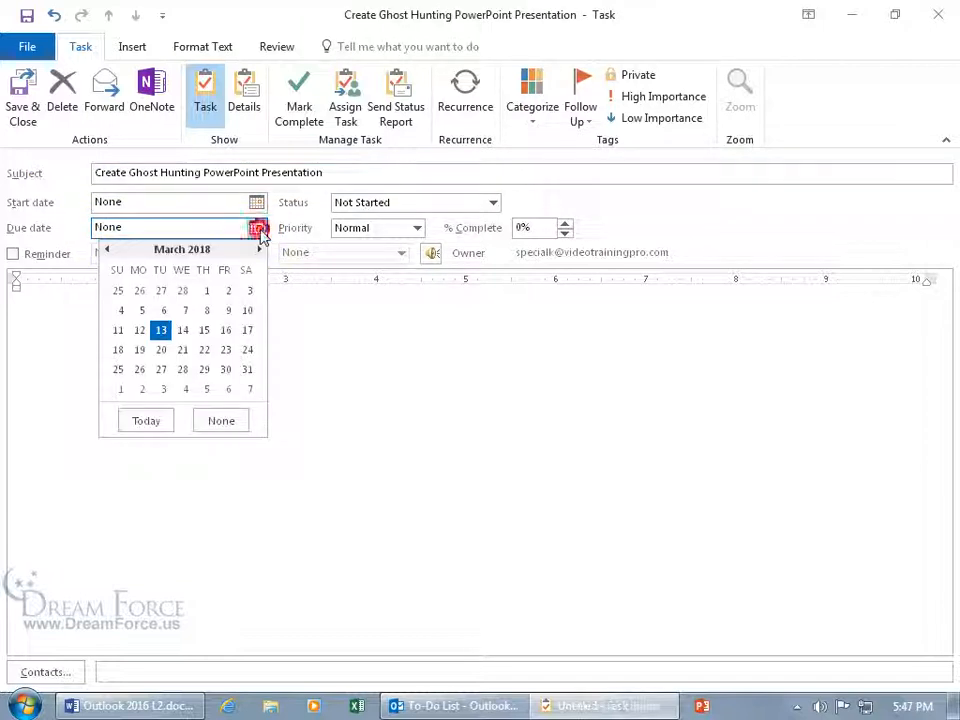
click(248, 331)
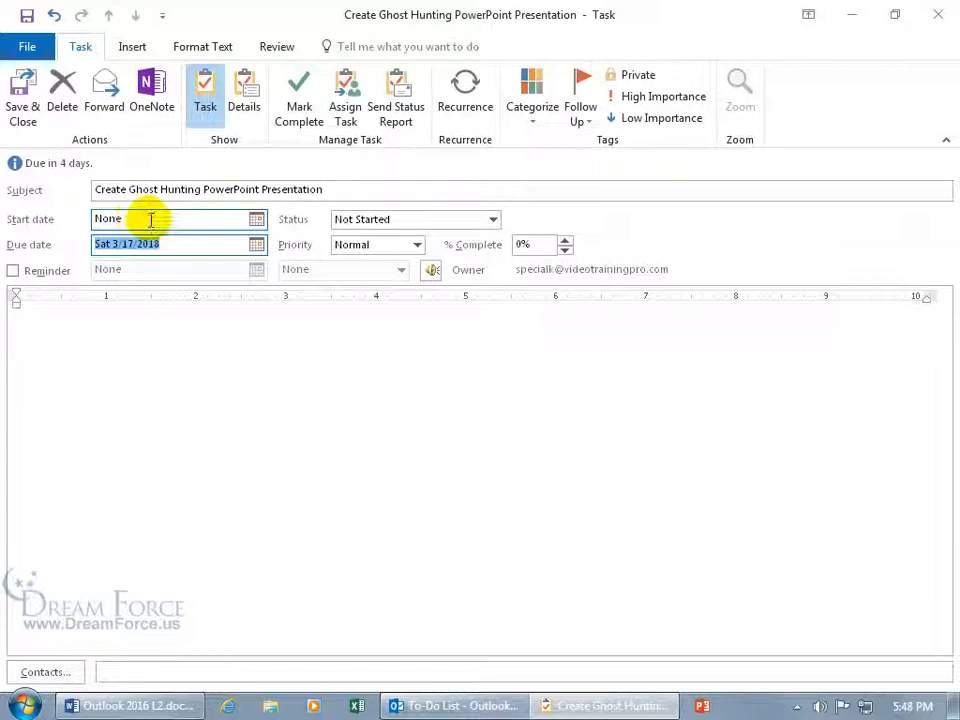
click(256, 219)
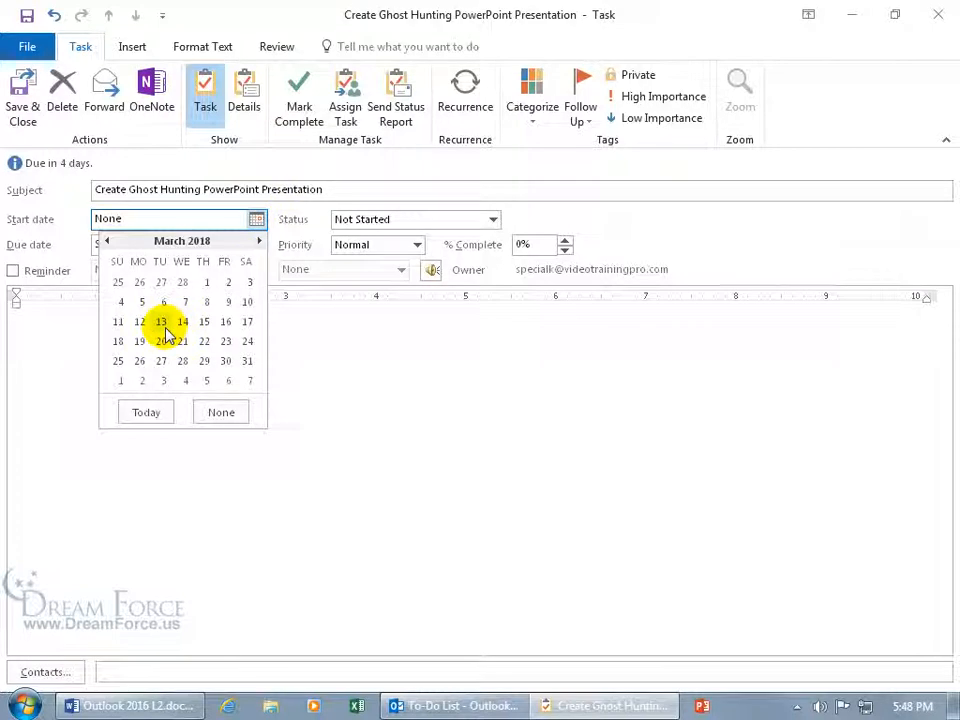
click(182, 321)
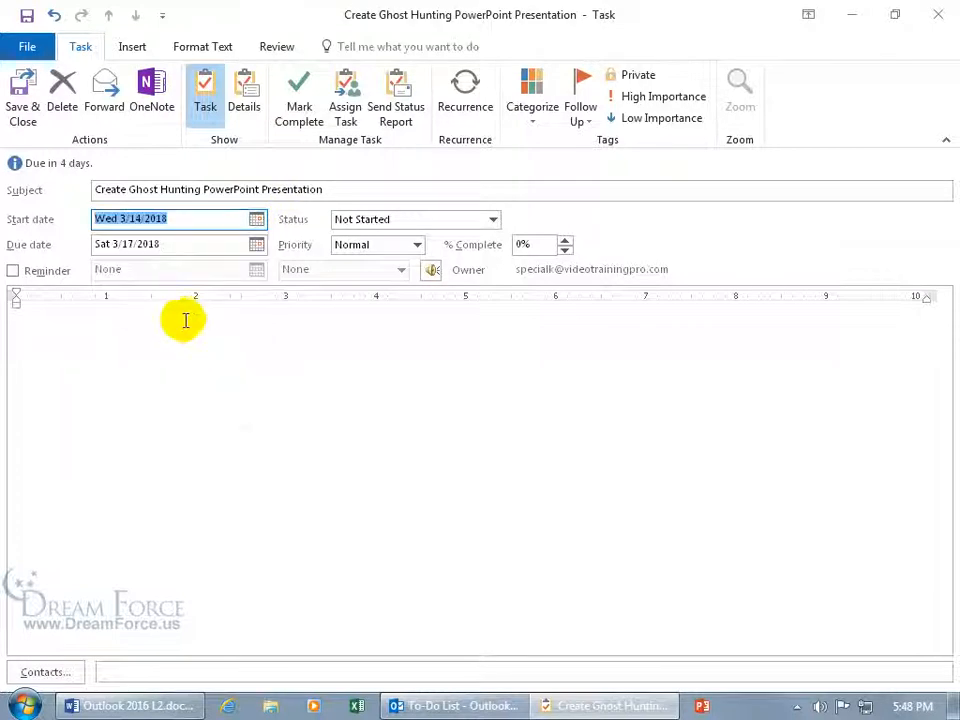
click(42, 280)
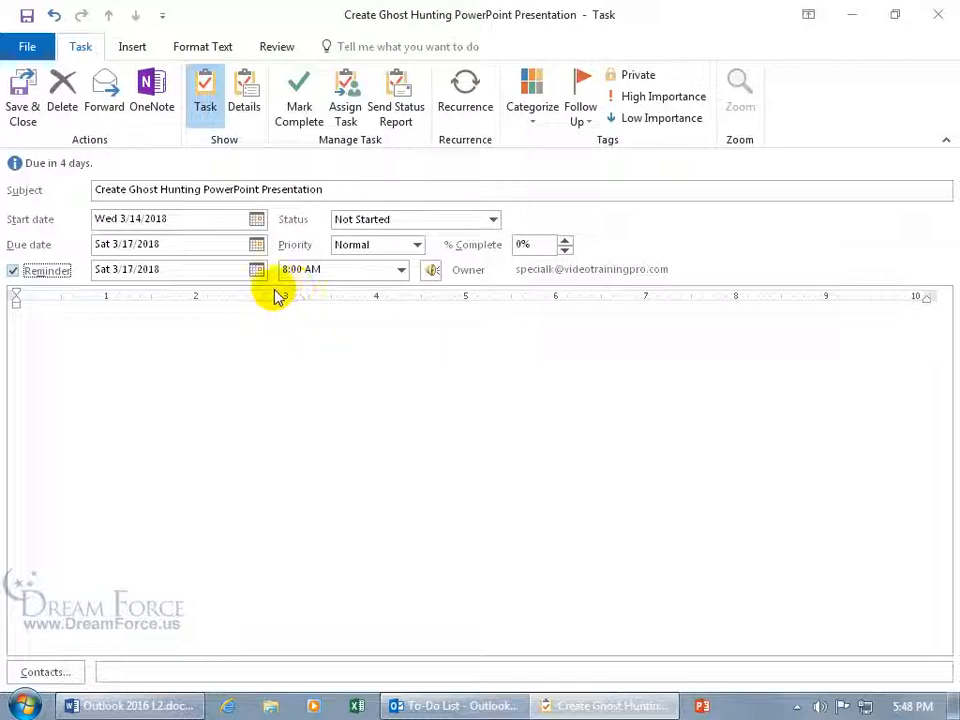
Change the reminder date to 3/15/2018 and edit its time from 8:00 AM to 8:01 AM
click(257, 270)
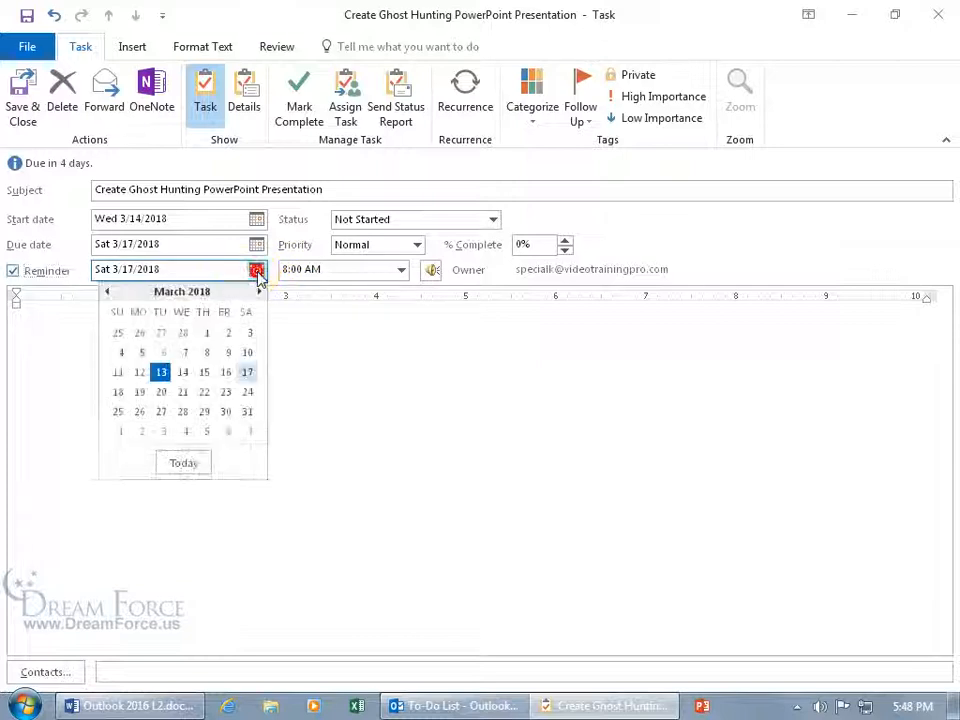
click(206, 375)
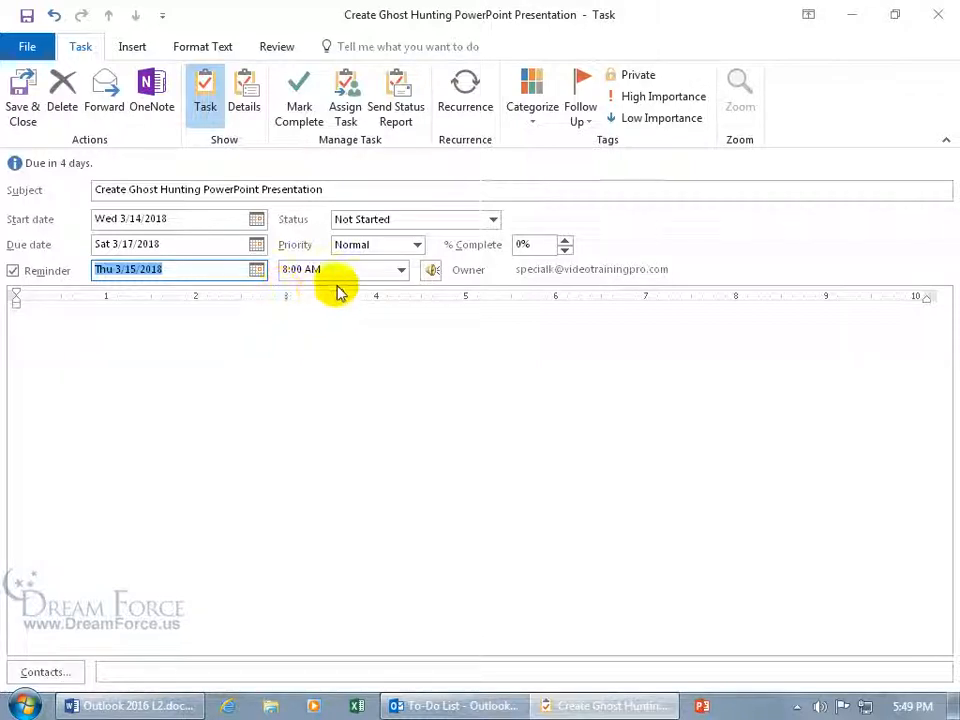
click(401, 270)
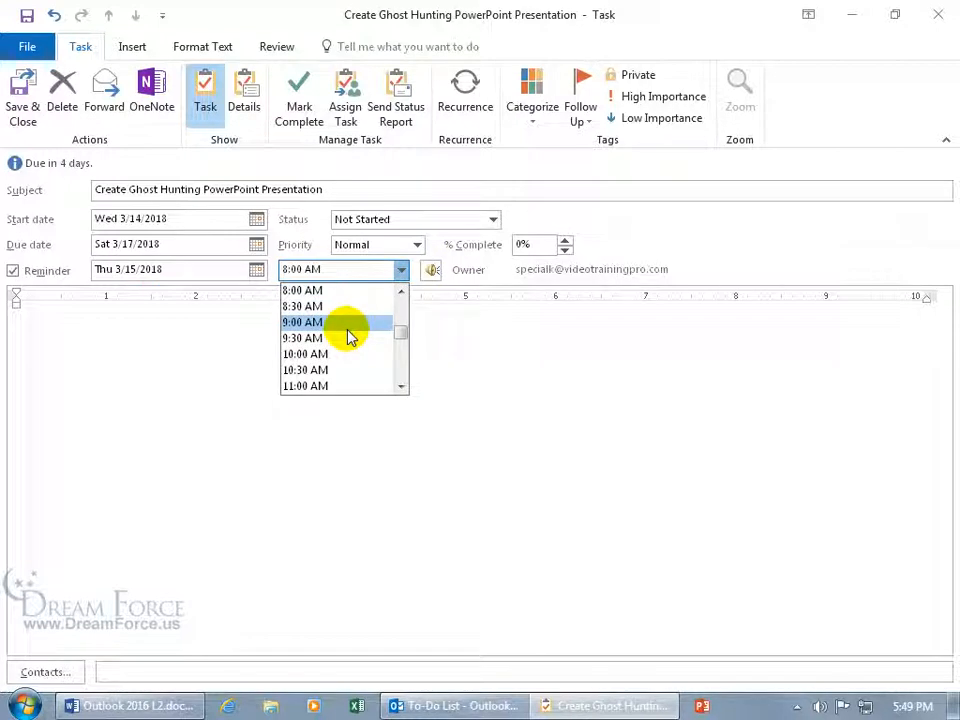
click(277, 303)
click(296, 270)
click(300, 270)
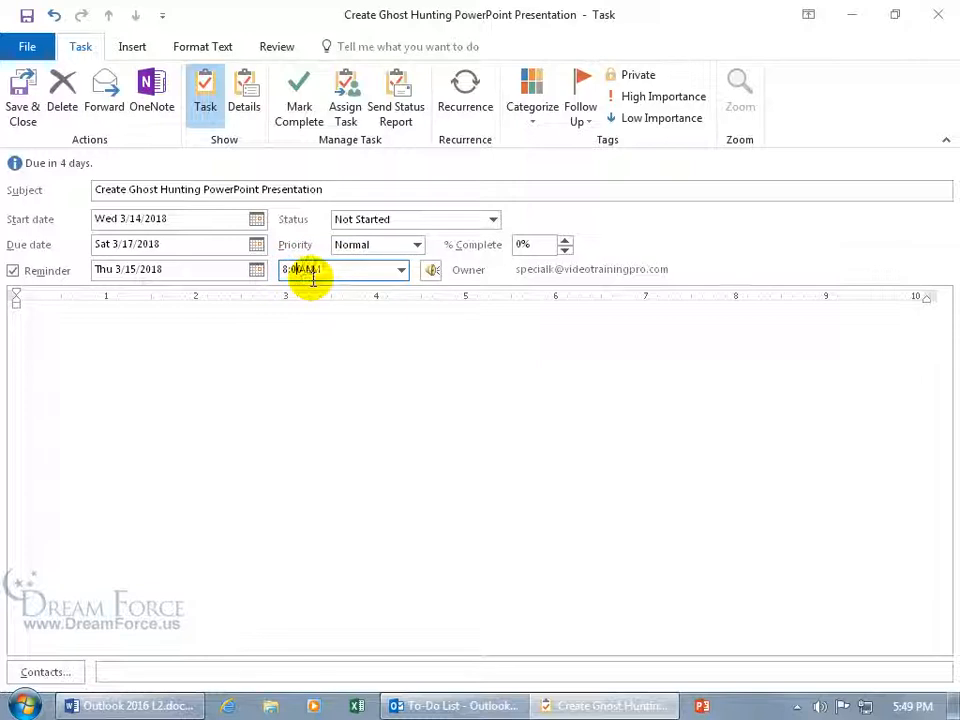
text(1)
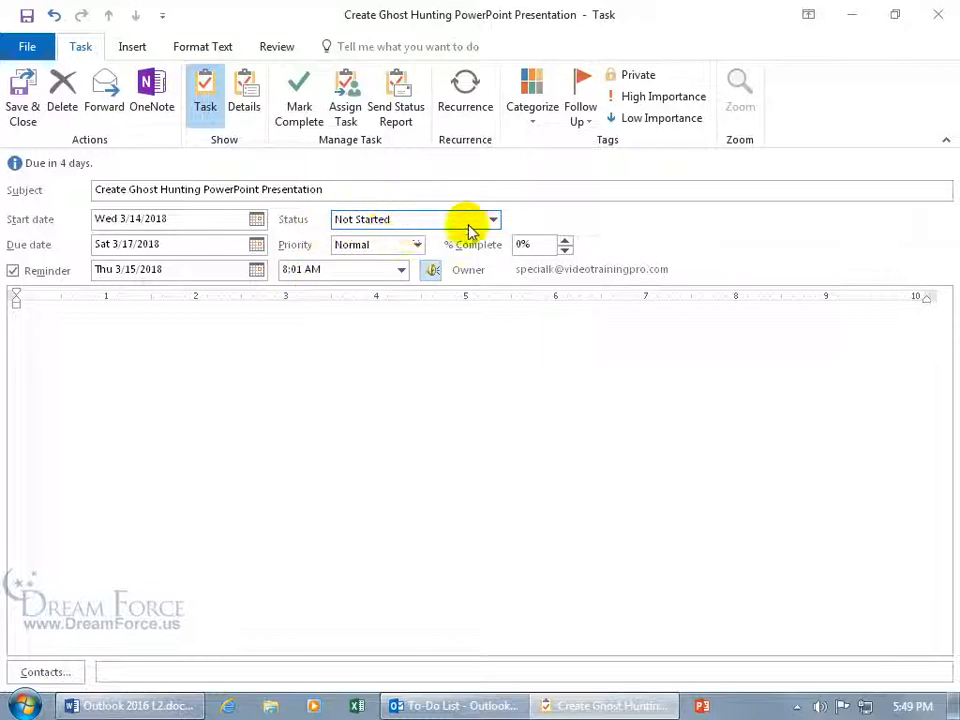
Try the In Progress and Completed statuses, then lower % Complete to 75%
click(493, 219)
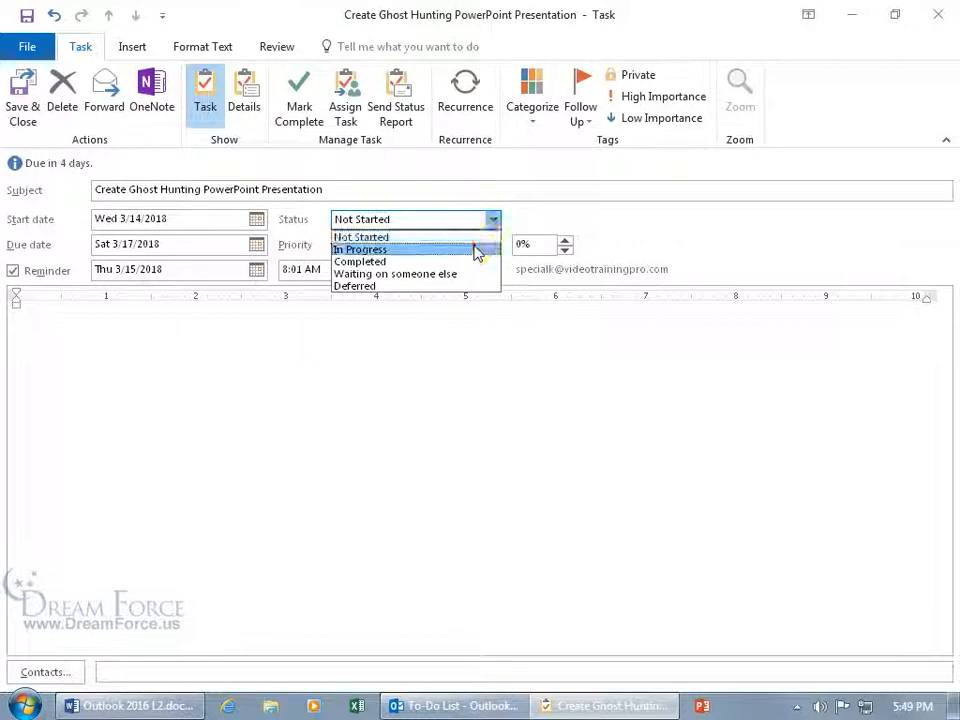
click(476, 250)
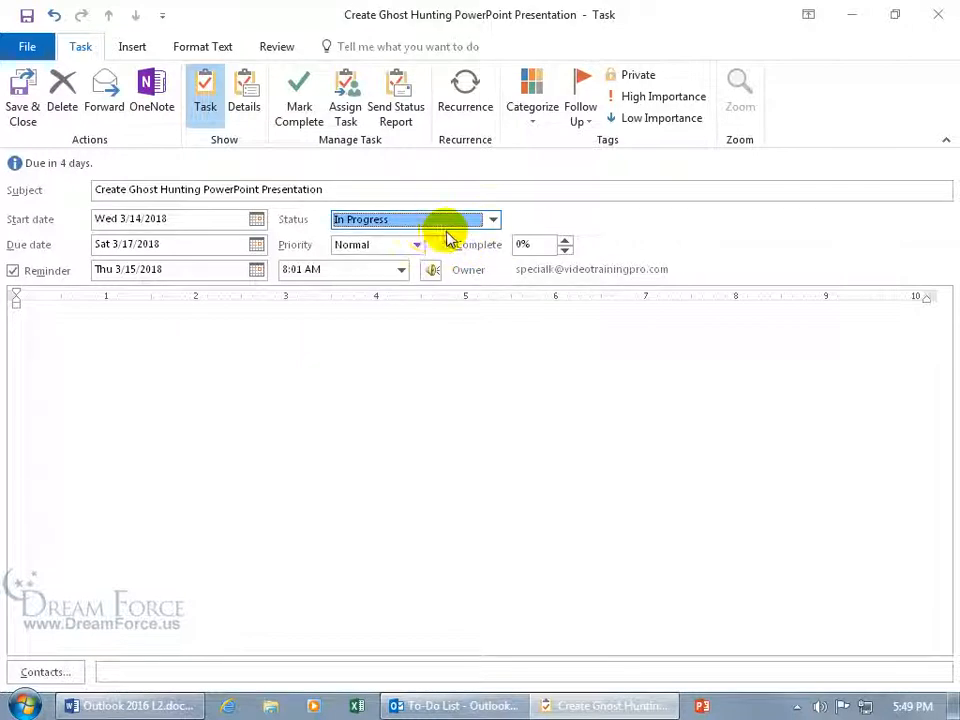
click(493, 220)
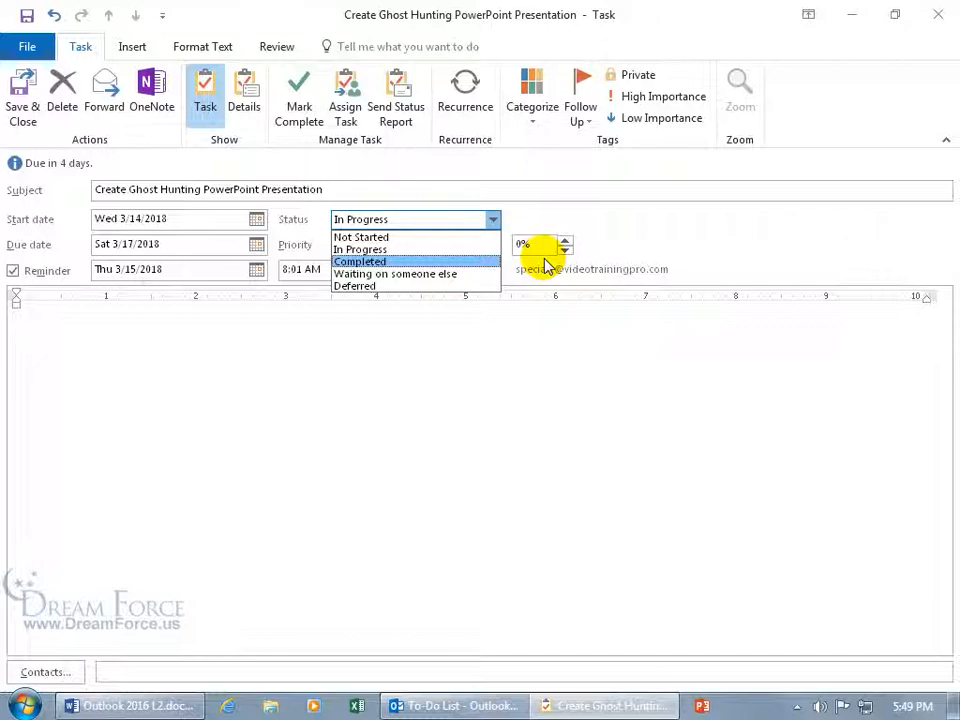
click(443, 261)
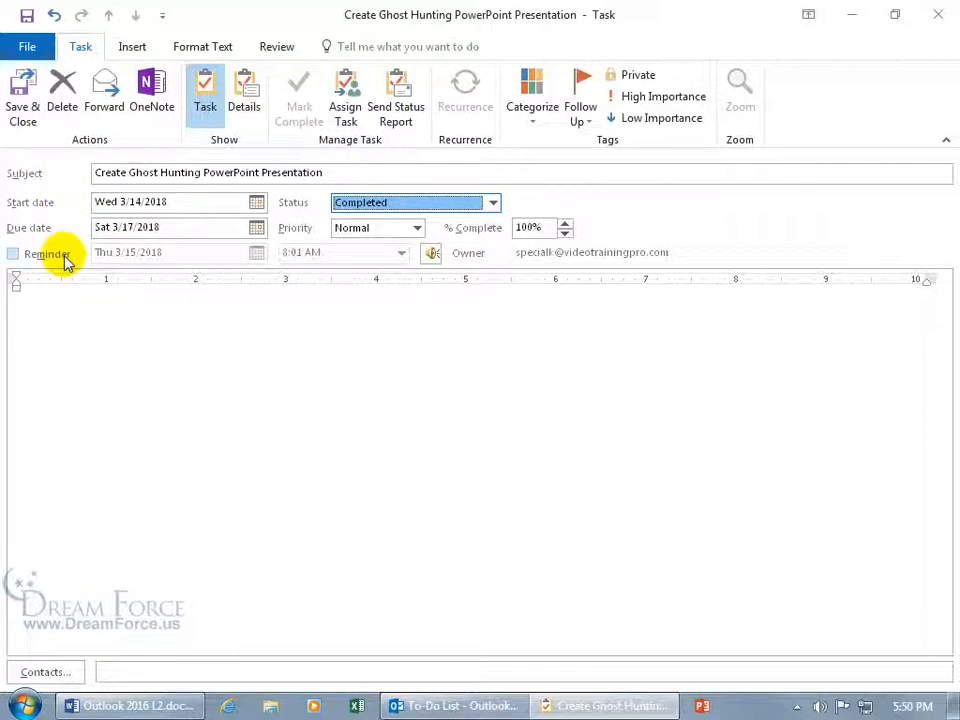
click(492, 203)
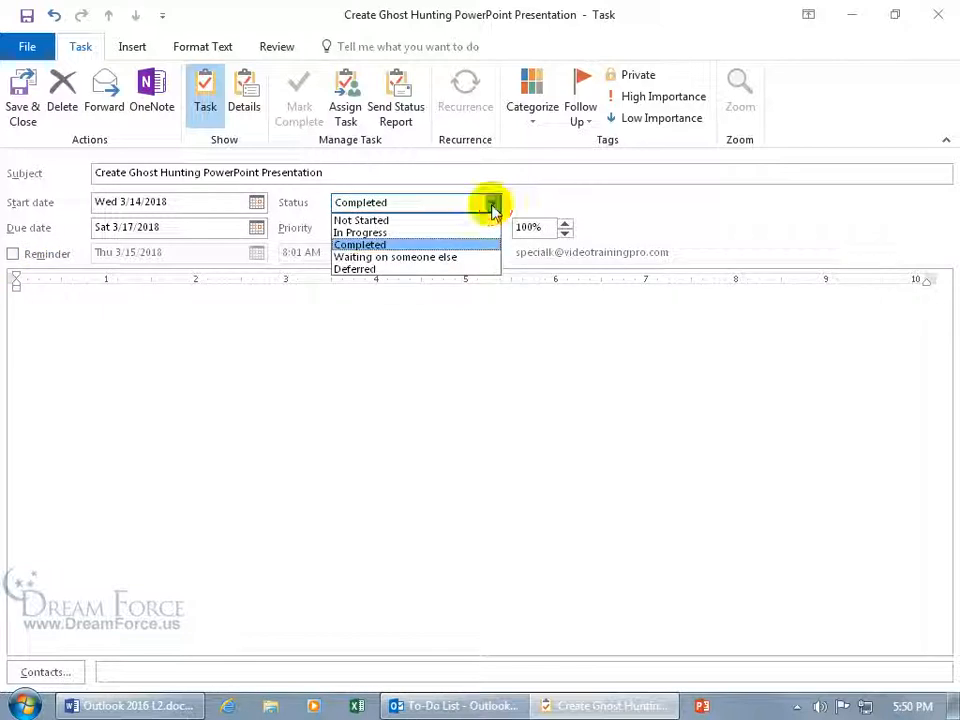
click(565, 231)
click(565, 233)
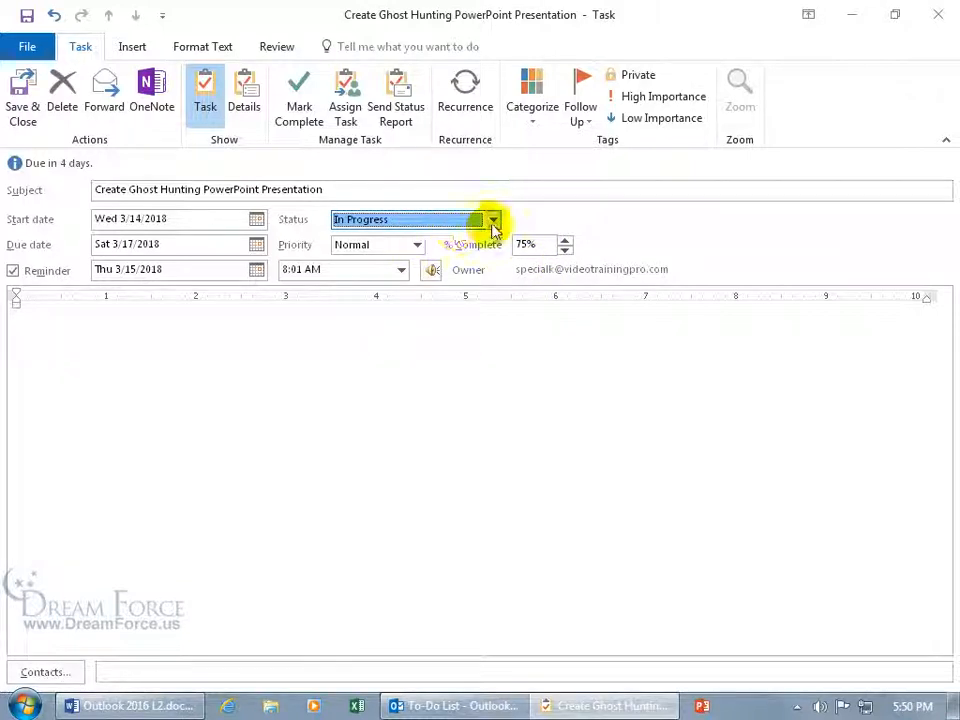
Cycle through Waiting on someone else and Deferred, ending on Not Started at 0%
click(492, 221)
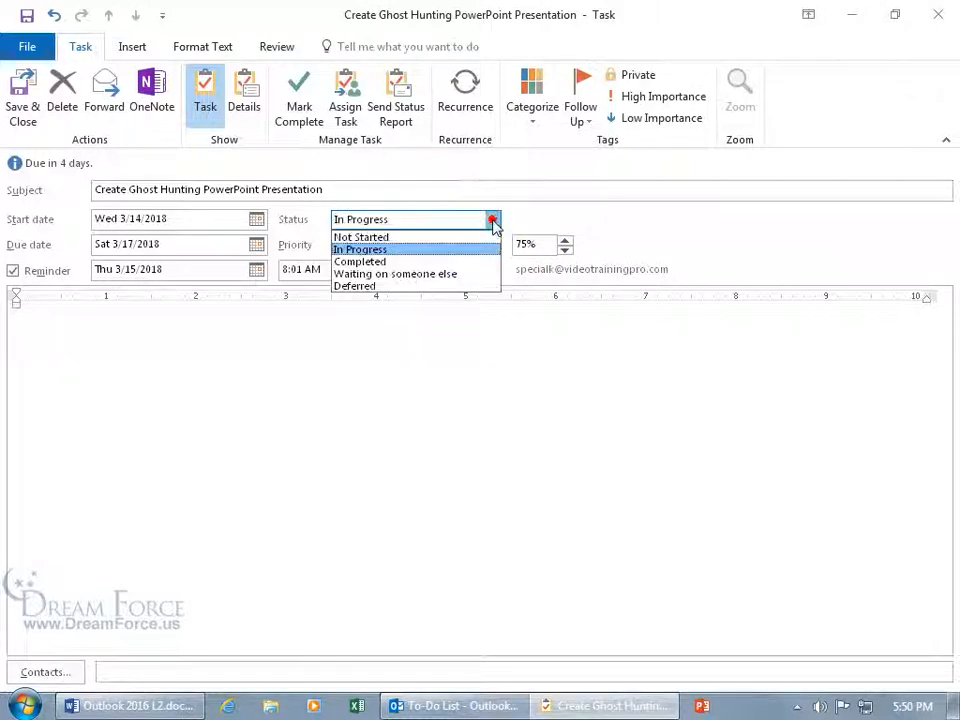
click(452, 274)
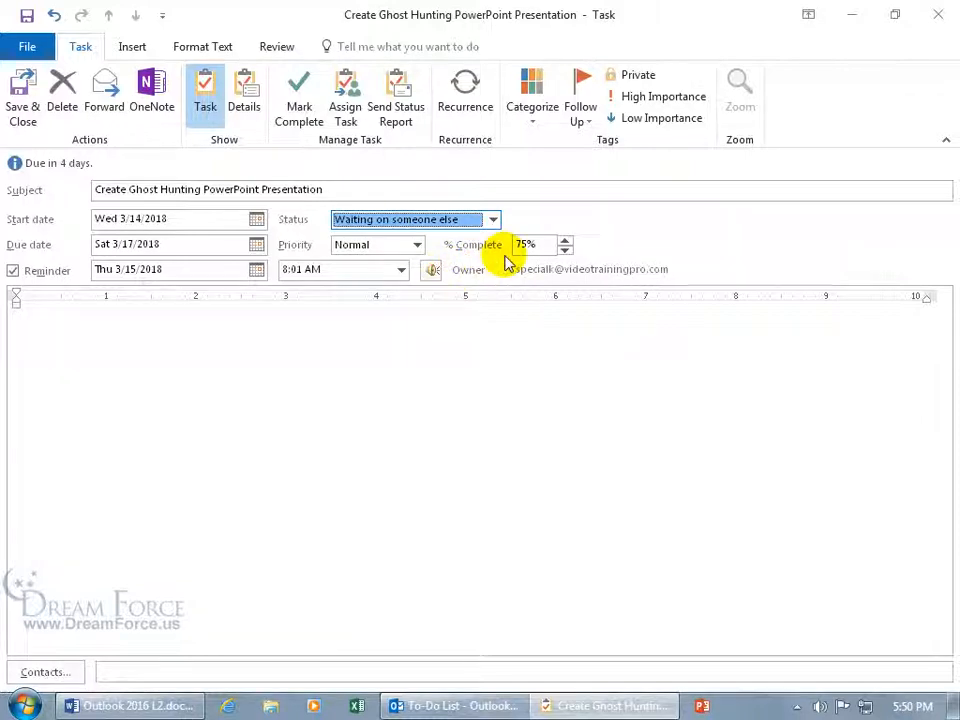
click(491, 220)
click(448, 285)
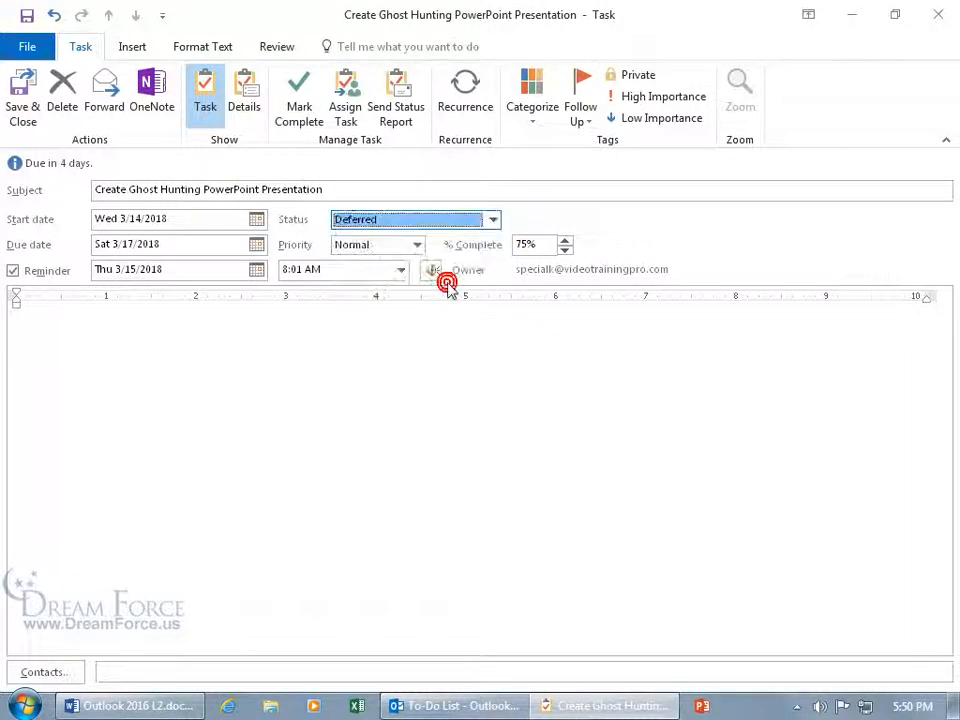
click(492, 221)
click(466, 237)
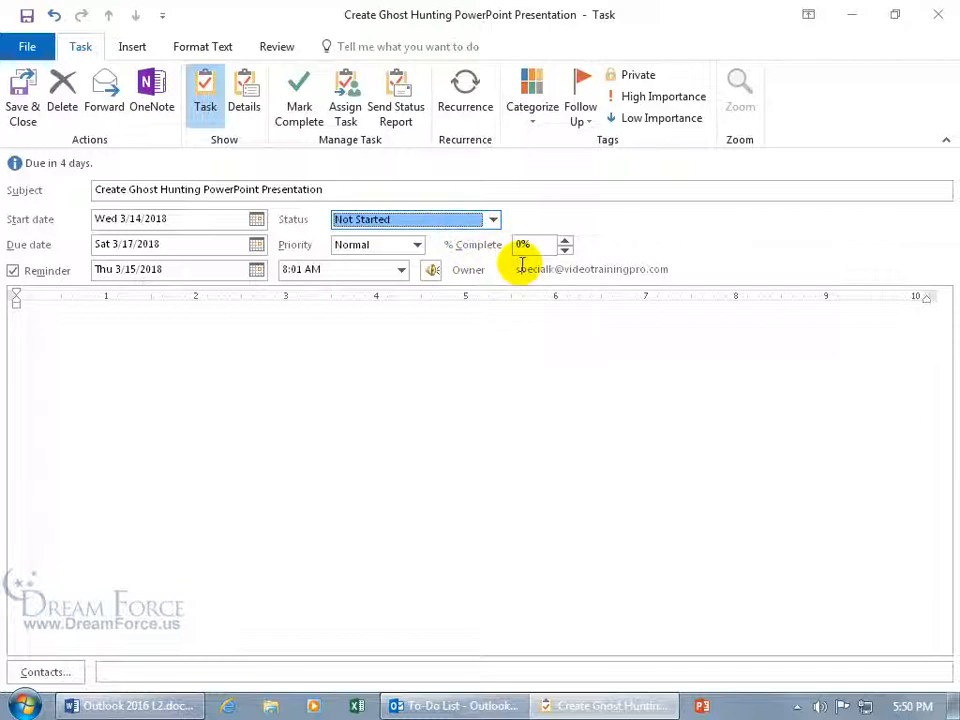
After toggling the High and Low Importance buttons, set the Priority list to High
click(418, 246)
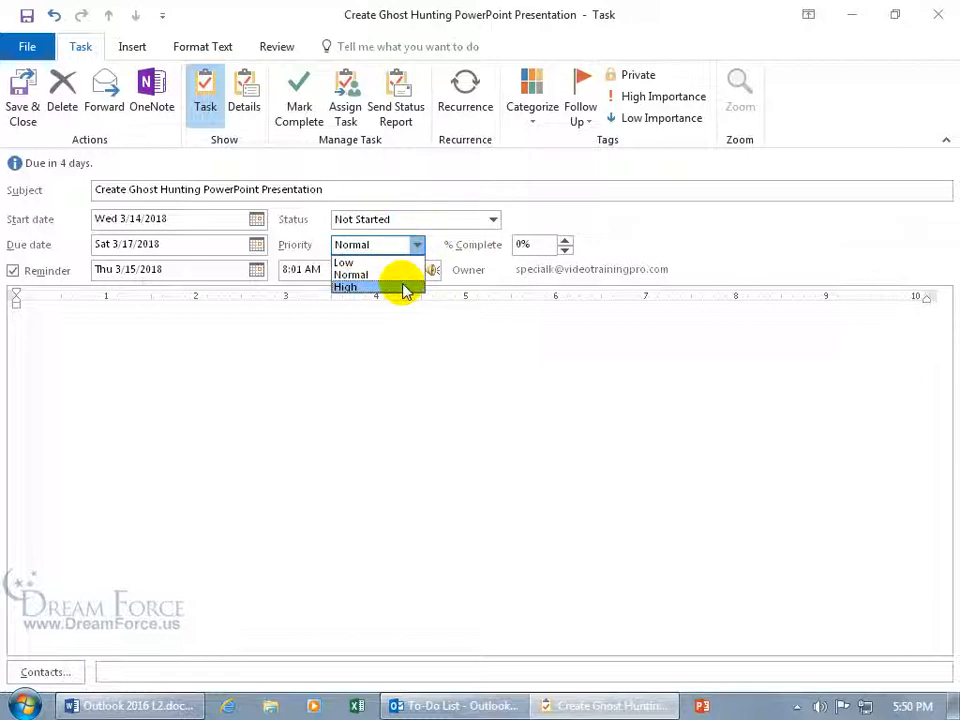
click(669, 101)
click(664, 97)
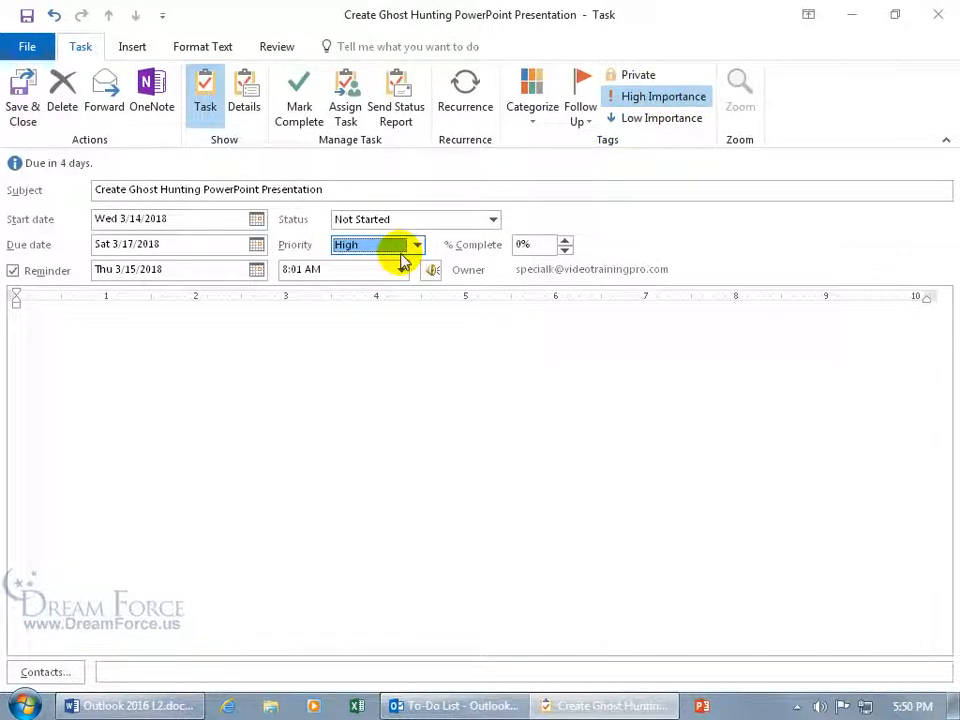
click(658, 120)
click(416, 249)
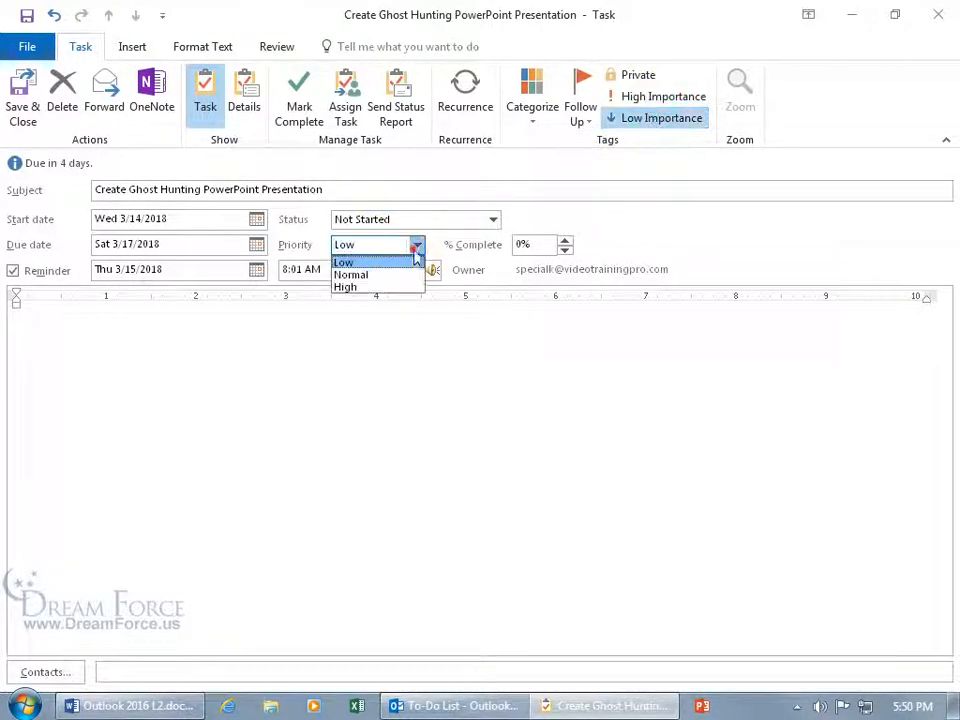
click(390, 287)
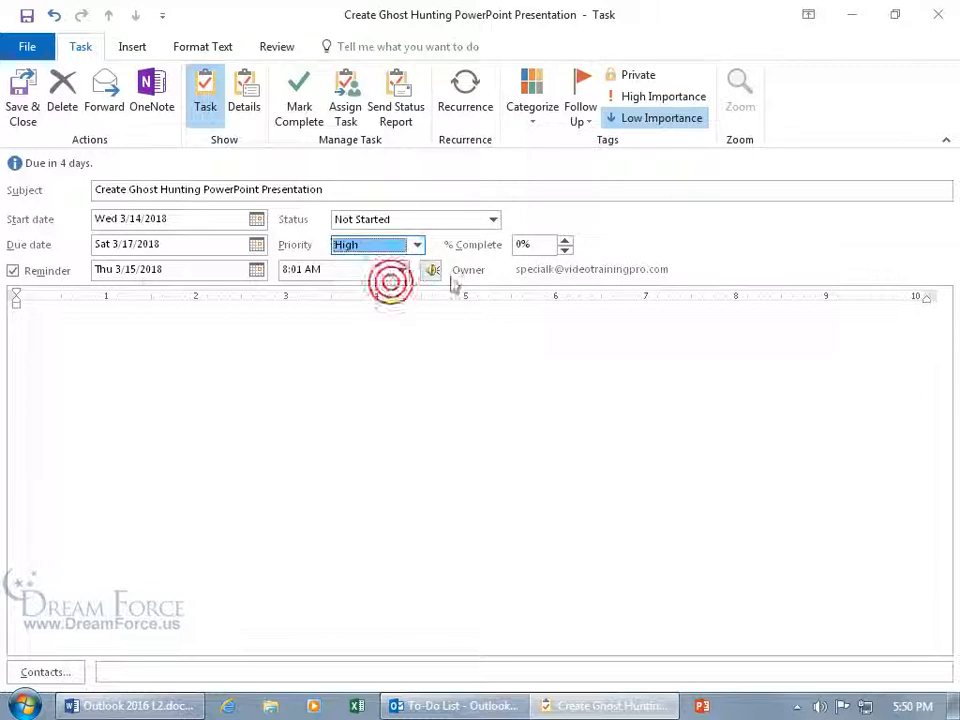
key(Tab)
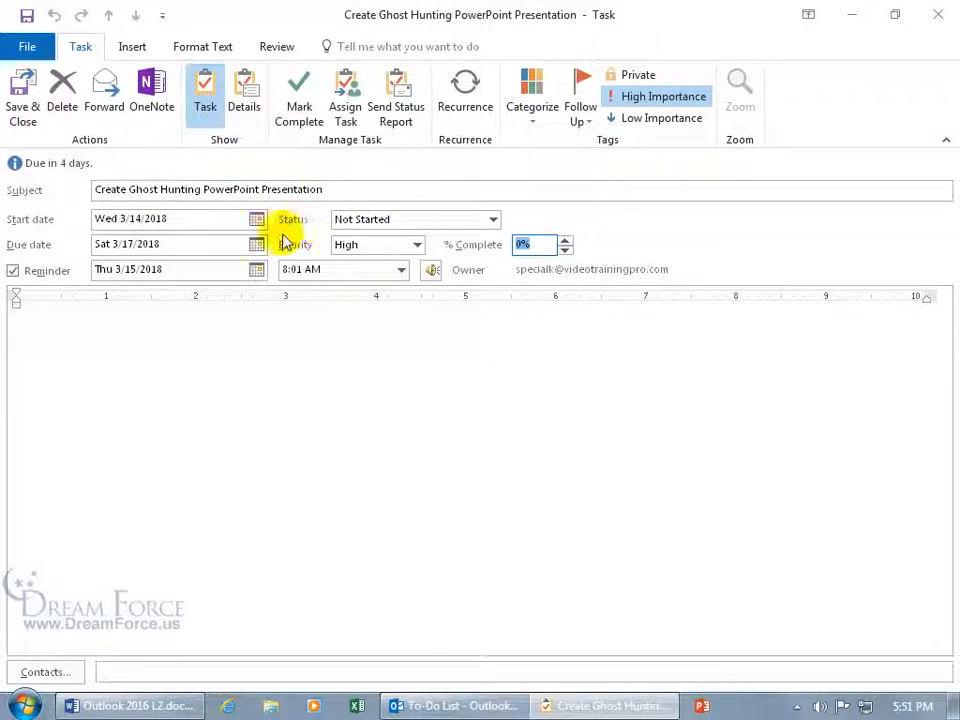
click(133, 325)
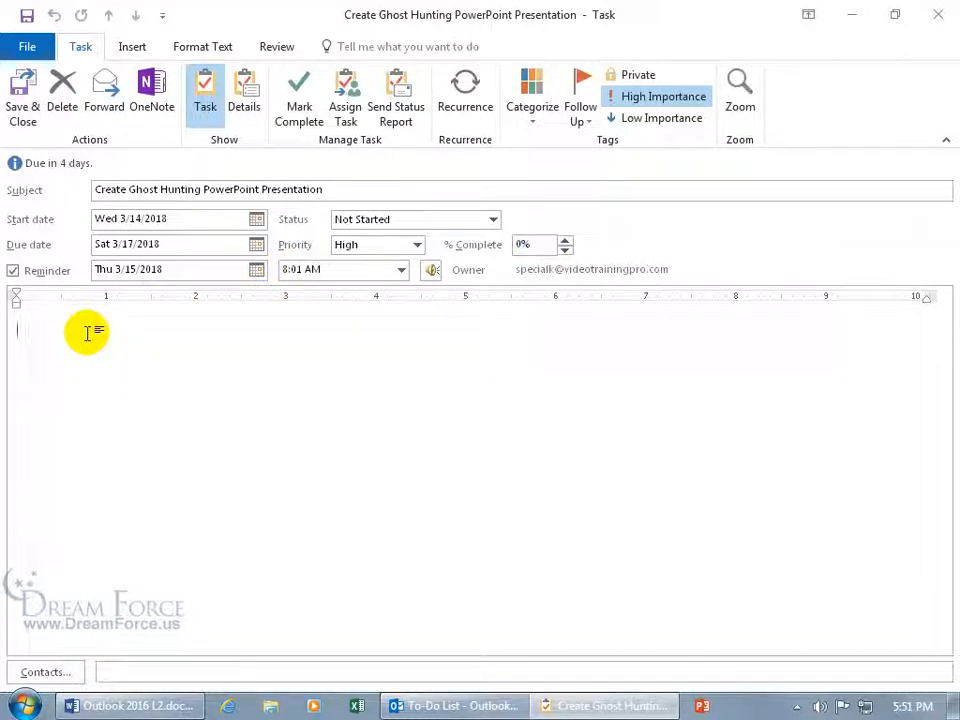
Write a numbered list of Images, Video, Audio in the notes, then a 'Waiting on' line naming the person
click(205, 47)
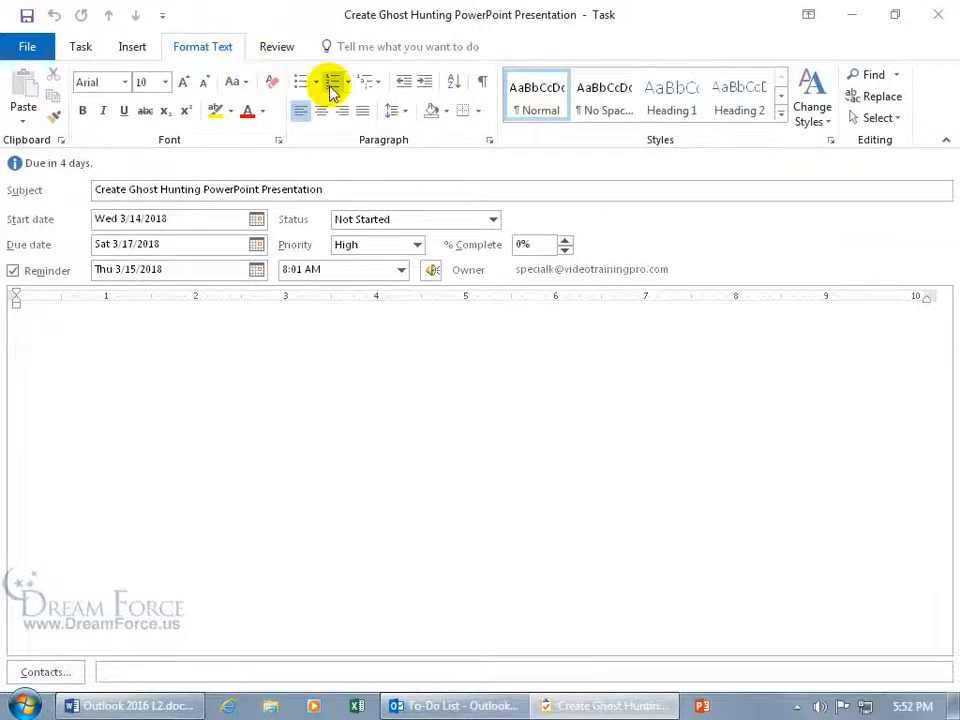
click(333, 87)
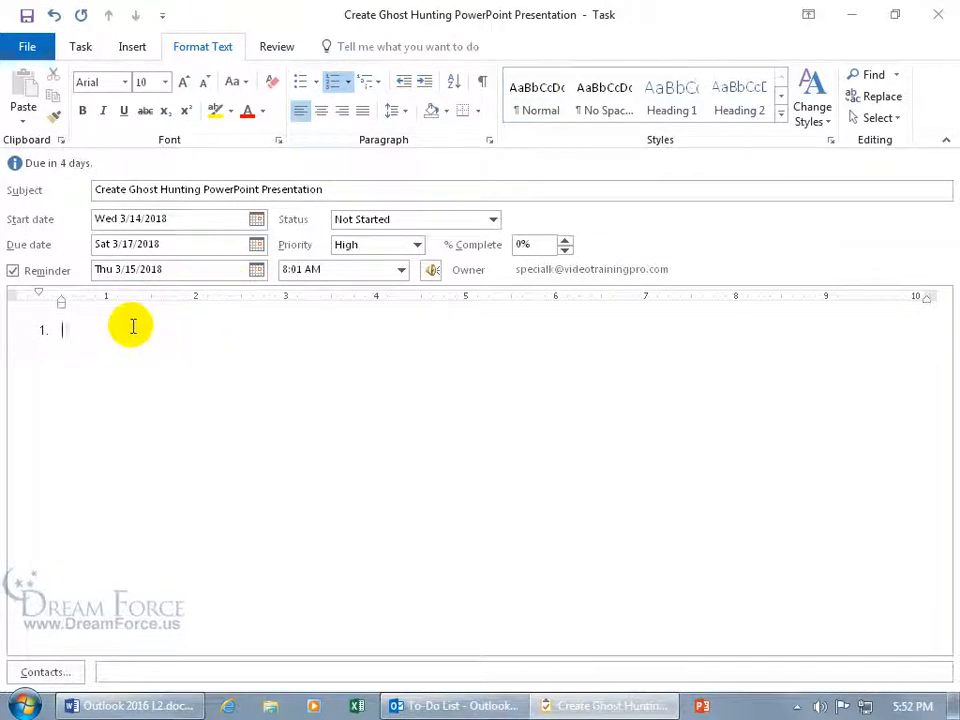
text(Images)
key(Return)
text(Video)
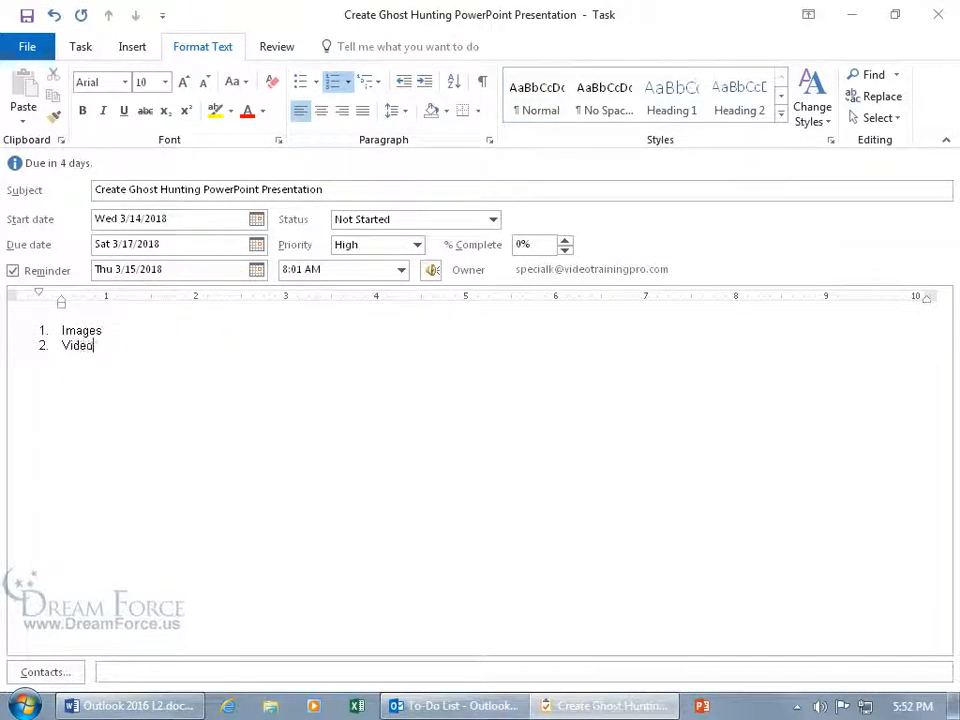
text( 3. Audio)
key(Return)
key(Return)
key(Return)
text(Waiting on Kari.)
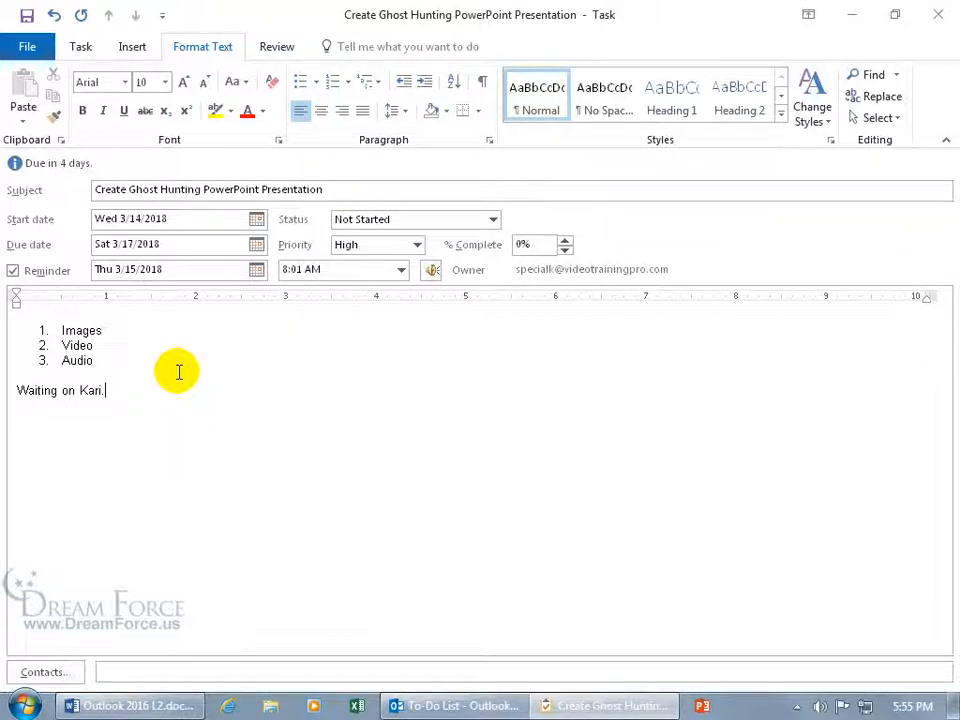
click(80, 47)
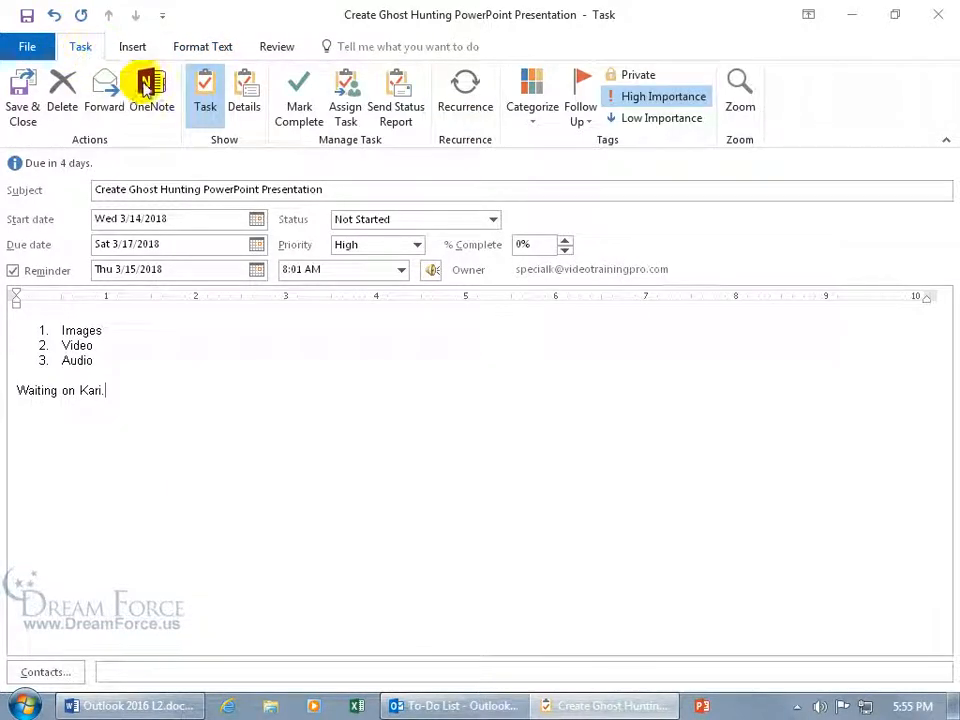
Categorize the task under Ghost Hunt
click(535, 122)
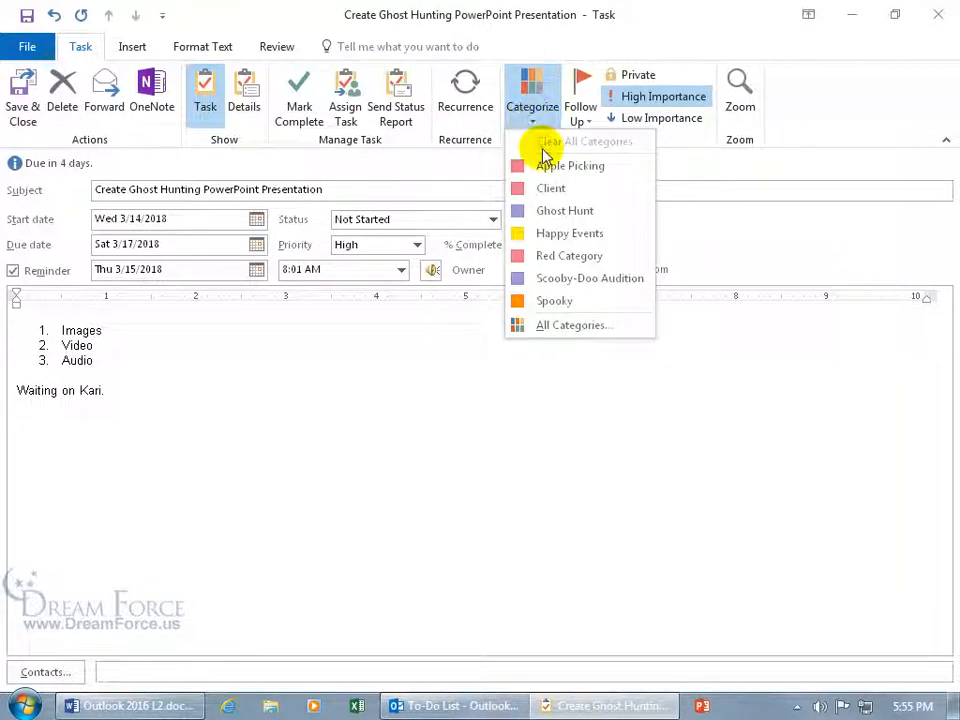
click(550, 213)
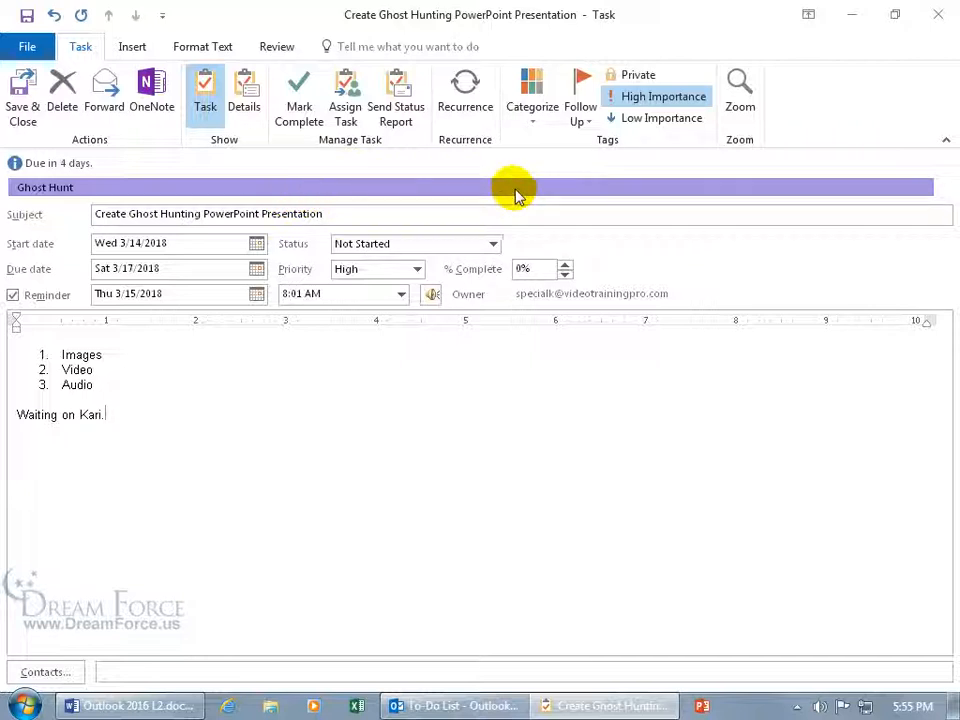
click(580, 119)
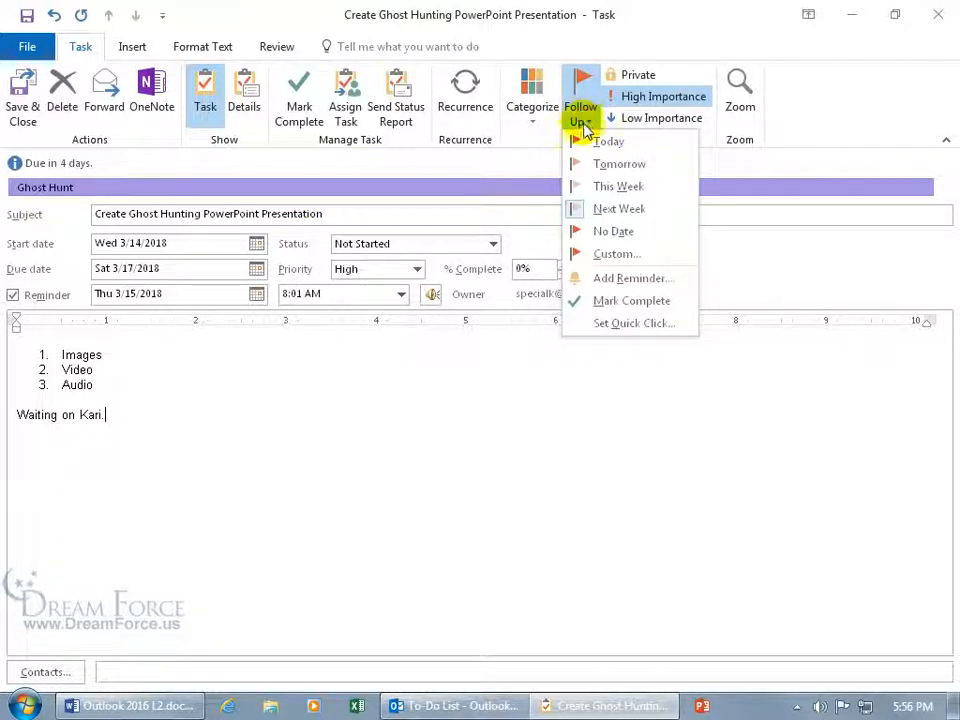
Apply the No Date follow-up flag so start and due dates both read None
click(608, 231)
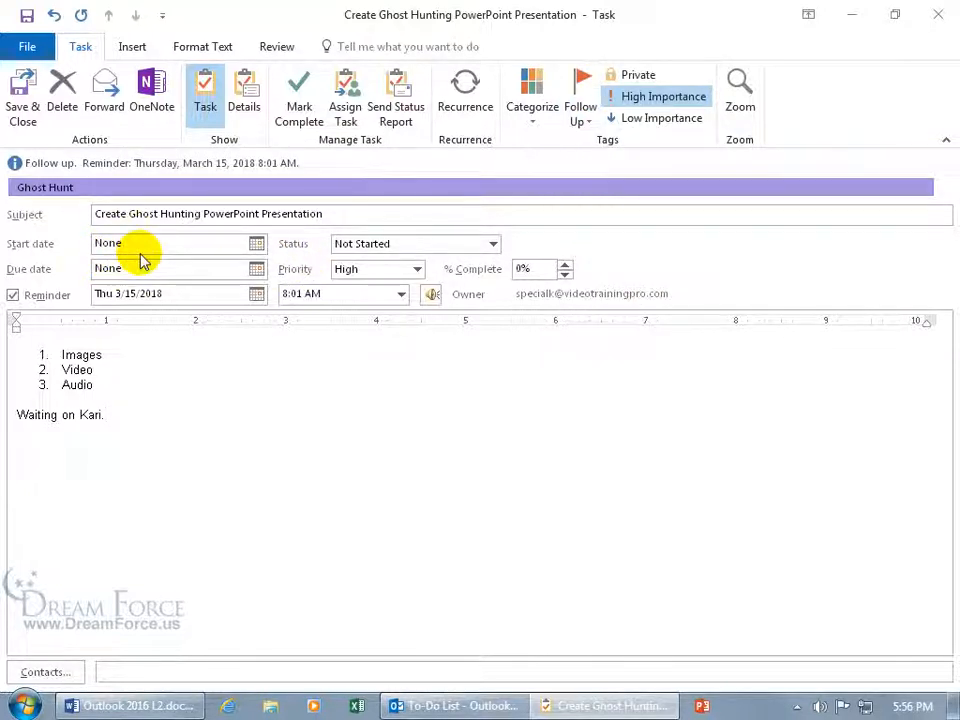
click(146, 267)
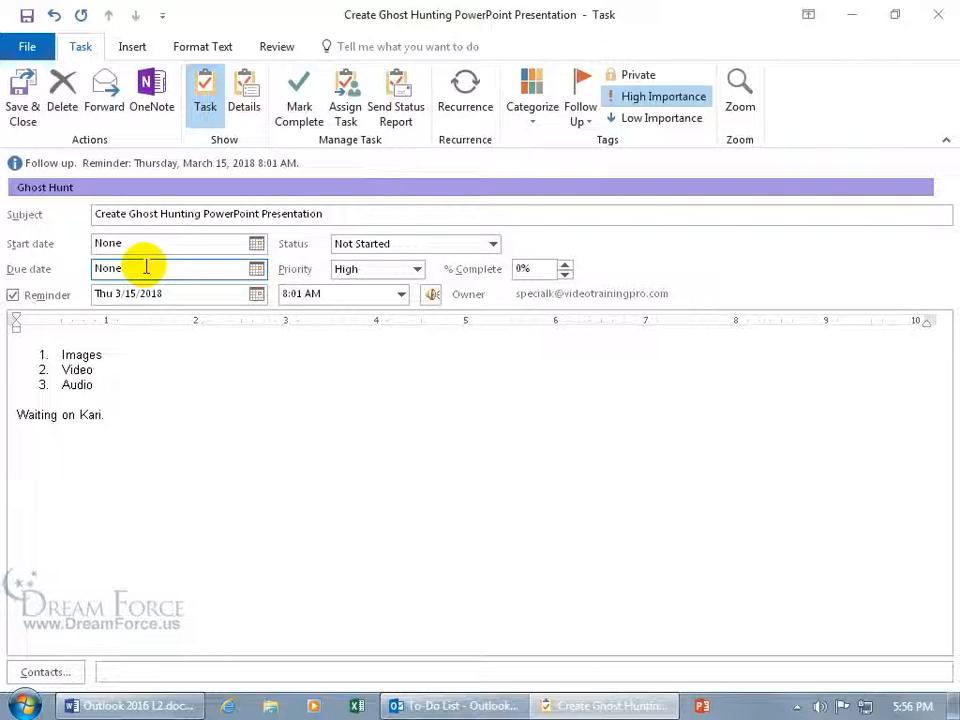
click(583, 119)
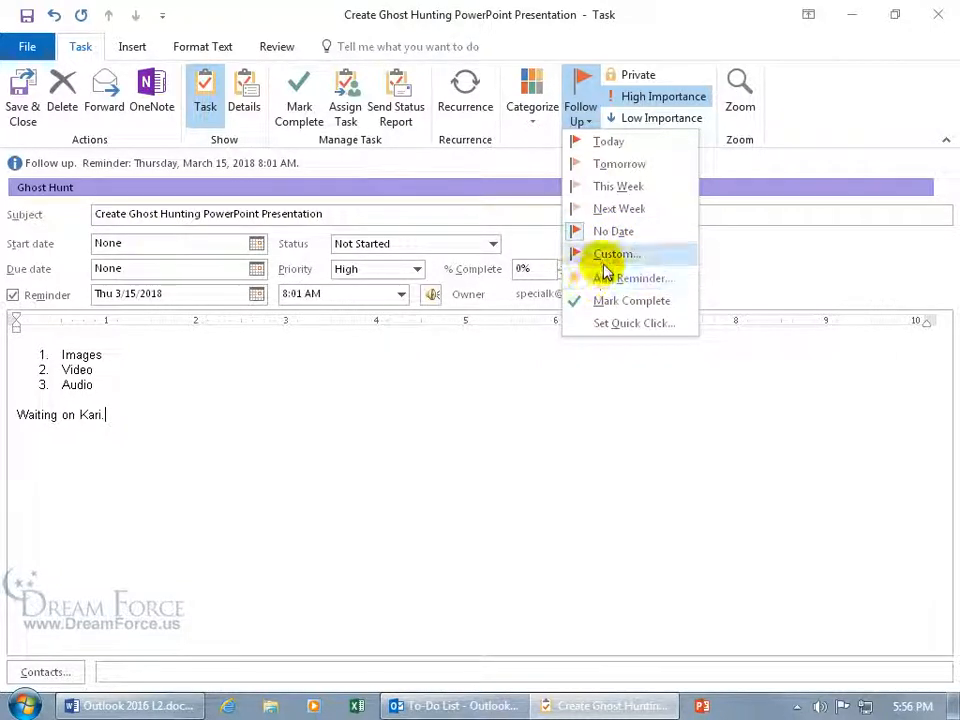
Set a custom follow-up flag: start 3/13/2018, due 3/17/2018, reminder 3/15/2018
click(606, 253)
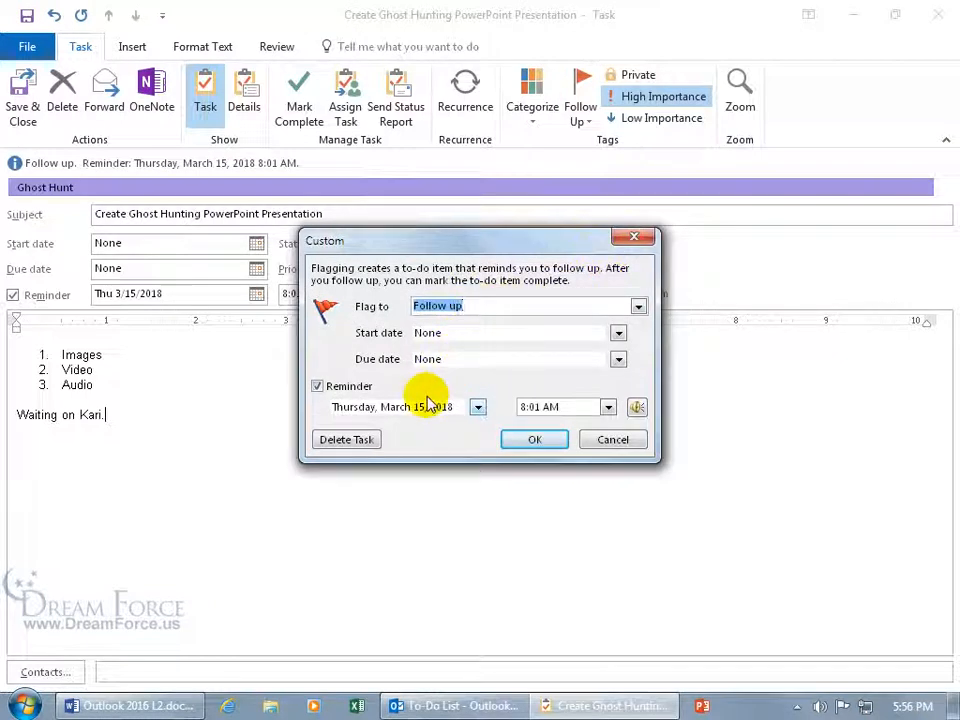
click(618, 333)
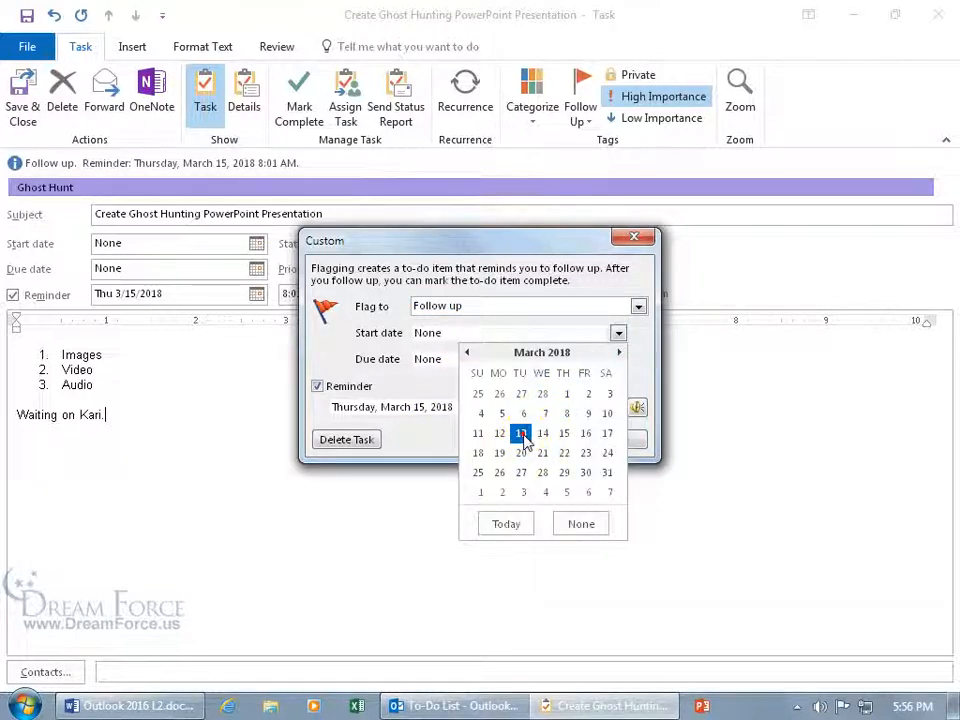
click(521, 435)
click(618, 359)
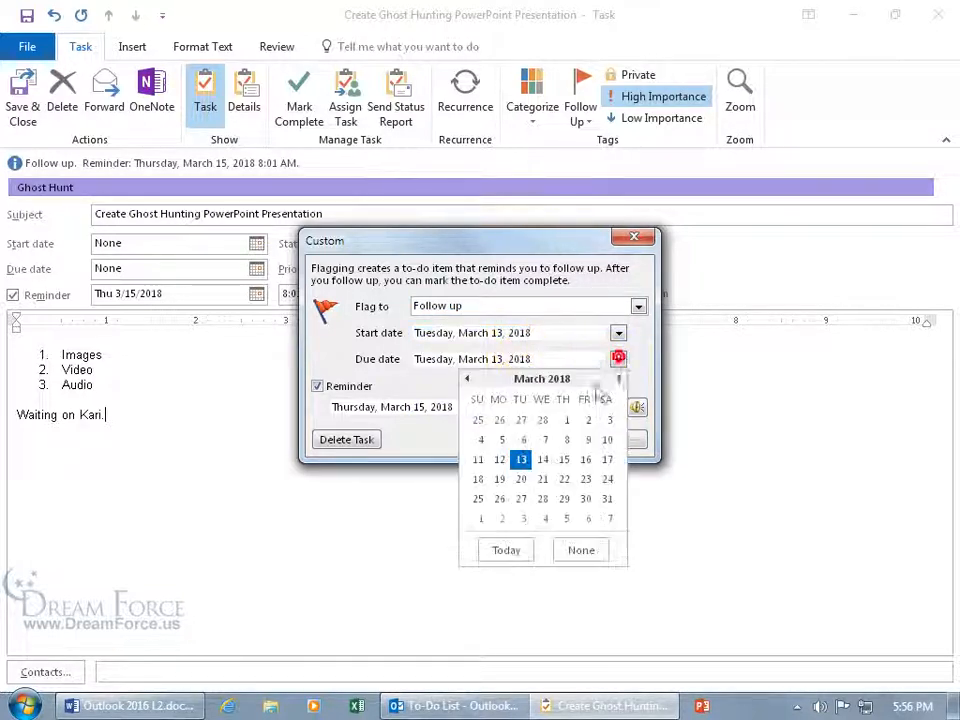
click(607, 460)
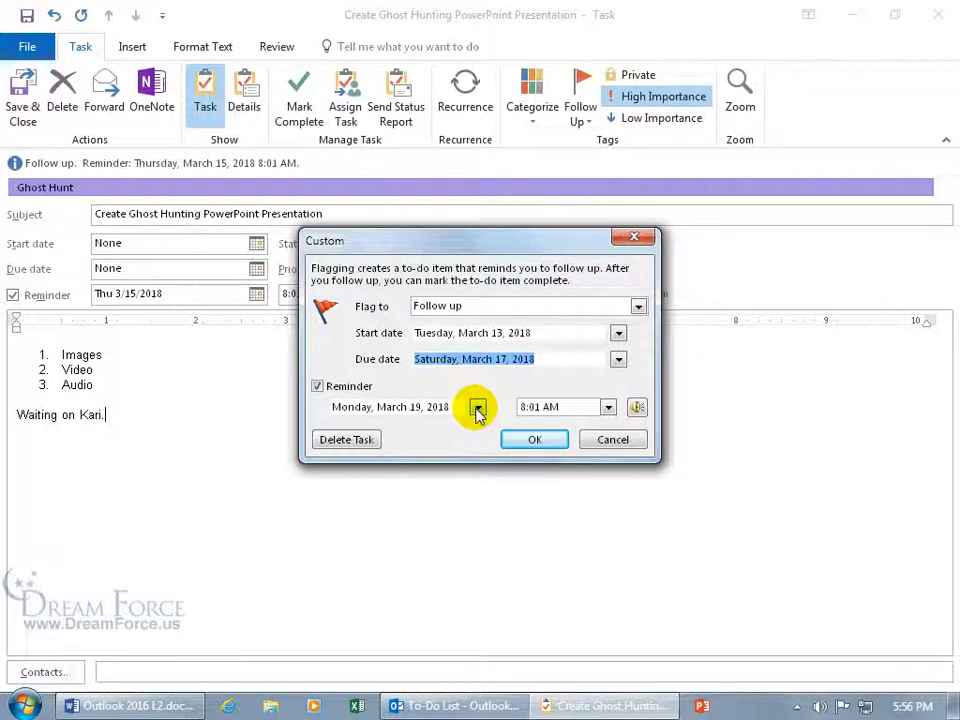
click(478, 408)
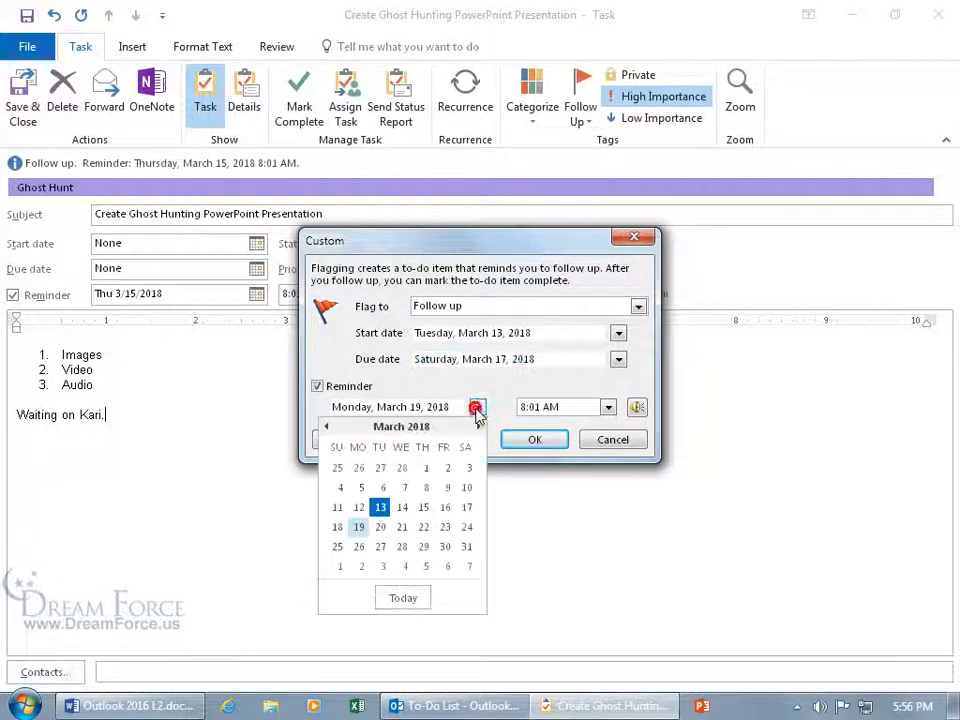
click(423, 507)
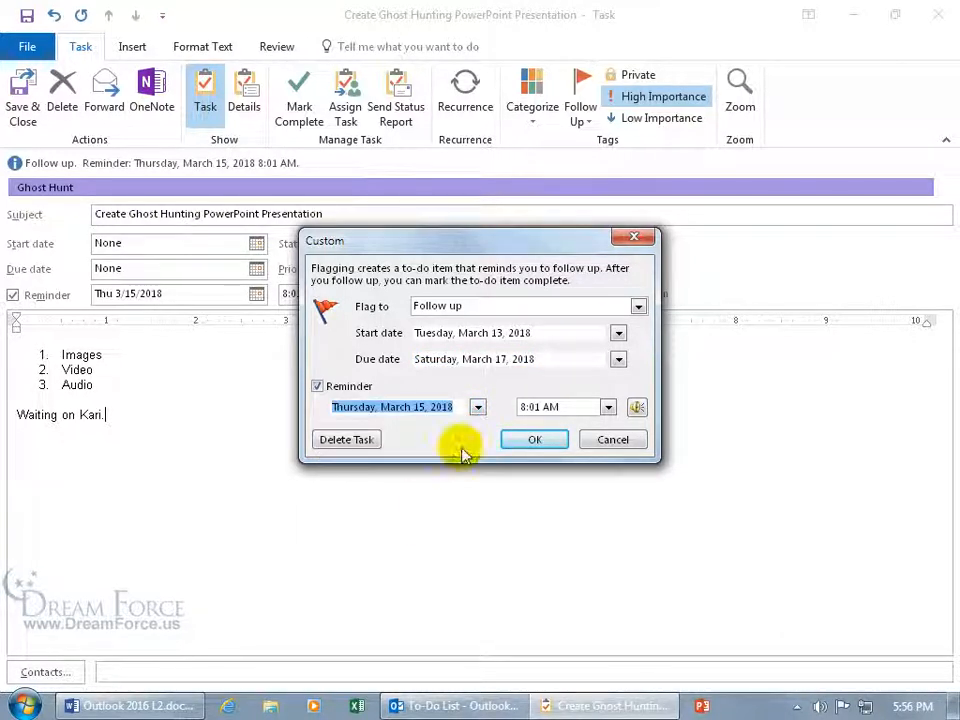
click(535, 438)
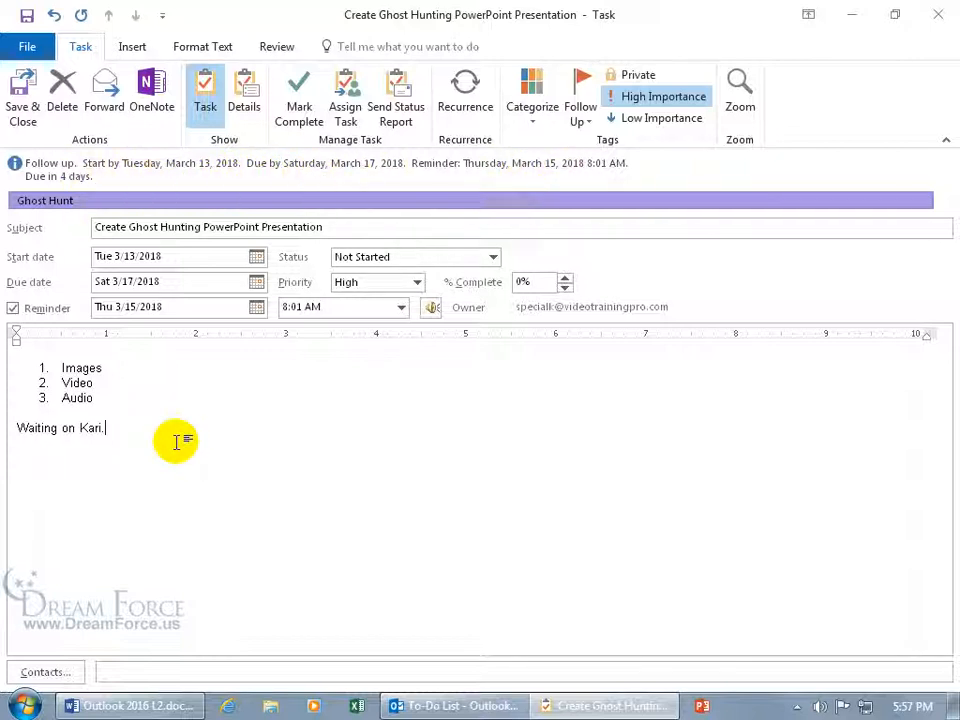
Save and close the Ghost Hunting task, then view it in the To-Do List and Tasks folders
click(24, 95)
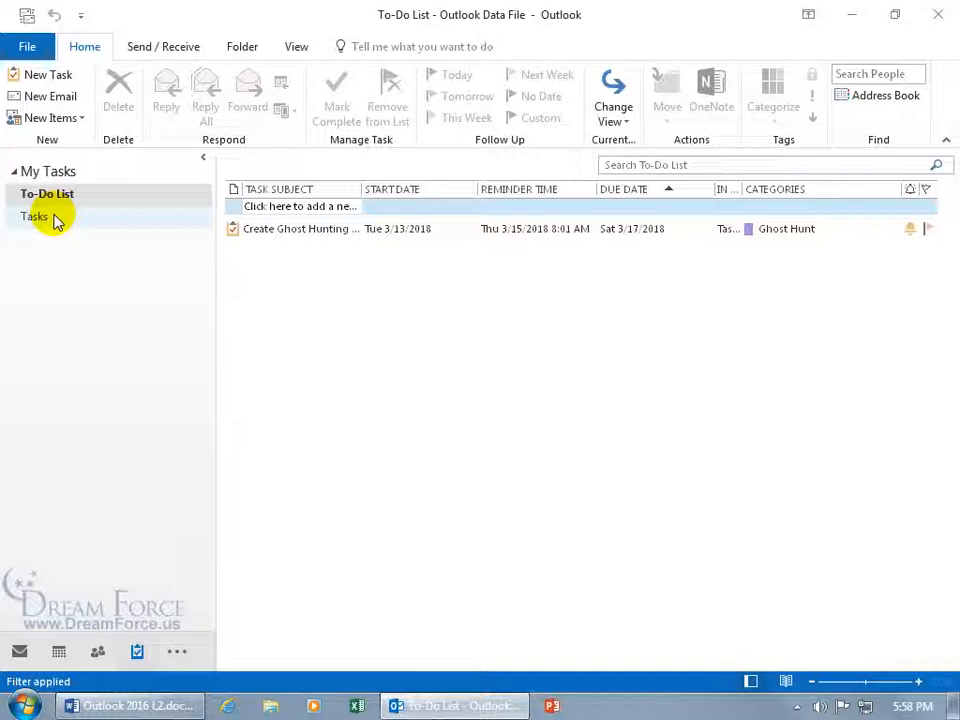
click(62, 197)
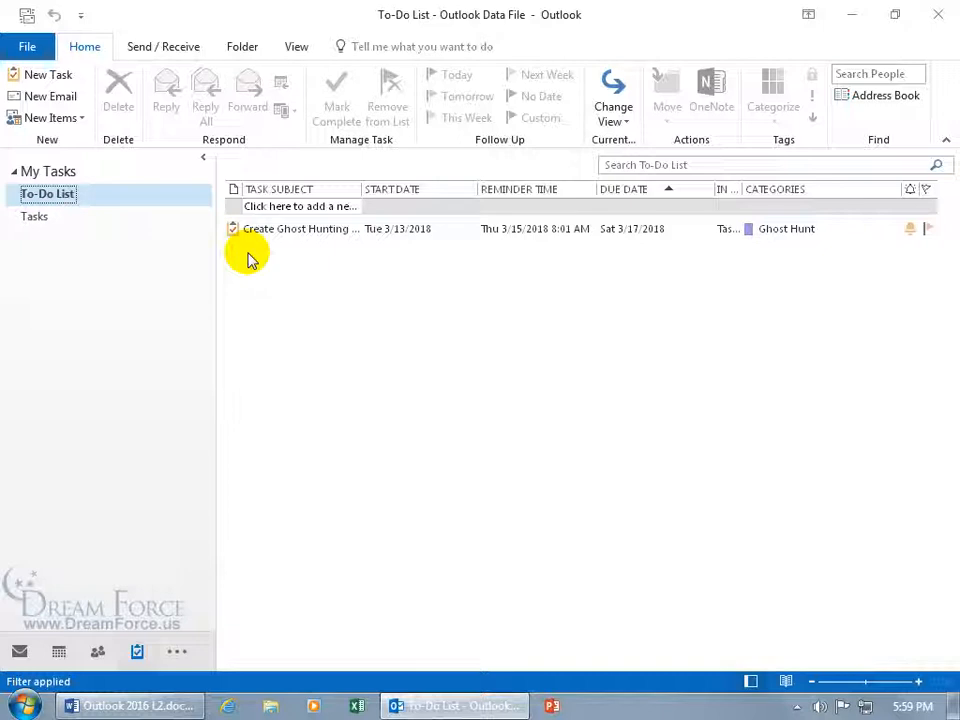
click(38, 218)
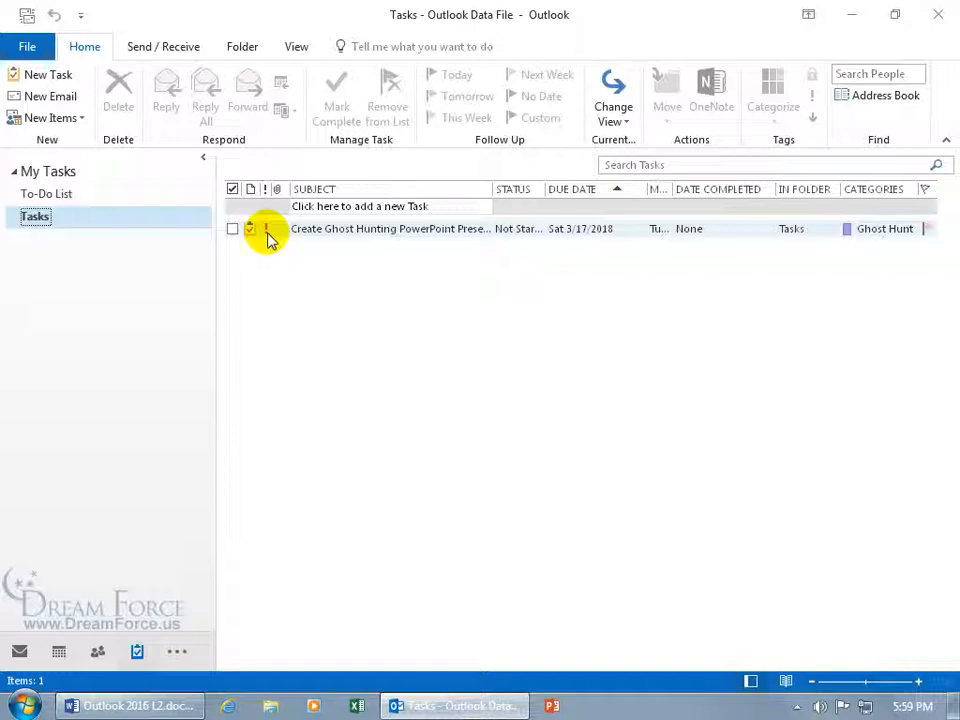
Reopen and resave the Ghost Hunting task, leave its flag unchanged, and return to the To-Do List
double_click(300, 236)
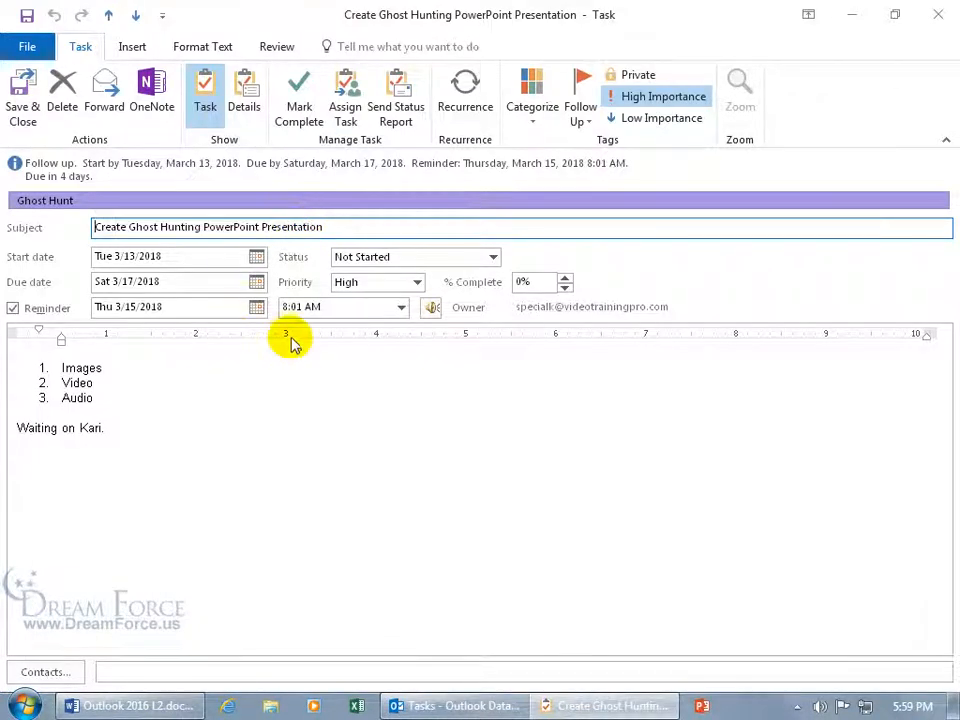
click(24, 125)
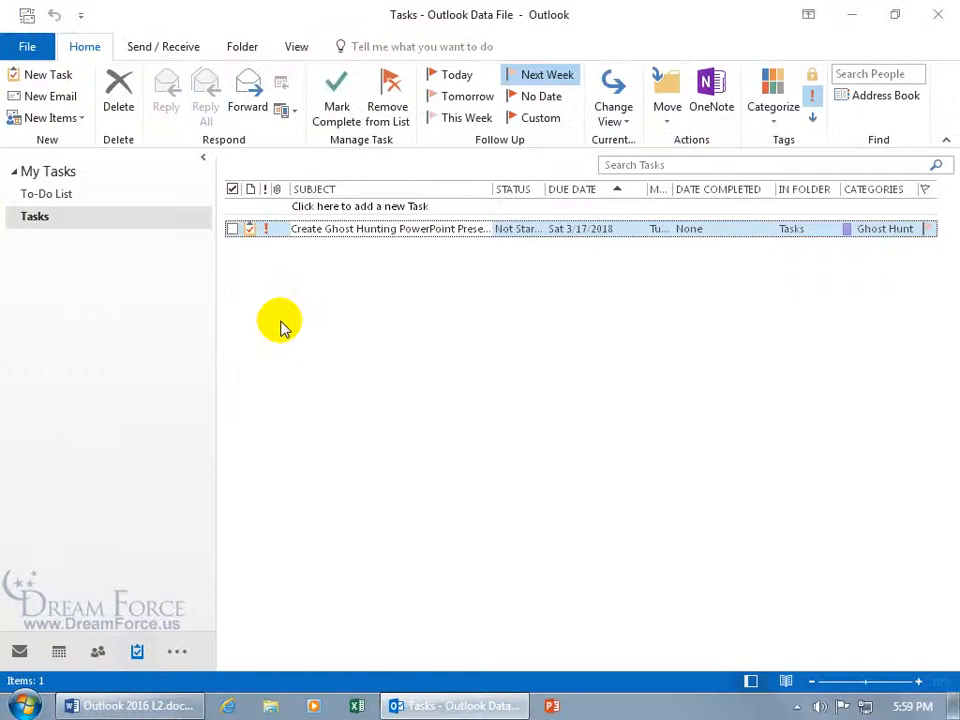
right_click(929, 230)
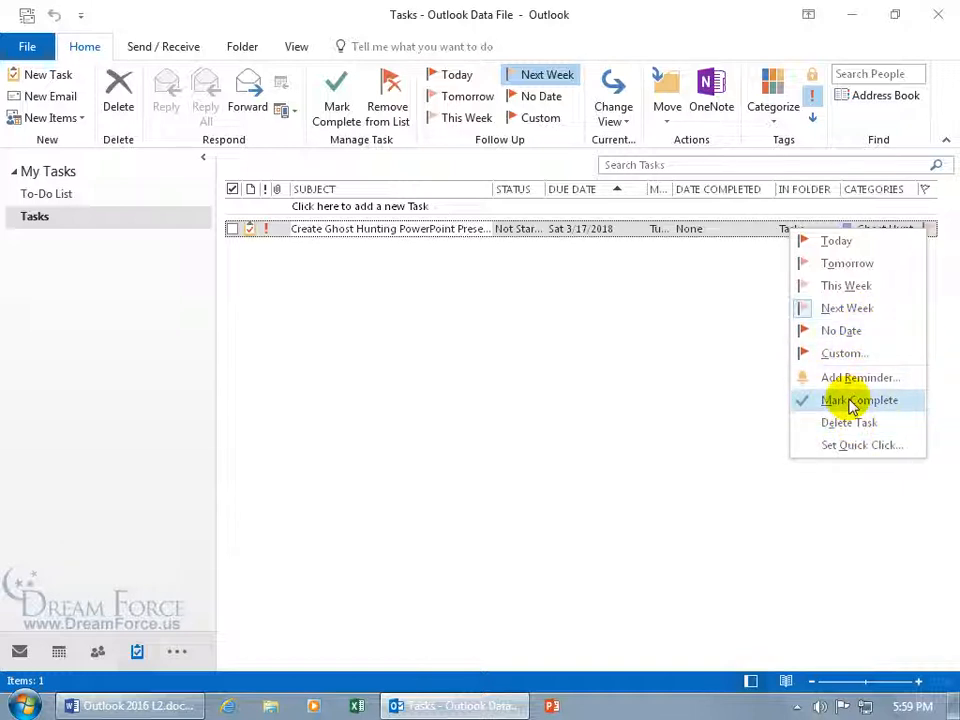
click(614, 319)
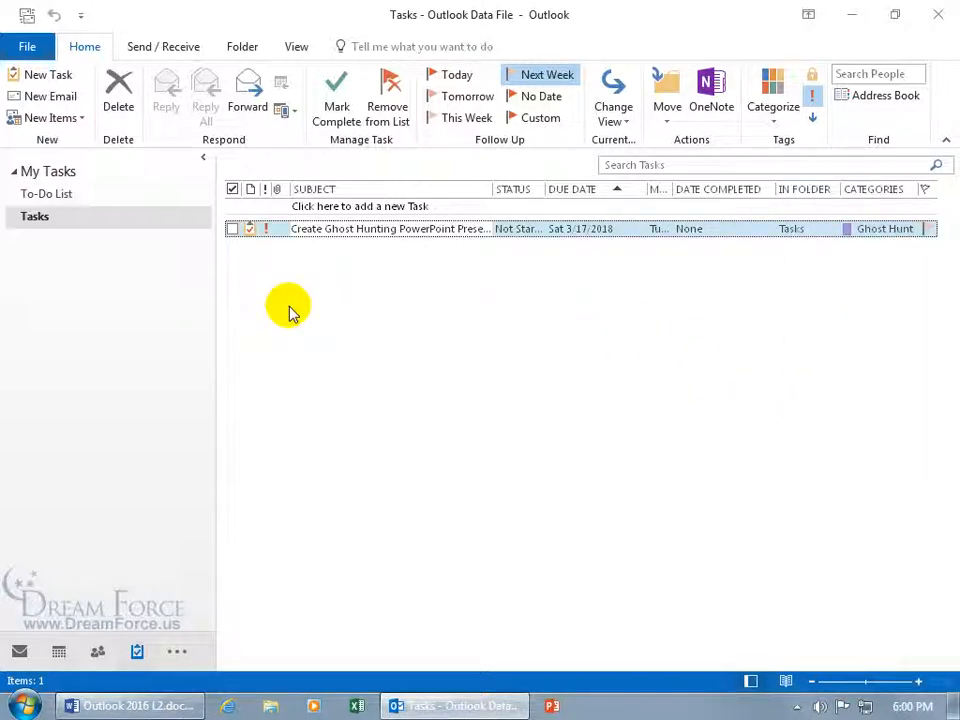
click(58, 197)
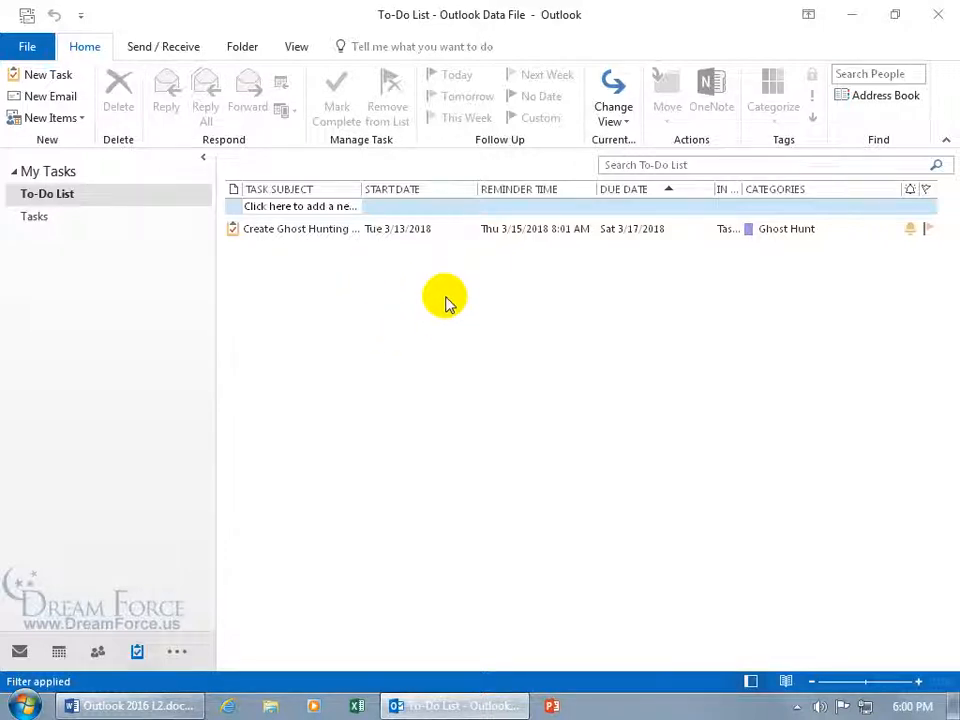
click(296, 48)
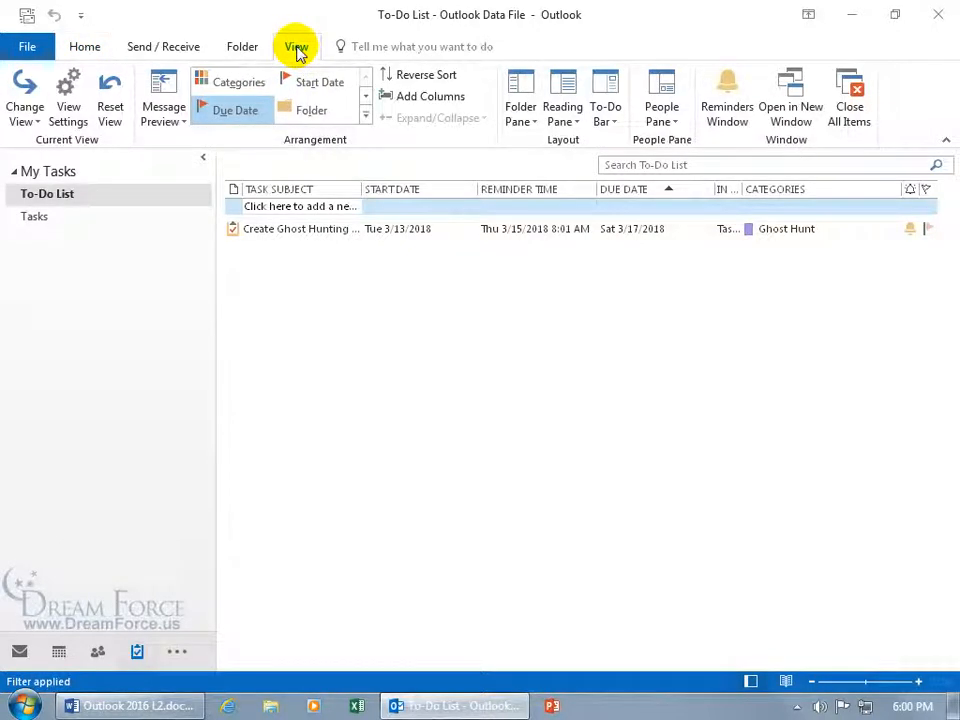
click(605, 118)
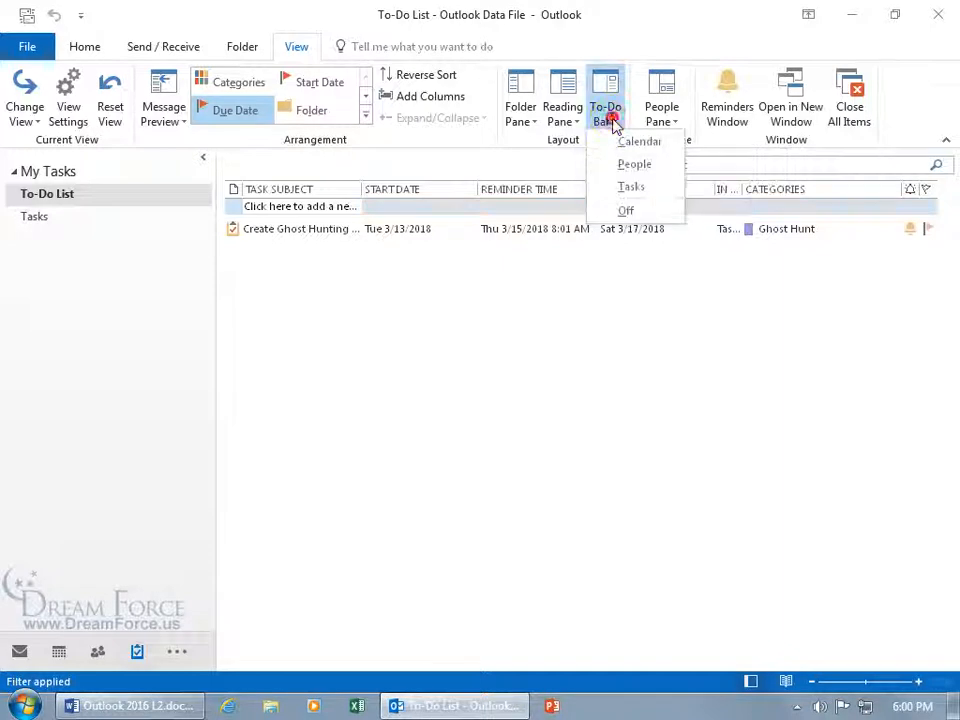
click(625, 187)
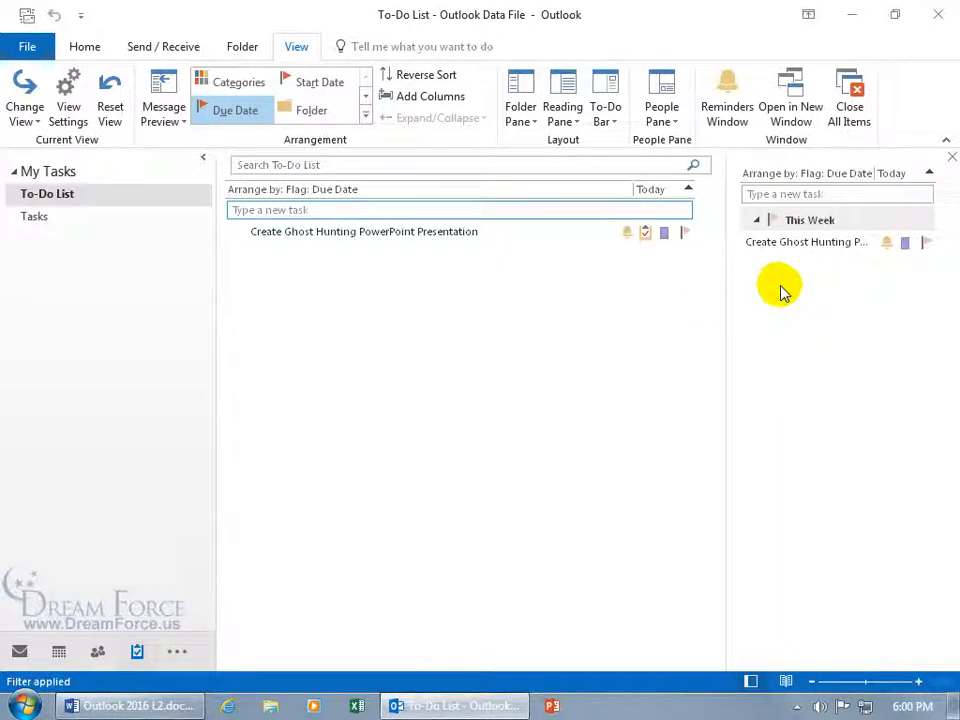
click(758, 223)
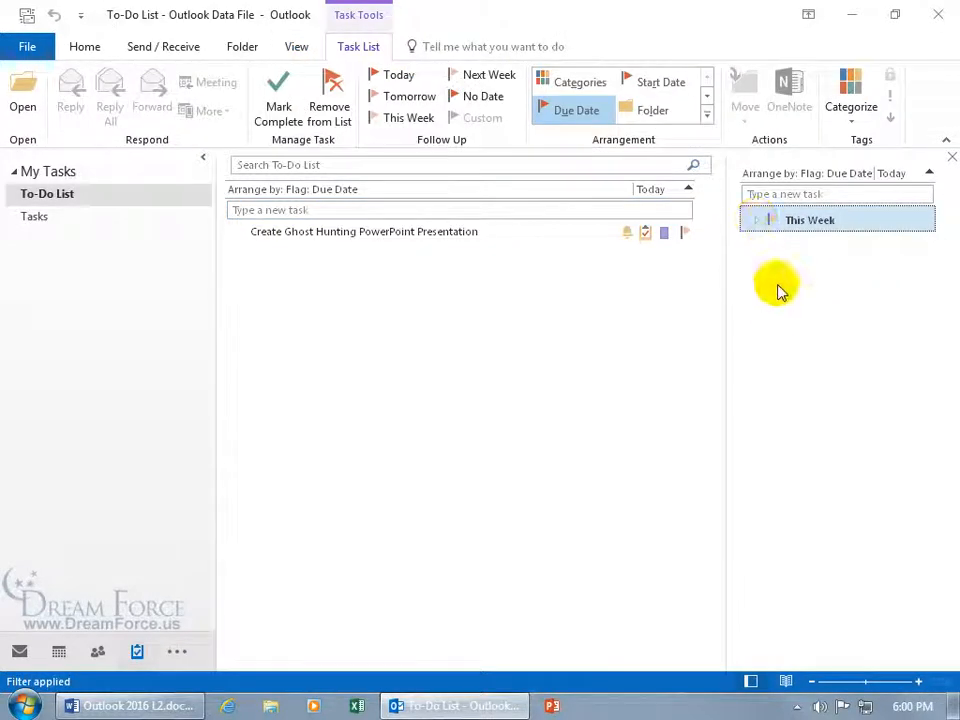
click(931, 176)
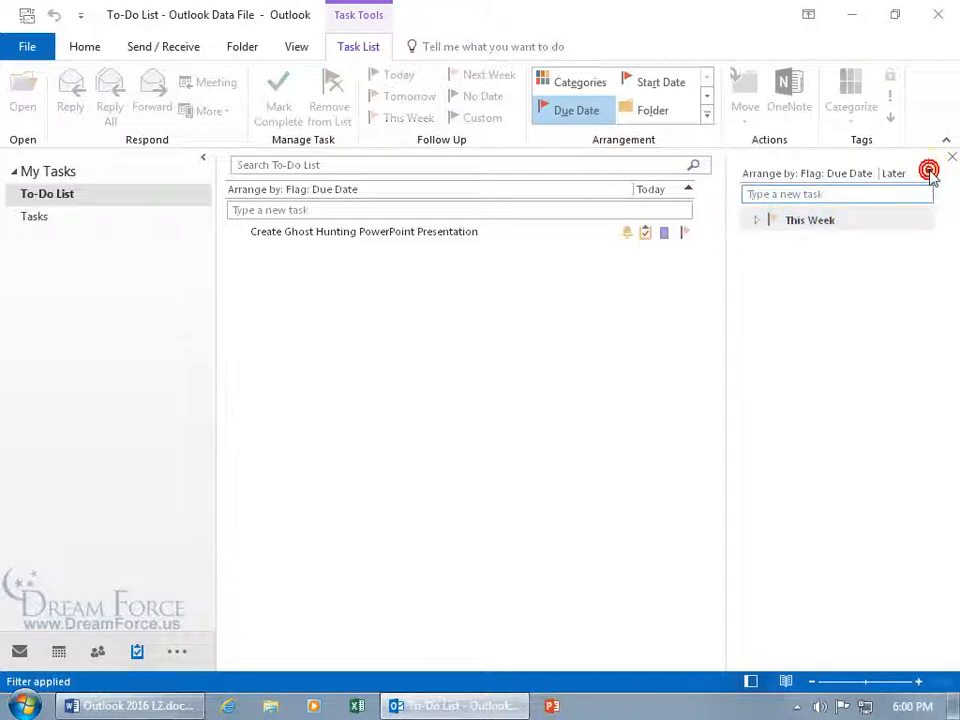
click(931, 176)
click(931, 176)
click(931, 176)
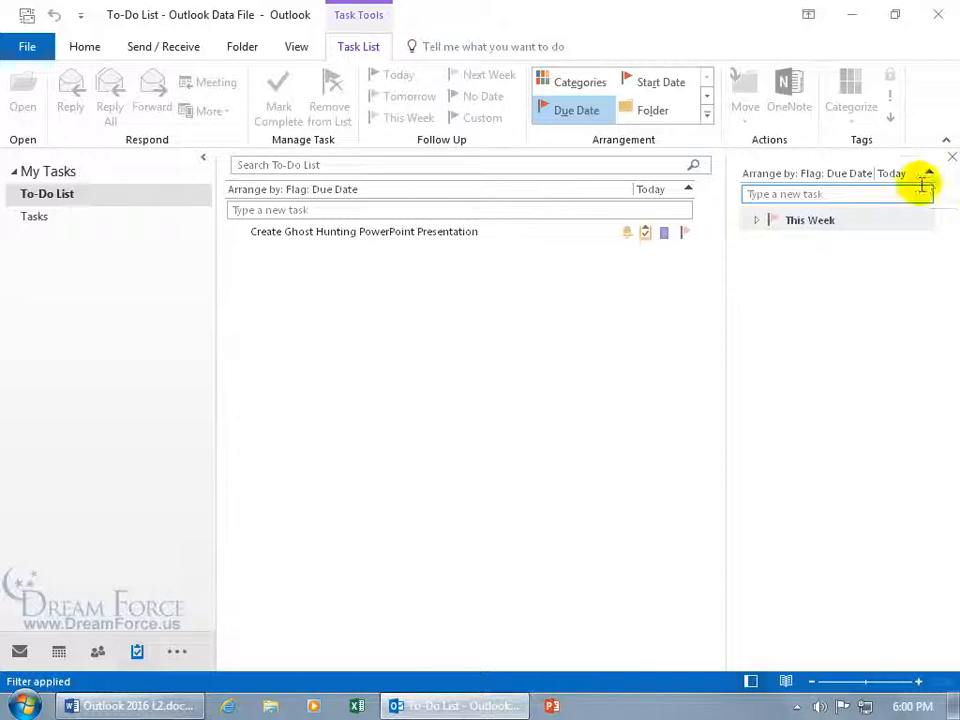
click(757, 224)
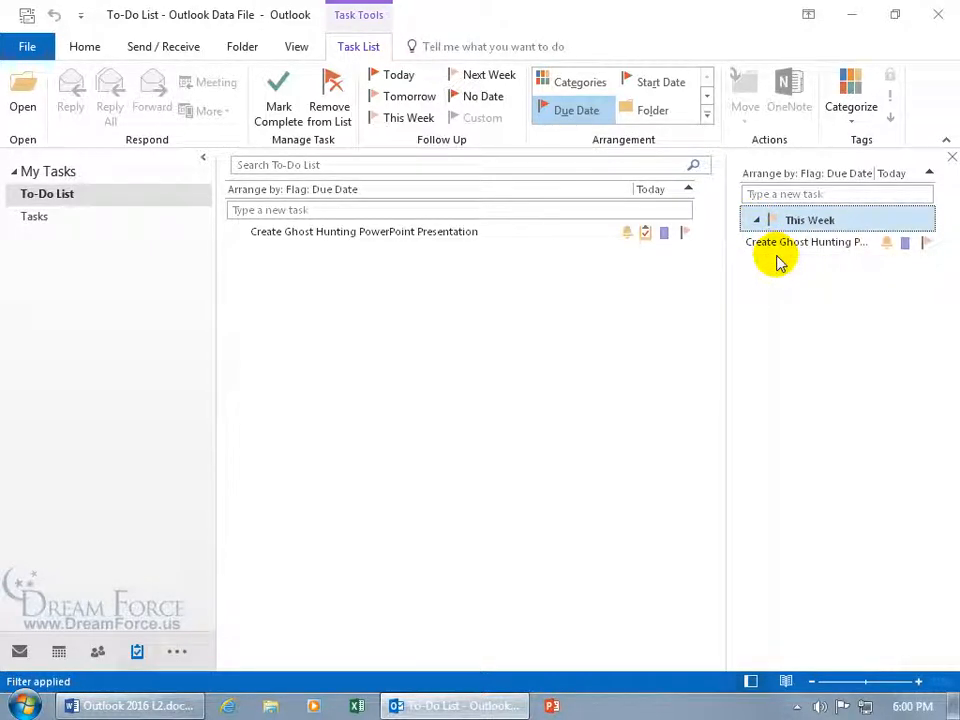
click(952, 157)
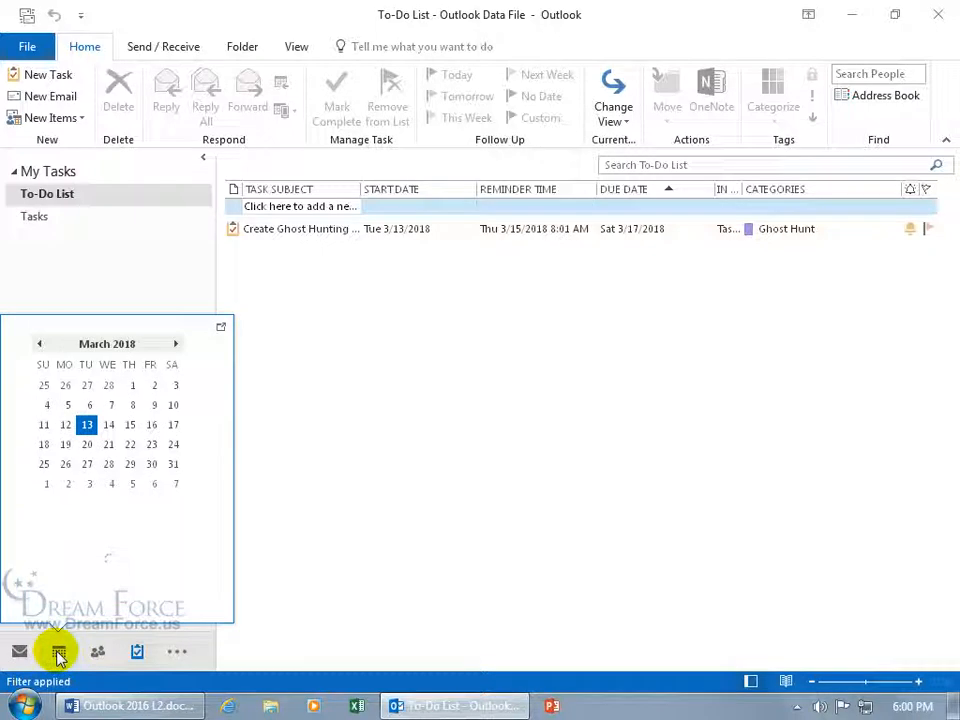
Show the calendar in Week view with the Daily Task List set to Normal
click(59, 652)
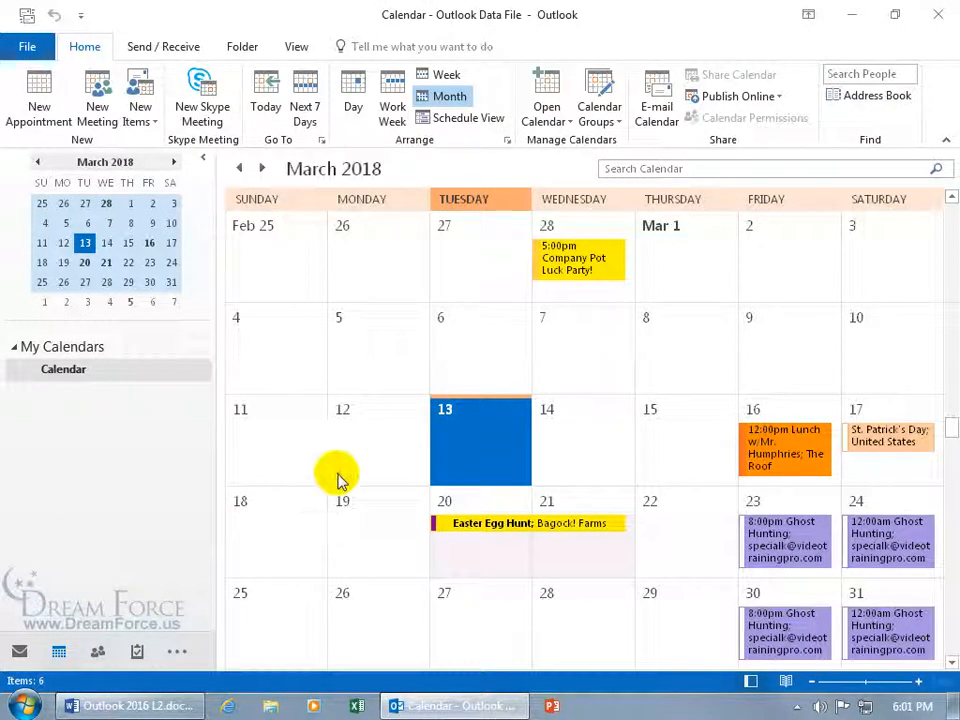
click(440, 75)
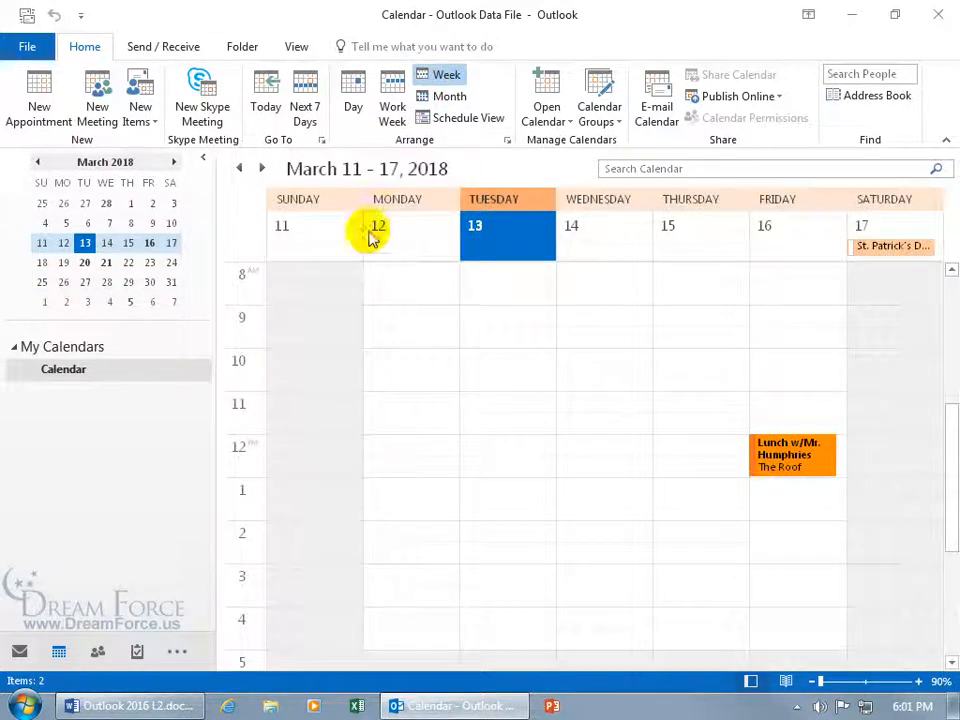
click(297, 47)
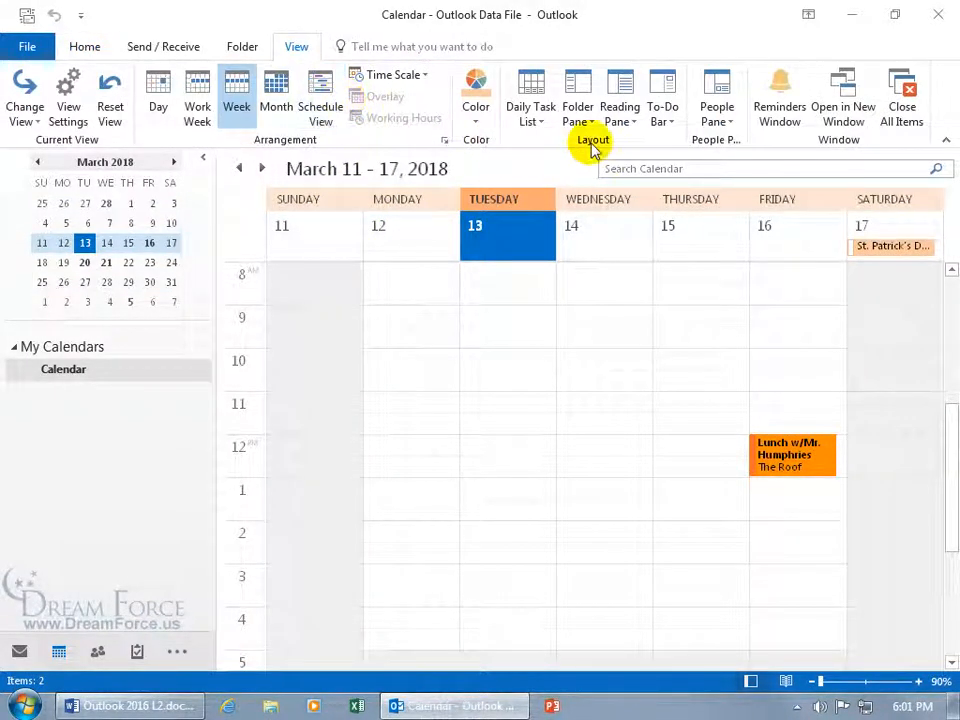
click(540, 122)
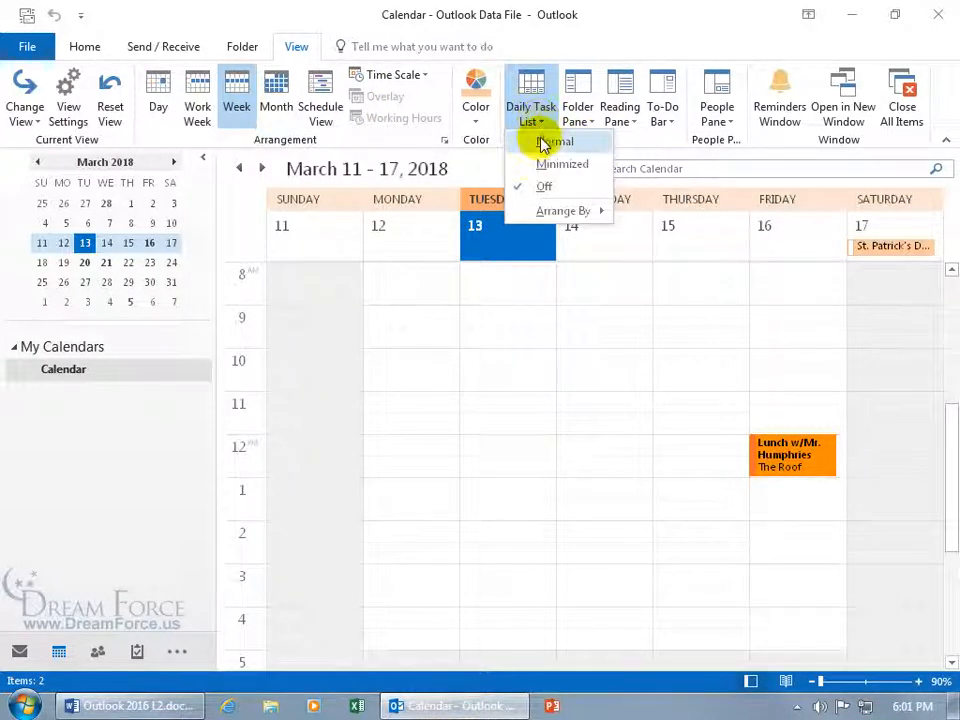
click(549, 142)
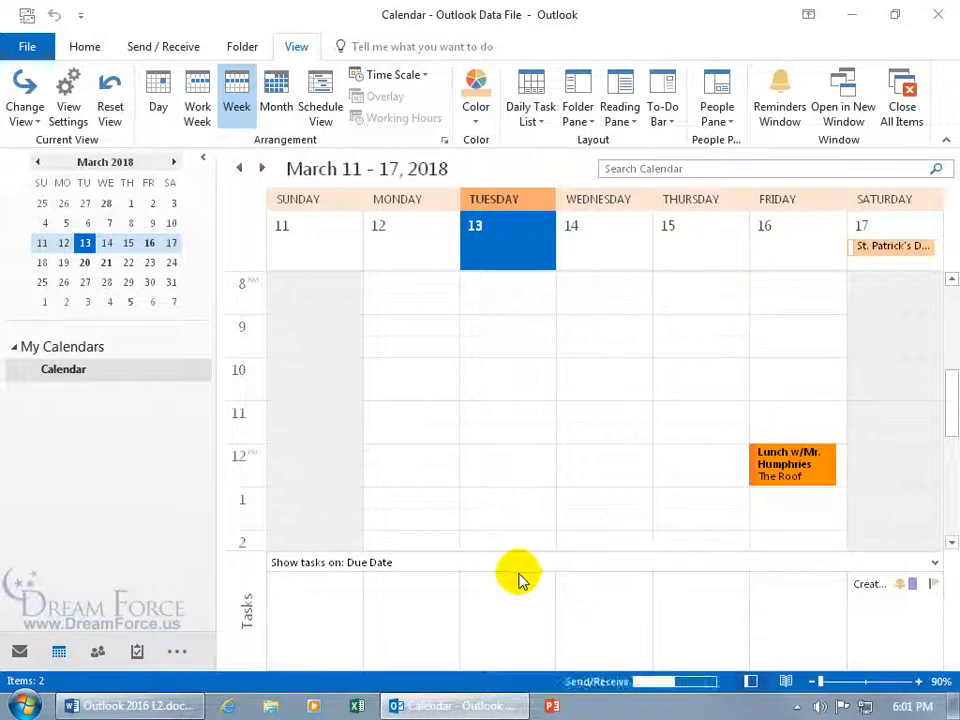
Change the Ghost Hunting task's due date to 3/16/2018, then display the calendar by Month
double_click(870, 585)
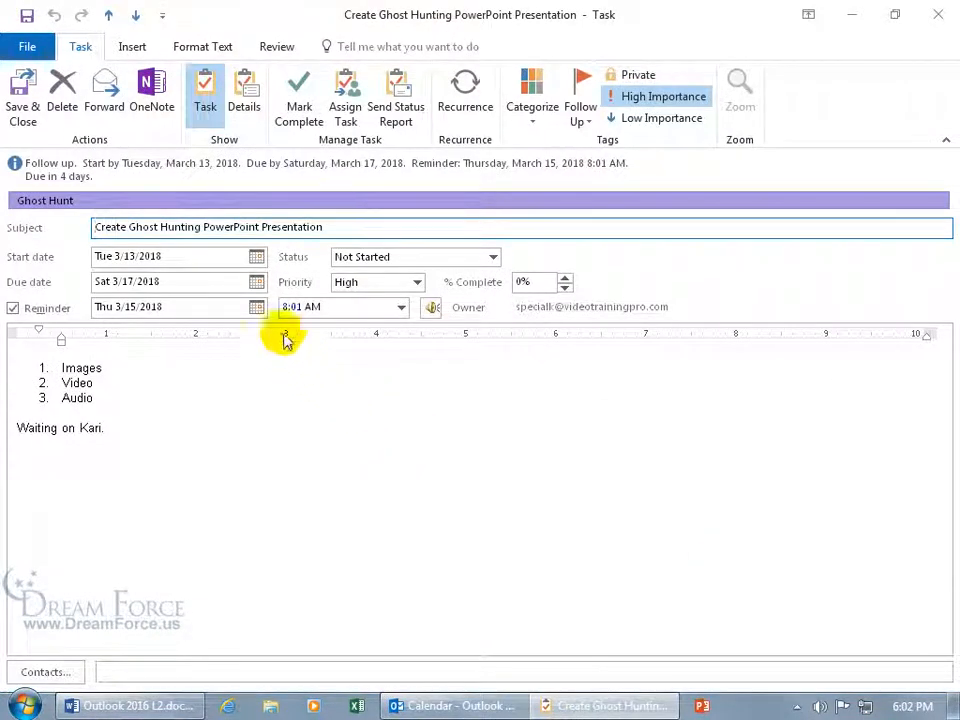
click(257, 285)
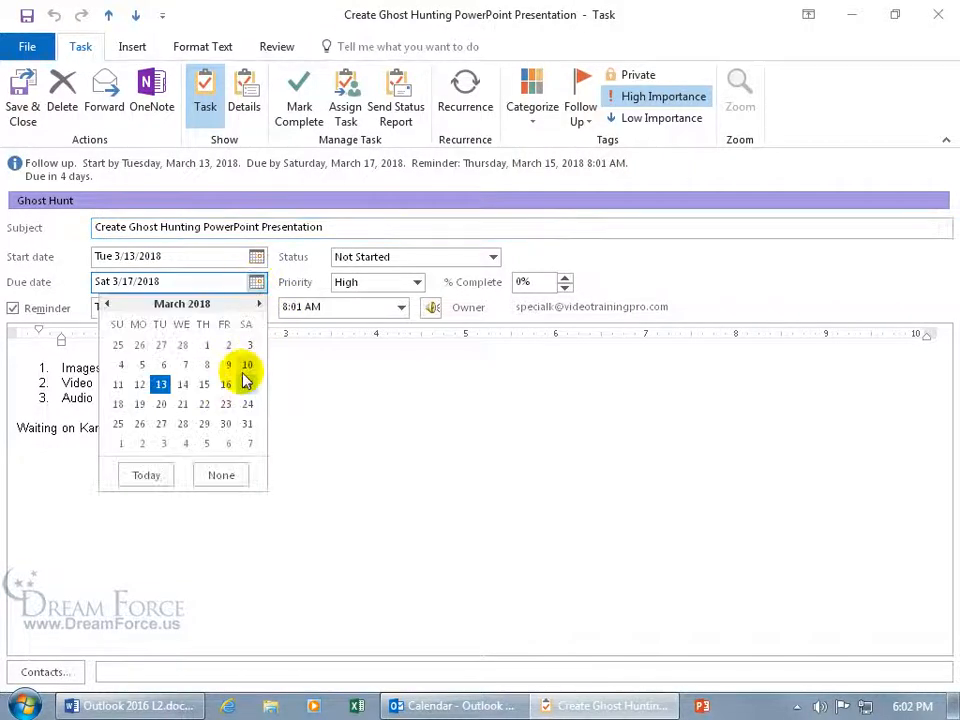
click(225, 385)
click(23, 92)
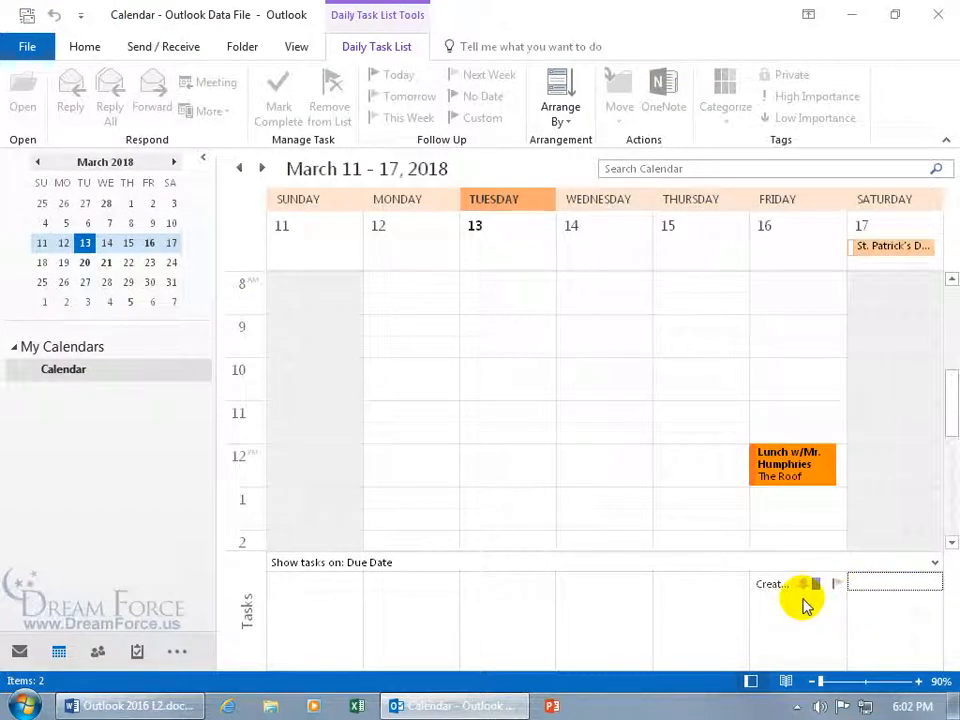
click(98, 47)
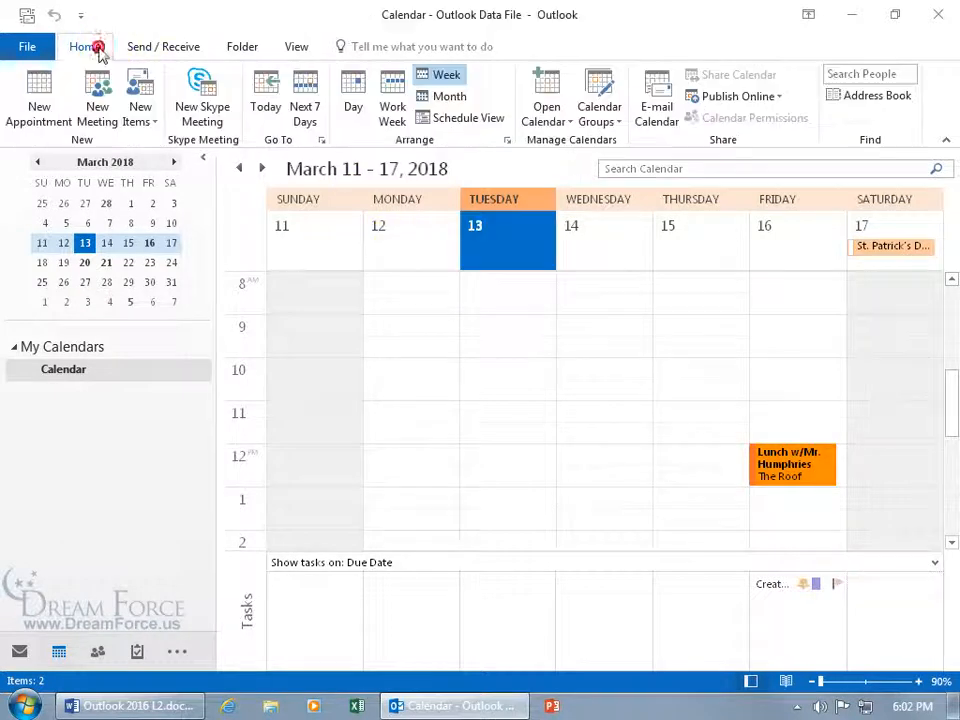
click(428, 97)
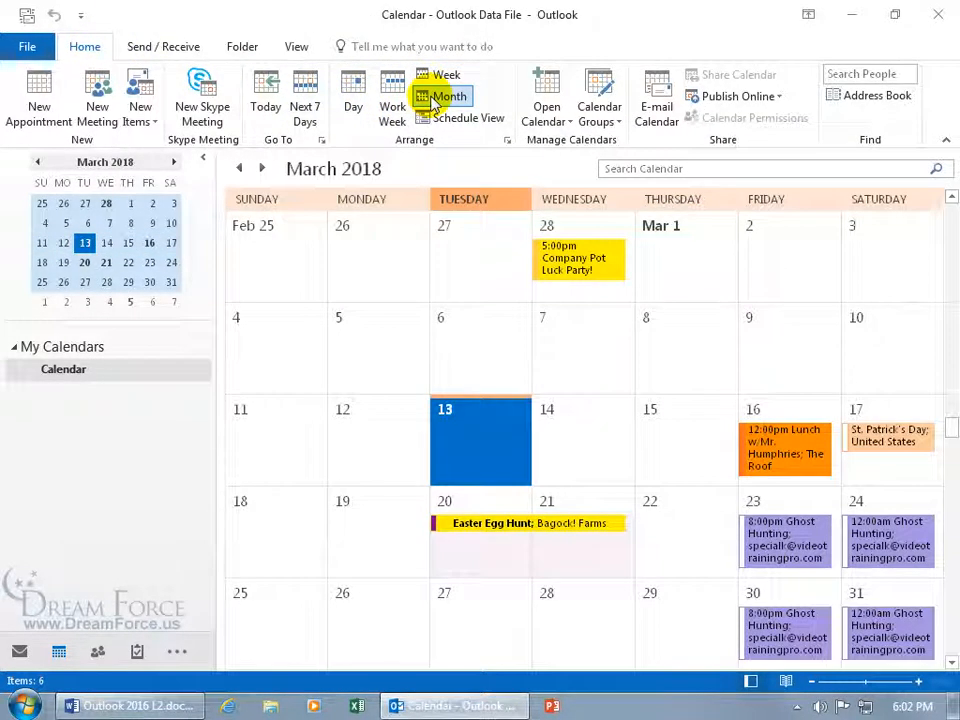
Switch the calendar to Day view and advance three days to Friday, March 16, 2018
click(298, 47)
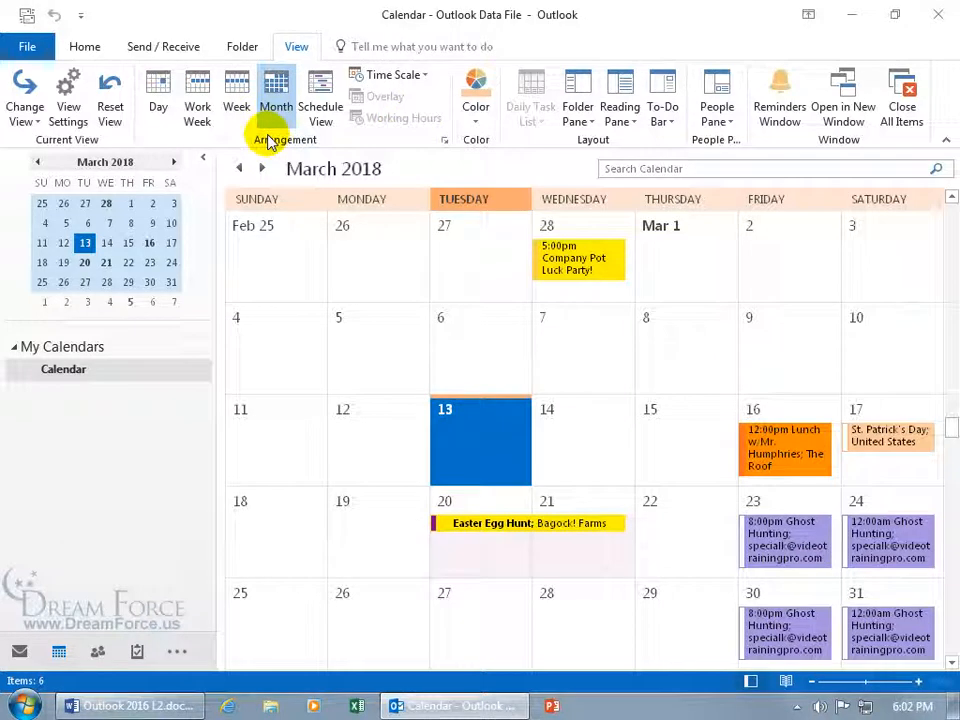
click(160, 96)
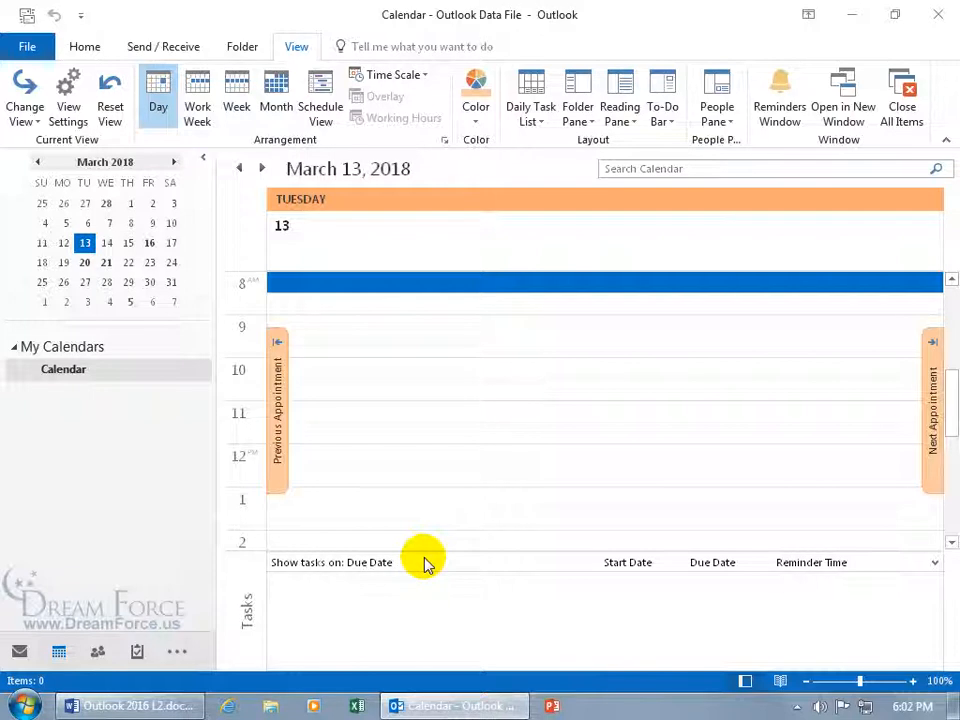
click(263, 169)
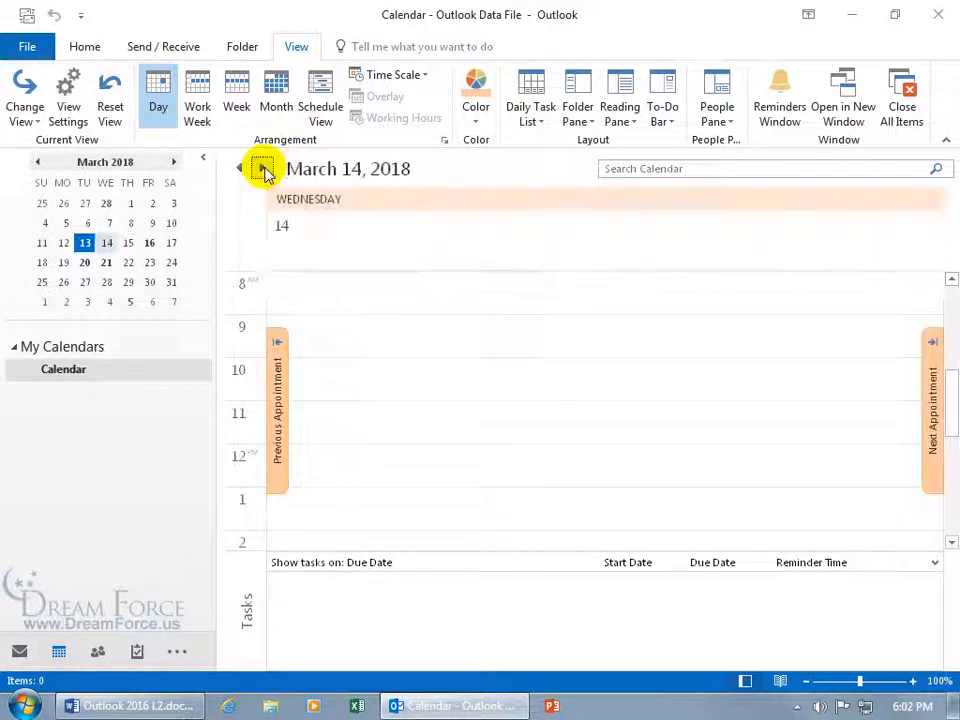
click(263, 169)
click(263, 169)
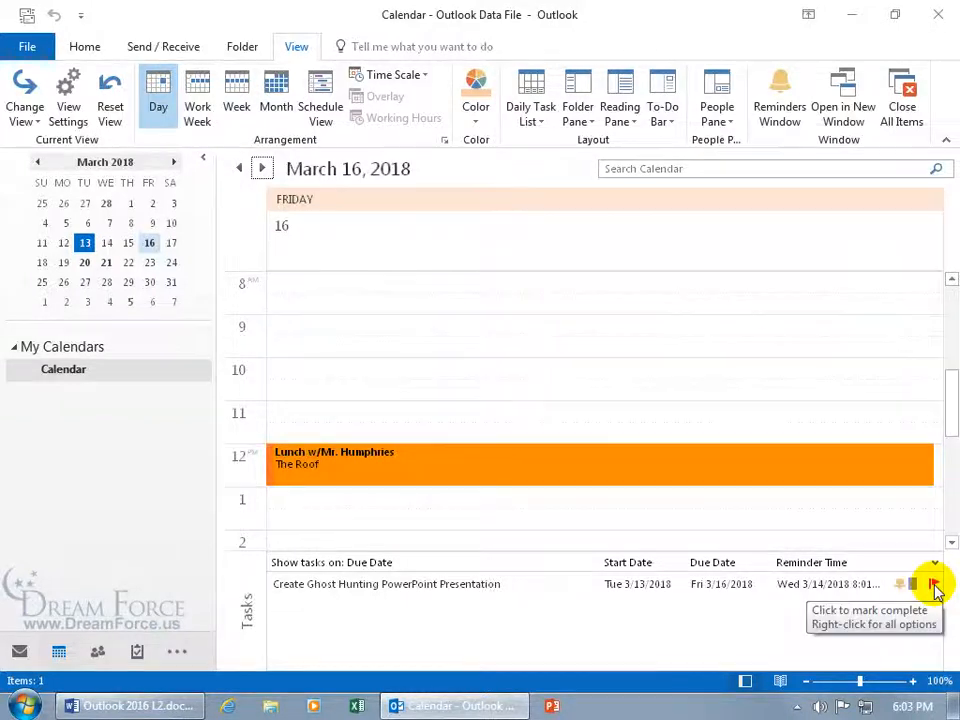
right_click(932, 584)
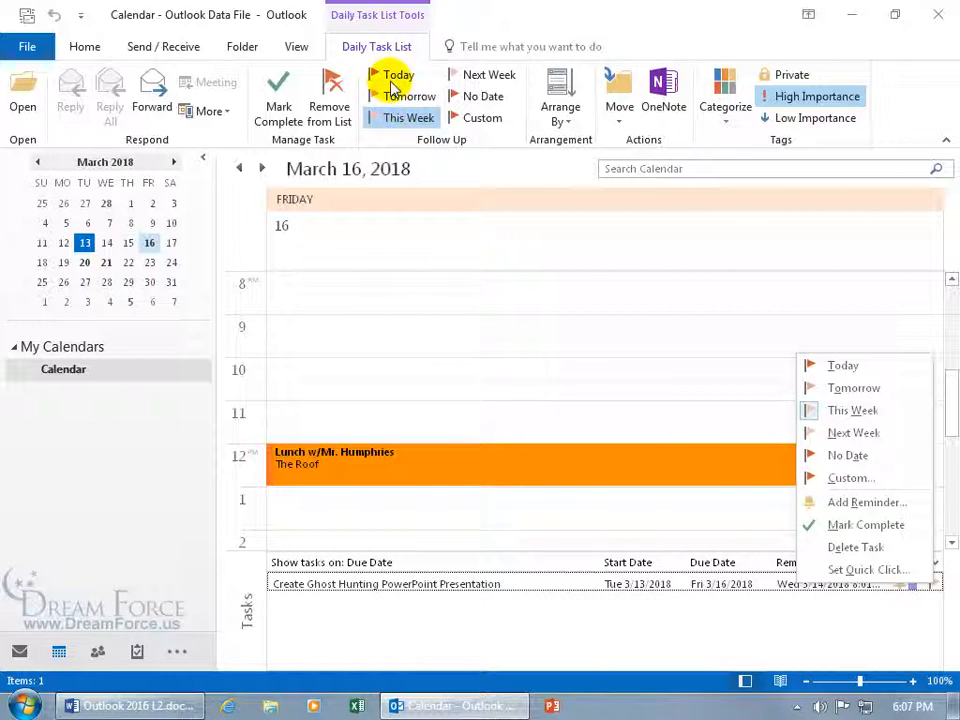
click(632, 639)
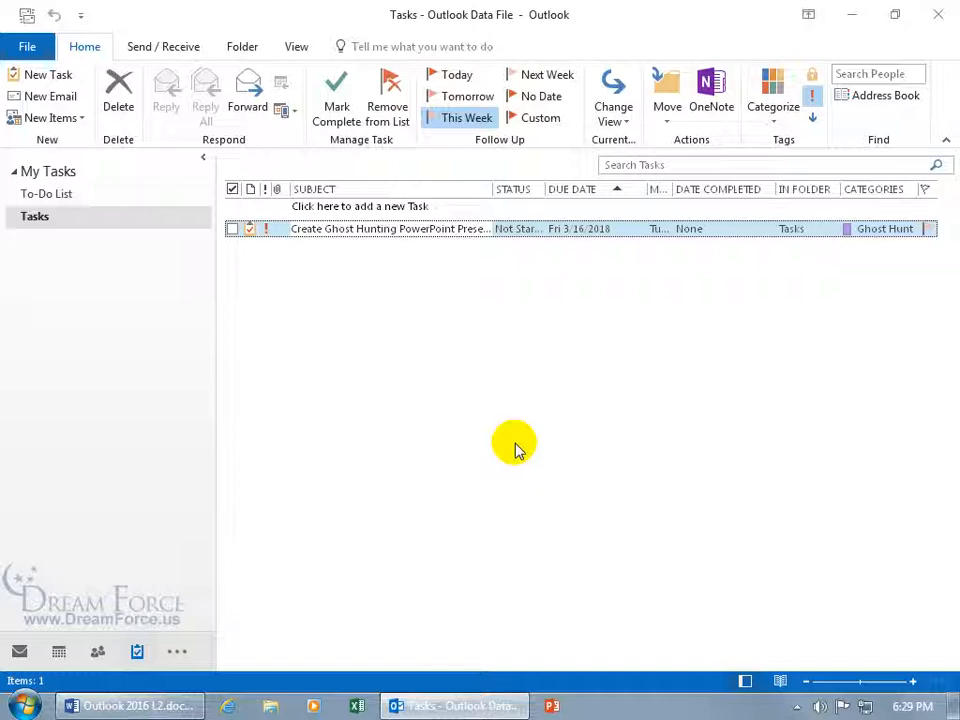
Create a new task with subject 'Clean Fridge' and open its Task Recurrence dialog
double_click(502, 390)
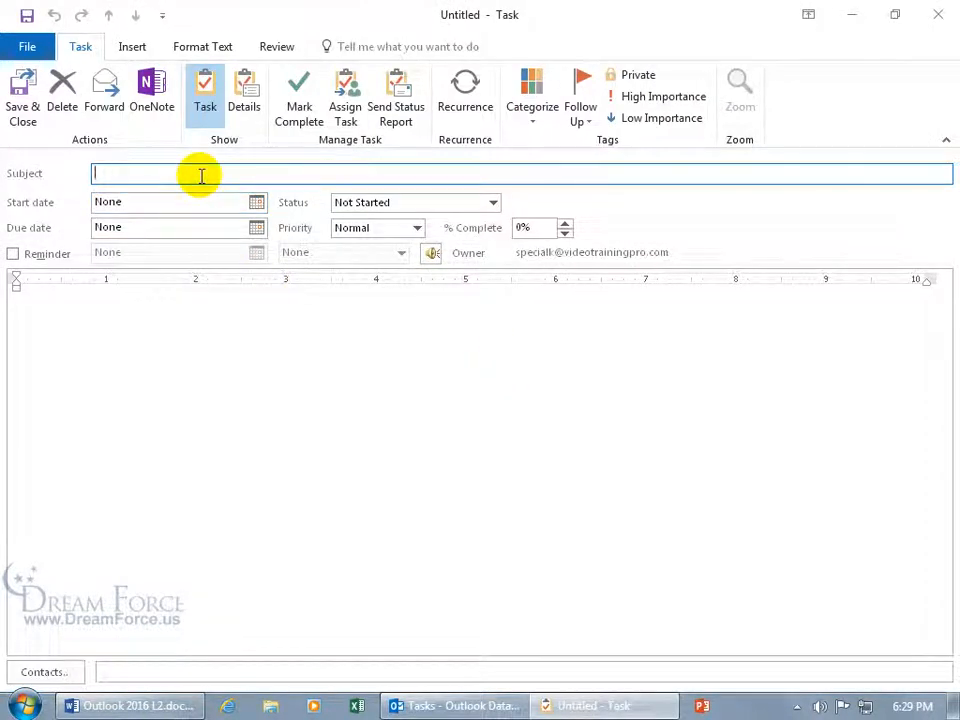
text(Clean Fridge)
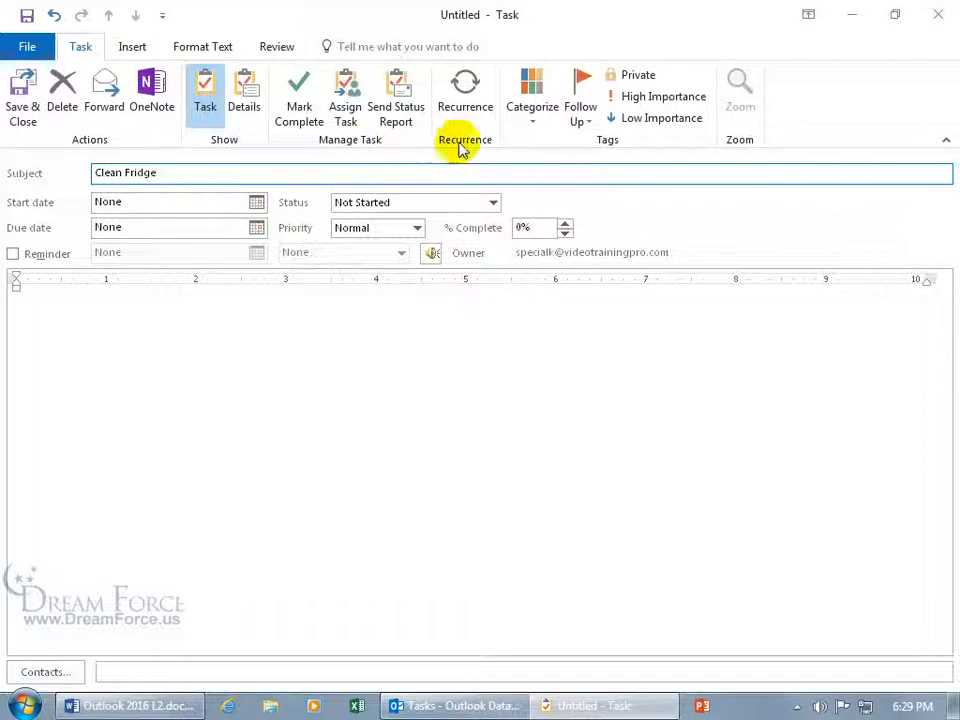
click(465, 95)
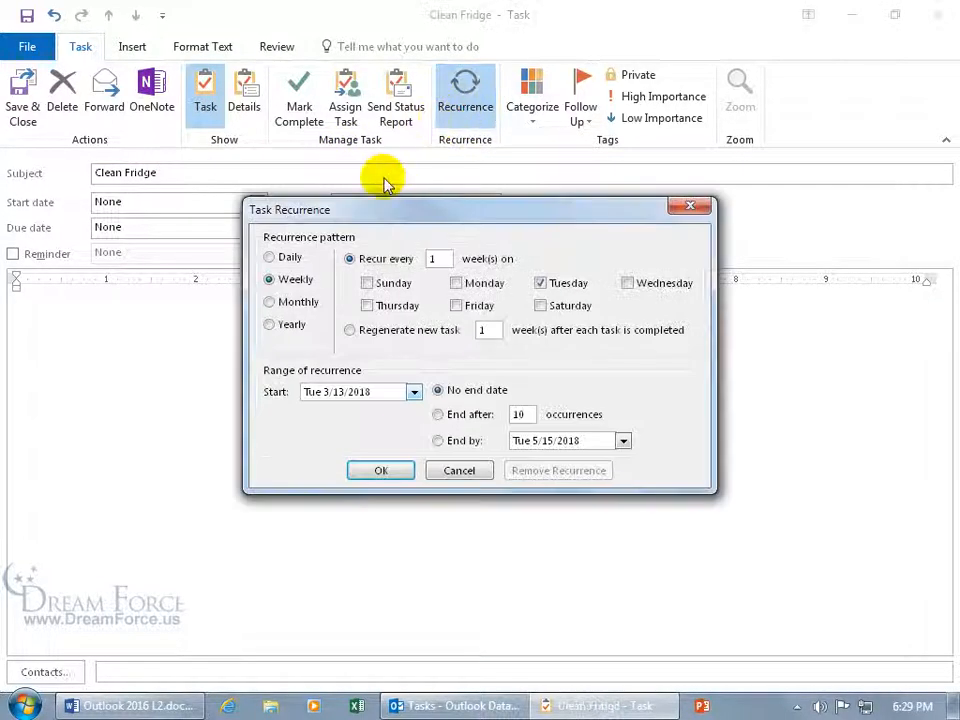
Try a daily repeat every 3 days, then a weekly repeat with Friday added
click(277, 258)
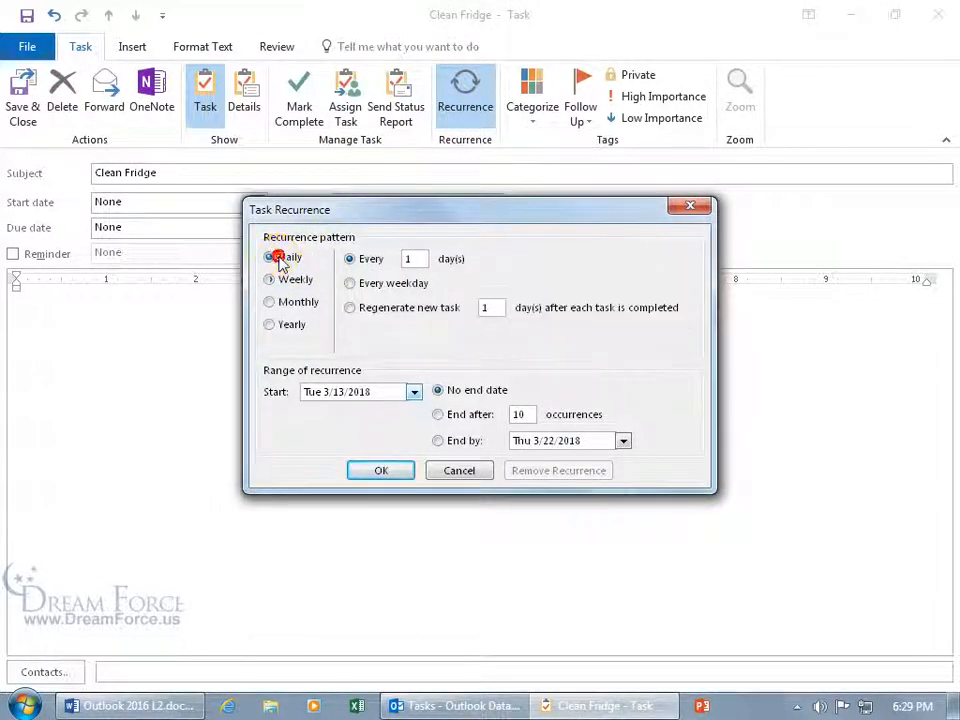
double_click(410, 258)
text(3)
click(415, 261)
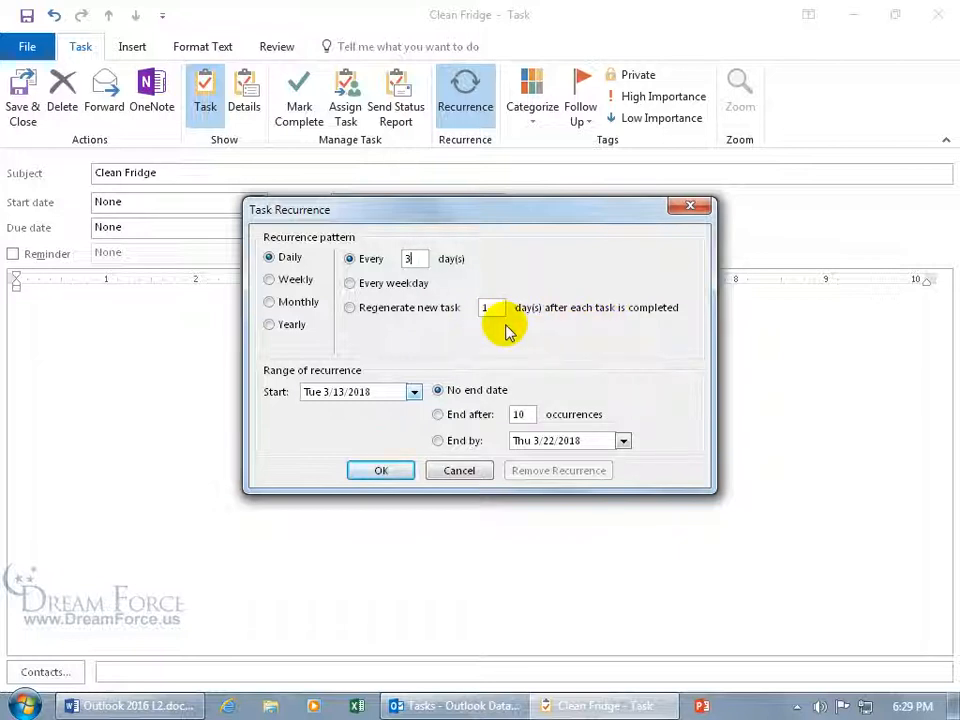
click(291, 279)
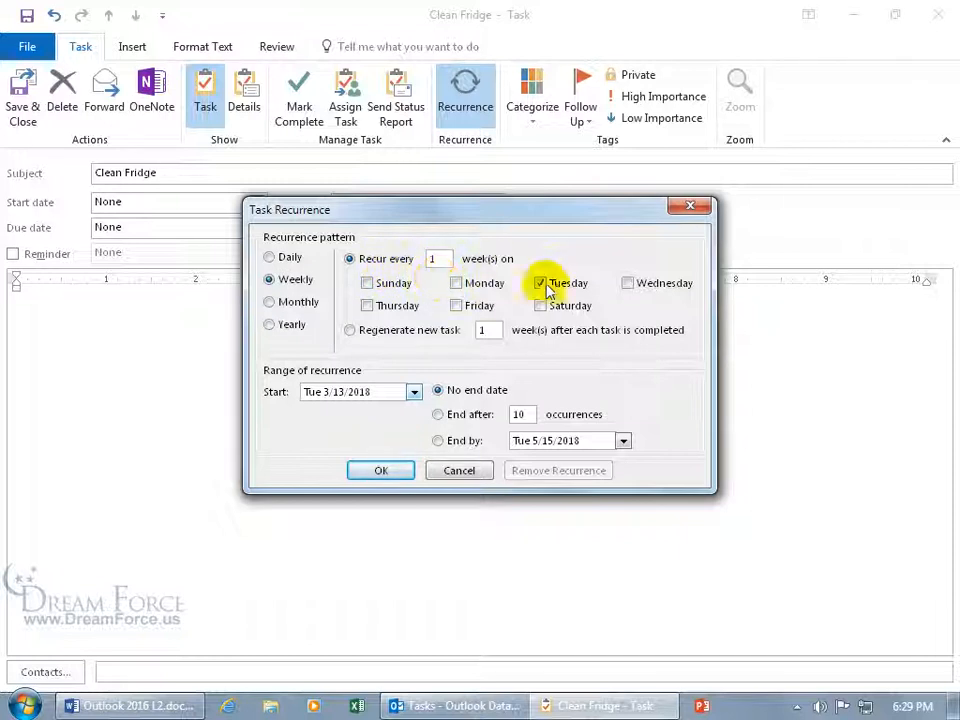
click(457, 306)
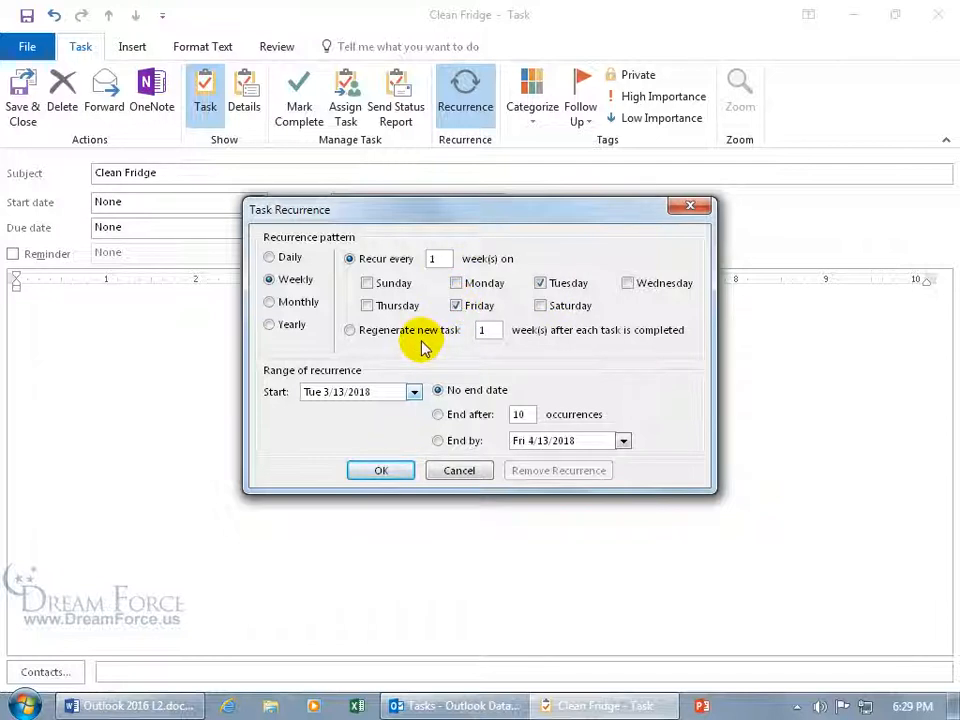
Set a monthly repeat on the fourth Thursday of each month
click(295, 302)
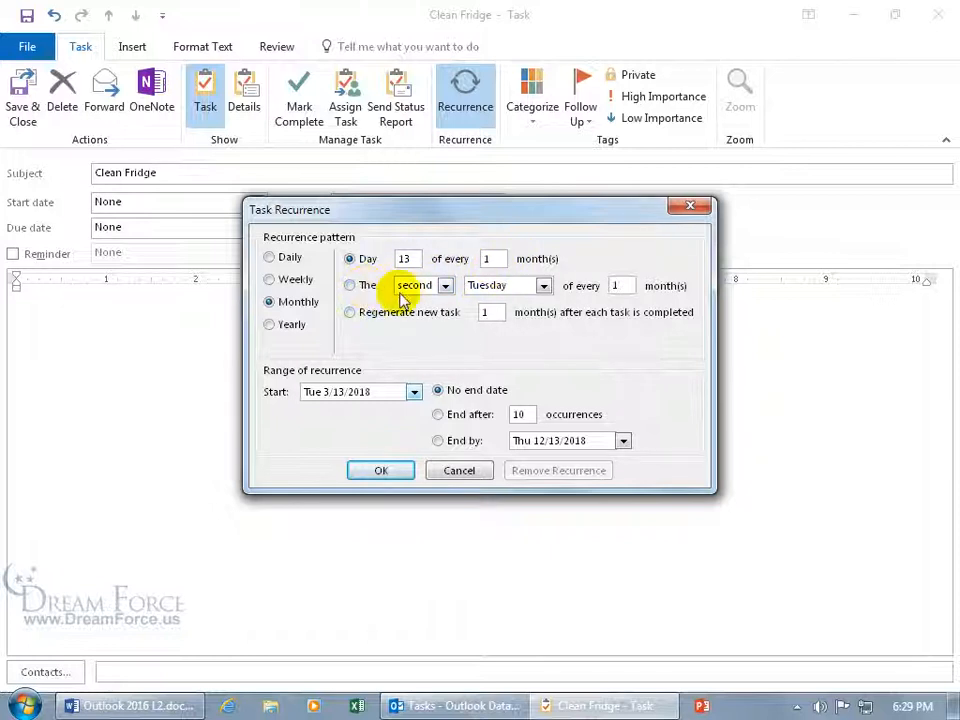
click(444, 288)
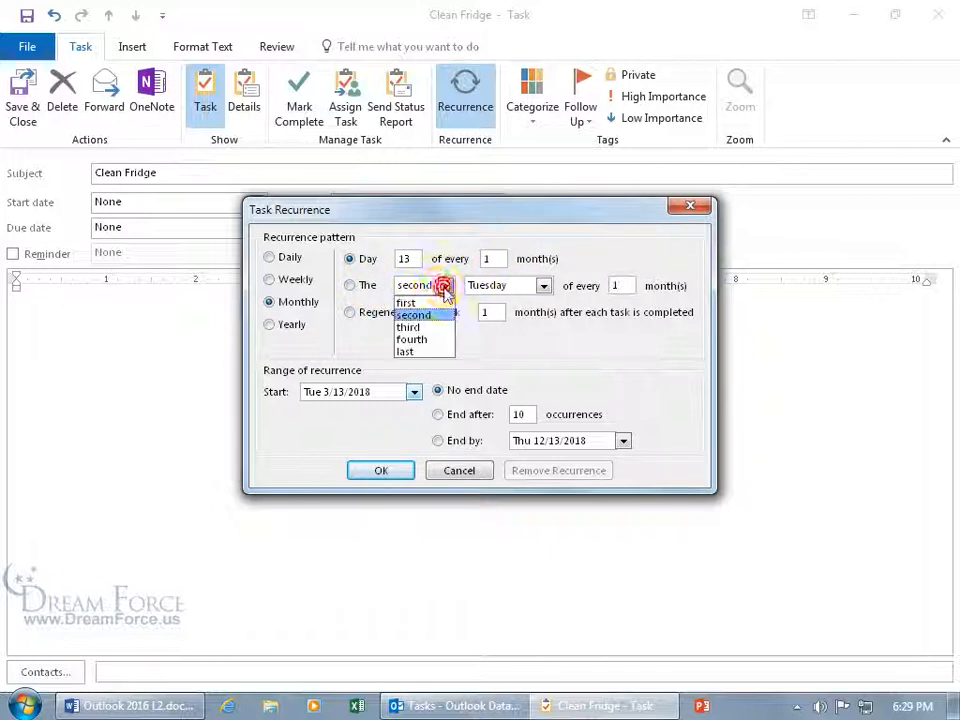
click(418, 339)
click(543, 287)
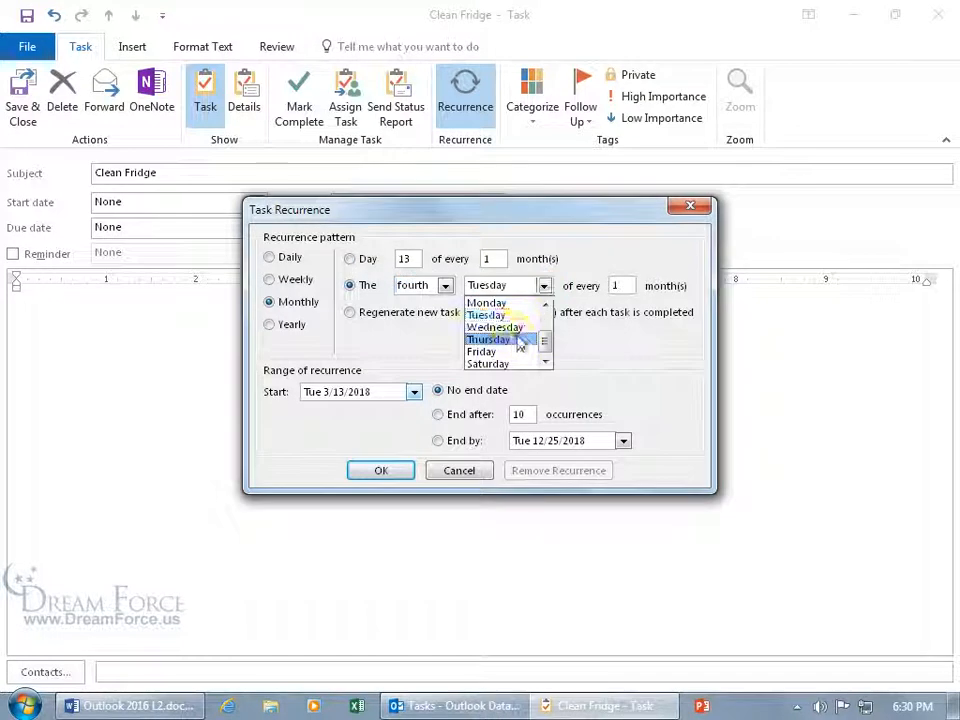
click(514, 339)
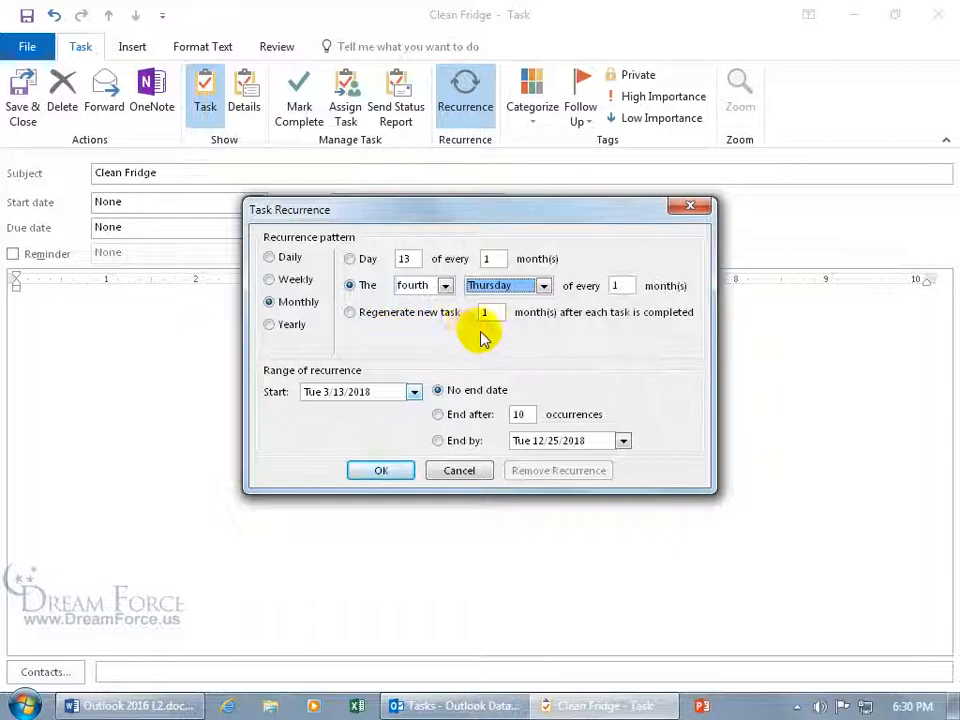
Switch to a yearly repeat every March 13, leaving the ordinal unchanged
click(296, 325)
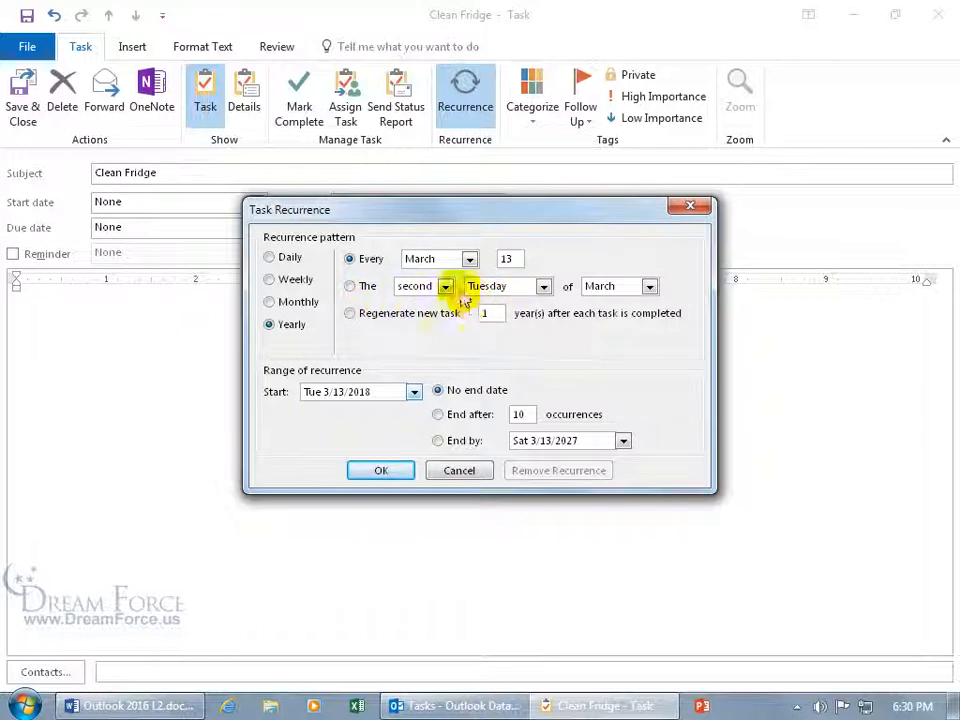
click(444, 286)
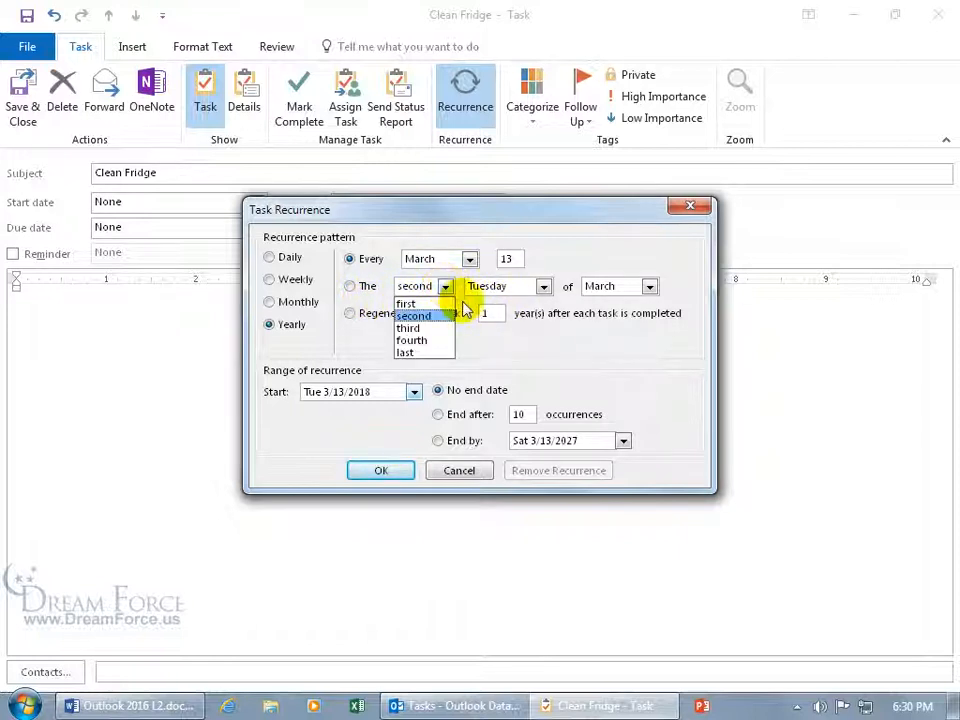
click(463, 307)
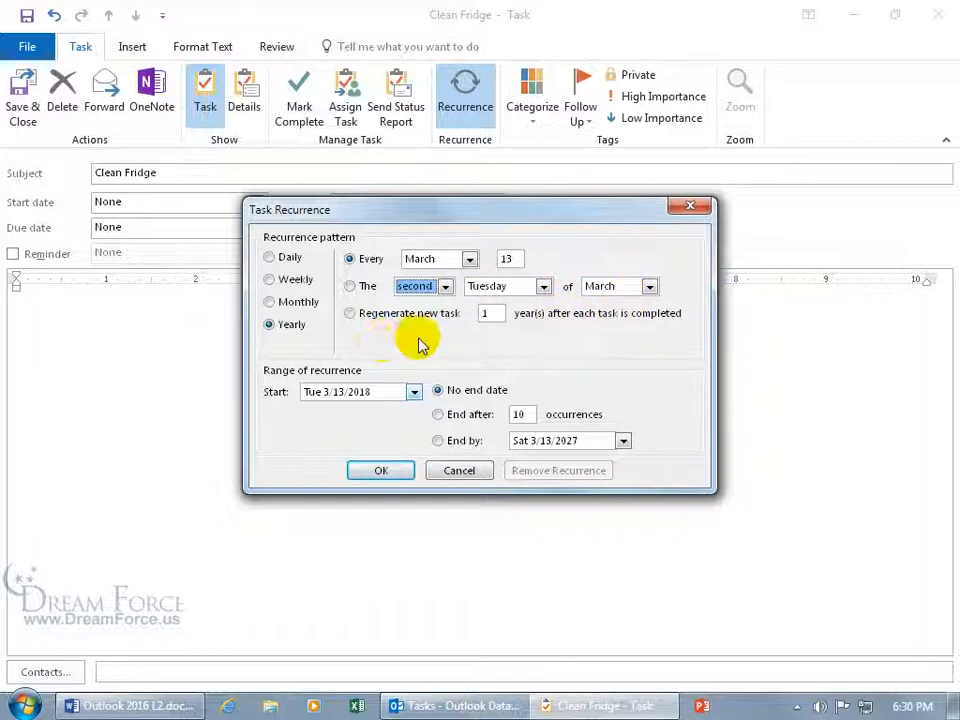
Make the task repeat weekly on Friday only, starting 3/16/2018
click(295, 279)
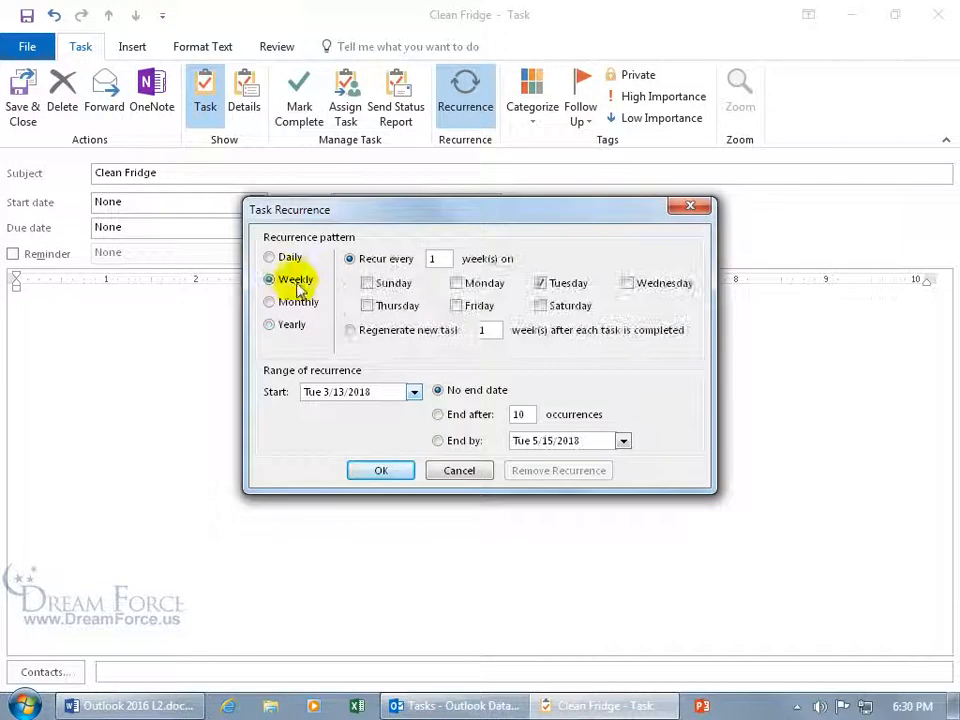
click(456, 305)
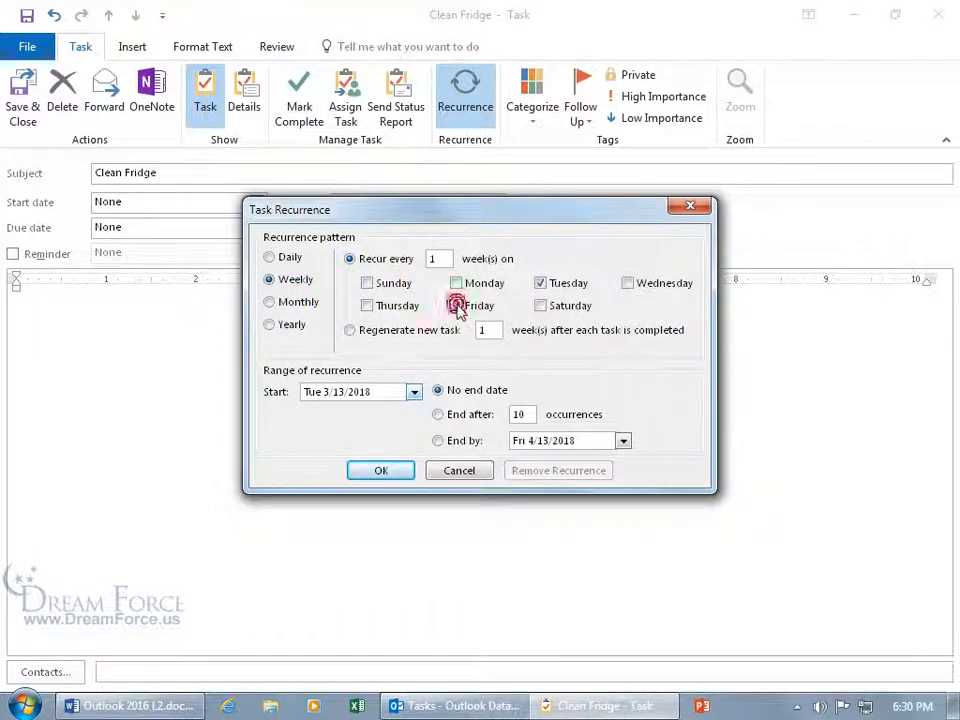
click(541, 284)
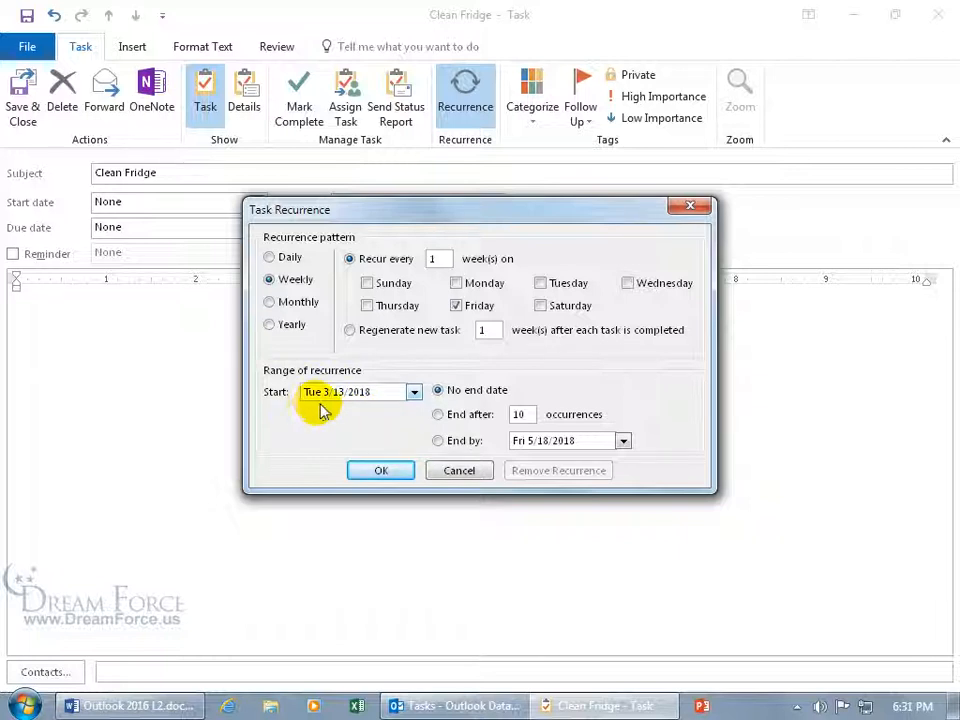
click(413, 393)
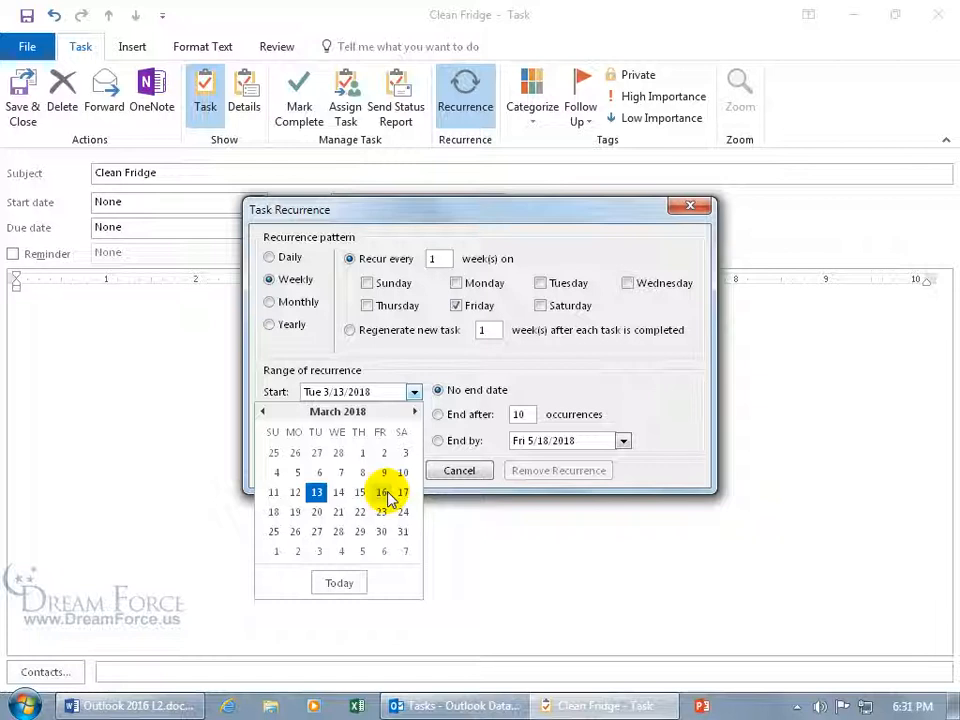
click(381, 492)
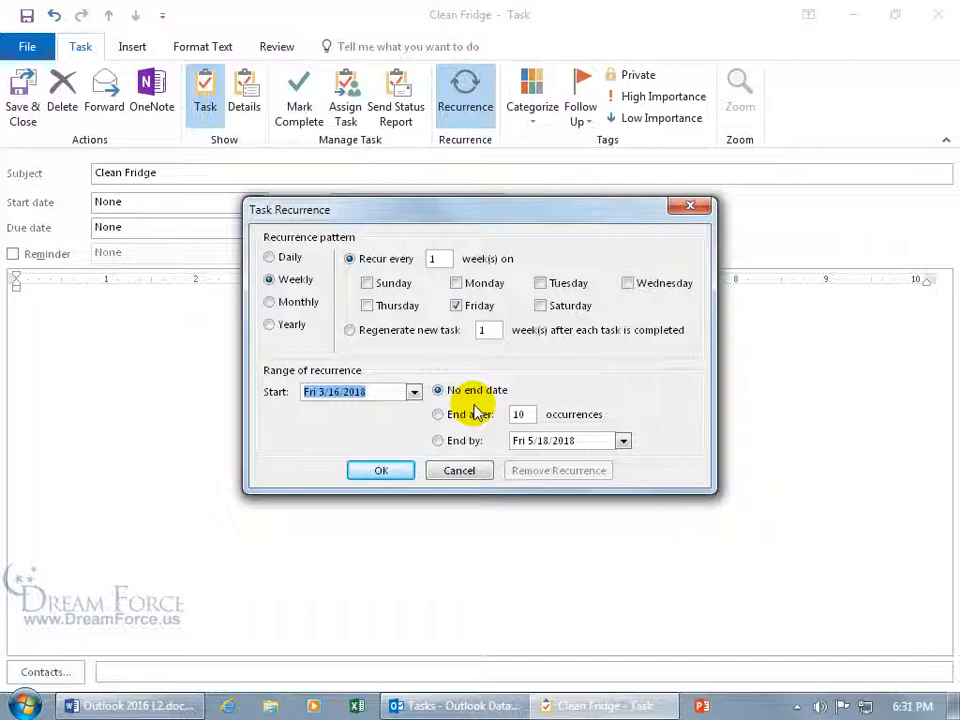
Try ending after 5 occurrences or by a date, then keep No end date and confirm
click(444, 417)
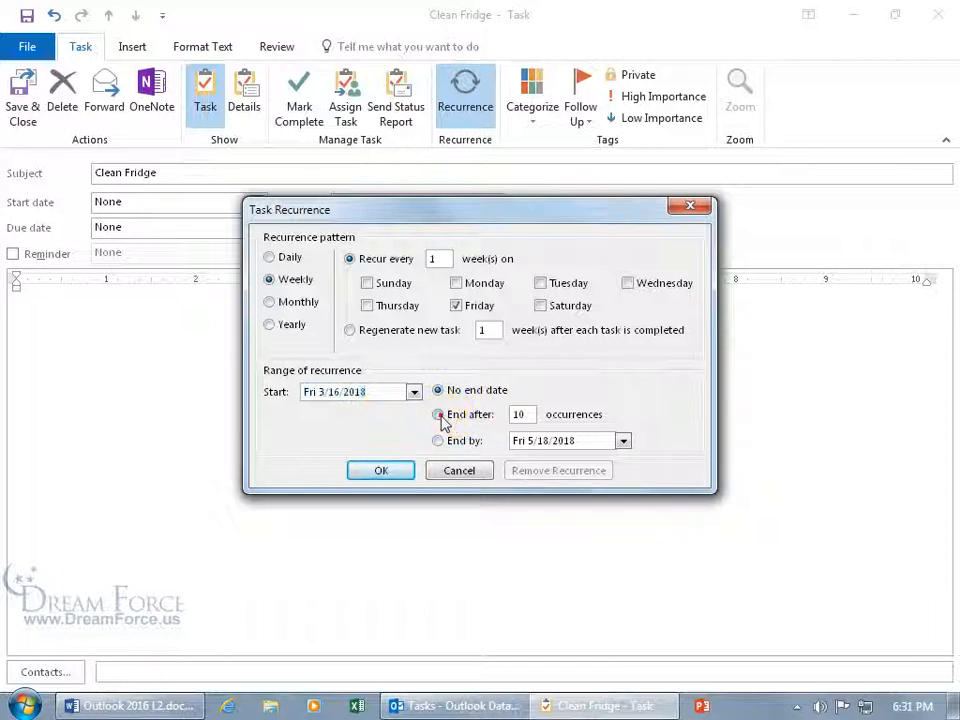
double_click(519, 414)
text(5)
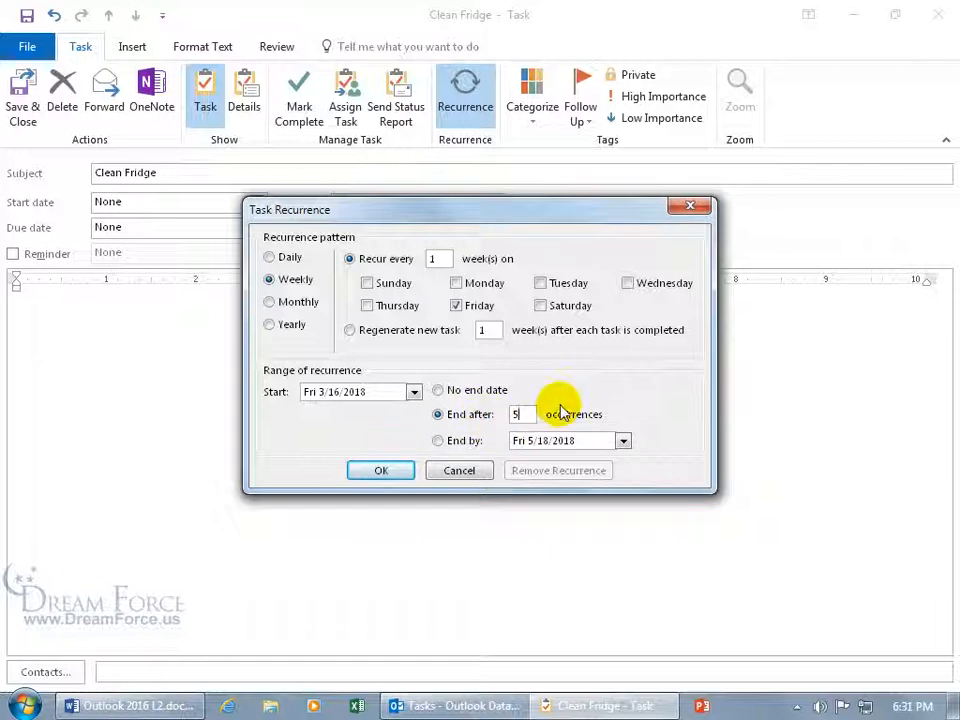
click(438, 441)
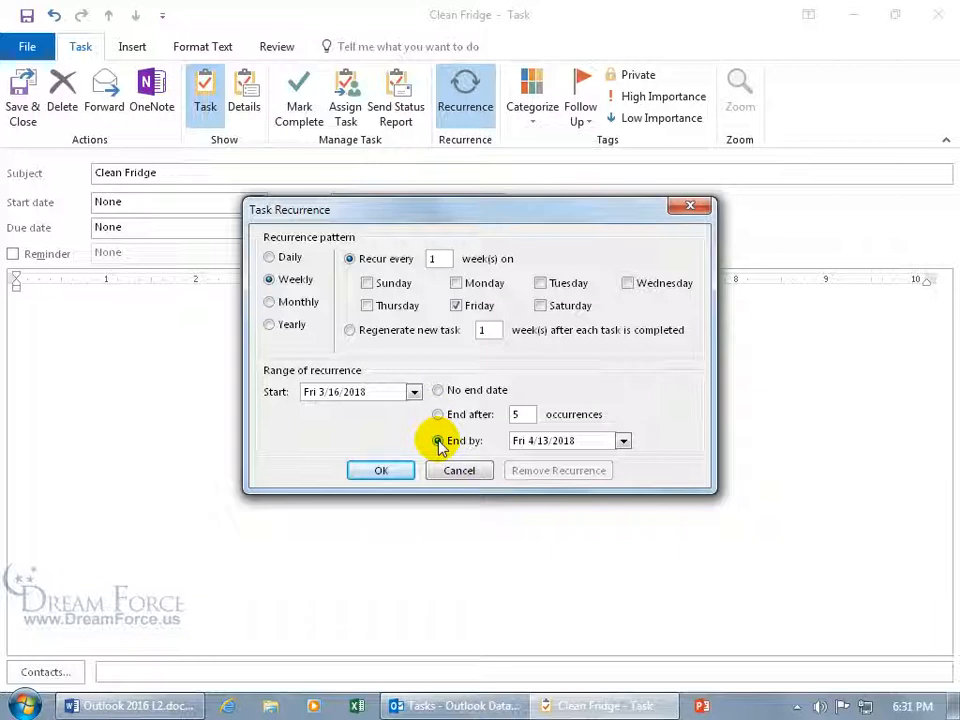
click(622, 441)
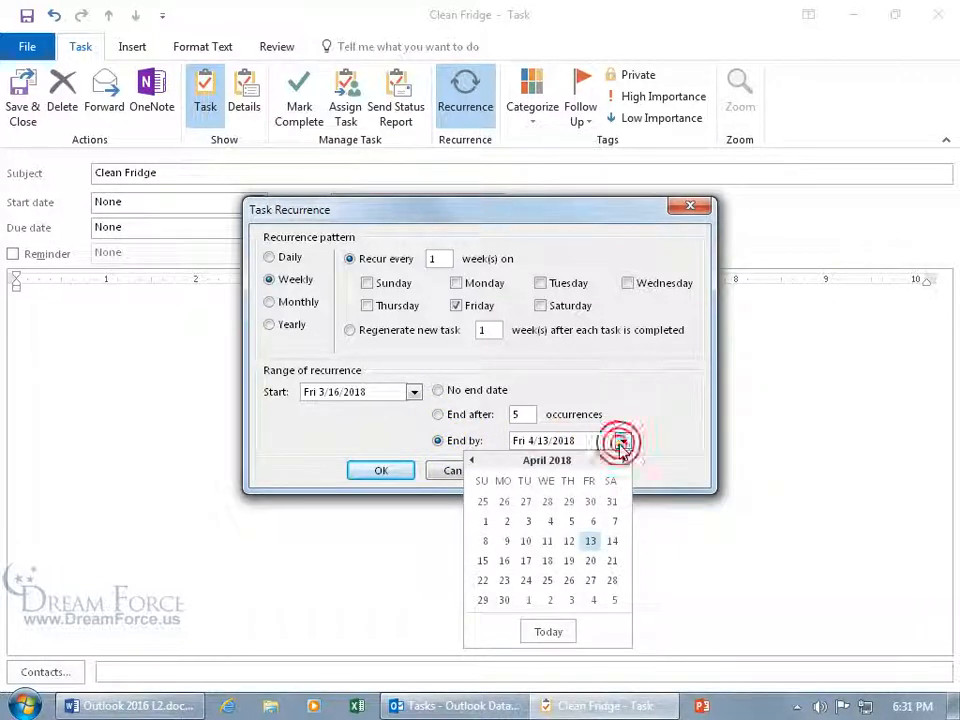
click(645, 456)
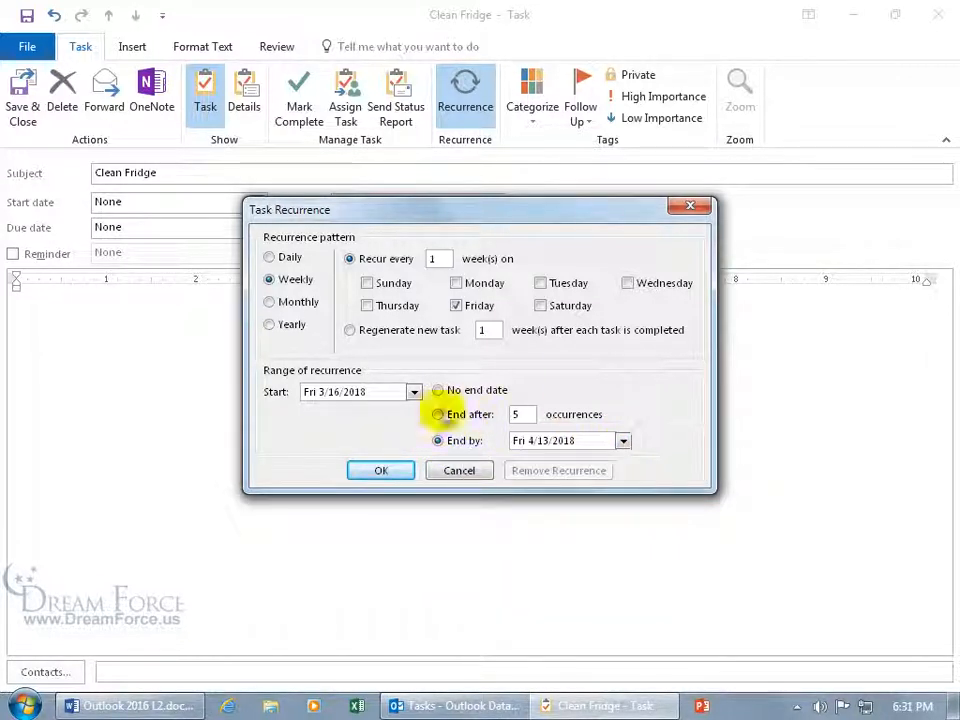
click(438, 390)
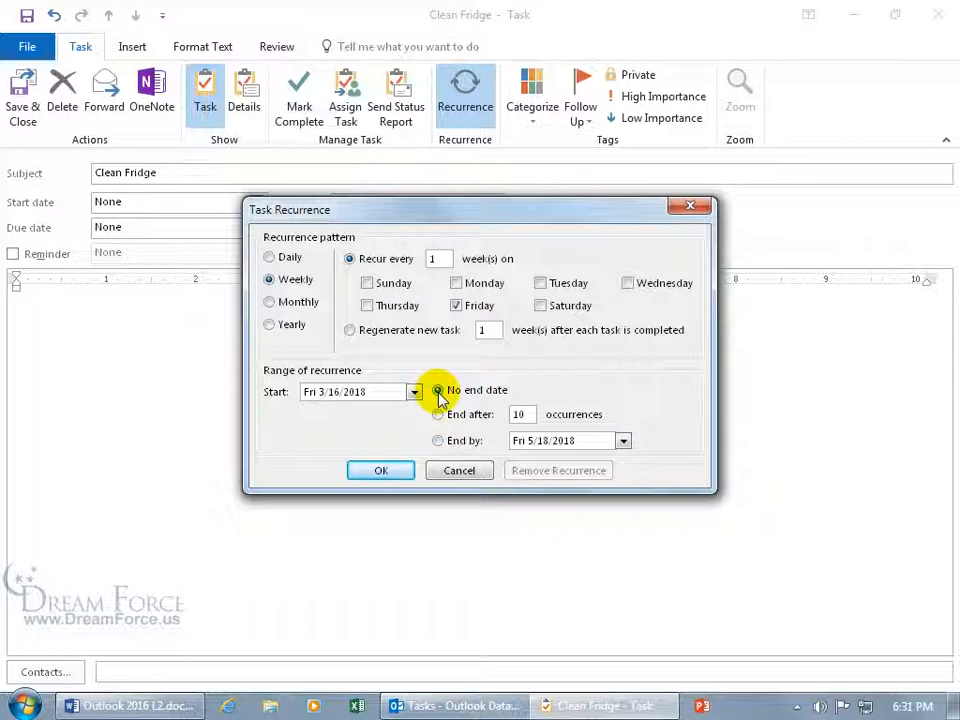
click(392, 473)
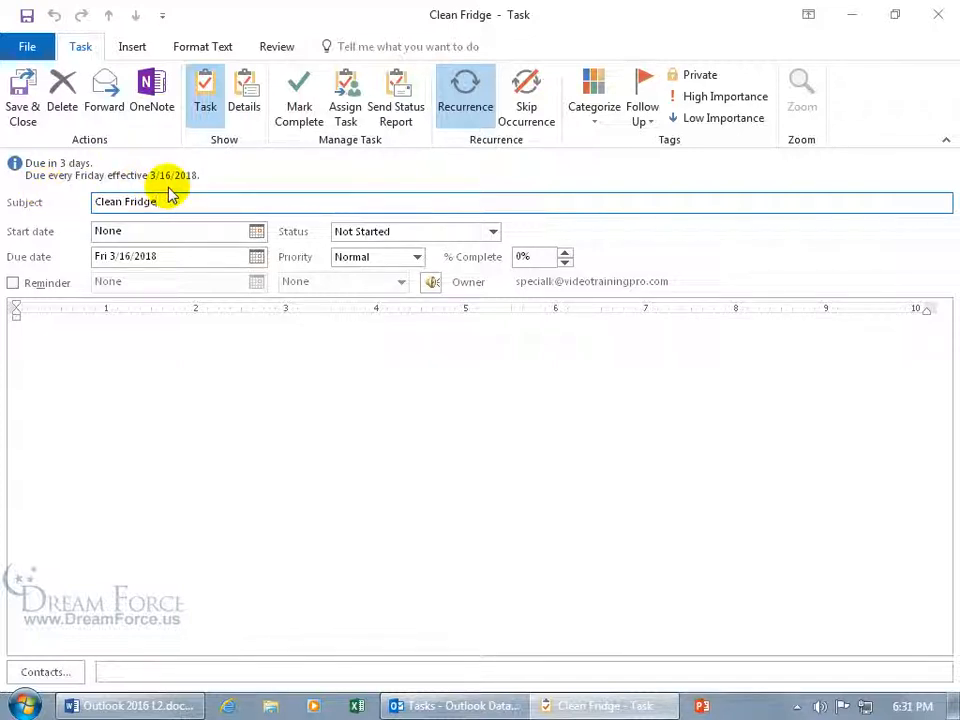
Leave the Clean Fridge reminder switched off and save and close the task
click(40, 289)
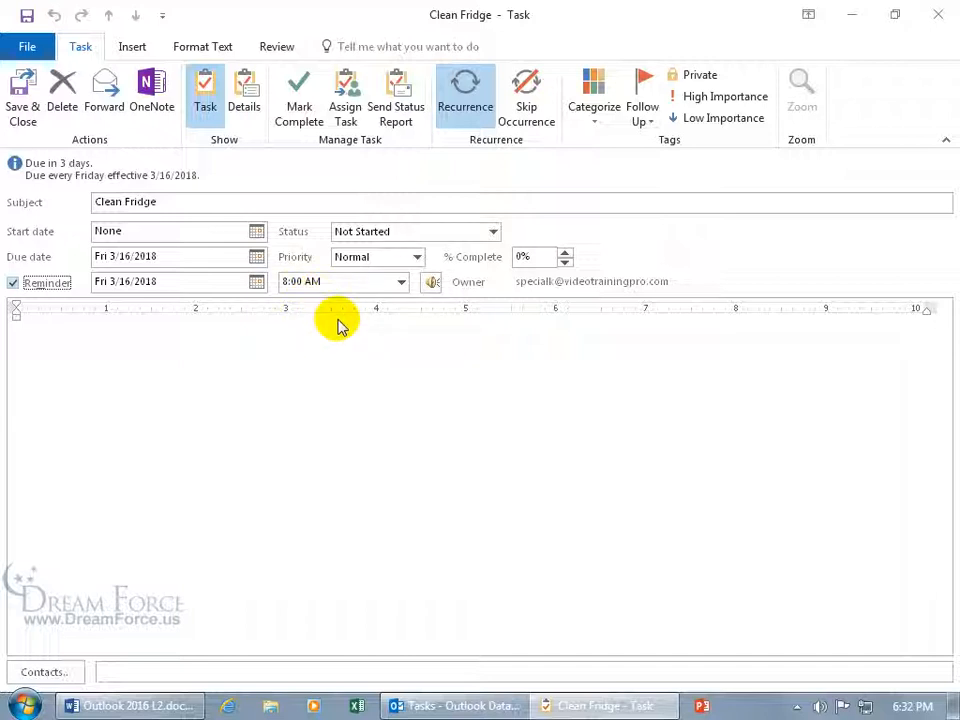
click(14, 282)
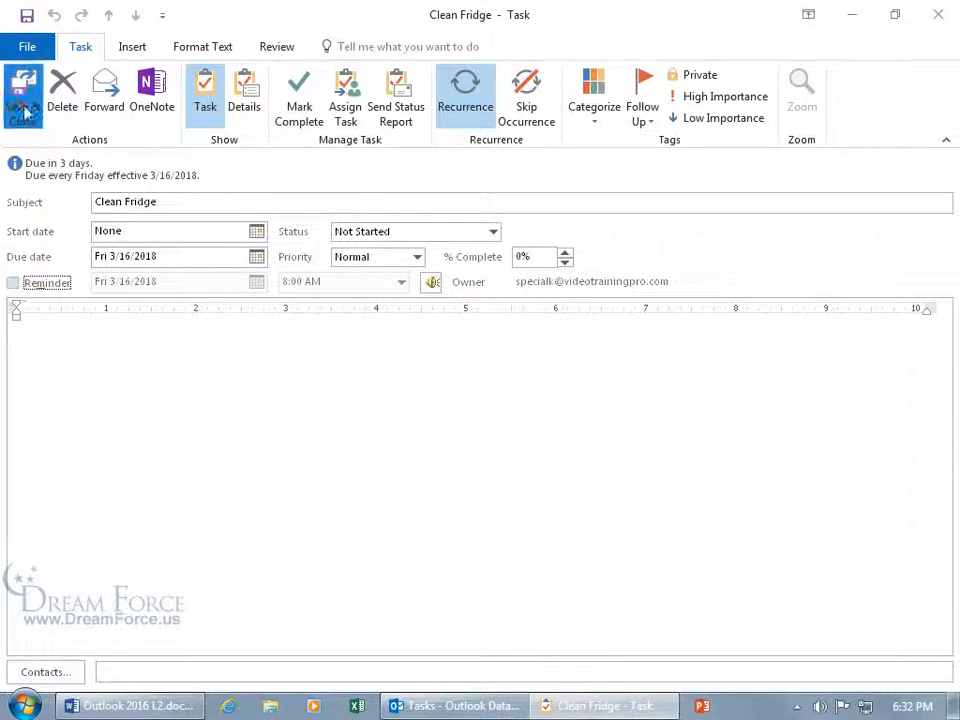
click(24, 100)
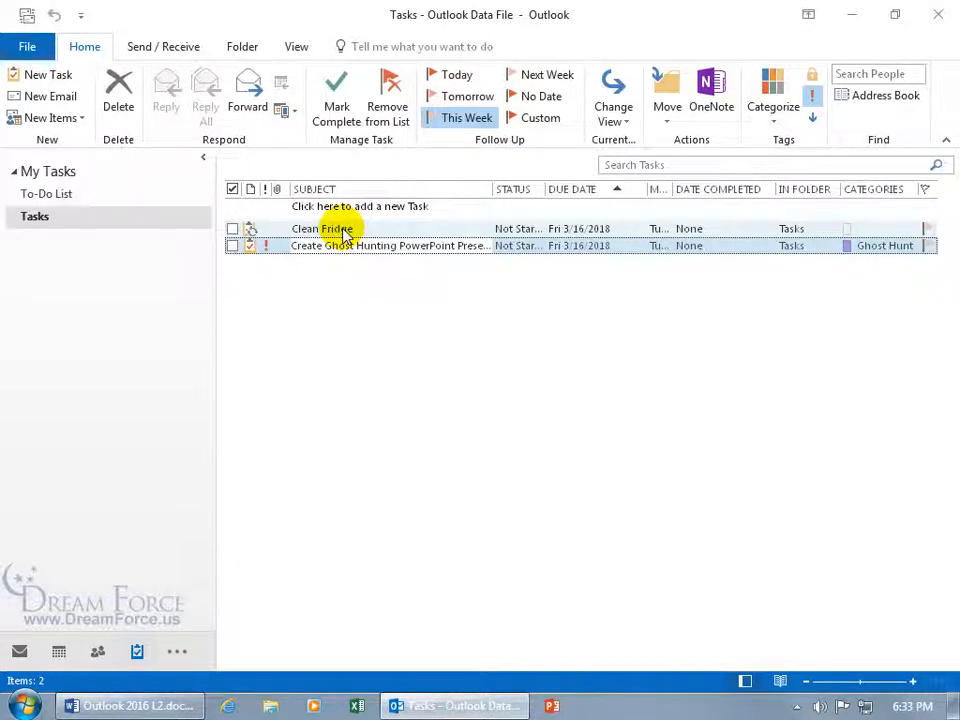
click(60, 651)
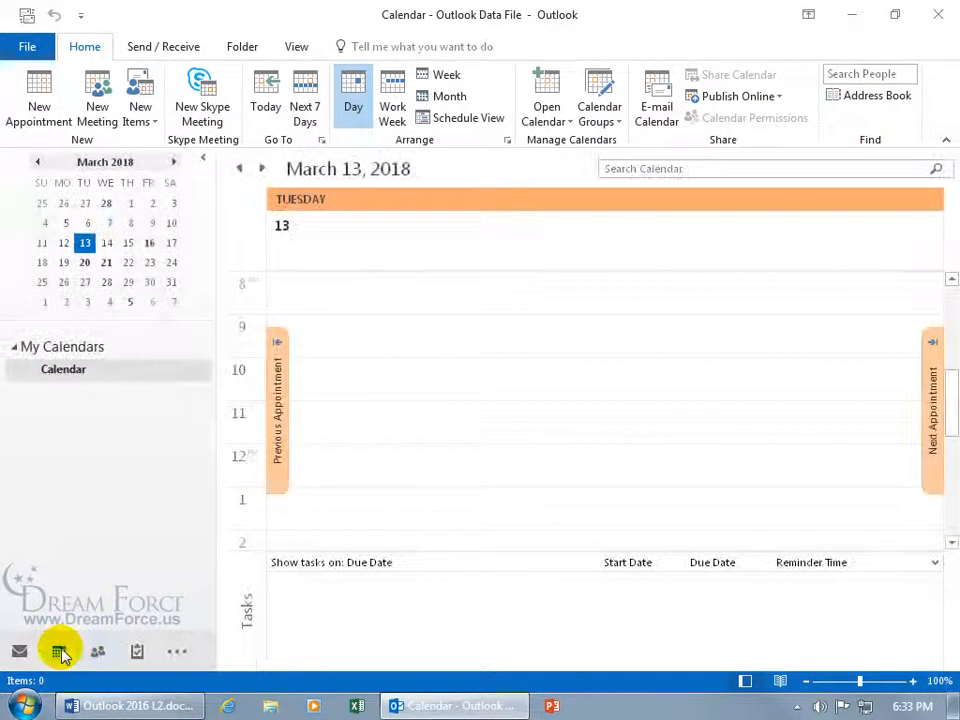
click(262, 168)
click(262, 168)
click(262, 168)
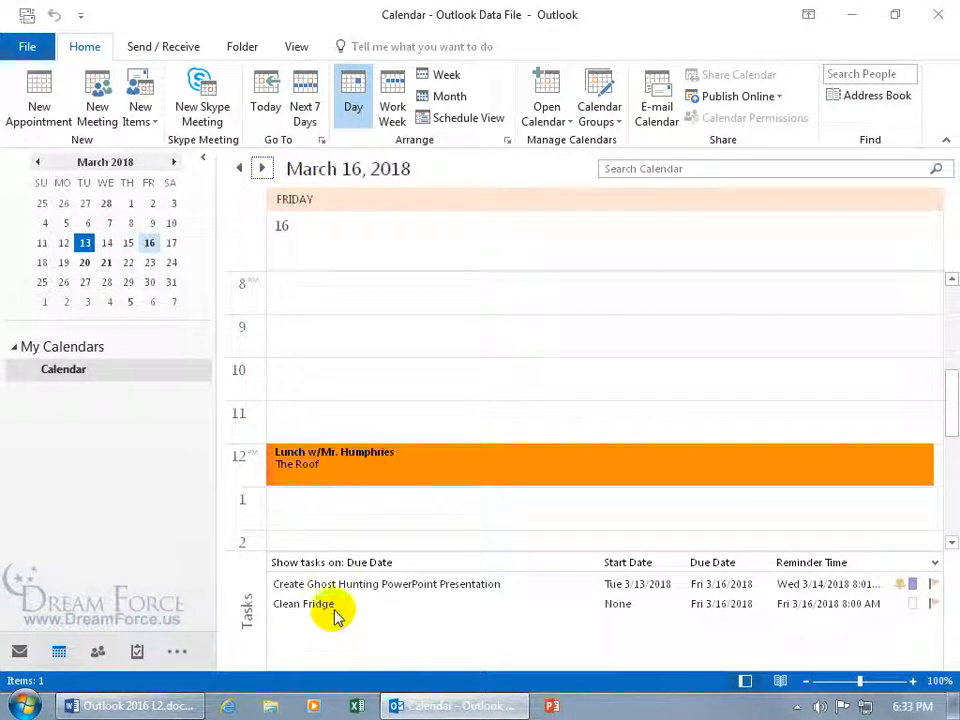
mouse_move(335, 617)
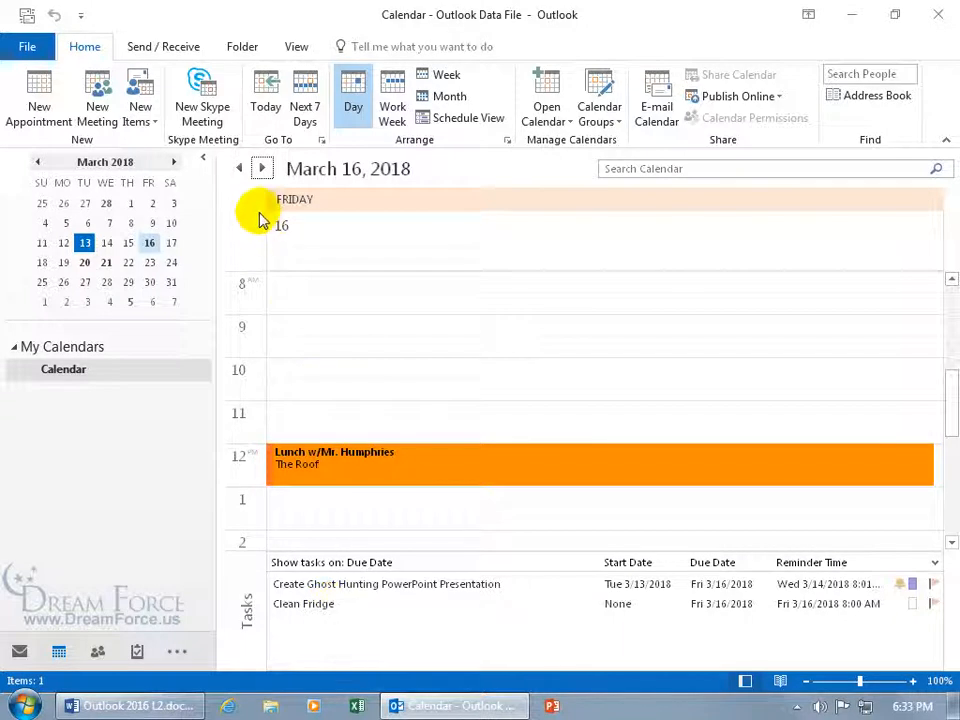
click(150, 262)
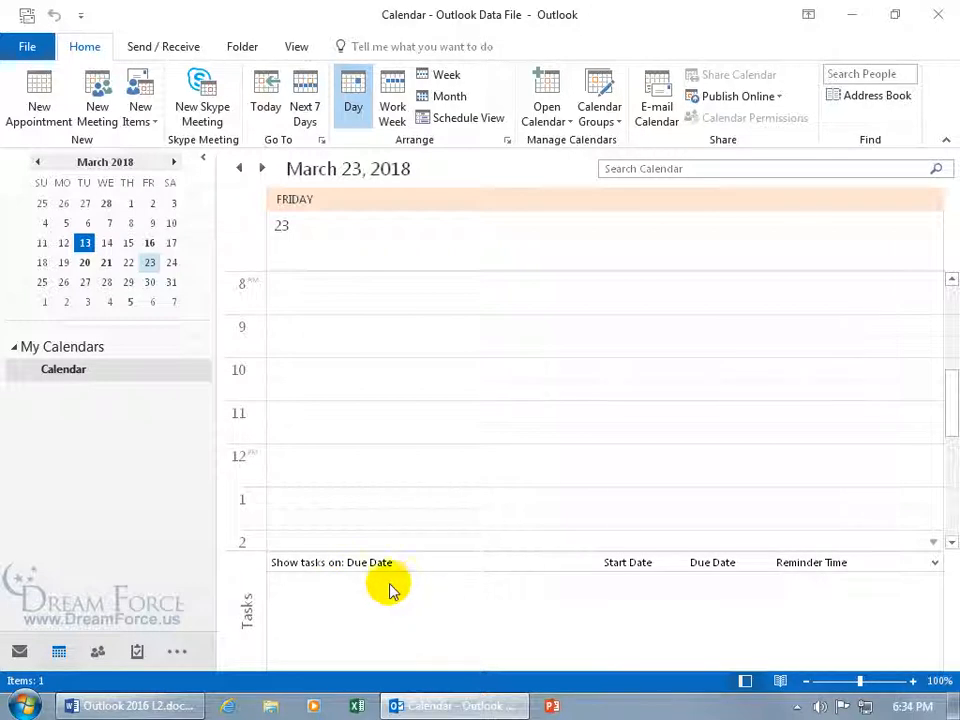
click(136, 651)
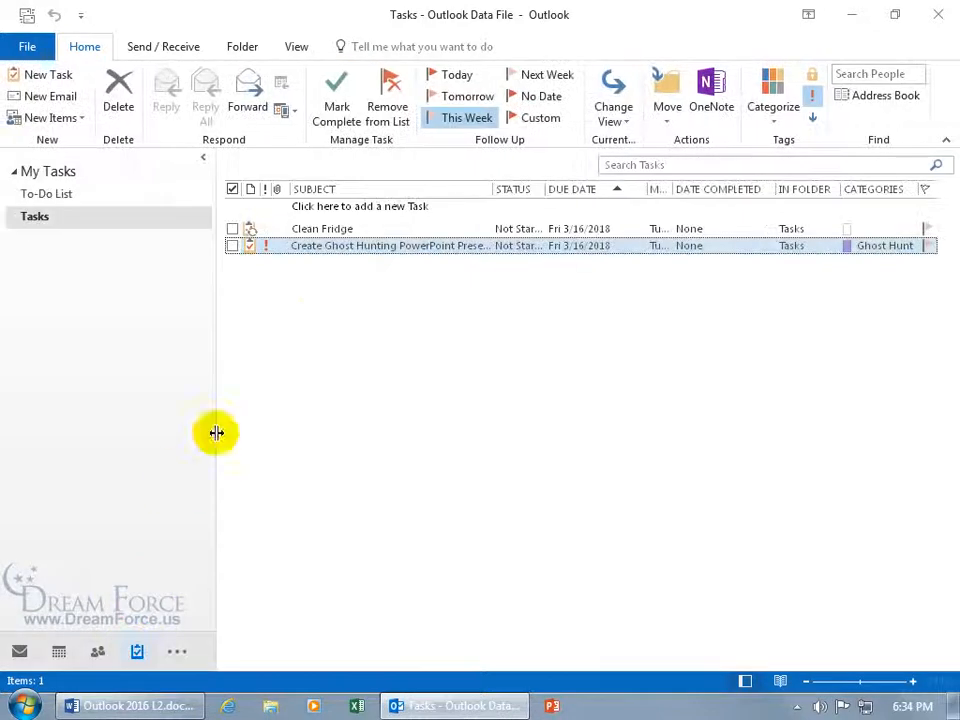
Open Clean Fridge, remove its recurrence, and save and close the task
click(313, 229)
double_click(313, 229)
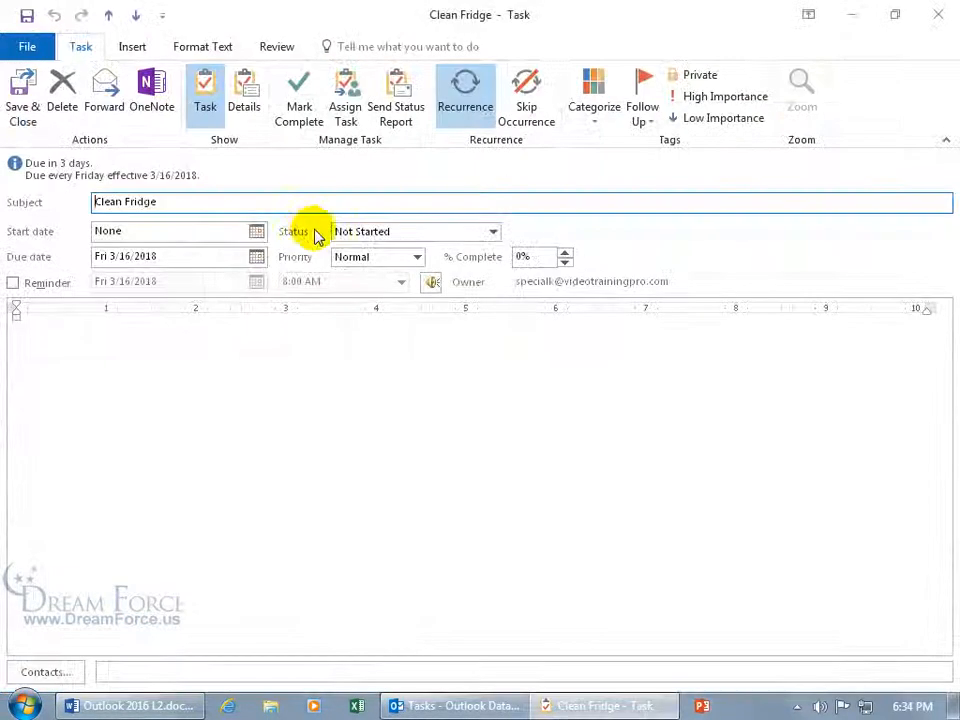
click(466, 92)
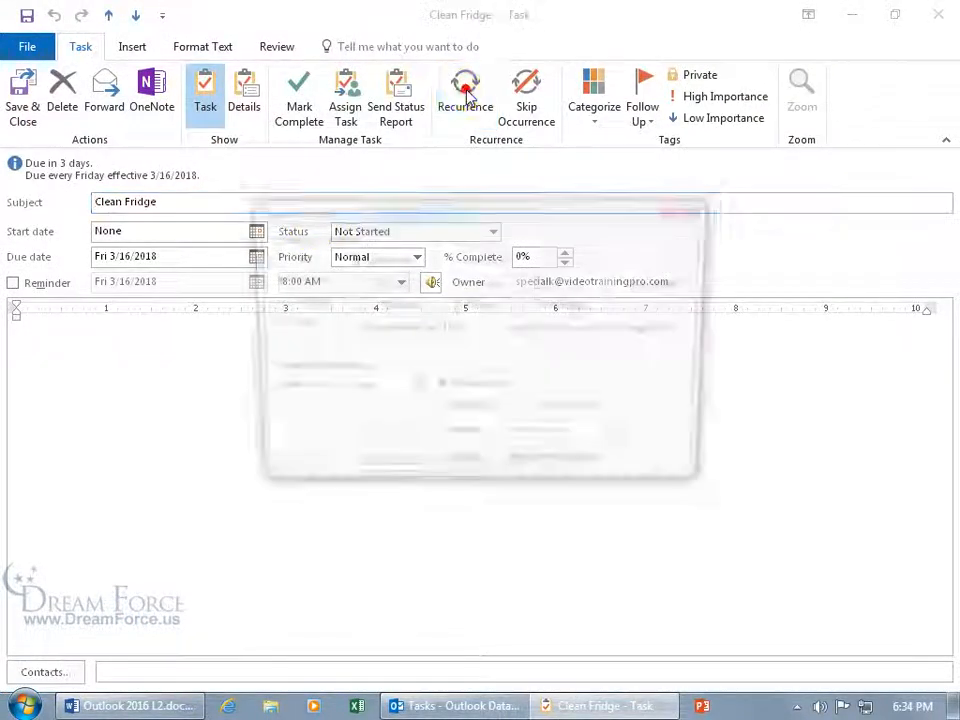
click(537, 472)
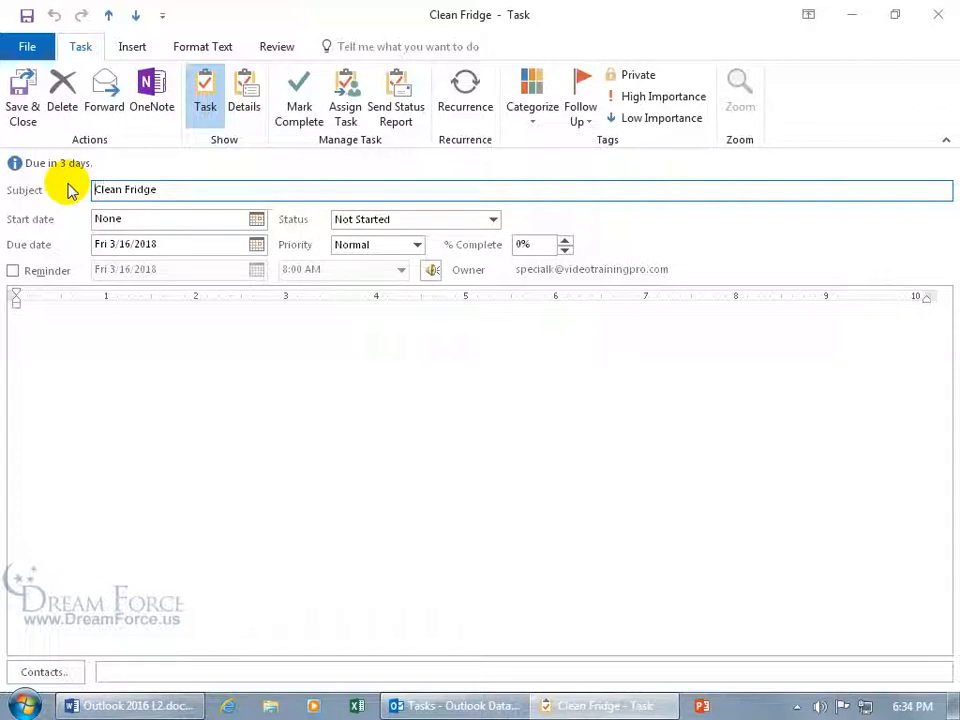
click(20, 95)
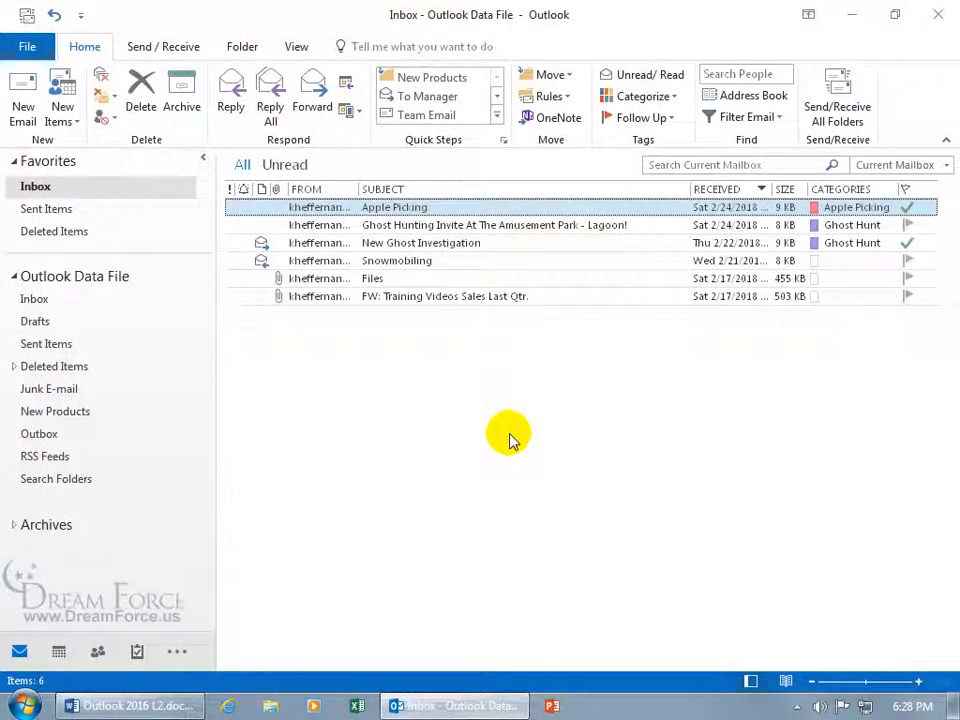
Open 'FW: Training Videos Sales Last Qtr.' in its own window and show its Move destinations
double_click(424, 298)
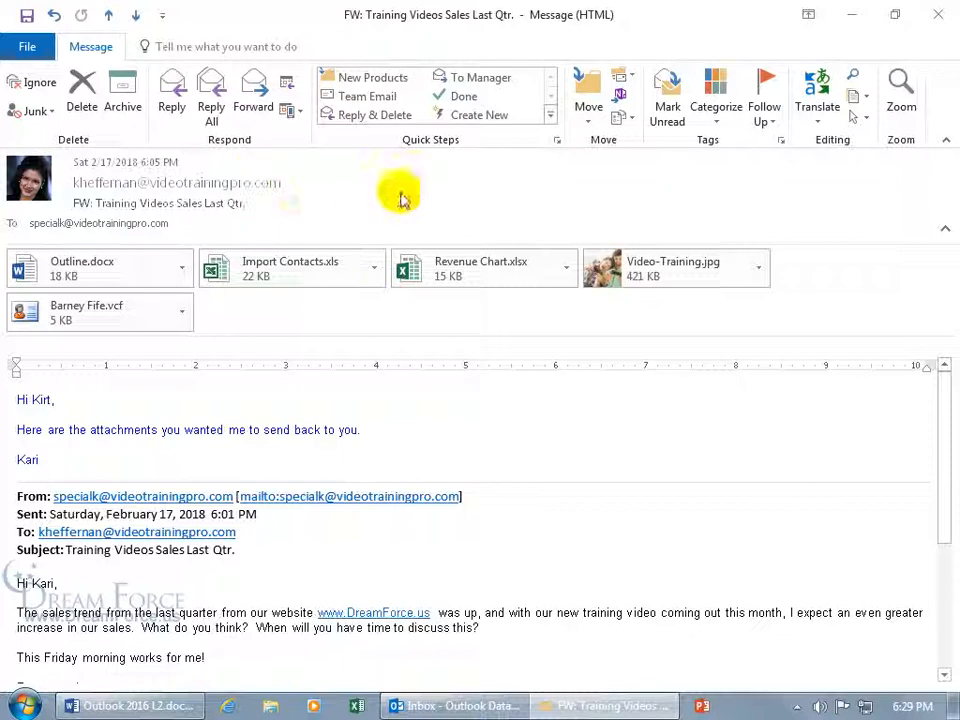
click(590, 116)
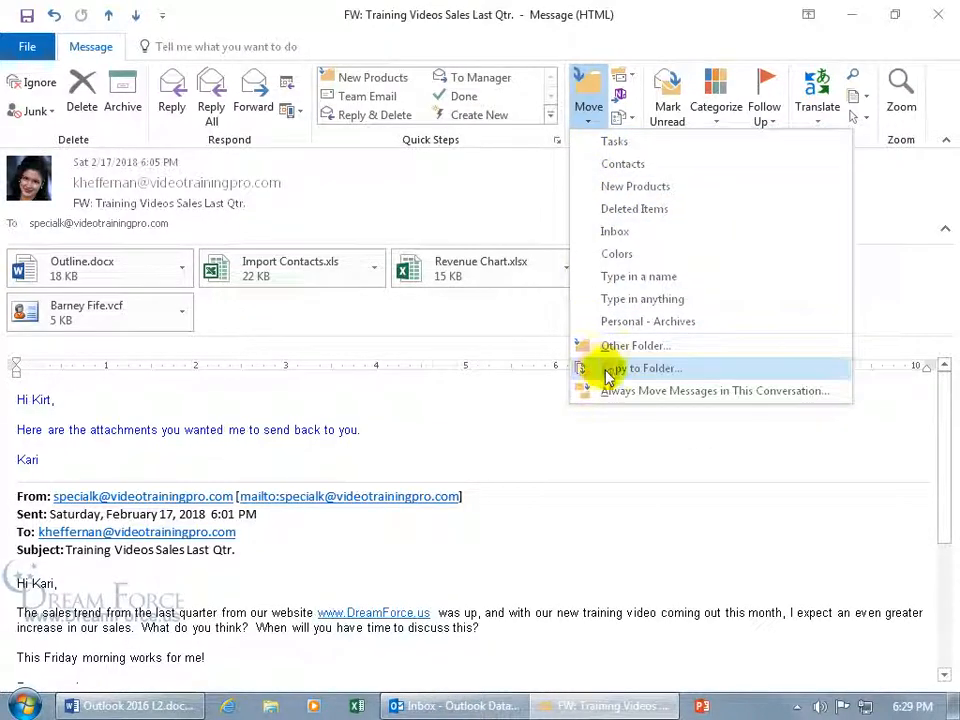
click(614, 368)
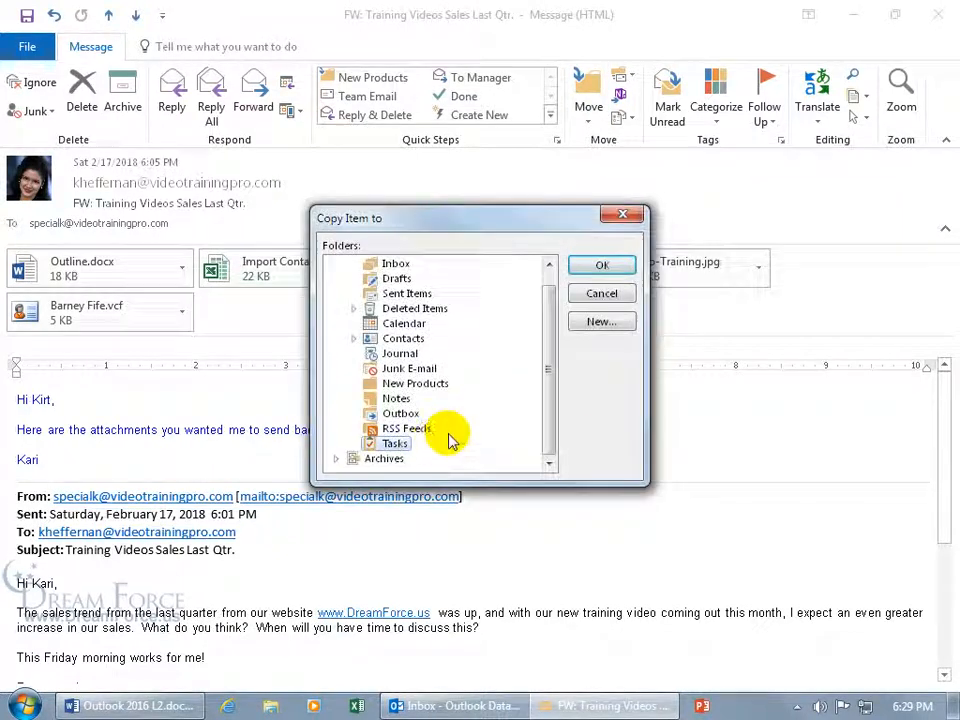
click(590, 272)
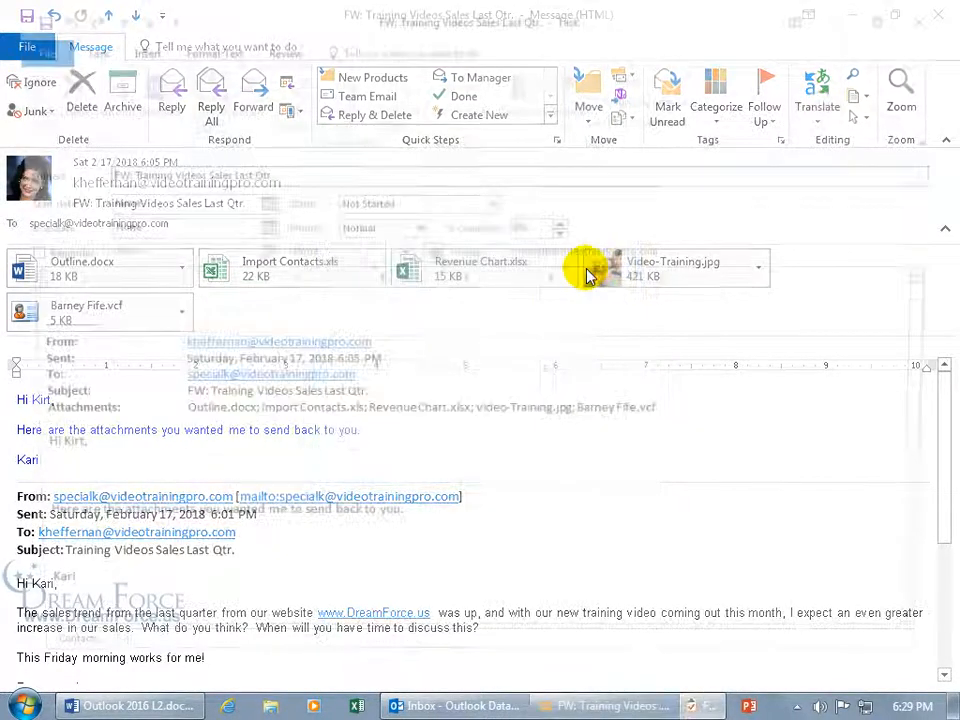
drag(943, 330, 943, 622)
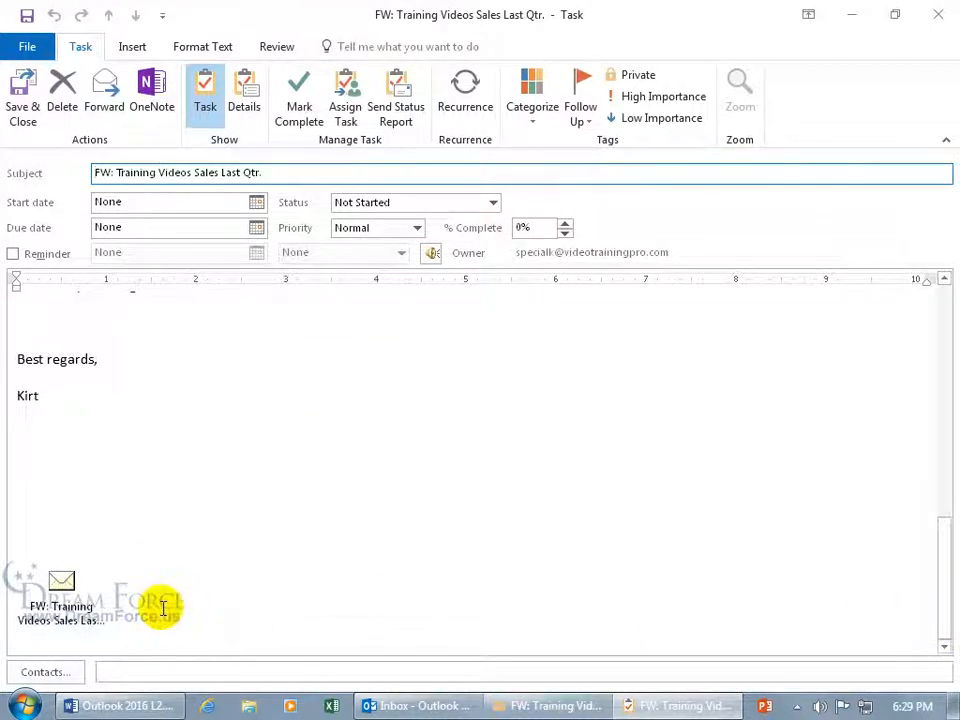
drag(939, 591, 897, 360)
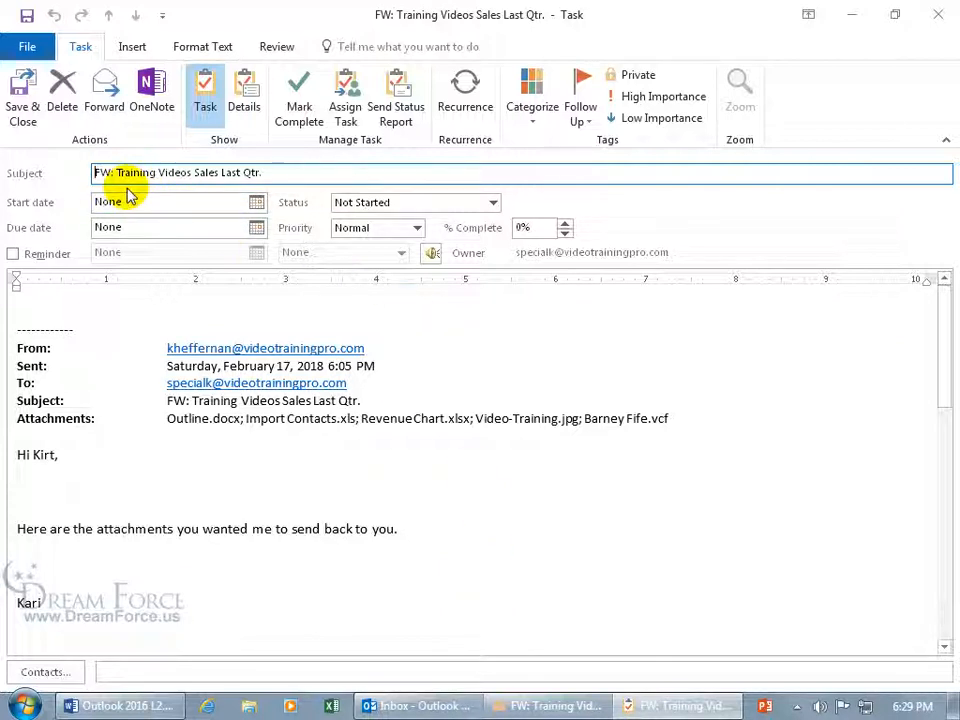
drag(952, 362, 945, 597)
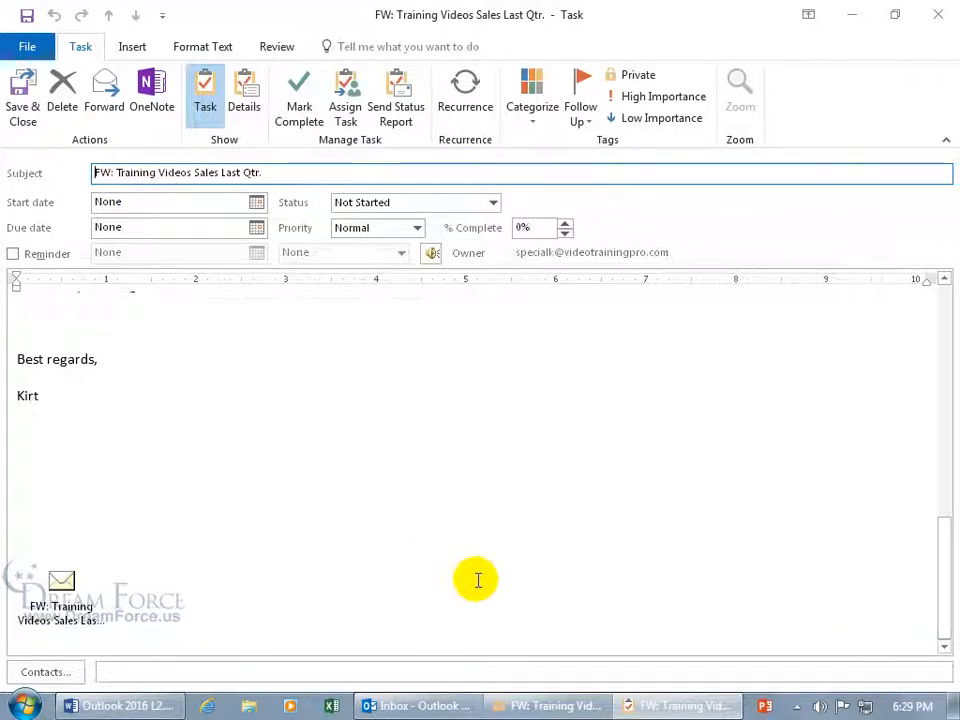
click(61, 580)
double_click(61, 580)
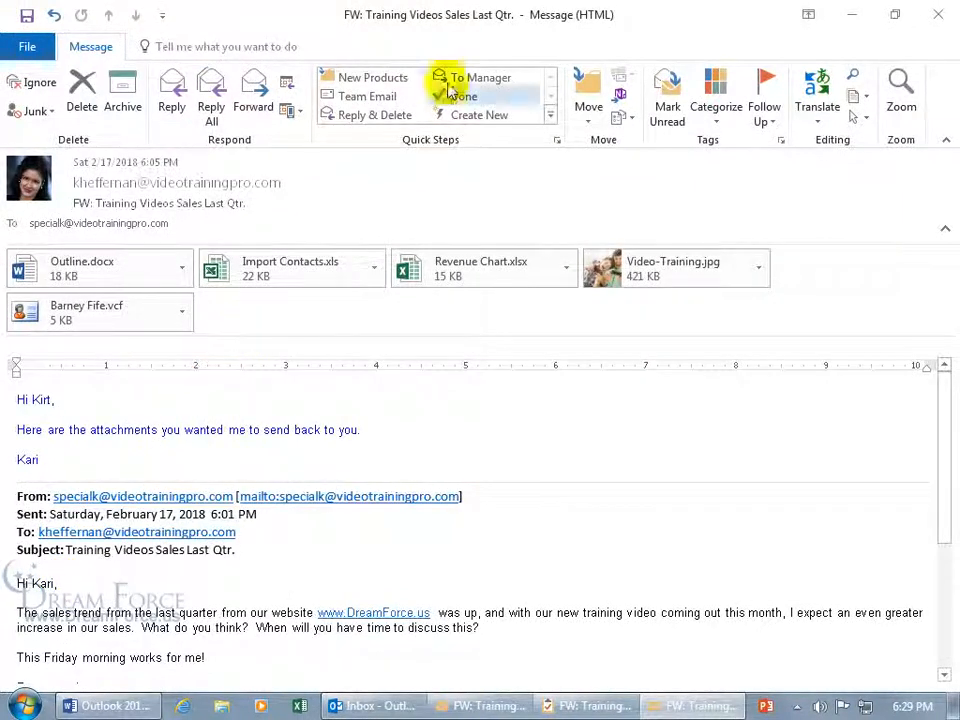
drag(503, 12, 584, 78)
click(506, 318)
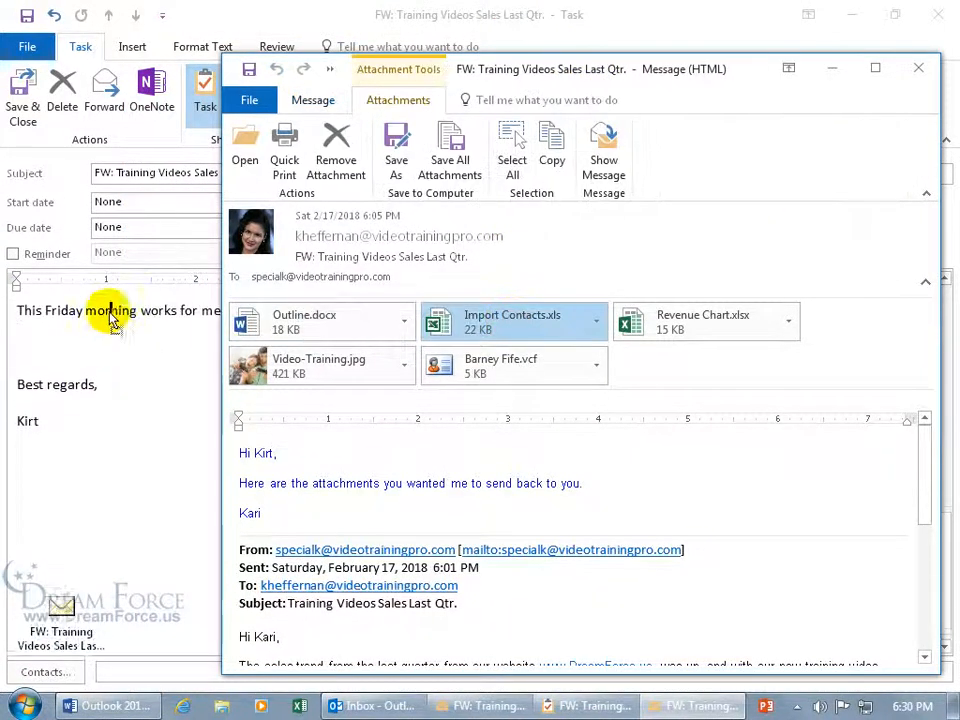
drag(113, 318, 130, 340)
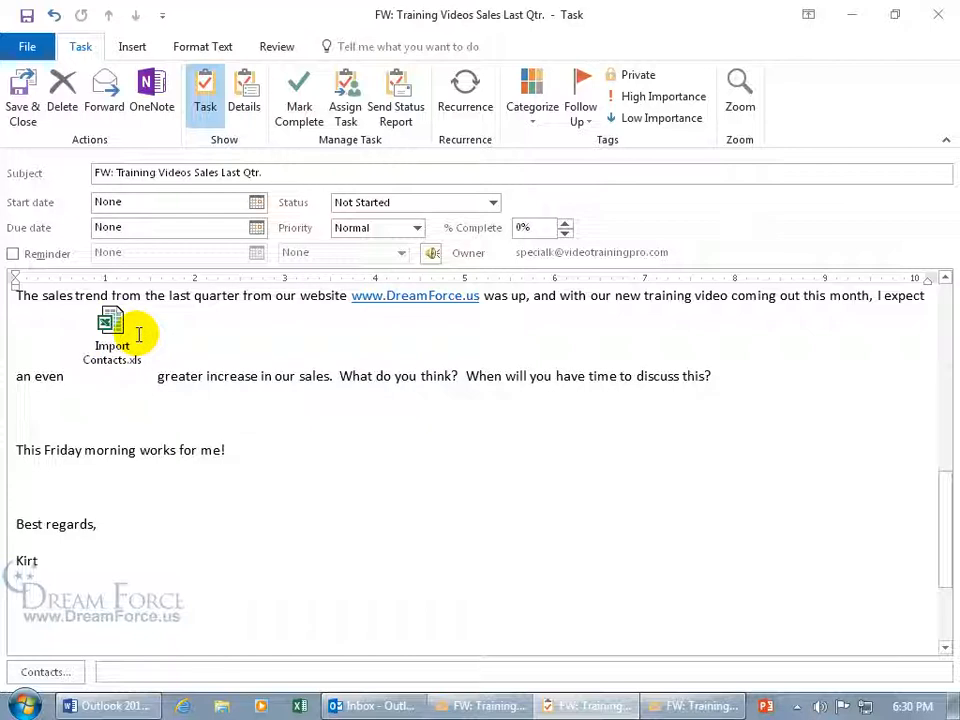
double_click(110, 328)
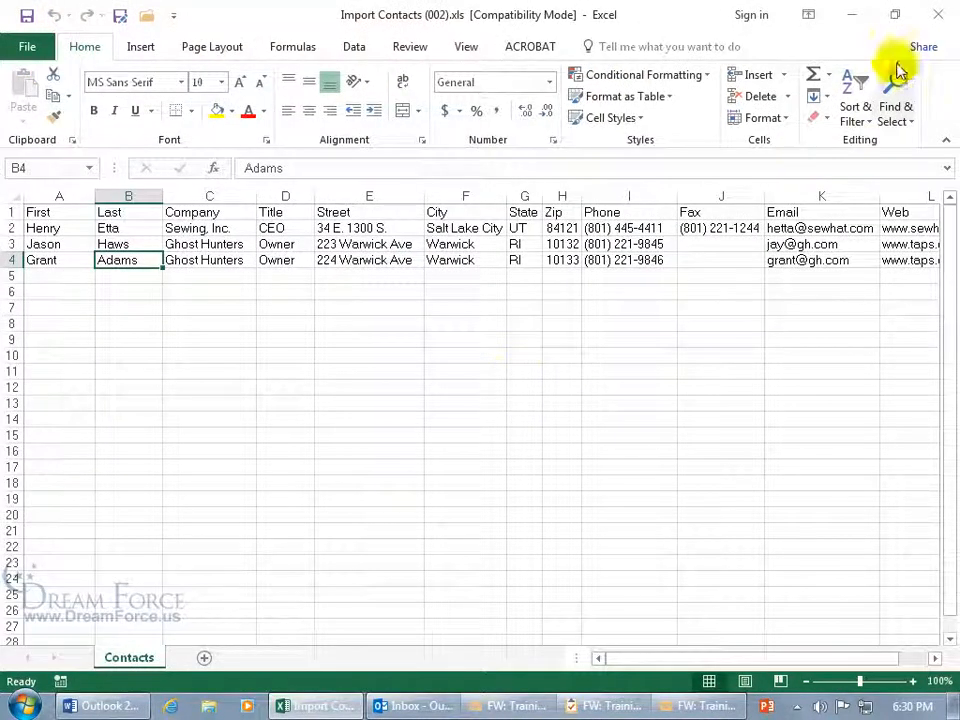
click(938, 14)
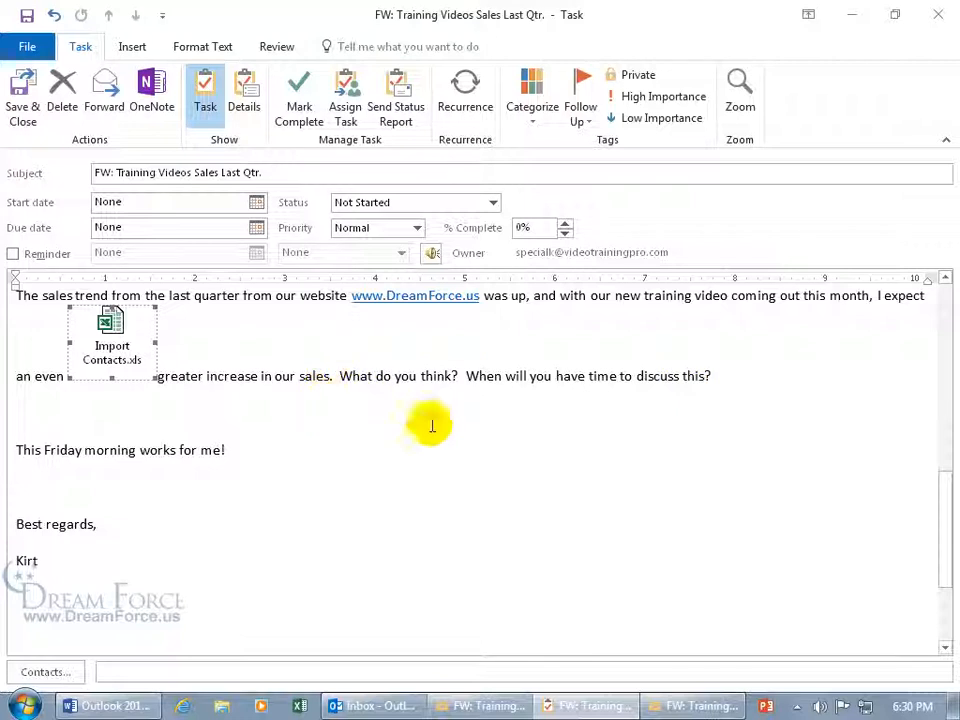
scroll(926, 491, down, 3)
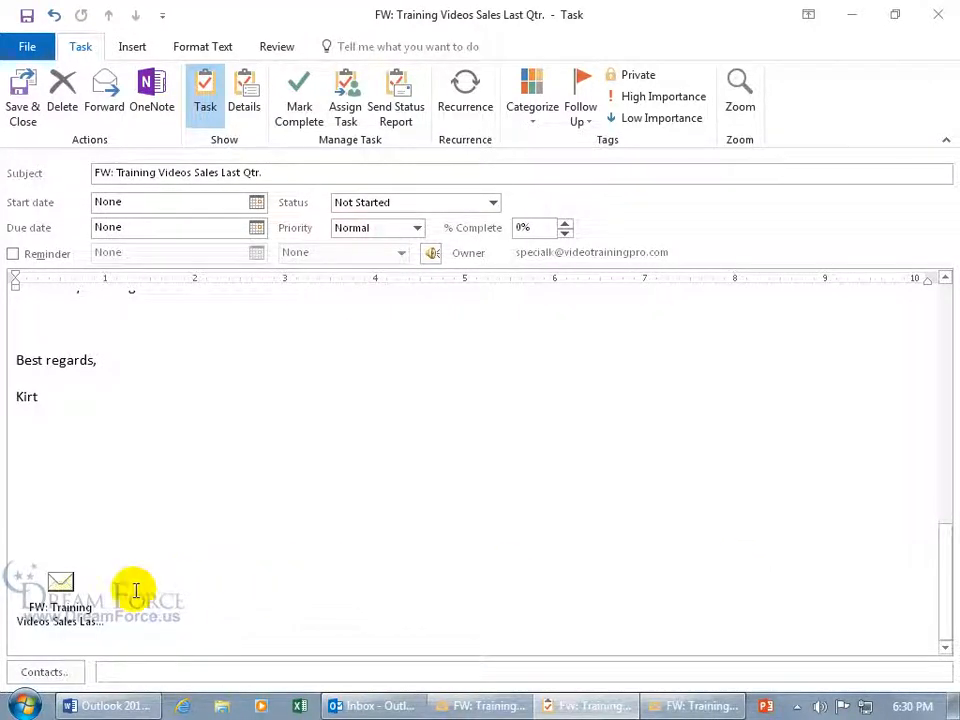
scroll(161, 574, up, 5)
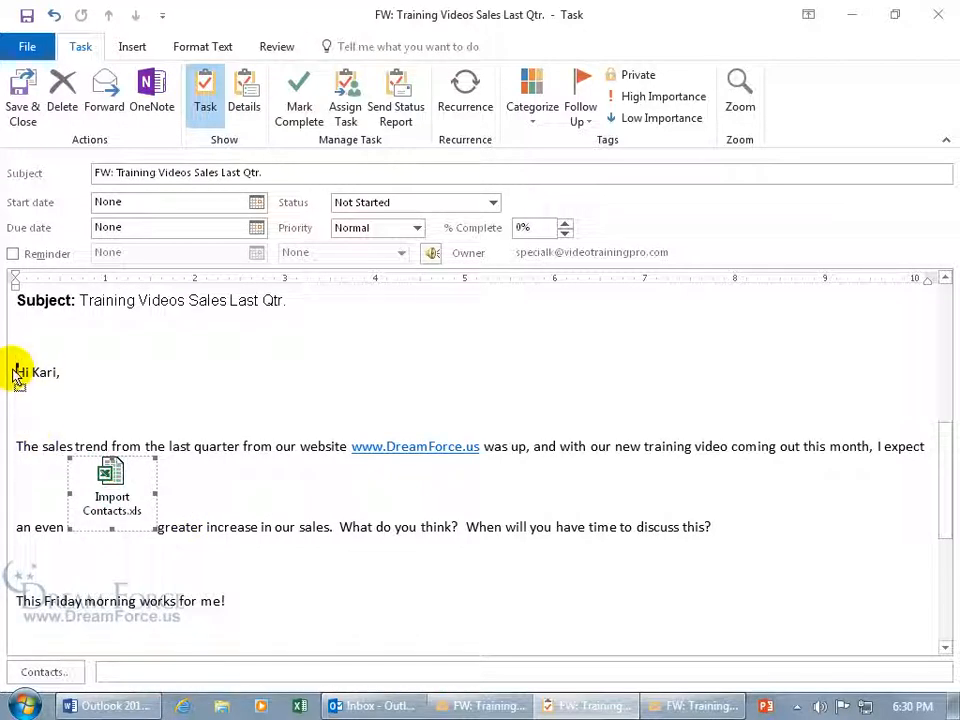
drag(14, 352, 17, 328)
click(225, 357)
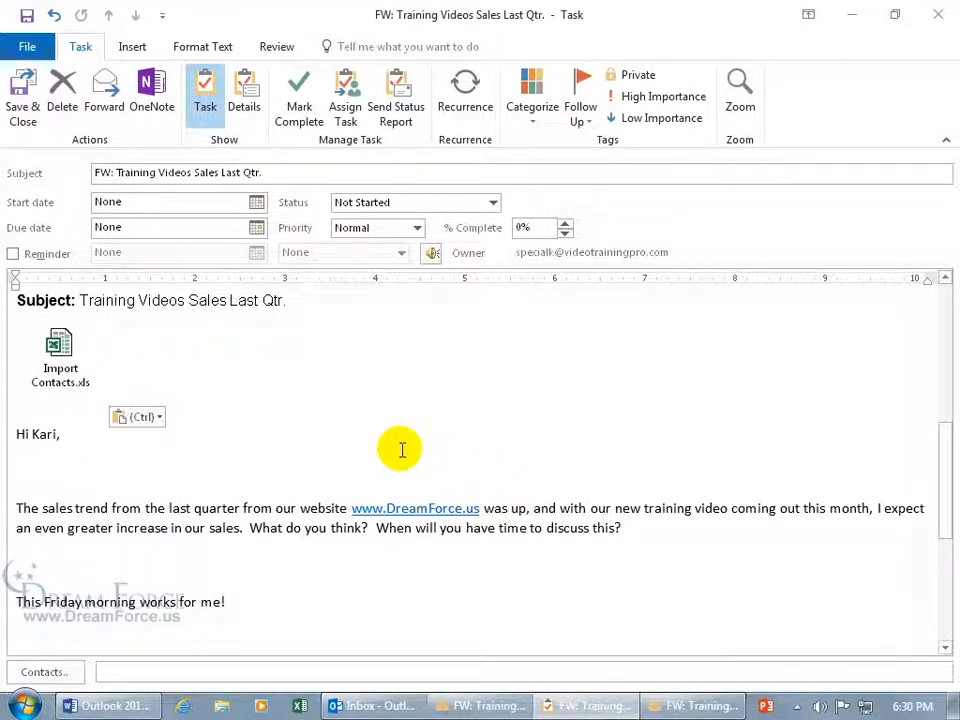
click(930, 15)
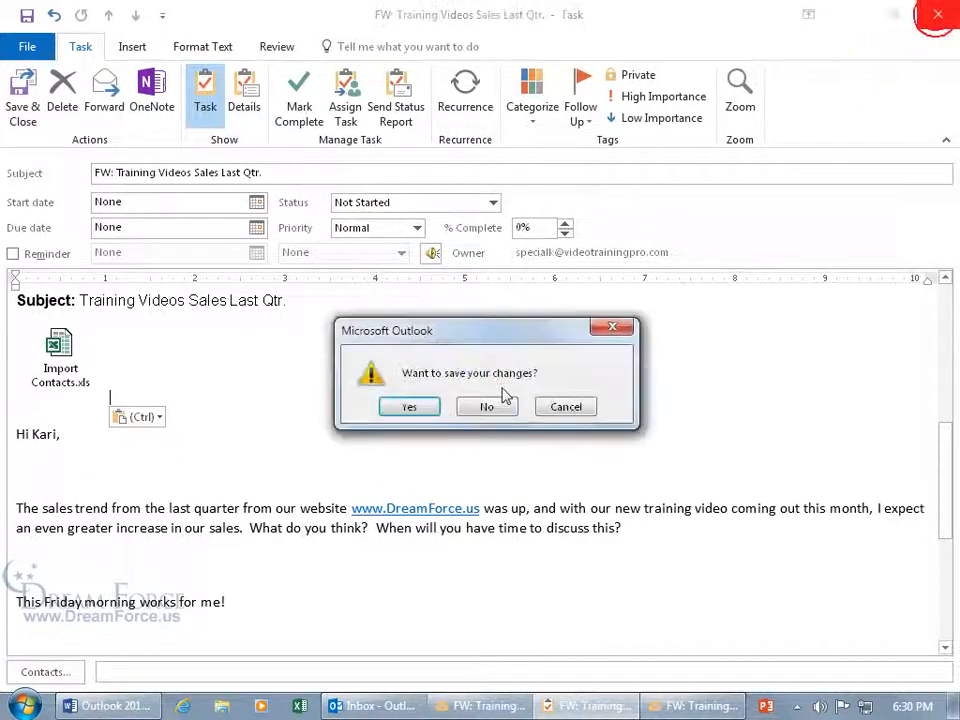
click(487, 406)
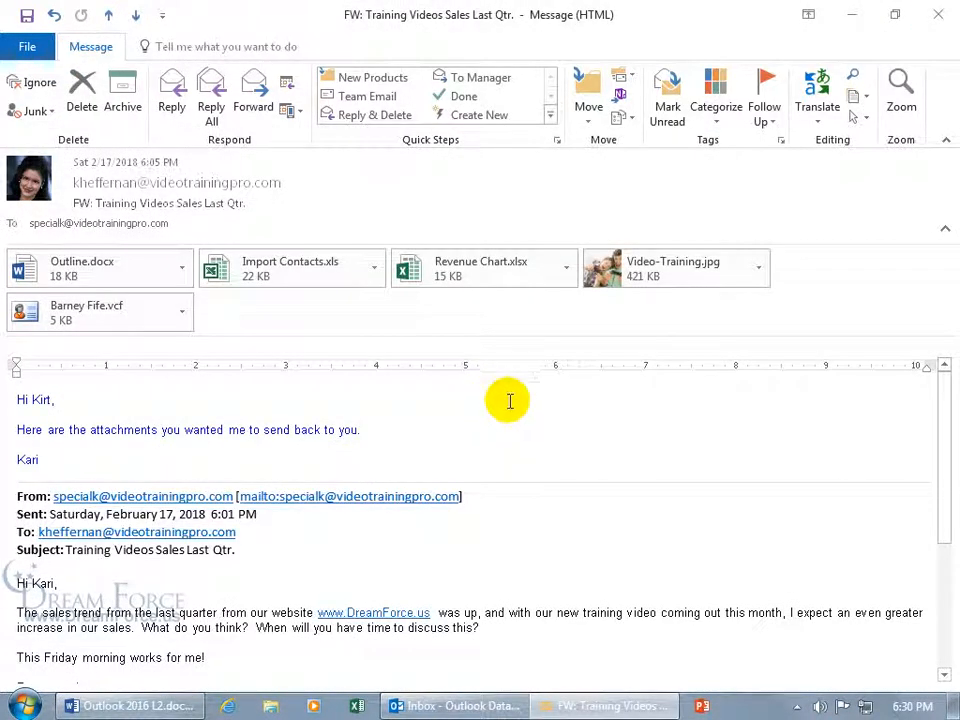
Copy the message into Tasks as a trial task, then discard that task without saving
click(936, 15)
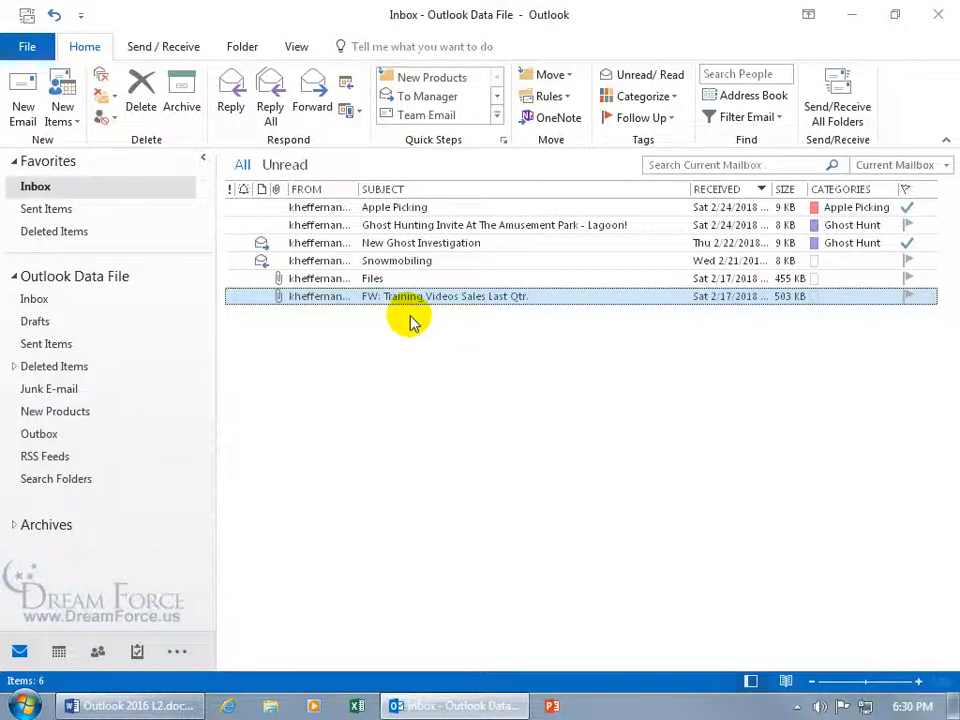
click(566, 76)
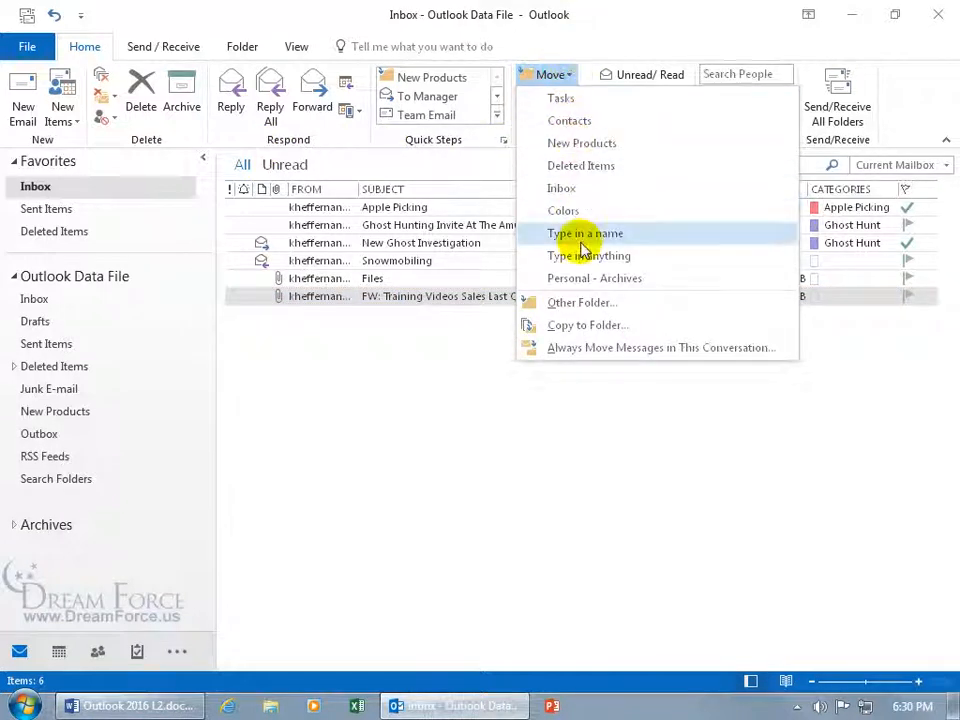
click(586, 325)
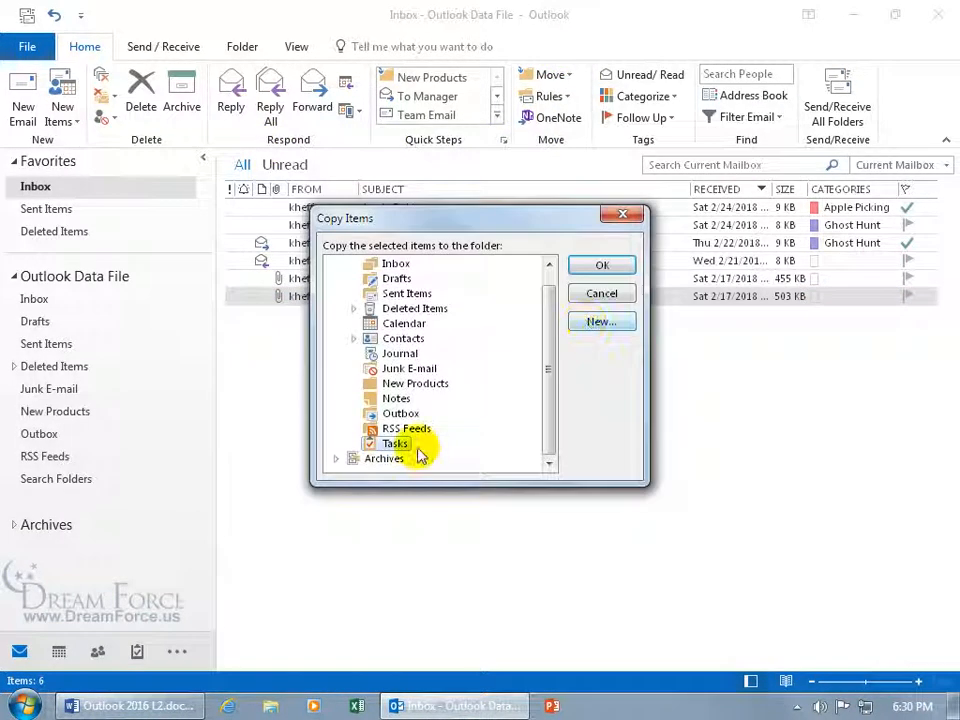
click(595, 265)
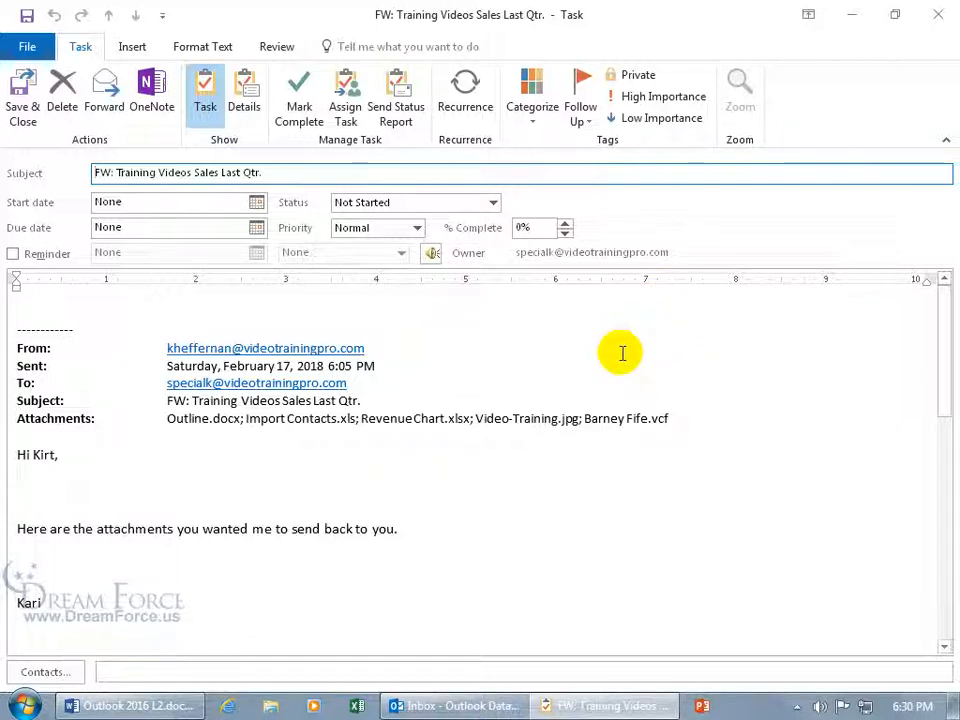
drag(937, 336, 926, 615)
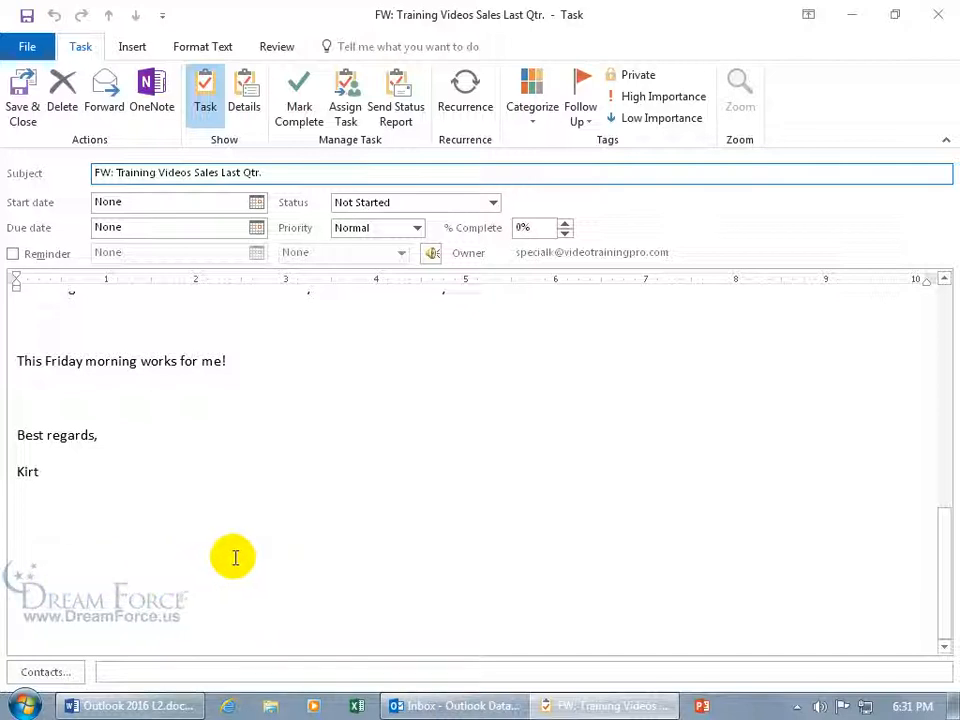
click(937, 22)
click(484, 405)
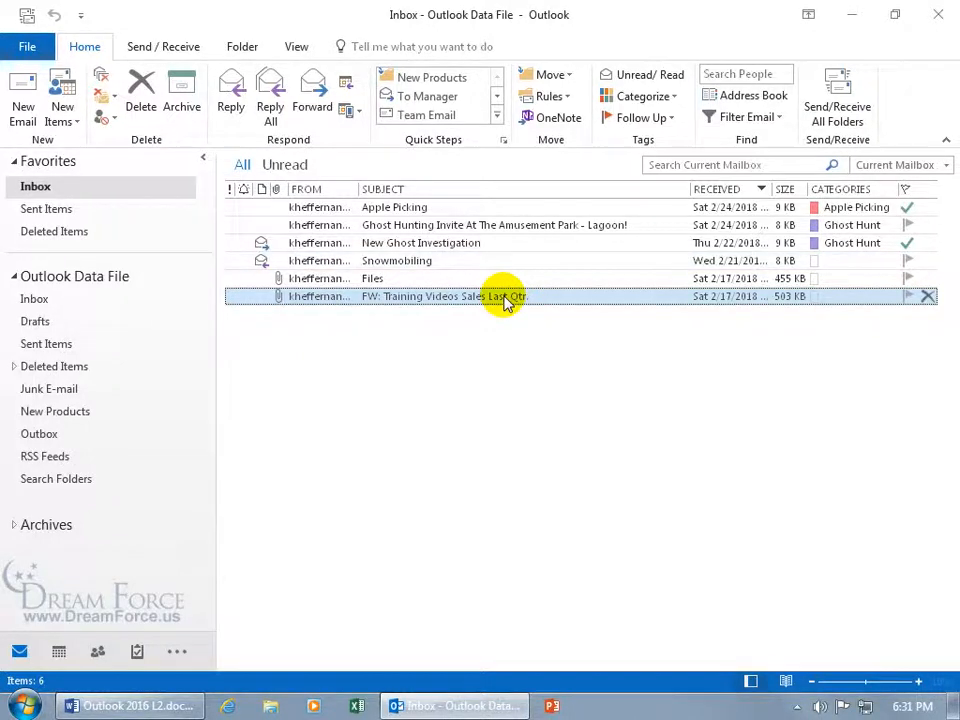
Reopen the Training Videos Sales Last Qtr. message maximized and copy it into Tasks
double_click(505, 298)
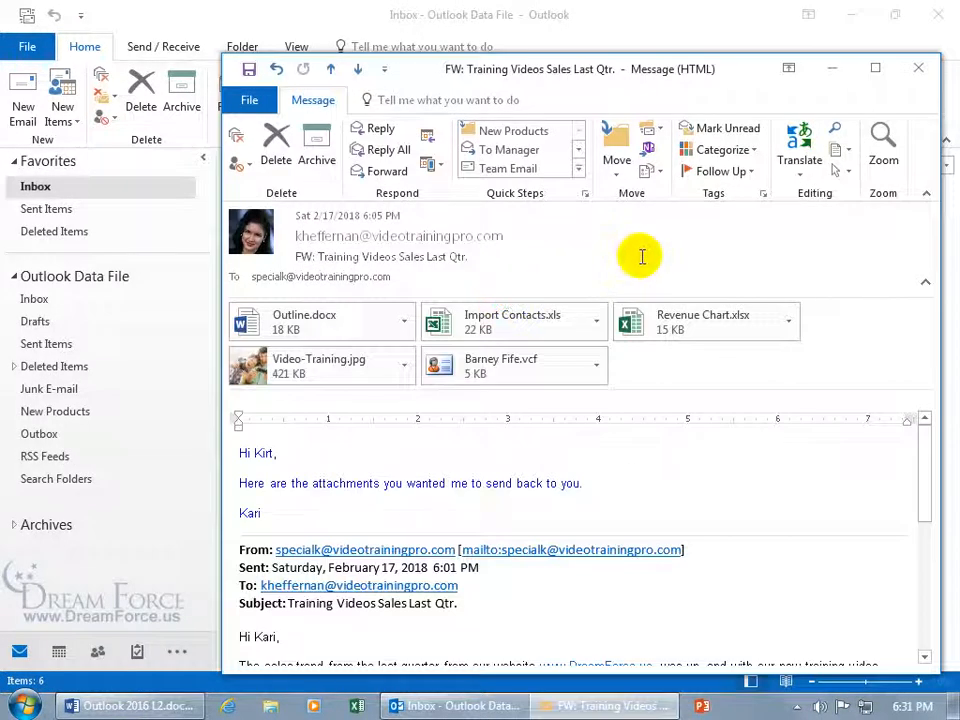
click(868, 76)
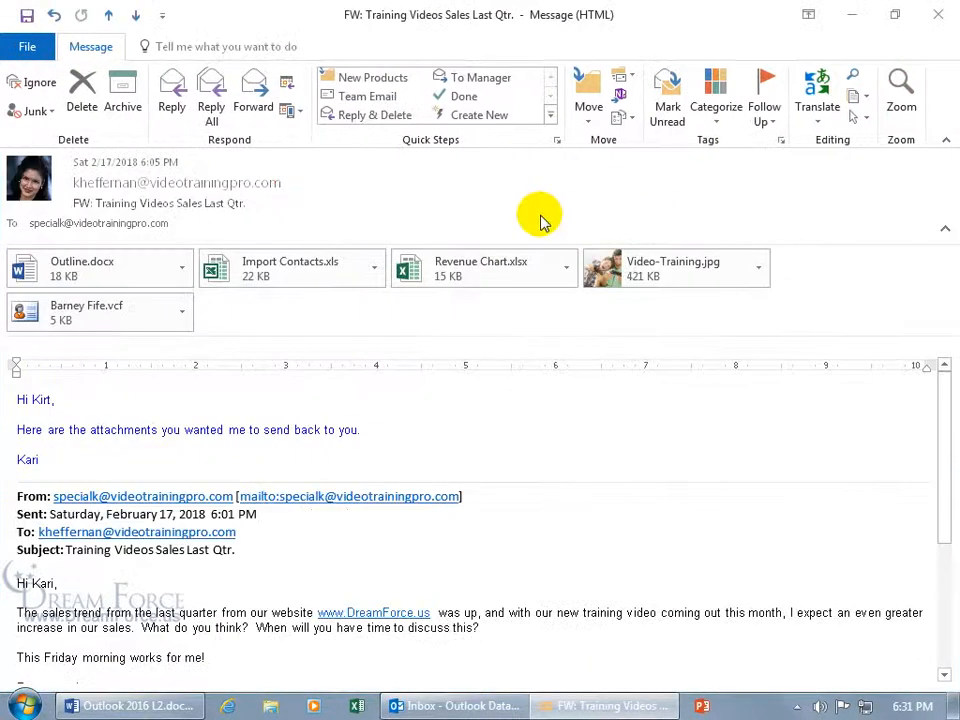
click(589, 118)
click(621, 369)
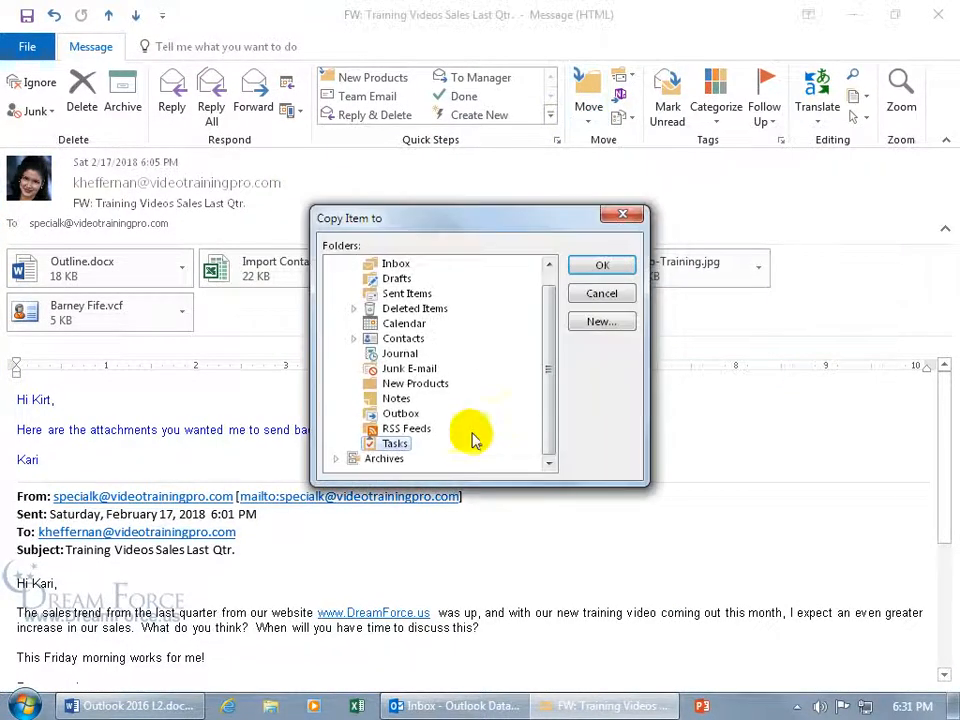
click(601, 268)
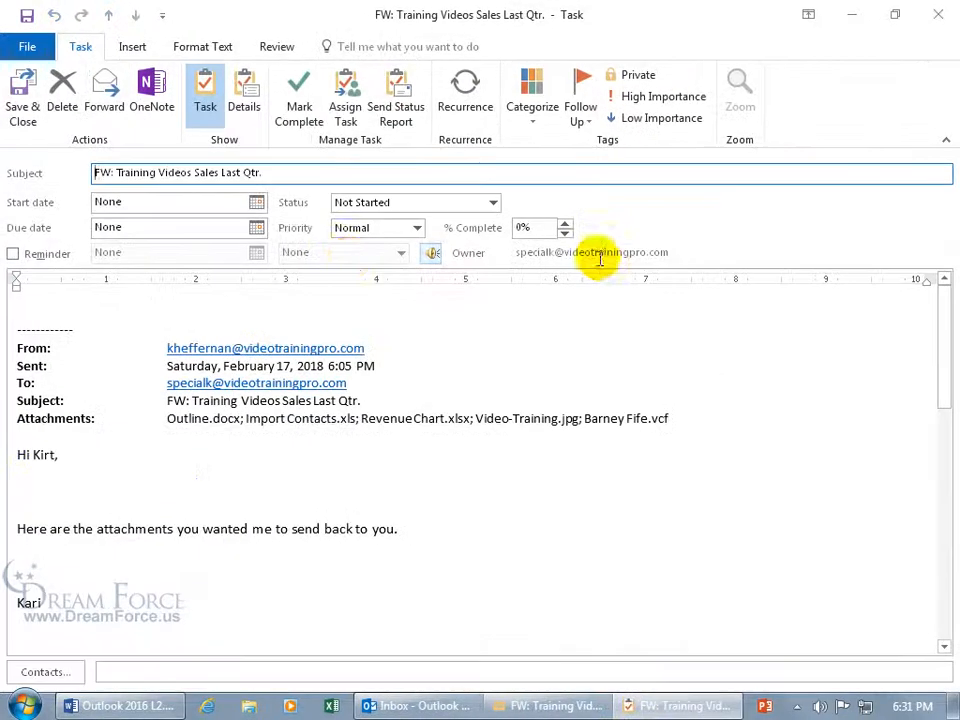
Retitle the task 'PowerPoint Presentation', starting Wed 3/14/2018 and due Fri 3/23/2018
drag(262, 172, 92, 176)
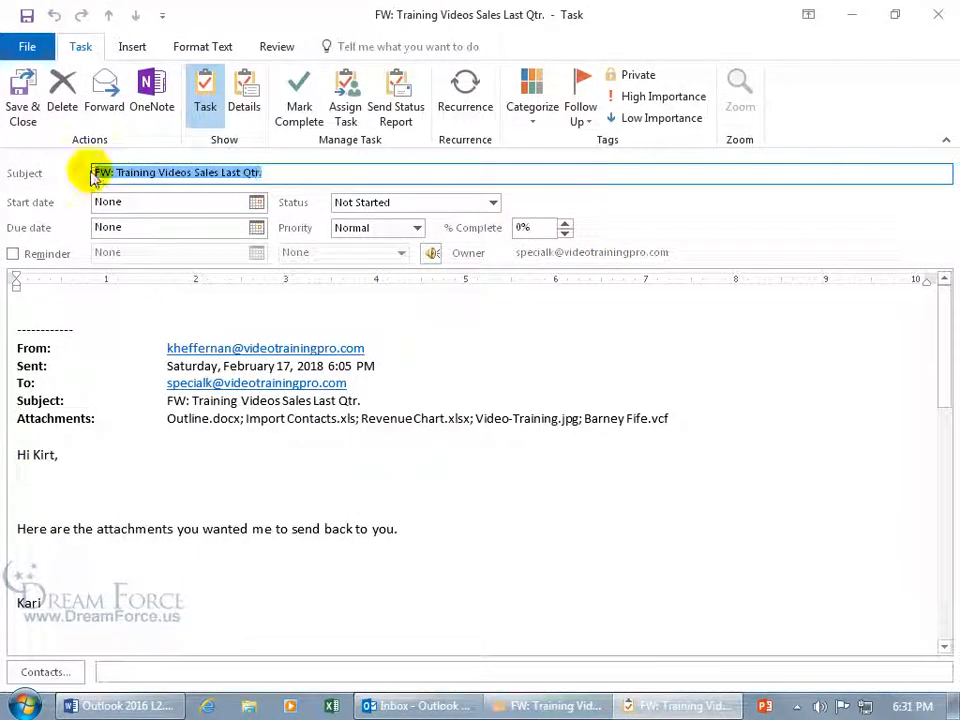
text(R)
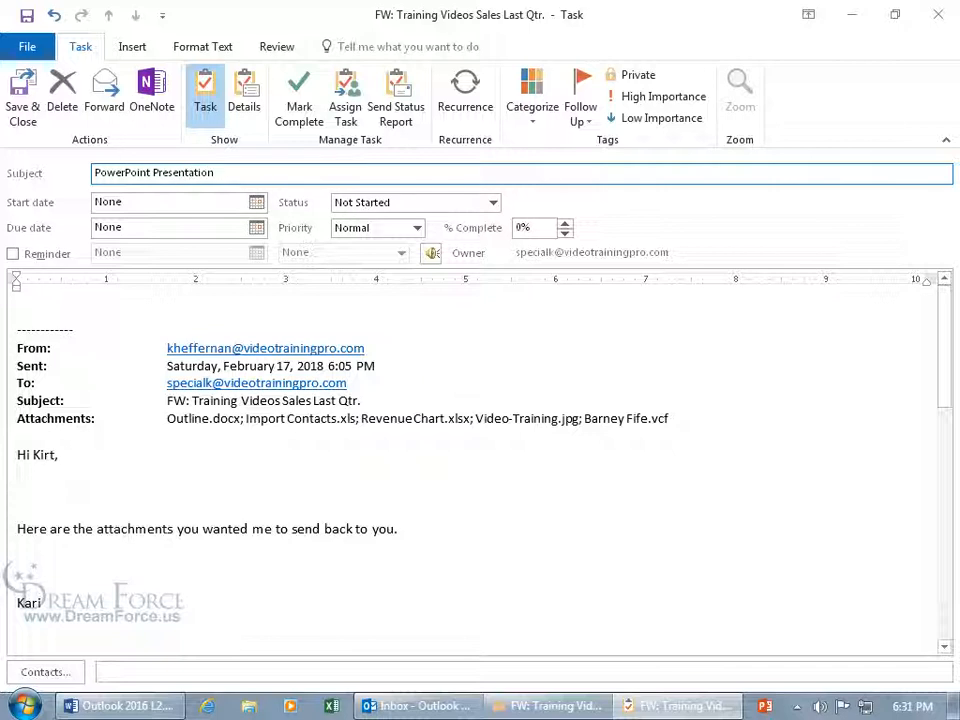
click(257, 203)
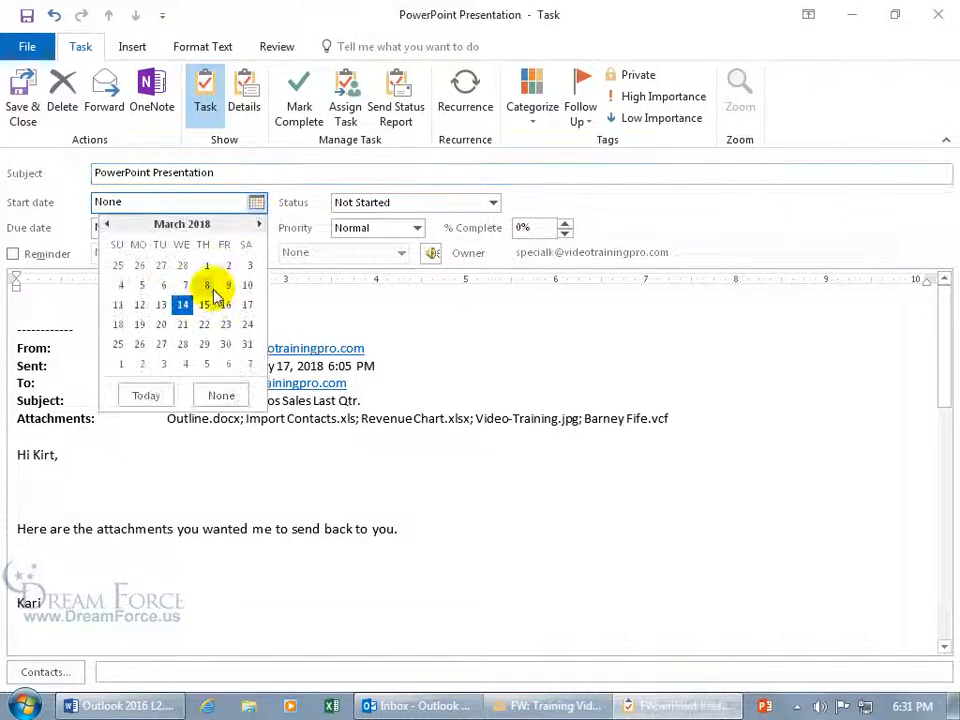
click(182, 304)
click(257, 244)
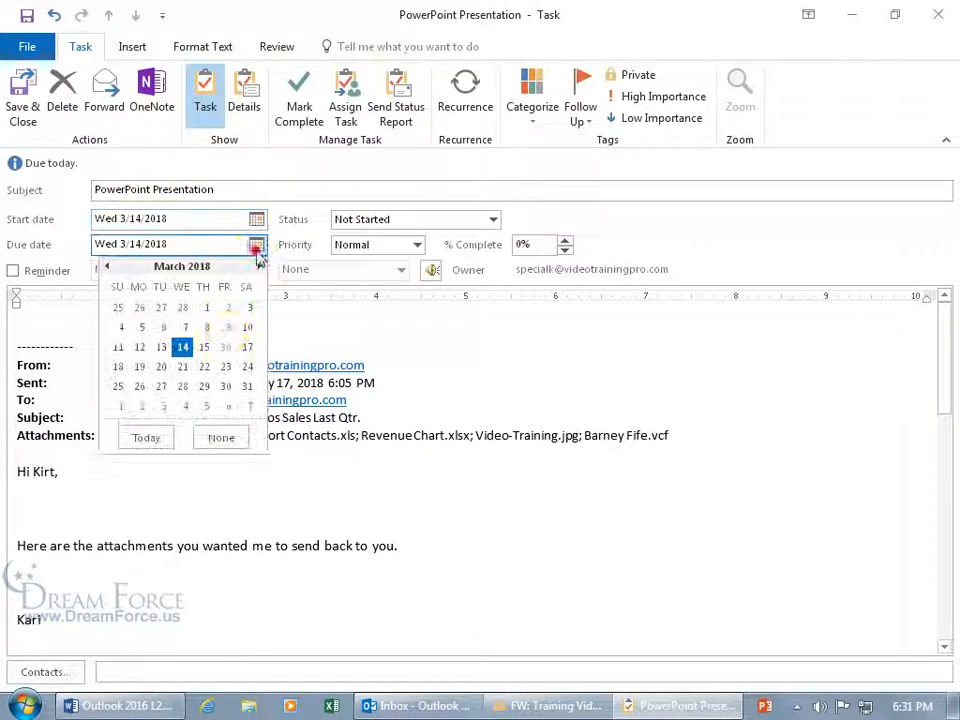
click(227, 368)
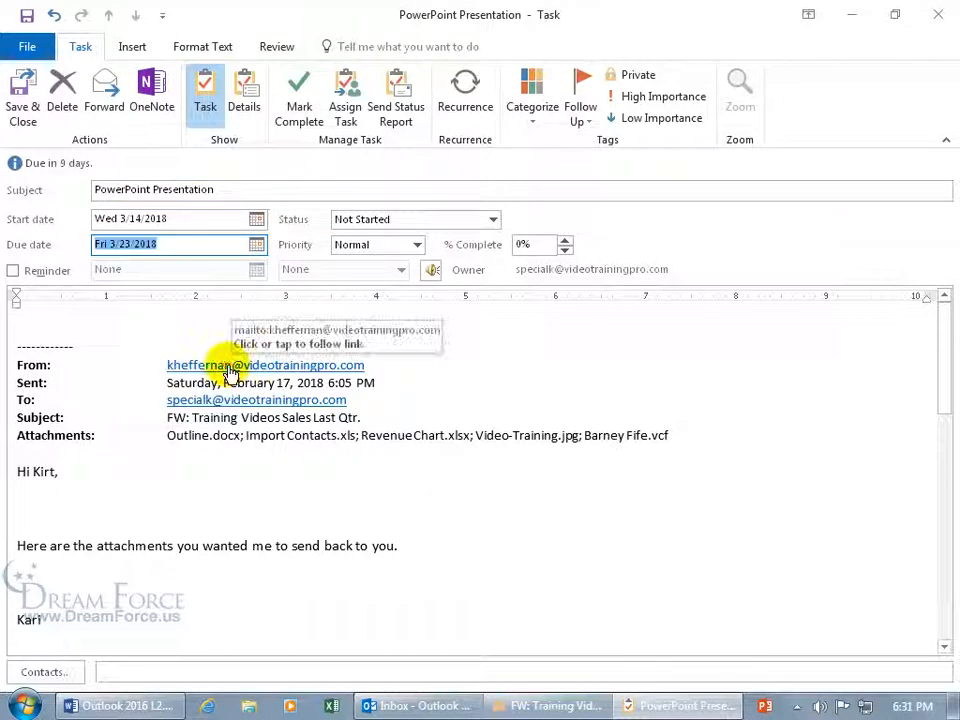
Turn on a reminder for Wed 3/21/2018, then save and close the task
click(22, 271)
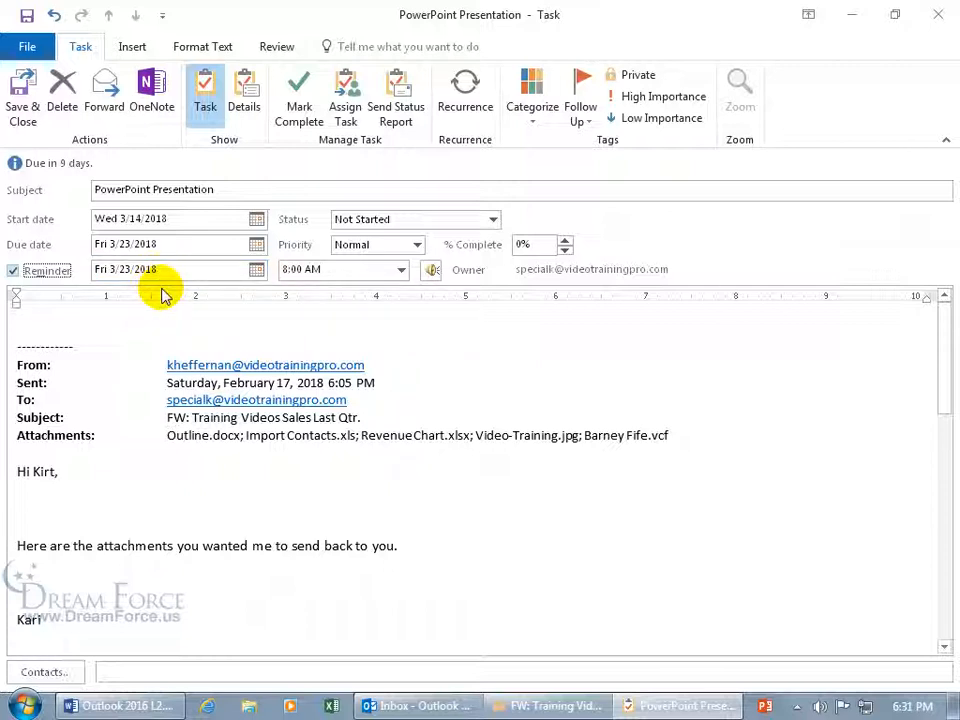
click(257, 269)
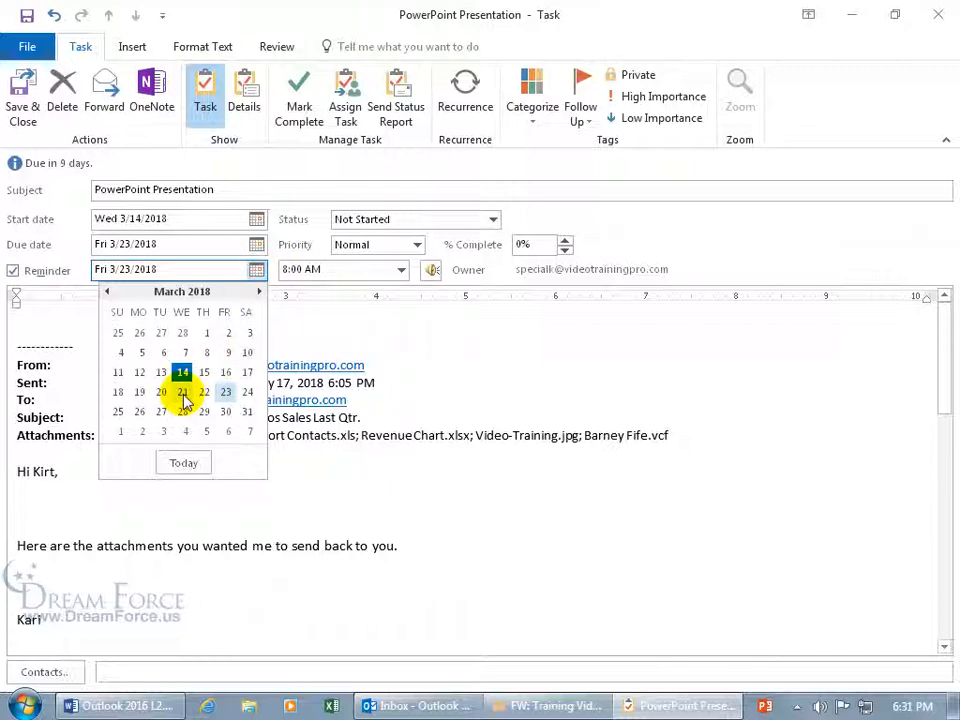
click(183, 395)
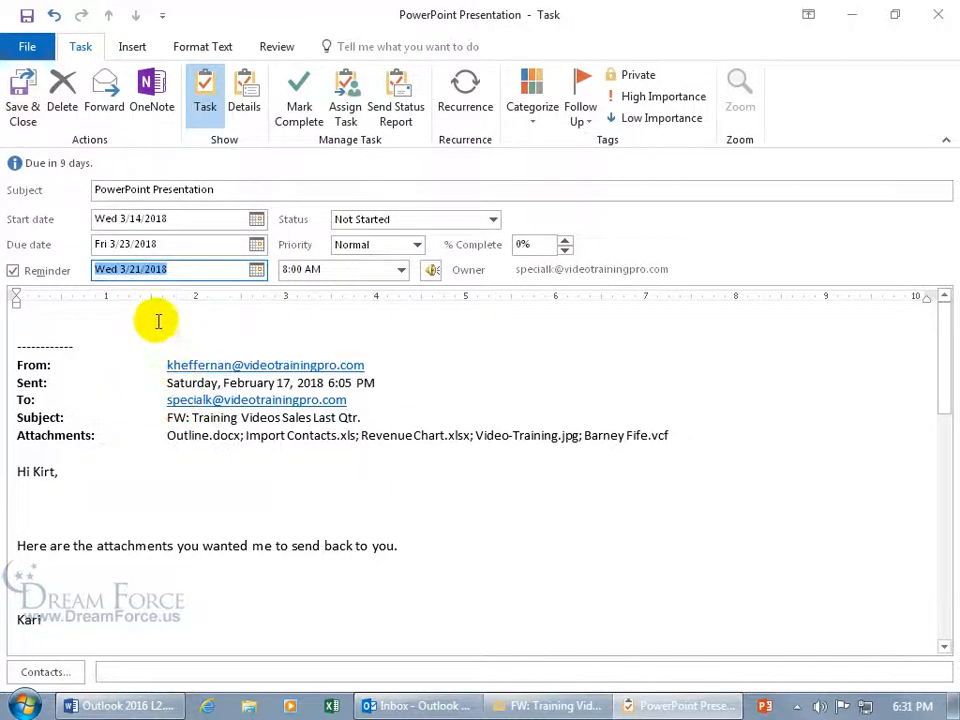
click(257, 271)
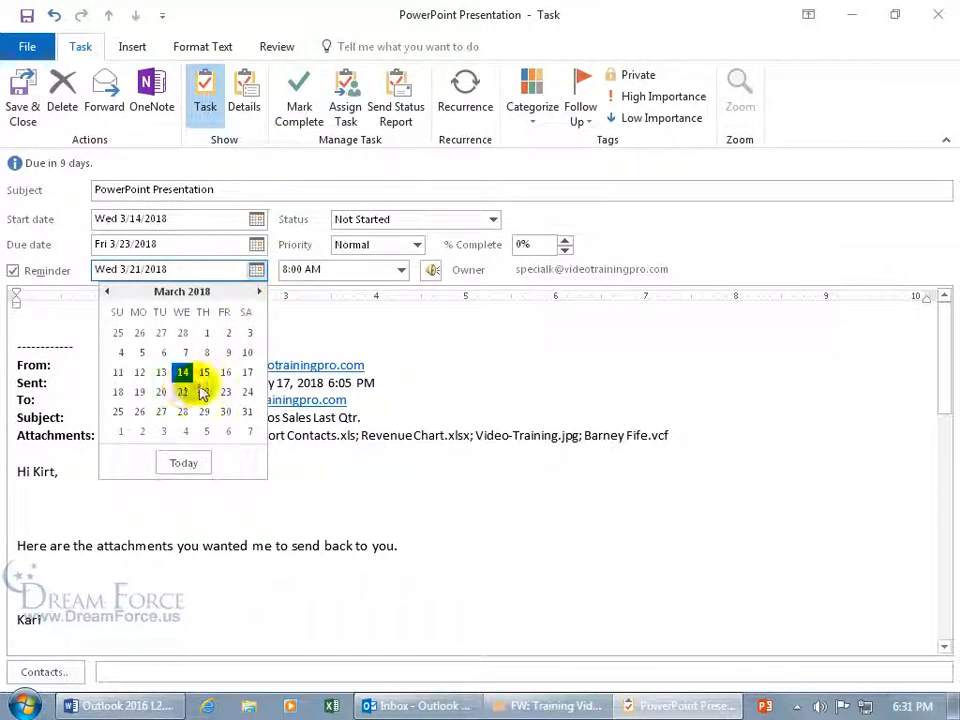
click(315, 331)
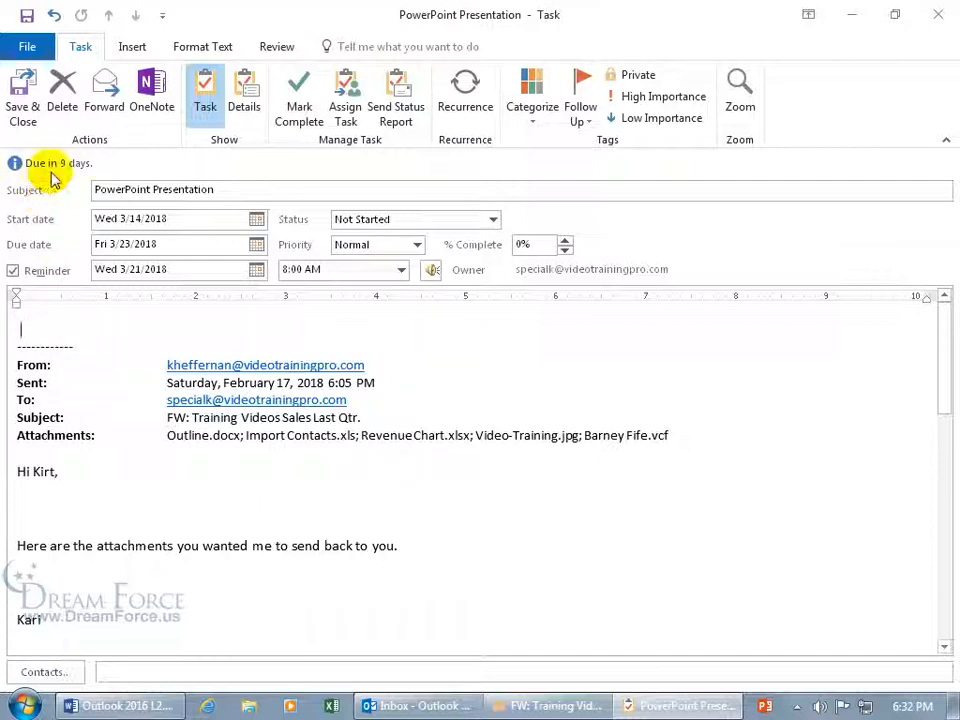
click(22, 90)
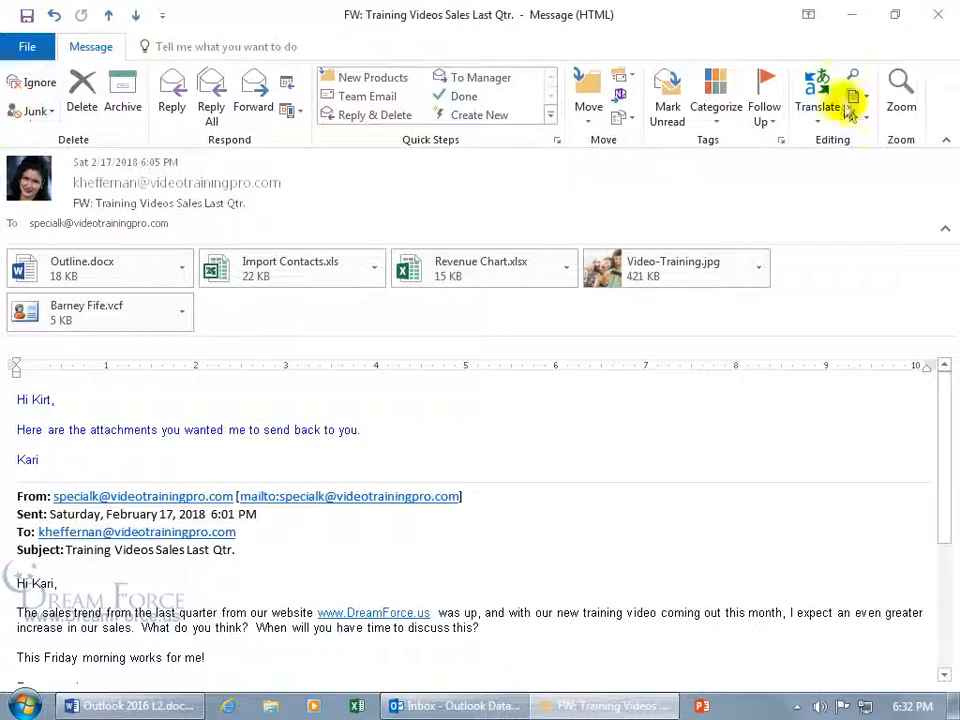
Close the forwarded message and switch from the To-Do List to the Tasks folder
click(936, 14)
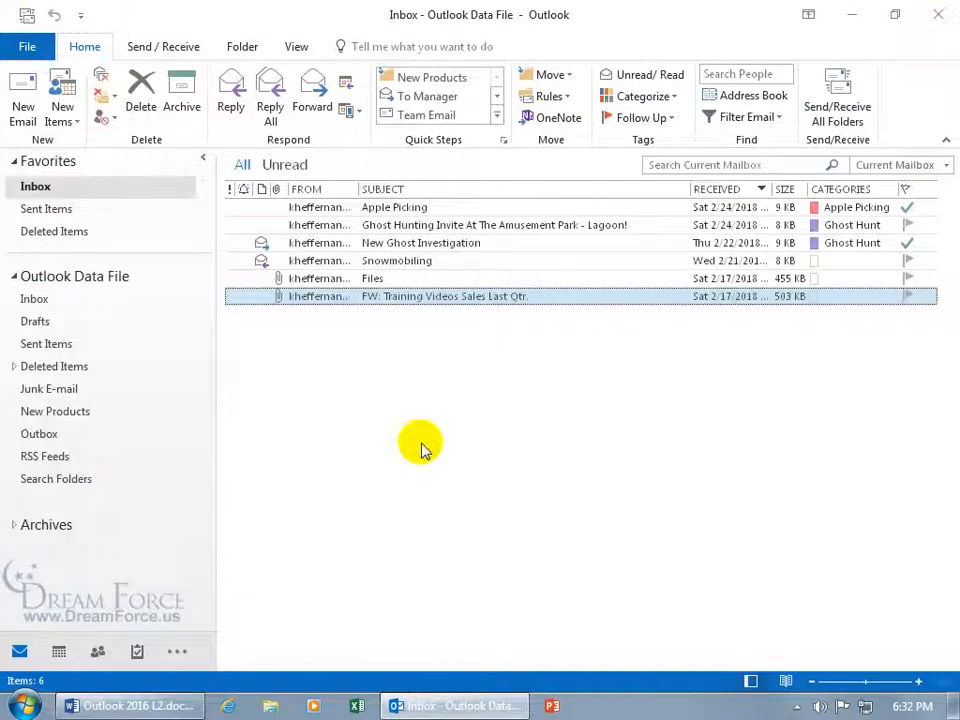
click(137, 649)
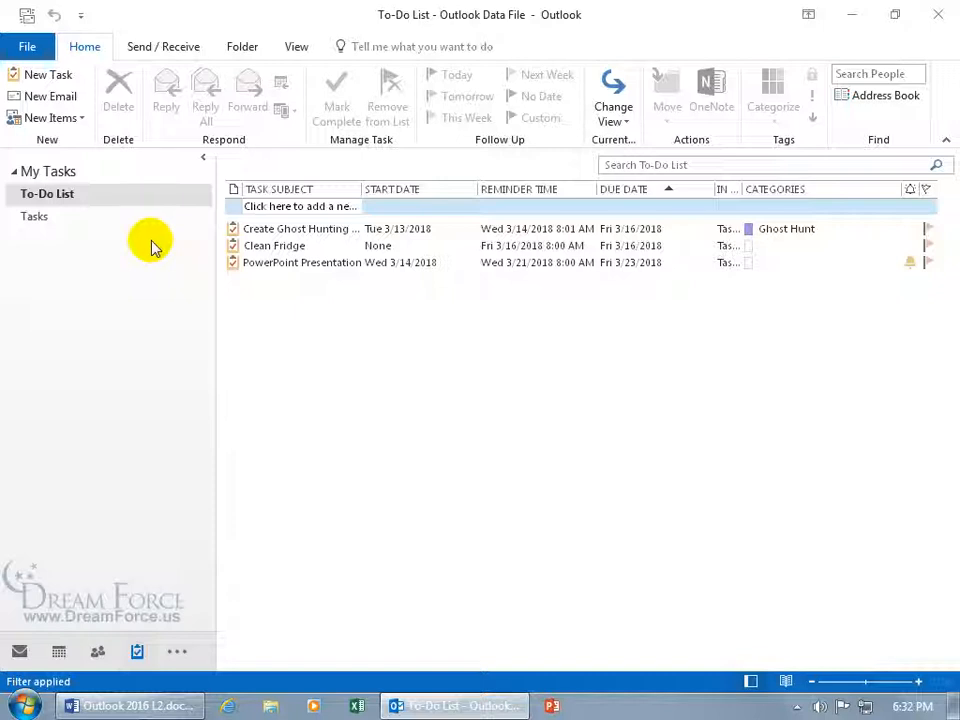
click(32, 216)
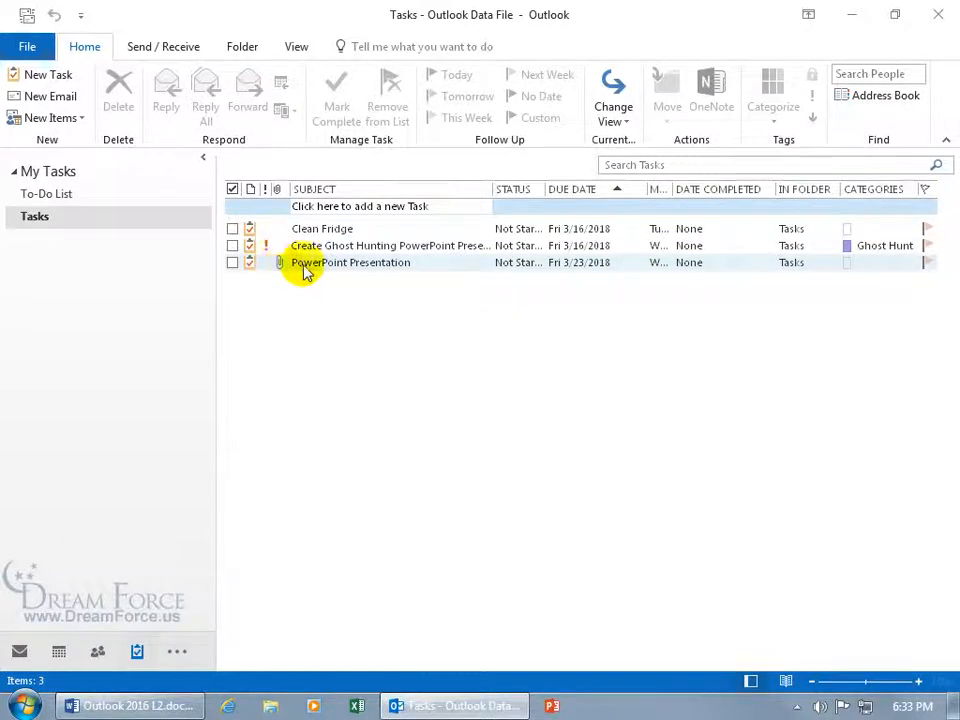
Open the PowerPoint Presentation task and save and close it
click(316, 263)
double_click(316, 263)
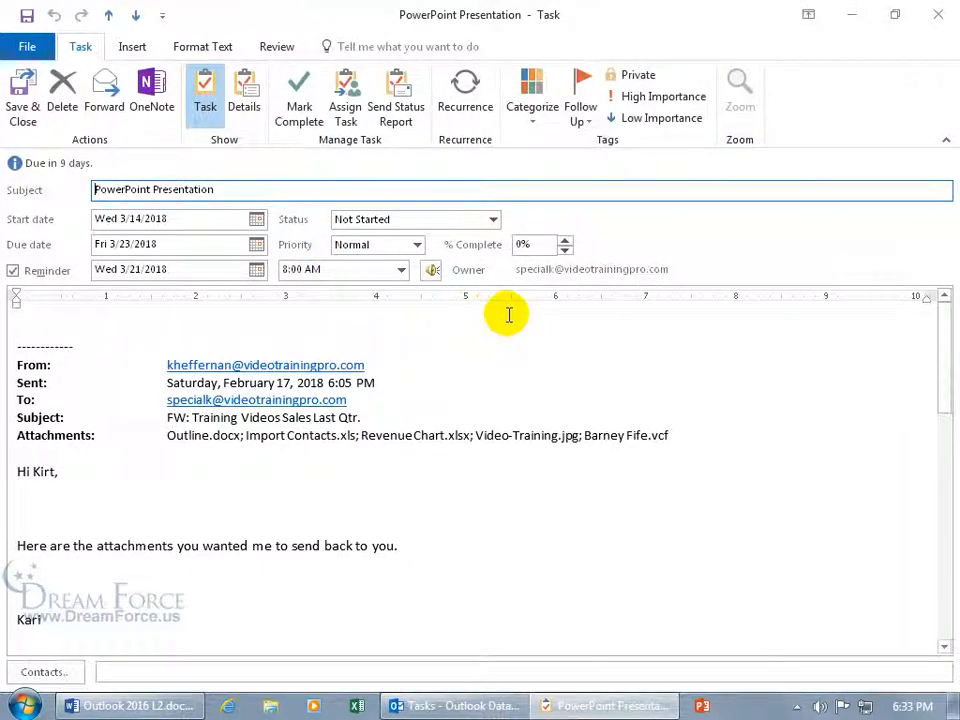
click(24, 100)
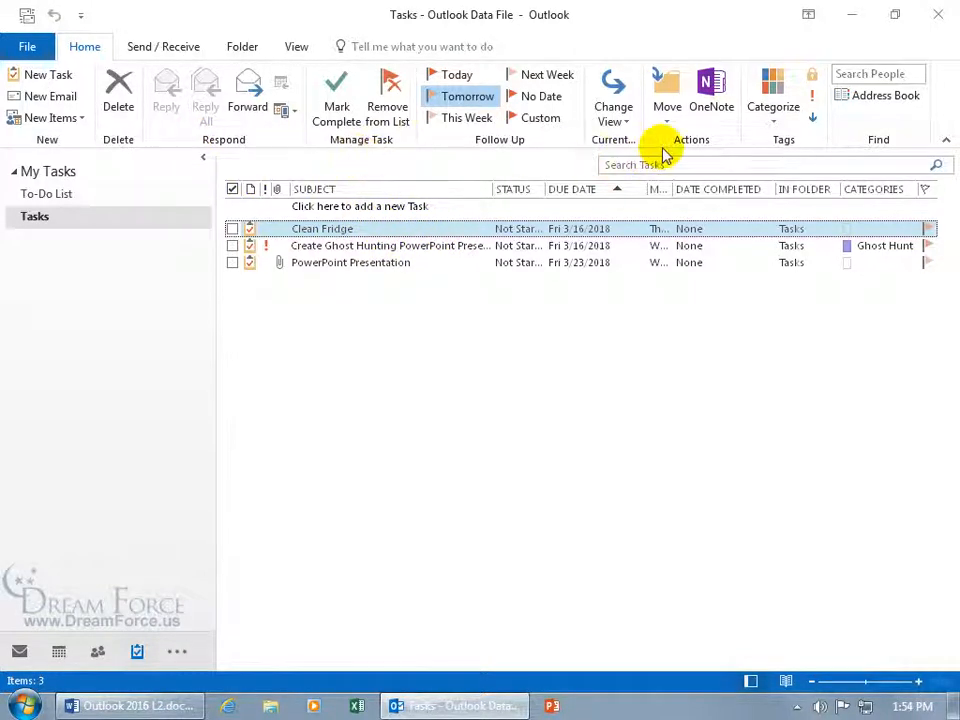
Copy the selected Clean Fridge task to the Calendar folder with Move > Copy to Folder
click(669, 117)
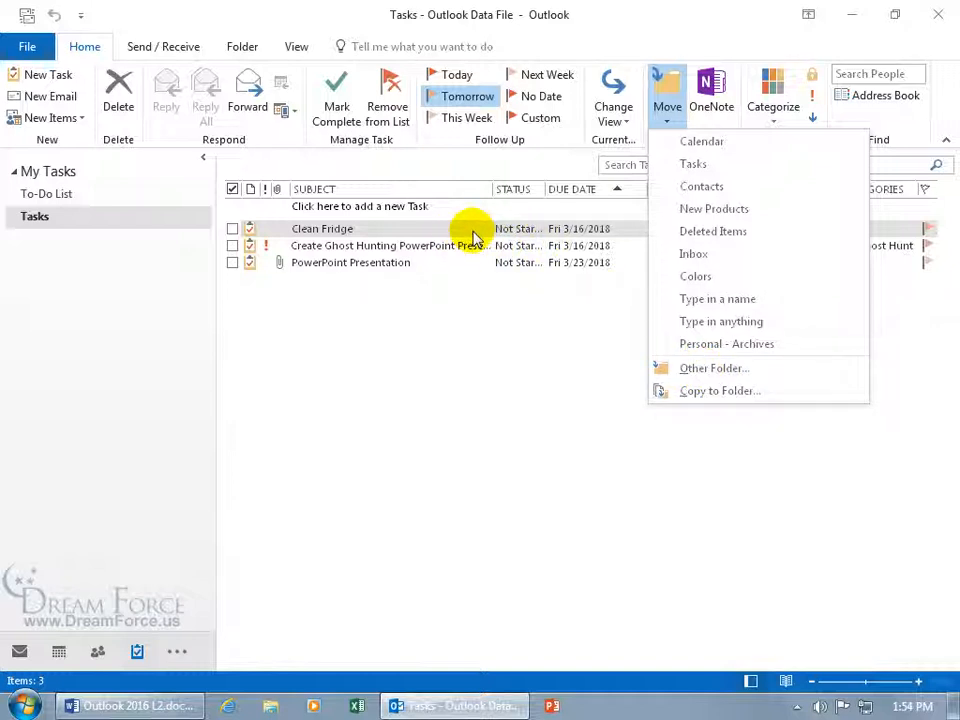
click(690, 391)
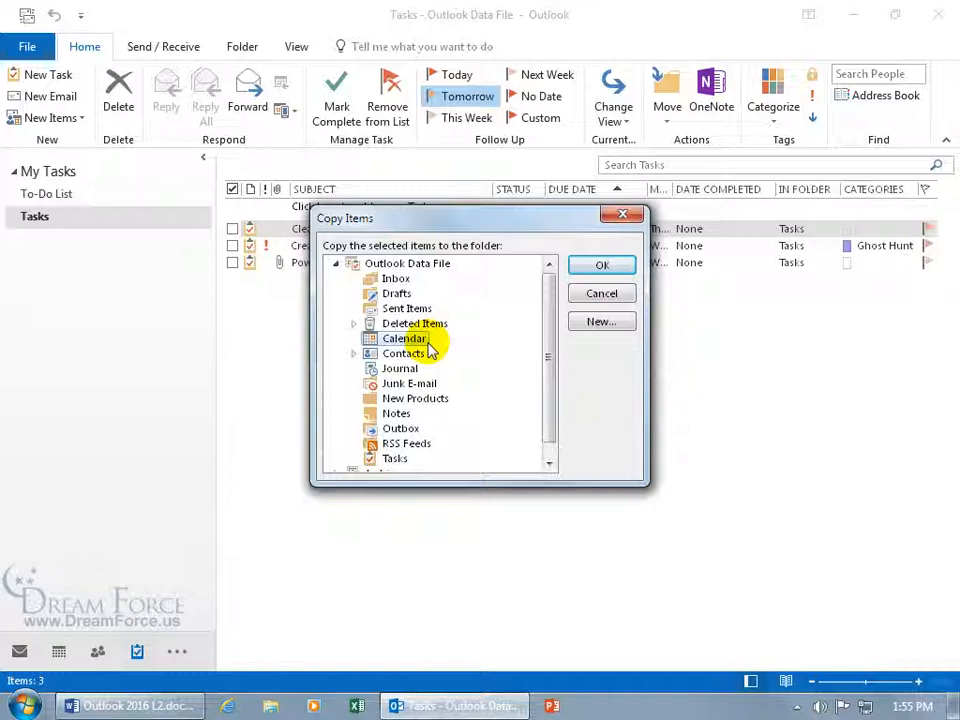
click(602, 267)
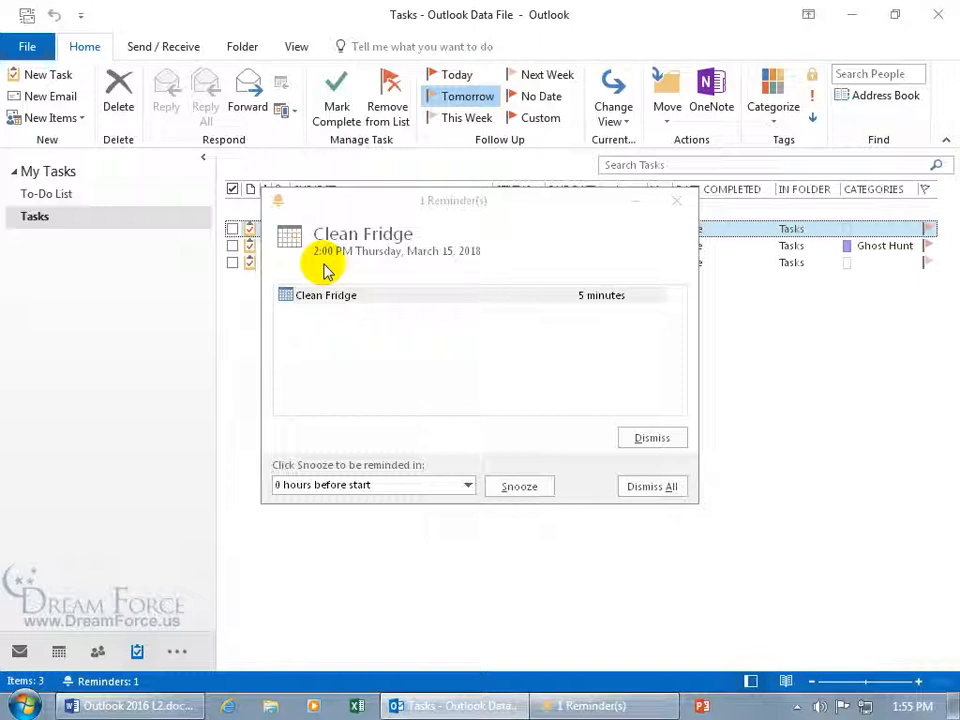
Open the Clean Fridge appointment from its reminder, close it, and dismiss the reminder
double_click(336, 299)
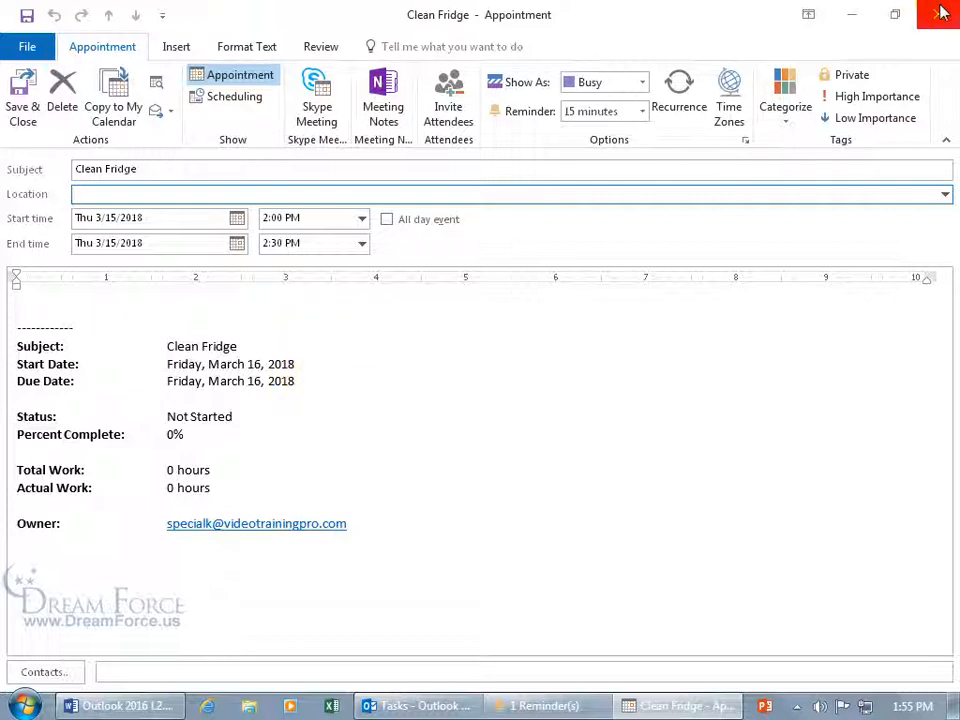
click(938, 14)
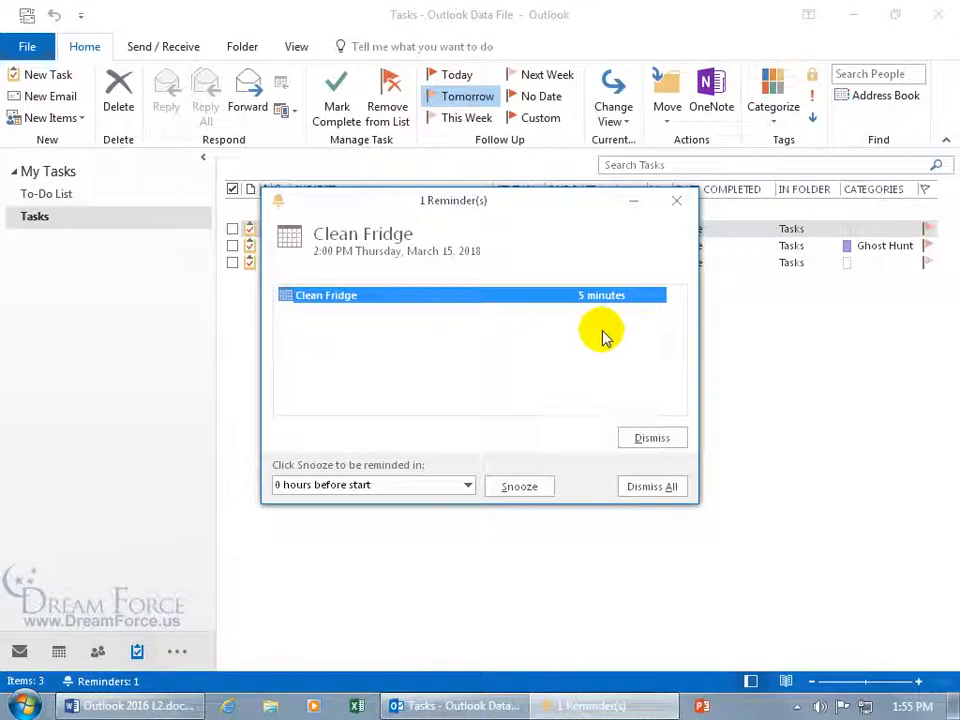
click(638, 436)
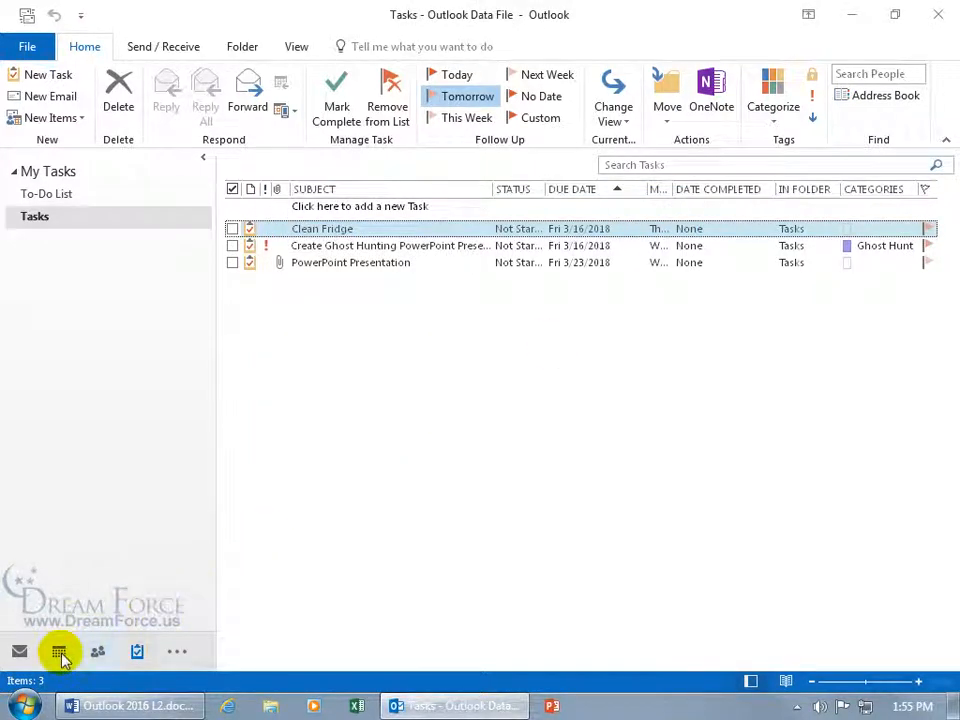
Move the Clean Fridge appointment from March 15 to Fri 3/16/2018 at 4:30 PM
click(60, 652)
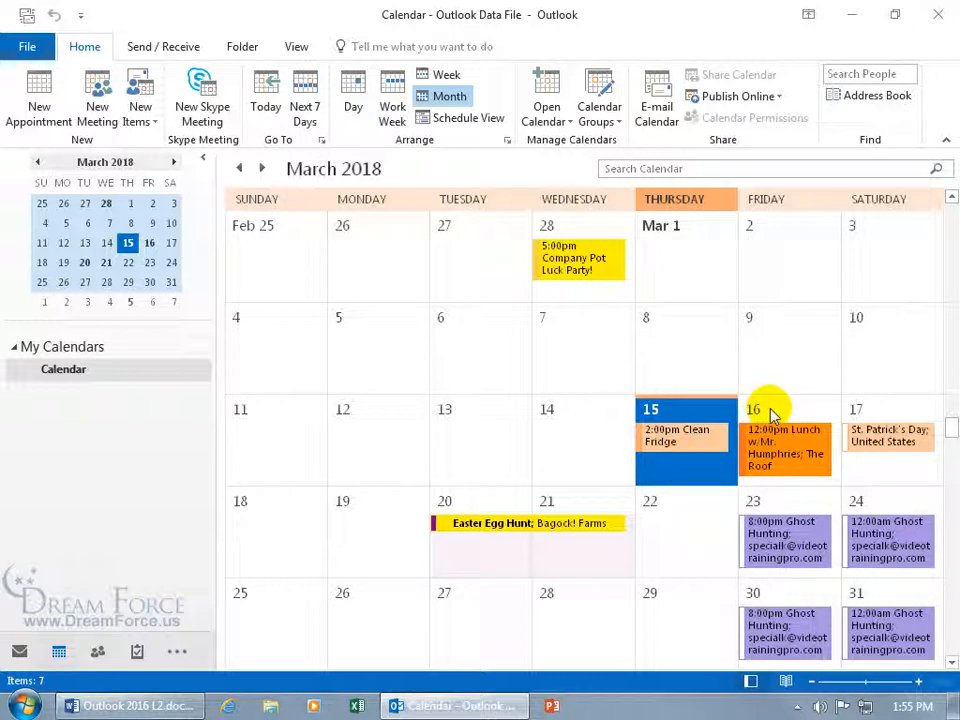
double_click(680, 436)
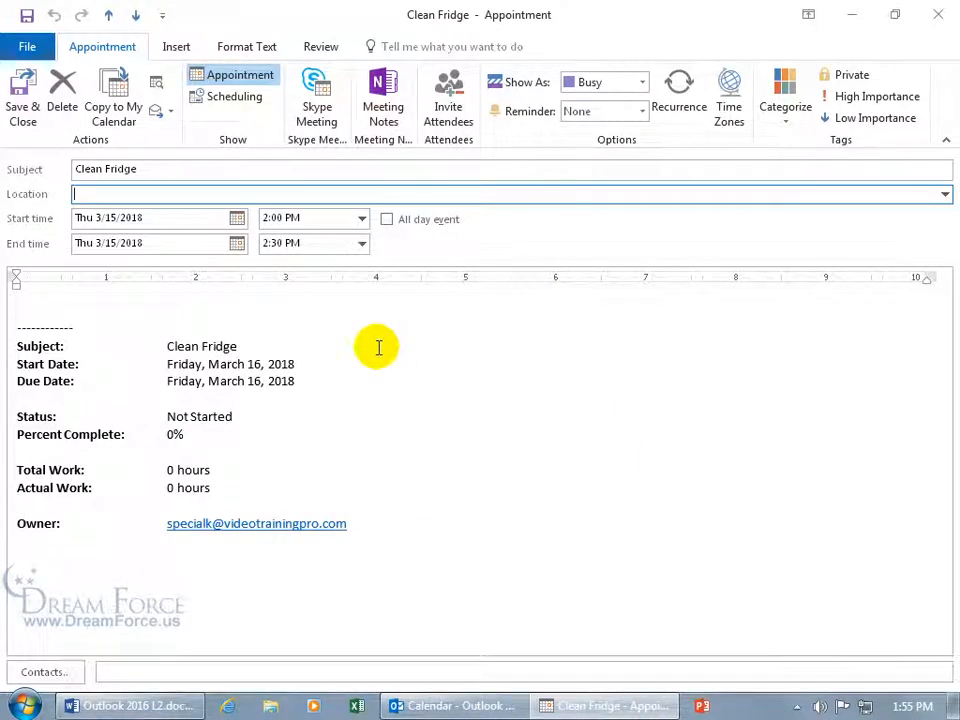
click(236, 217)
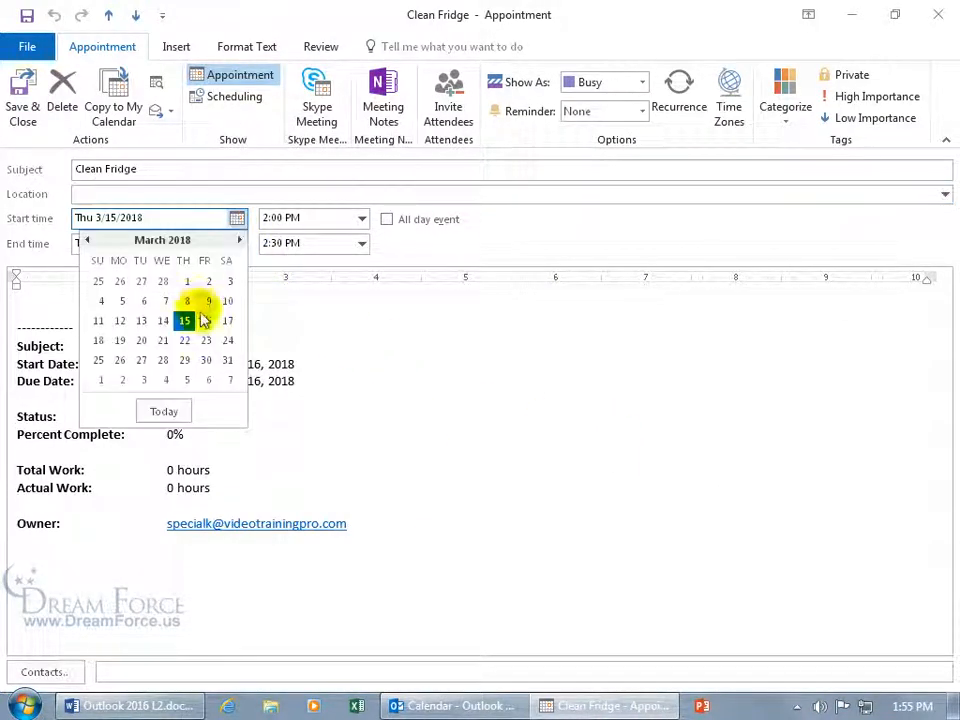
click(205, 319)
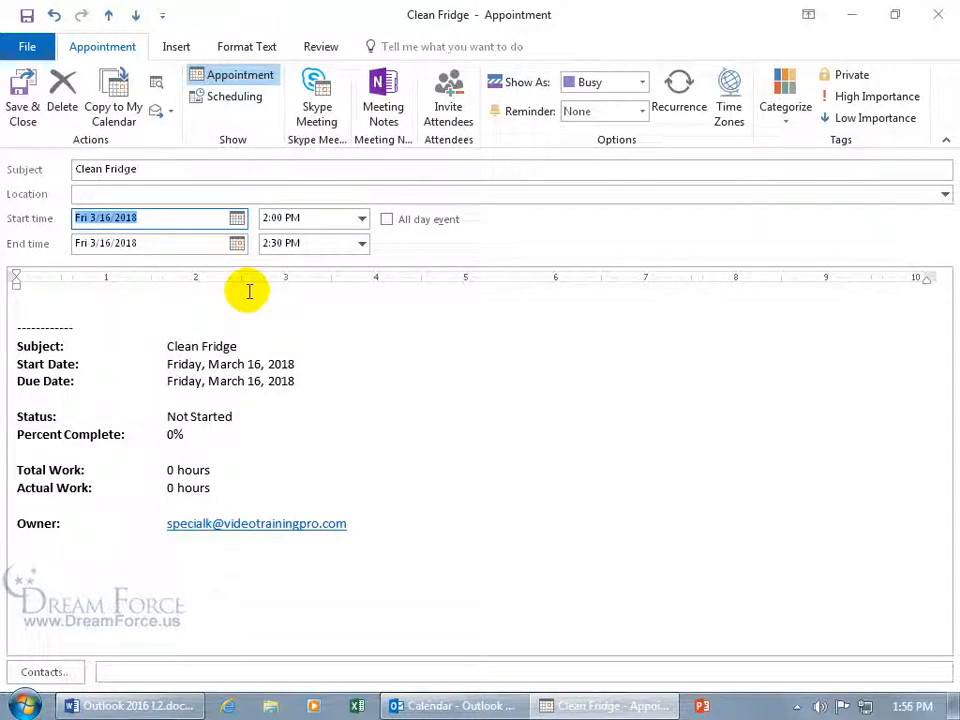
click(362, 218)
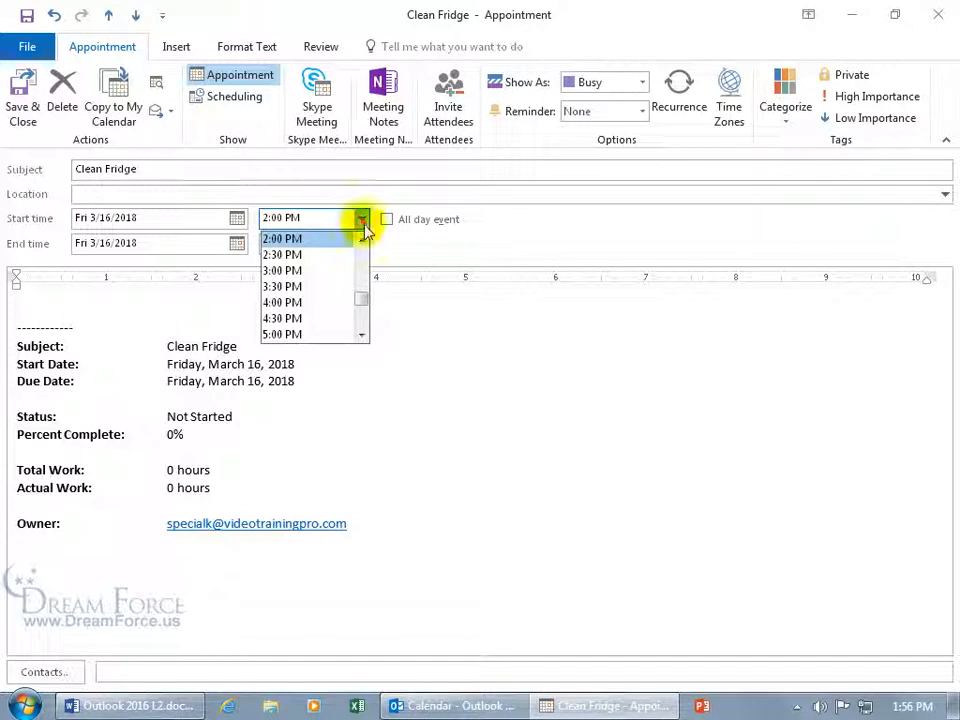
click(328, 318)
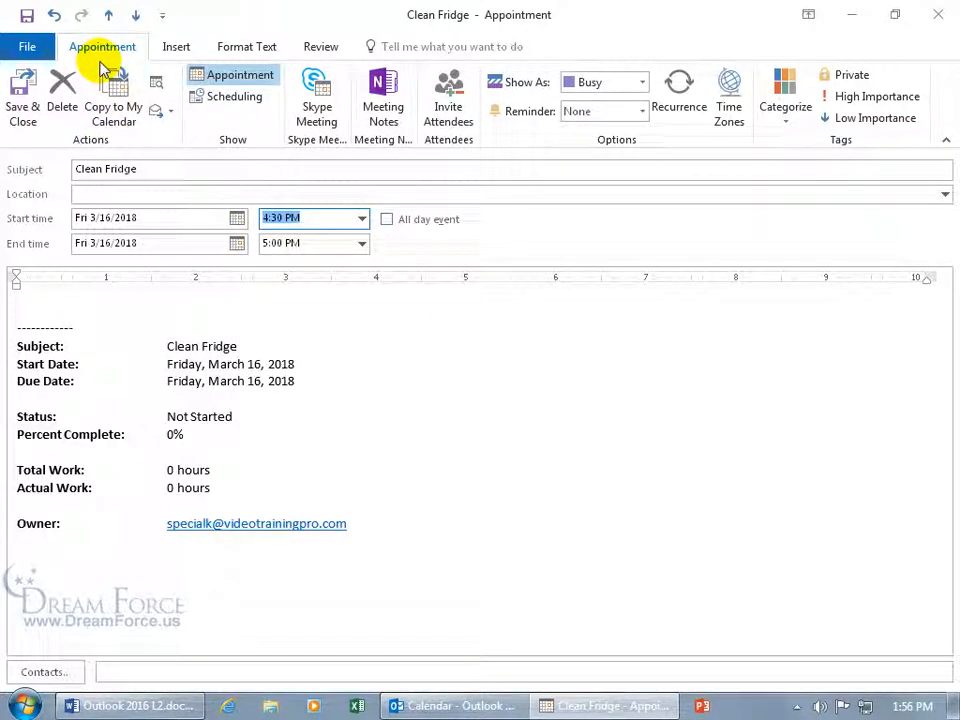
Invite two autocompleted recipients to Clean Fridge and send despite the missing location
click(450, 116)
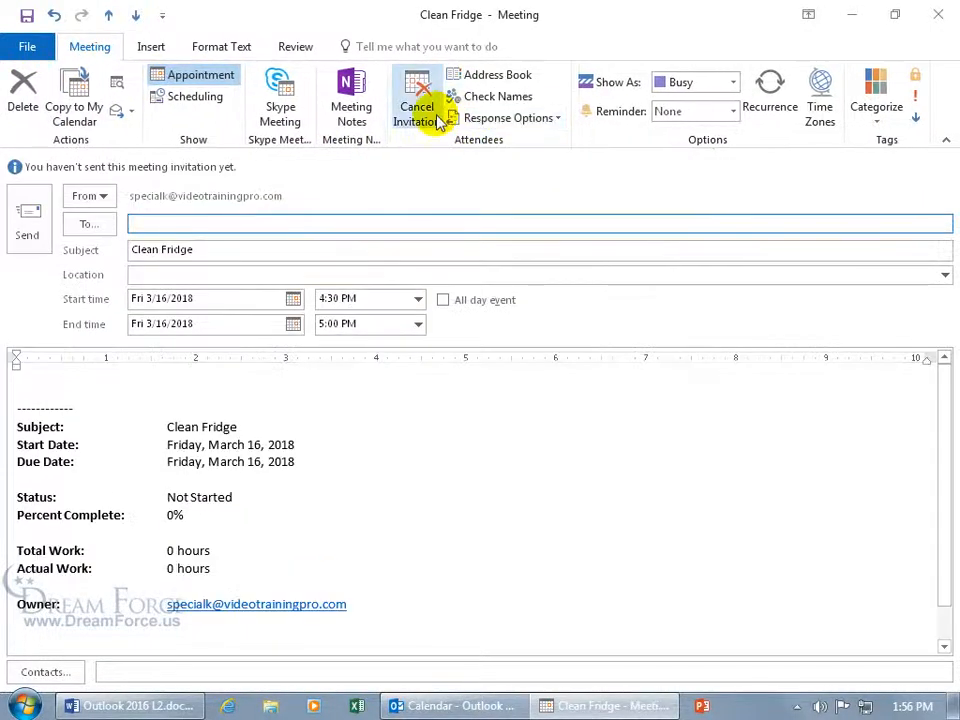
text(k)
key(Return)
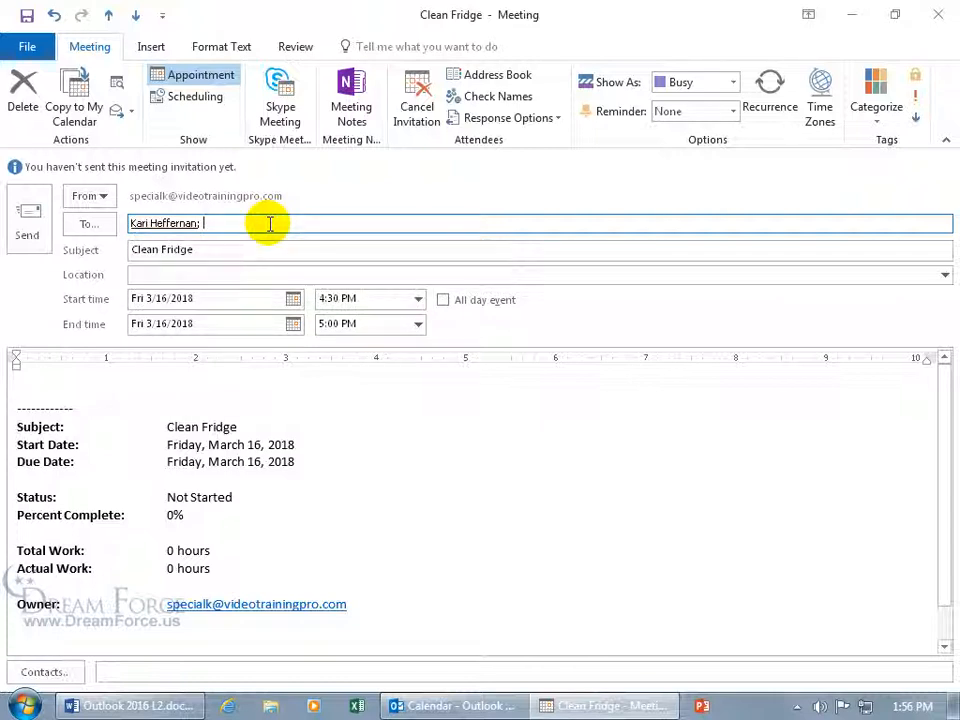
text(w)
key(Return)
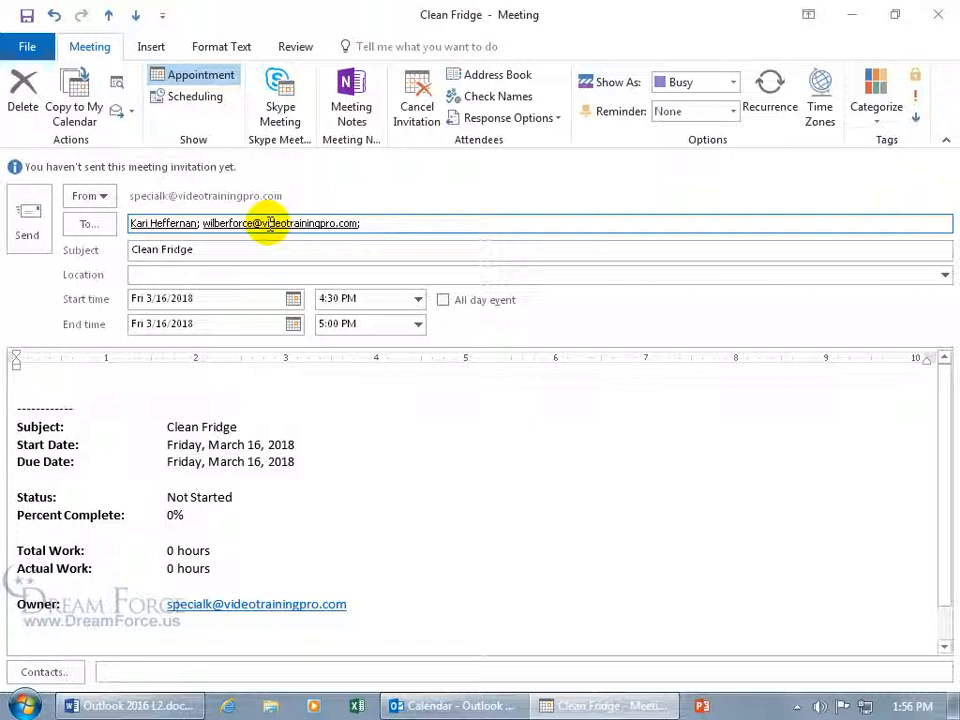
click(28, 222)
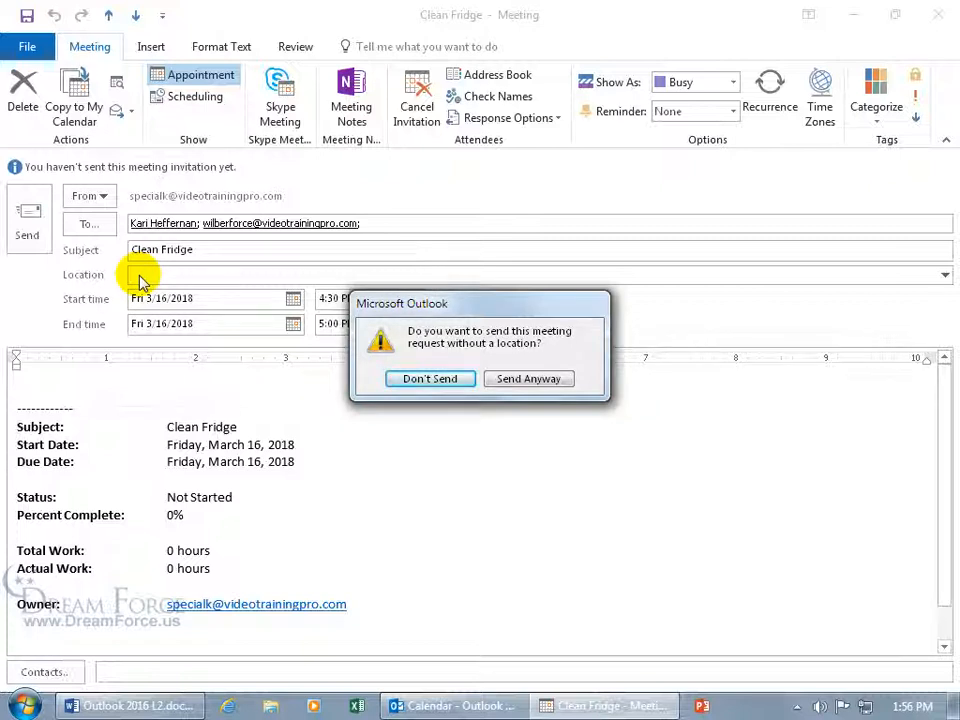
click(520, 380)
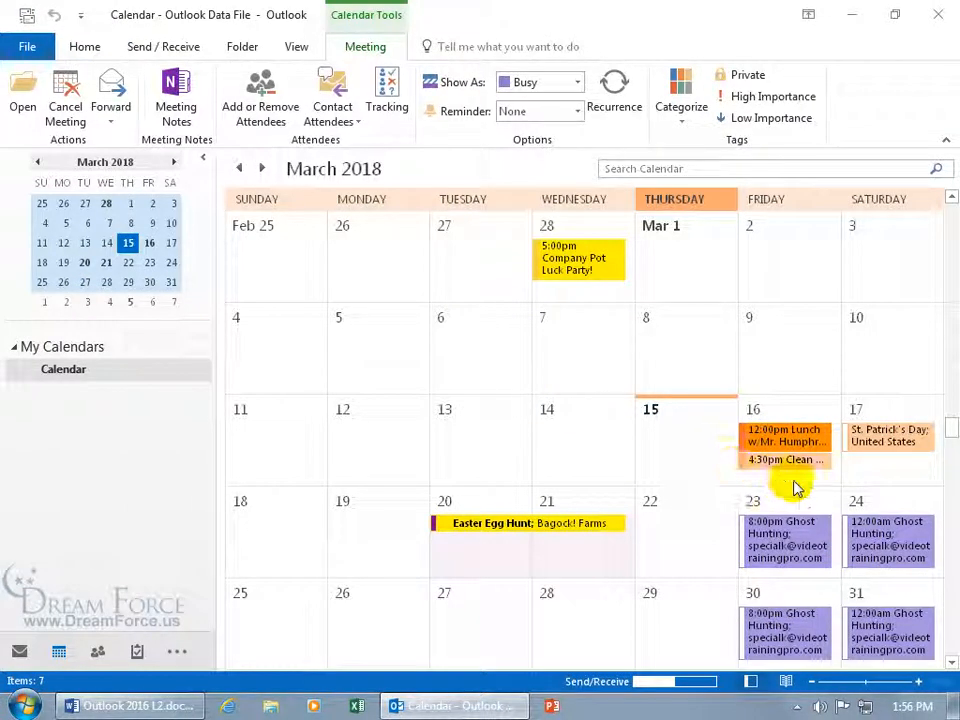
Return to the Tasks folder showing Clean Fridge, Ghost Hunting presentation and PowerPoint Presentation
mouse_move(837, 450)
mouse_move(815, 466)
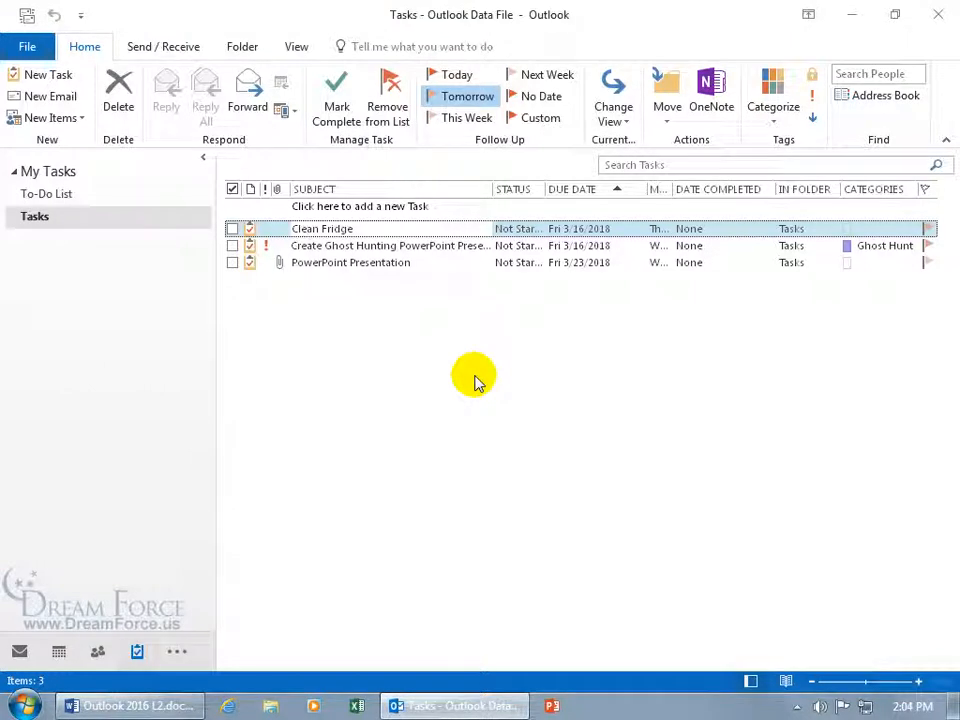
Open Clean Fridge and try Status In Progress and 25%/50% complete, reverting to Not Started
double_click(393, 228)
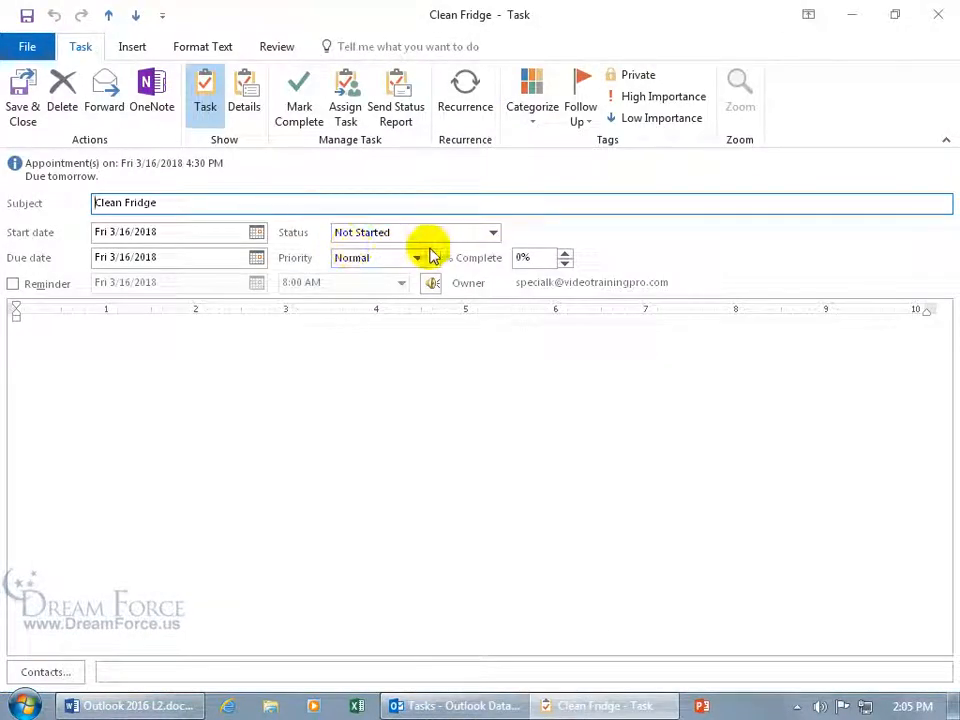
click(490, 234)
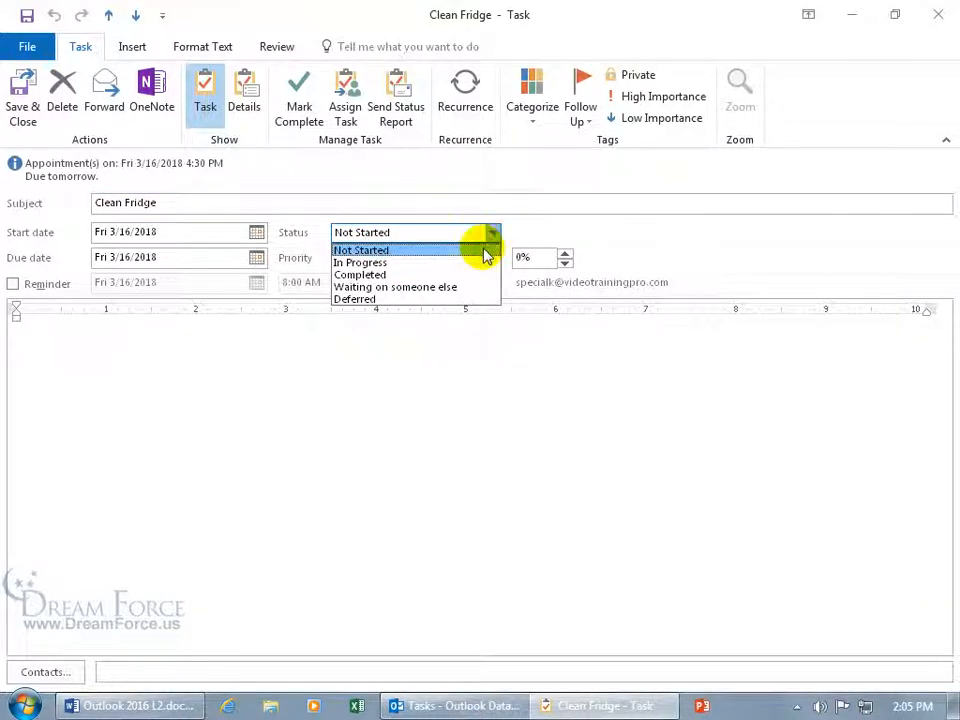
click(469, 264)
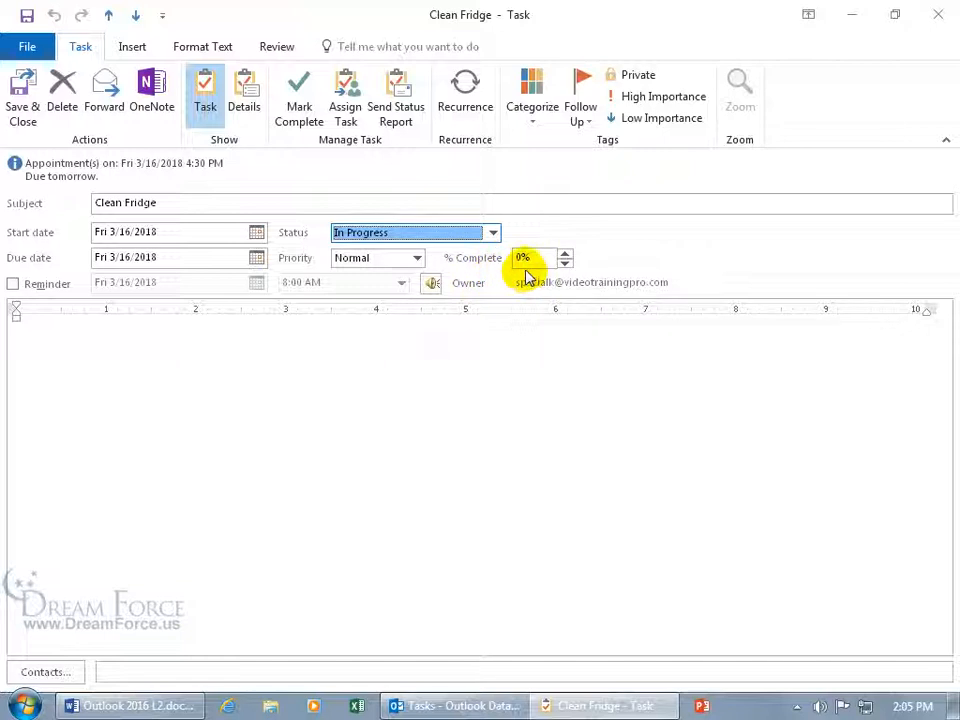
click(491, 236)
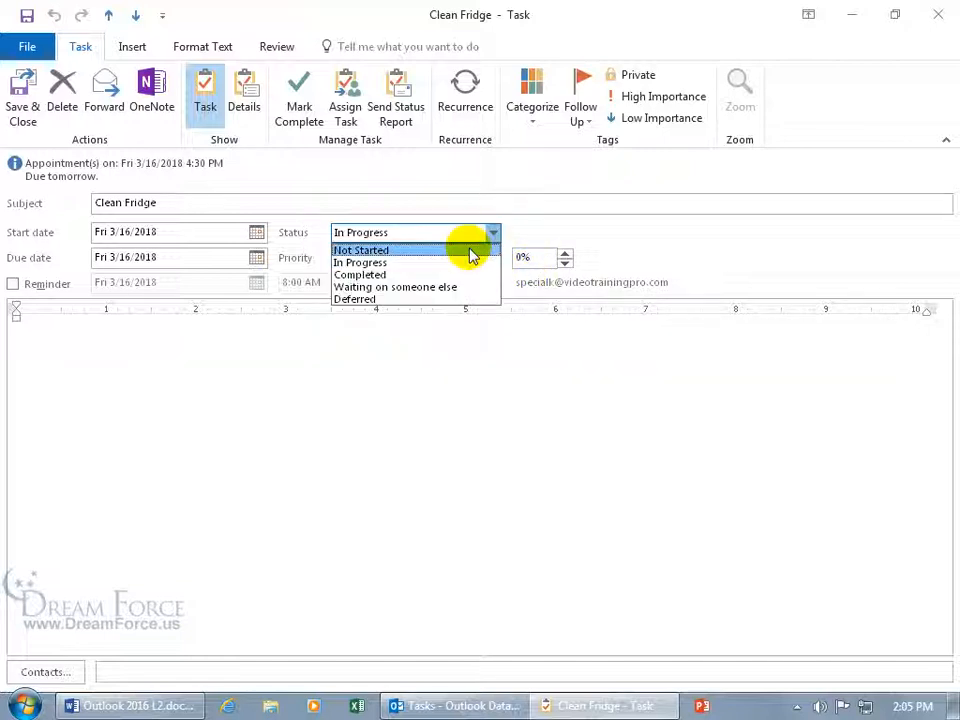
click(470, 250)
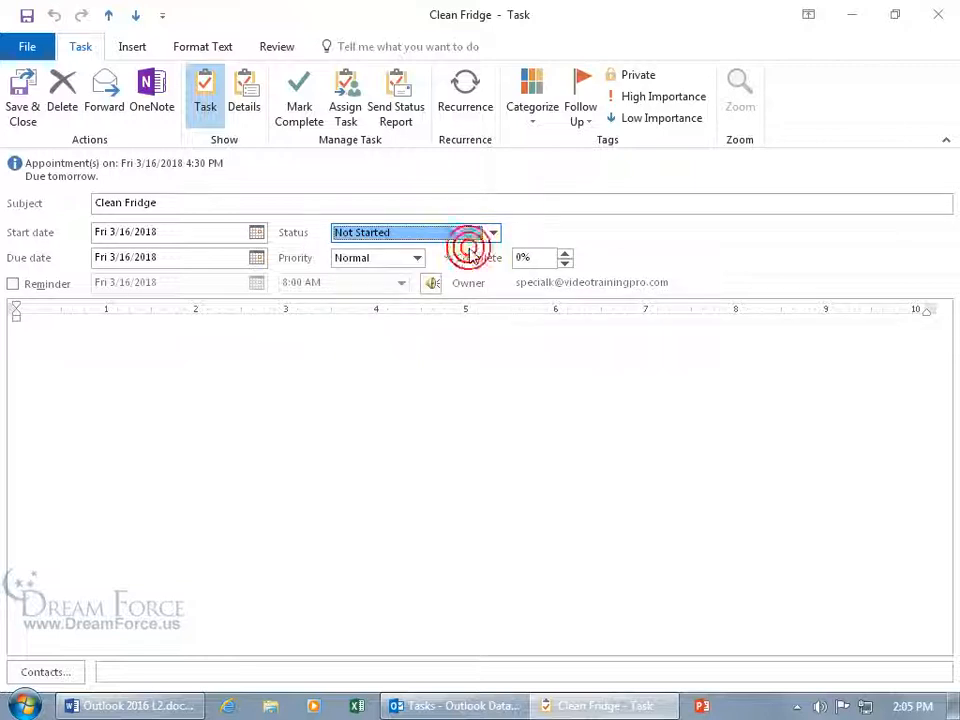
click(565, 254)
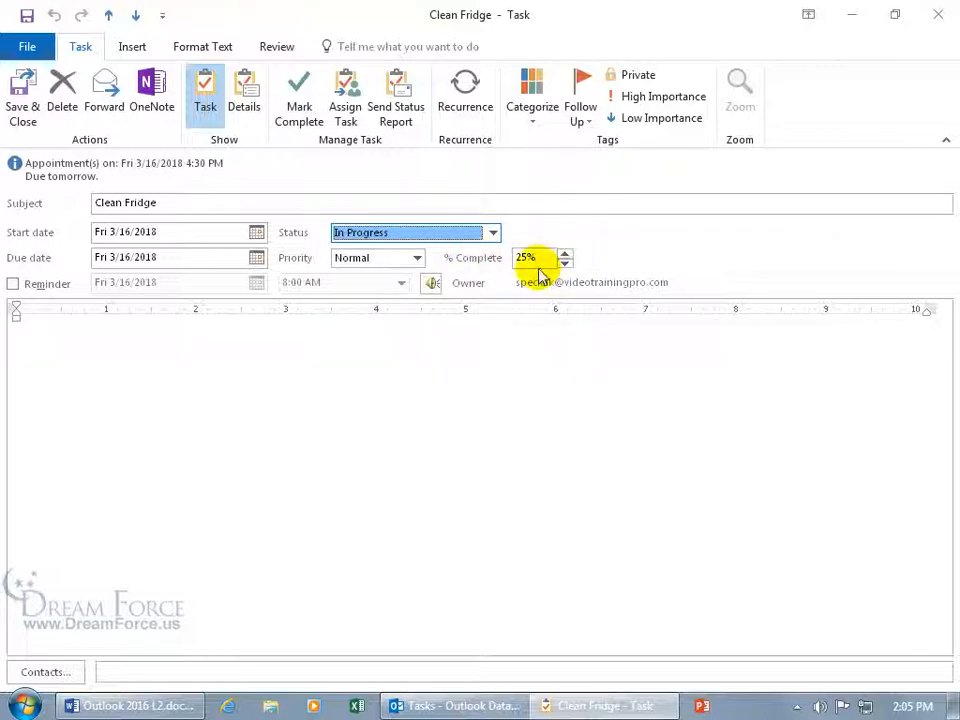
click(565, 255)
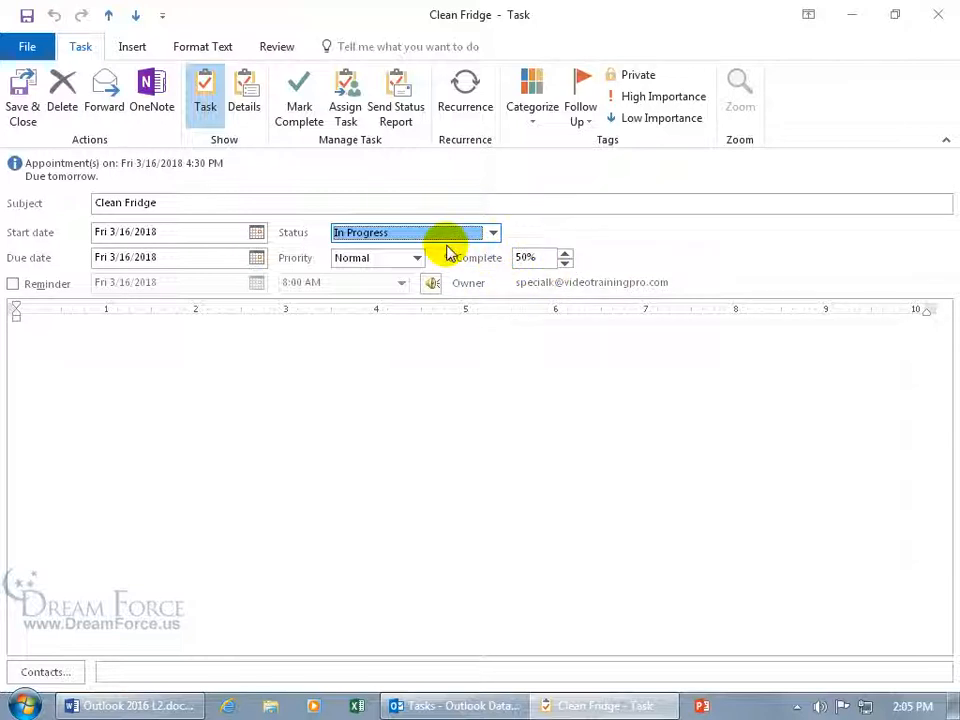
click(492, 234)
click(455, 248)
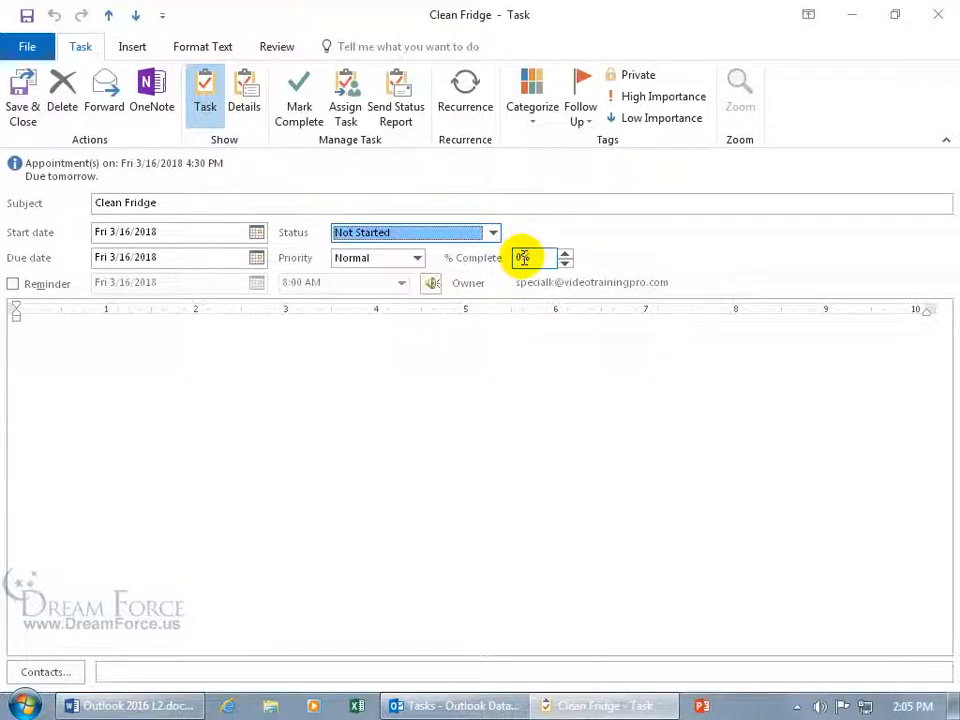
Enter 1 in % Complete so the status changes to In Progress
click(523, 257)
key(BackSpace)
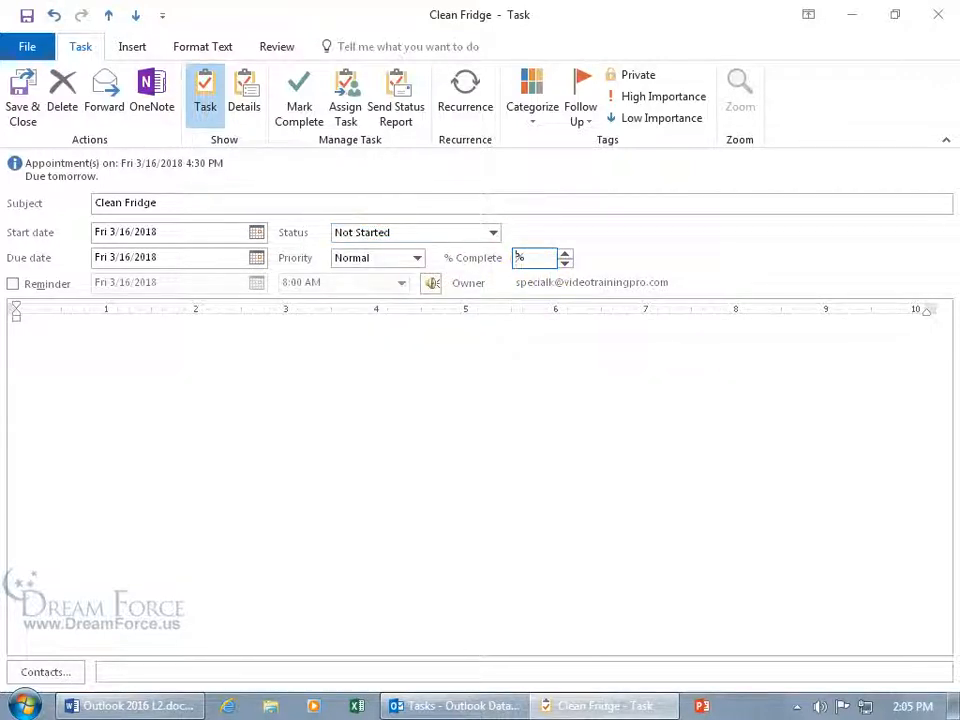
key(Tab)
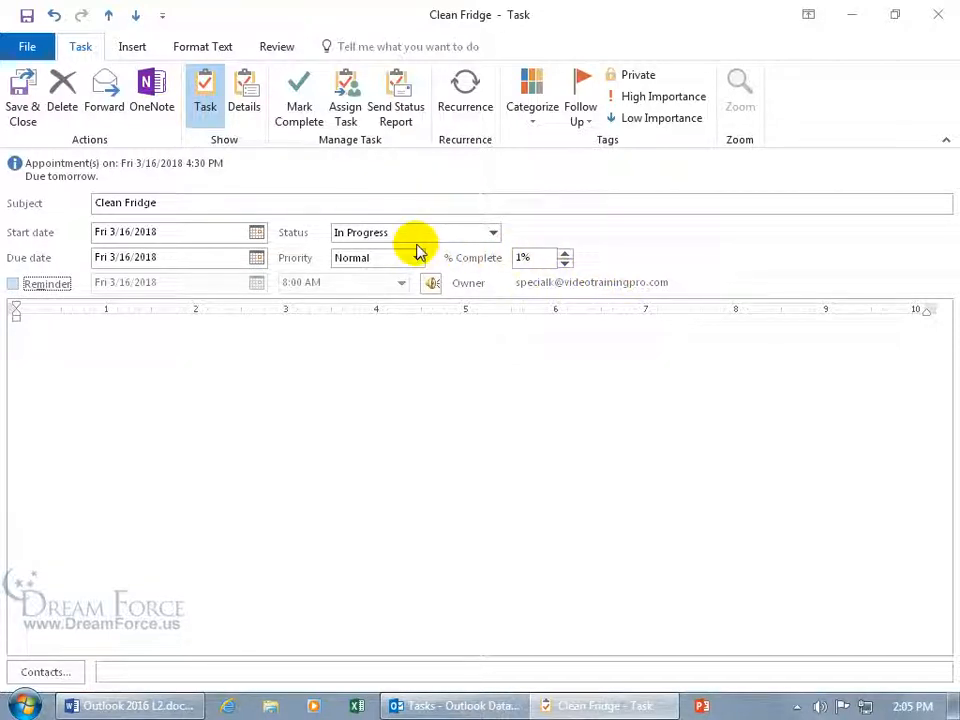
click(492, 233)
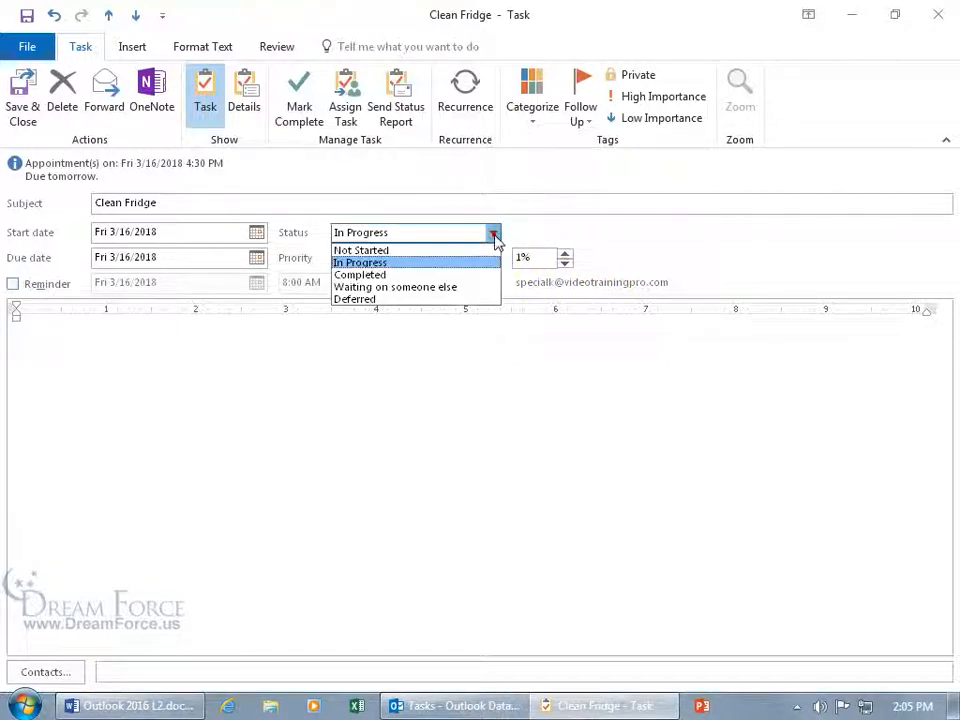
Try Completed, Not Started and 100% on Clean Fridge, then apply Mark Complete
click(463, 283)
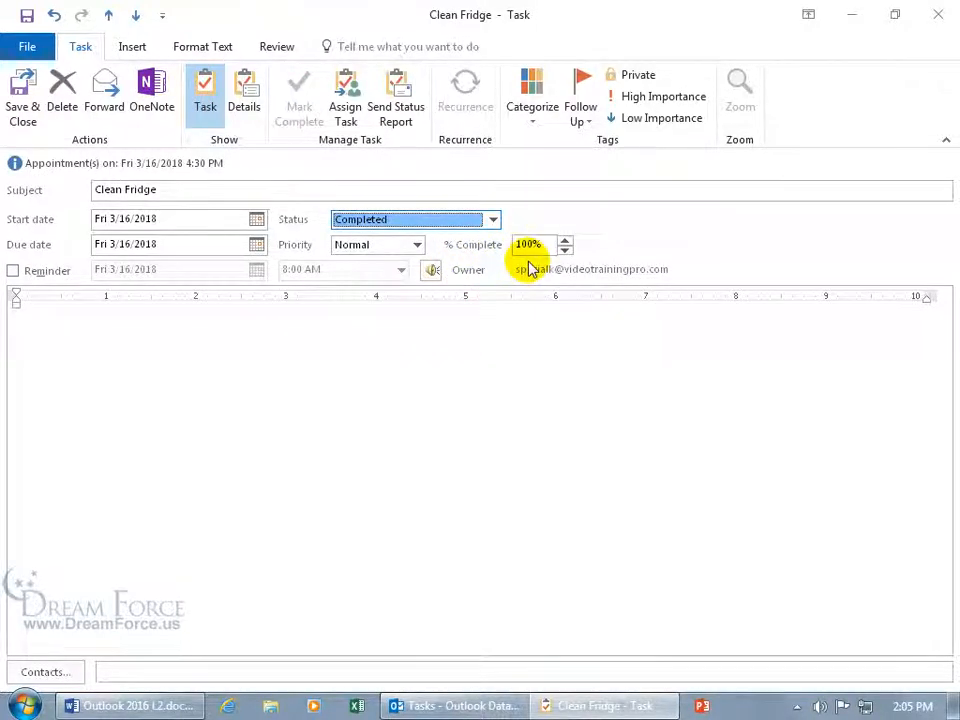
click(492, 220)
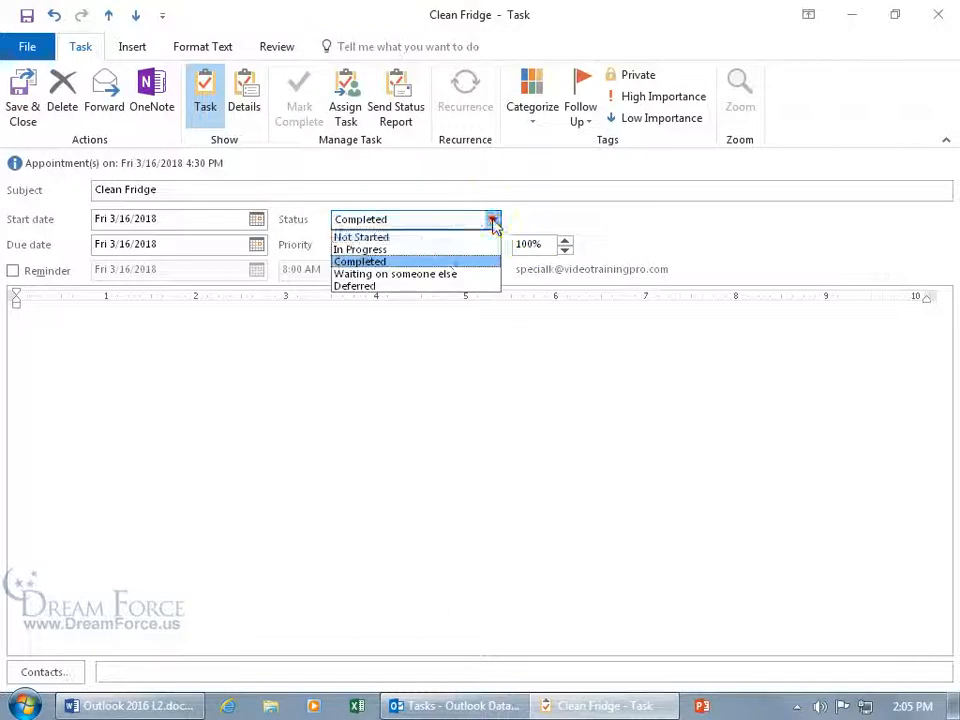
click(448, 238)
click(565, 255)
click(565, 255)
click(565, 255)
click(565, 255)
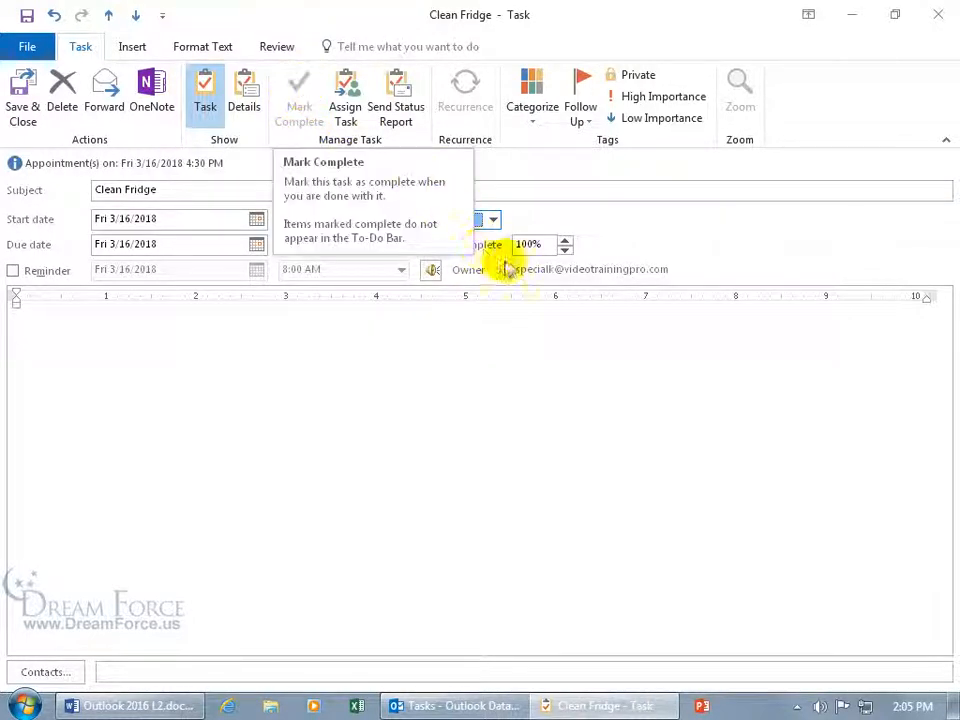
click(493, 220)
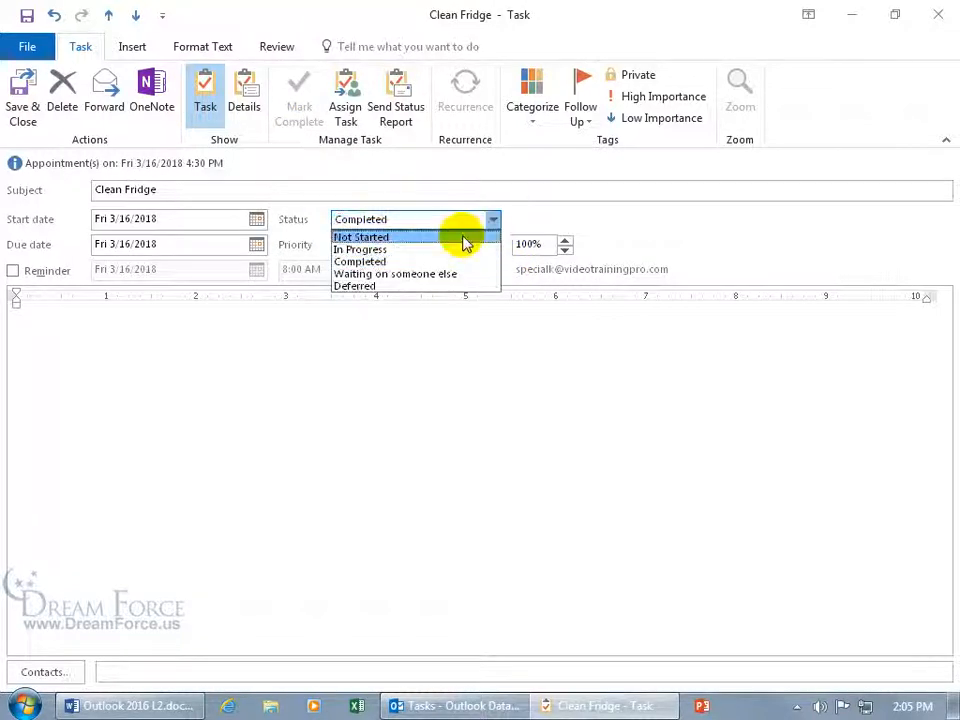
click(463, 240)
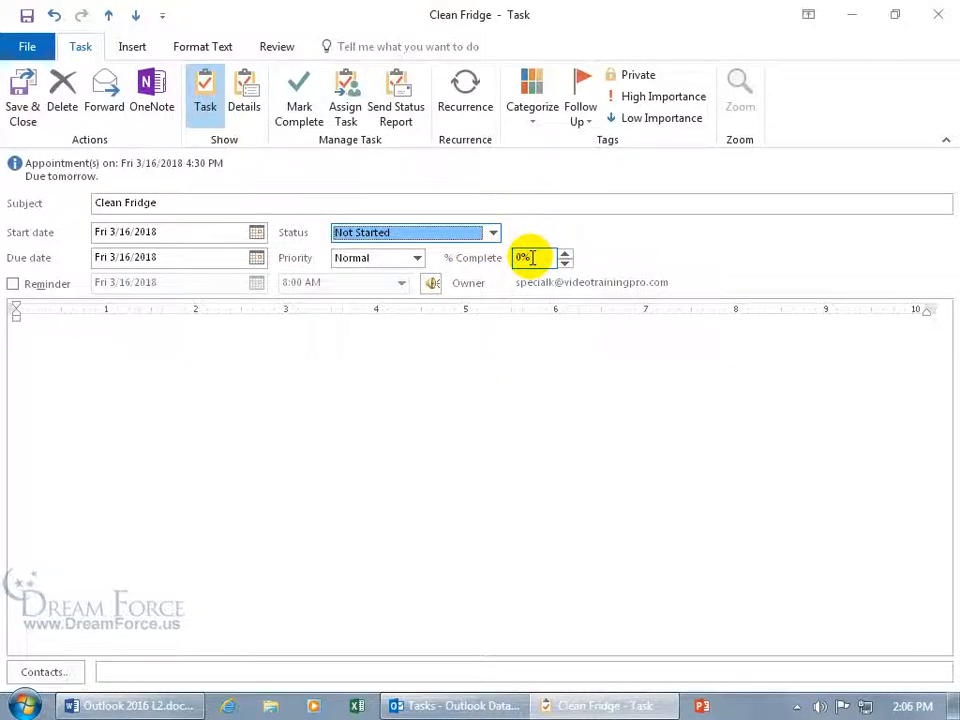
click(287, 100)
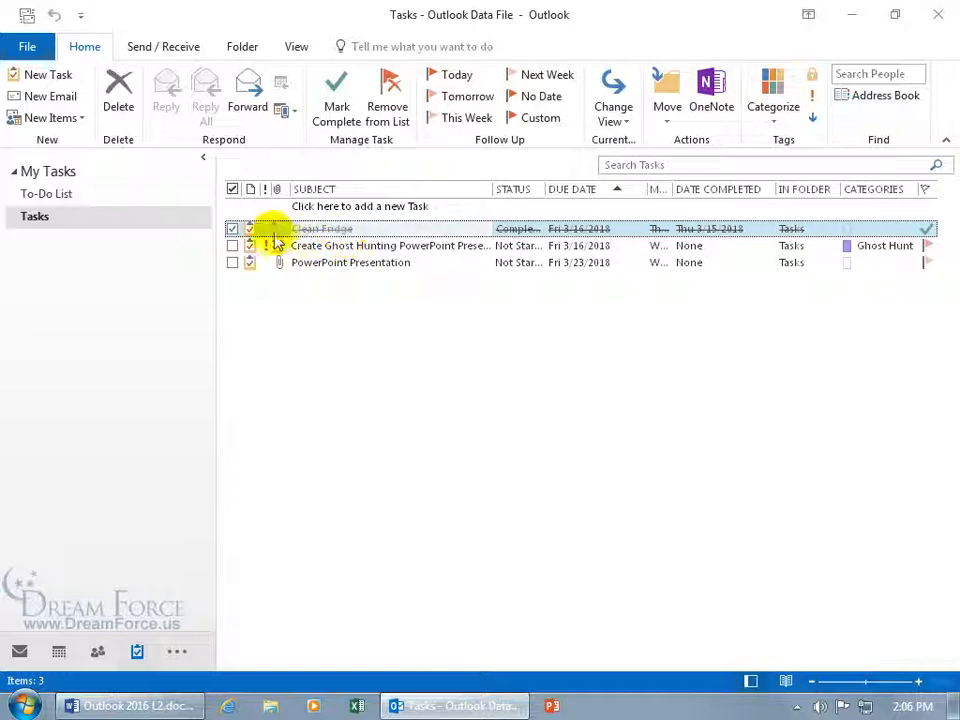
Toggle Clean Fridge's completion checkbox, mark it complete again, and delete it
click(233, 229)
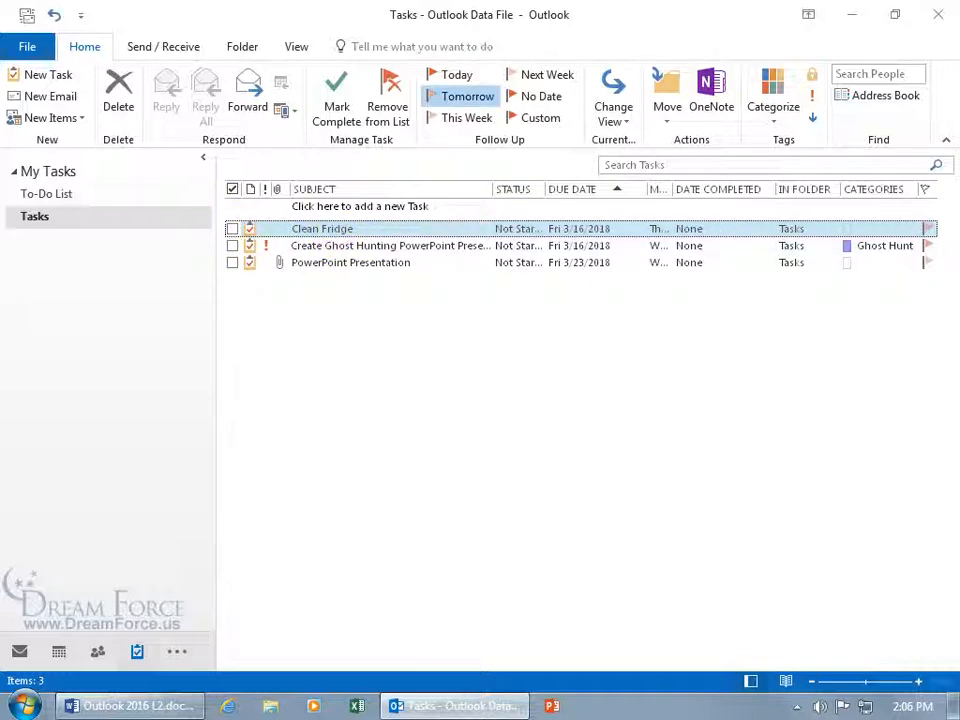
click(234, 229)
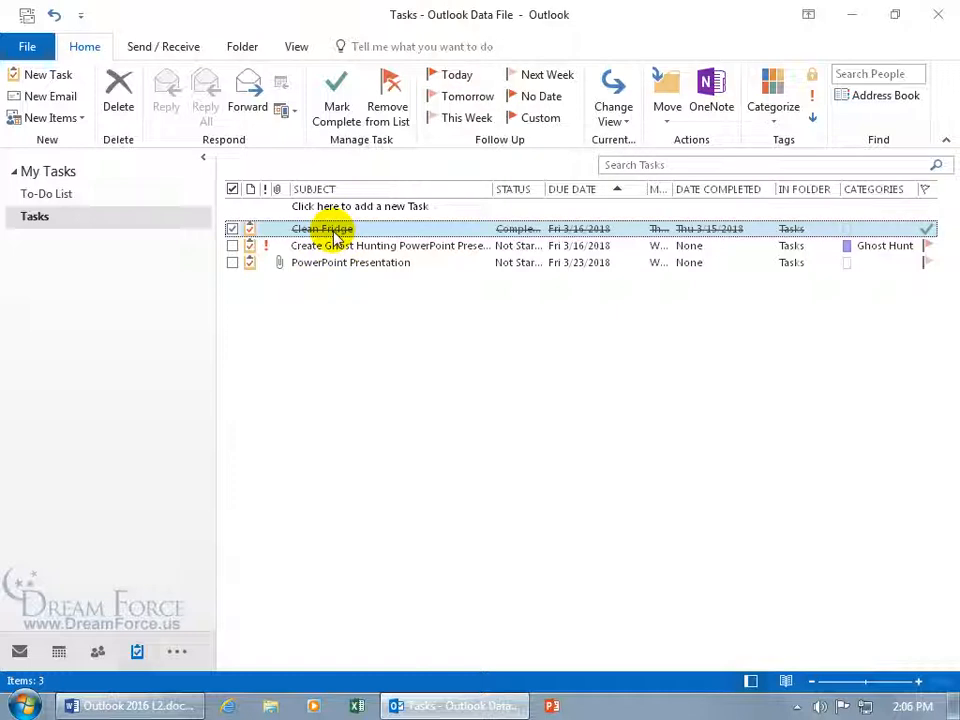
click(233, 229)
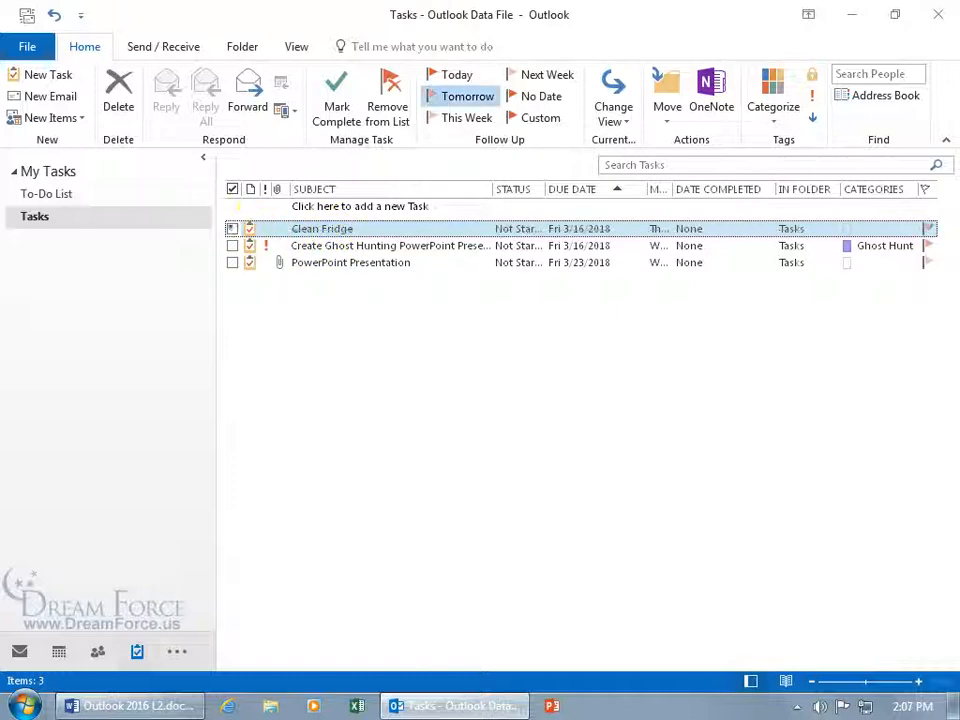
click(336, 96)
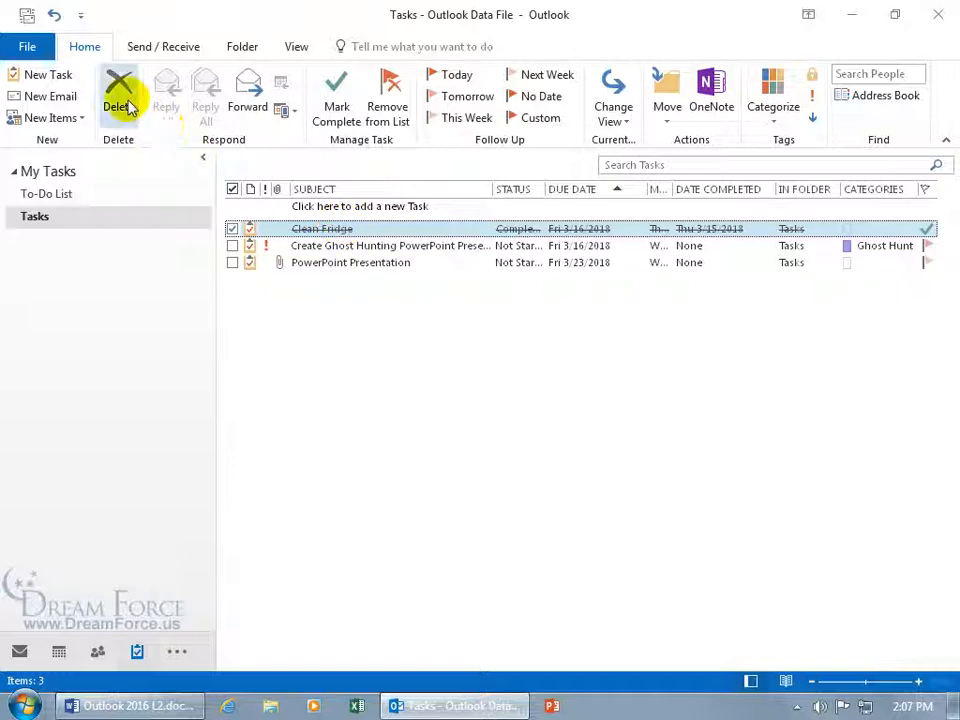
click(386, 116)
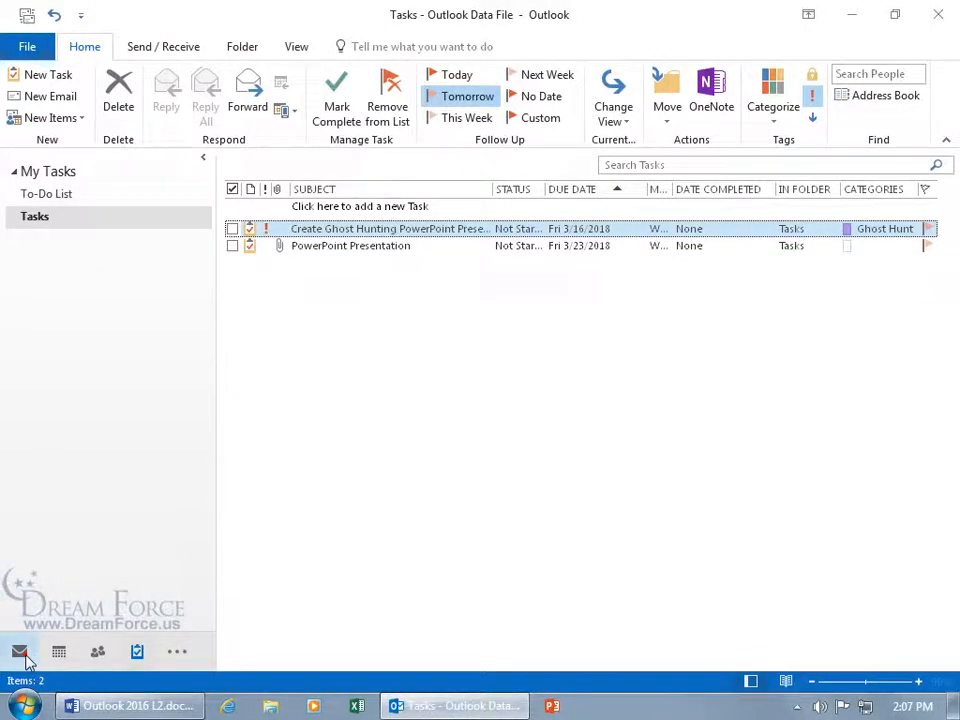
Move the deleted Clean Fridge item from Deleted Items back into the Tasks folder
click(19, 651)
mouse_move(59, 650)
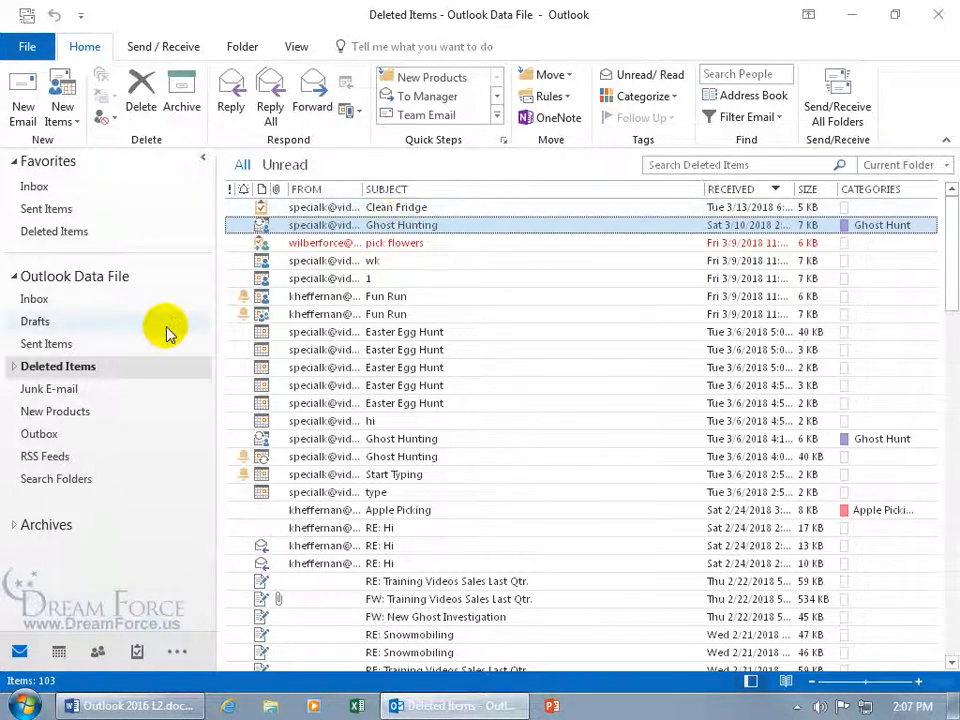
click(346, 207)
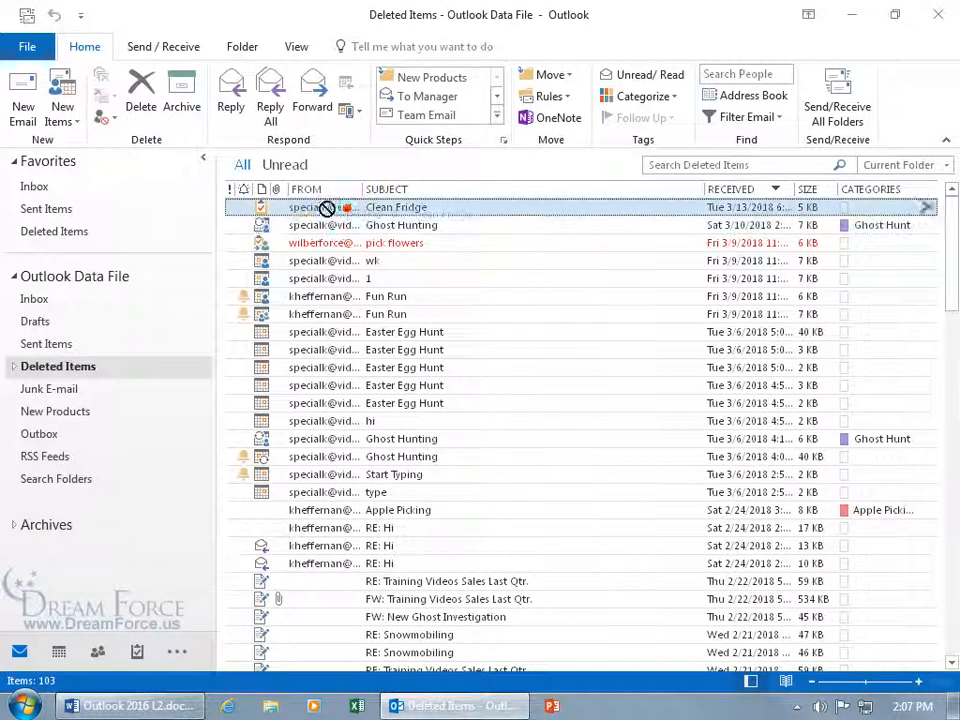
drag(141, 658, 139, 655)
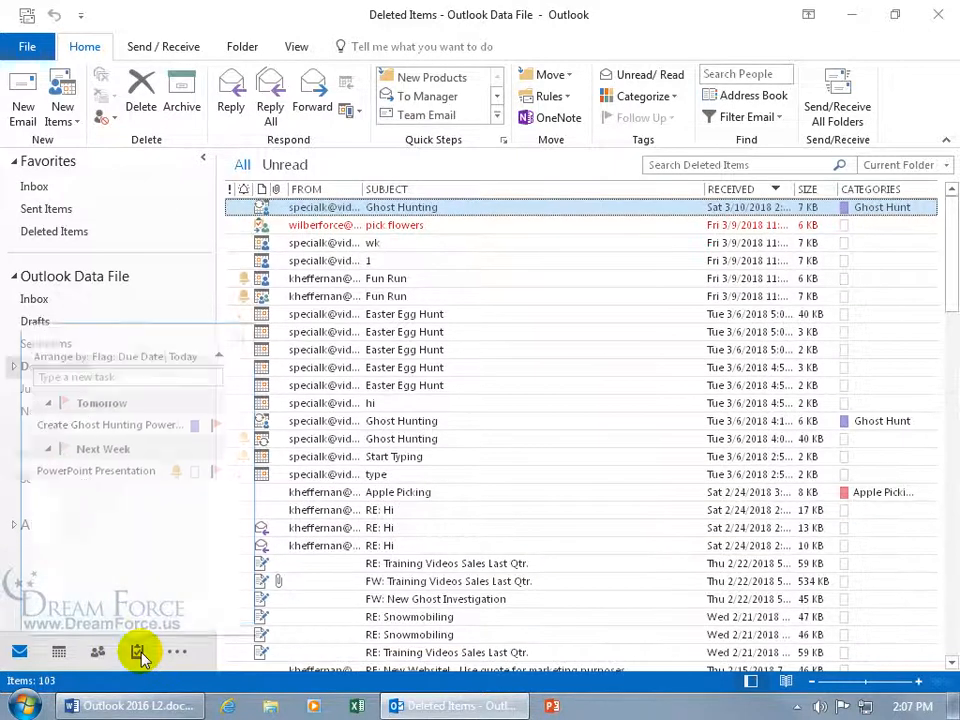
click(139, 655)
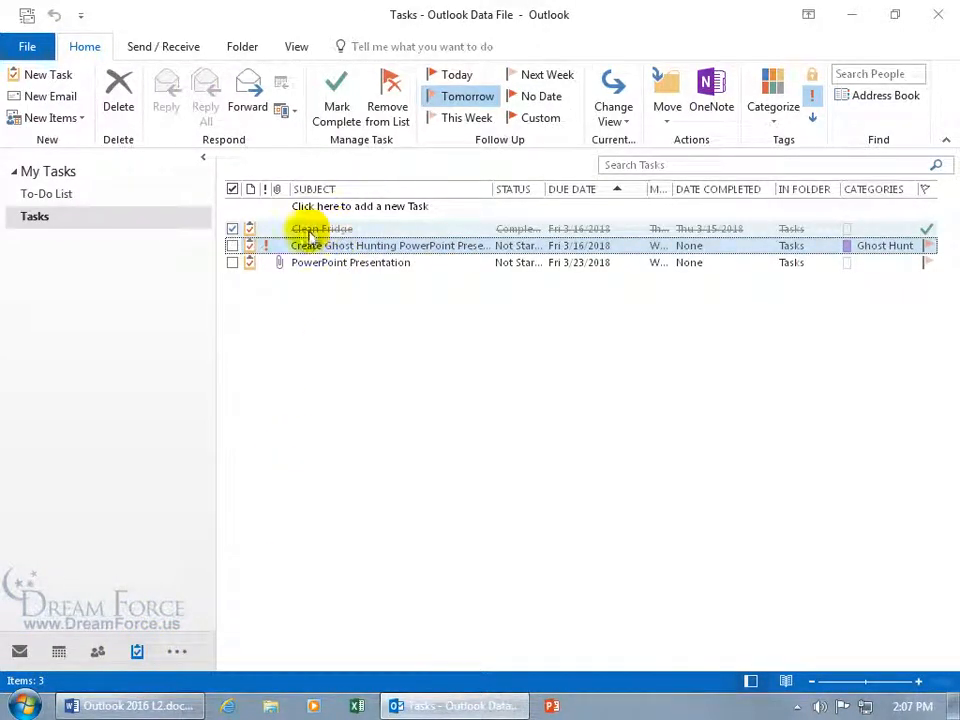
Uncheck Clean Fridge in the Tasks list so it is no longer complete
click(70, 200)
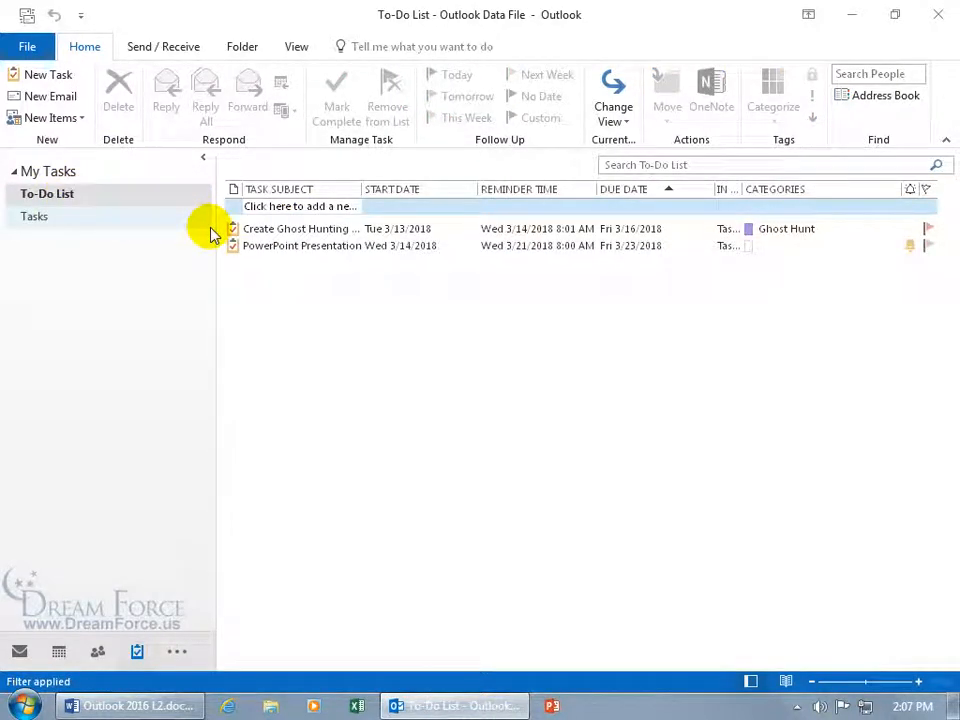
click(80, 218)
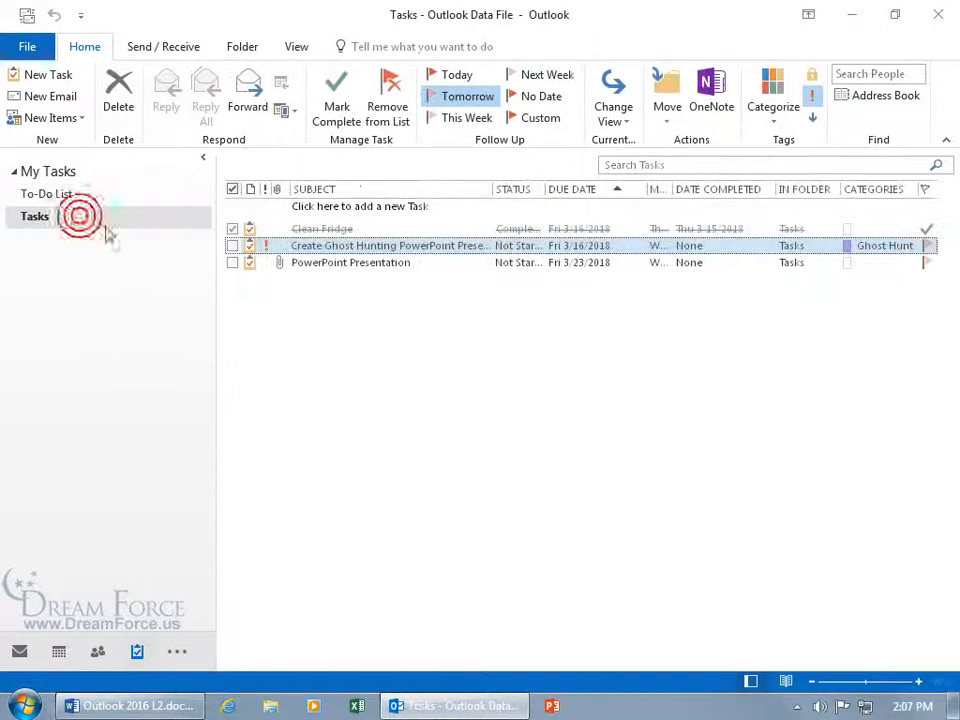
click(232, 229)
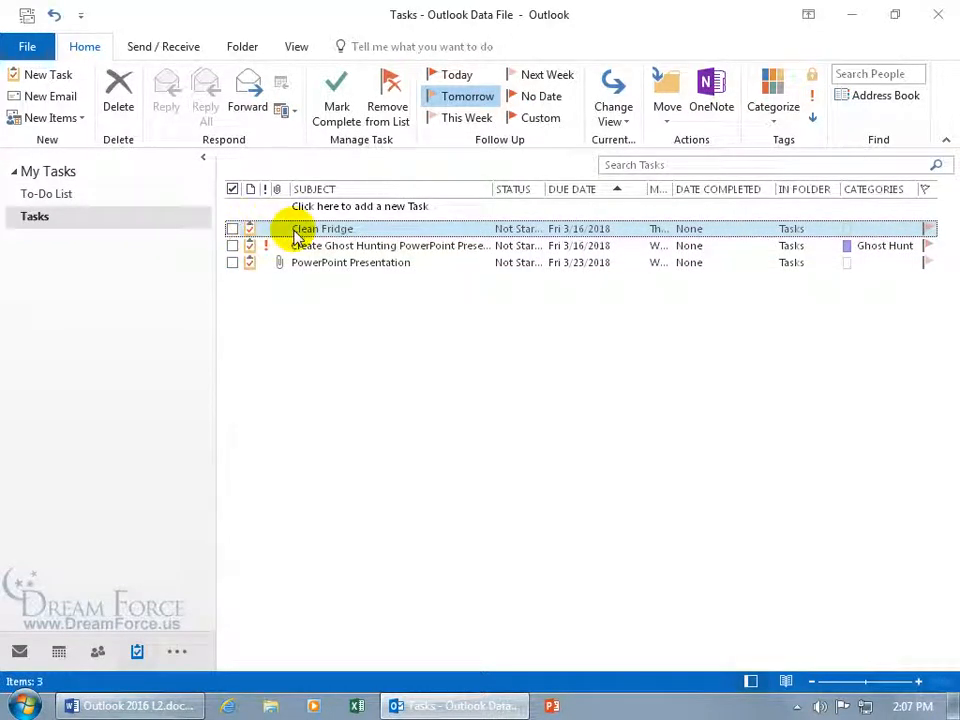
Mark Clean Fridge complete from its flag in the To-Do List, then return to Tasks
click(71, 195)
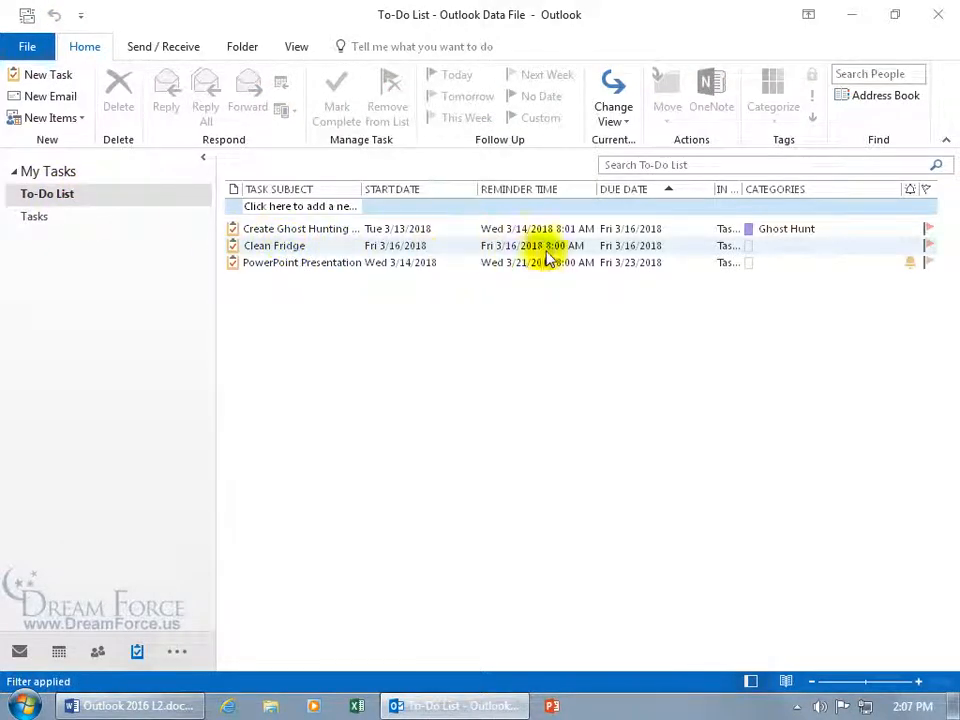
right_click(928, 249)
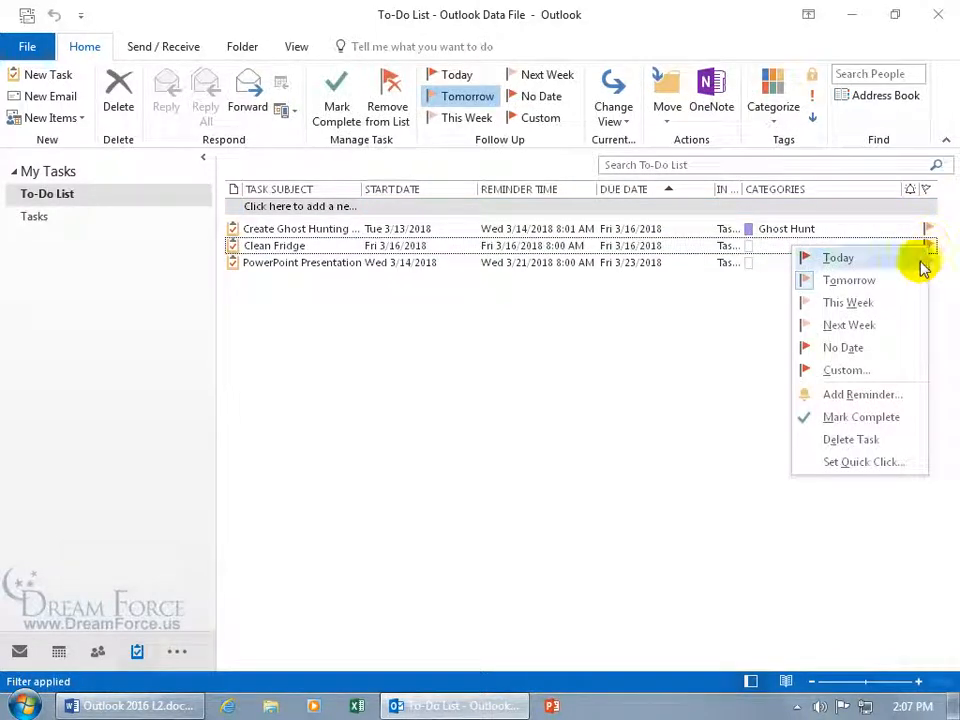
click(862, 417)
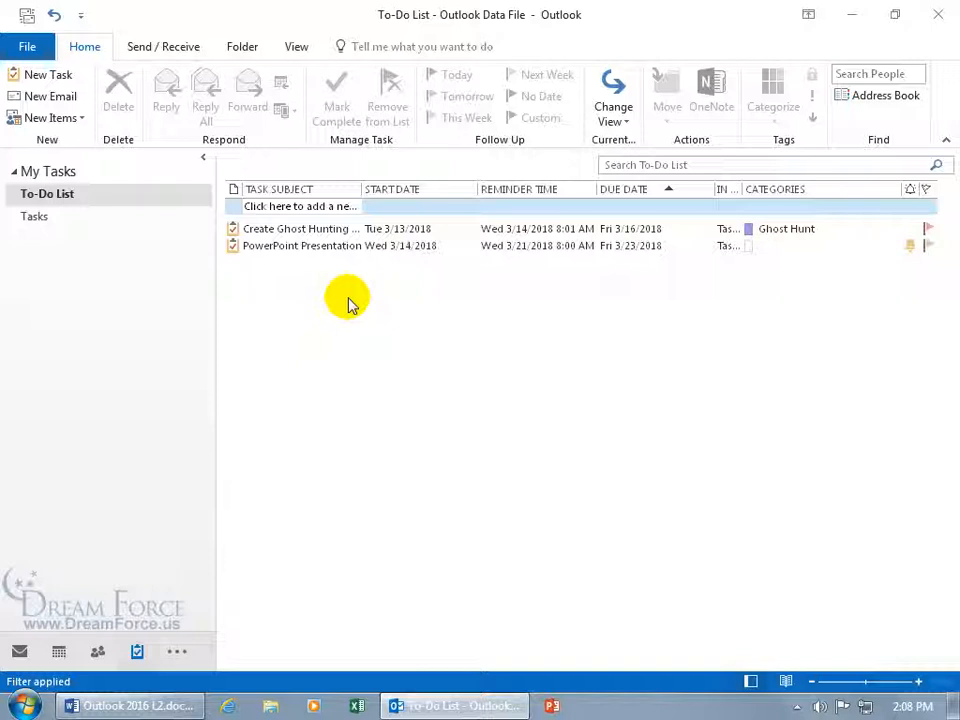
click(42, 217)
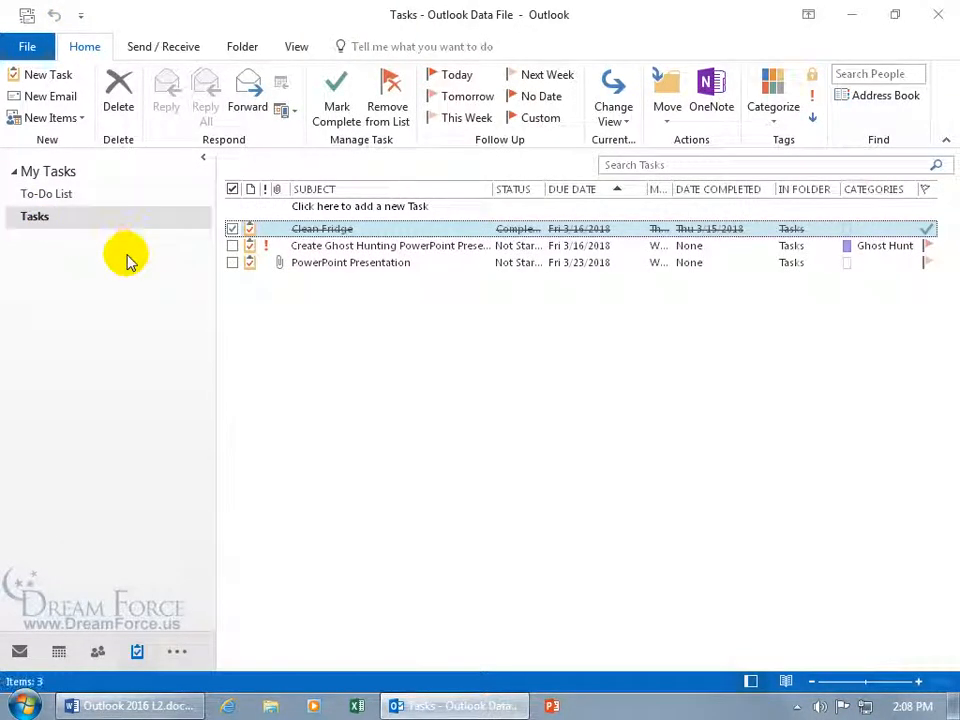
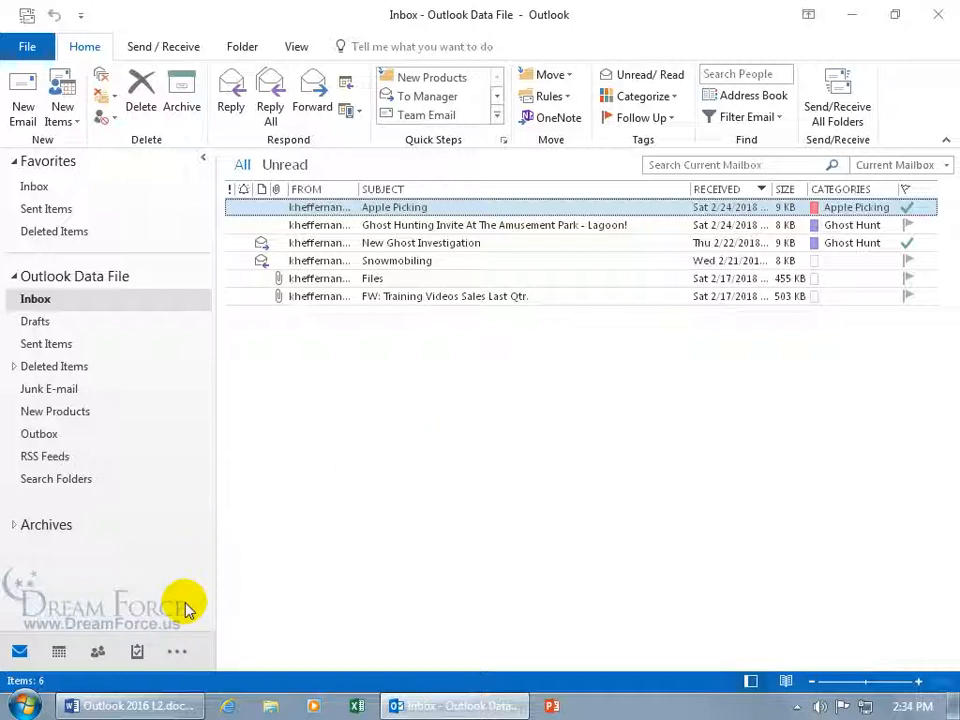
Switch to the Notes folder, create and close a blank note, then start another with Ctrl+N
click(178, 655)
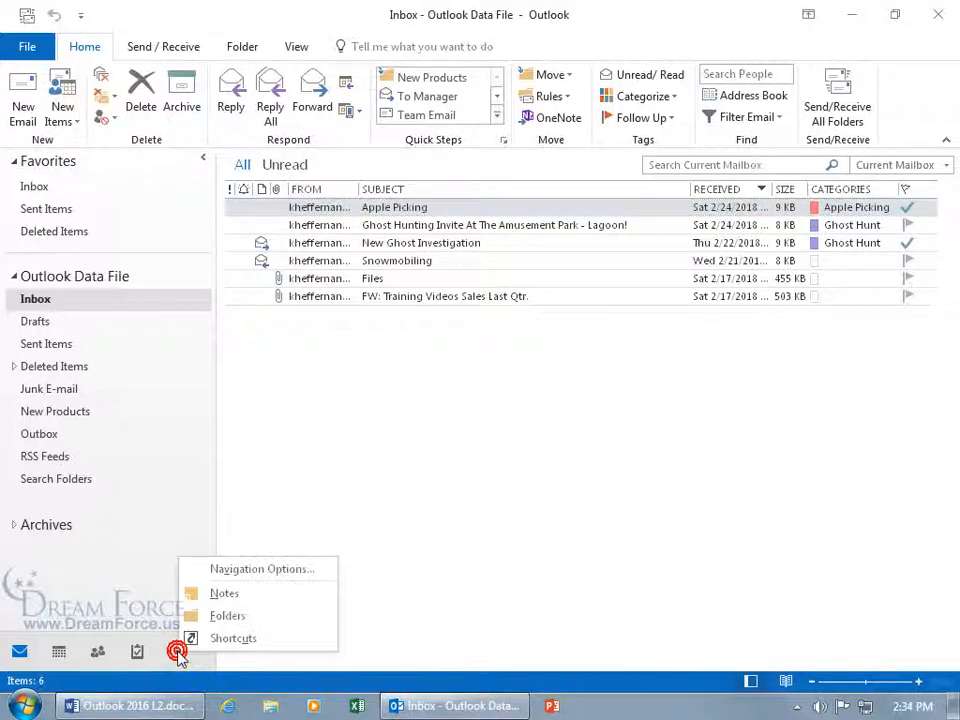
click(225, 594)
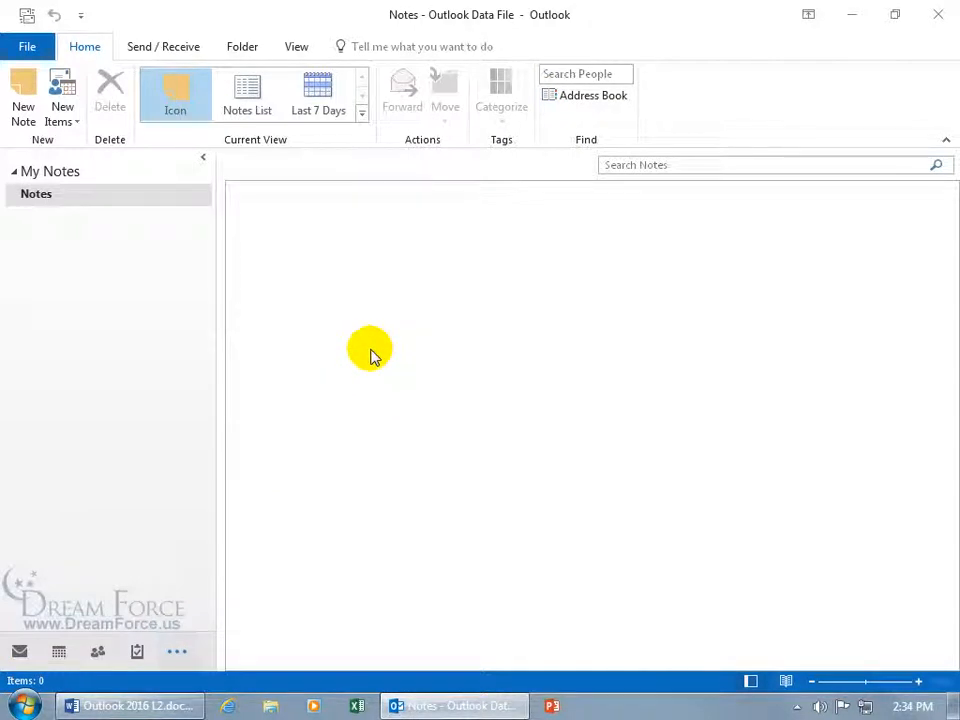
click(26, 107)
click(421, 256)
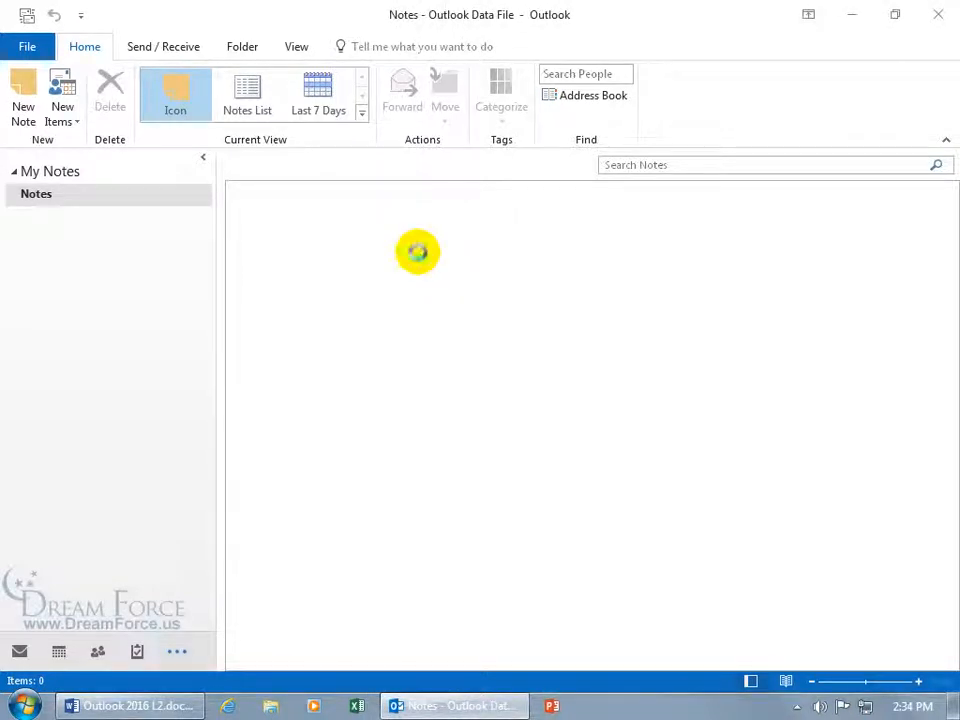
key(ctrl+n)
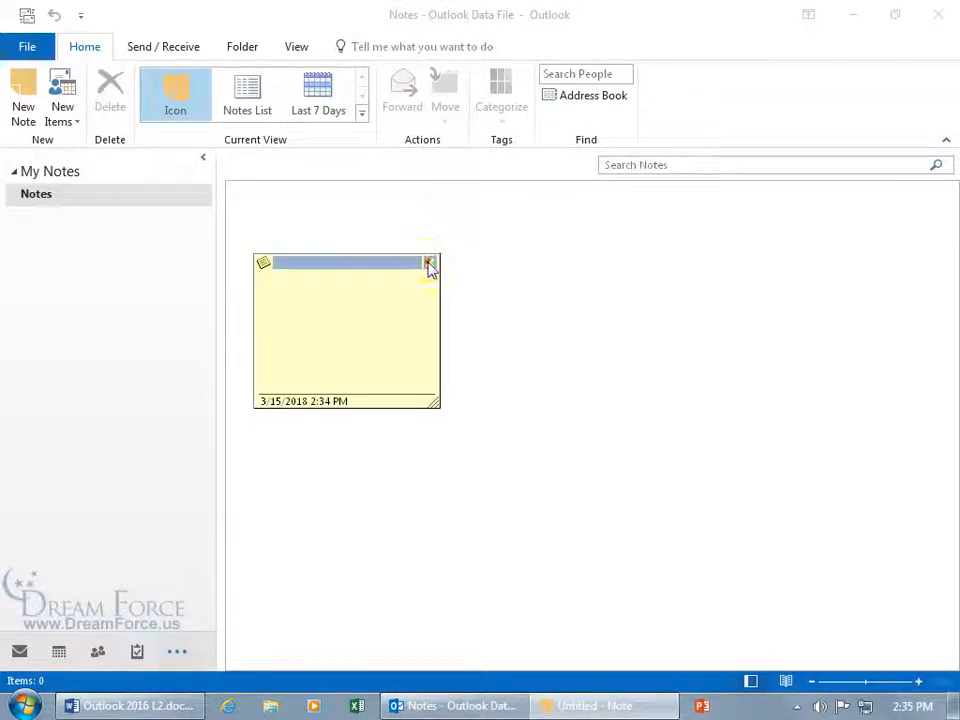
Write a note reading 'Pick up doughnuts tonight for the ghost investigation.' and close it to save
click(427, 263)
right_click(451, 291)
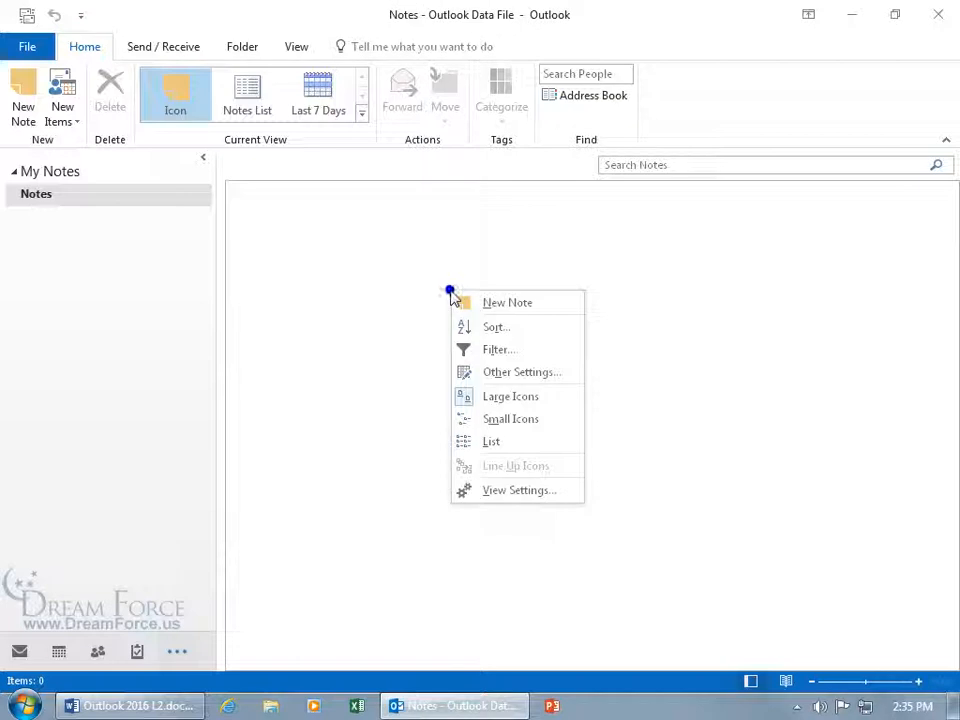
click(499, 306)
click(440, 274)
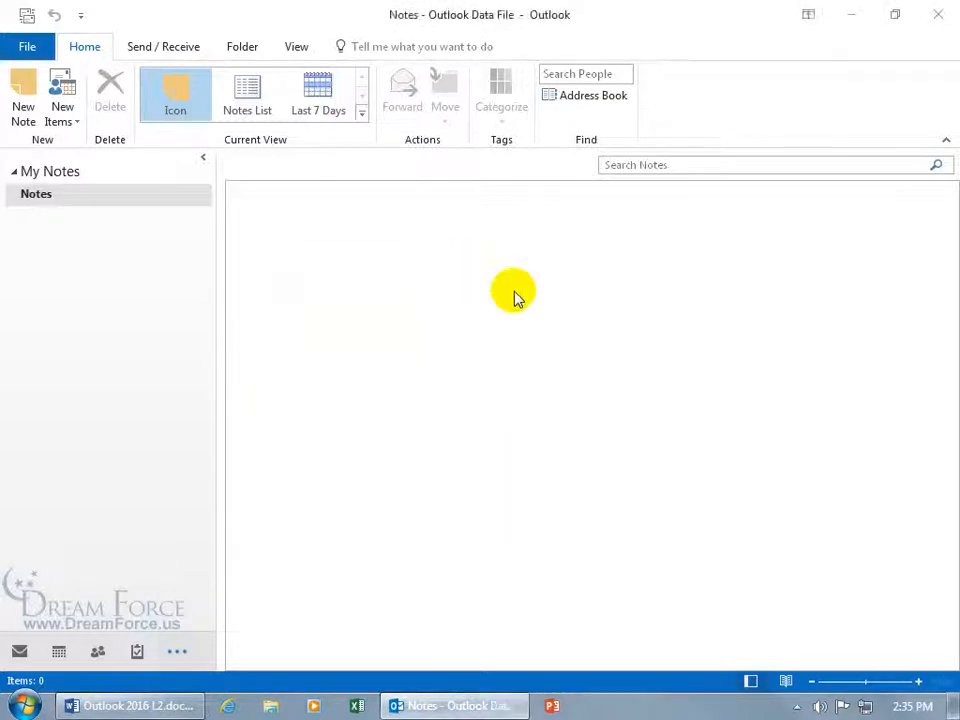
double_click(514, 296)
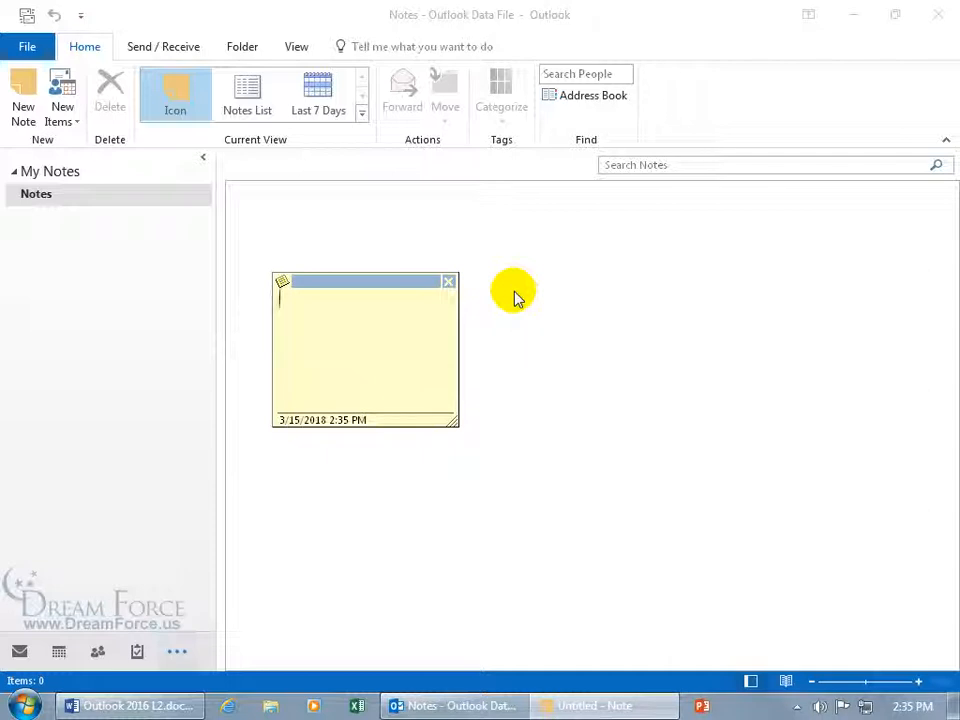
text(Pick up doughnuts tonight for the ghost investigation)
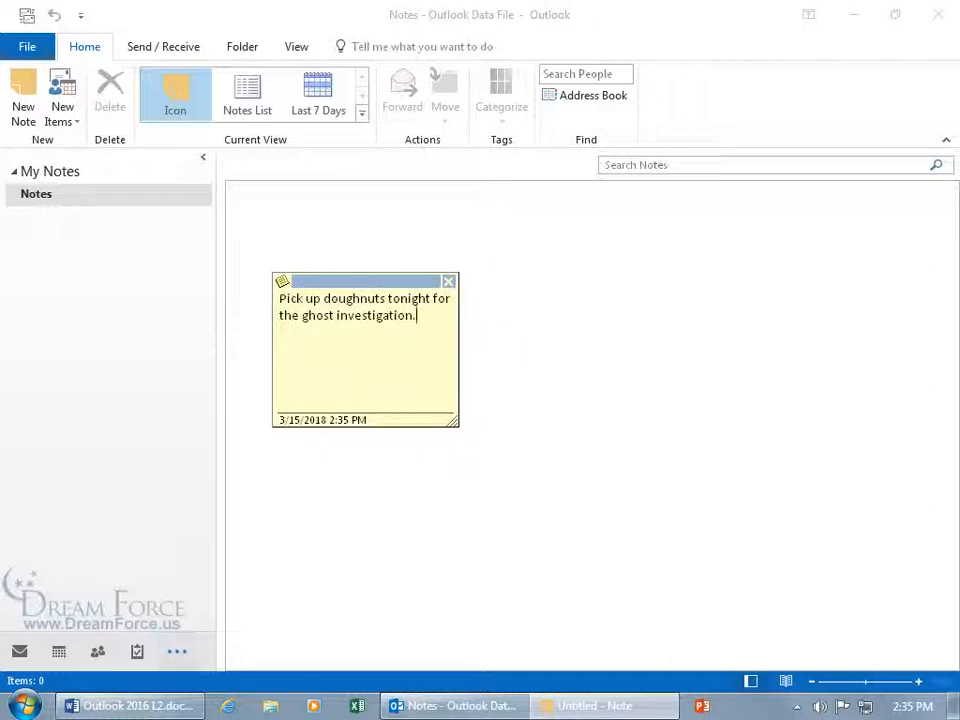
text(.)
click(449, 284)
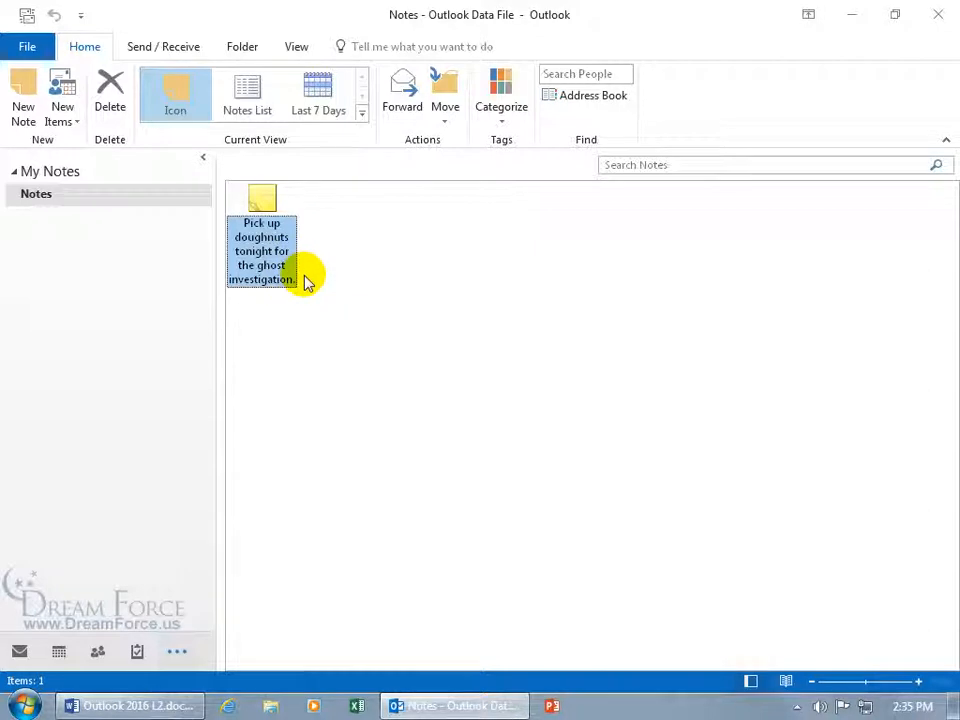
Reopen the doughnuts note and select its last word, then all its text via Select All
double_click(275, 250)
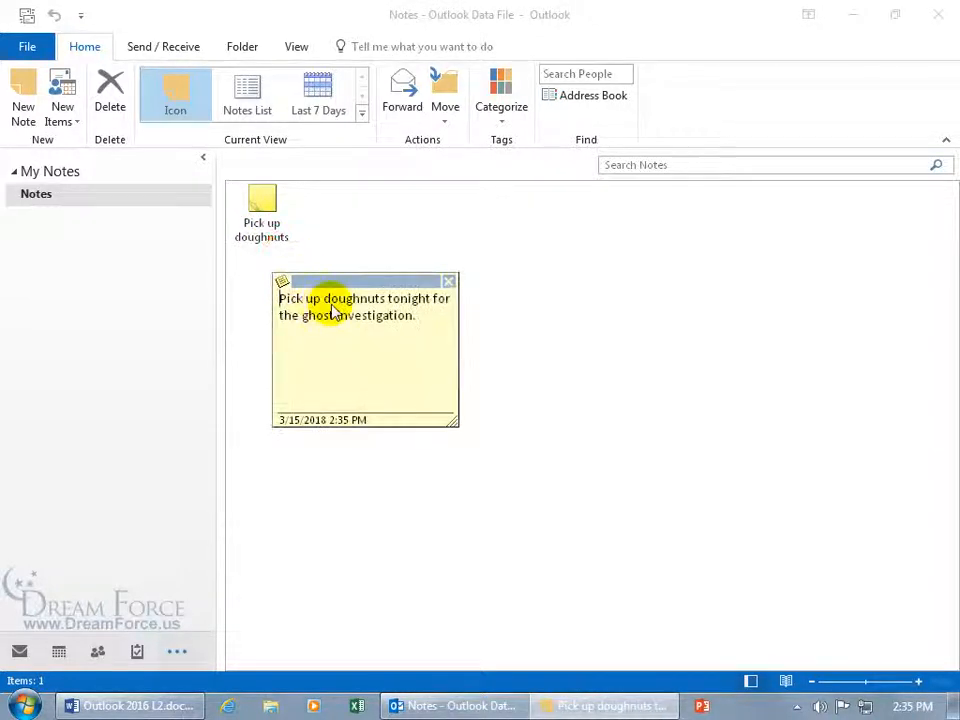
drag(414, 317, 352, 324)
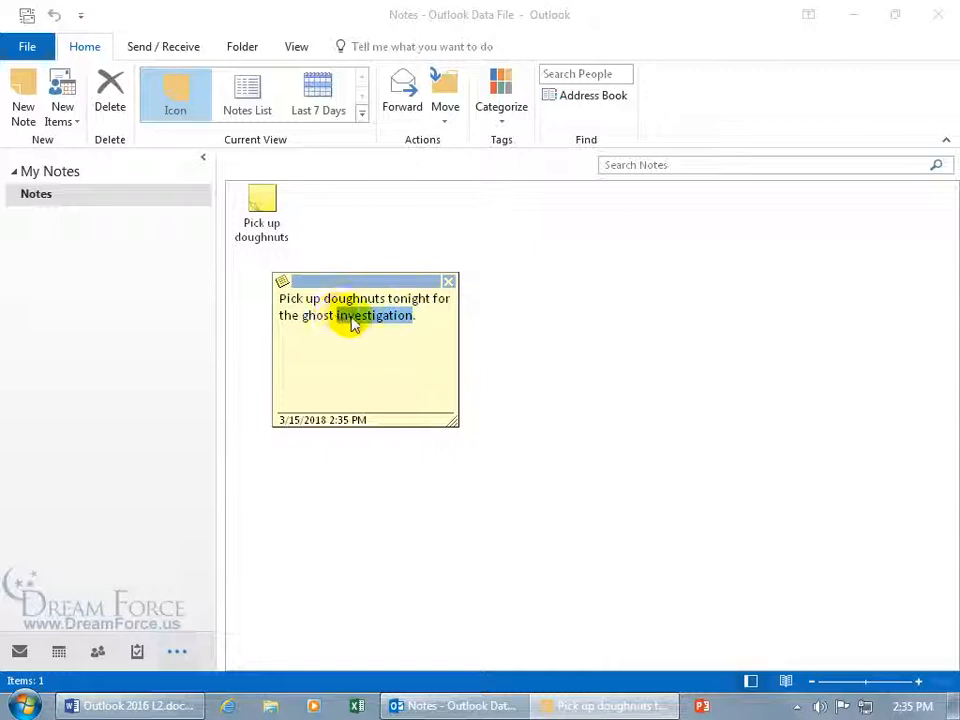
right_click(365, 322)
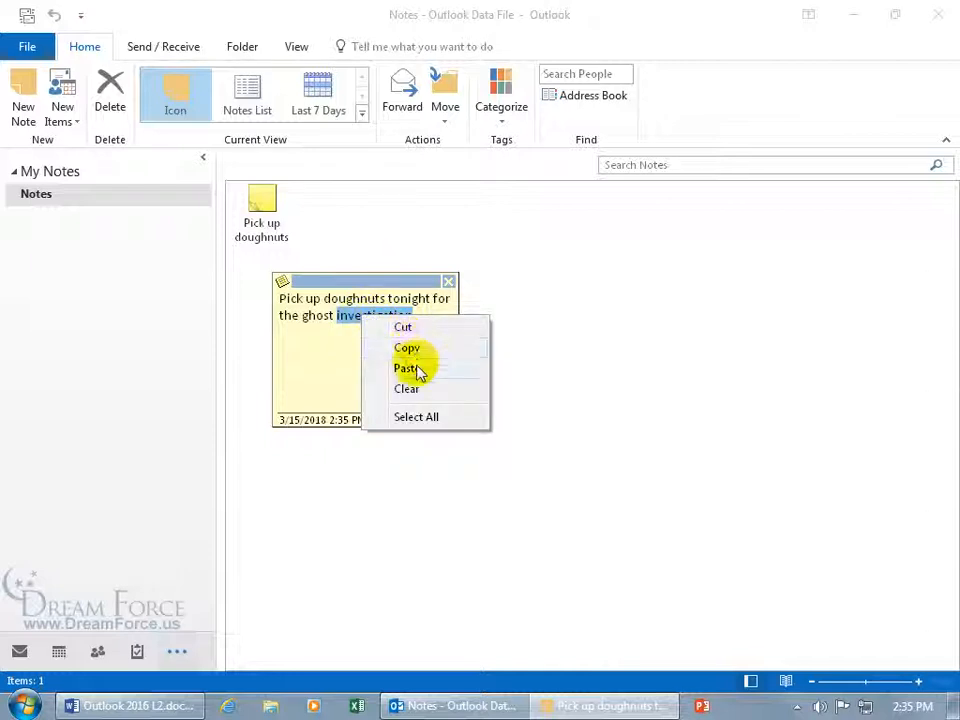
click(420, 418)
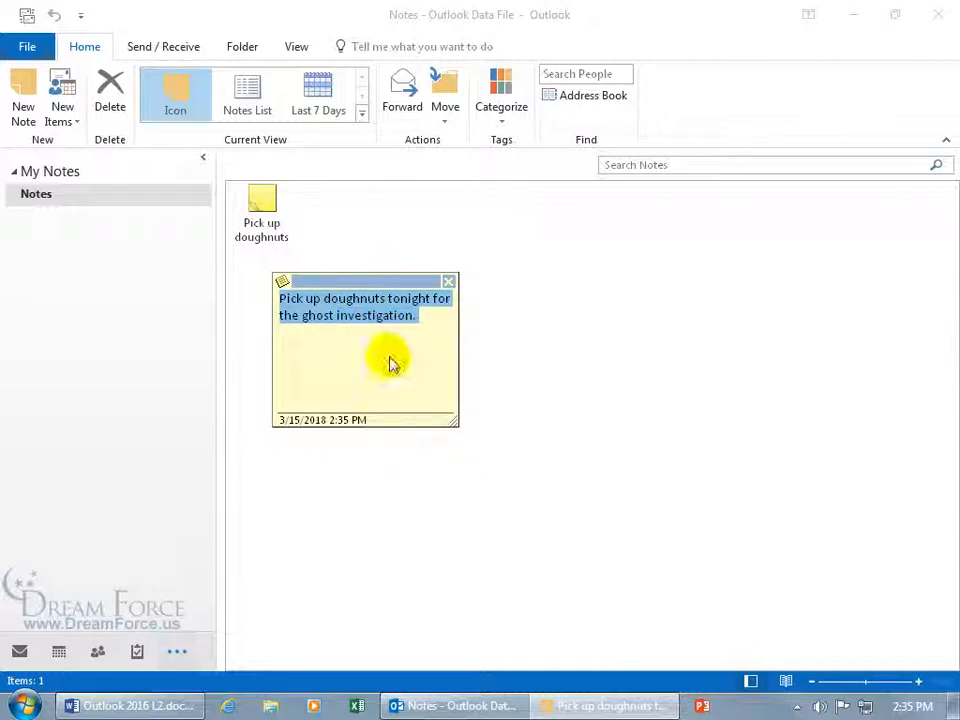
right_click(380, 315)
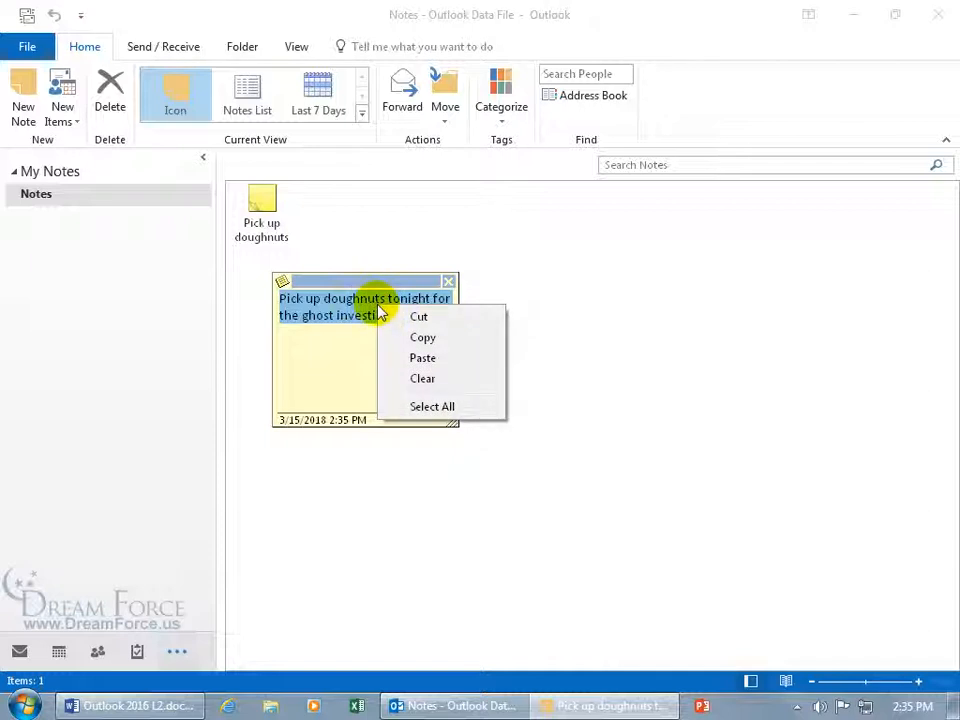
click(350, 350)
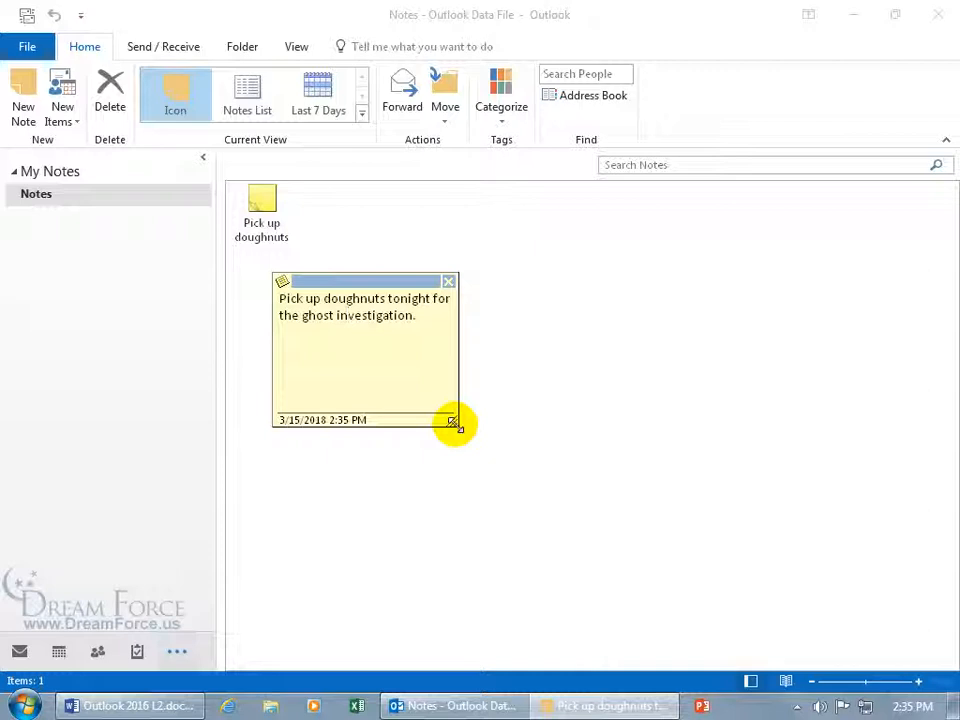
Resize the note window wider and shorter, move it beside its icon, and close it
drag(453, 423, 540, 374)
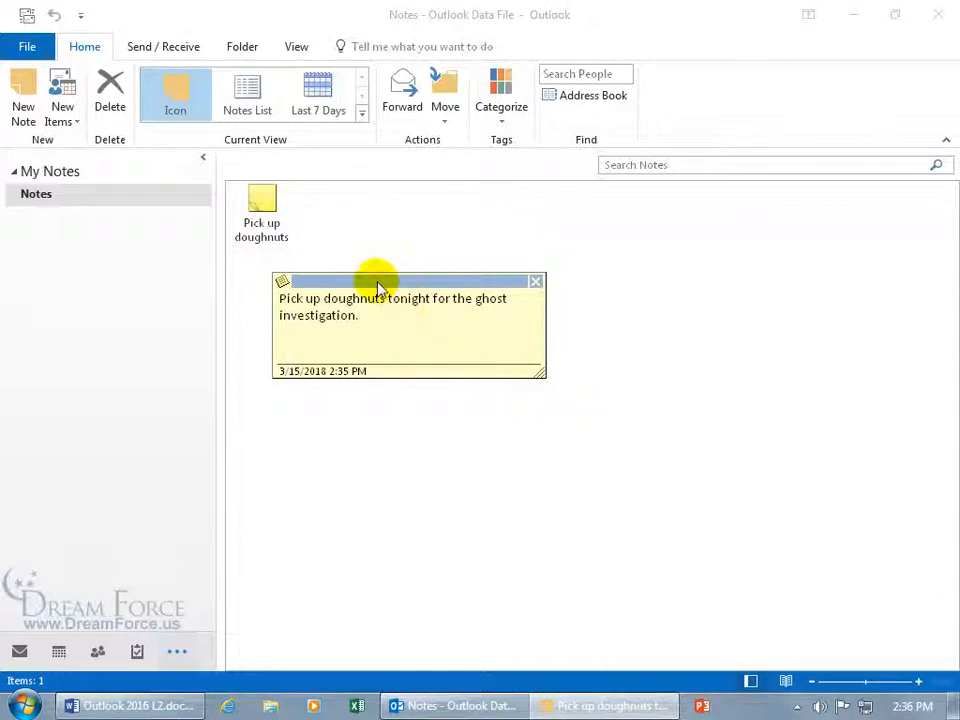
drag(385, 287, 437, 202)
click(589, 197)
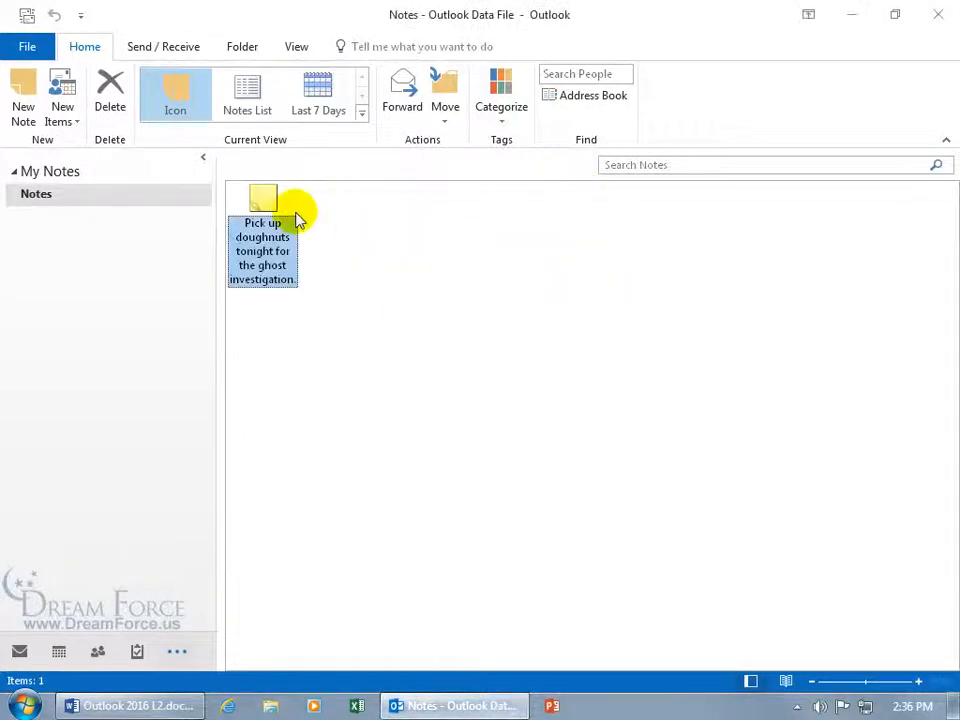
Reopen the doughnuts note, set Save As type to Text Only (*.txt), then cancel saving
double_click(262, 200)
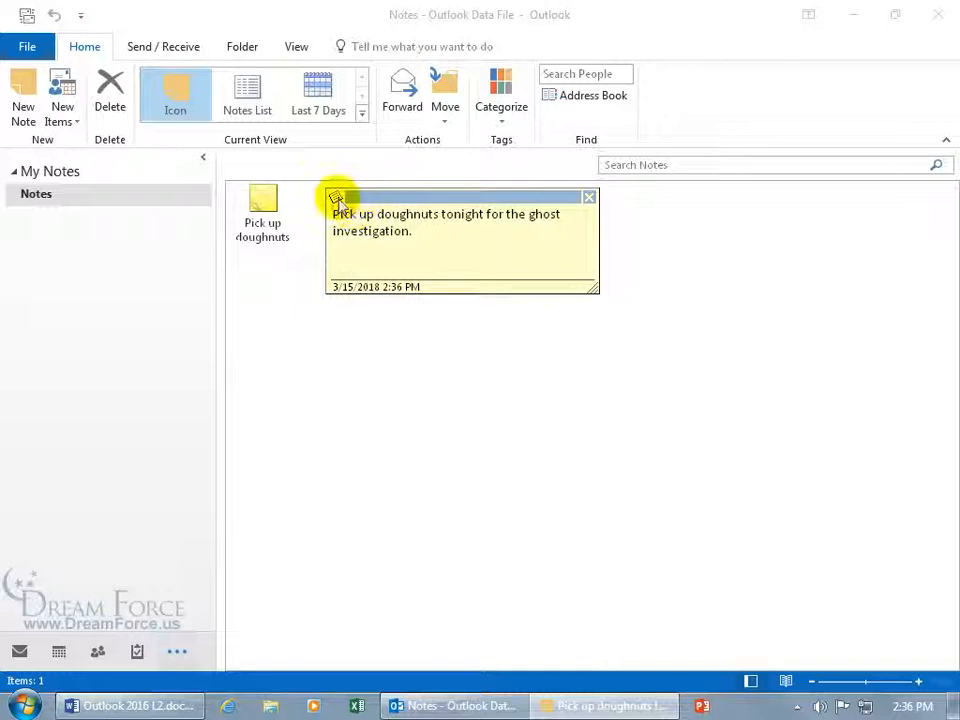
click(338, 200)
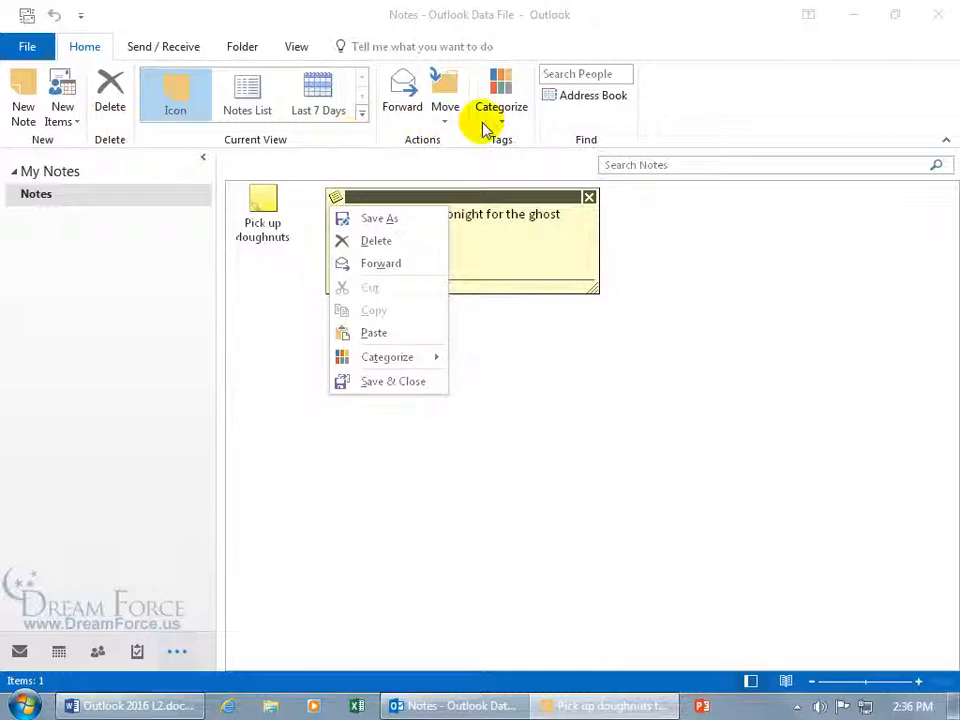
click(390, 222)
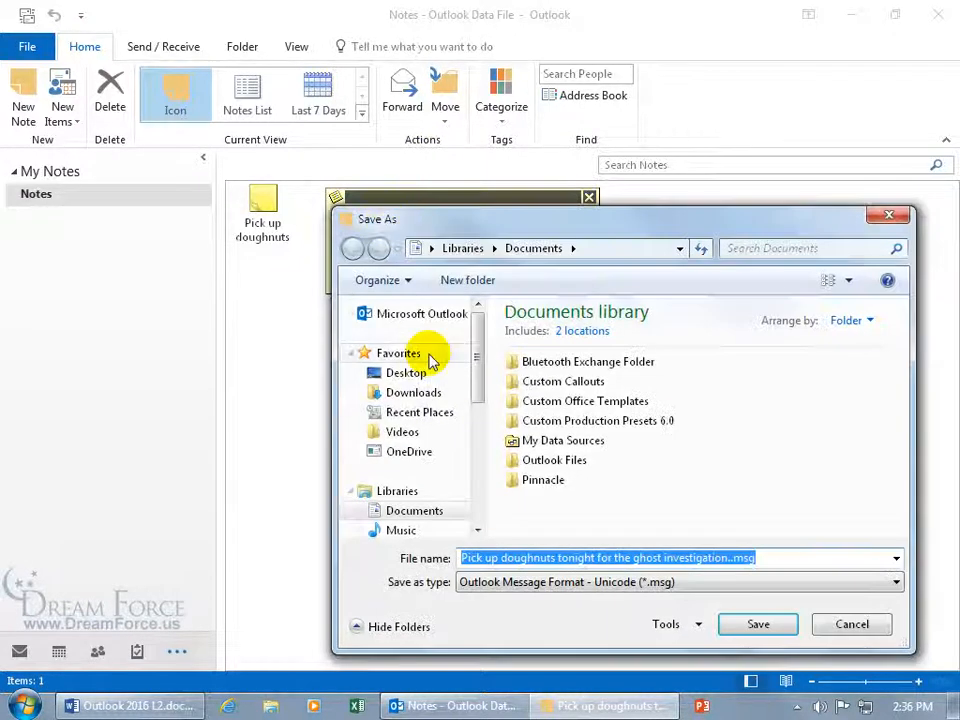
drag(554, 225, 418, 171)
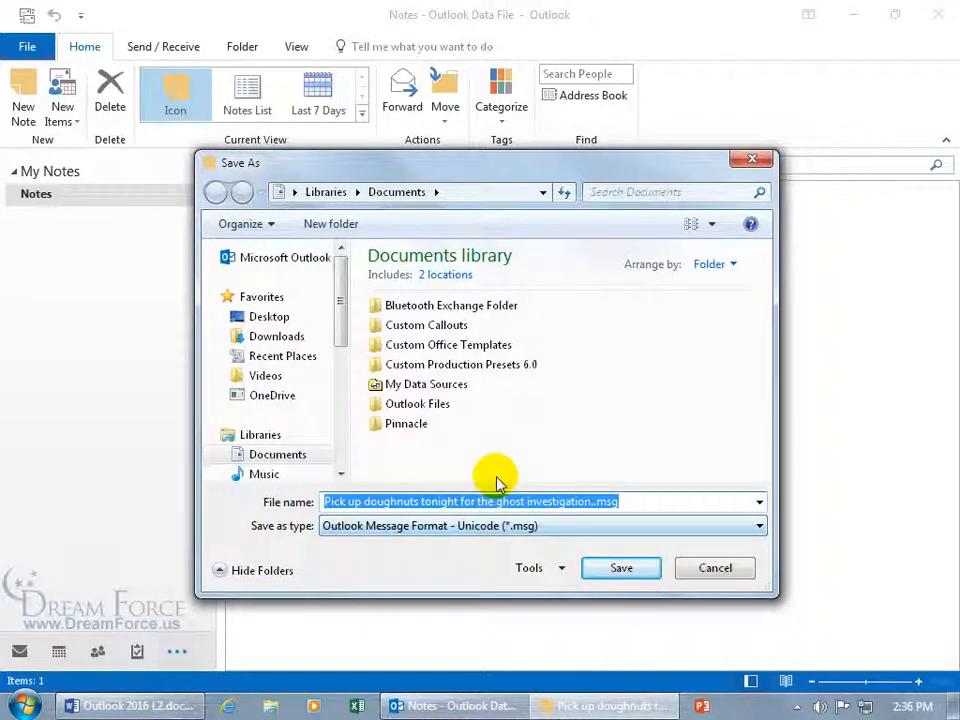
click(490, 533)
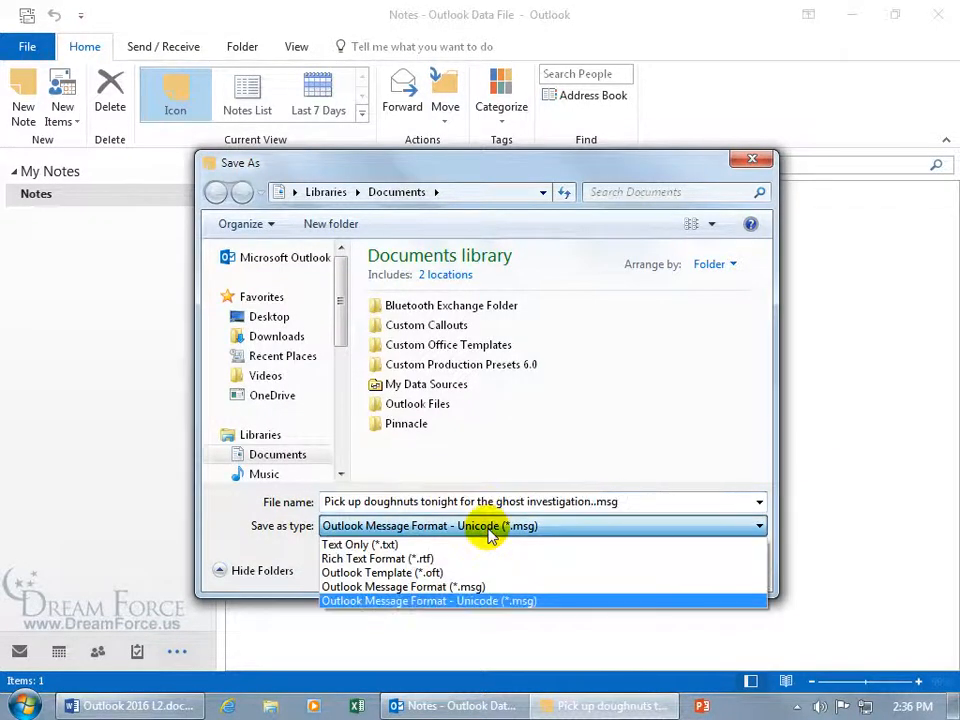
click(440, 546)
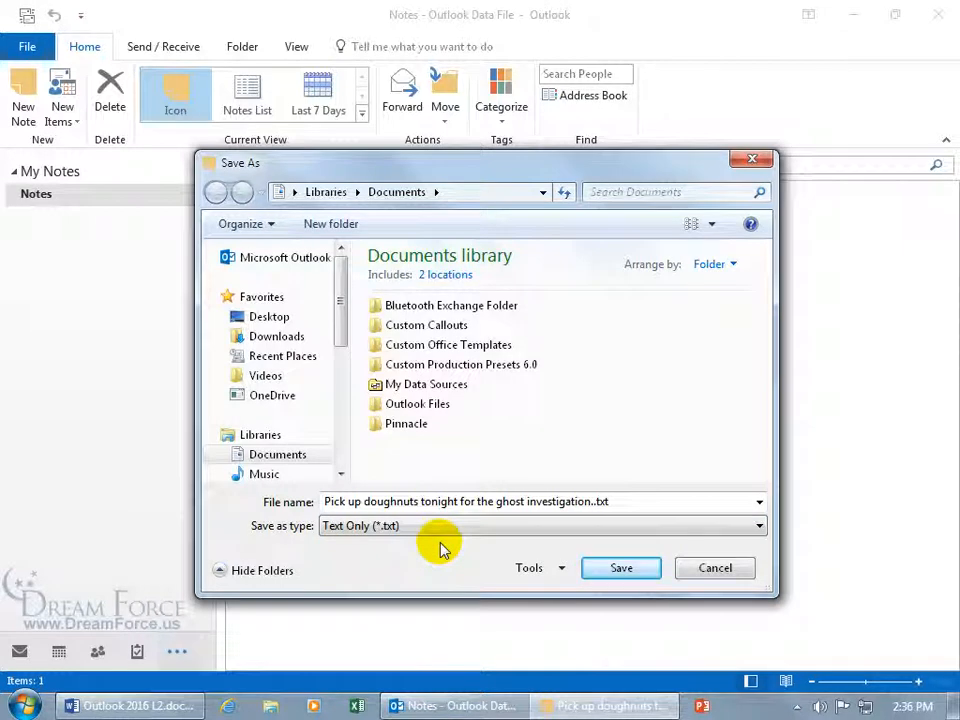
click(707, 568)
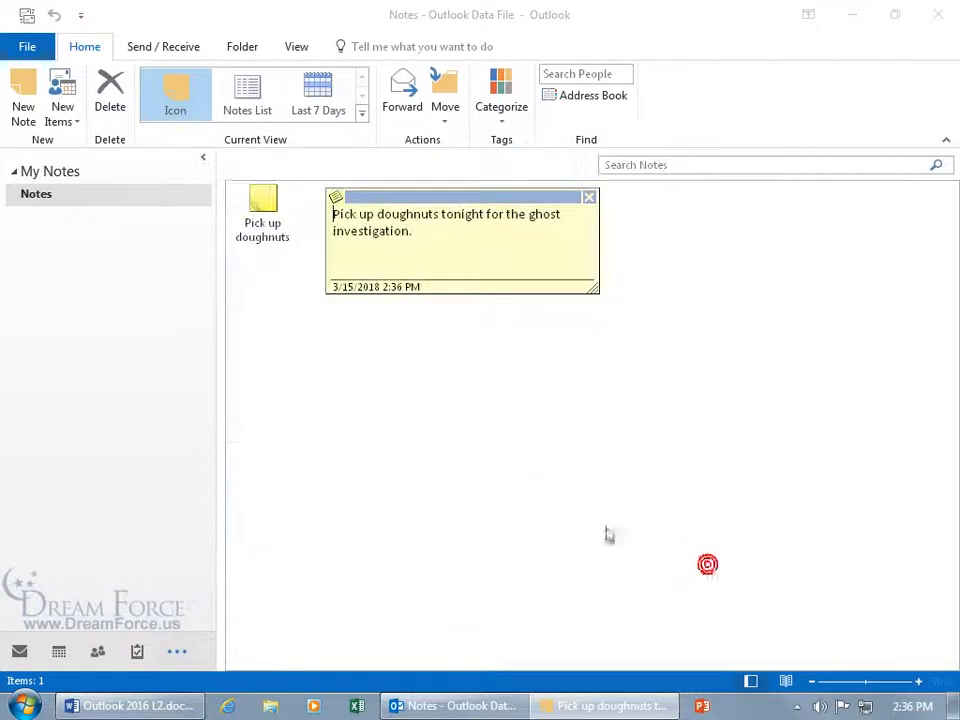
click(336, 197)
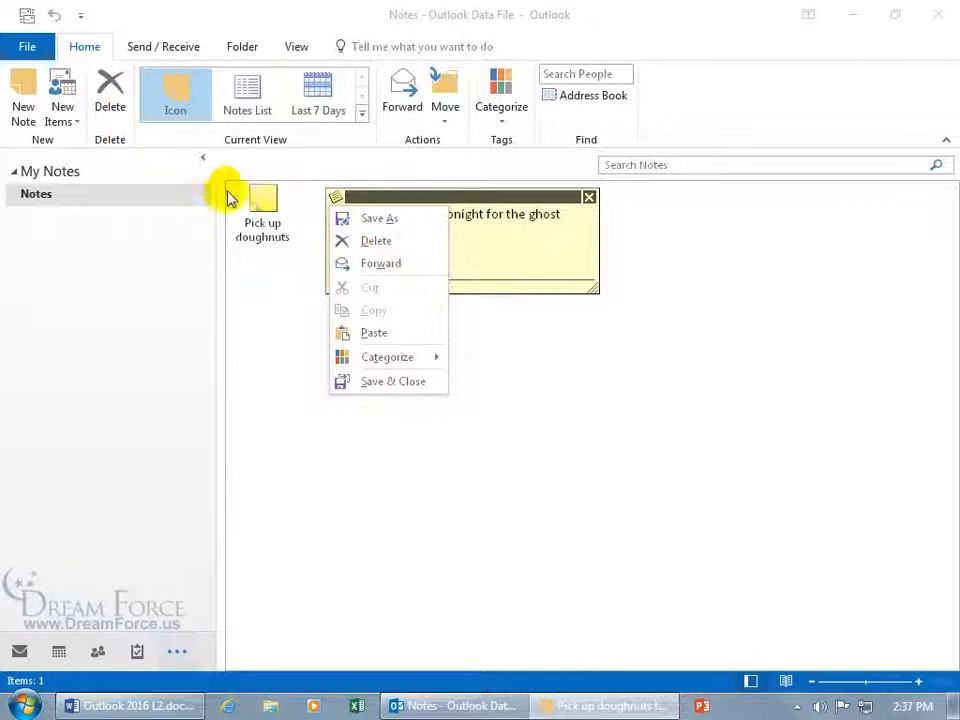
click(380, 266)
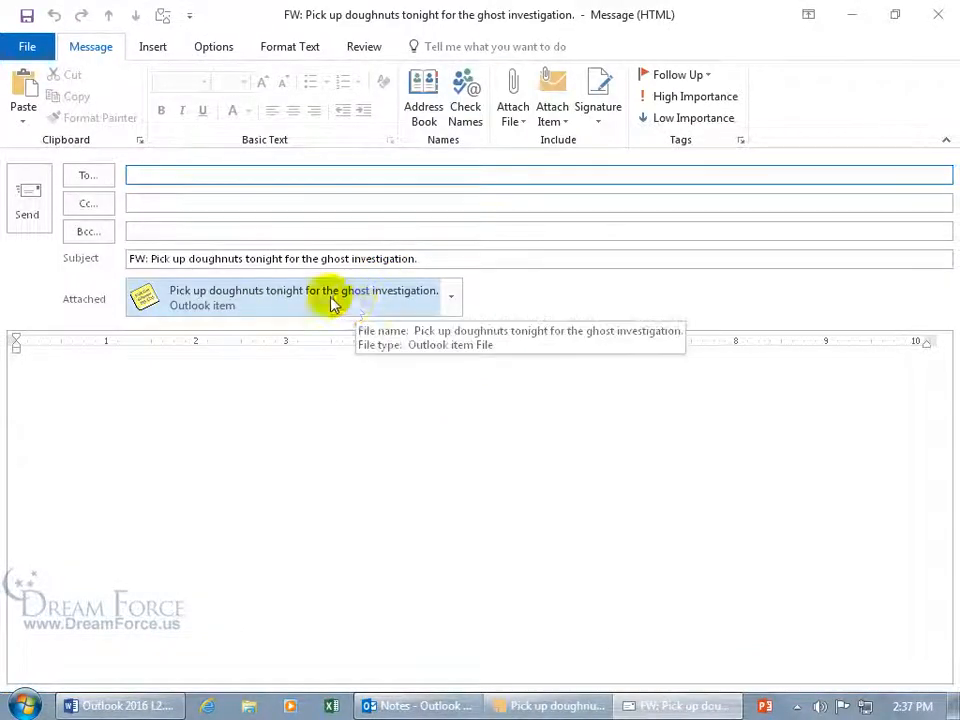
click(210, 260)
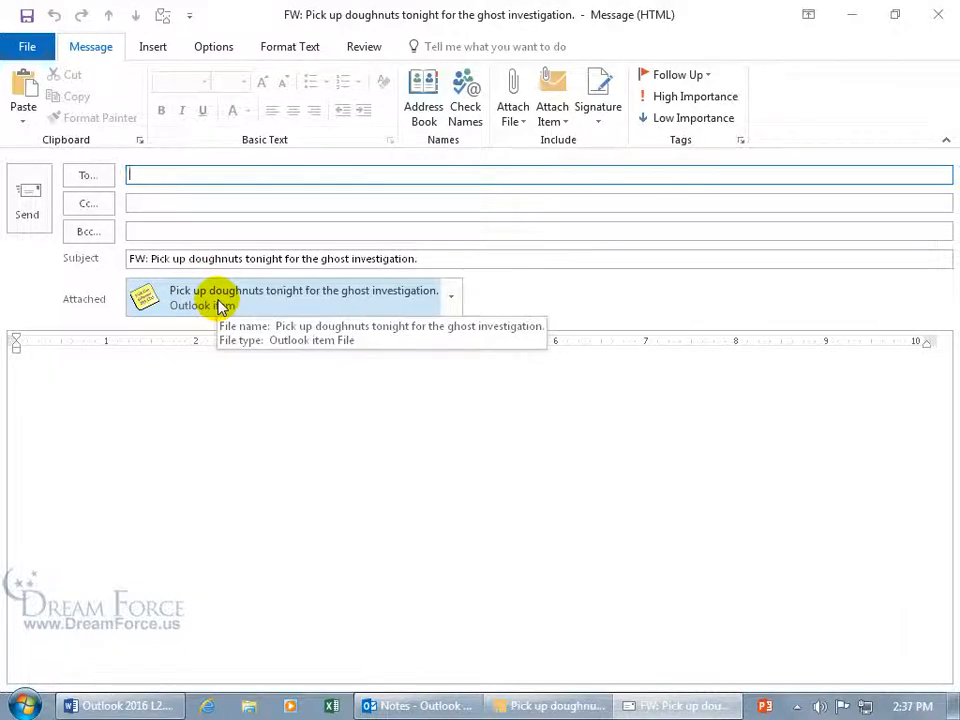
click(938, 14)
click(488, 408)
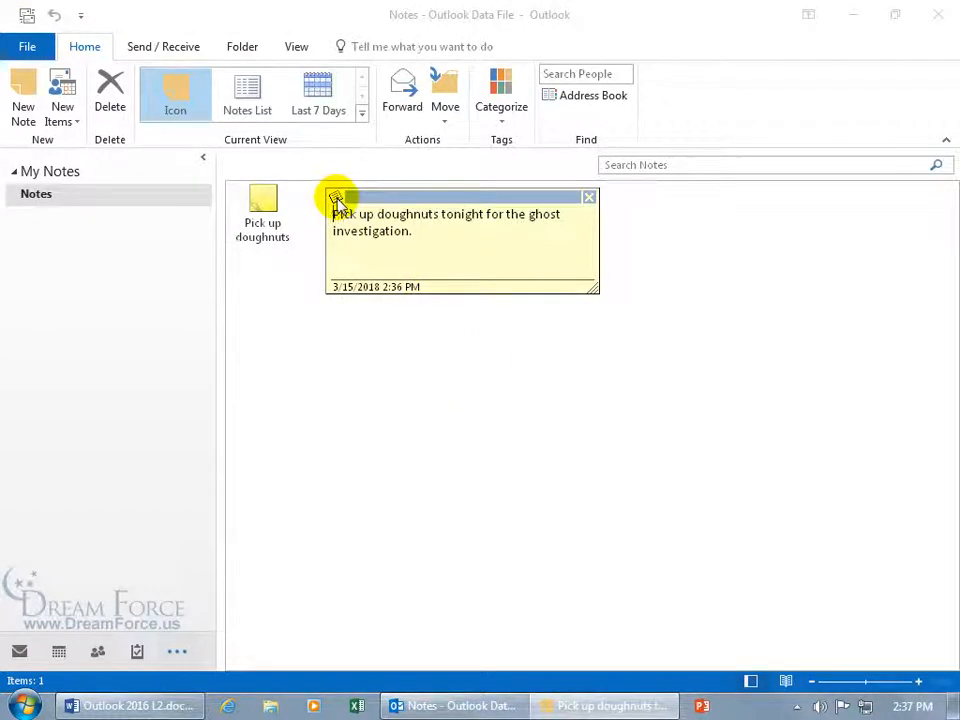
Assign the Ghost Hunt category to the doughnuts note, then close it
click(337, 198)
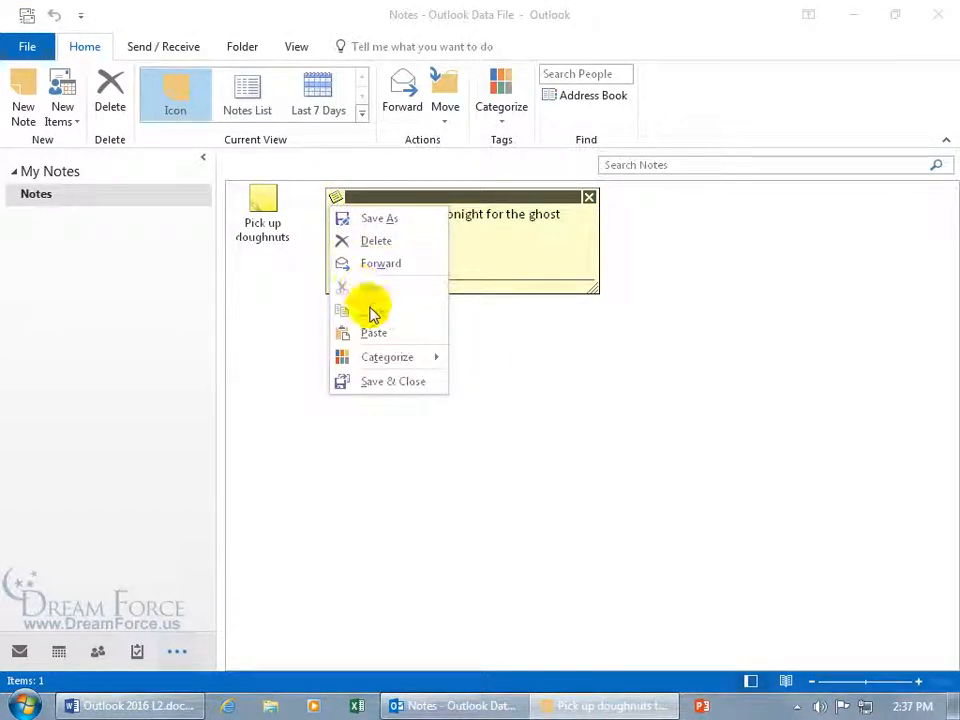
mouse_move(387, 364)
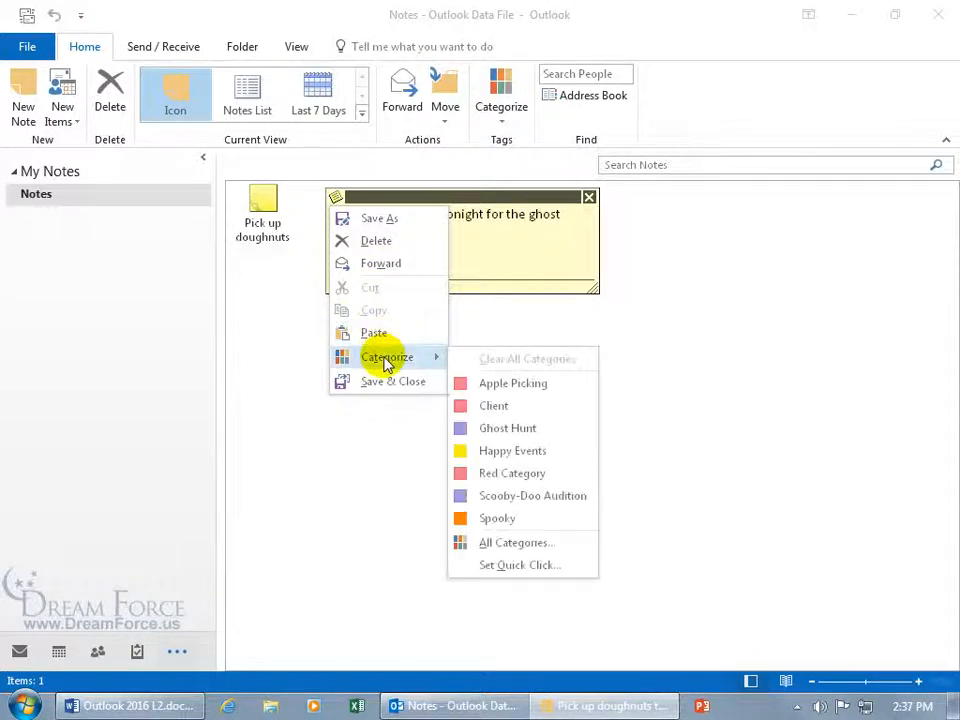
click(496, 428)
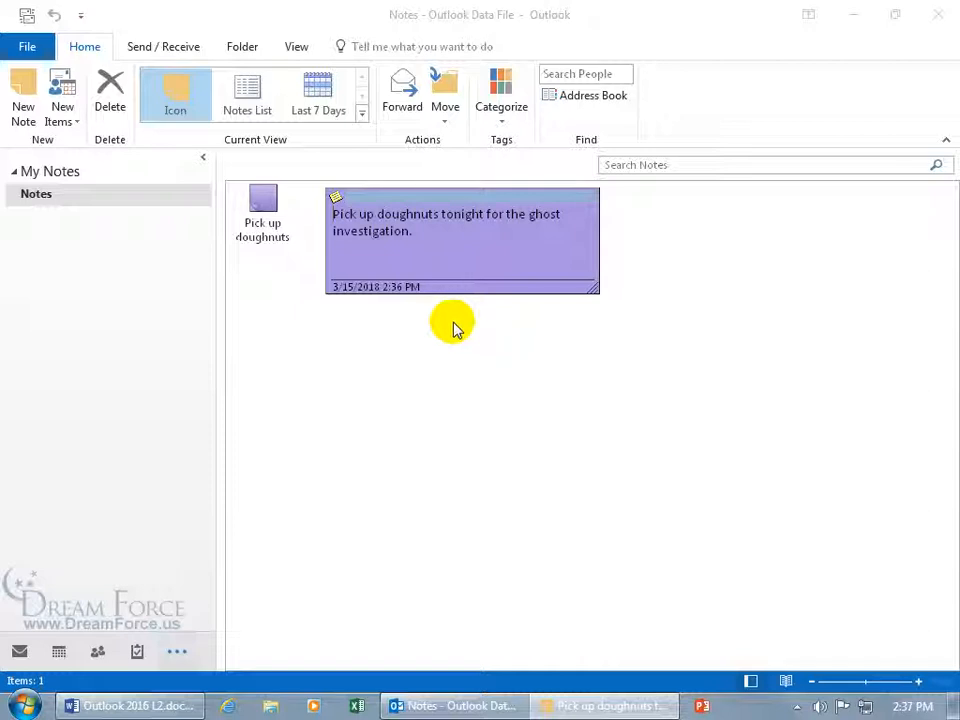
click(336, 197)
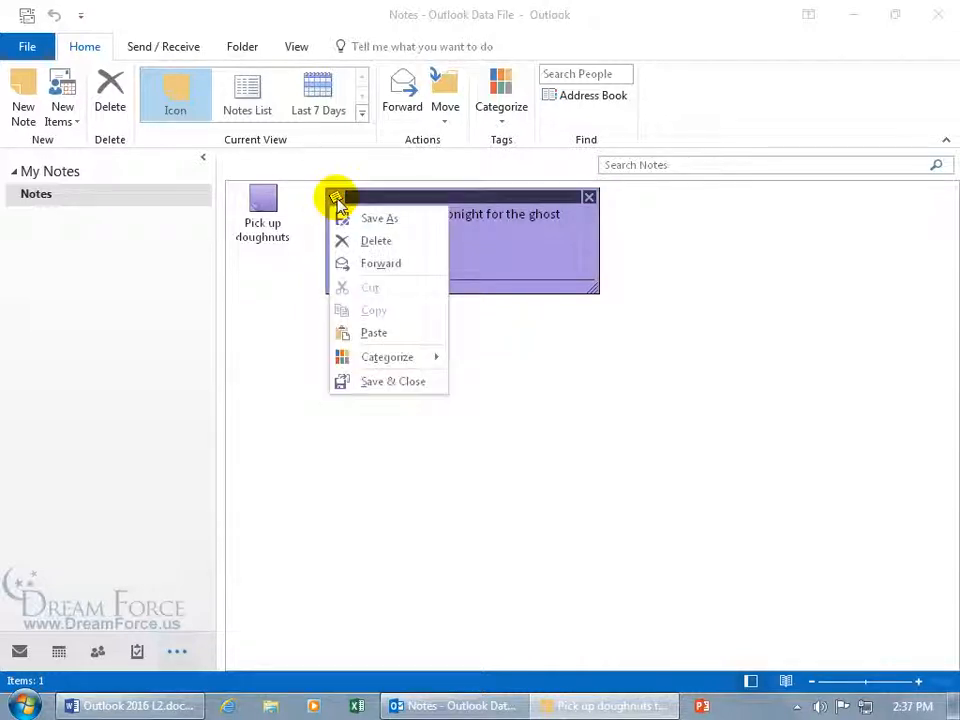
click(589, 198)
click(589, 197)
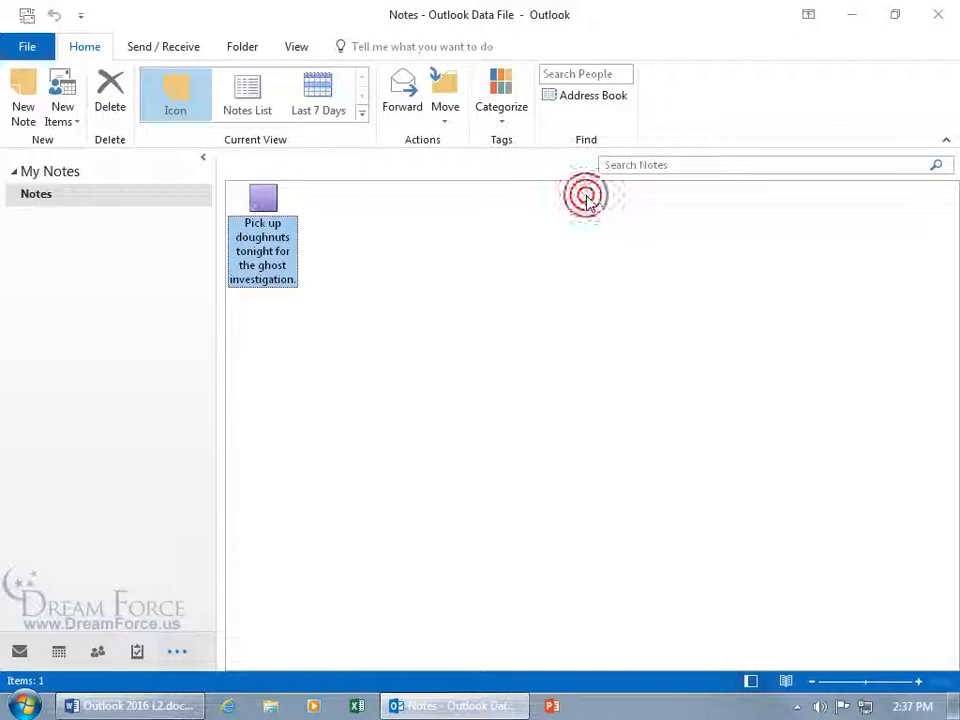
Create a 'more notes' note in the Ghost Hunt category and close it
double_click(369, 230)
text(more notes)
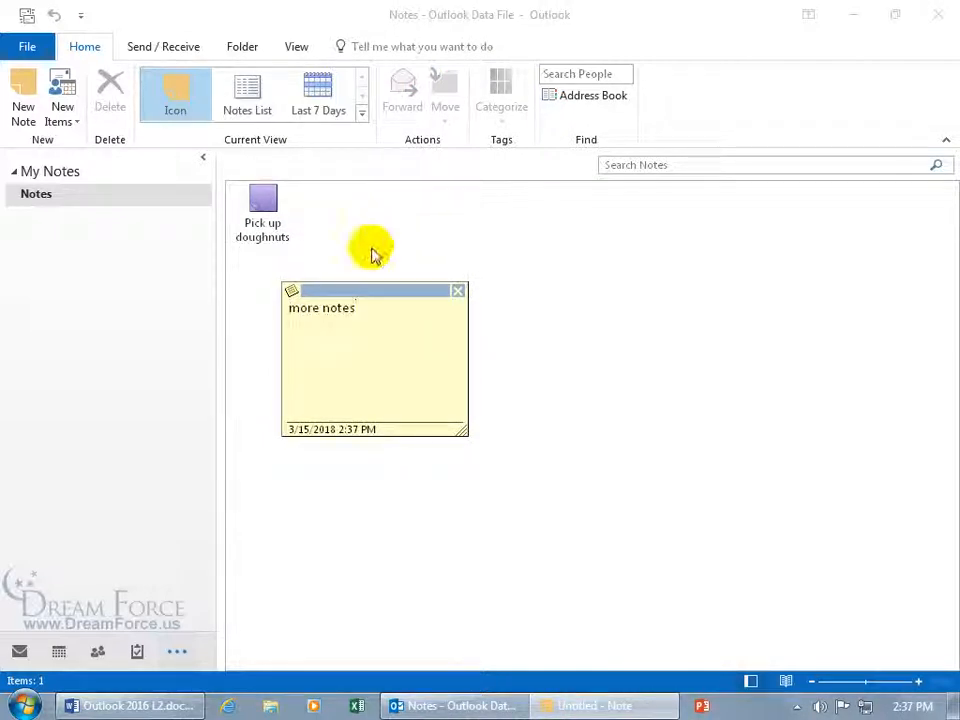
click(291, 291)
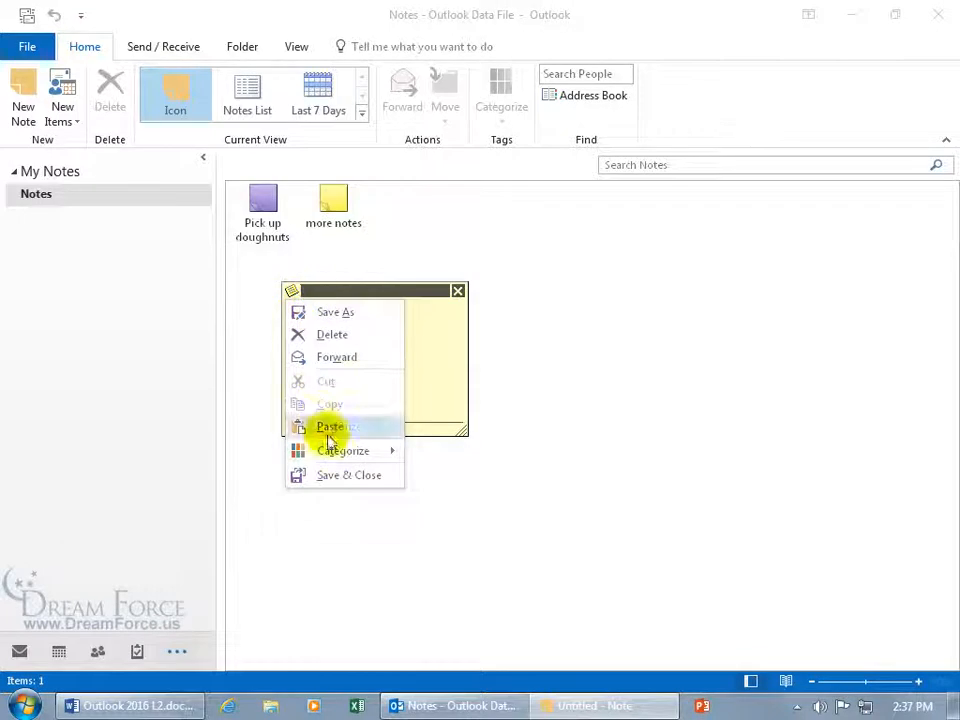
mouse_move(337, 453)
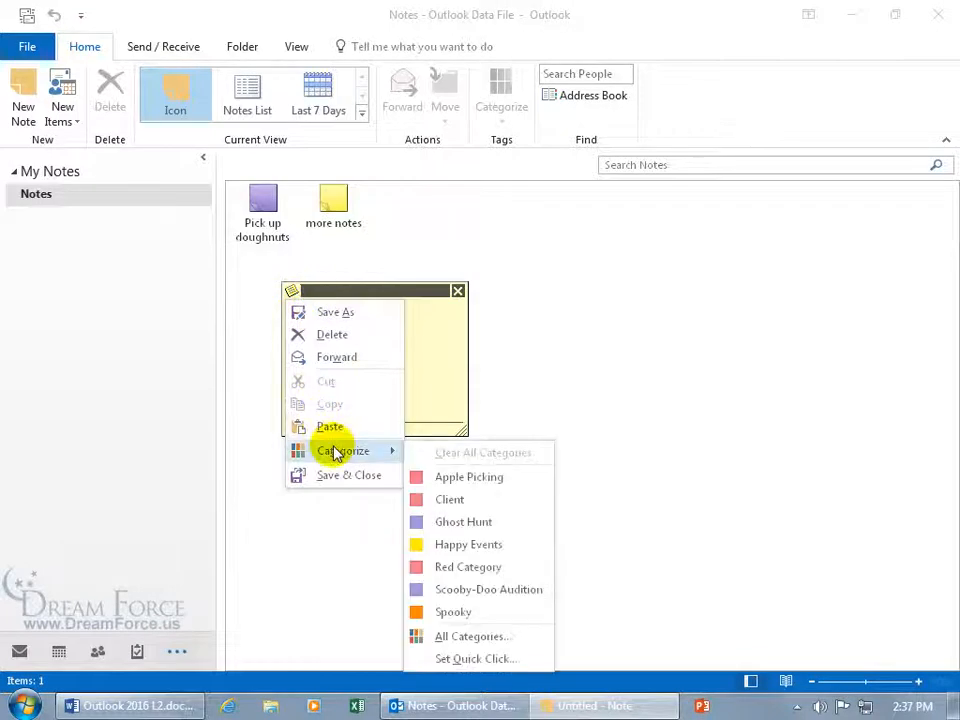
click(455, 522)
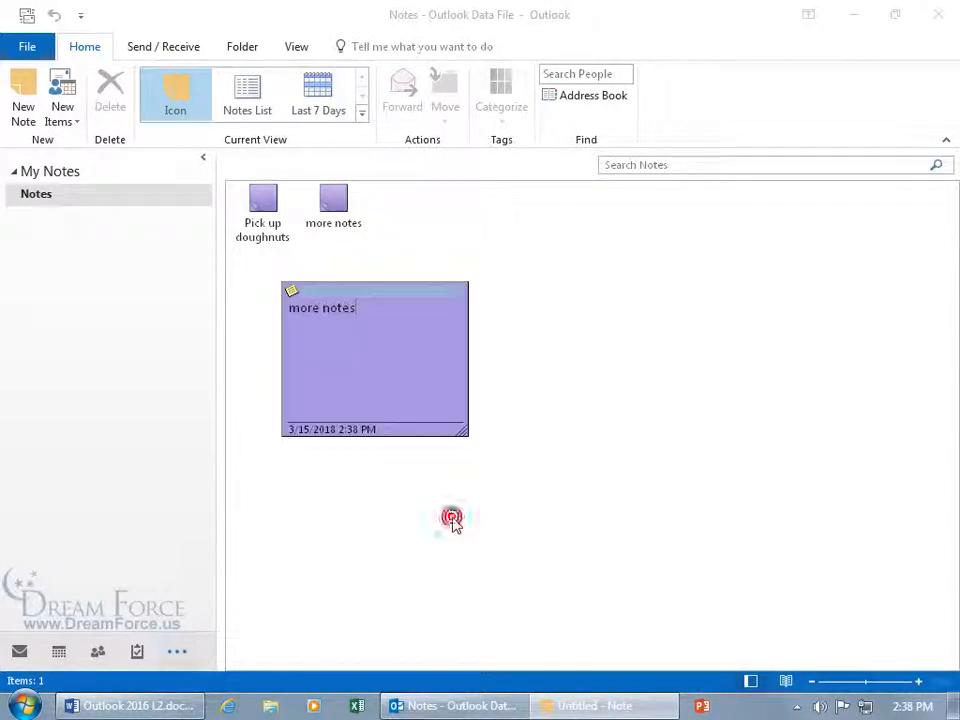
click(457, 290)
Create an 'additional notes' note in the Apple Picking category and close it
double_click(406, 268)
text(additional notes)
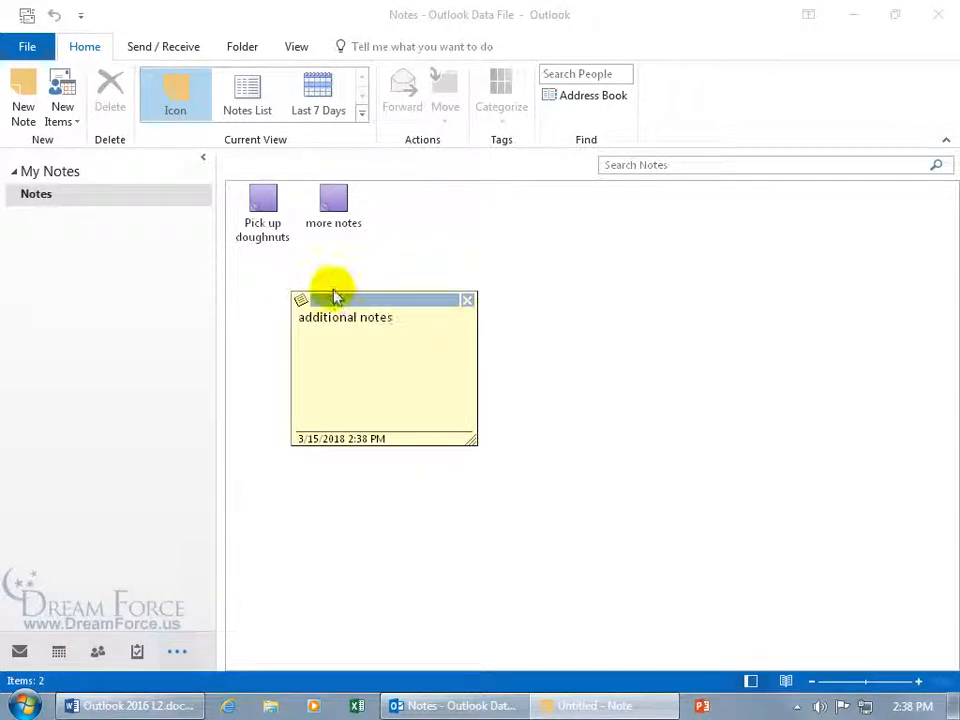
click(300, 300)
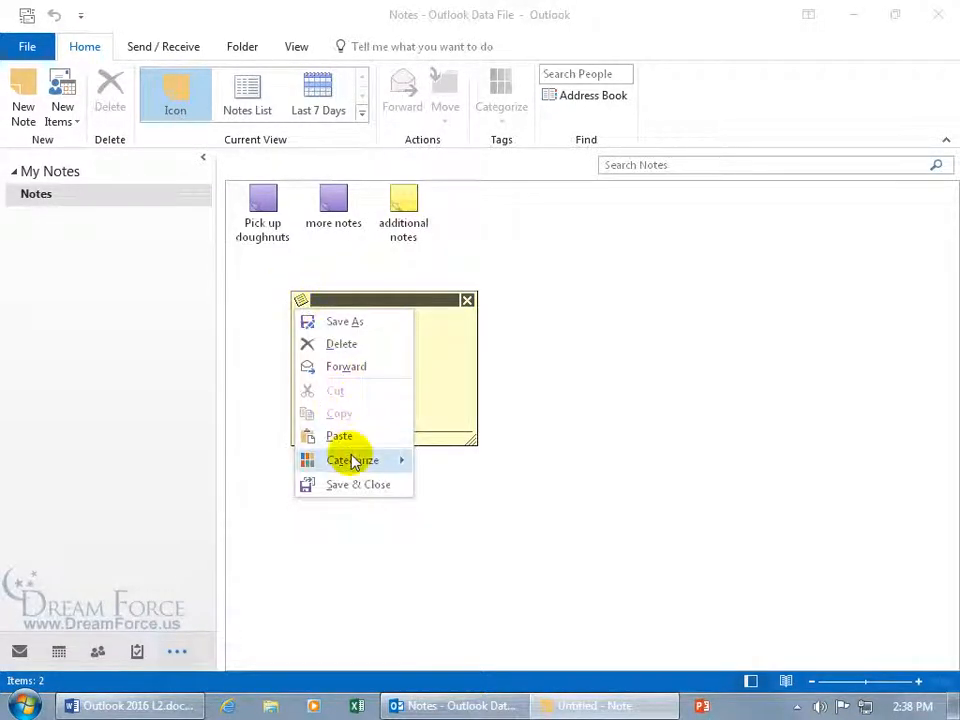
mouse_move(358, 460)
click(455, 487)
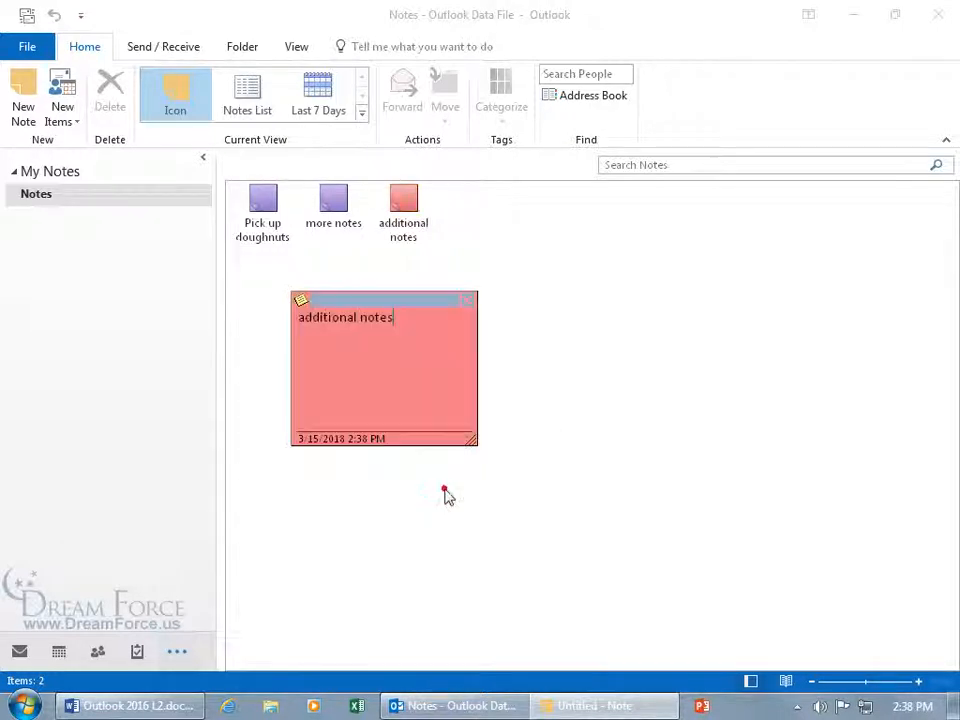
click(469, 302)
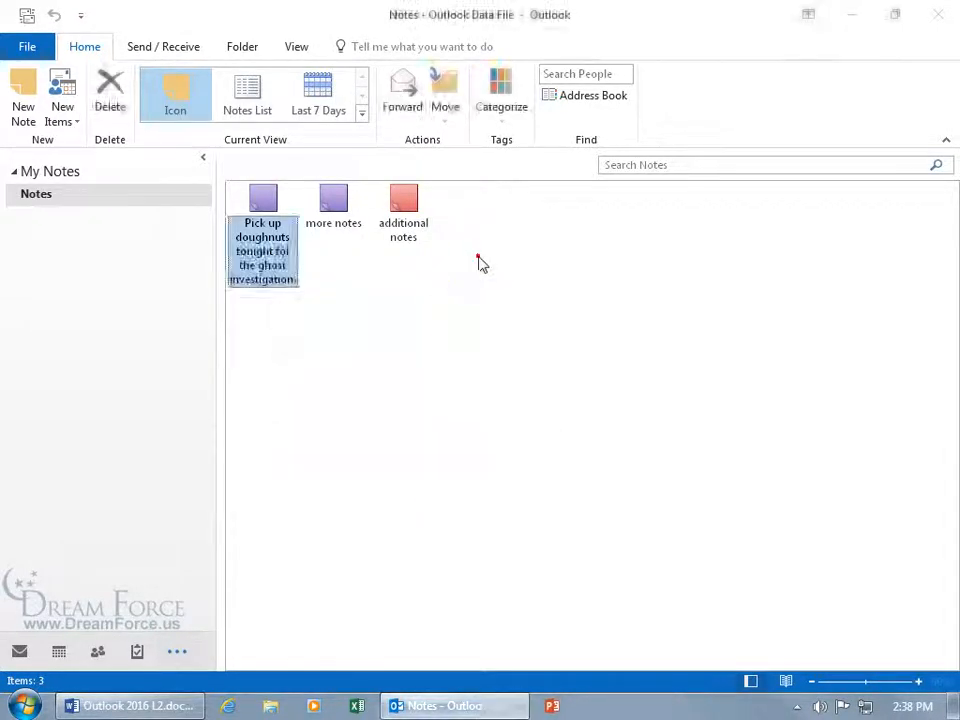
Start a third note reading 'one more'
double_click(480, 261)
text(one)
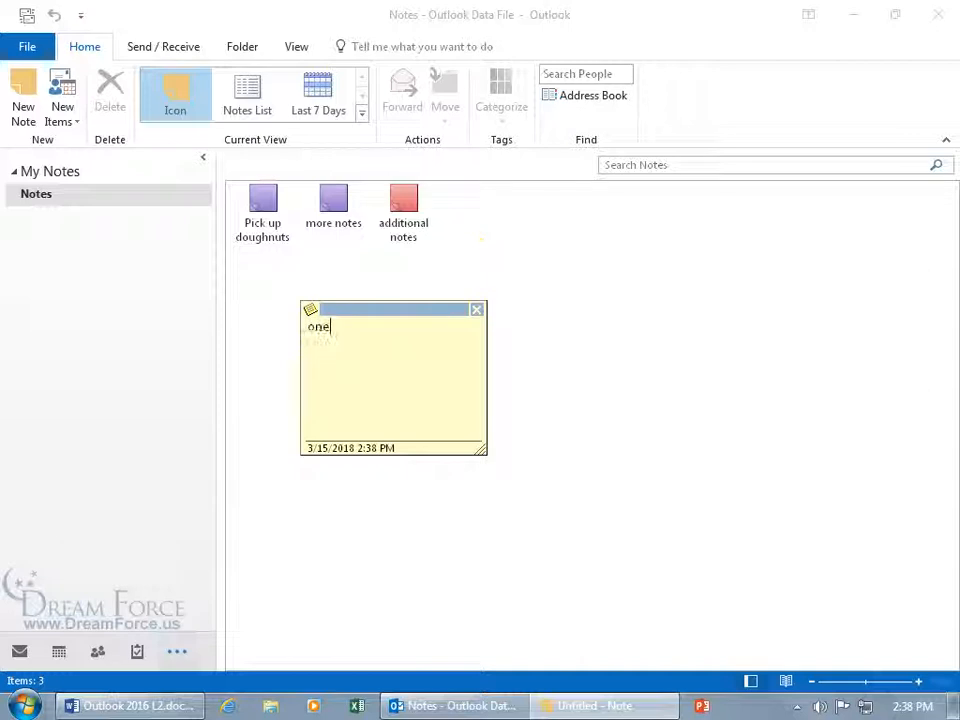
text( more)
click(311, 310)
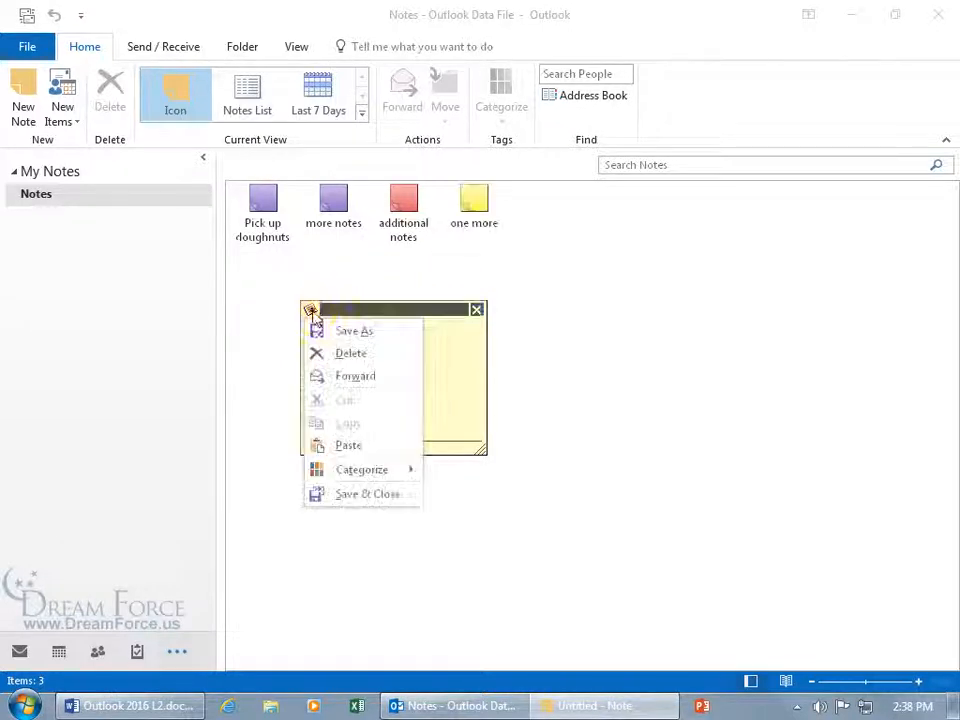
Tag 'one more' as Happy Events, then show notes as a list sorted by creation date
mouse_move(347, 470)
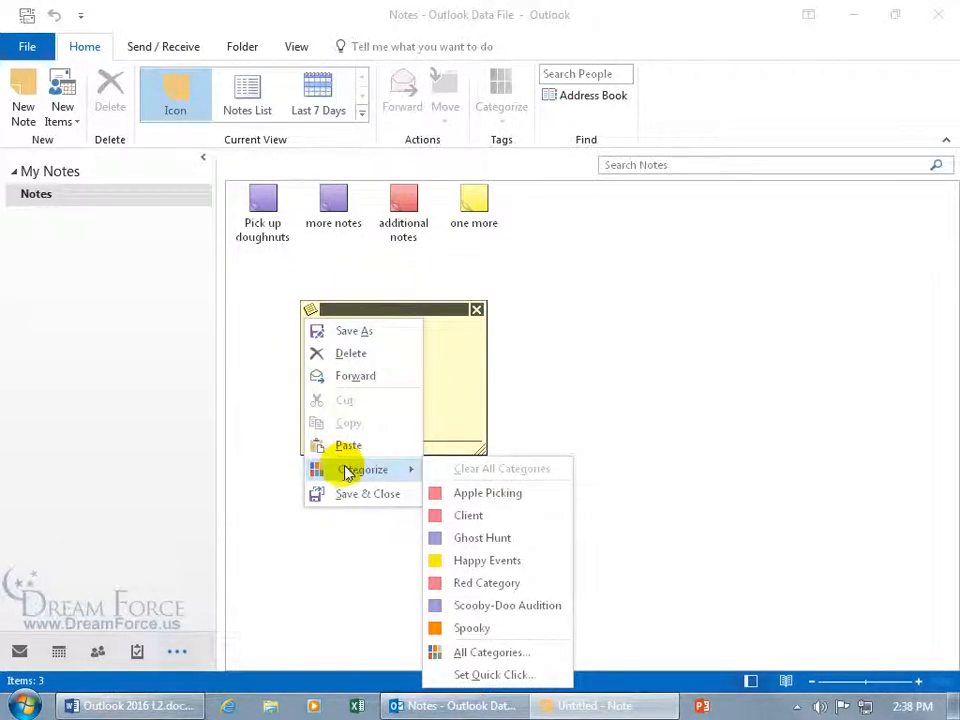
click(466, 561)
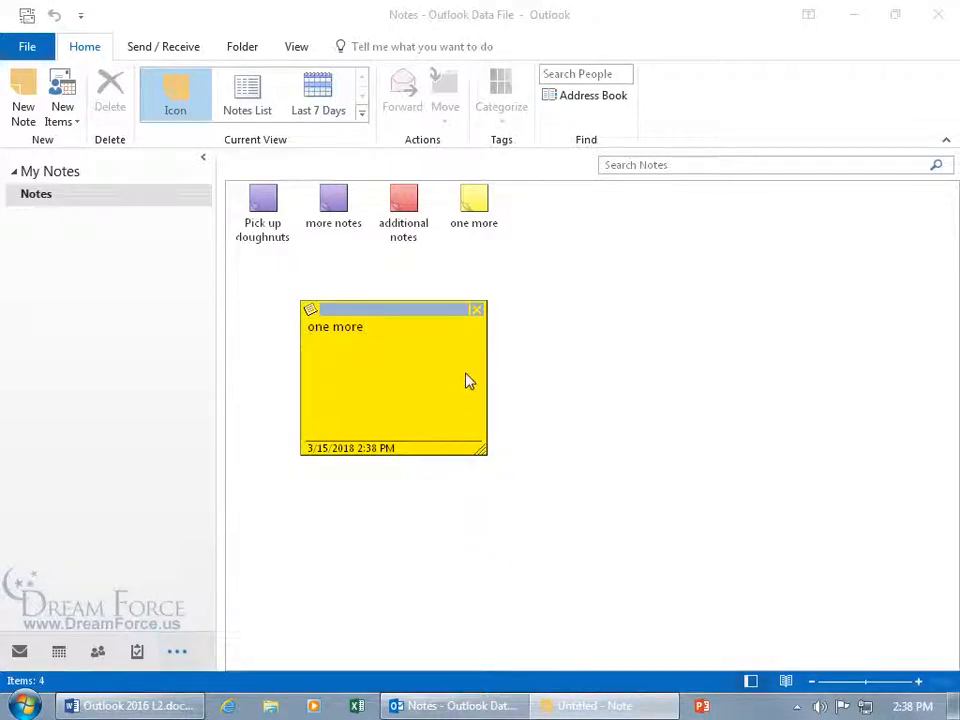
click(477, 311)
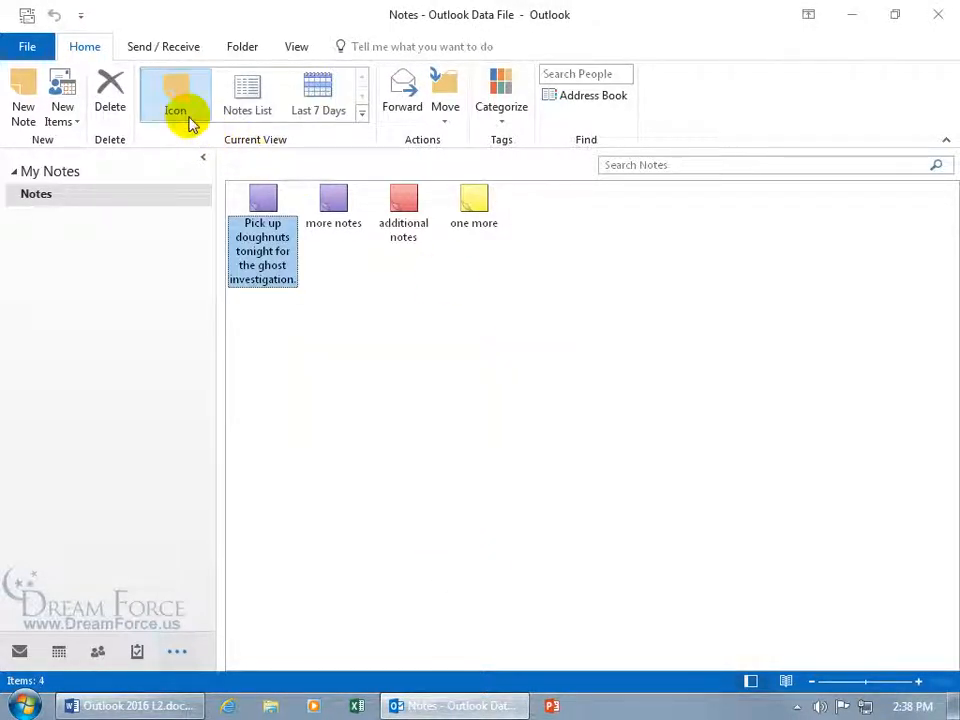
click(247, 116)
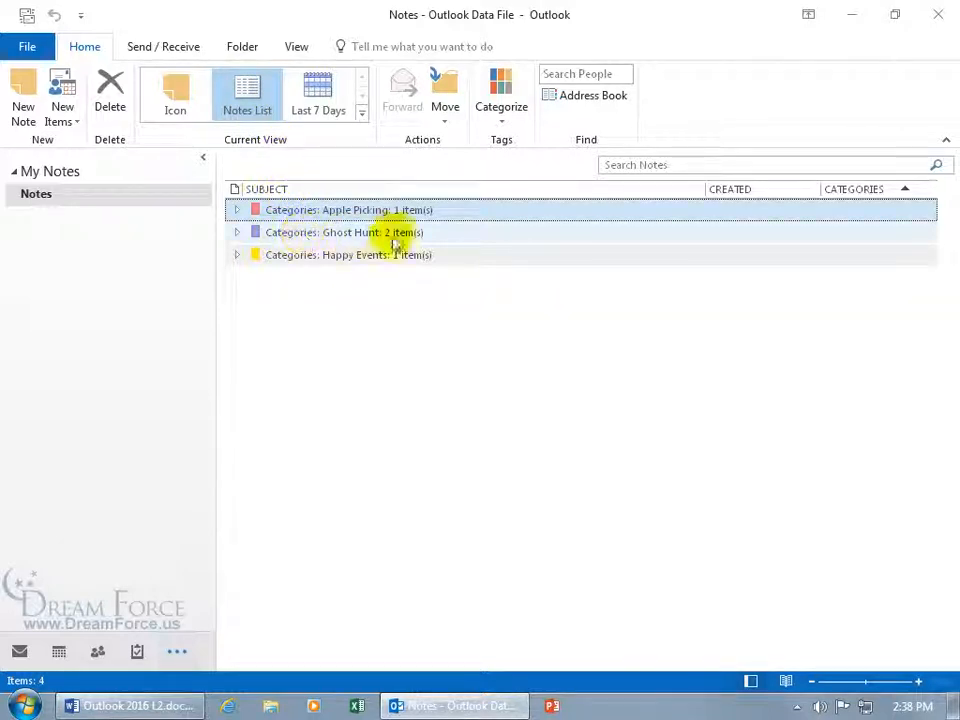
click(238, 233)
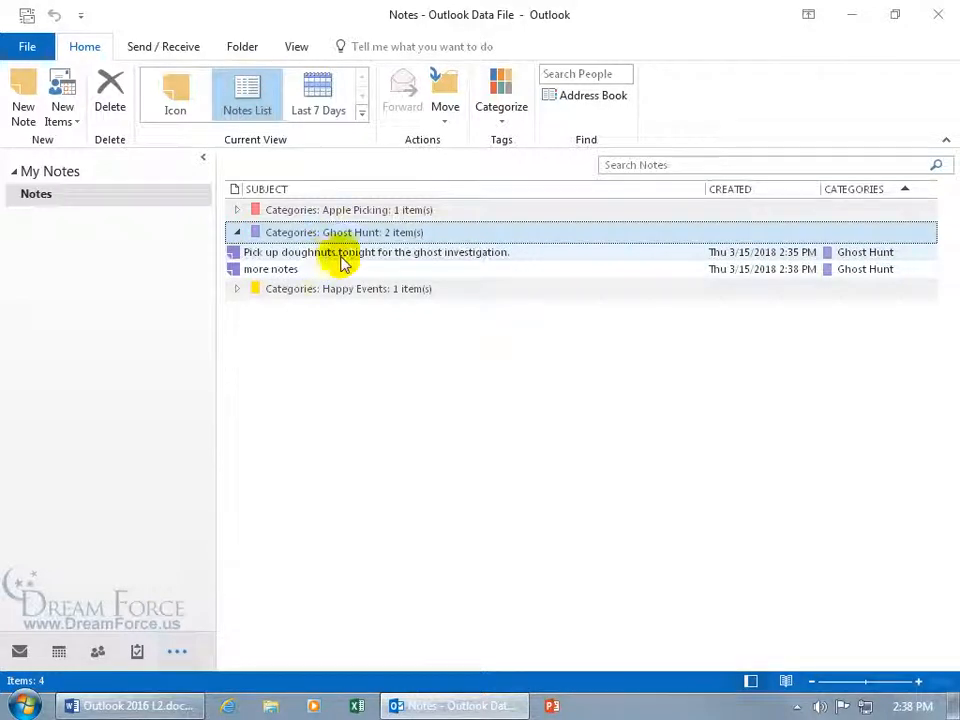
click(757, 190)
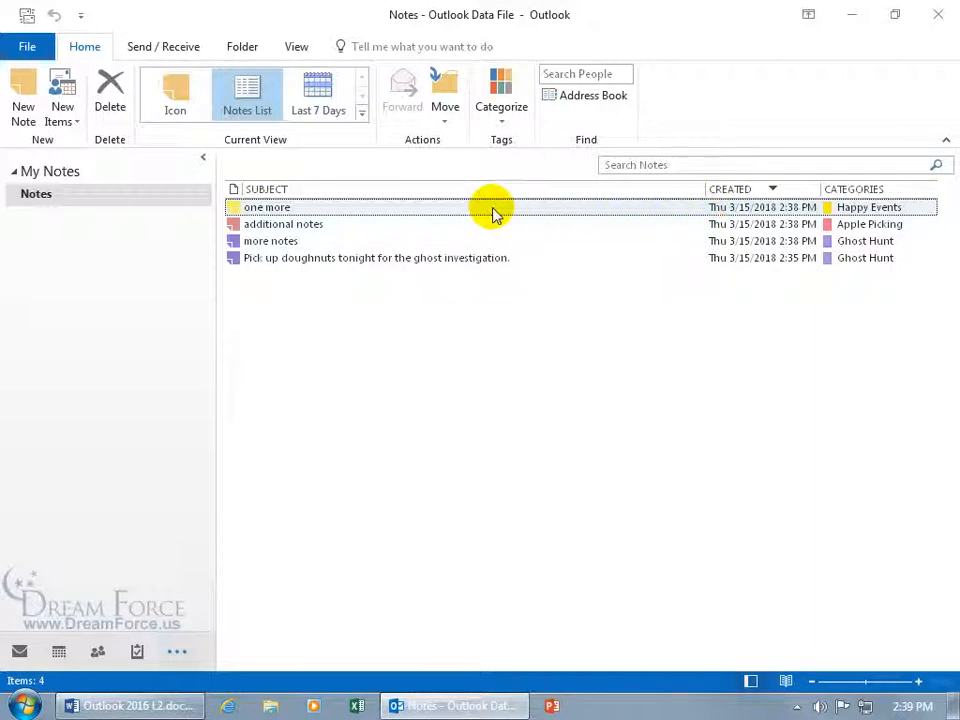
Change 'one more' to Ghost Hunt only and regroup the list by category
right_click(857, 214)
click(789, 291)
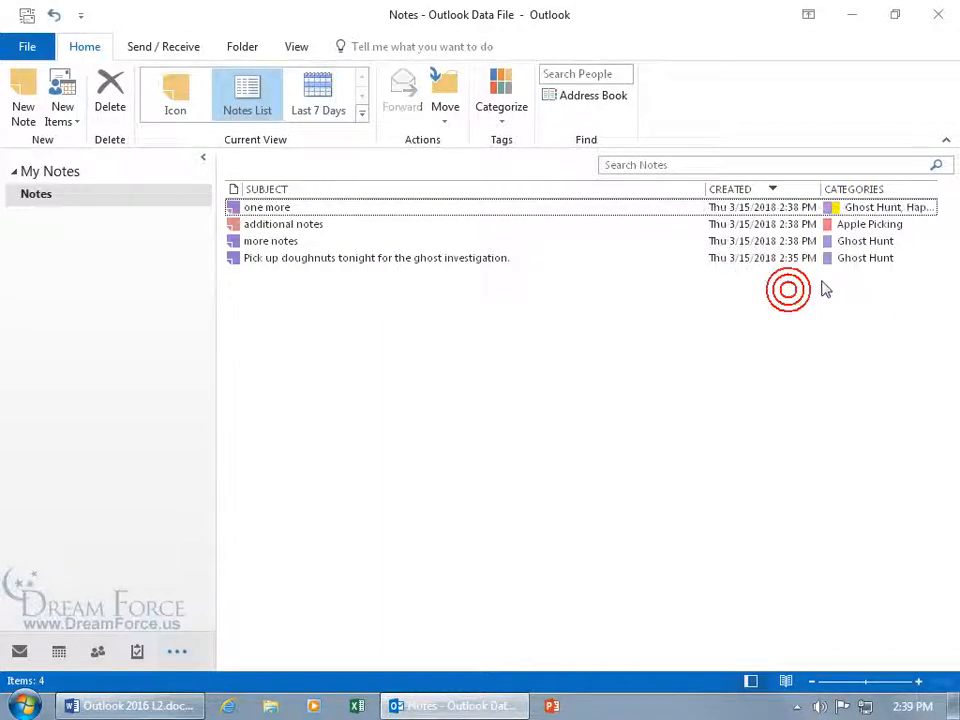
right_click(843, 214)
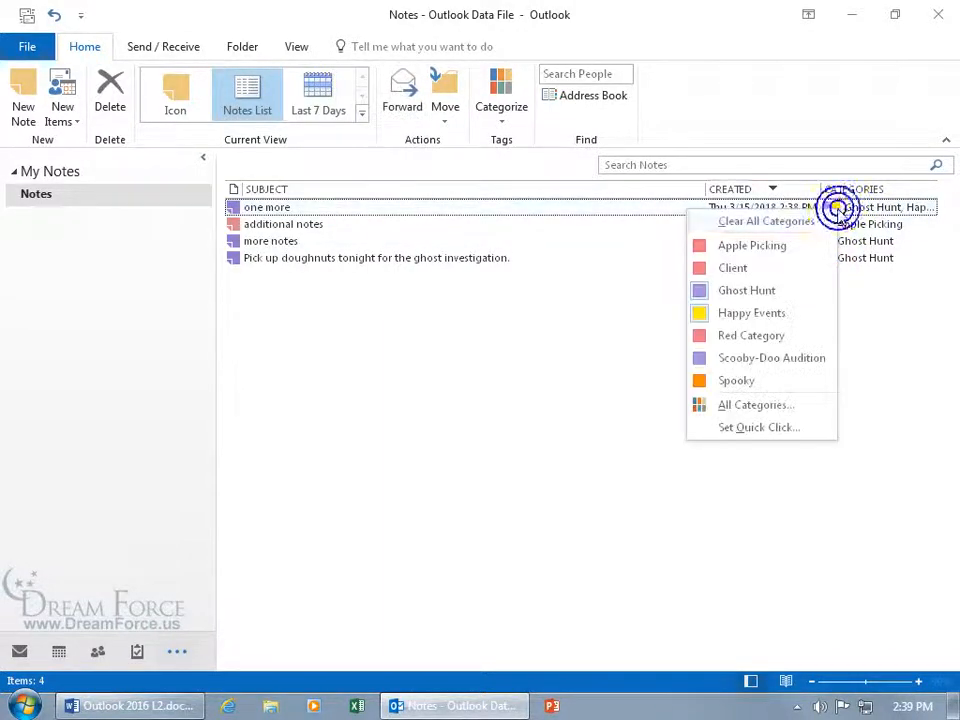
click(768, 311)
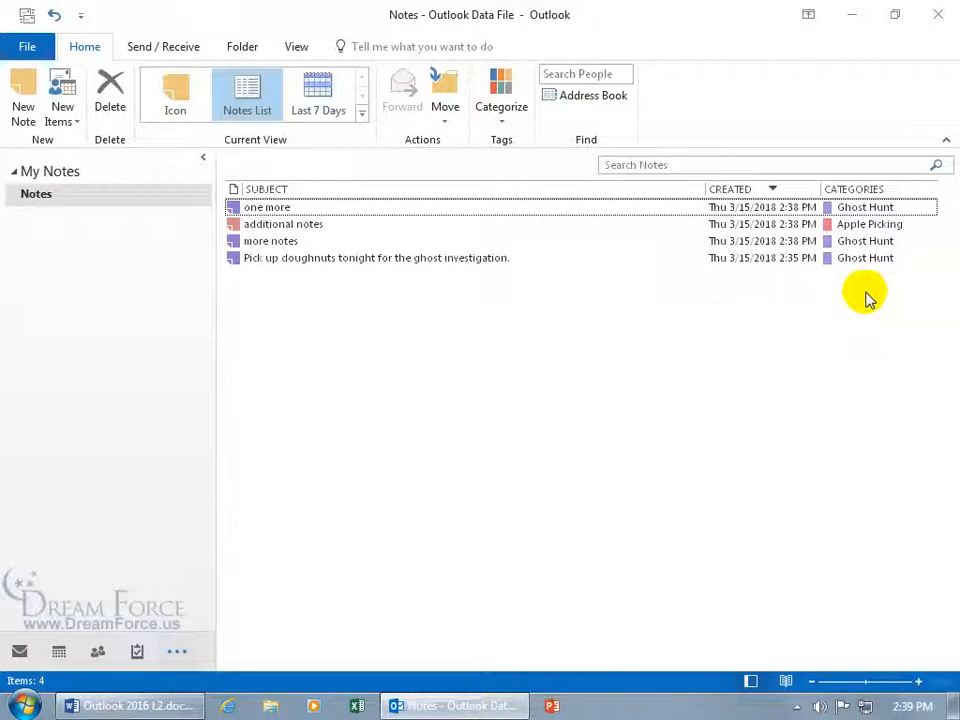
click(868, 190)
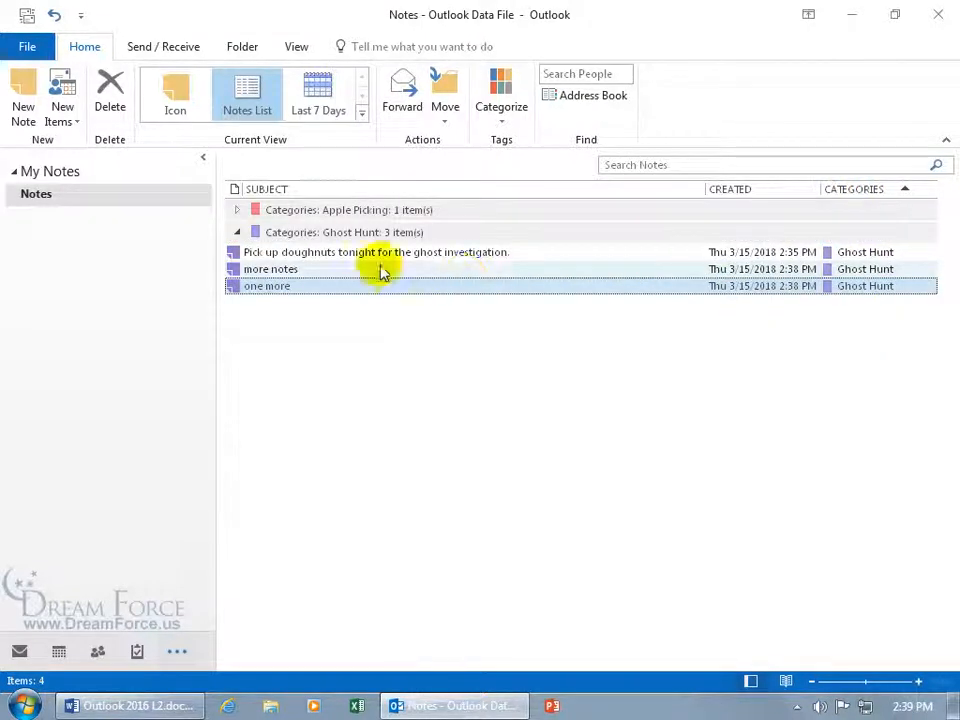
click(236, 210)
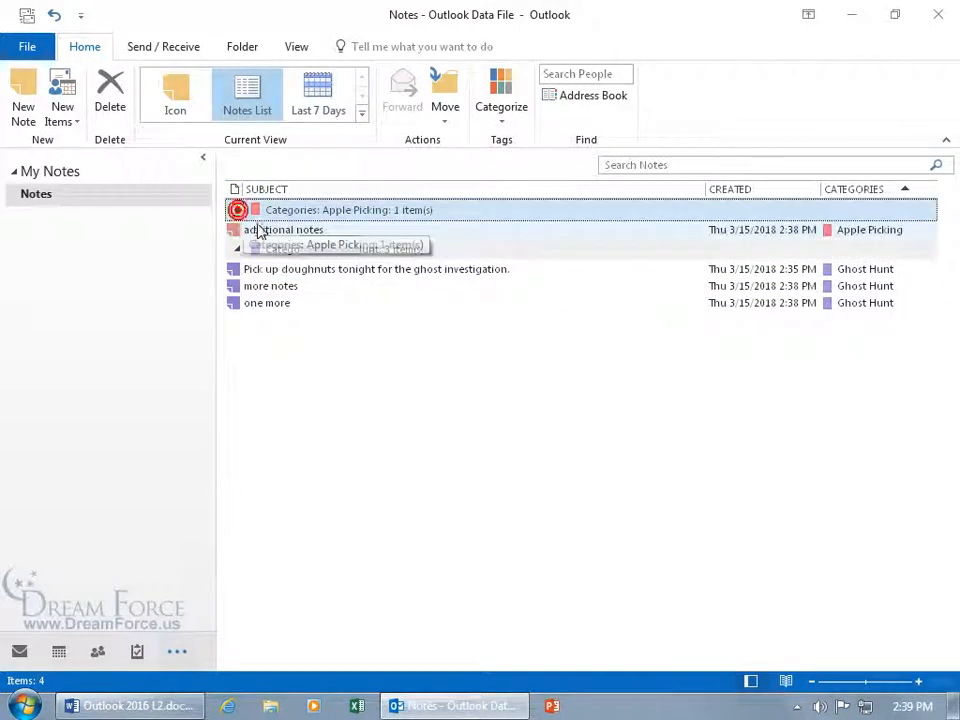
Restore Icon view for notes, go to the Inbox, and run Send/Receive All Folders
click(176, 102)
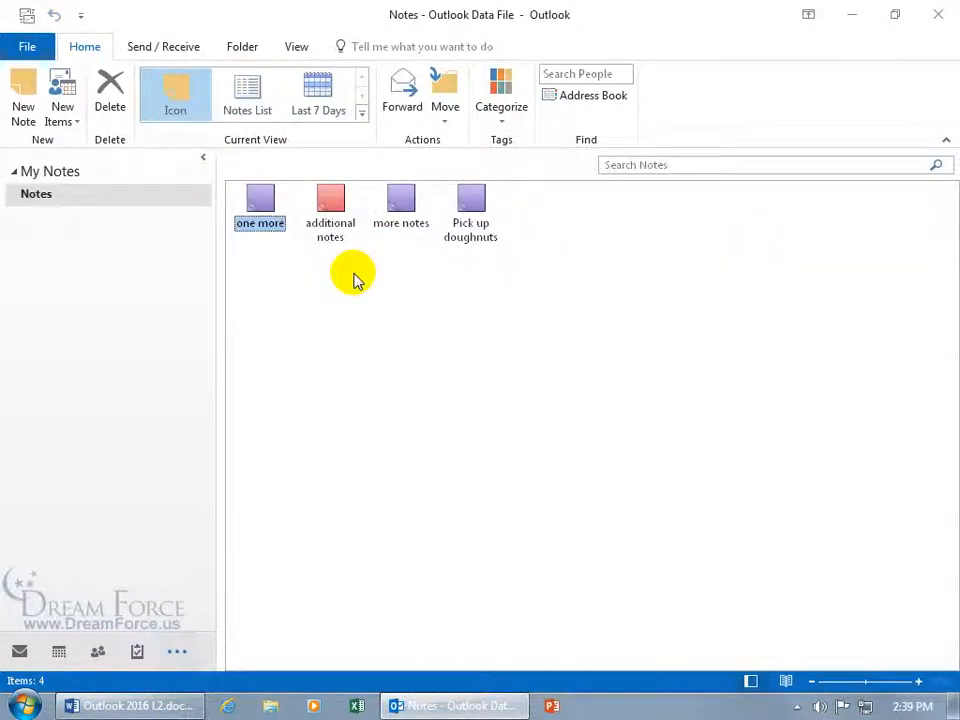
click(18, 651)
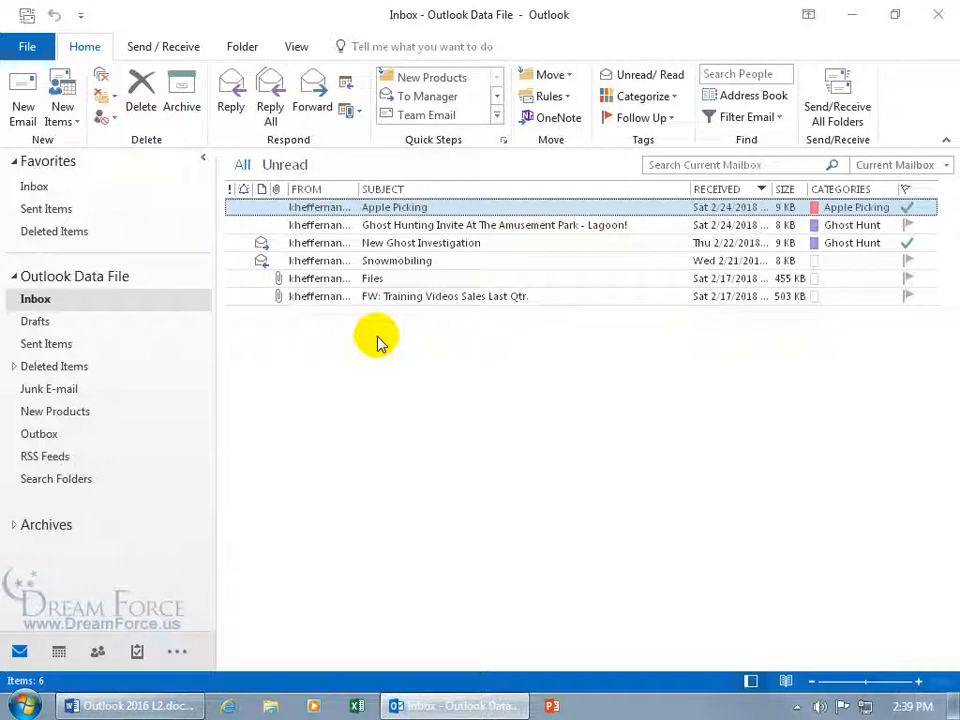
click(838, 112)
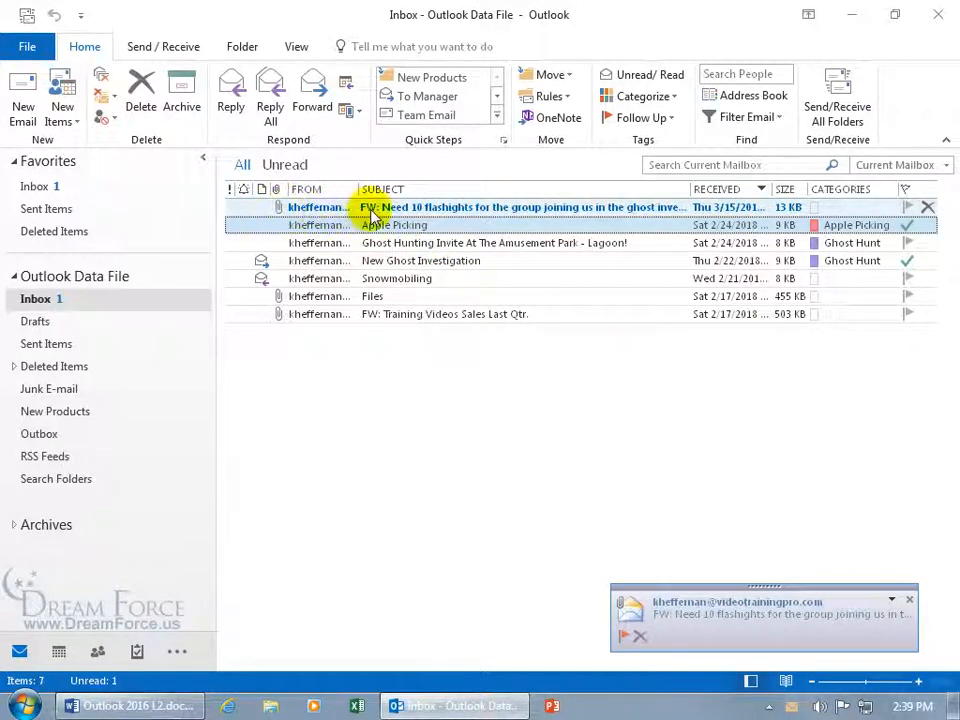
Open the forwarded flashlights message and start saving its attached note, then cancel
double_click(385, 208)
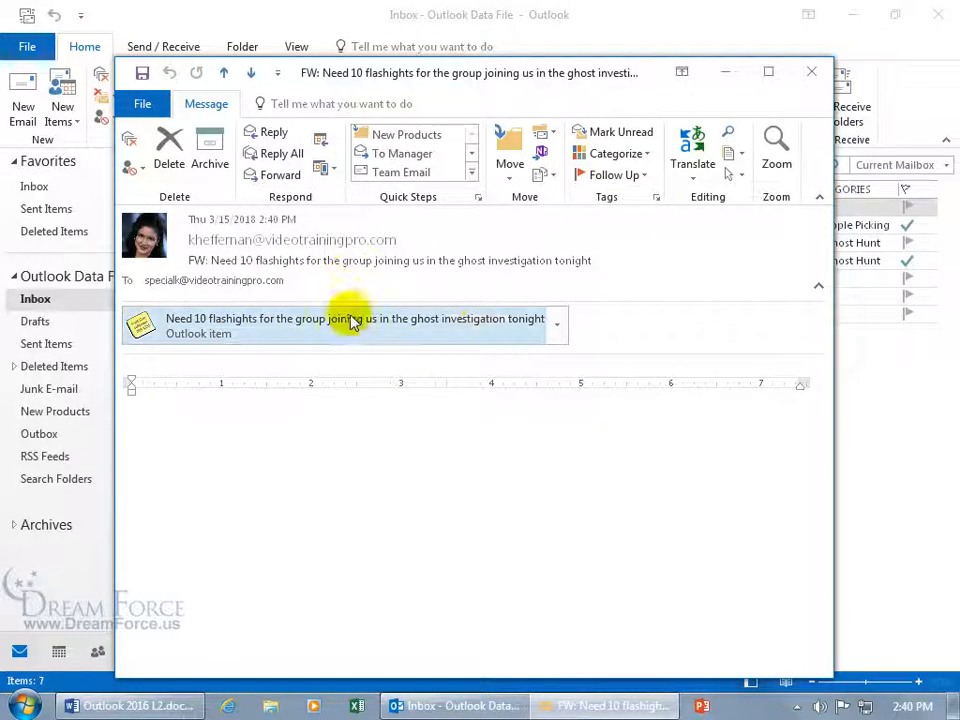
right_click(555, 327)
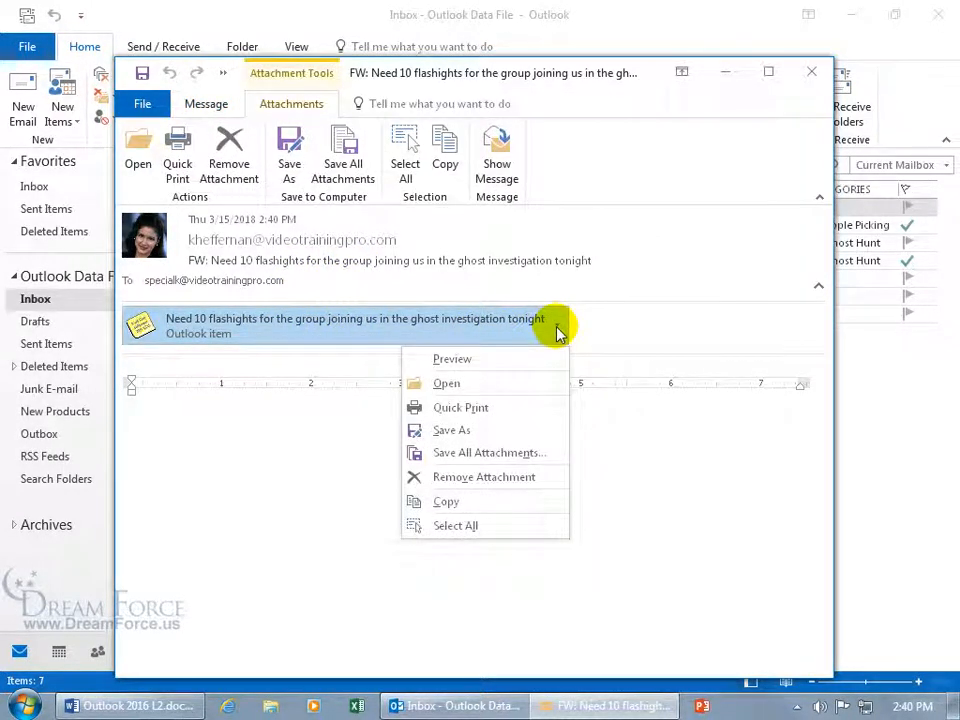
click(493, 432)
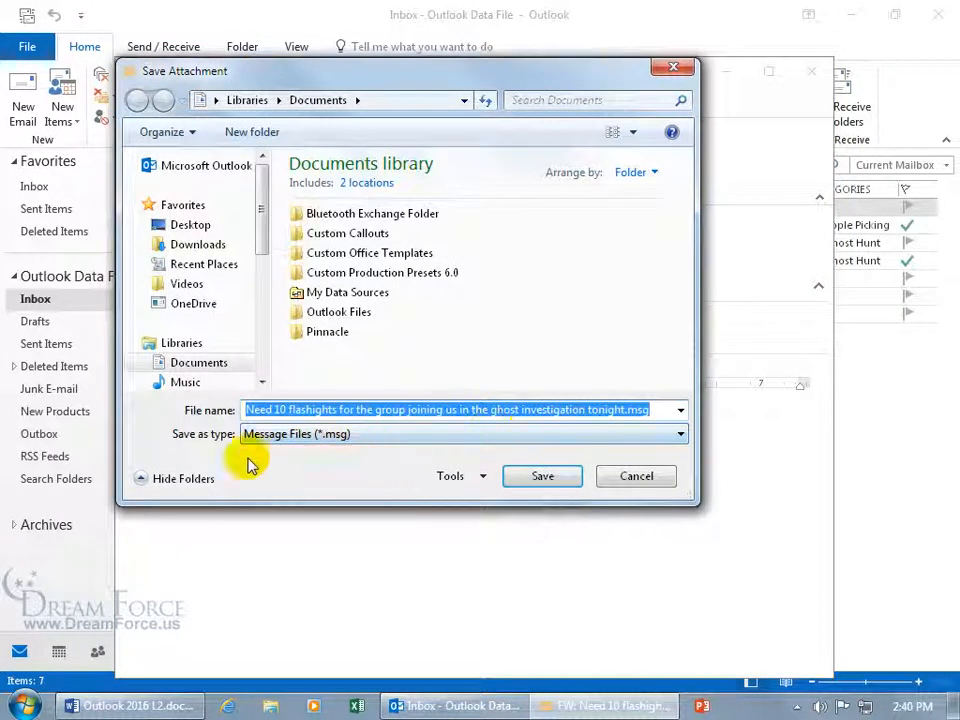
click(388, 459)
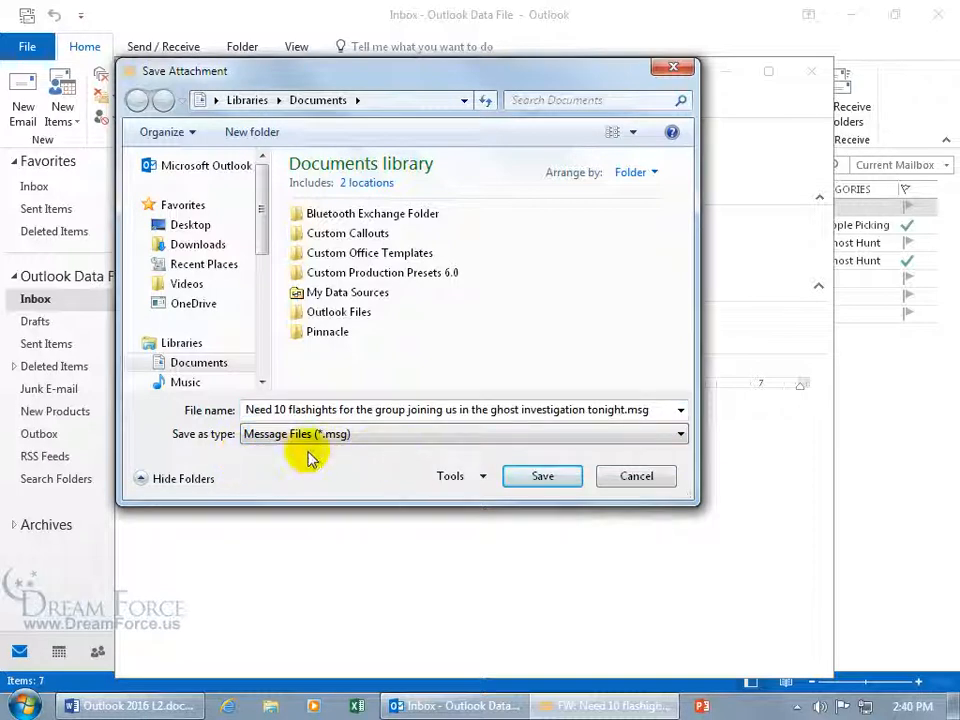
click(656, 482)
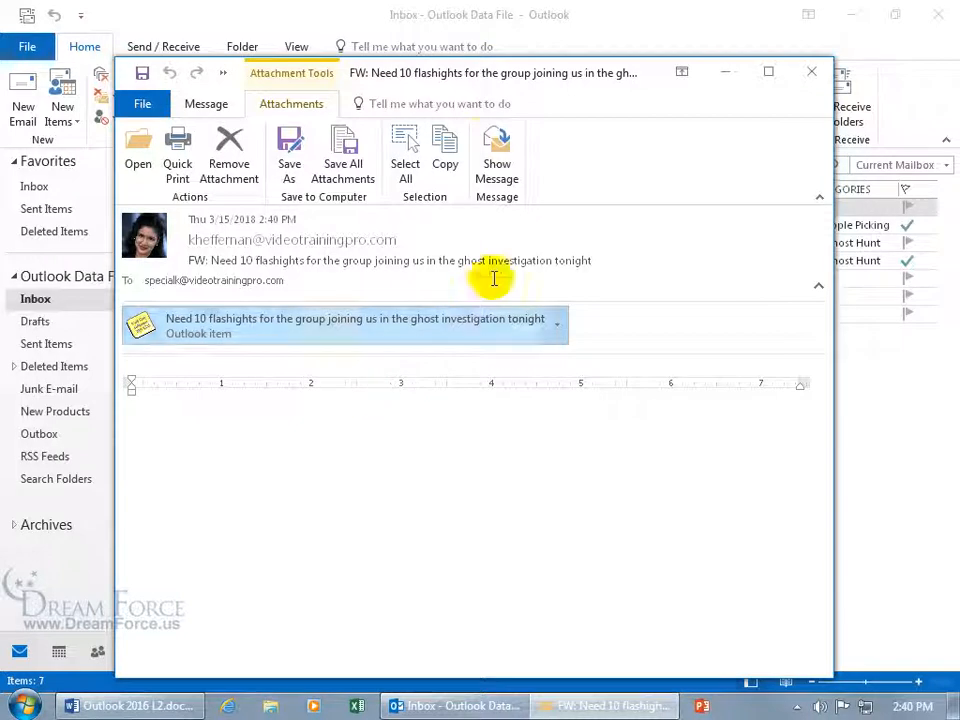
Drag the flashlights attachment from the message into the Notes folder as a new note
drag(407, 79, 639, 52)
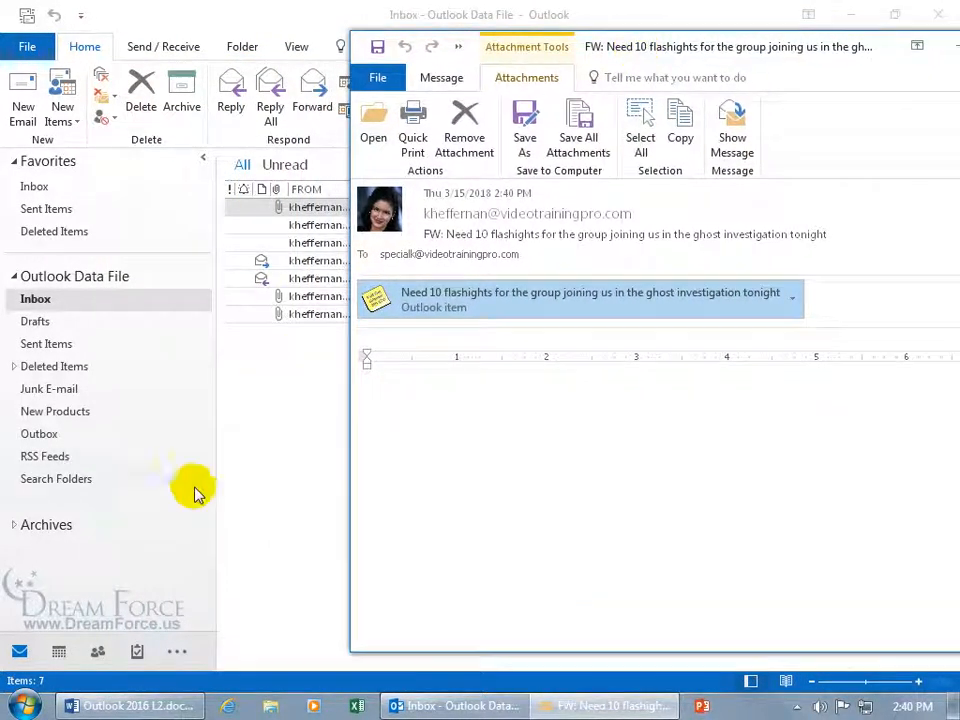
click(168, 651)
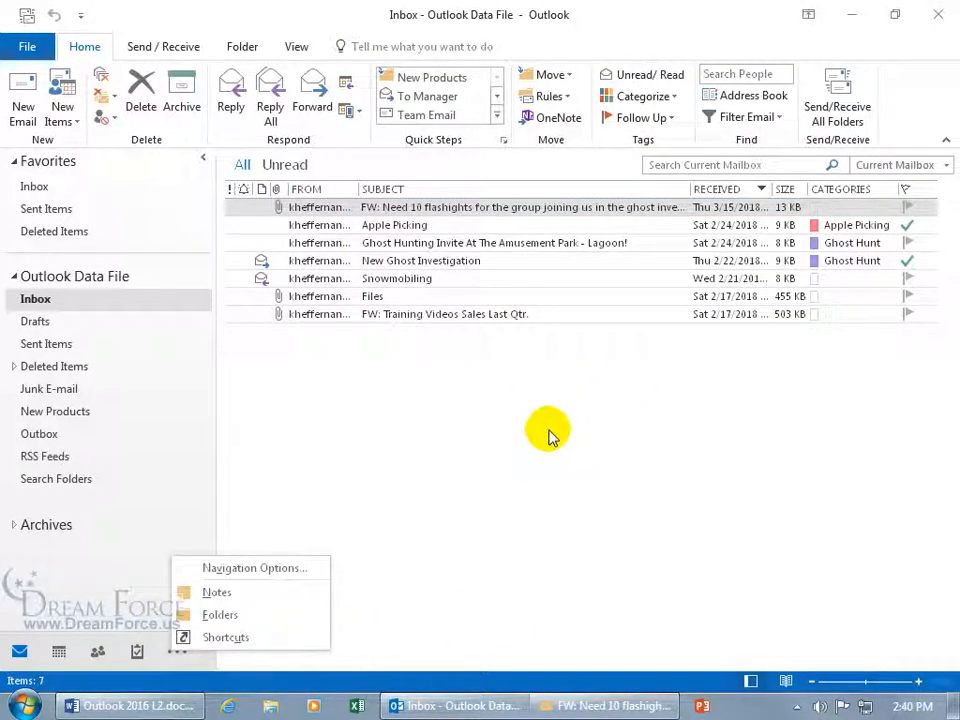
click(228, 594)
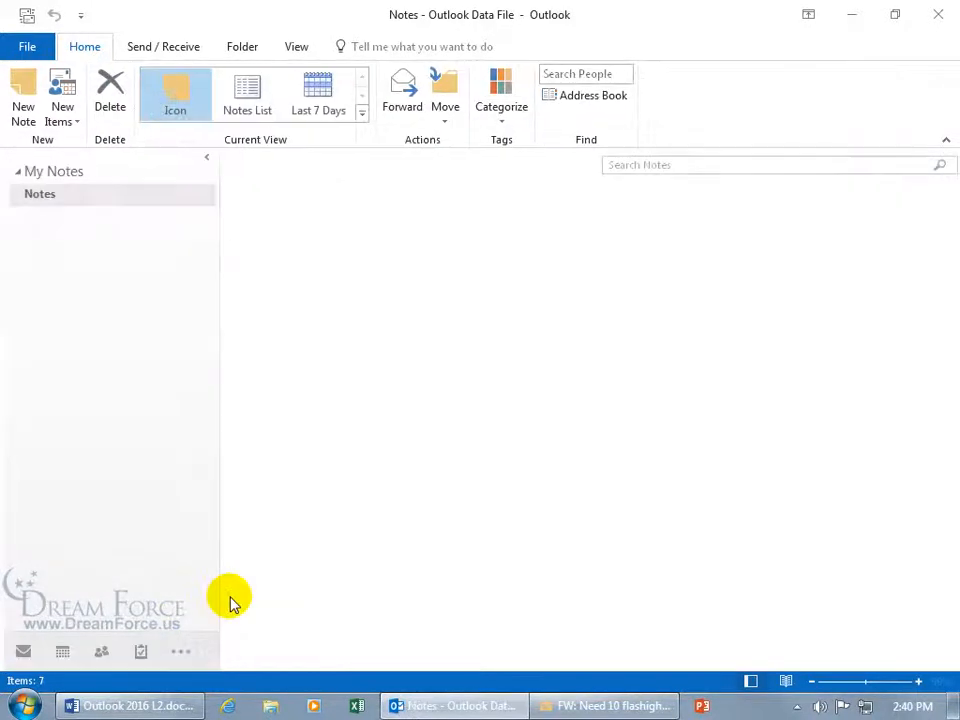
click(612, 706)
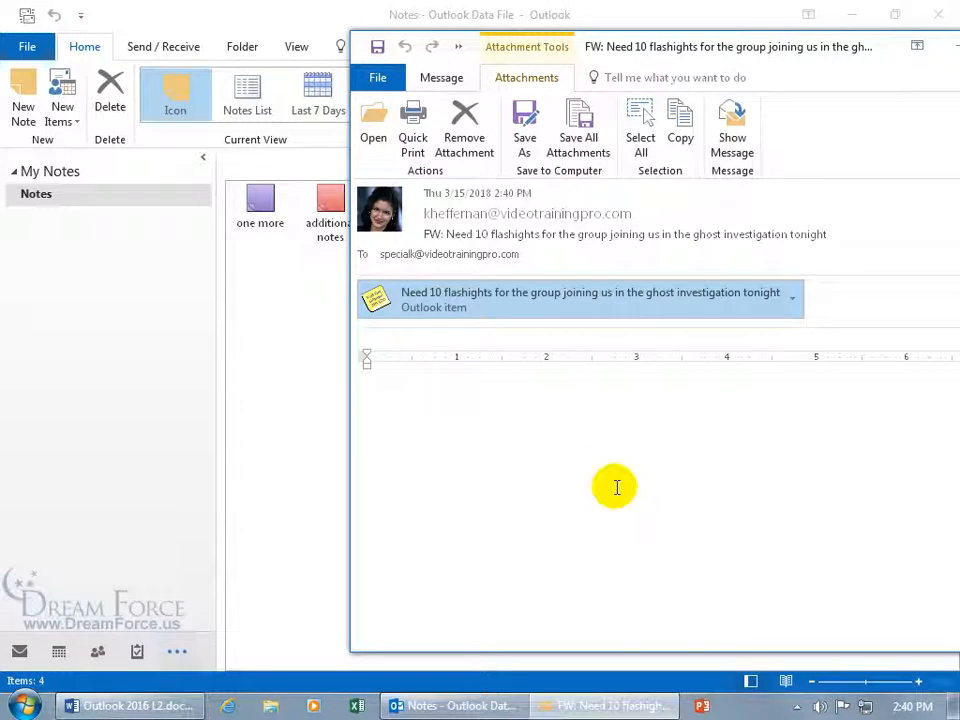
drag(479, 305, 308, 302)
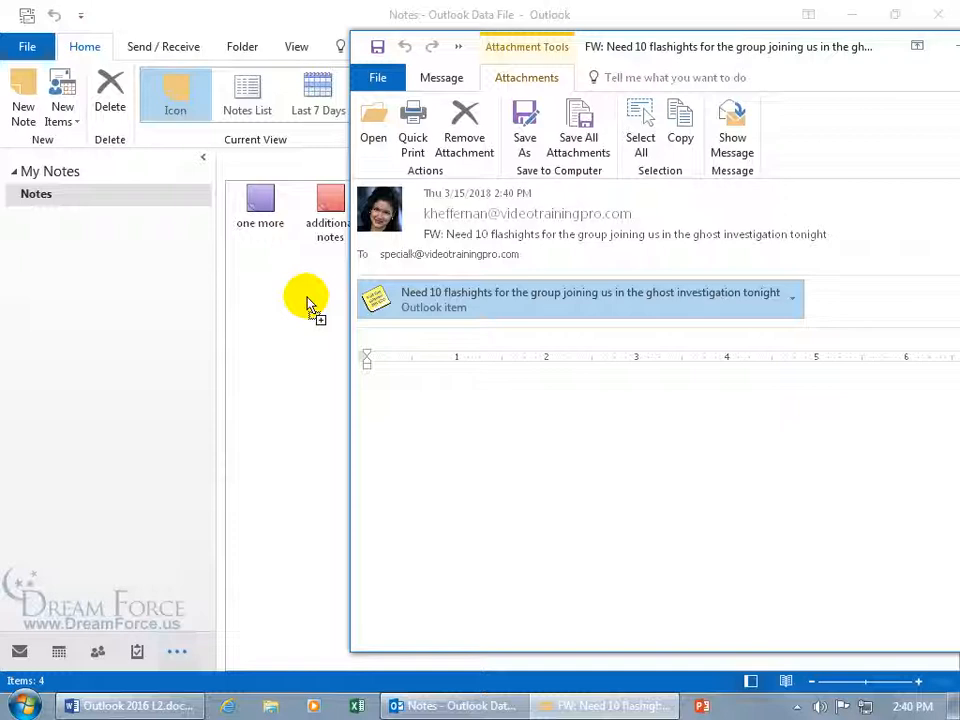
drag(308, 302, 308, 302)
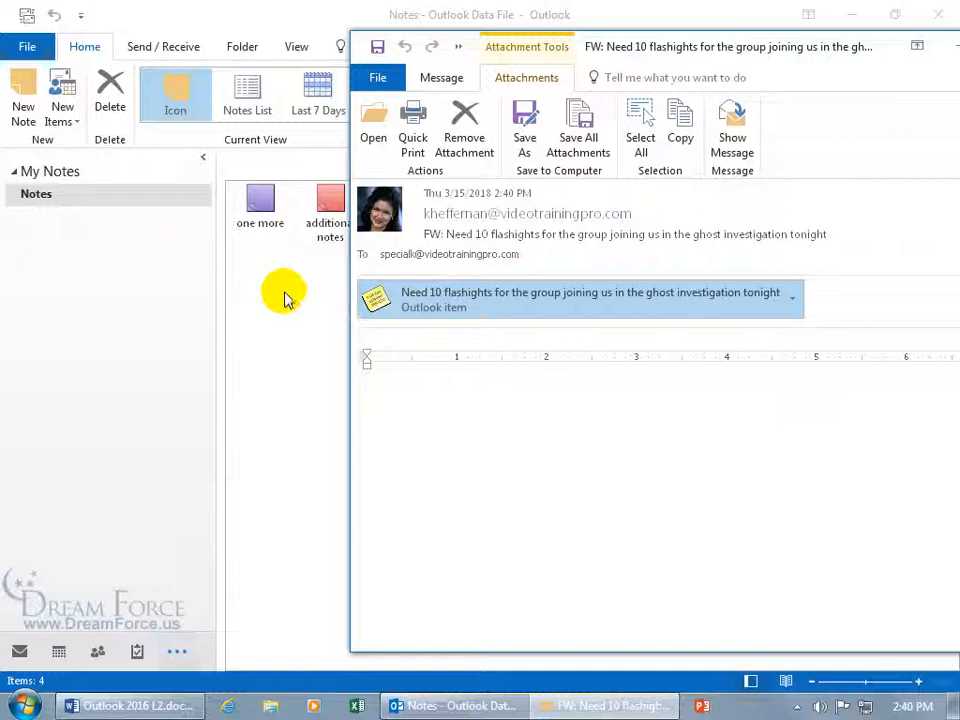
Close the forwarded flashlights message window from the taskbar
drag(827, 54, 620, 54)
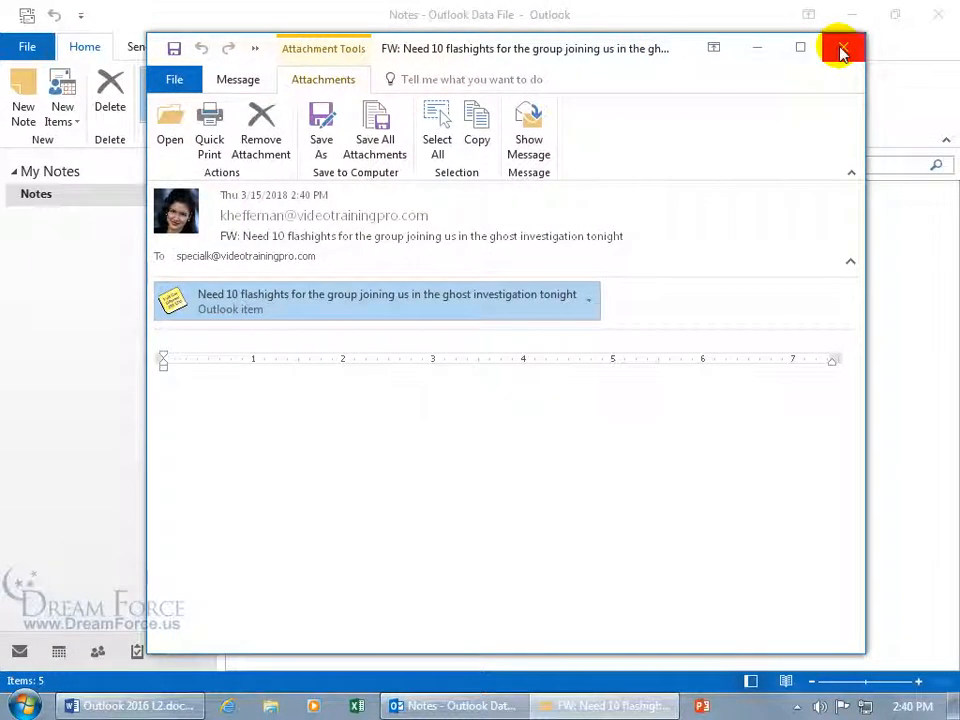
right_click(617, 704)
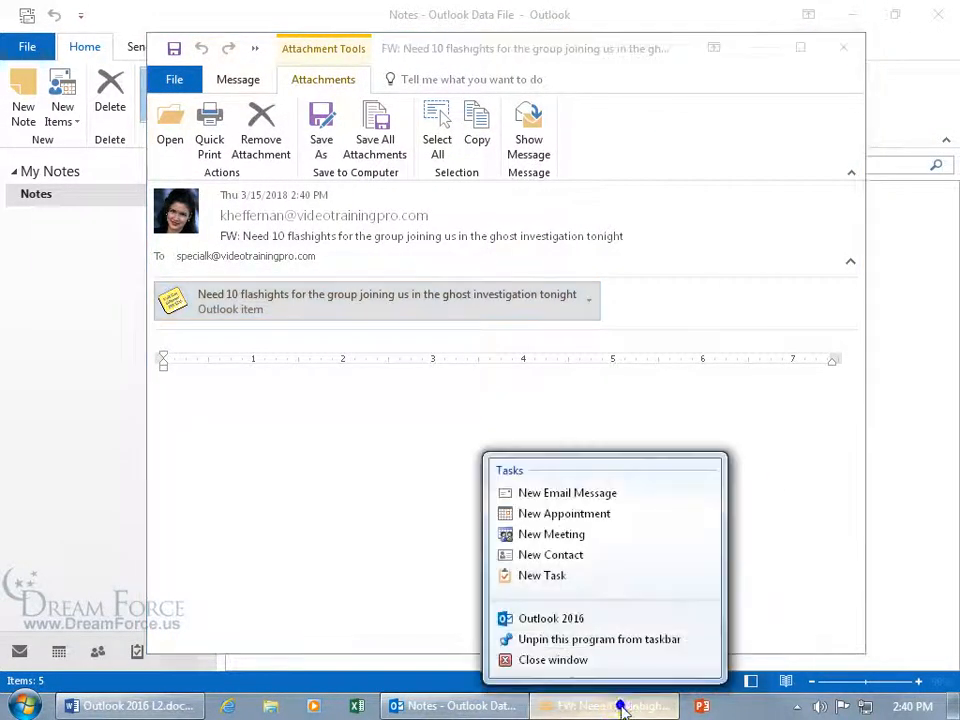
click(594, 664)
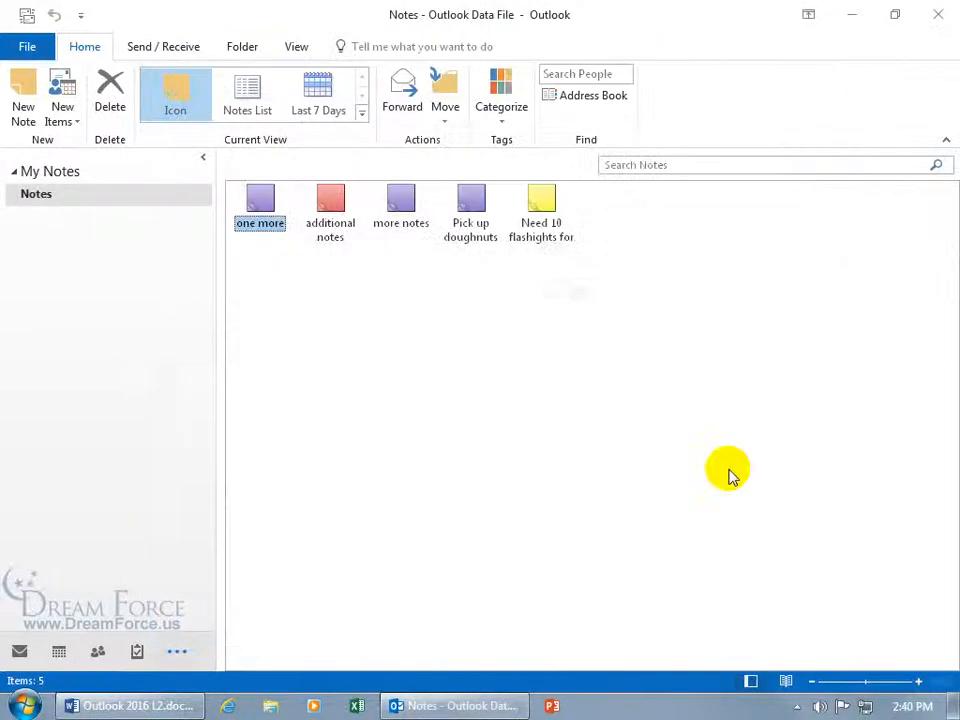
Assign the Ghost Hunt category to the flashlights note, turning it purple
click(541, 250)
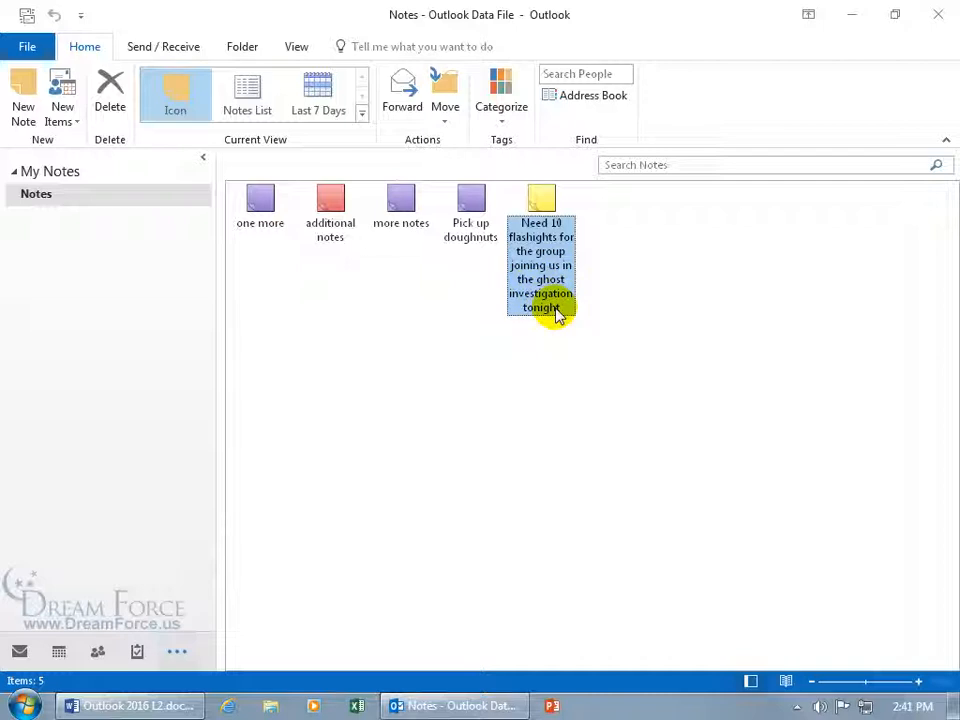
right_click(542, 206)
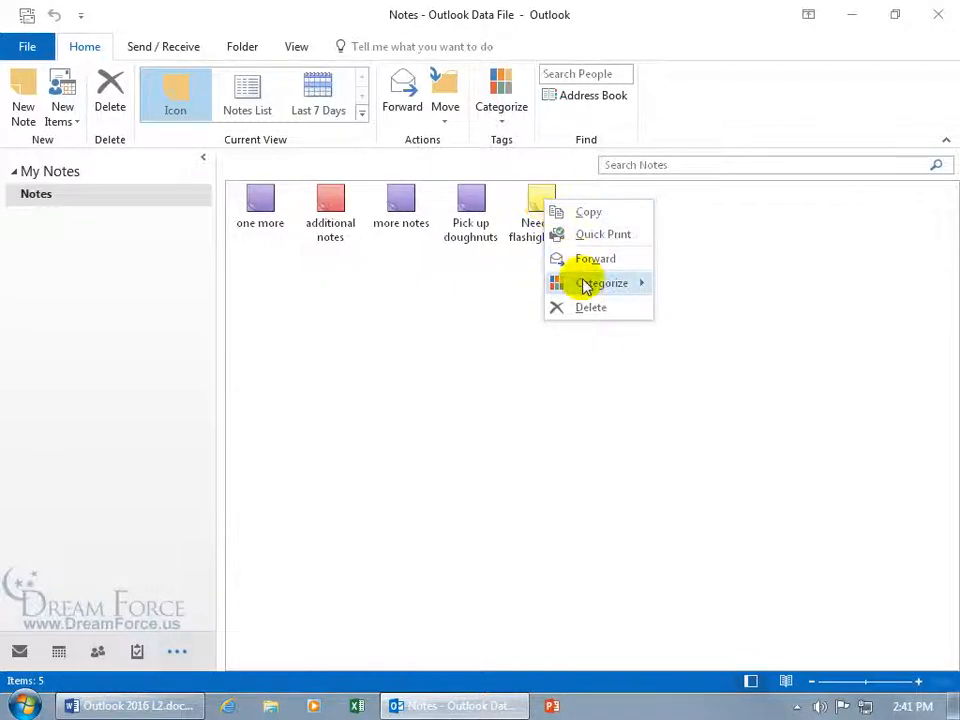
mouse_move(587, 285)
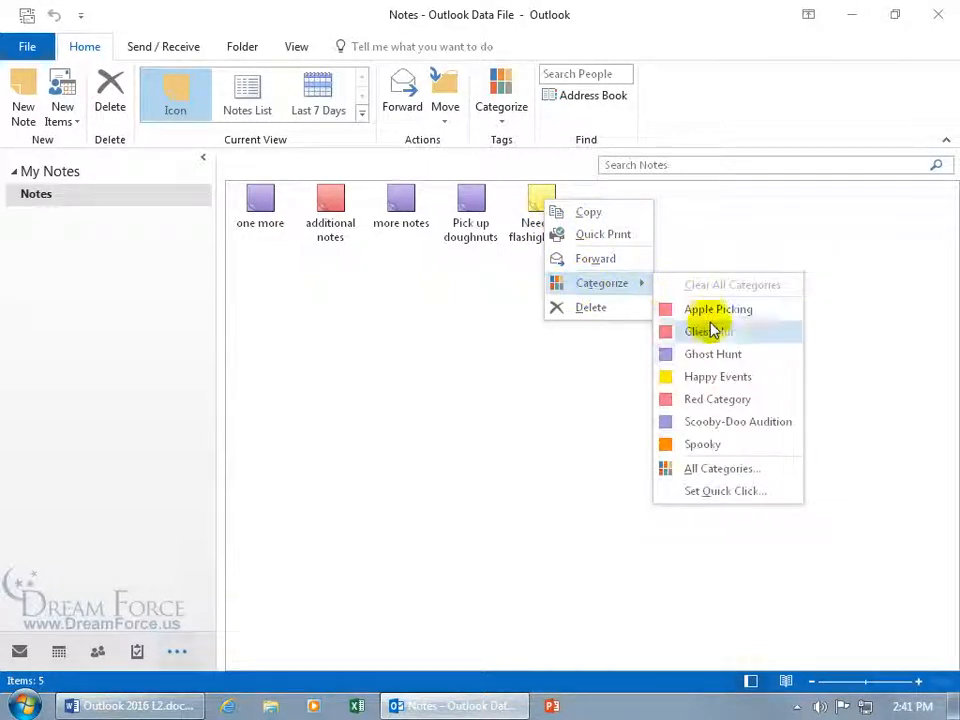
click(711, 358)
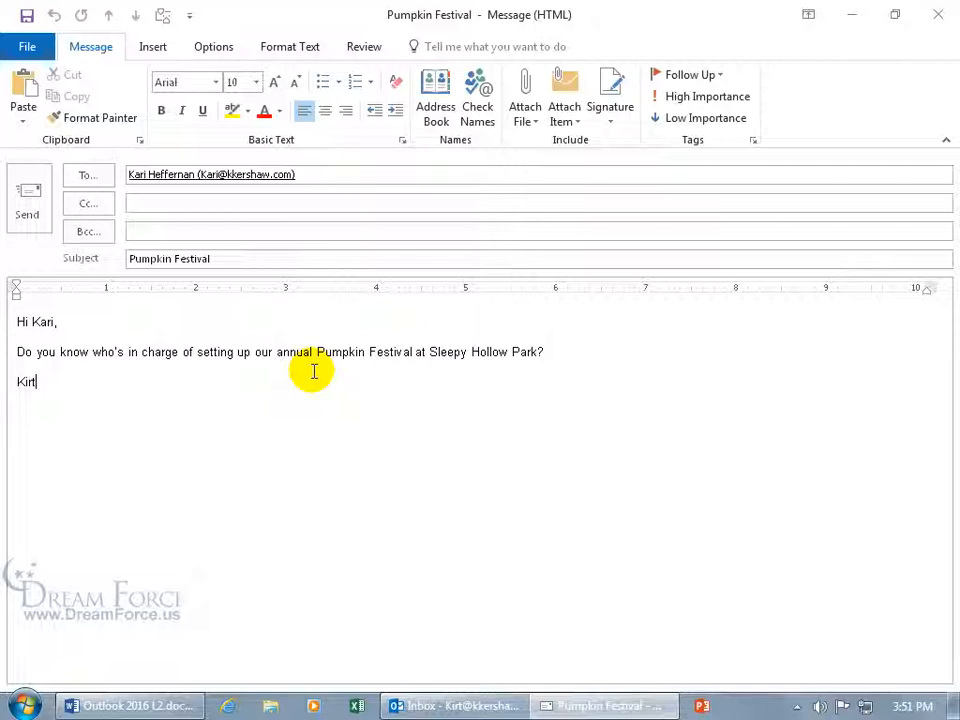
Send the Pumpkin Festival message, then open its copy from Sent Items
click(32, 218)
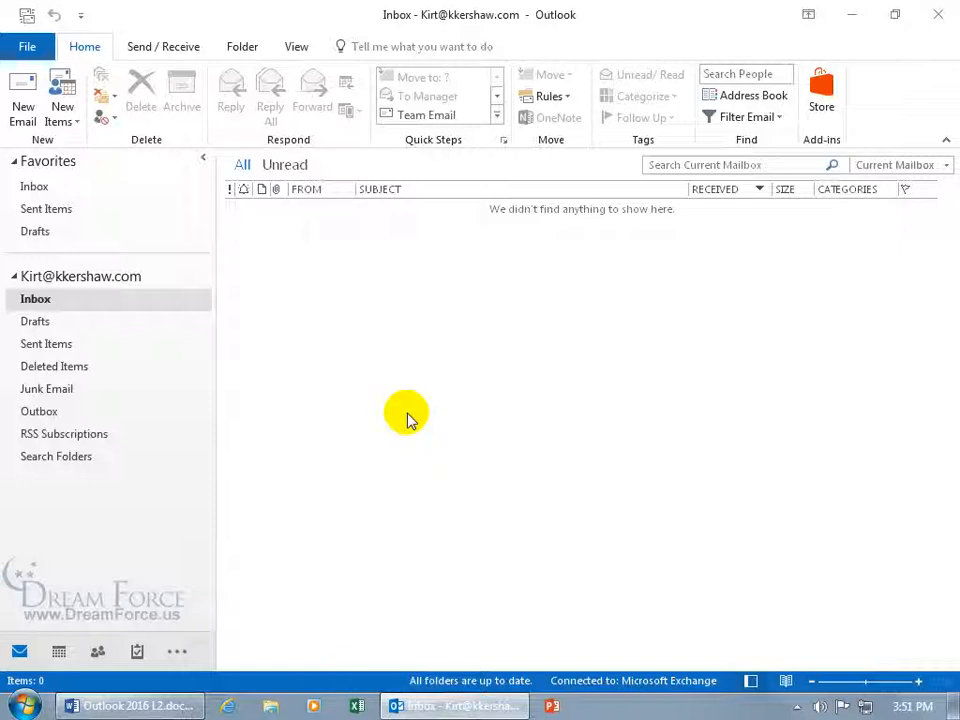
click(73, 346)
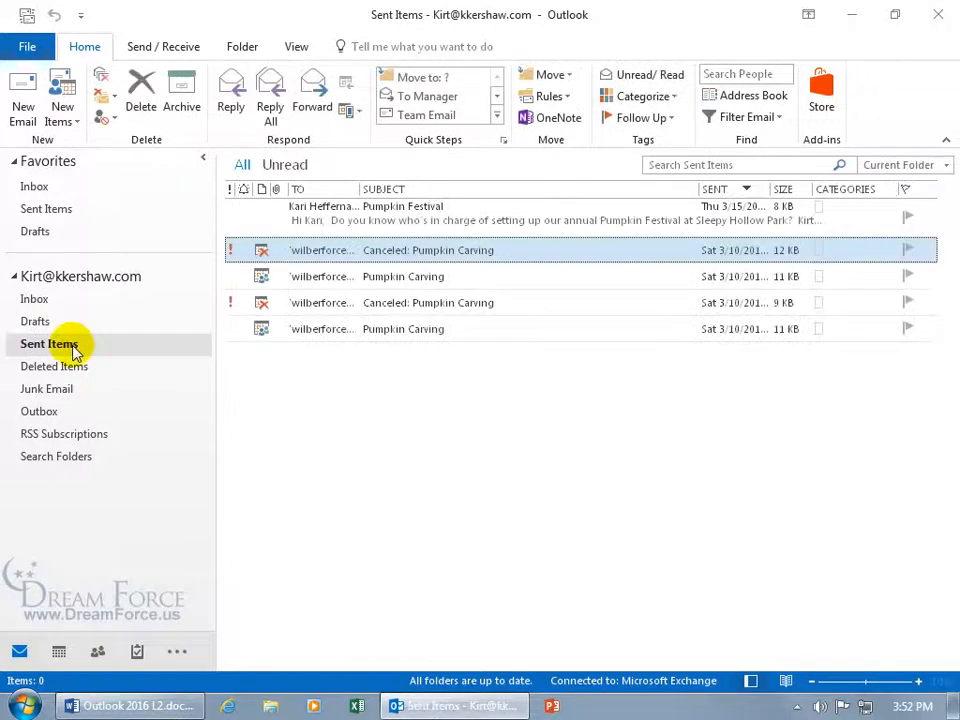
double_click(422, 222)
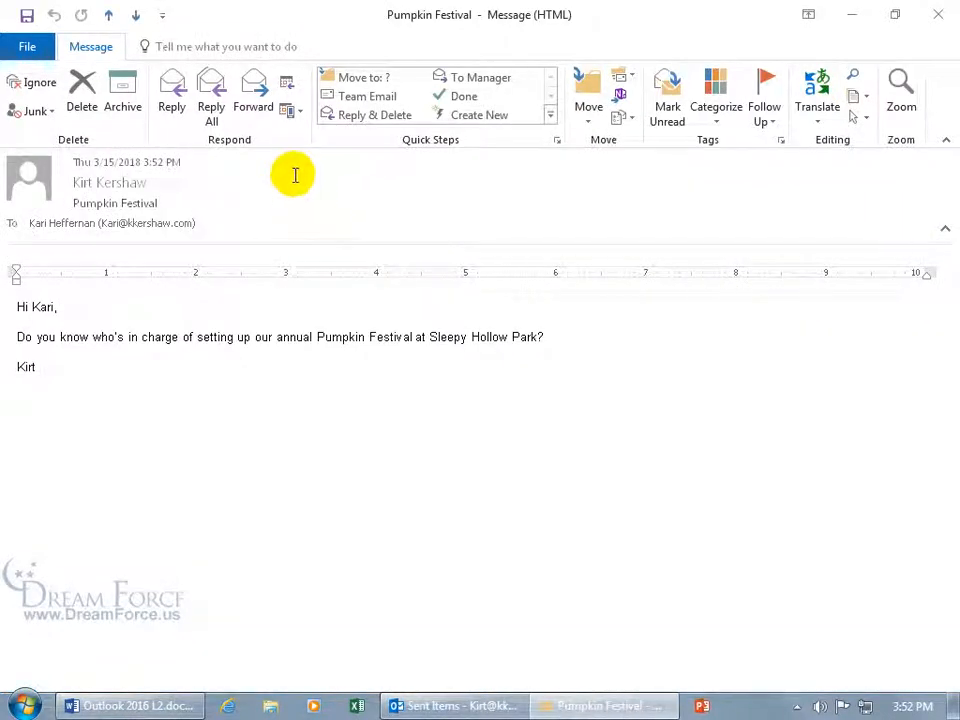
Recall the sent Pumpkin Festival message with 'Delete unread copies', then close the message
click(626, 119)
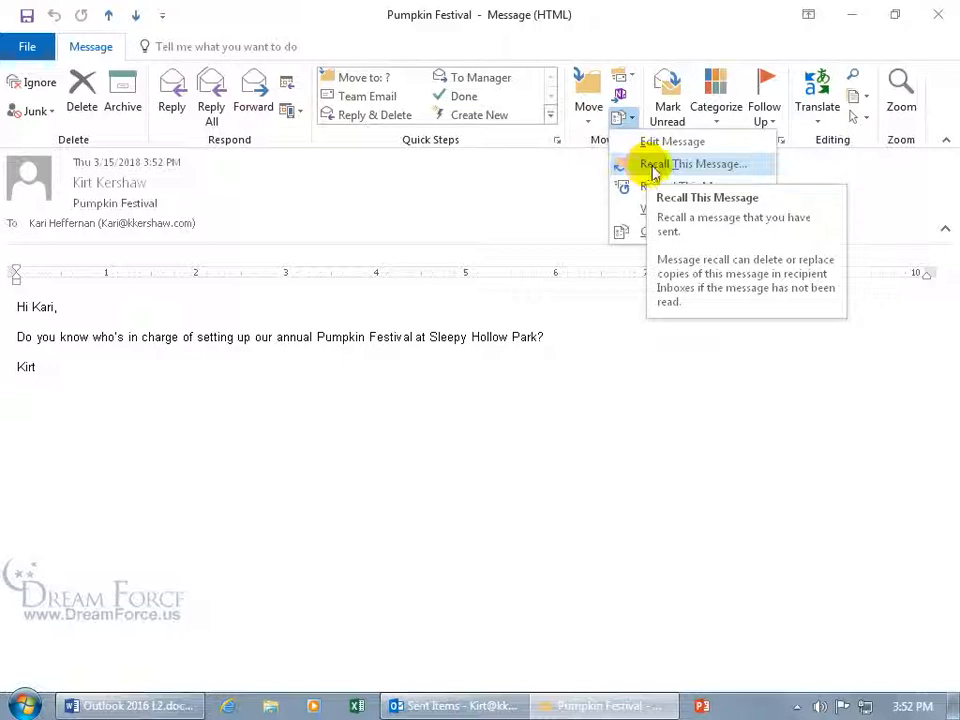
click(652, 172)
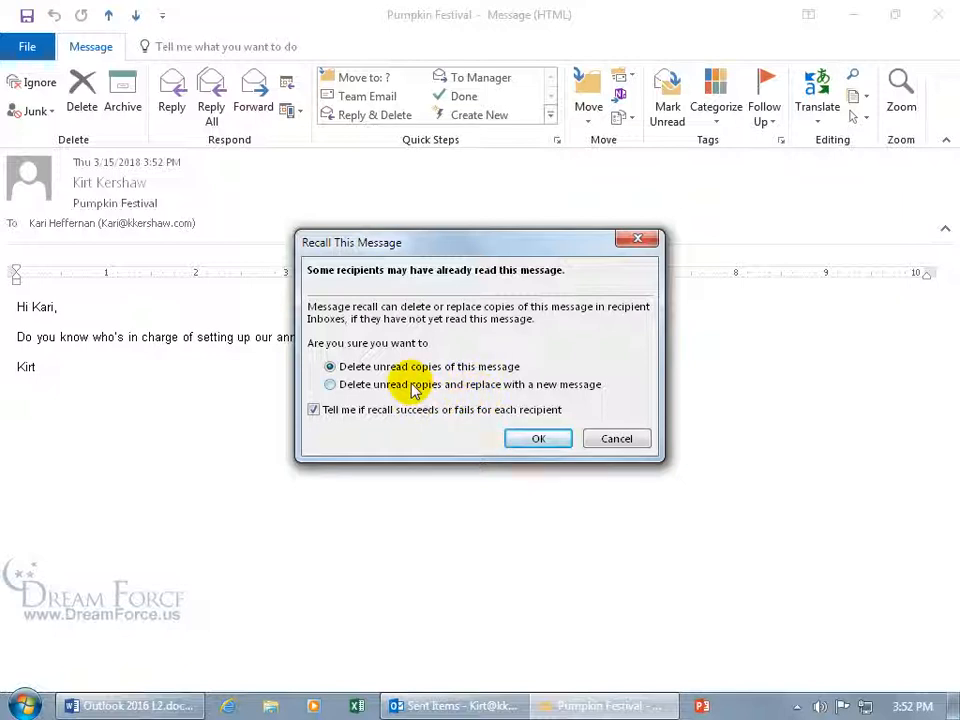
click(535, 439)
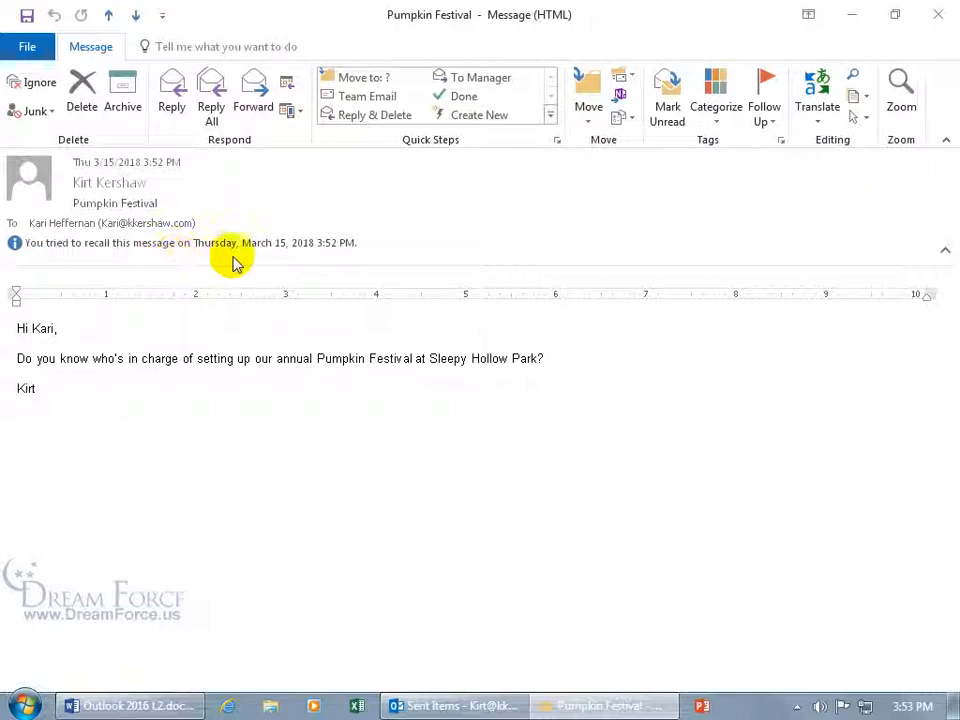
click(940, 18)
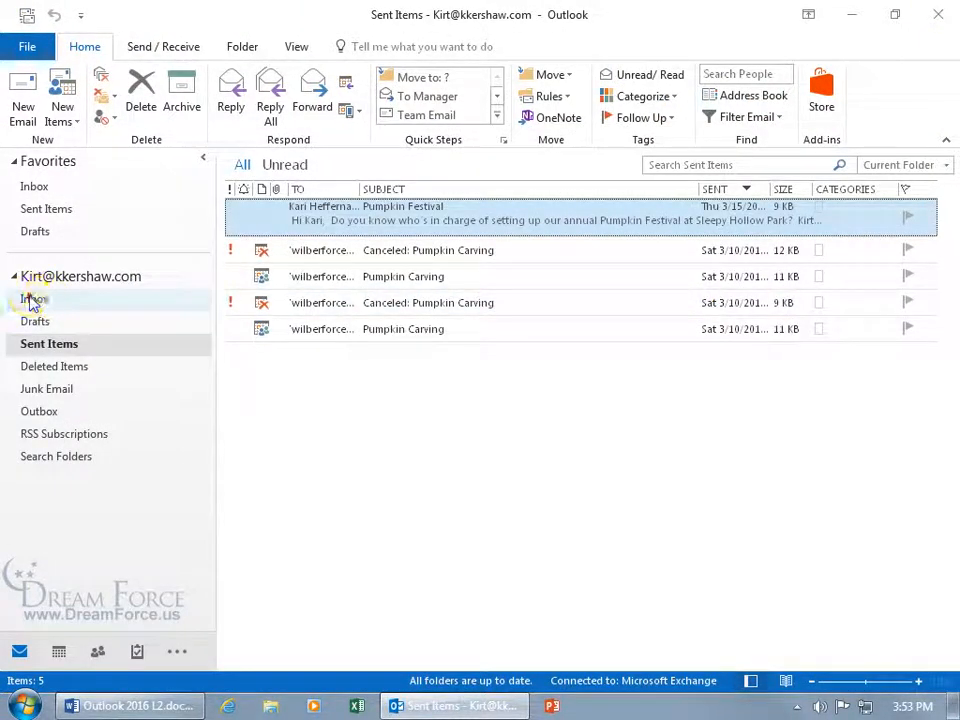
Read the 'Message Recall Success: Pumpkin Festival' report in the Inbox, then close it
click(33, 300)
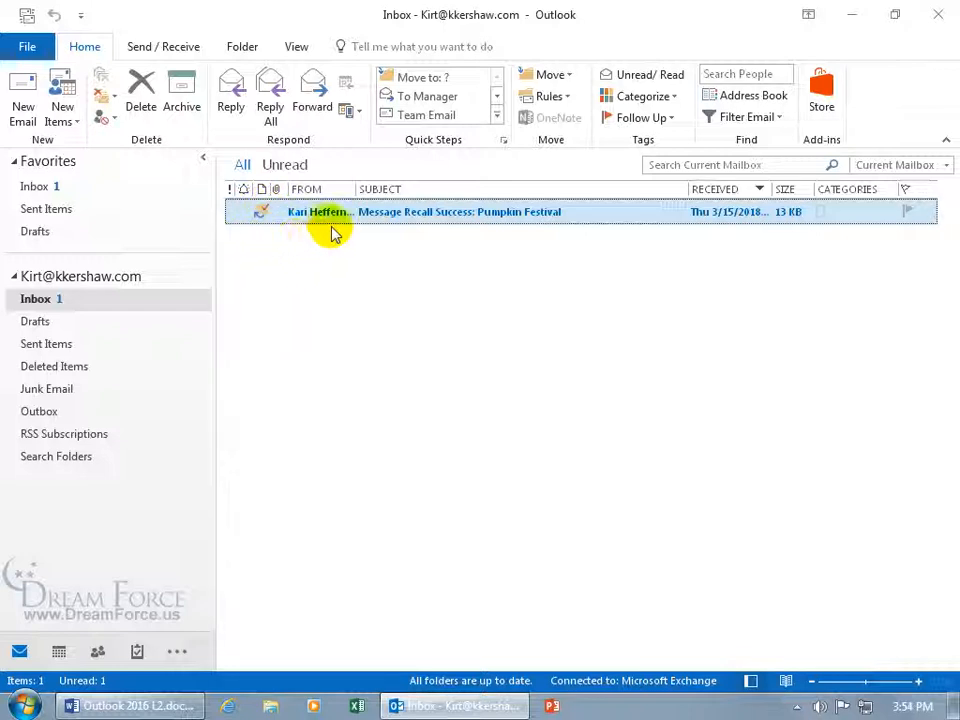
double_click(334, 212)
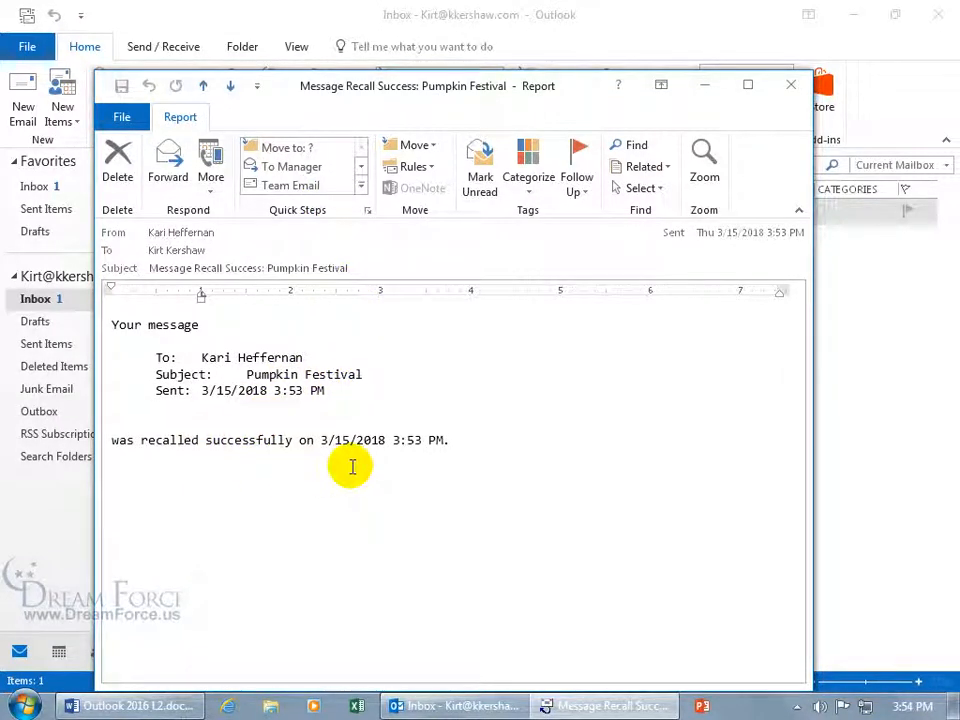
click(789, 86)
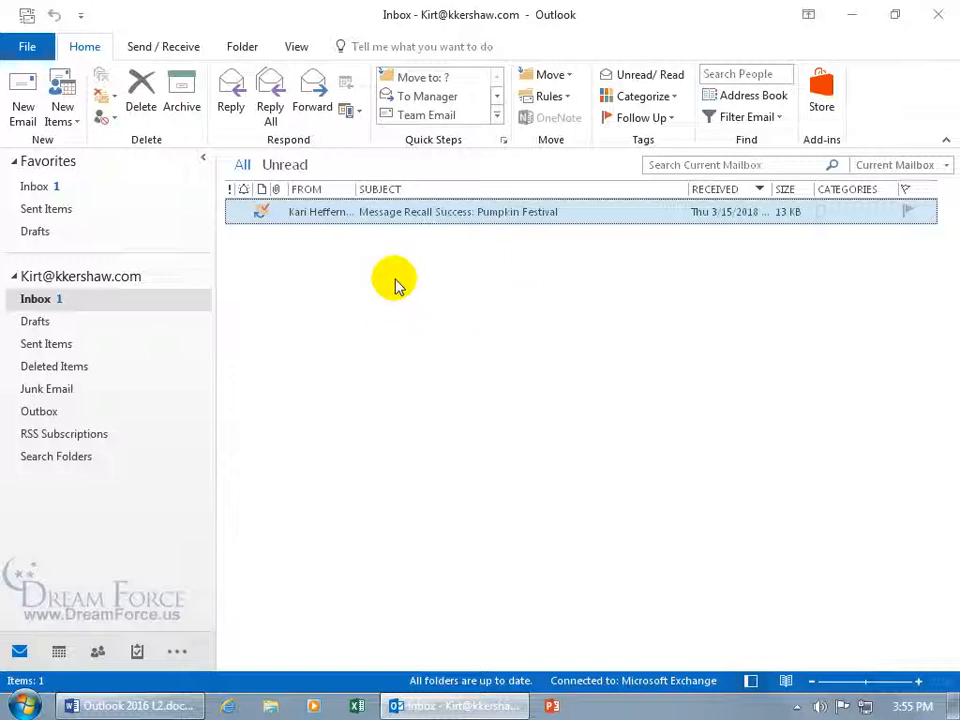
Resend the Pumpkin Festival message from Sent Items and open the new 3:56 PM copy
click(66, 344)
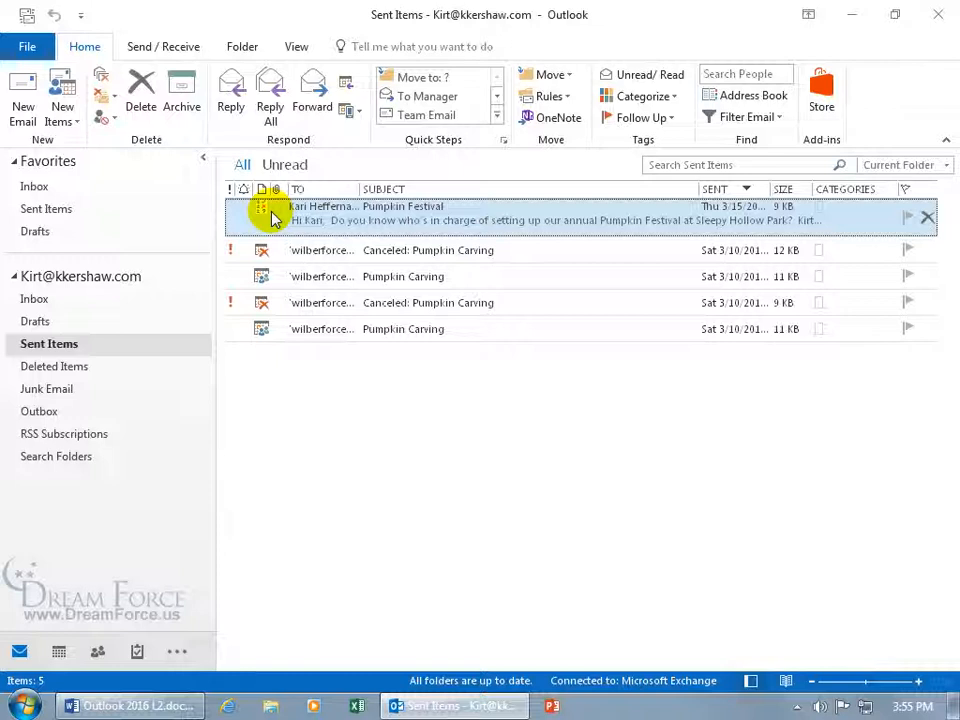
double_click(332, 215)
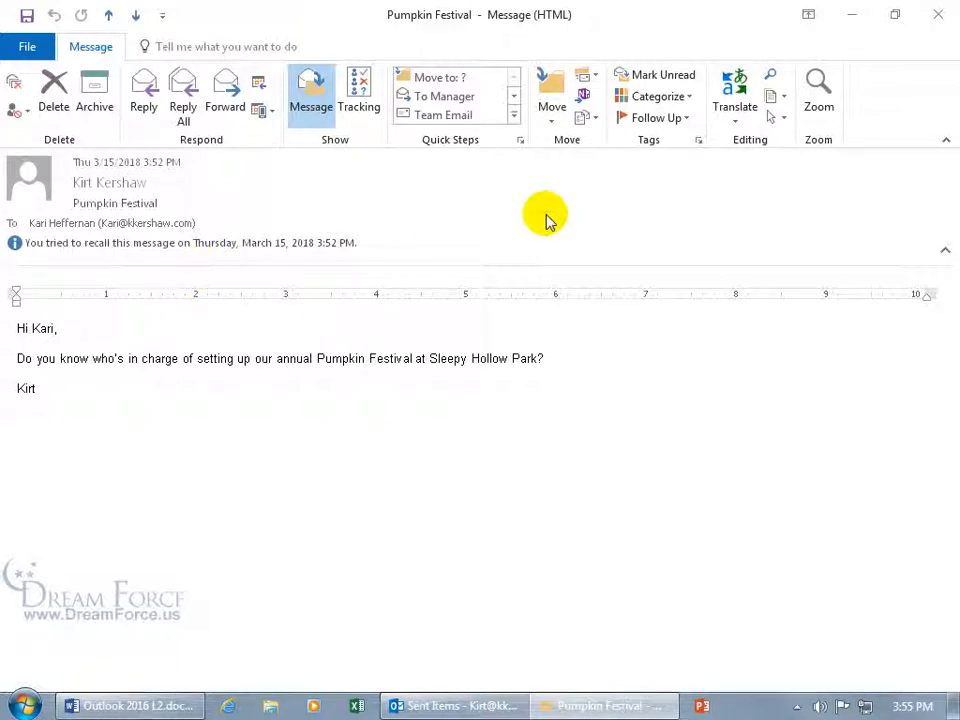
click(590, 120)
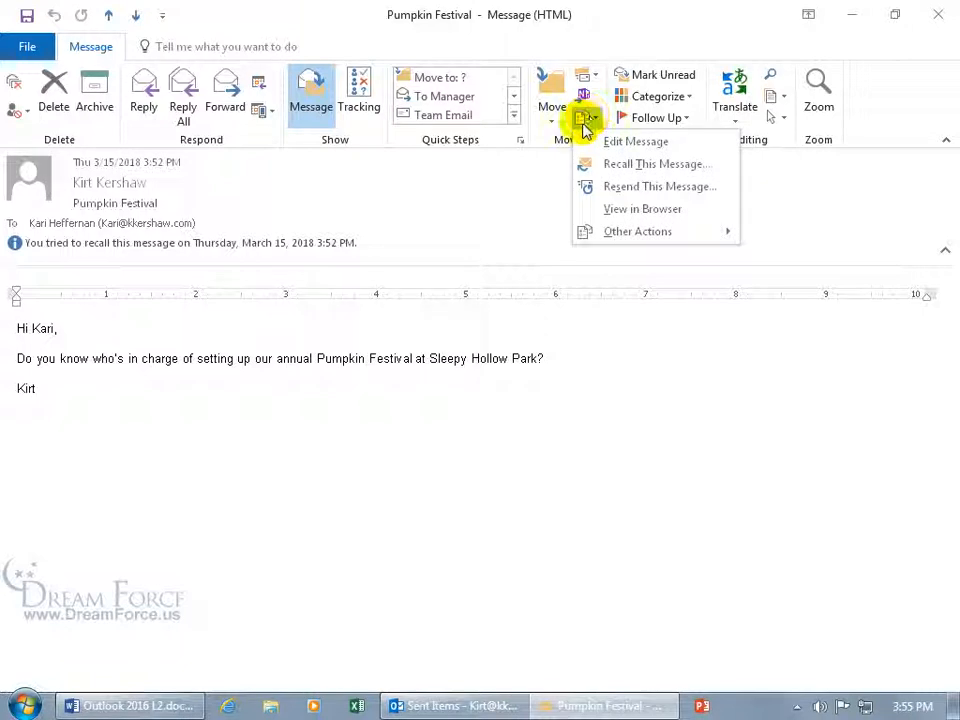
click(612, 189)
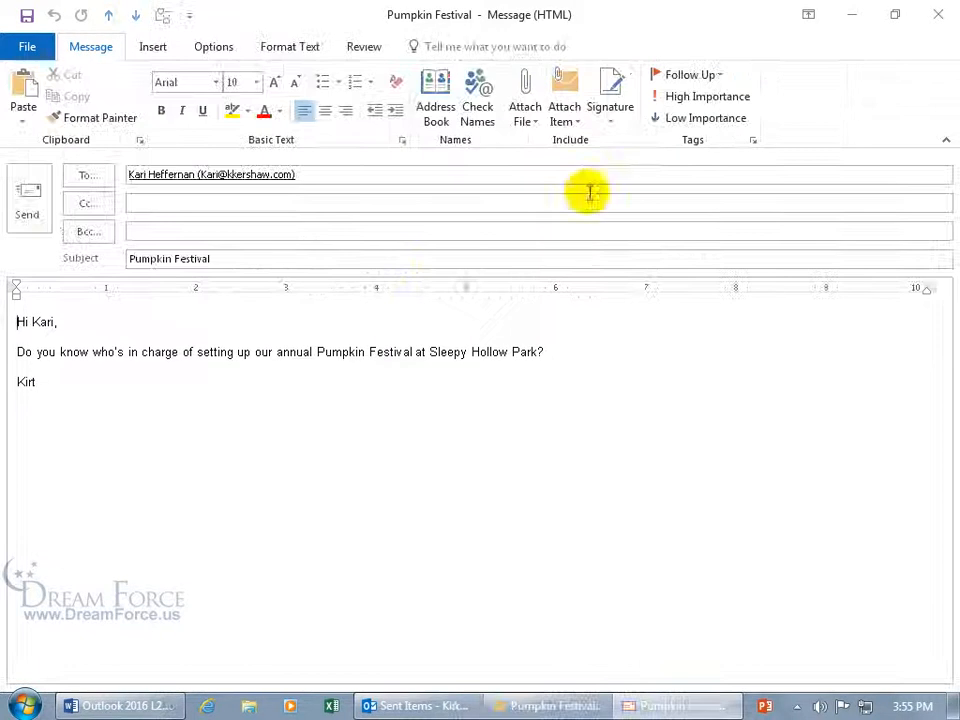
click(34, 207)
click(938, 14)
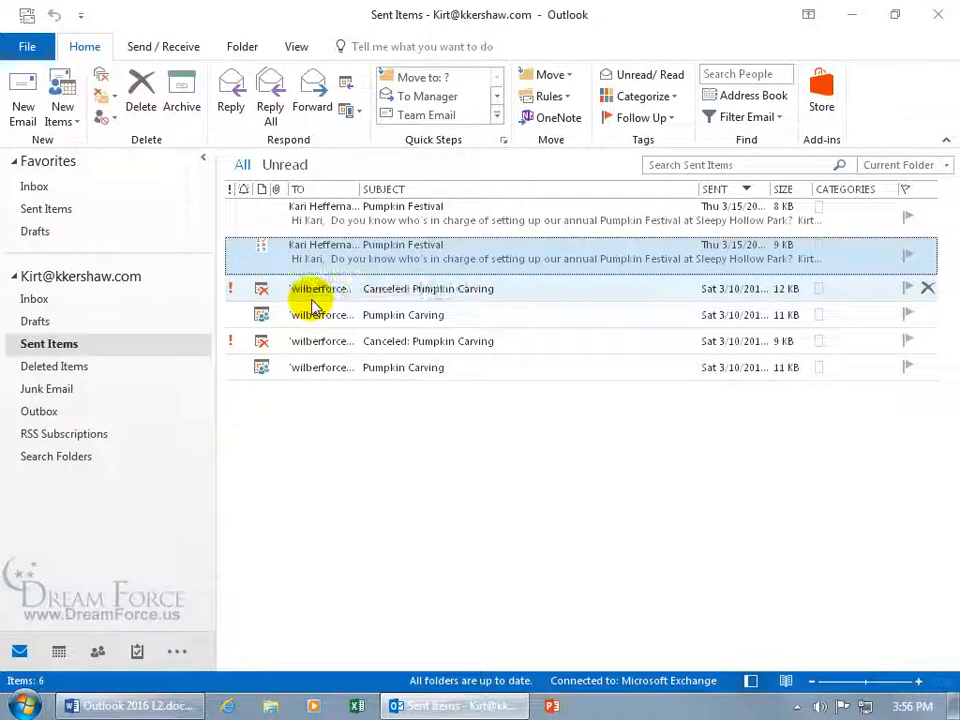
double_click(317, 212)
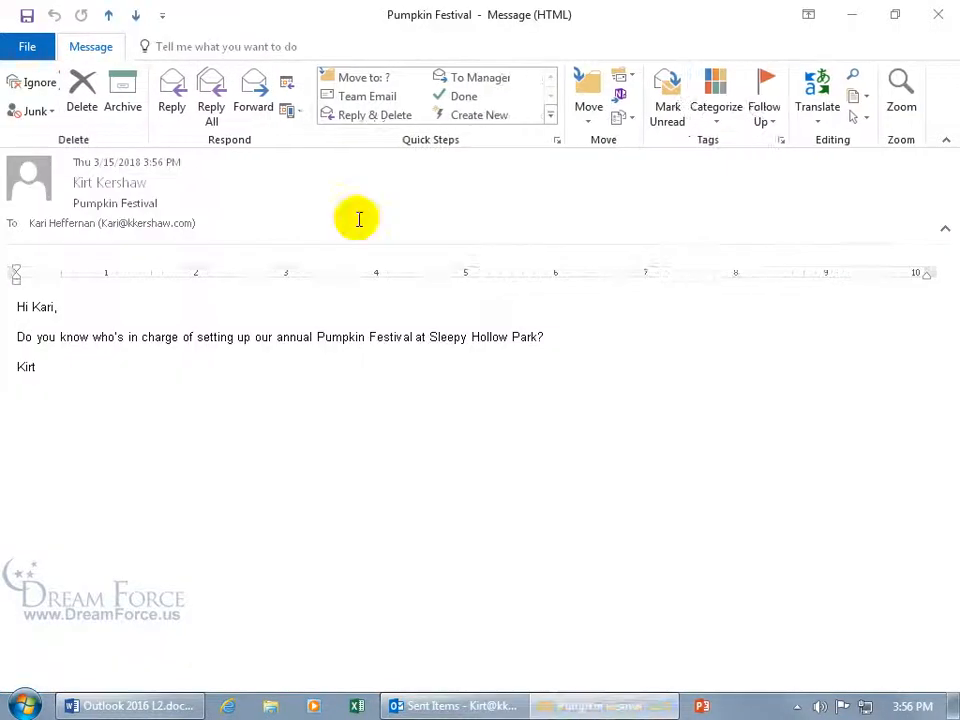
Attempt a delete-and-replace recall, discard the replacement message, and read the Message Recall Failure report
click(624, 120)
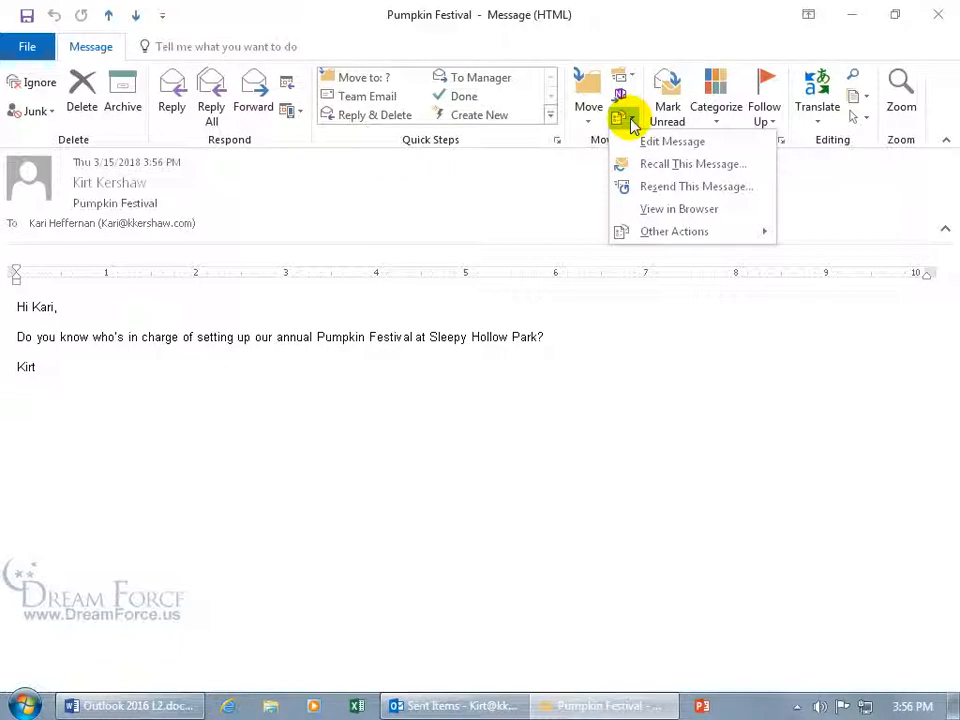
click(647, 164)
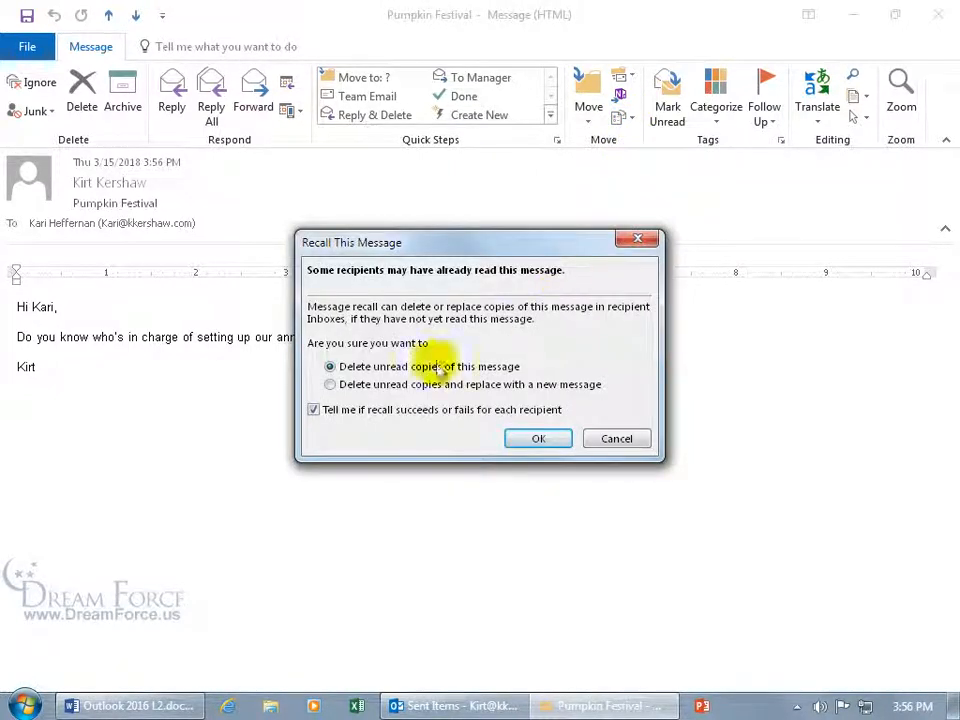
click(345, 386)
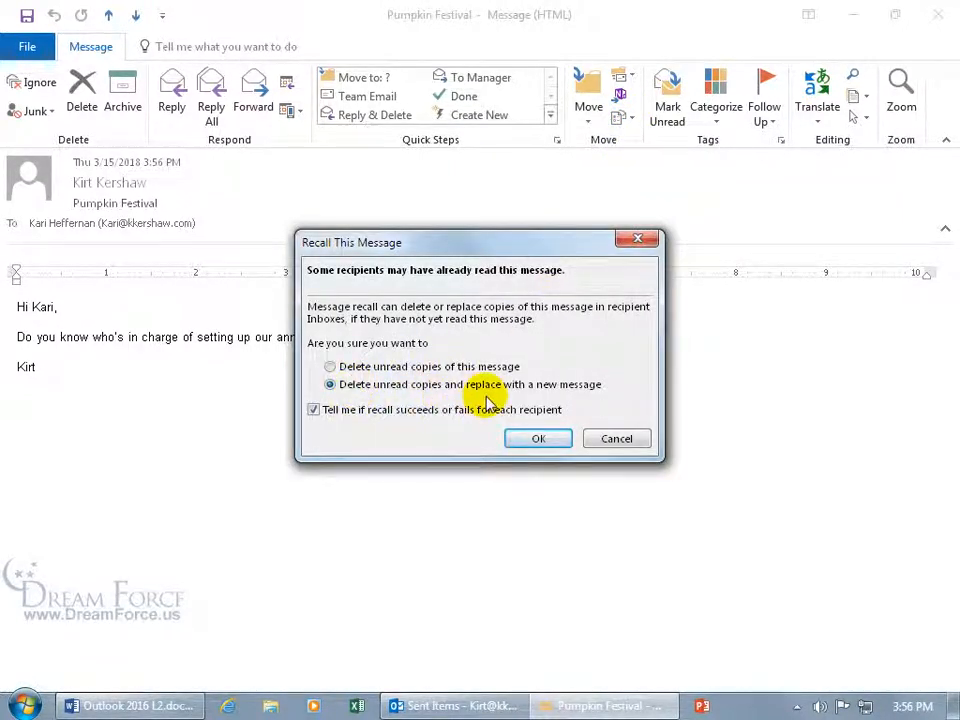
click(538, 438)
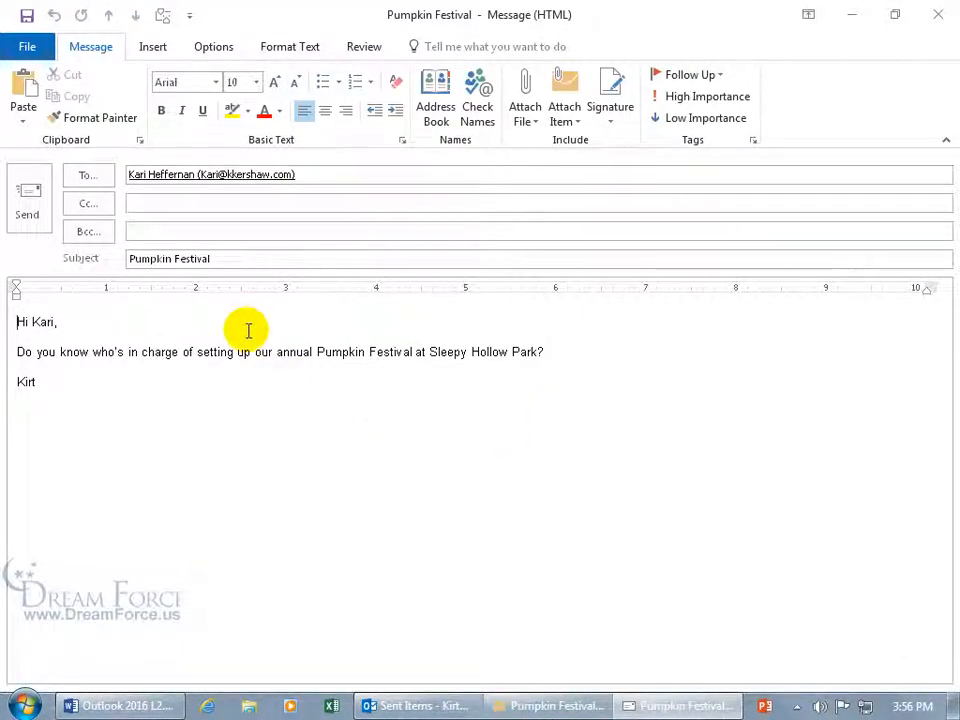
double_click(133, 352)
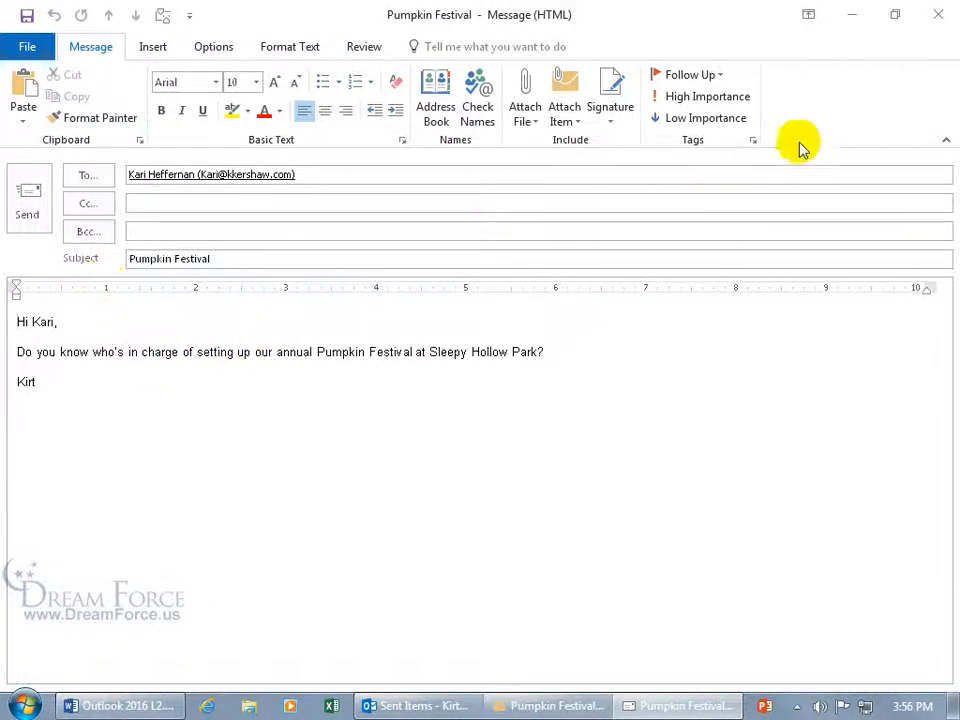
click(943, 24)
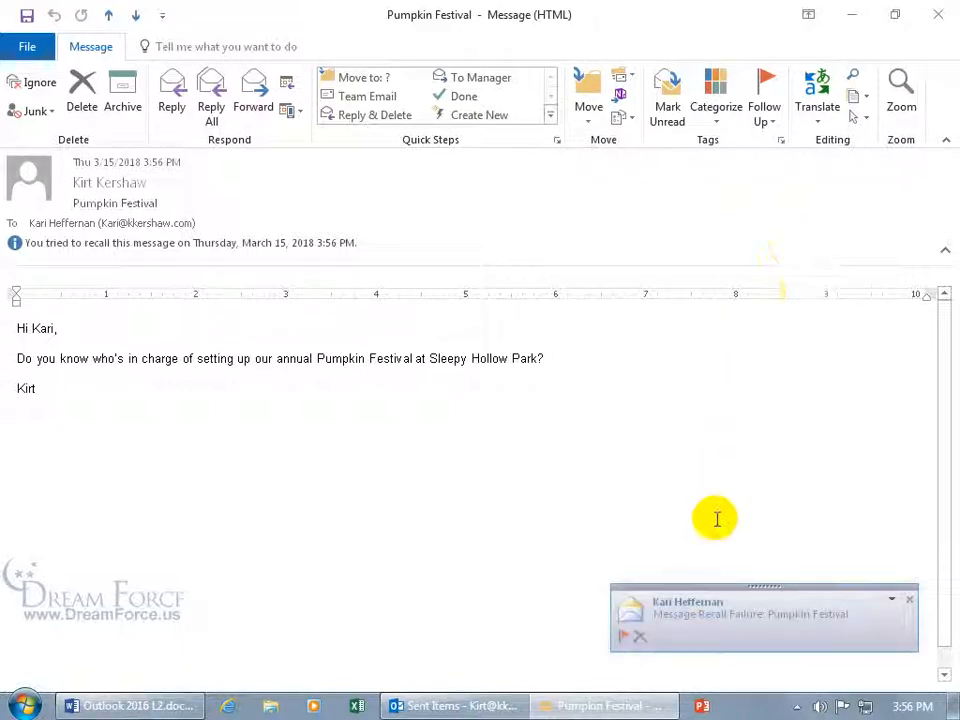
click(717, 620)
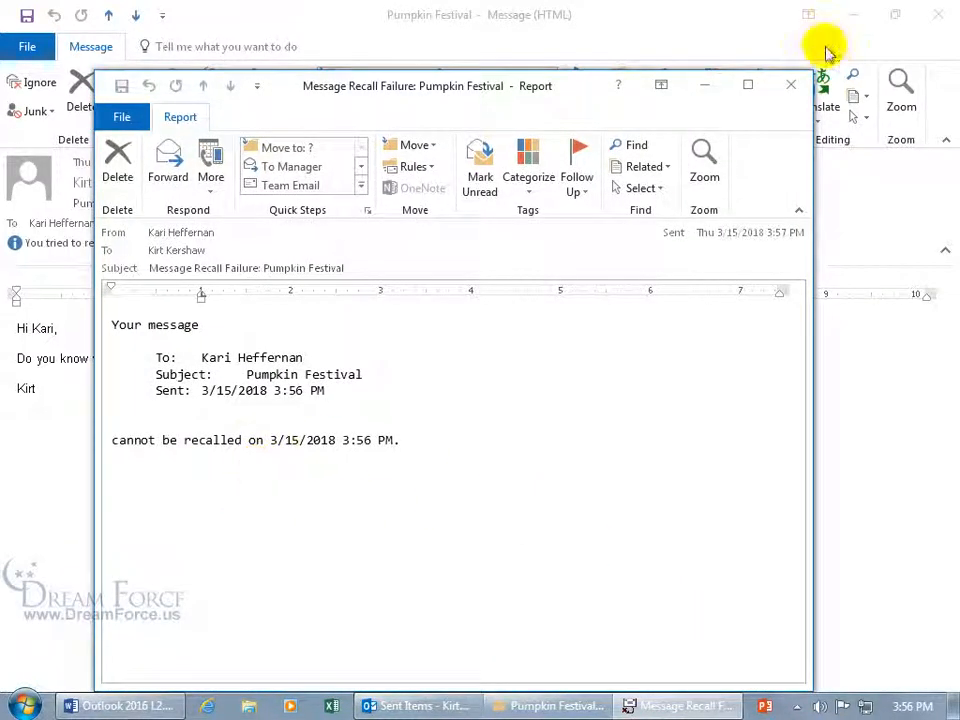
click(792, 86)
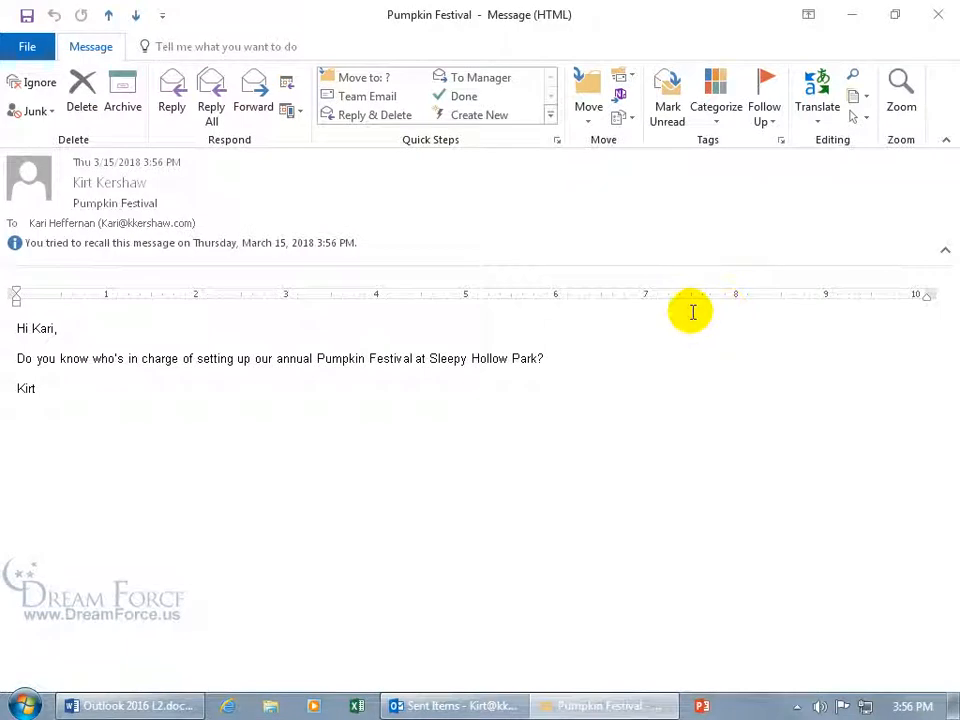
Recall Pumpkin Festival's unread copies again, read the success report, and close the message
click(623, 118)
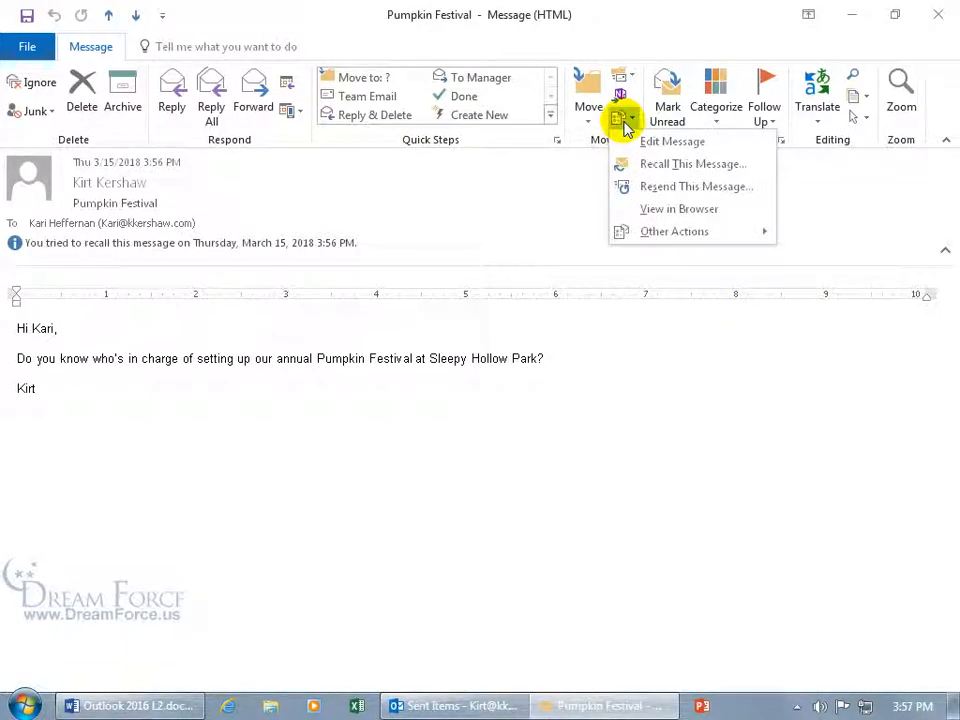
click(652, 168)
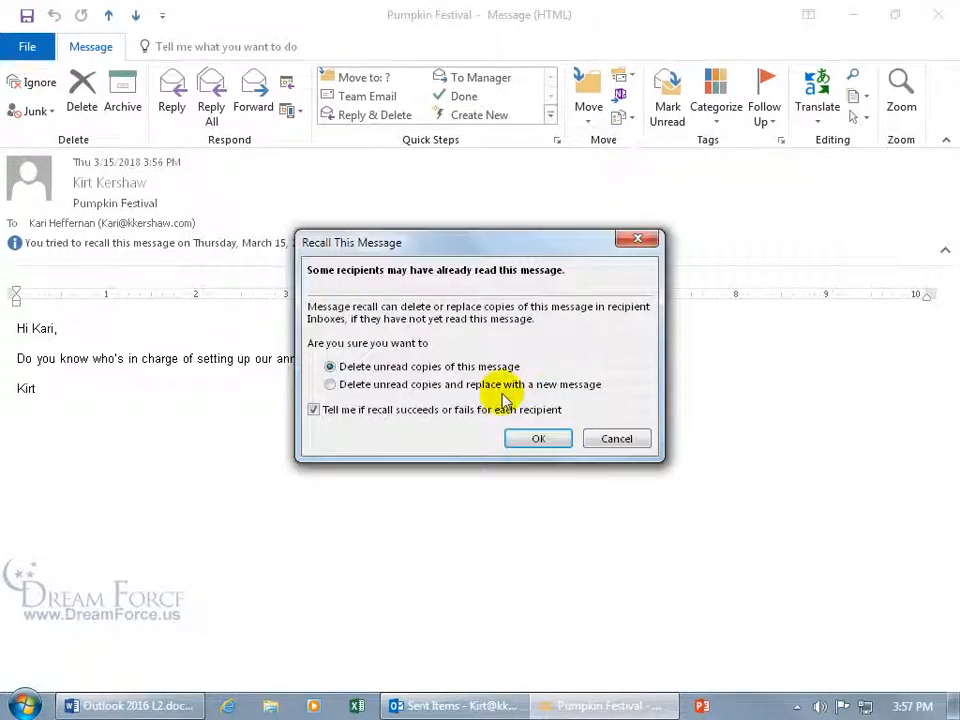
click(538, 440)
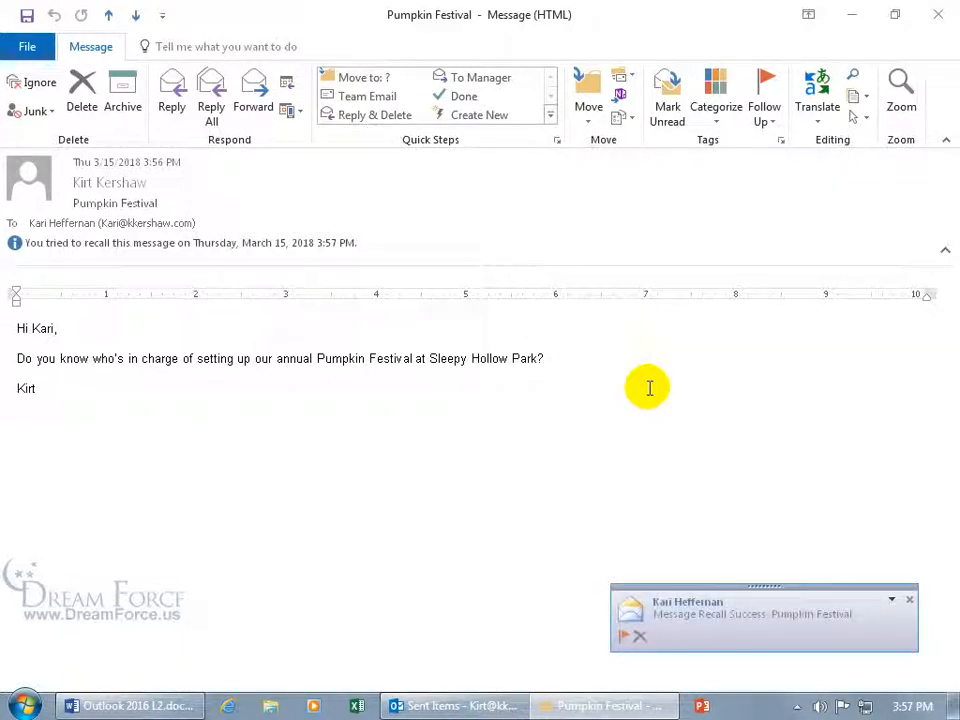
click(716, 624)
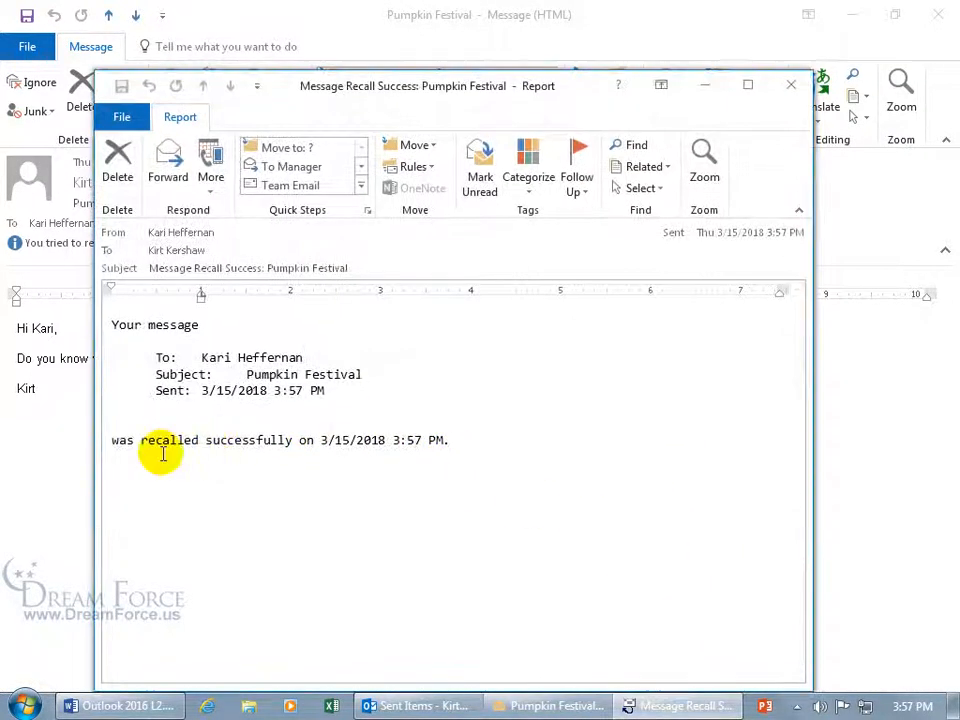
click(790, 85)
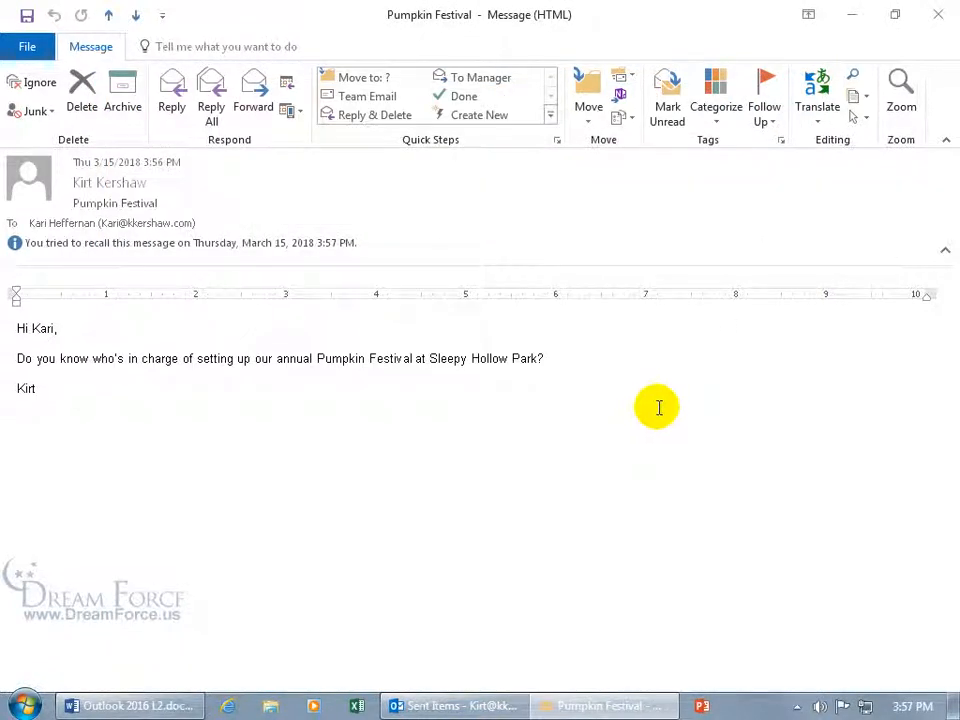
click(938, 14)
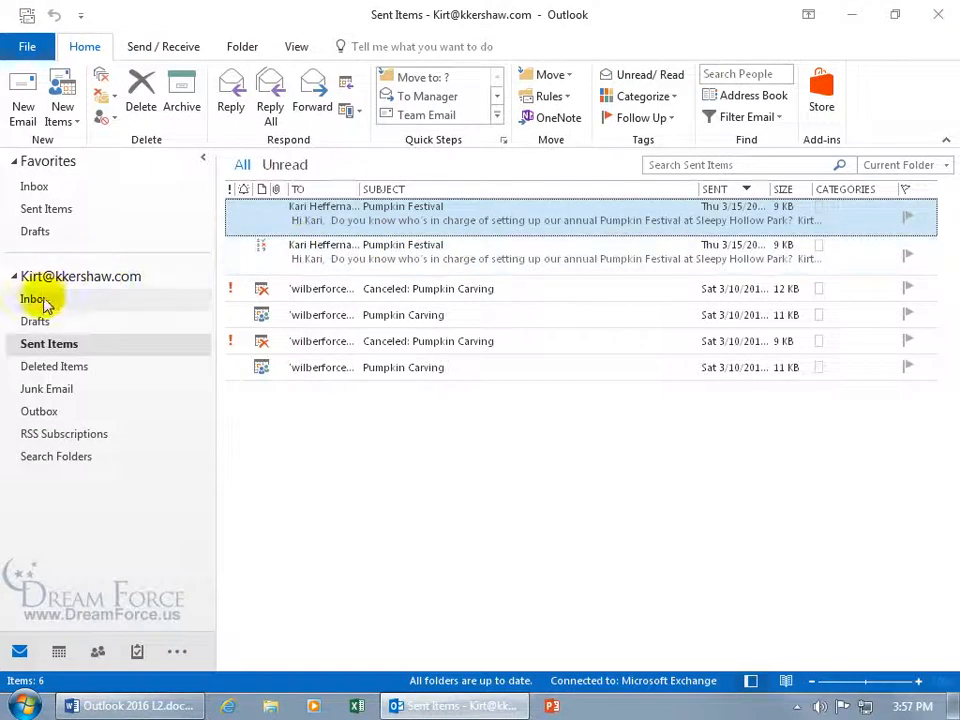
Mark the first Message Recall report in the Inbox as unread
click(44, 299)
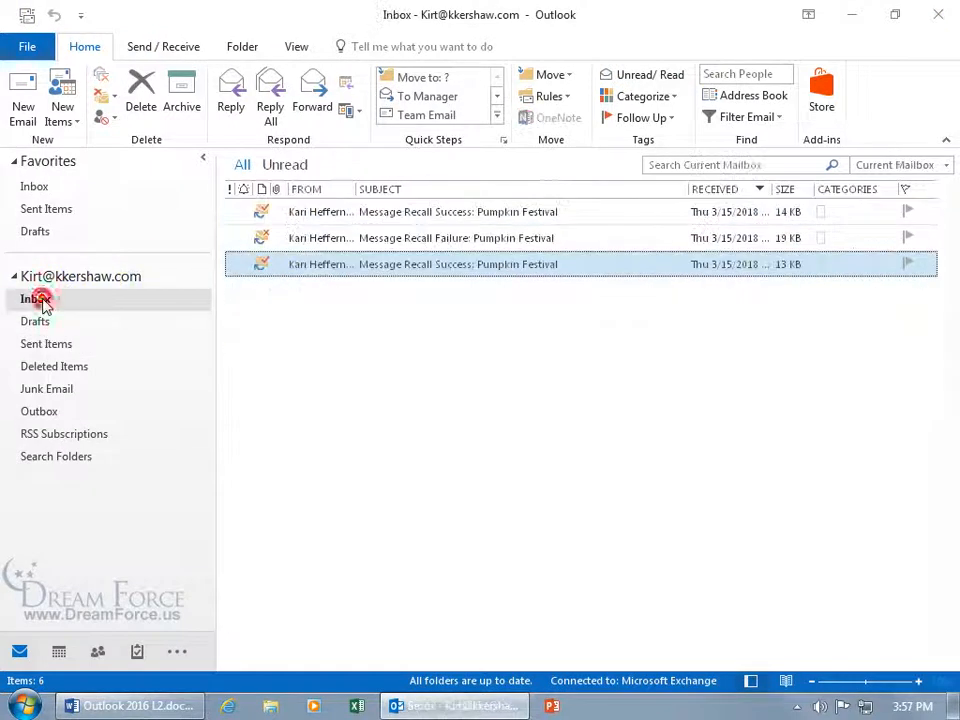
right_click(422, 216)
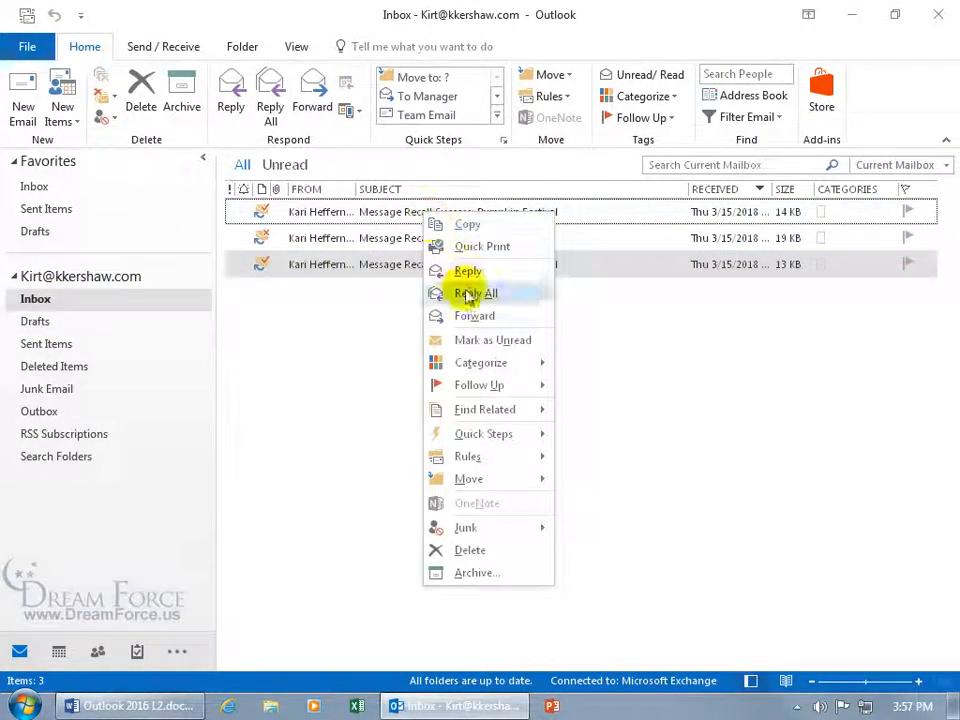
click(470, 339)
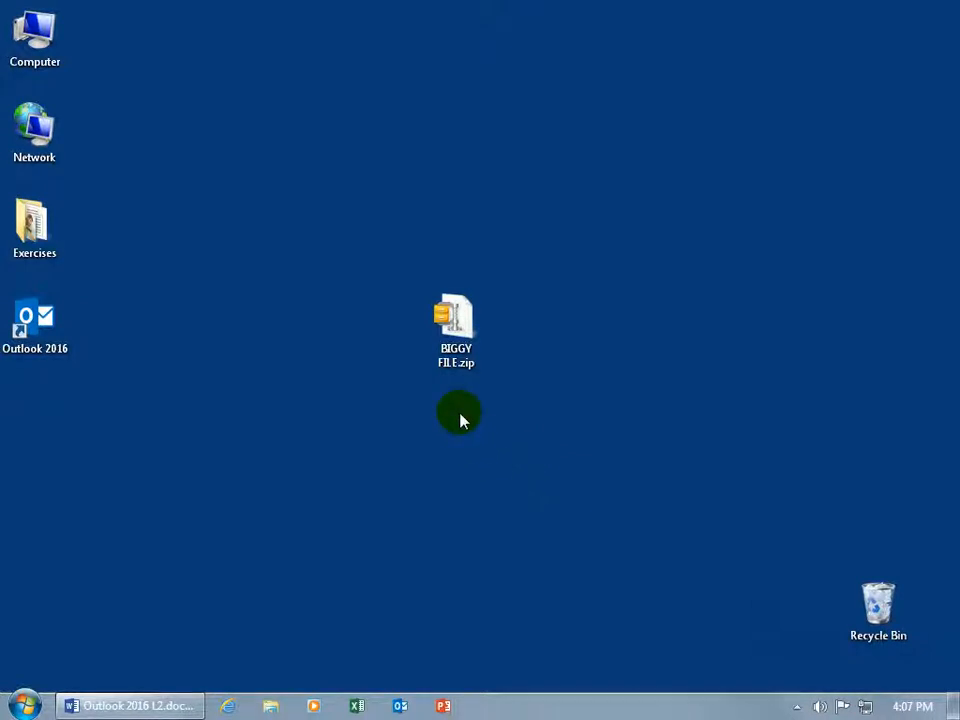
Confirm in Properties that BIGGY FILE.zip is 336 MB, then launch Outlook 2016
right_click(455, 354)
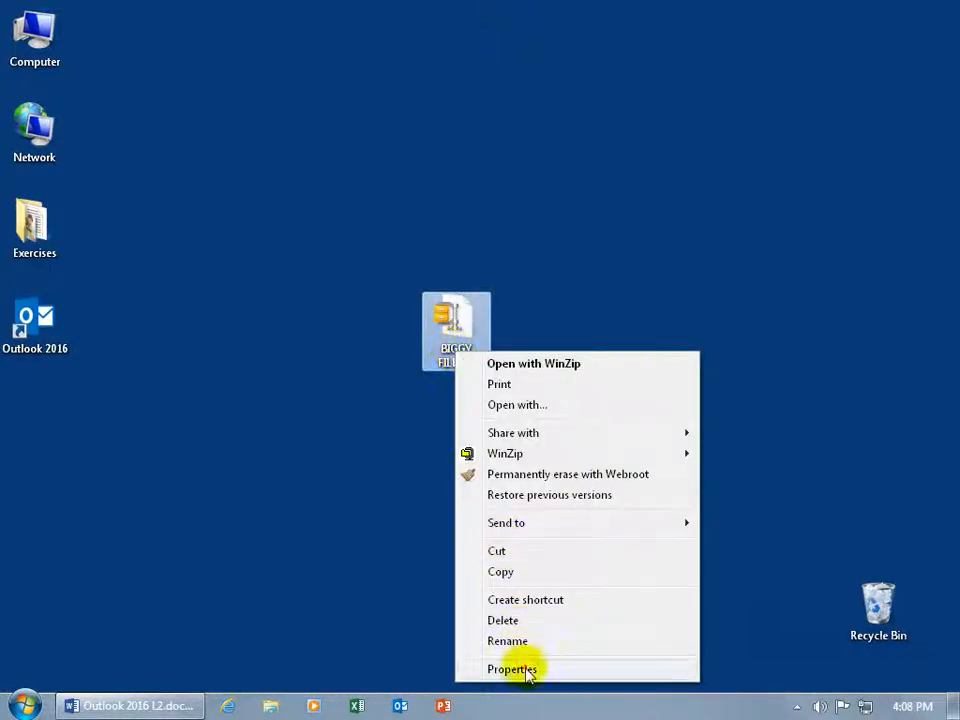
click(515, 669)
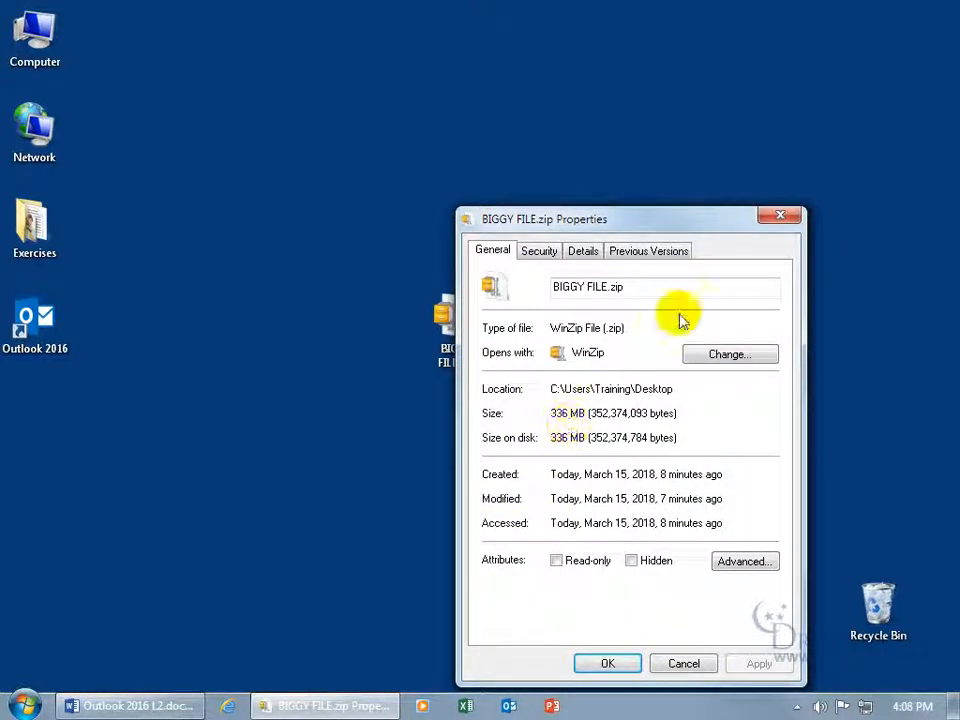
click(779, 216)
double_click(38, 334)
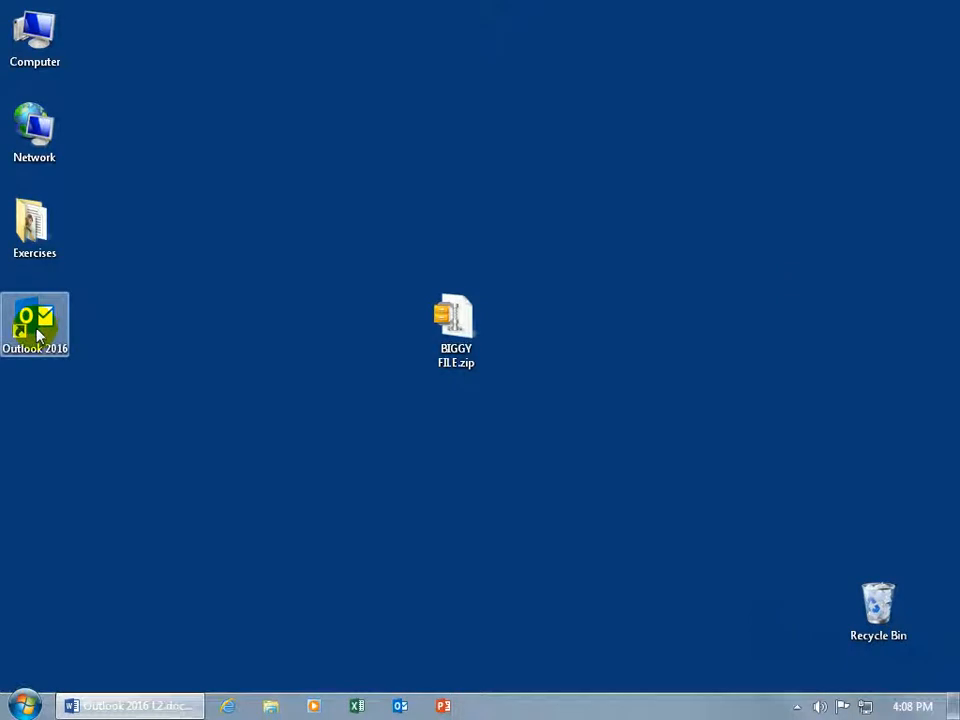
Try attaching BIGGY FILE.zip to a new email and dismiss the too-large warning
click(446, 376)
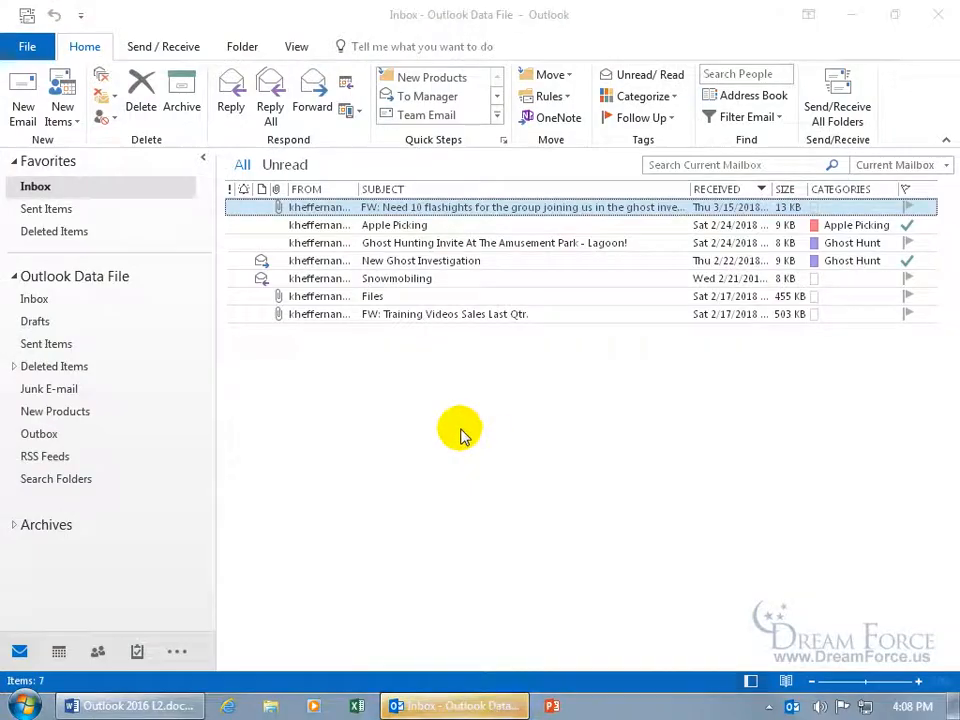
key(ctrl+n)
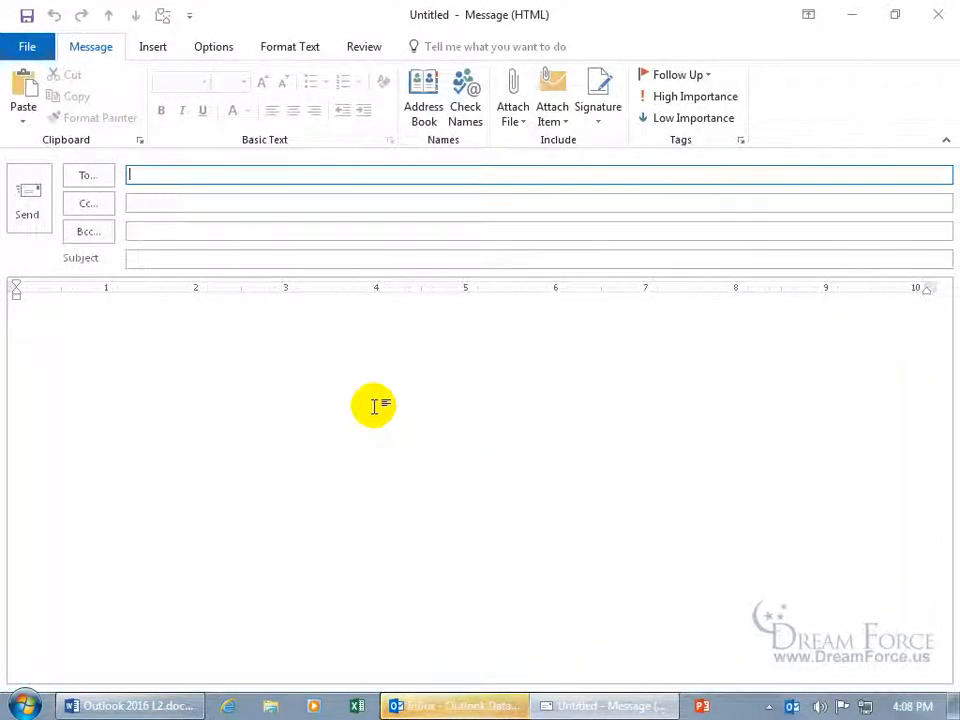
click(155, 50)
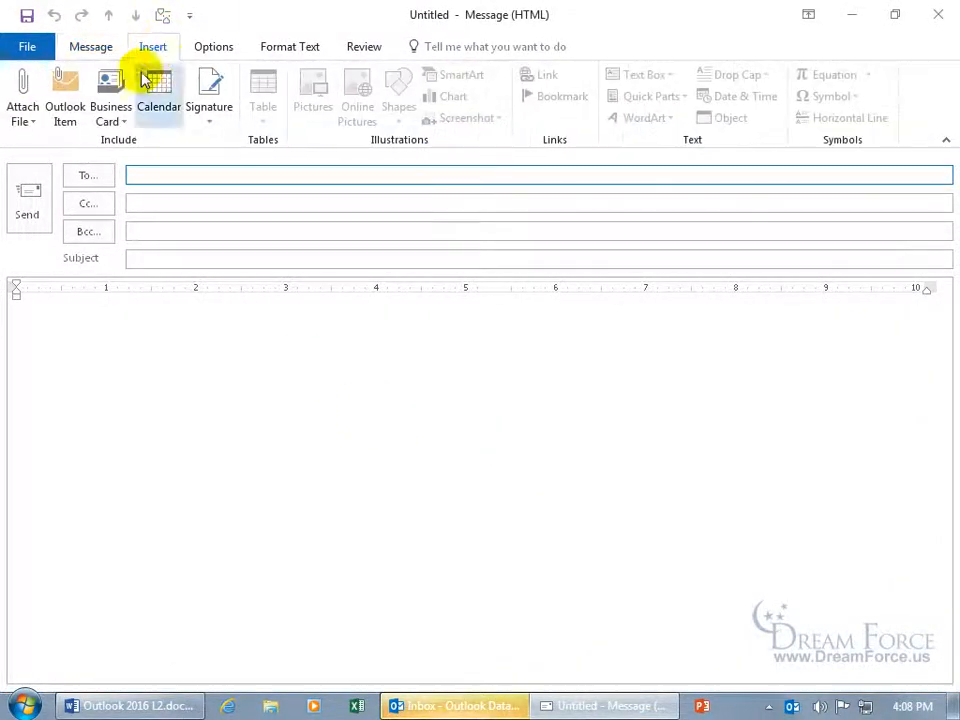
click(22, 114)
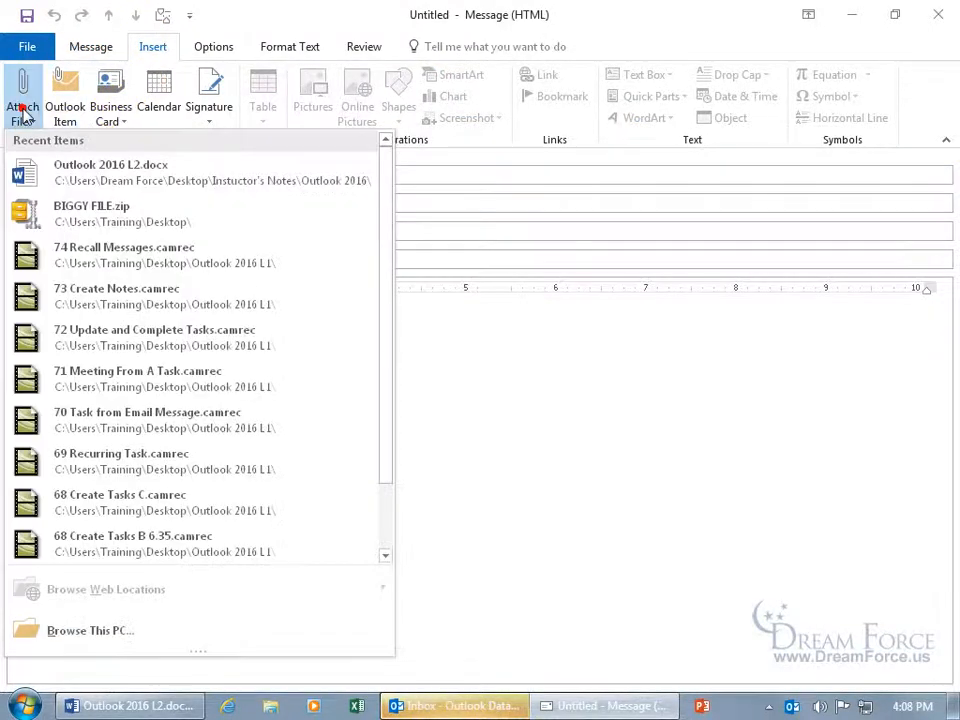
click(70, 216)
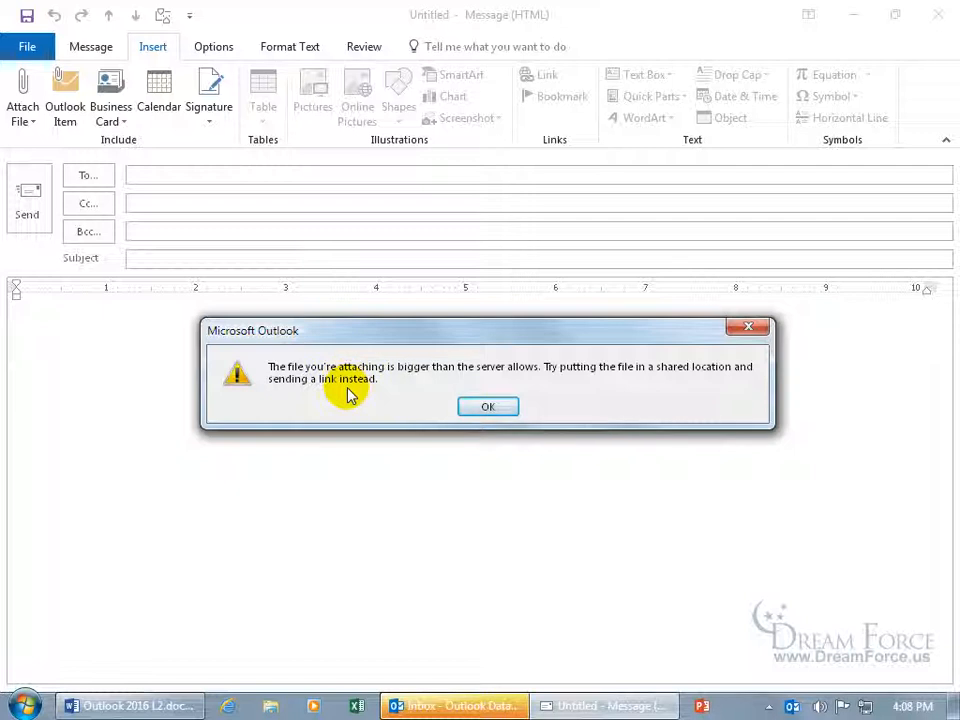
click(488, 408)
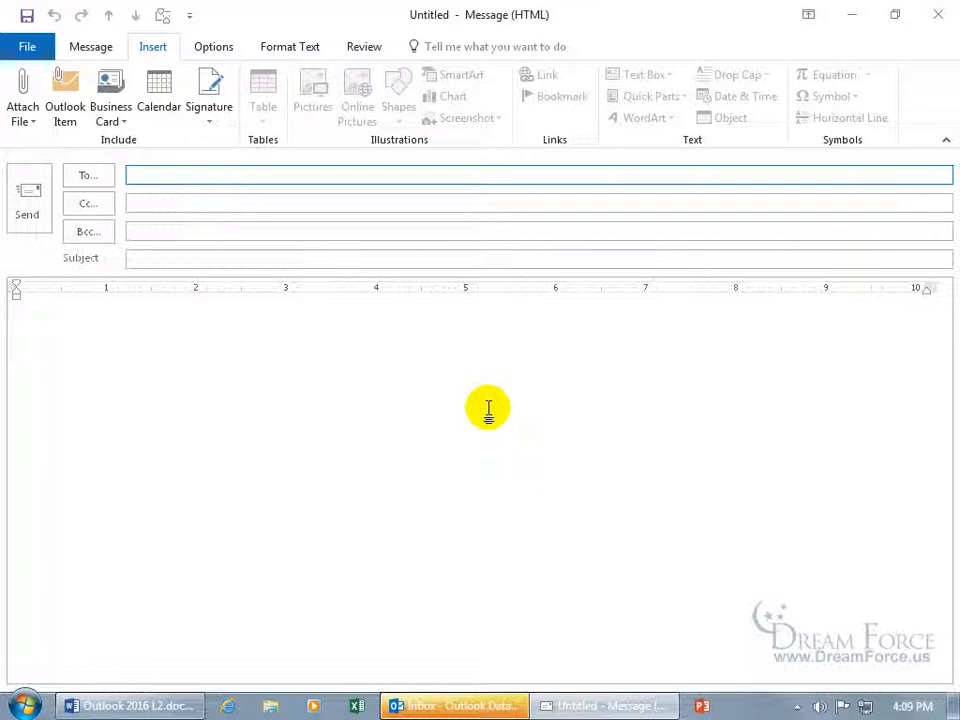
Discard the empty draft without saving and close Outlook
click(938, 14)
click(506, 409)
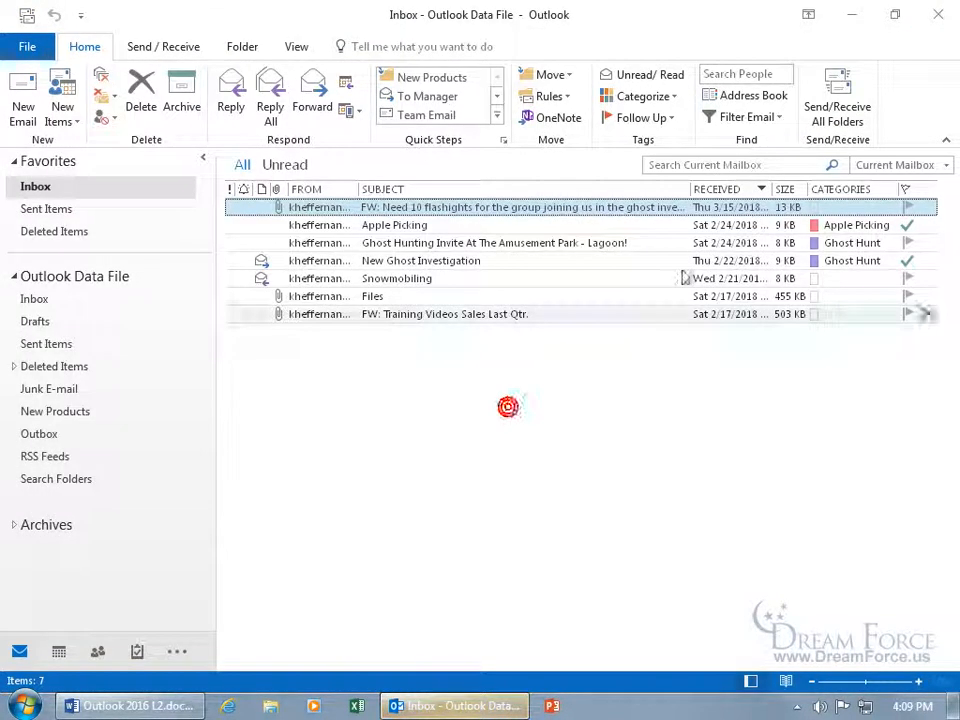
click(936, 18)
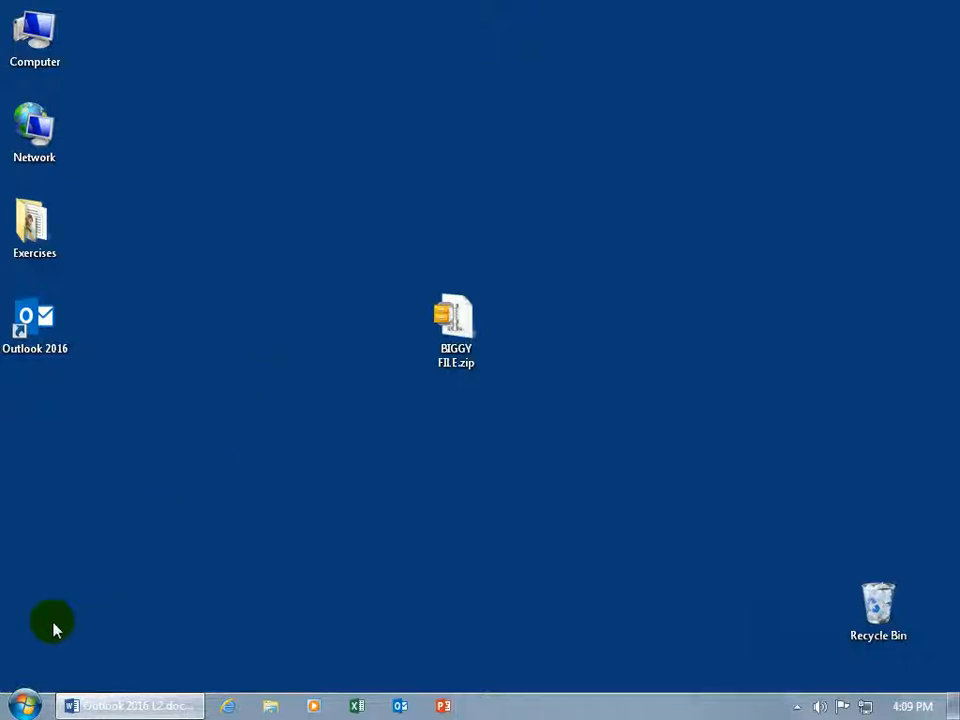
Launch Registry Editor from a 'regedit' Start-menu search and approve the UAC prompt
click(24, 706)
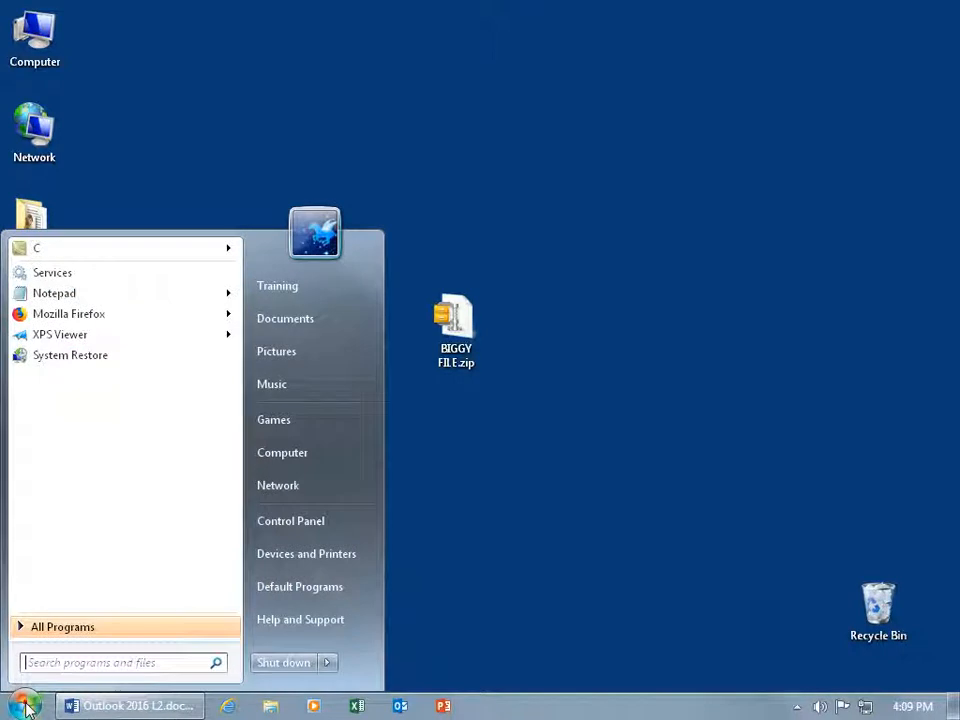
click(60, 663)
text(reg)
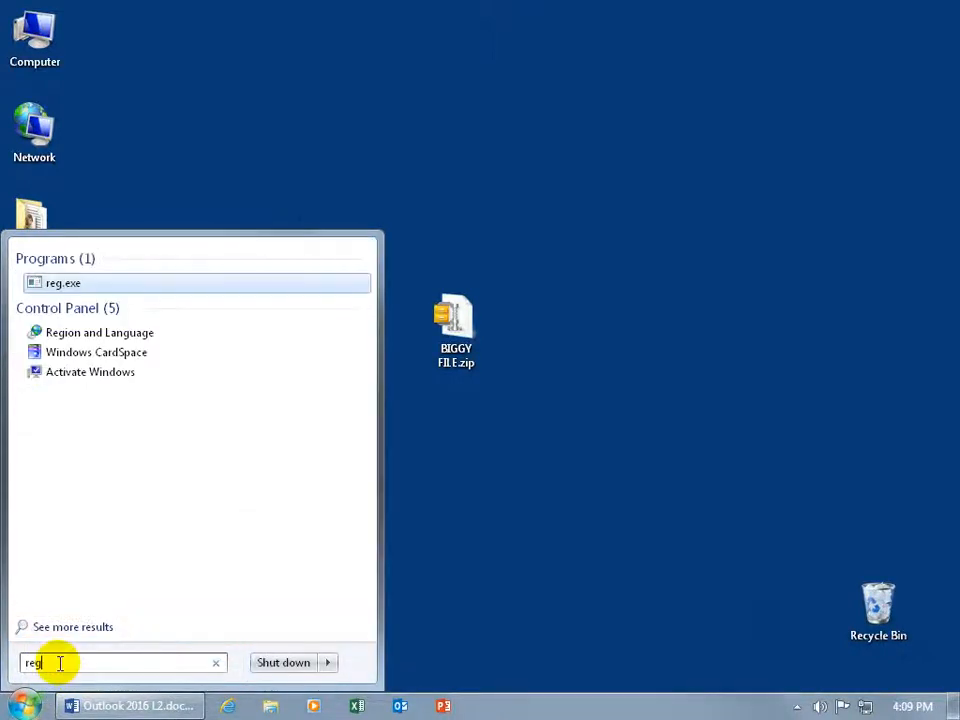
text(edit)
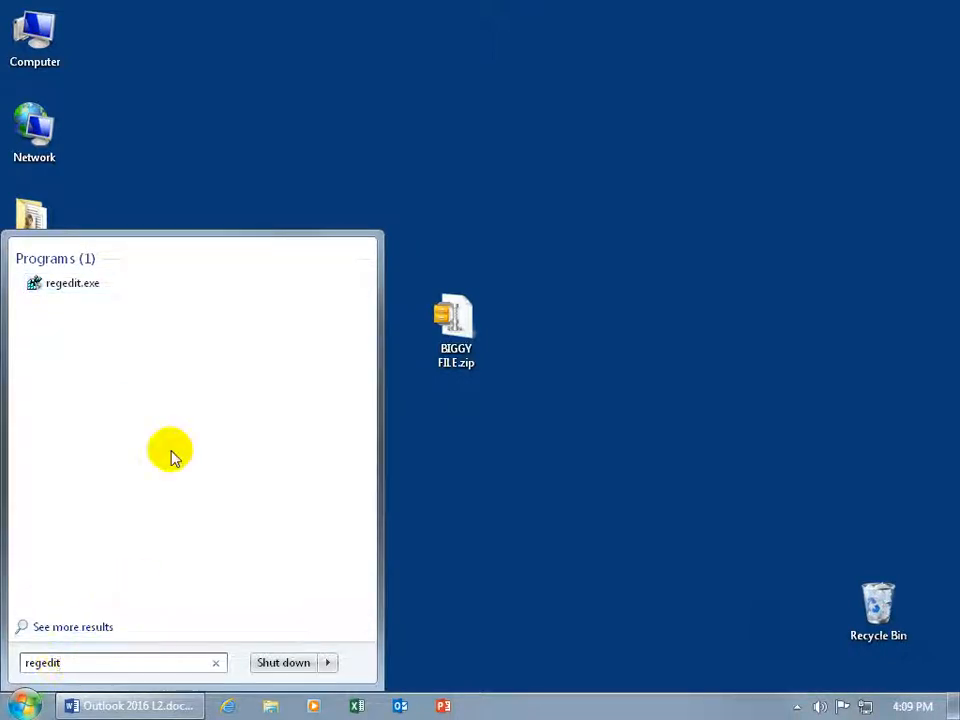
click(71, 286)
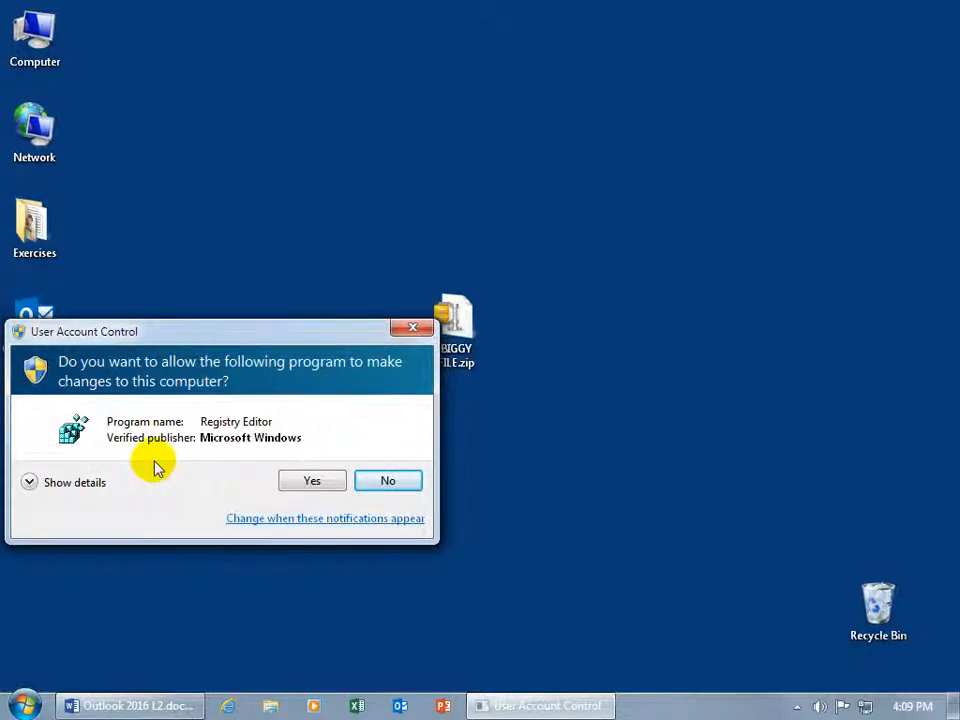
click(311, 481)
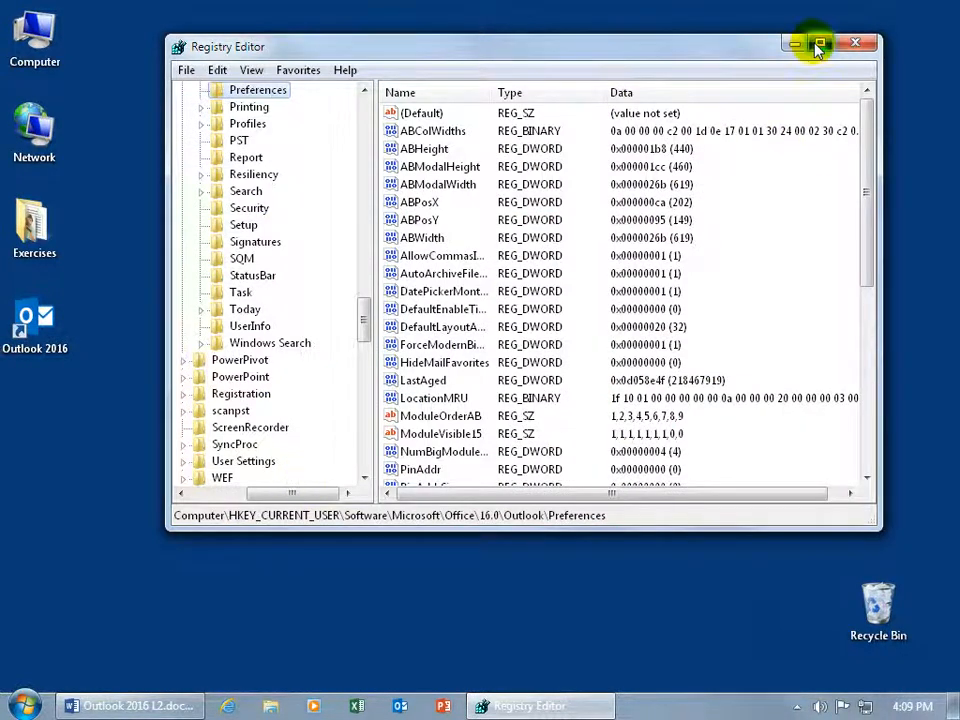
Maximize Registry Editor and expand HKEY_CURRENT_USER down to its Software key
click(820, 43)
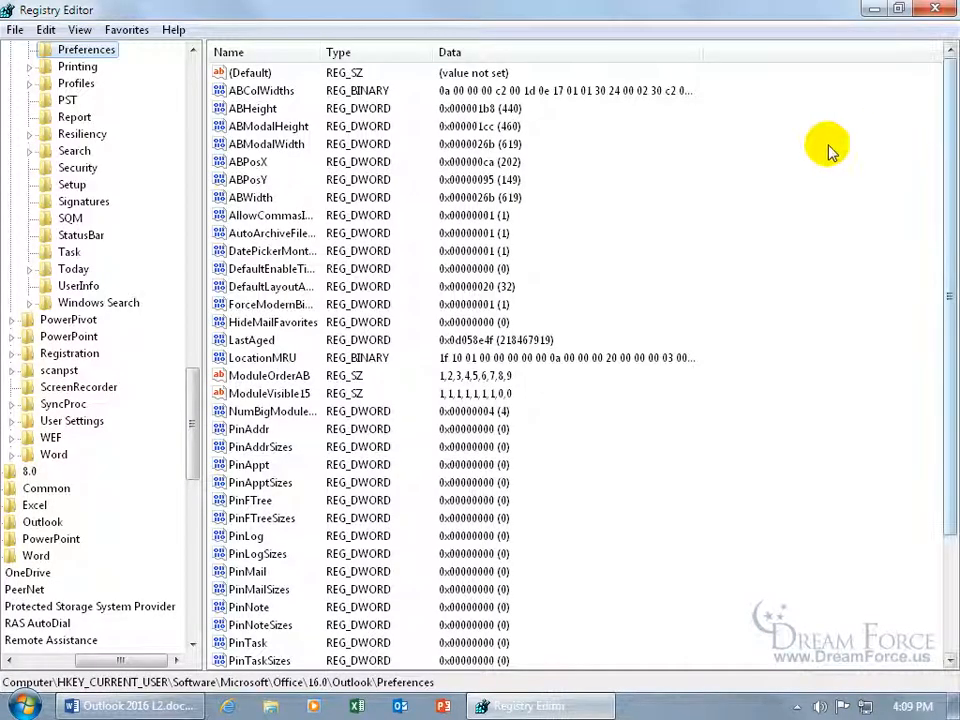
drag(185, 420, 193, 170)
drag(140, 665, 87, 664)
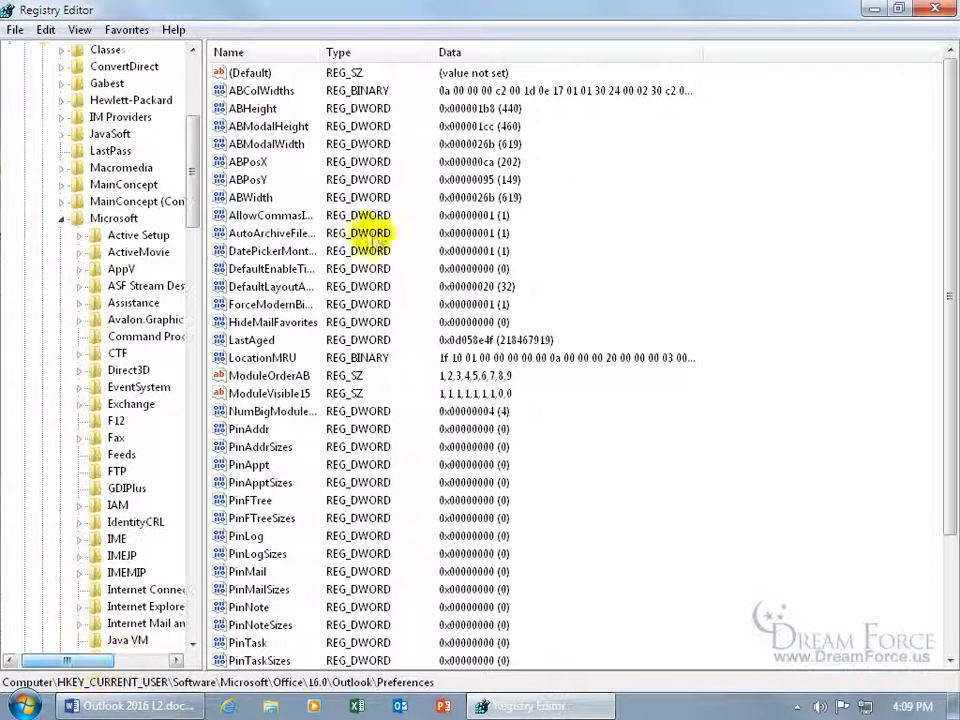
drag(194, 192, 193, 118)
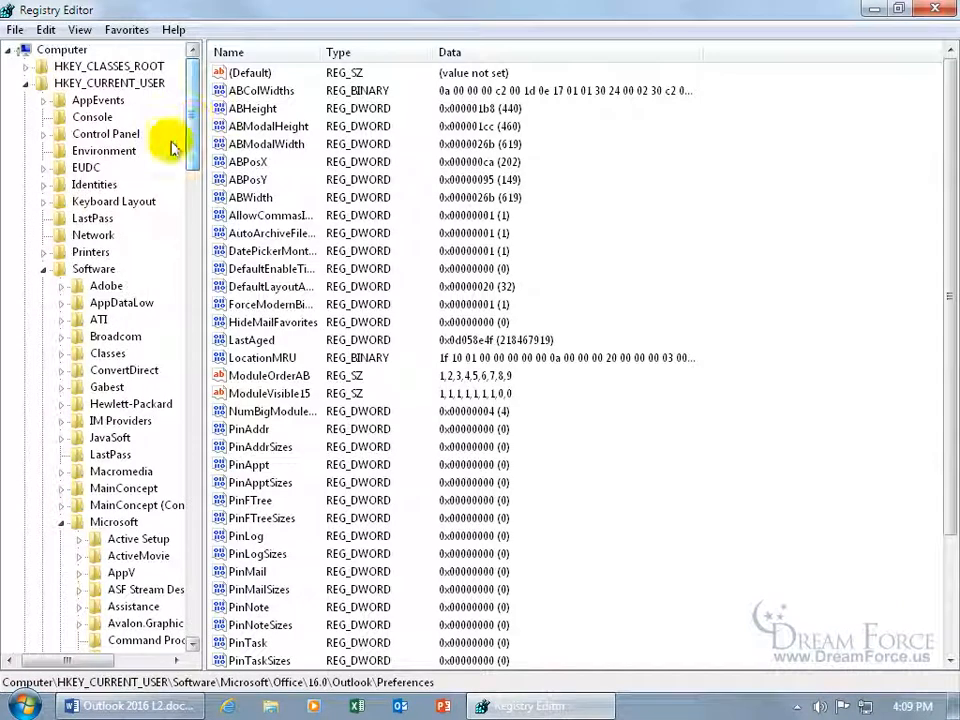
click(26, 85)
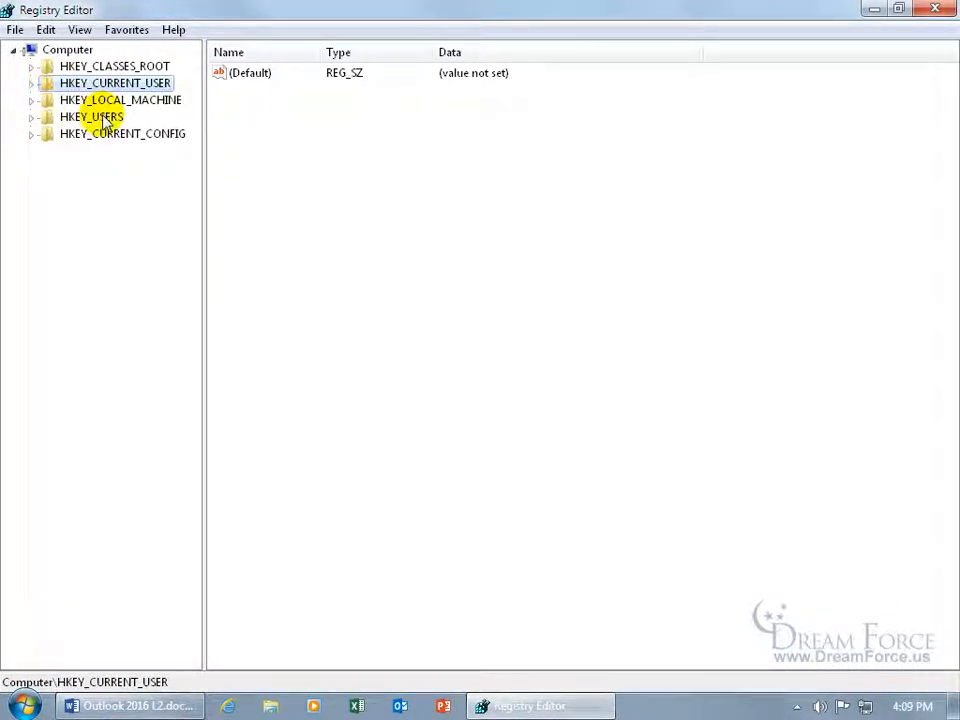
click(33, 87)
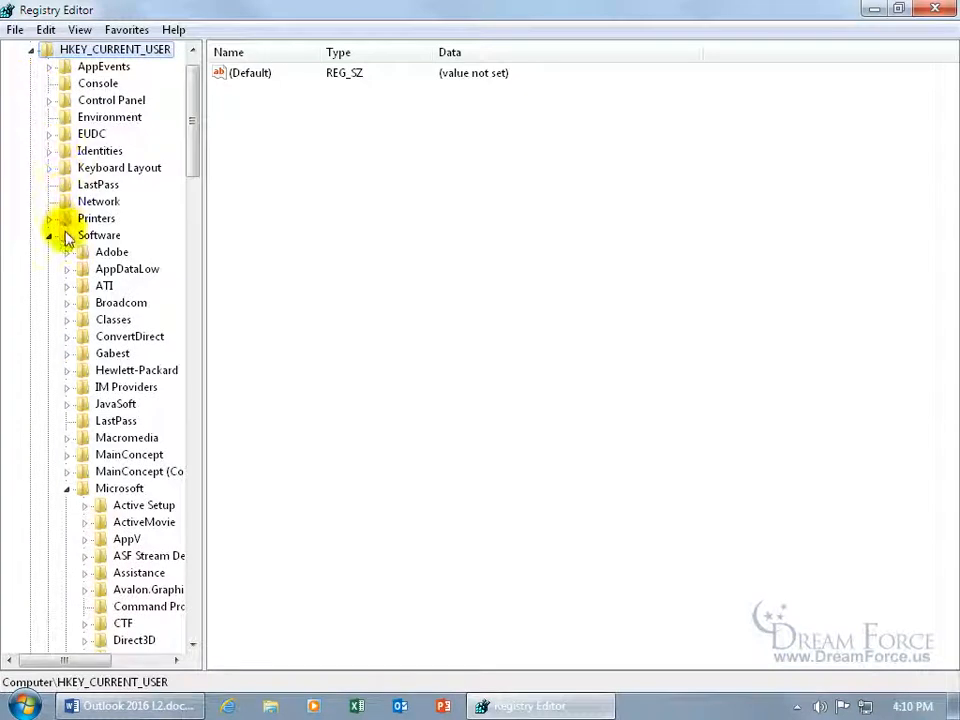
click(68, 236)
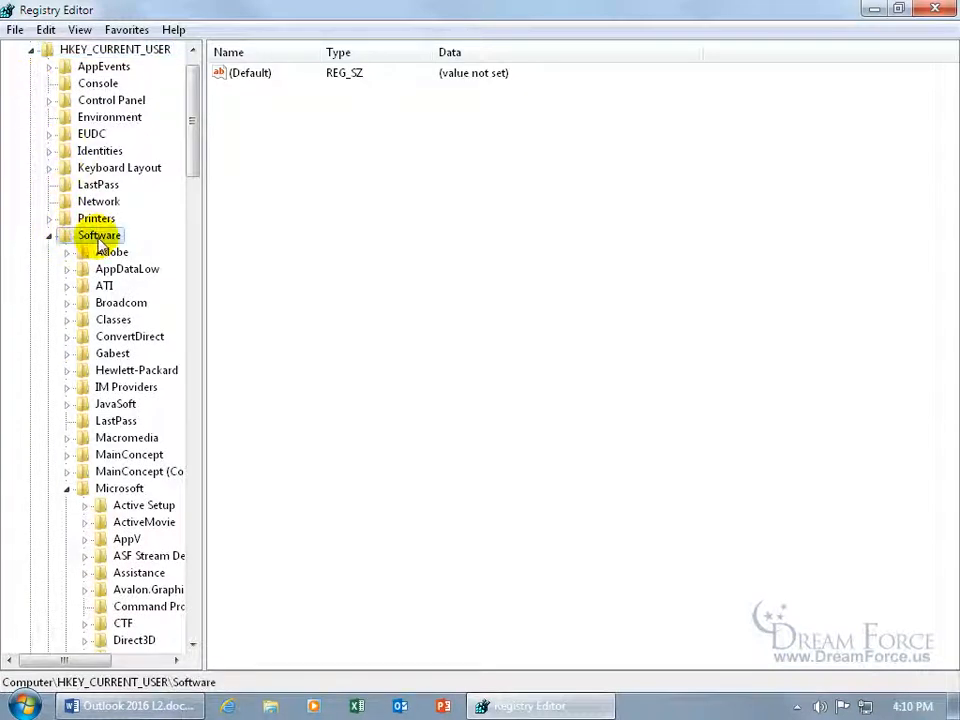
Drill through Microsoft, Office, 16.0 and Outlook to show the Preferences key's values
drag(193, 160, 193, 204)
click(119, 236)
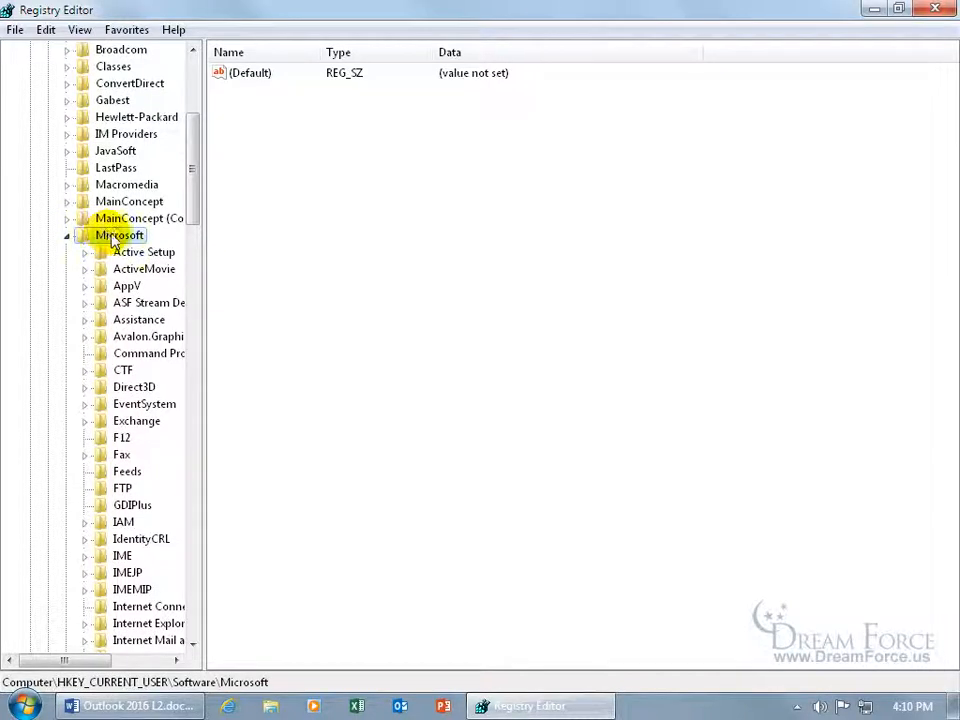
drag(189, 204, 193, 326)
click(105, 238)
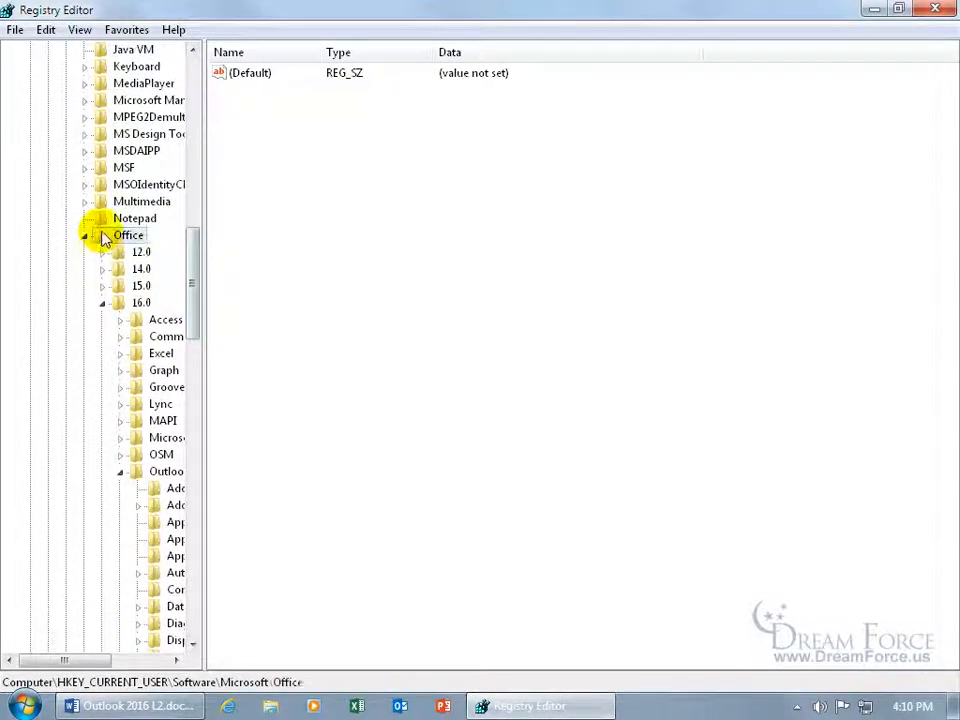
click(123, 304)
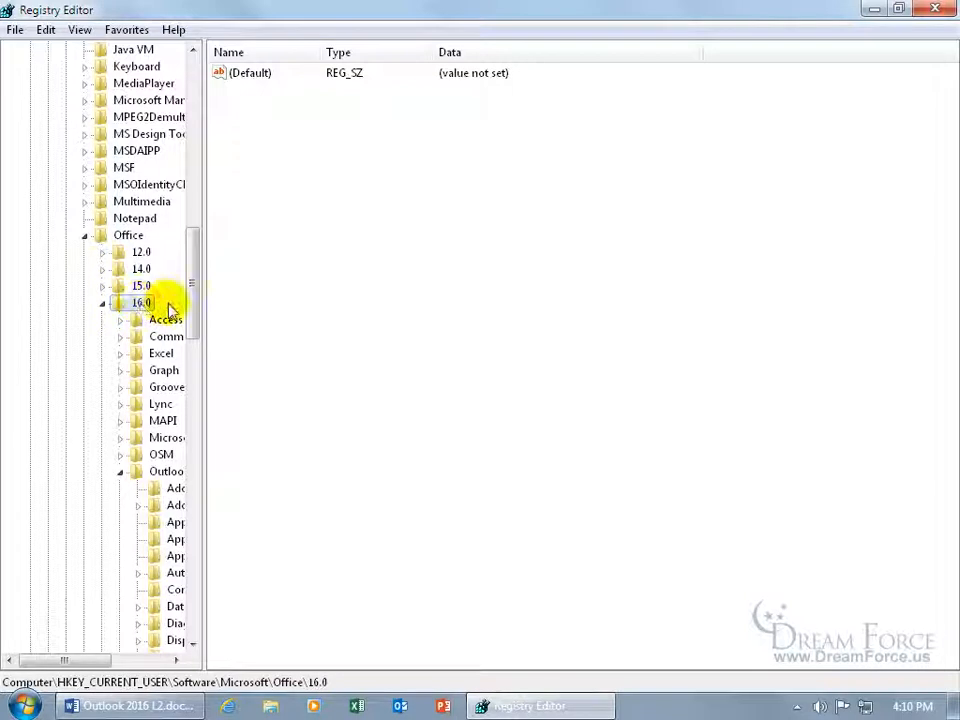
drag(195, 300, 196, 329)
click(157, 311)
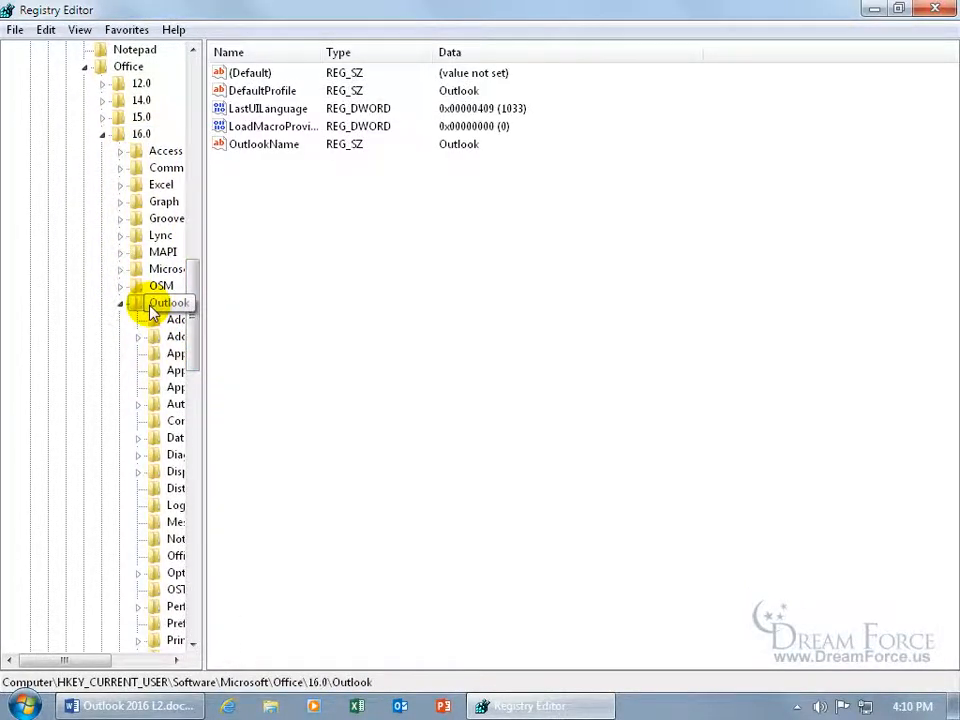
drag(75, 659, 118, 664)
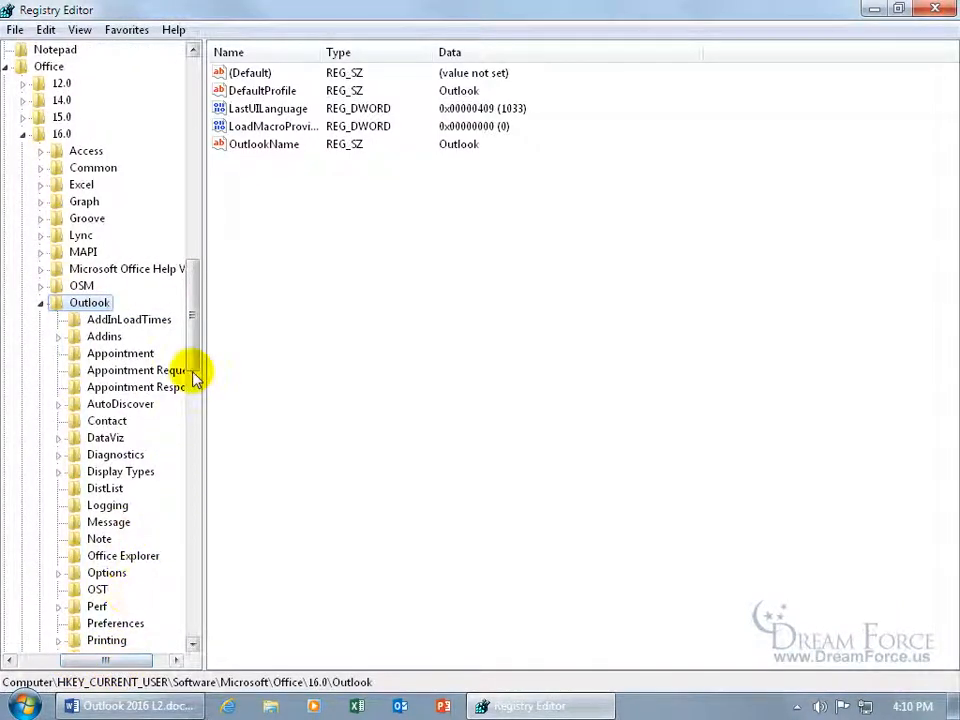
drag(191, 360, 197, 436)
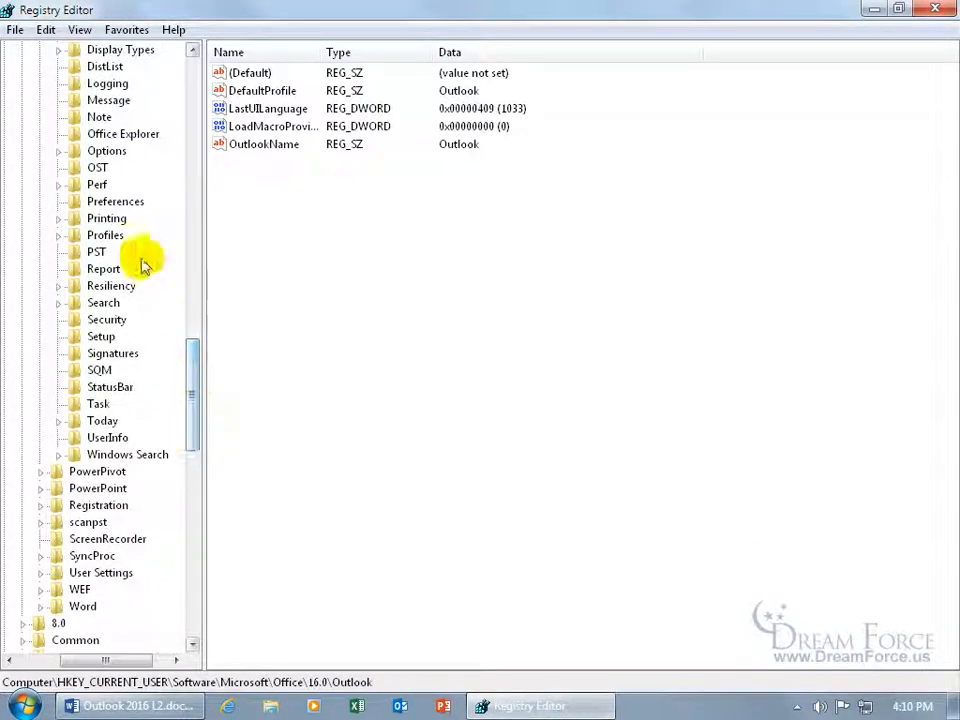
click(93, 203)
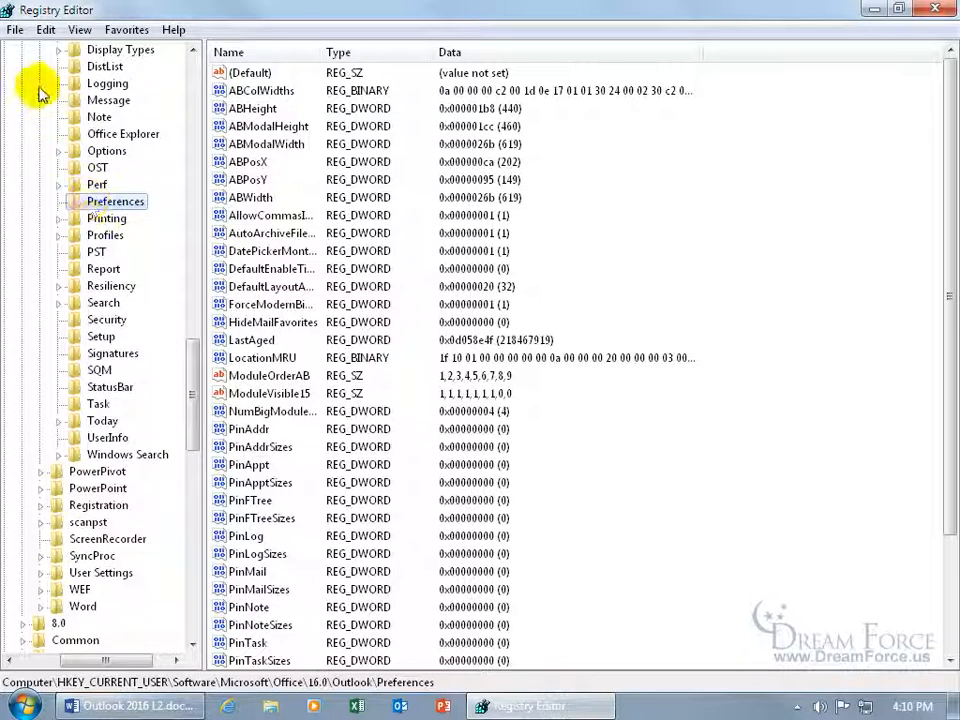
Create a DWORD (32-bit) value named MaximumAttachmentSize in the Preferences key
click(44, 30)
mouse_move(70, 55)
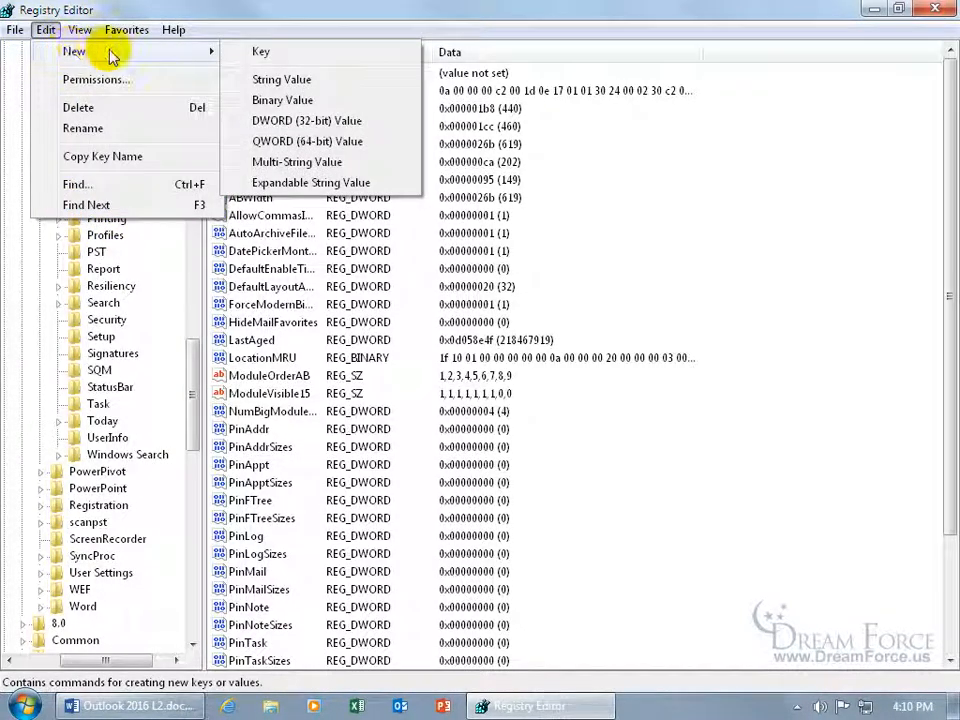
click(290, 121)
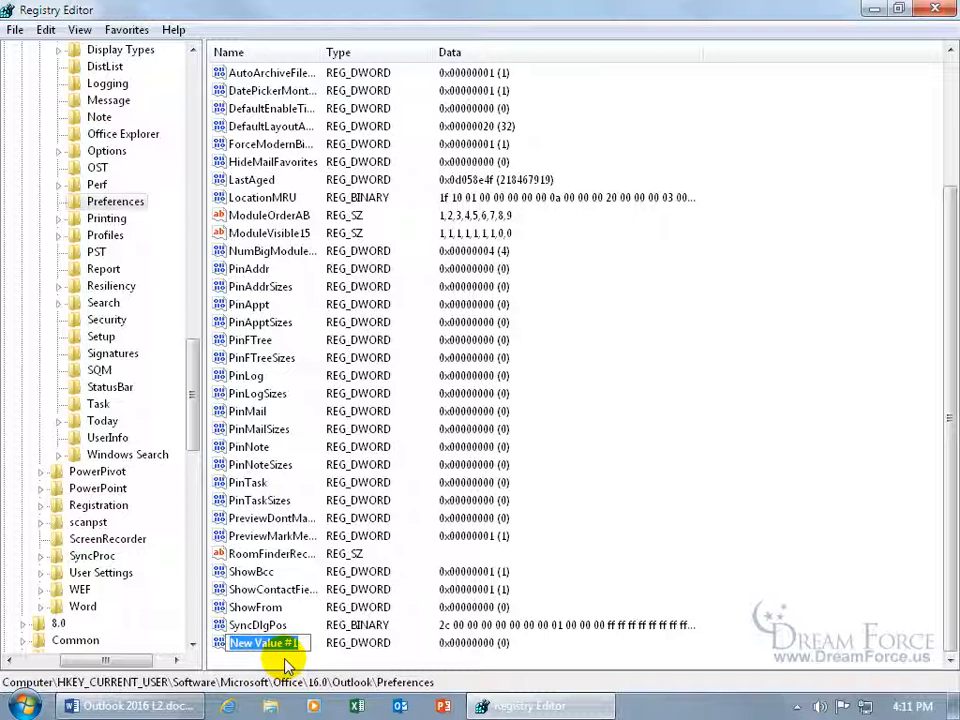
text(MaximumAttachmentSize)
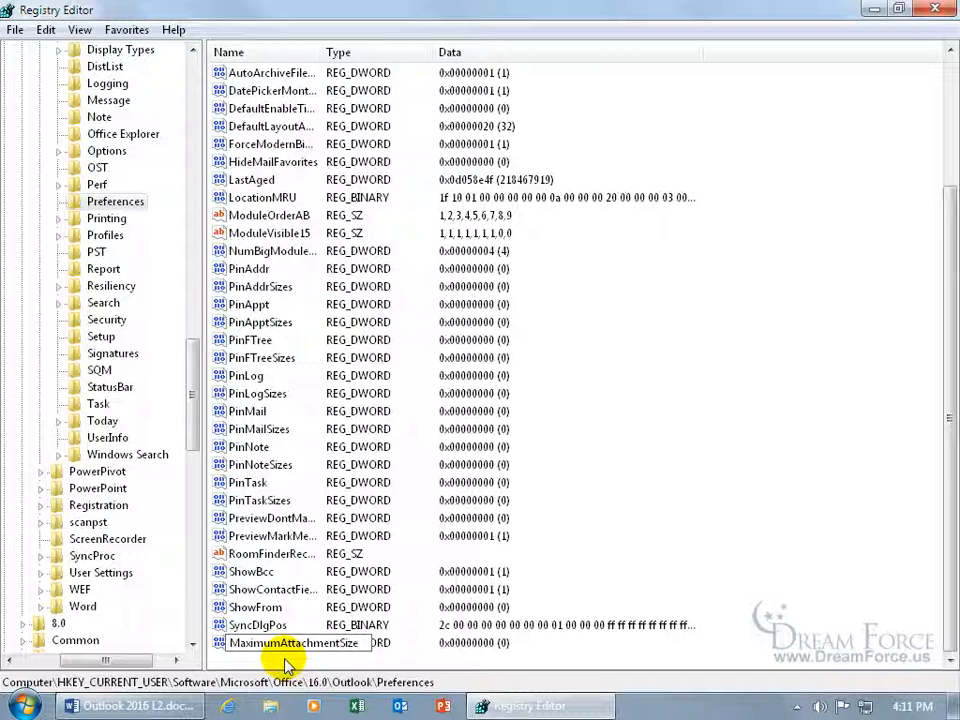
key(Return)
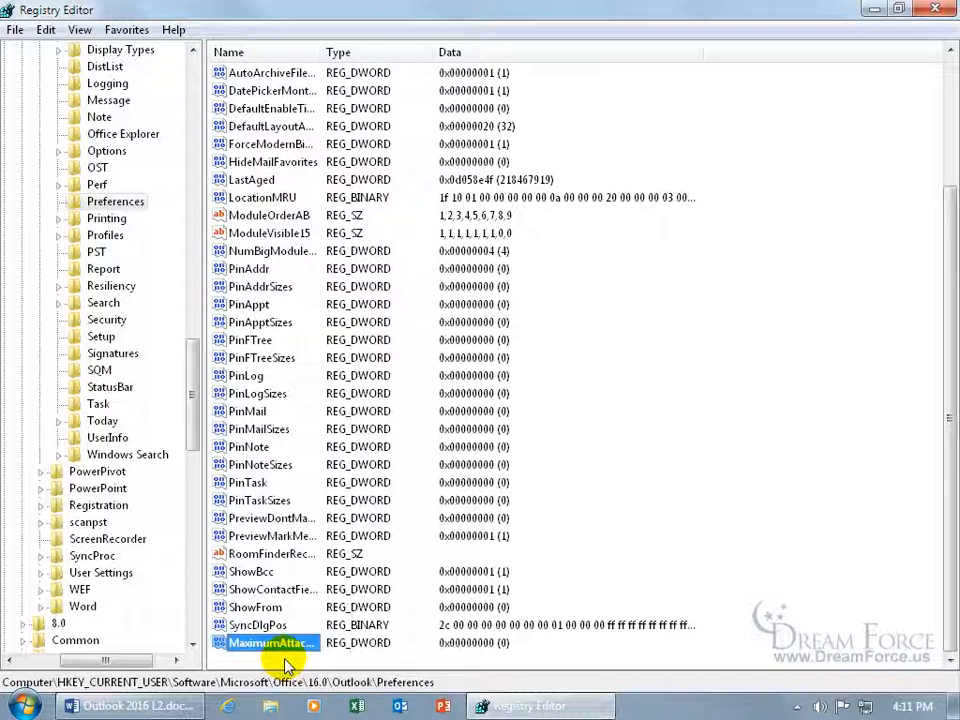
right_click(294, 645)
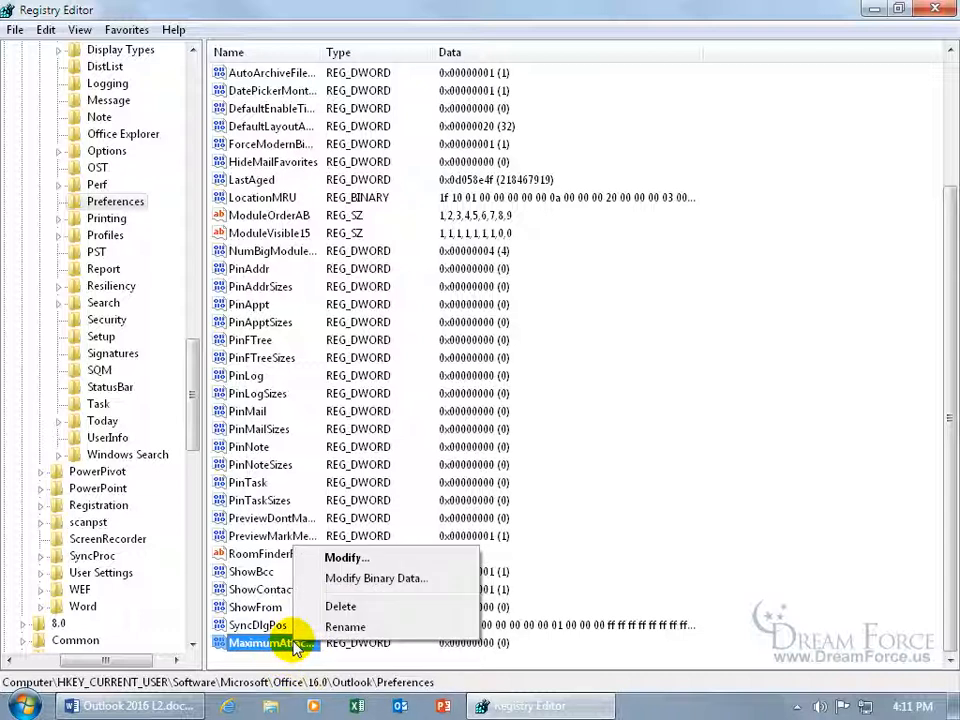
click(343, 626)
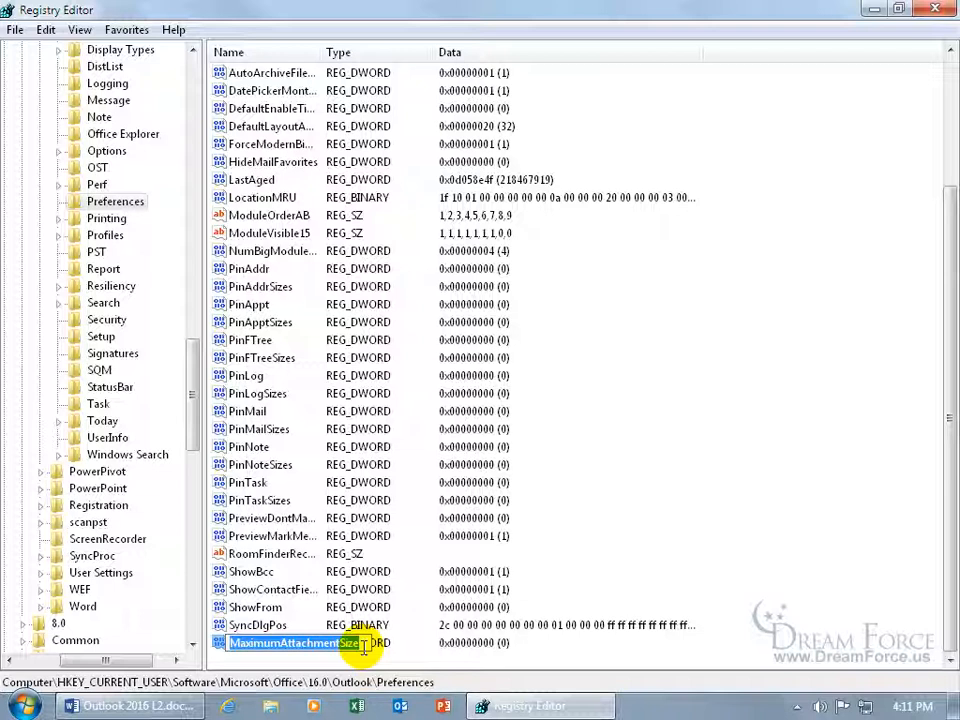
key(Return)
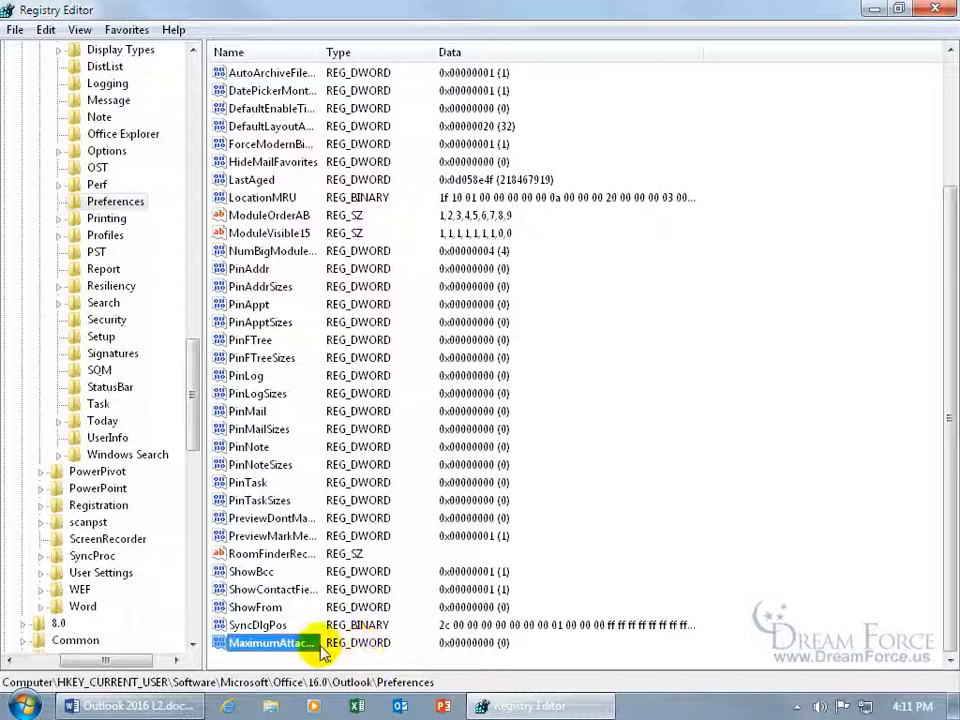
Edit MaximumAttachmentSize and set its value data to 0 instead of 30720
double_click(285, 646)
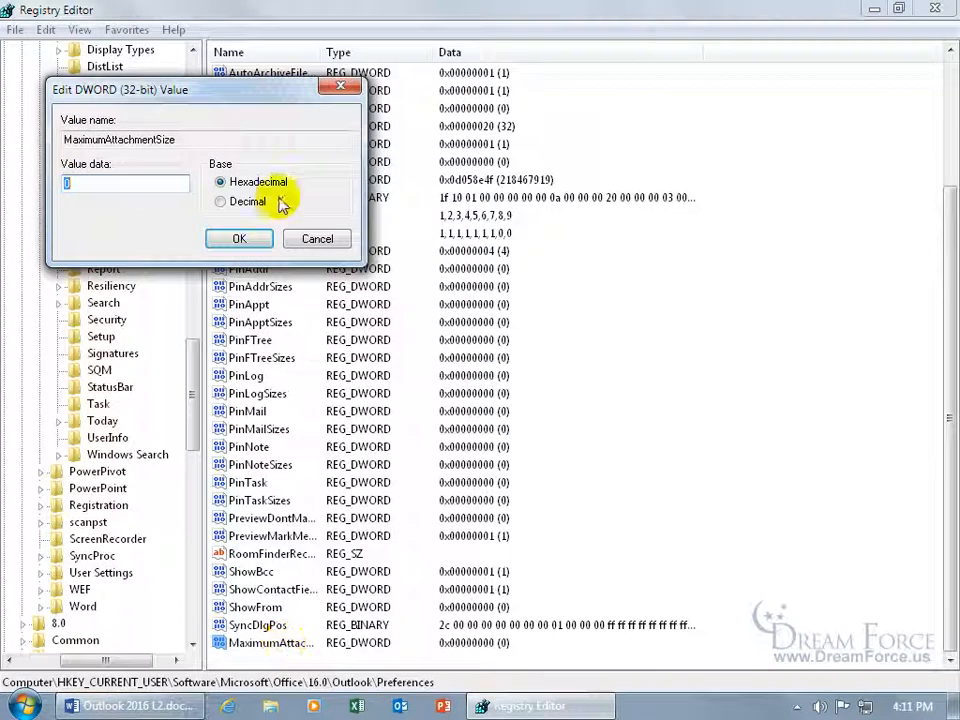
drag(224, 106, 563, 282)
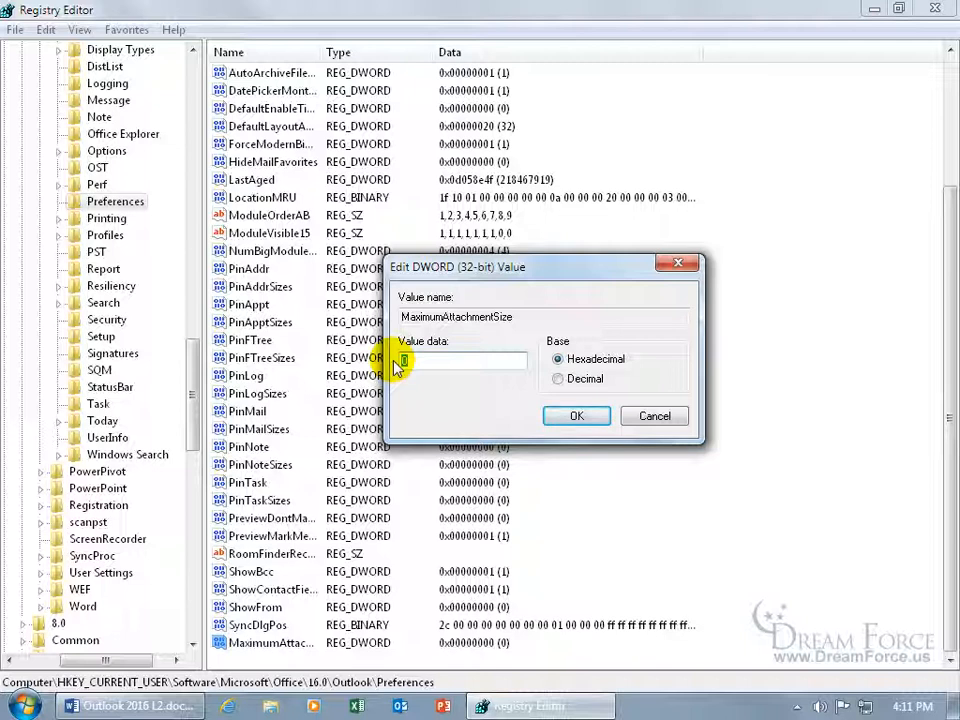
text(30720)
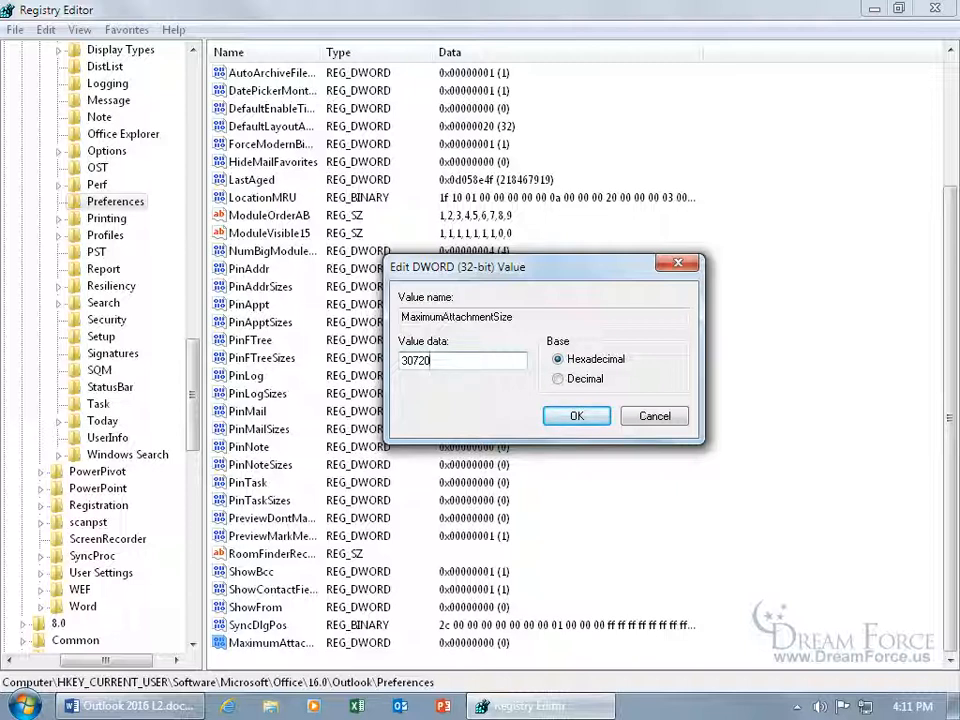
key(BackSpace)
key(BackSpace)
key(BackSpace)
key(BackSpace)
key(BackSpace)
text(0)
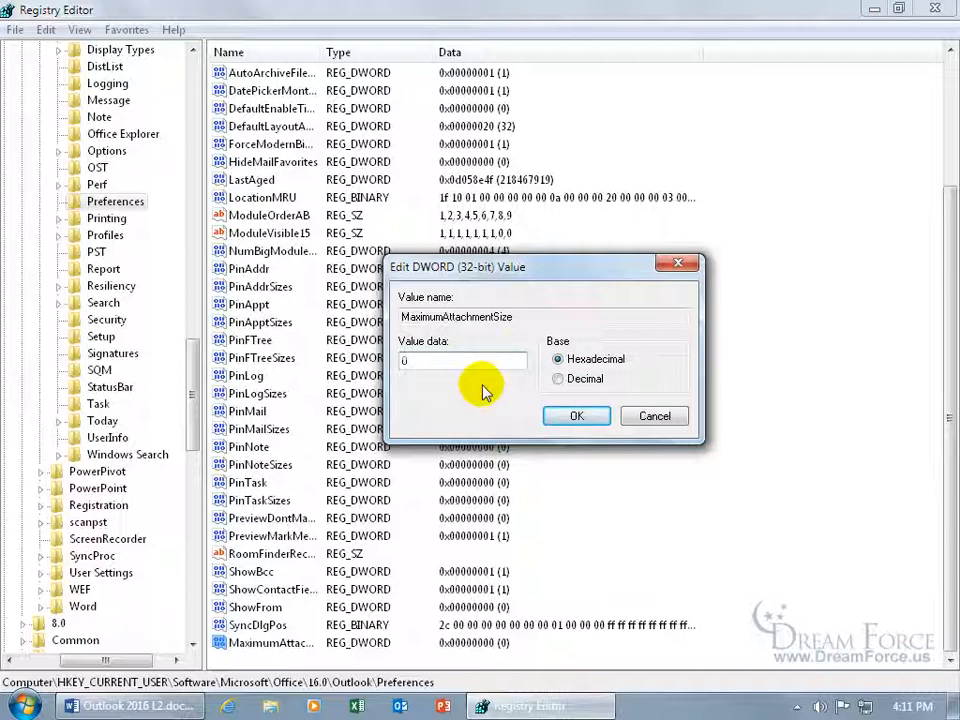
click(575, 416)
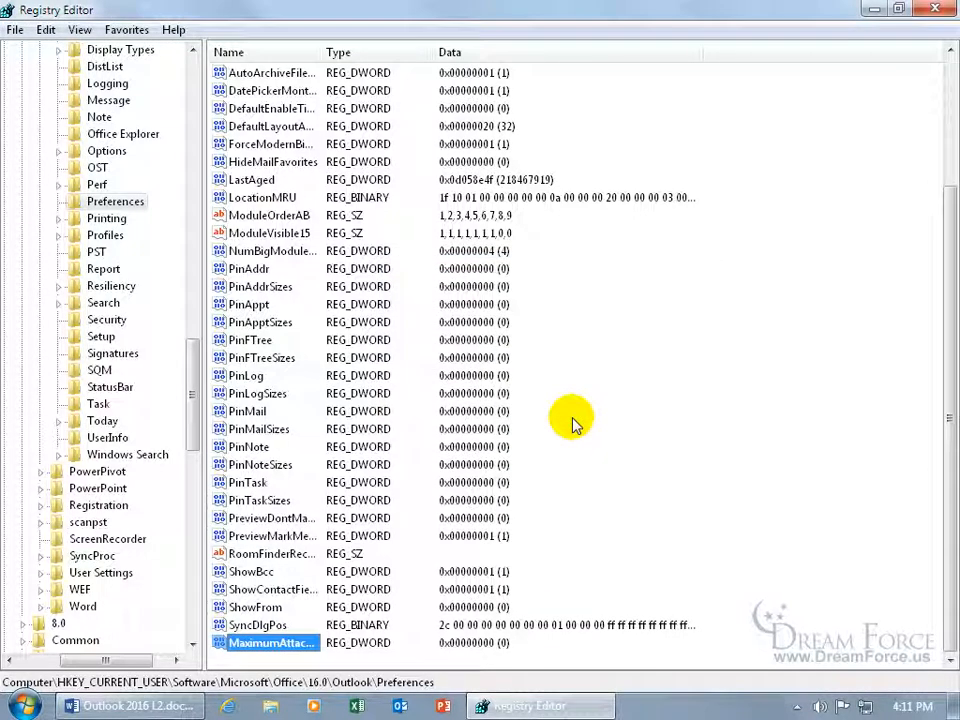
Close Registry Editor and start Outlook 2016 with the Outlook profile
click(934, 9)
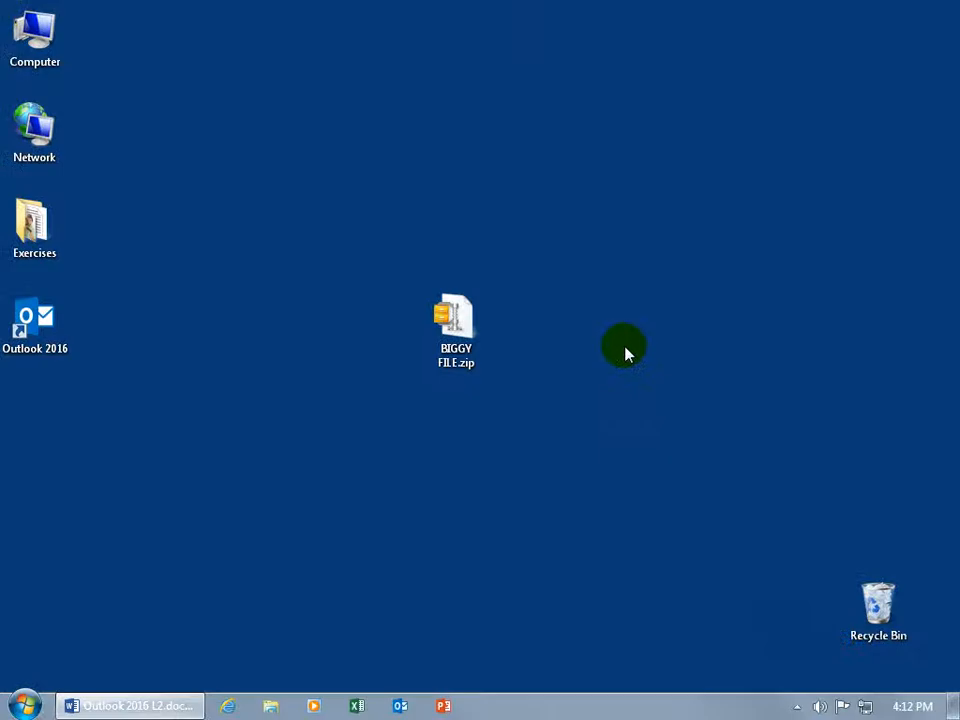
double_click(36, 330)
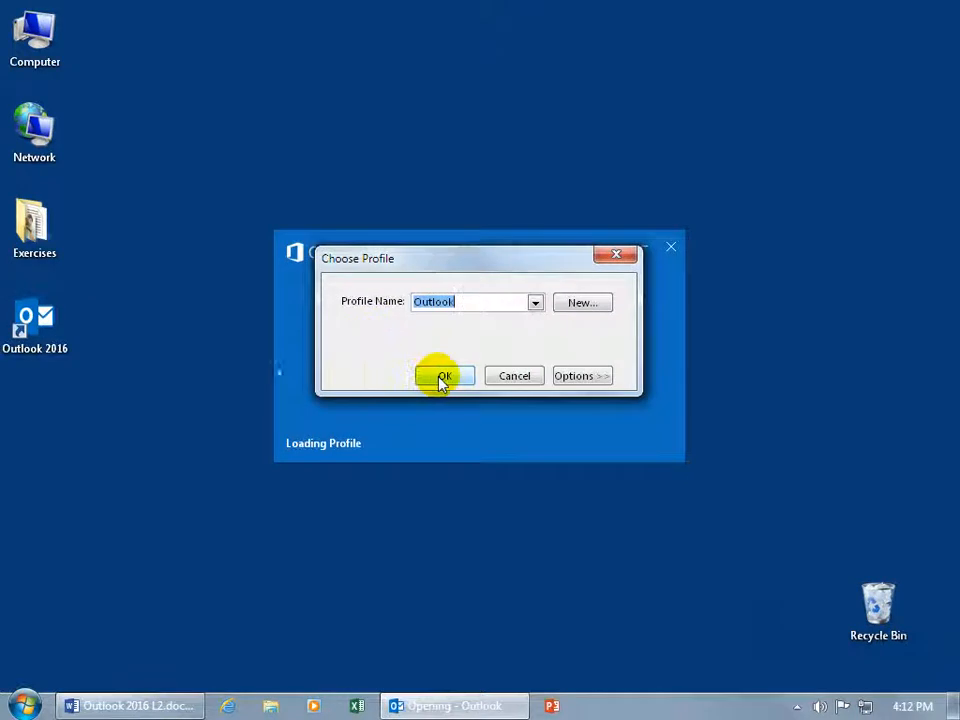
click(440, 379)
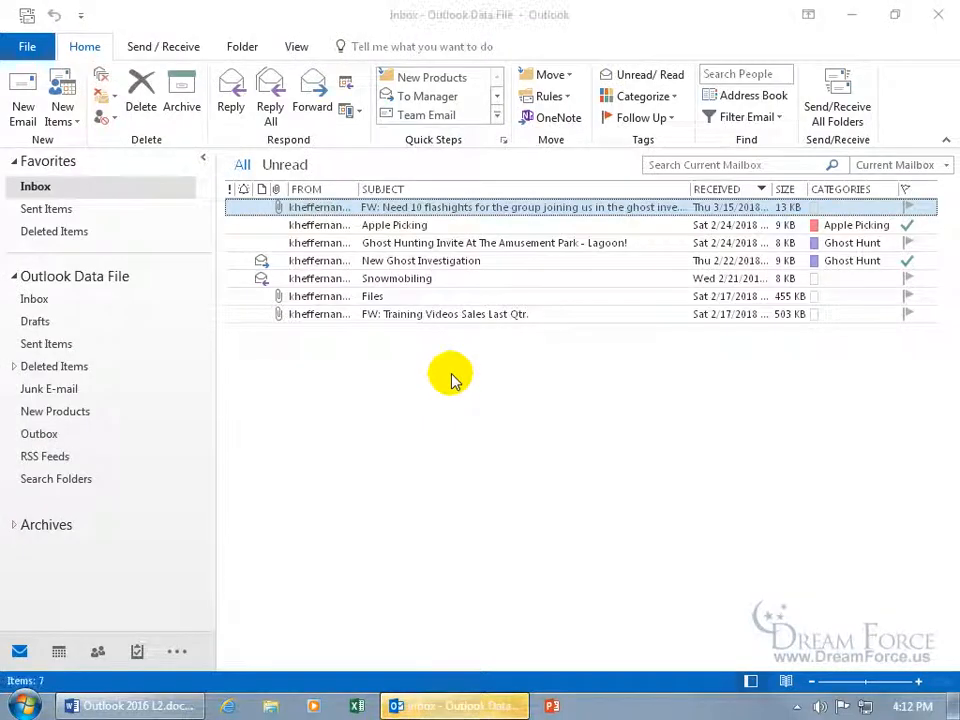
Start a new email and attach BIGGY FILE.zip from the recent files list
key(ctrl+n)
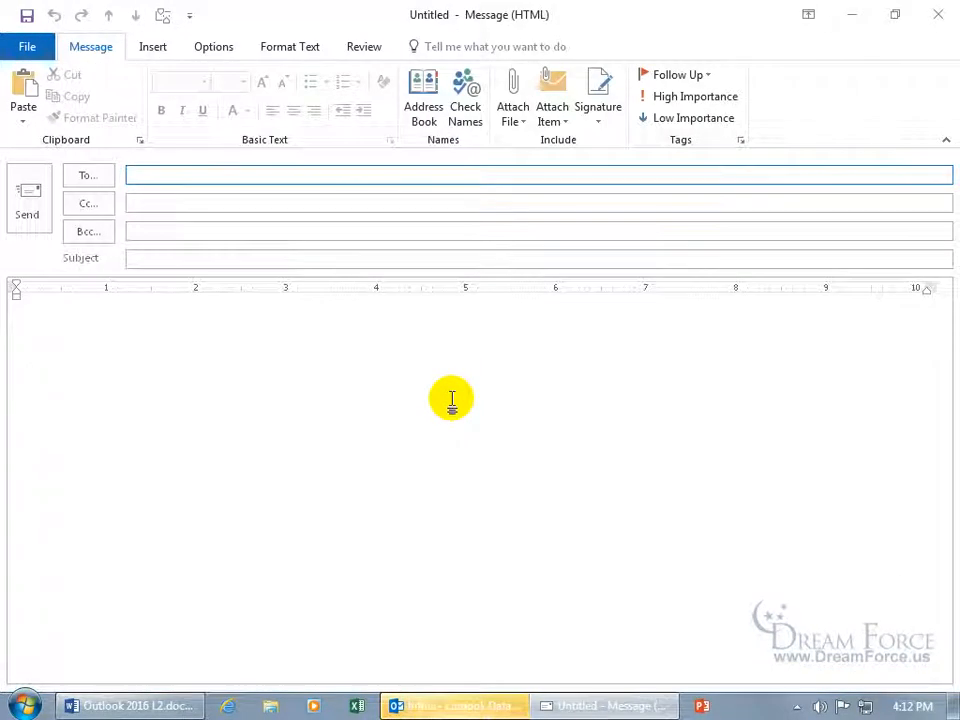
click(152, 46)
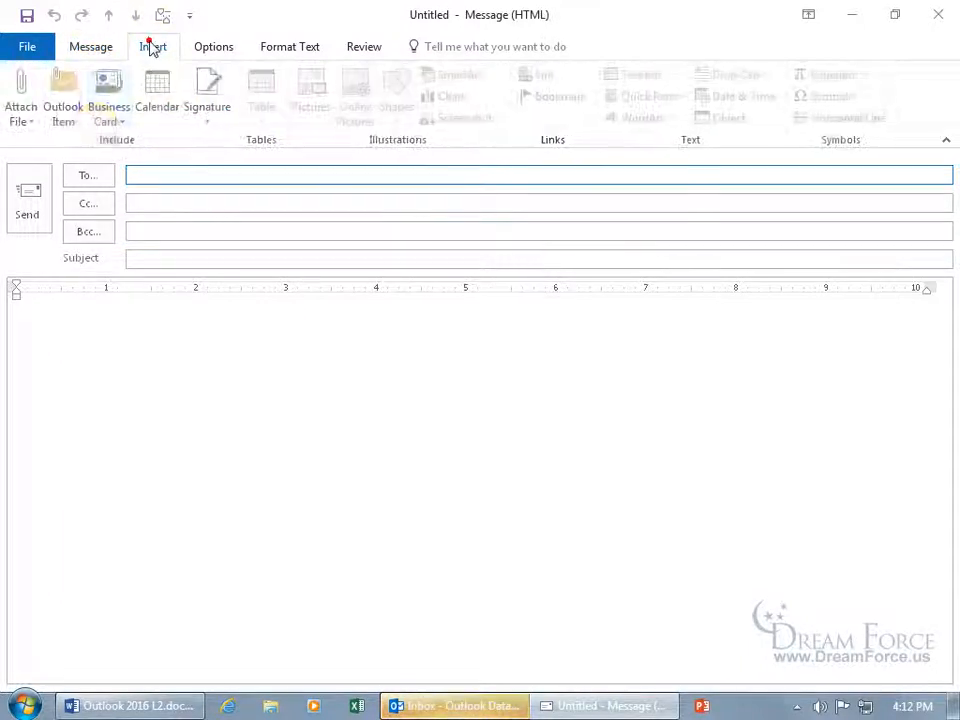
click(22, 121)
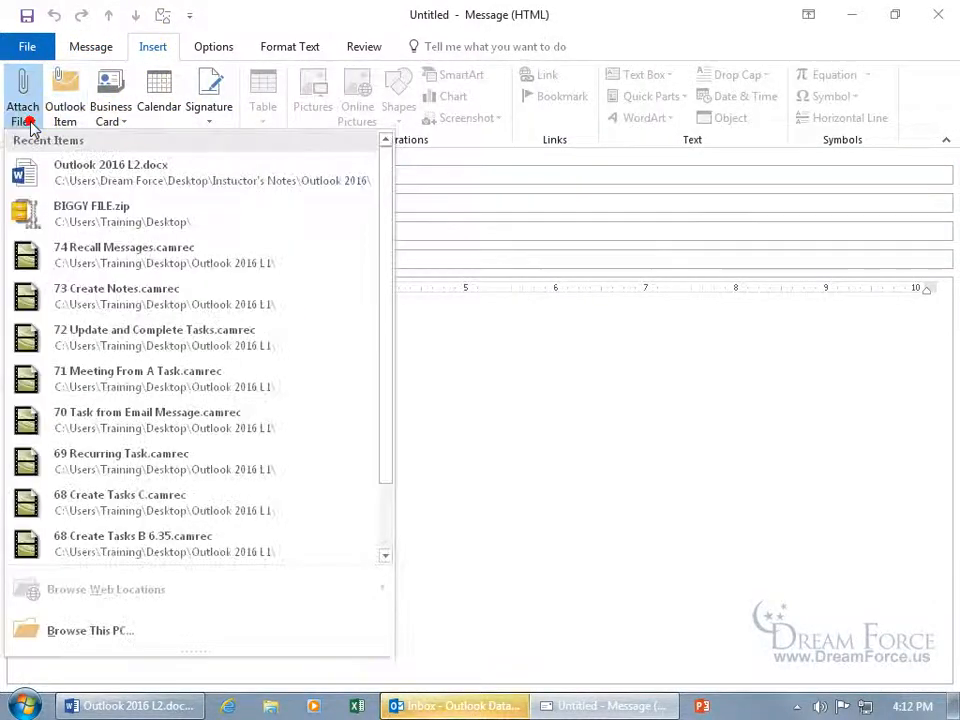
click(64, 211)
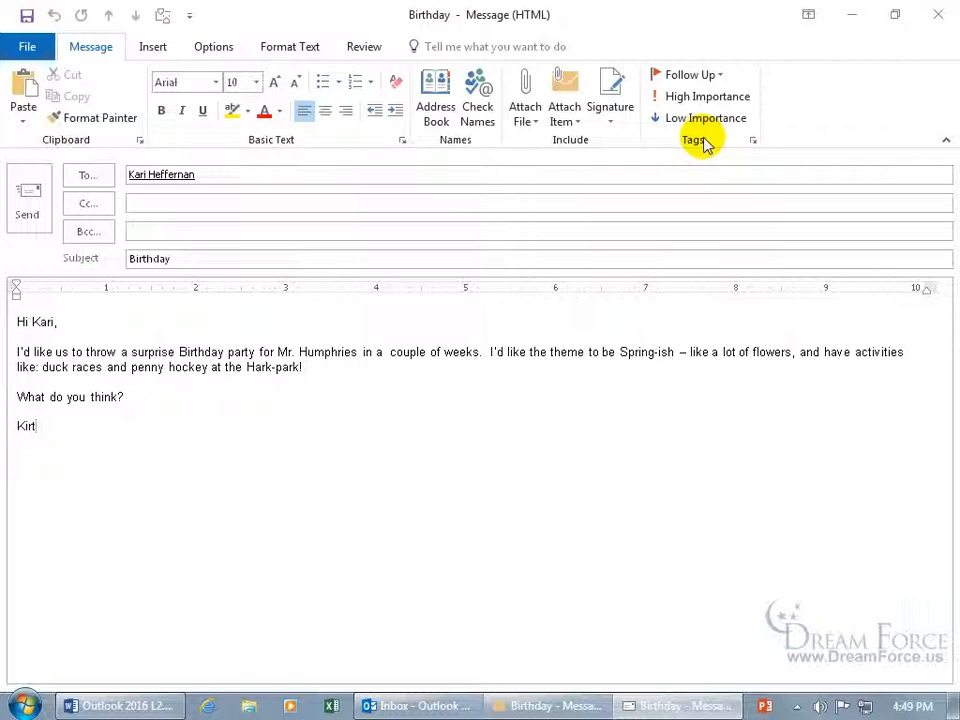
Set the Birthday email's sensitivity to Private in message Properties
click(735, 97)
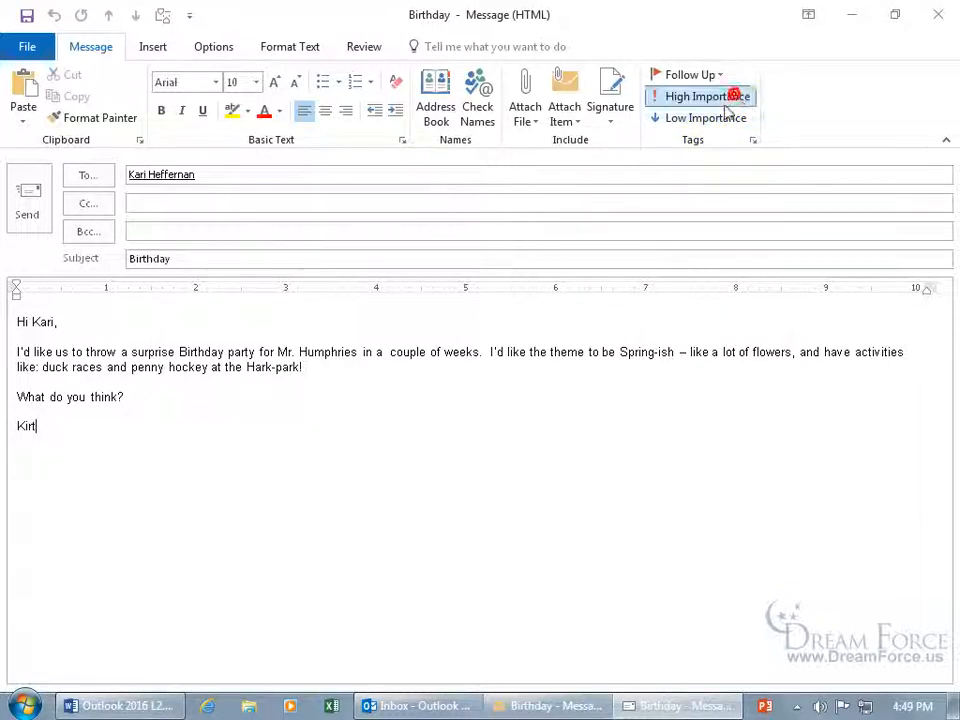
click(735, 118)
click(739, 98)
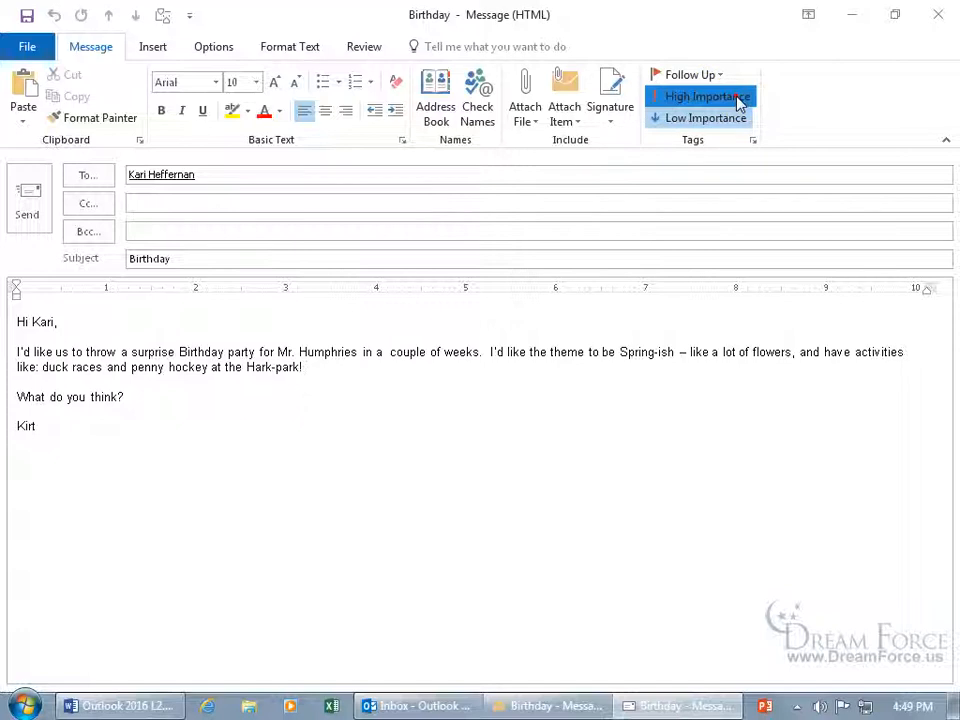
click(755, 145)
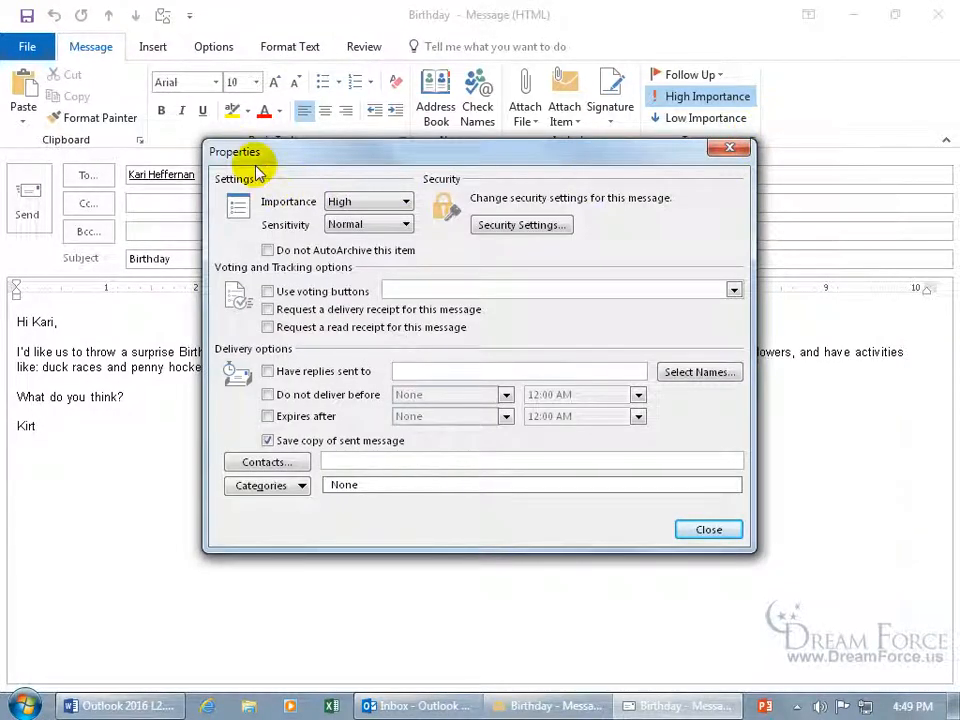
click(383, 203)
click(375, 219)
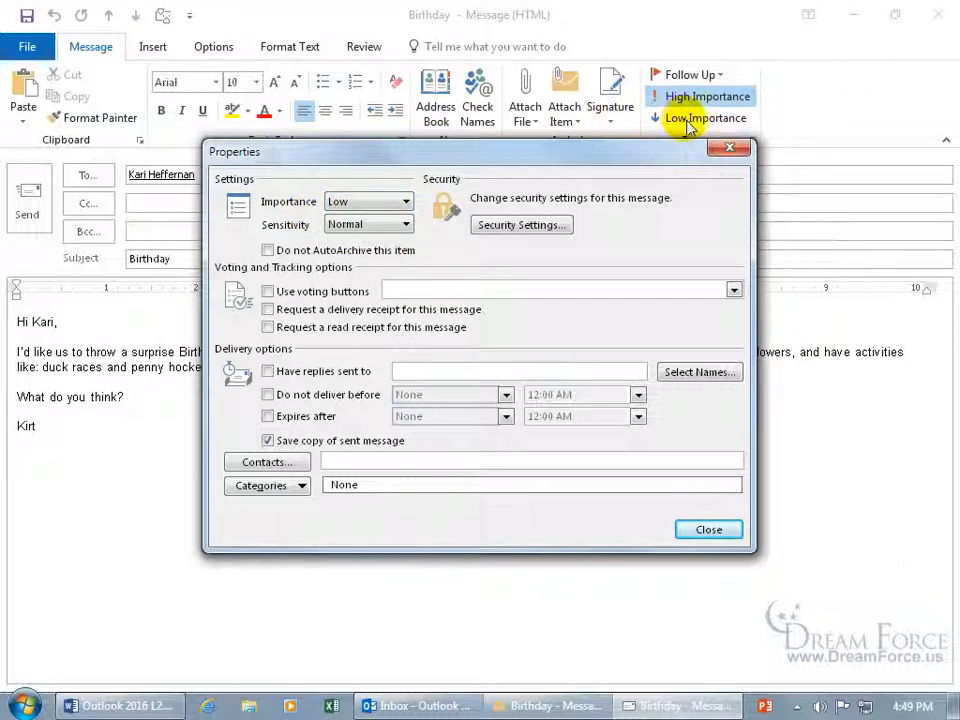
click(368, 225)
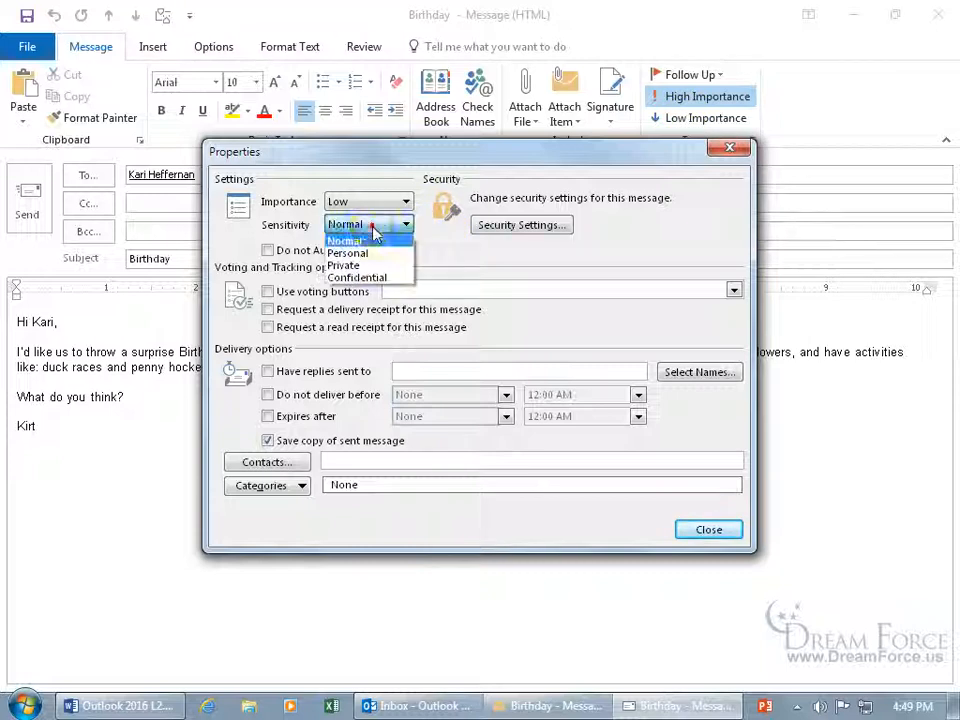
click(362, 265)
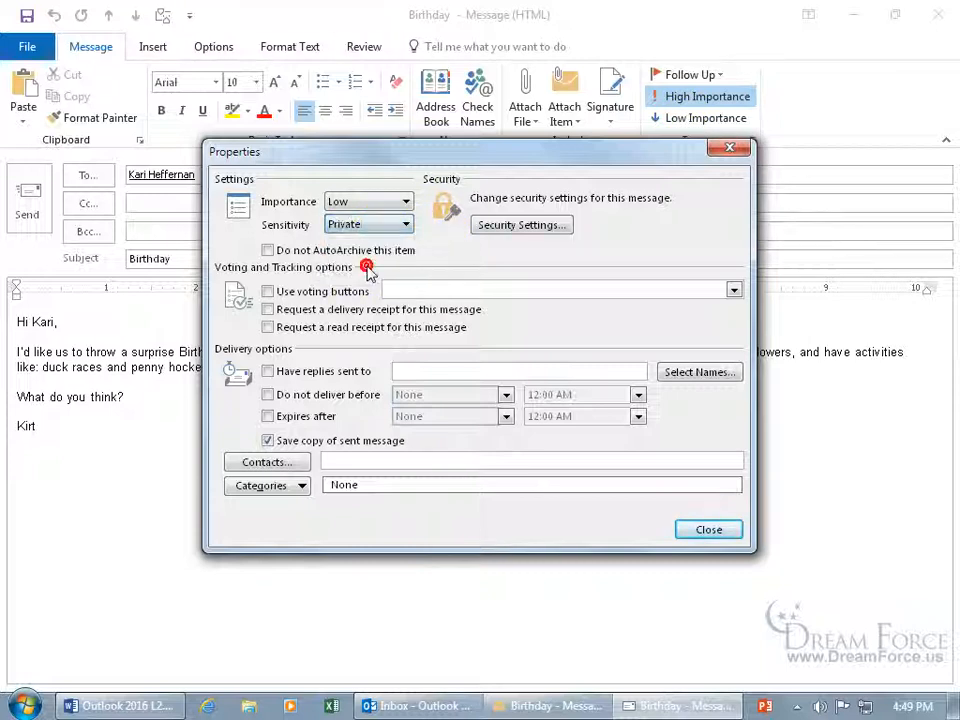
click(709, 538)
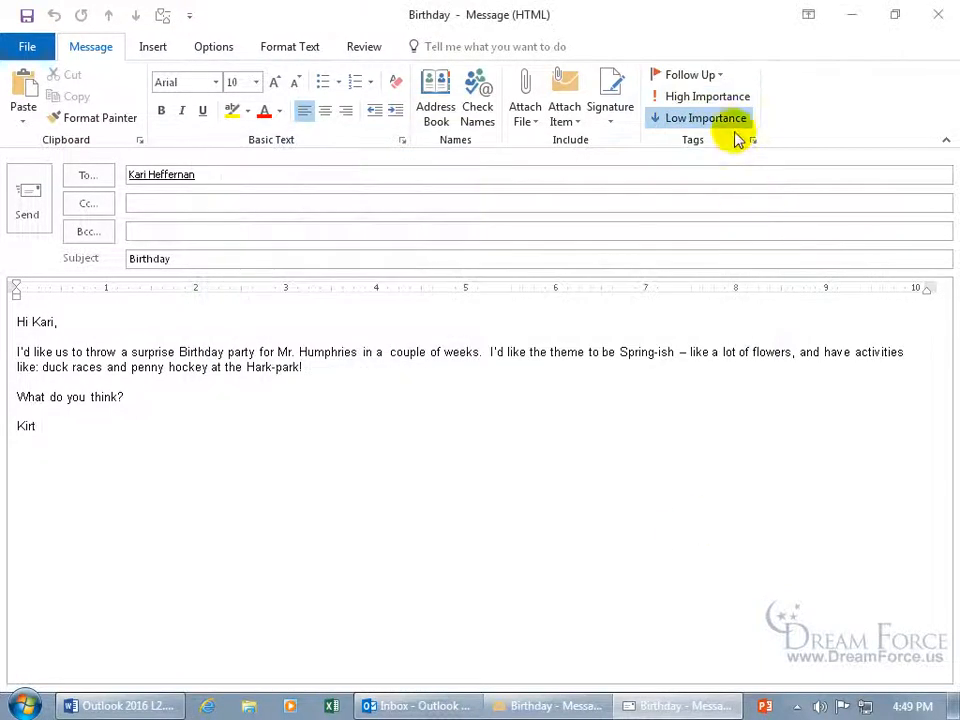
Set importance to High in Properties and send the Birthday email
click(218, 48)
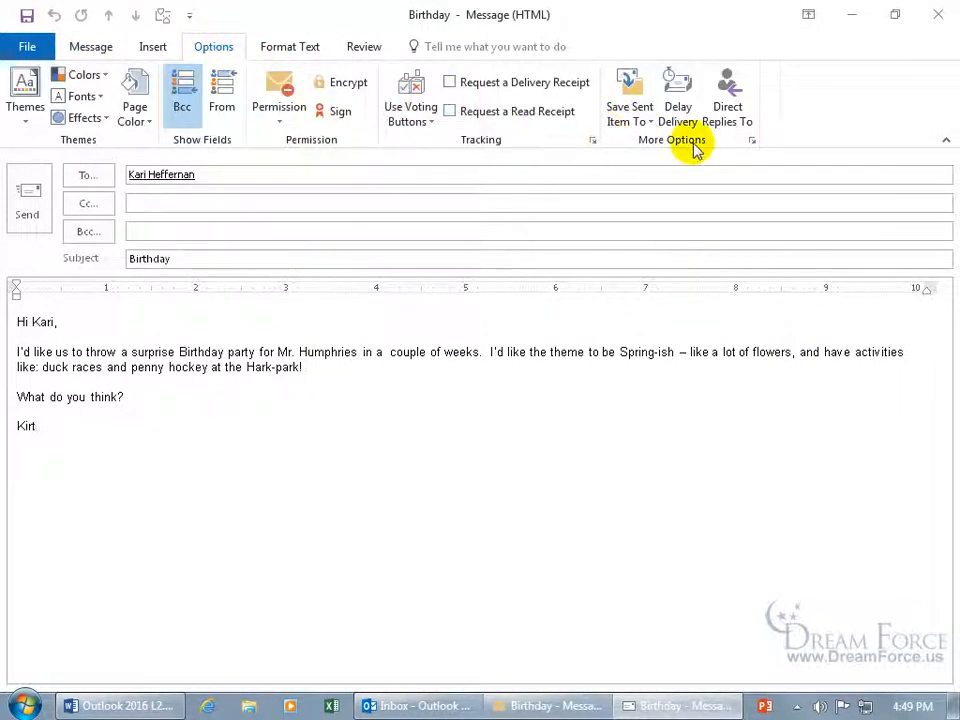
click(752, 141)
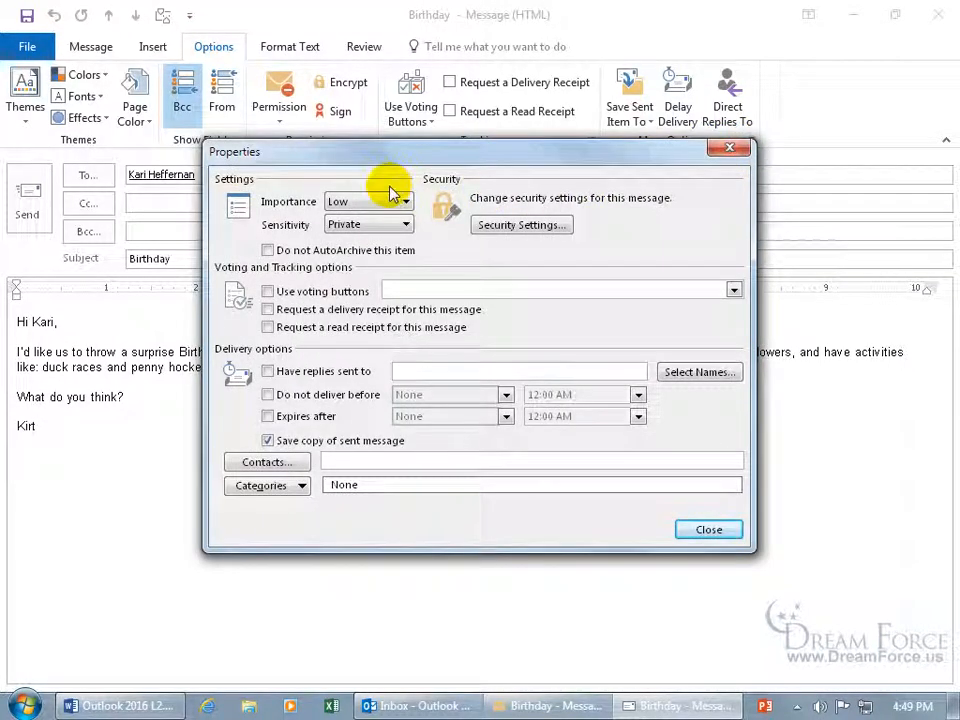
click(395, 201)
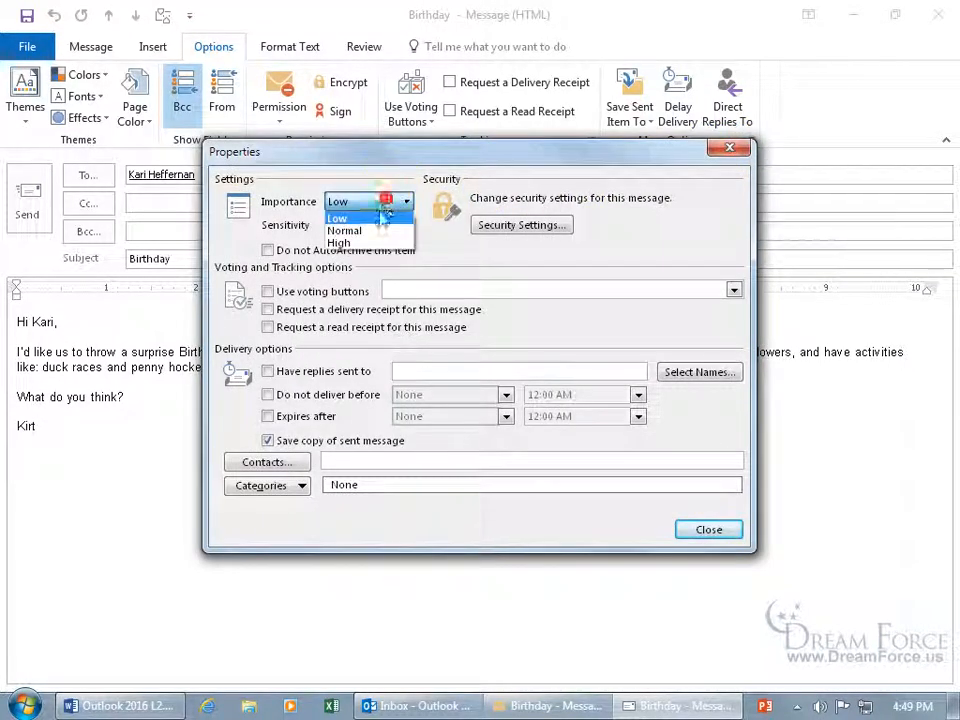
click(365, 242)
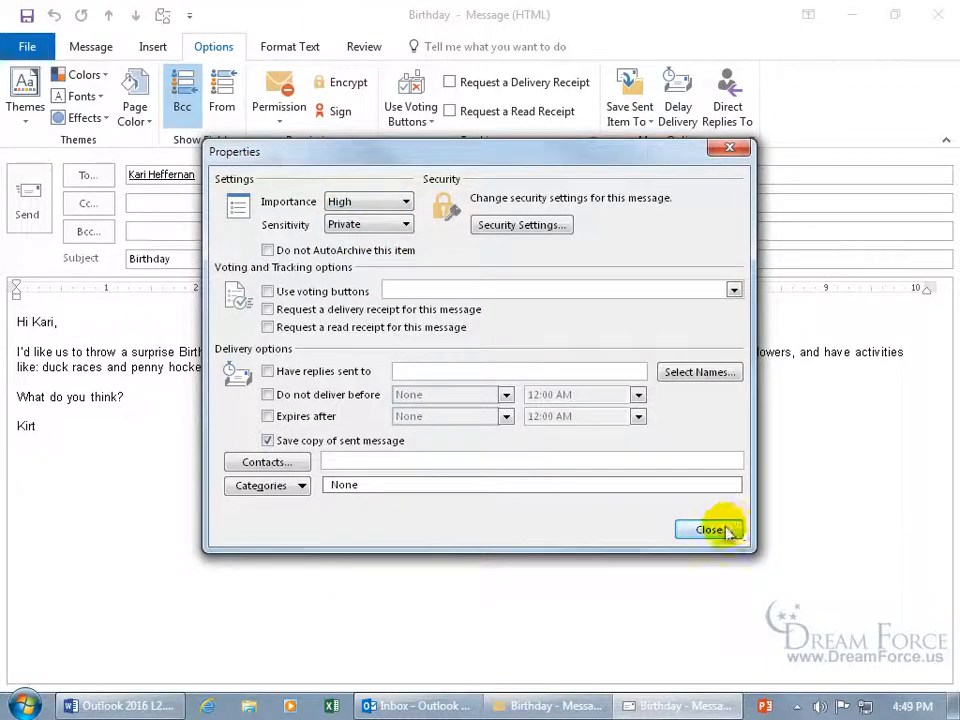
click(724, 528)
click(91, 48)
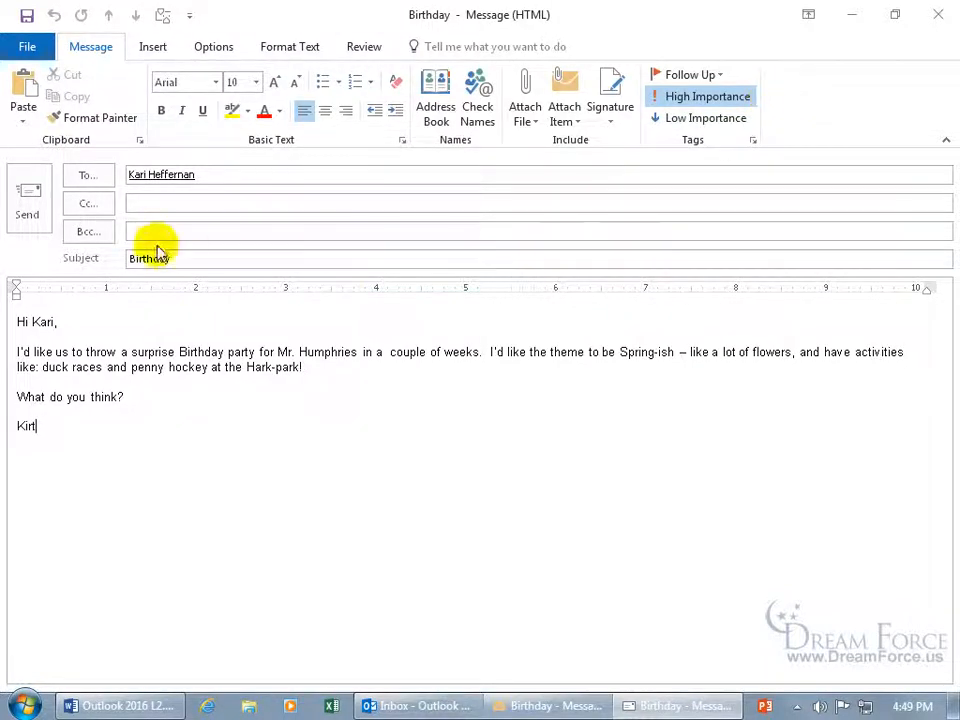
click(36, 200)
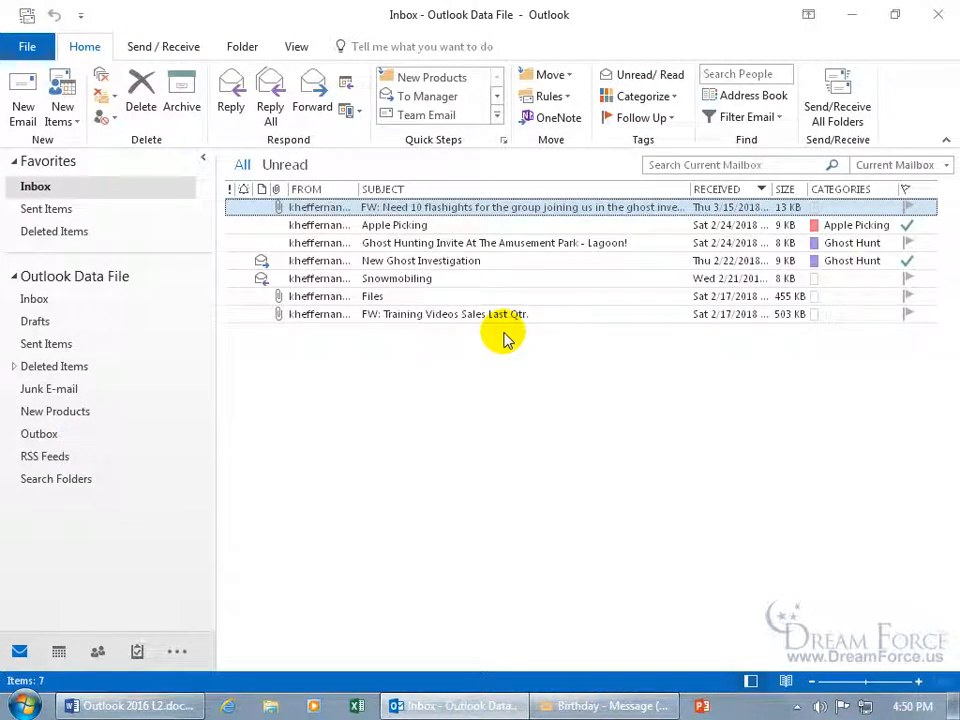
Check the sent Birthday message in Sent Items, then return to Inbox and Send/Receive All Folders
click(66, 346)
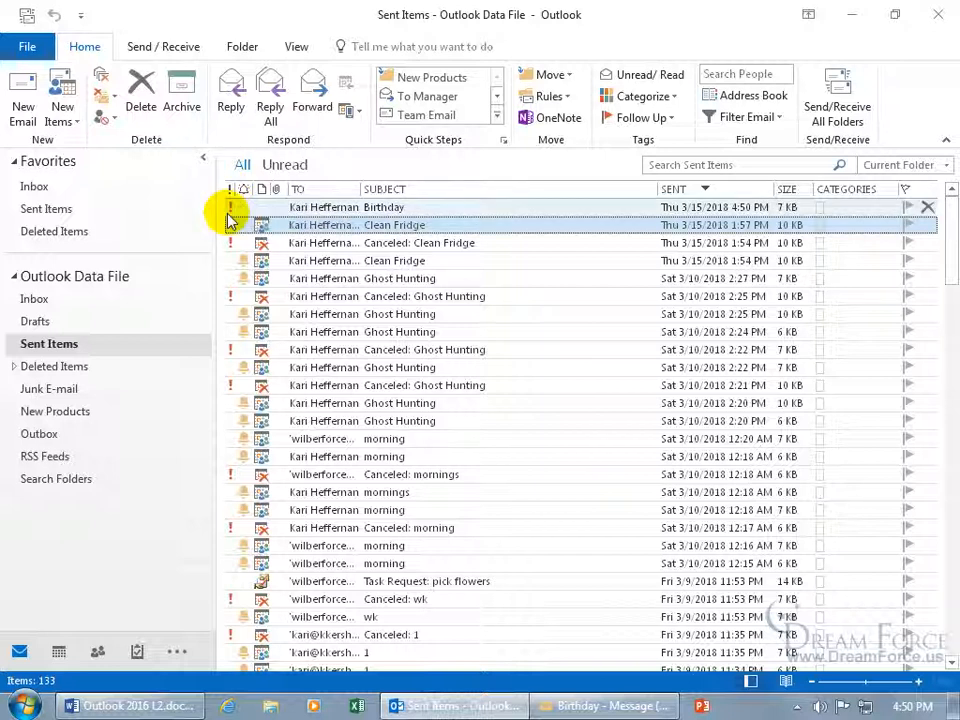
double_click(321, 208)
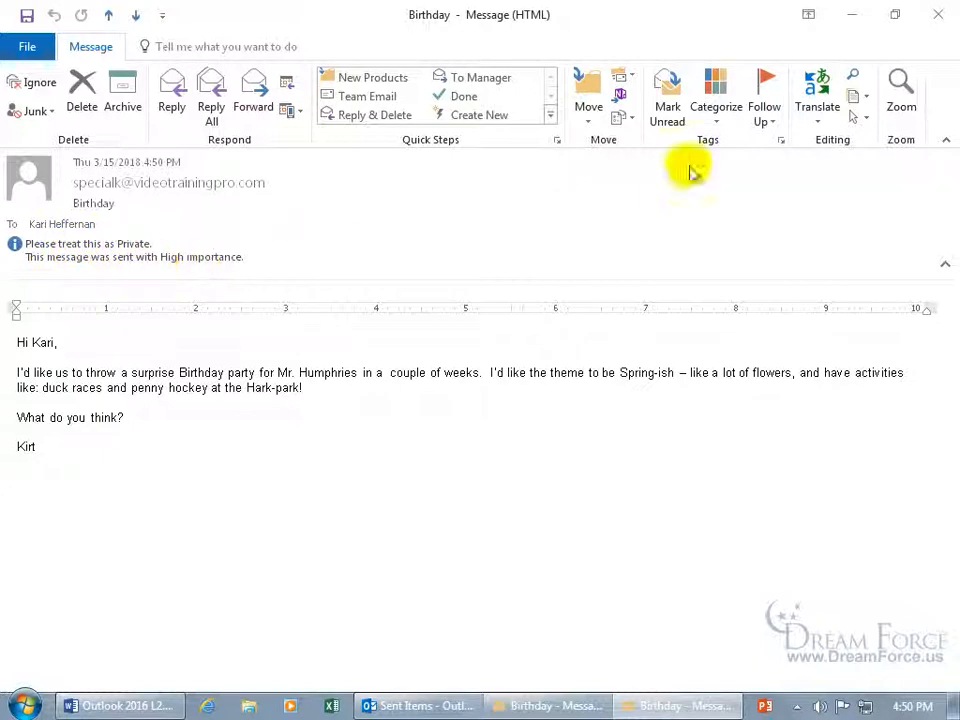
click(938, 14)
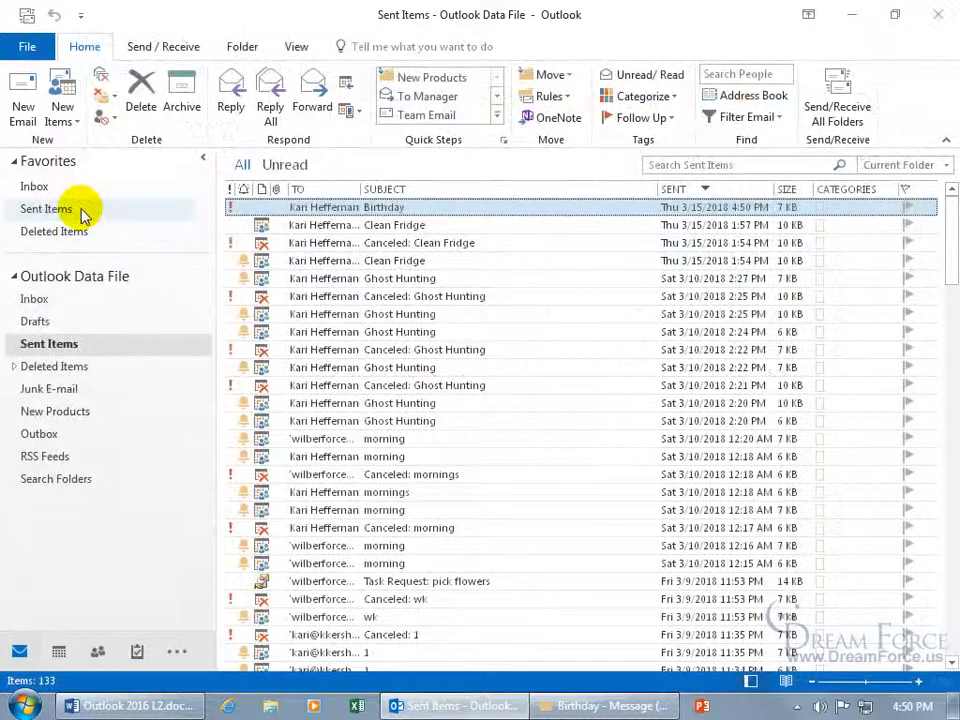
click(52, 187)
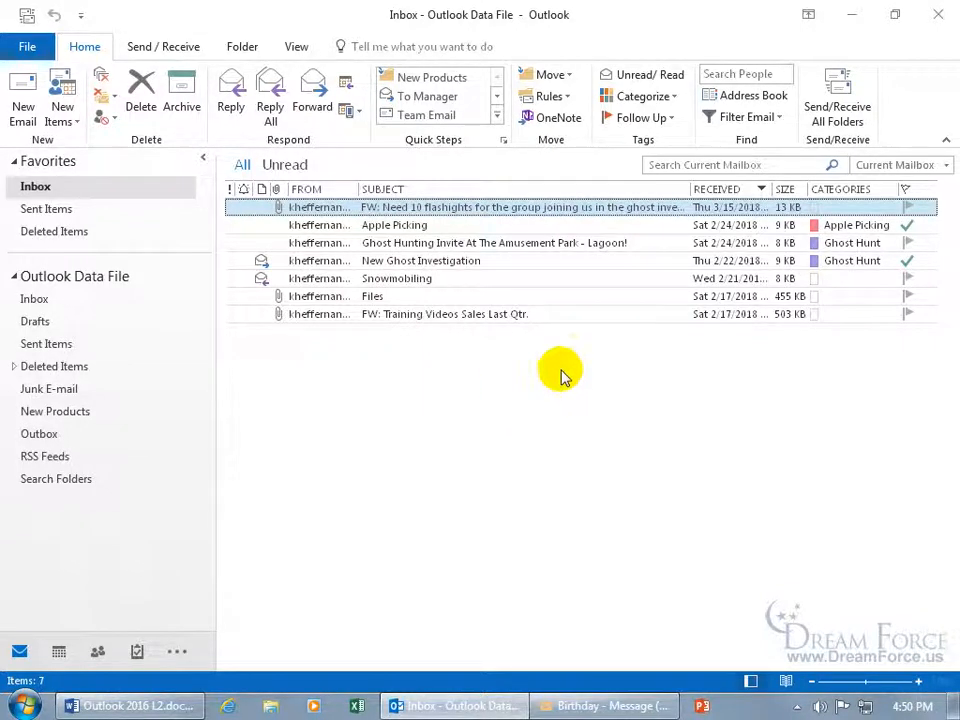
click(833, 100)
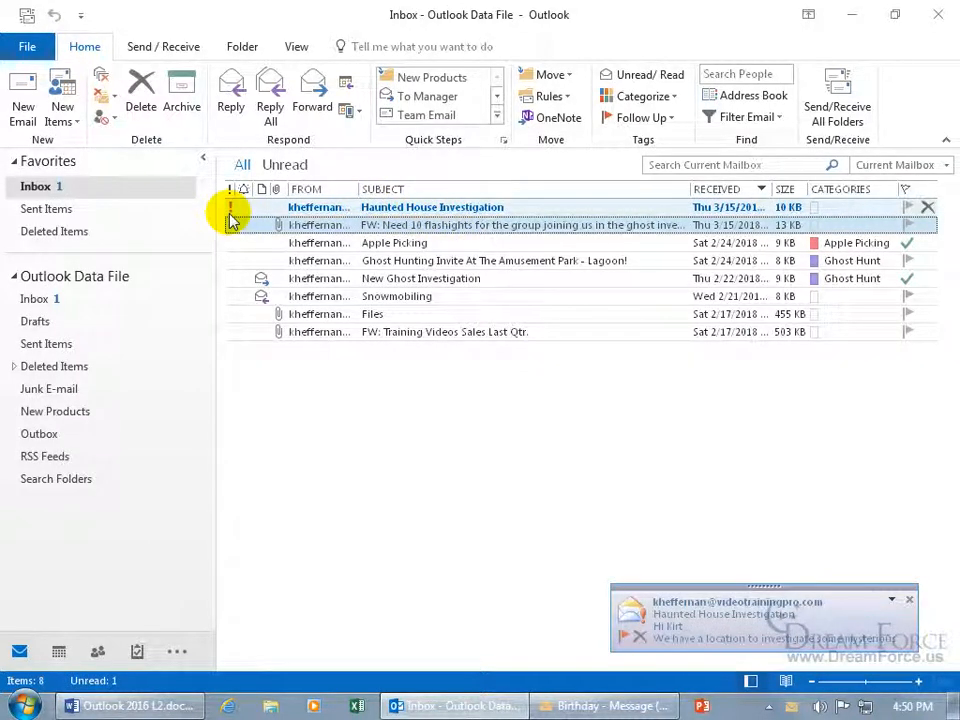
Set Haunted House Investigation's importance to Low and save the change on closing
double_click(315, 207)
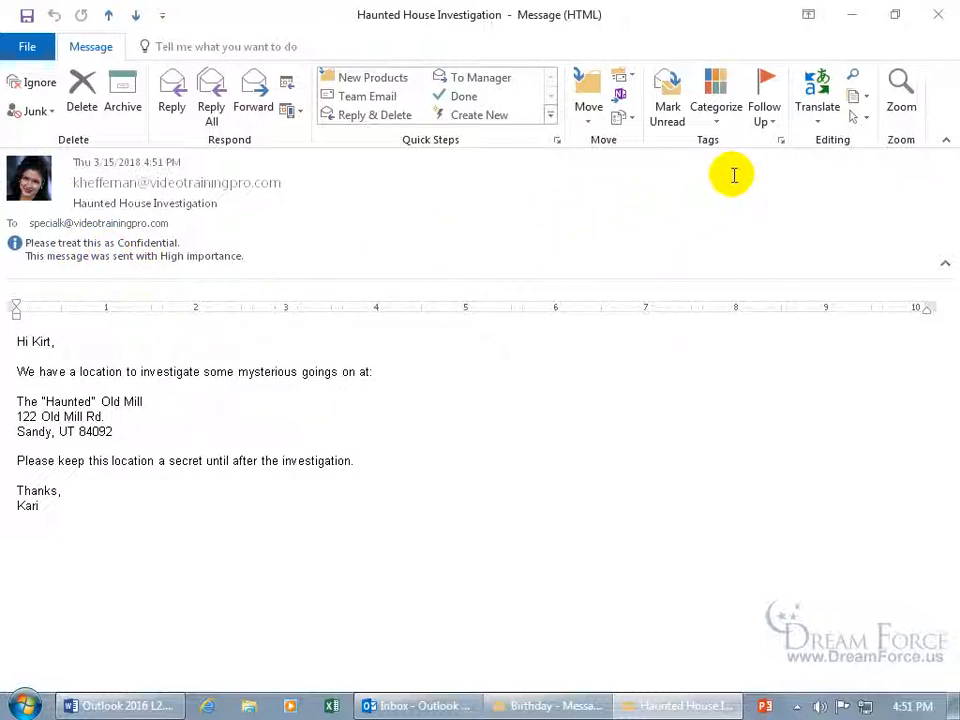
click(781, 141)
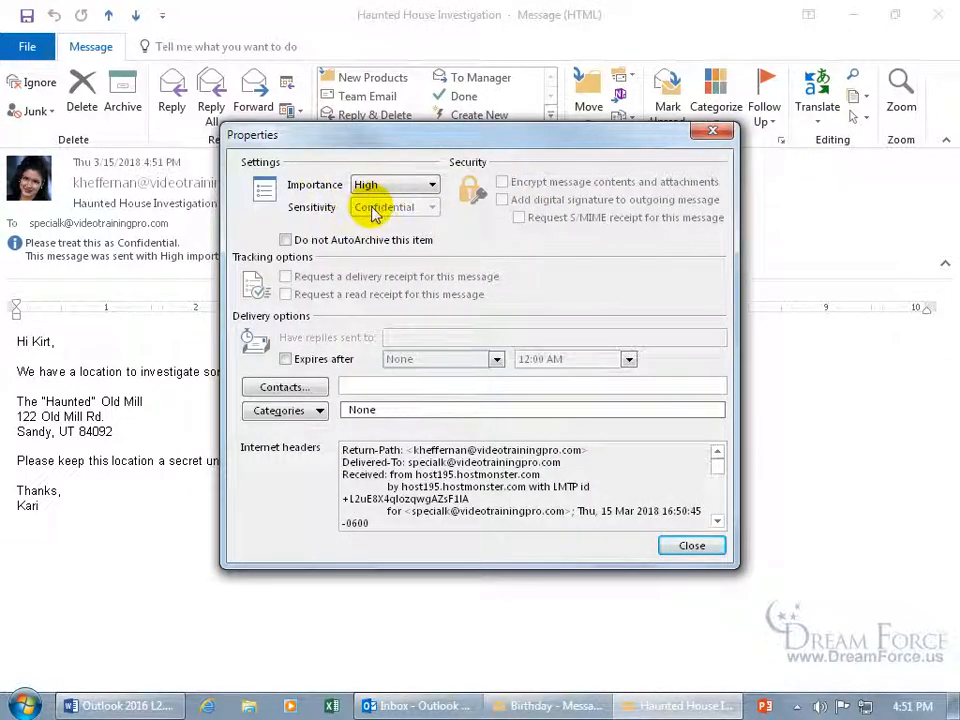
click(405, 186)
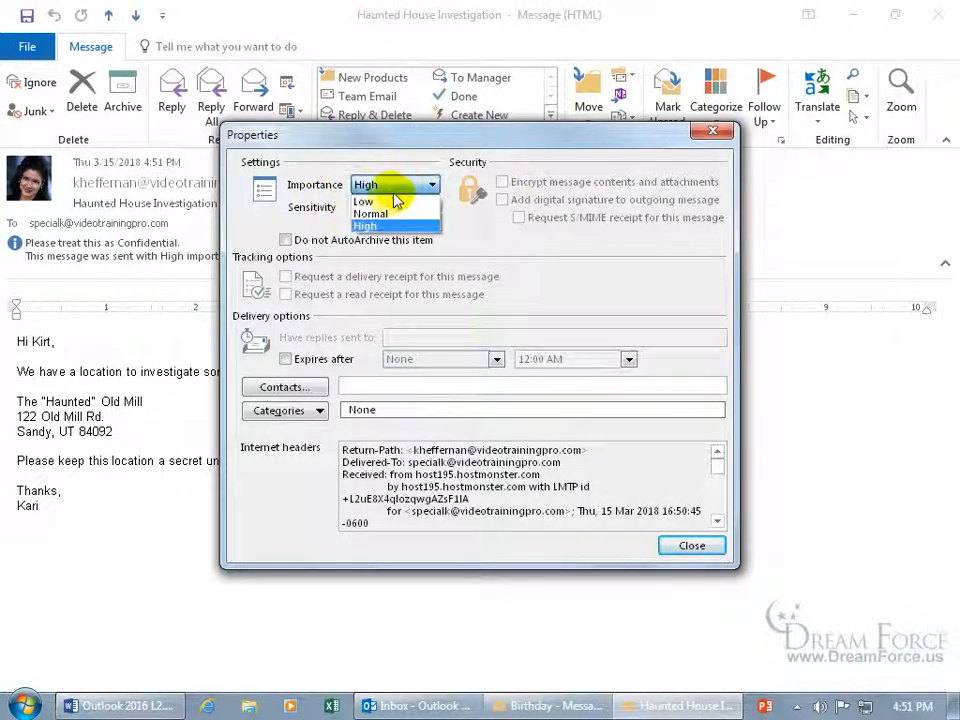
click(386, 202)
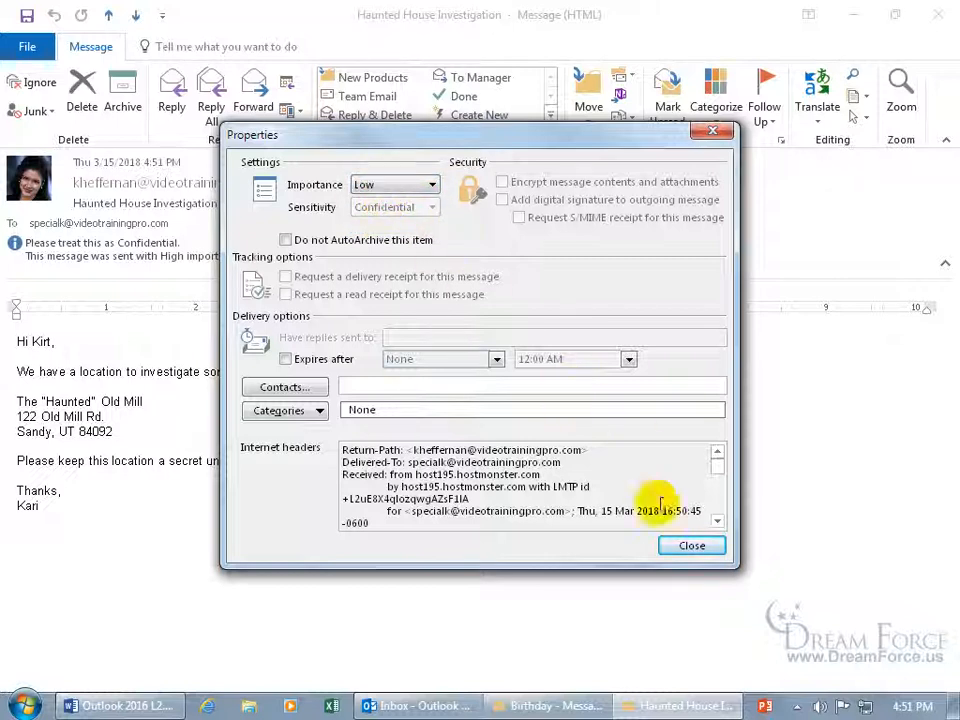
click(690, 545)
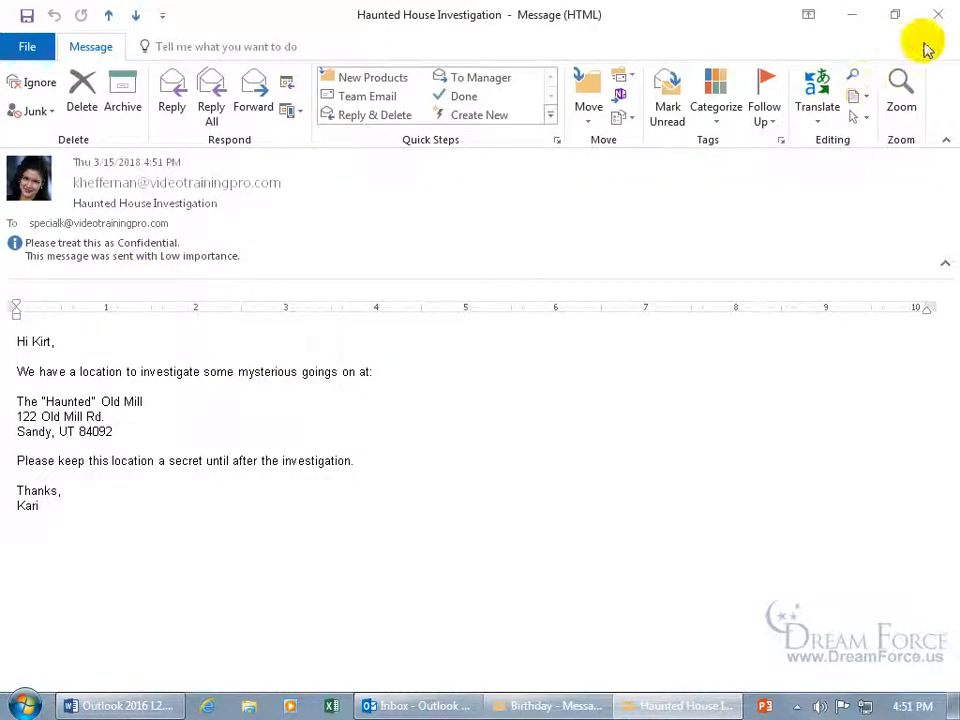
click(938, 14)
click(405, 415)
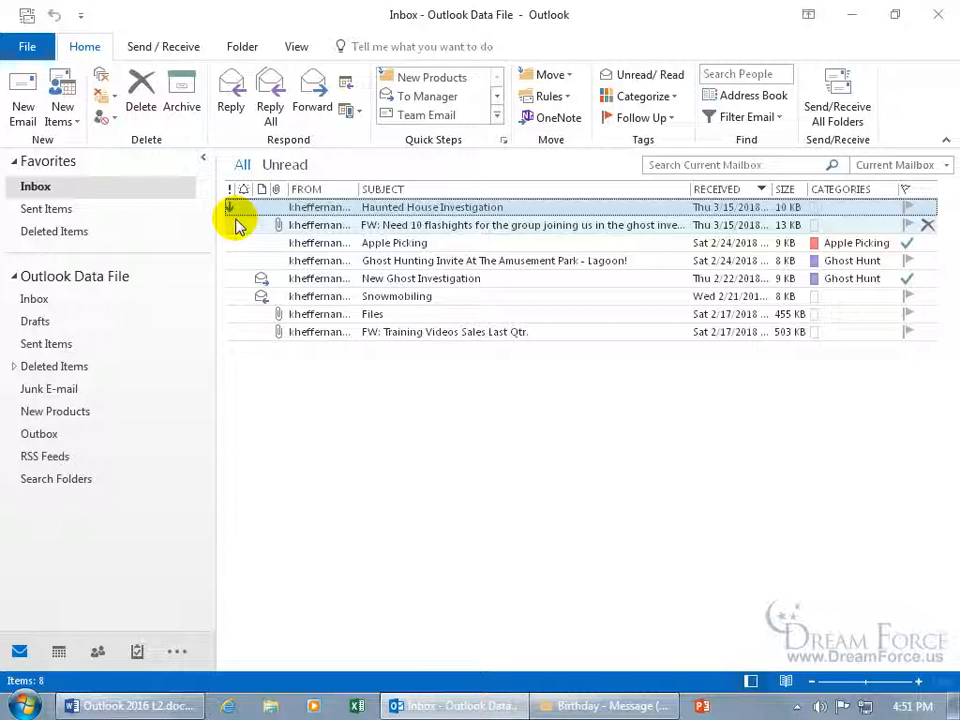
Forward Haunted House Investigation and flag the forward as High importance
click(233, 213)
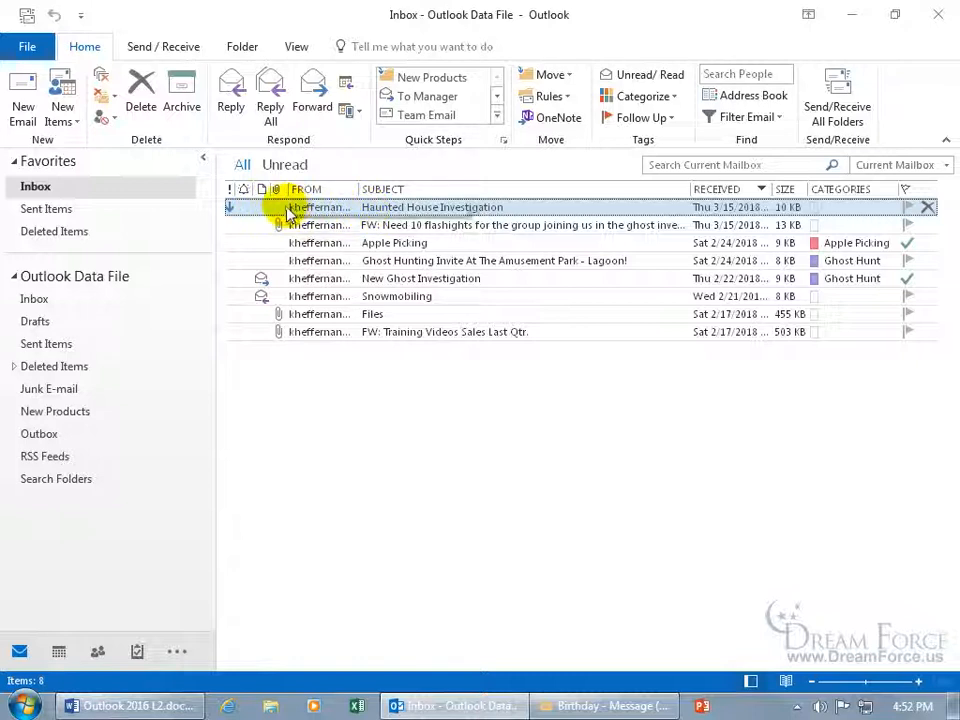
click(312, 112)
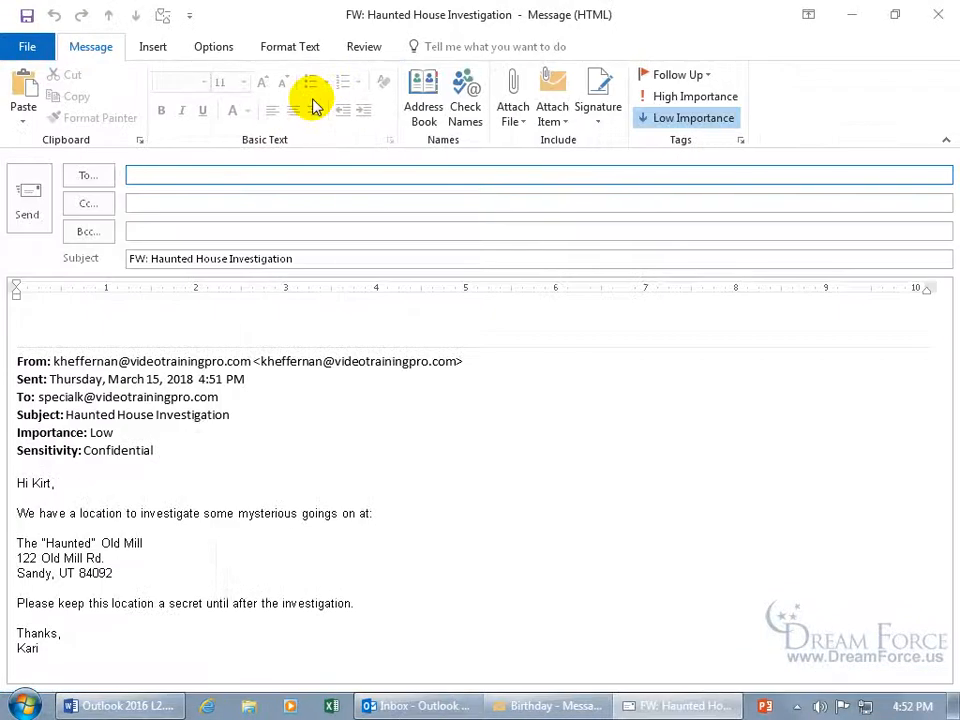
click(707, 102)
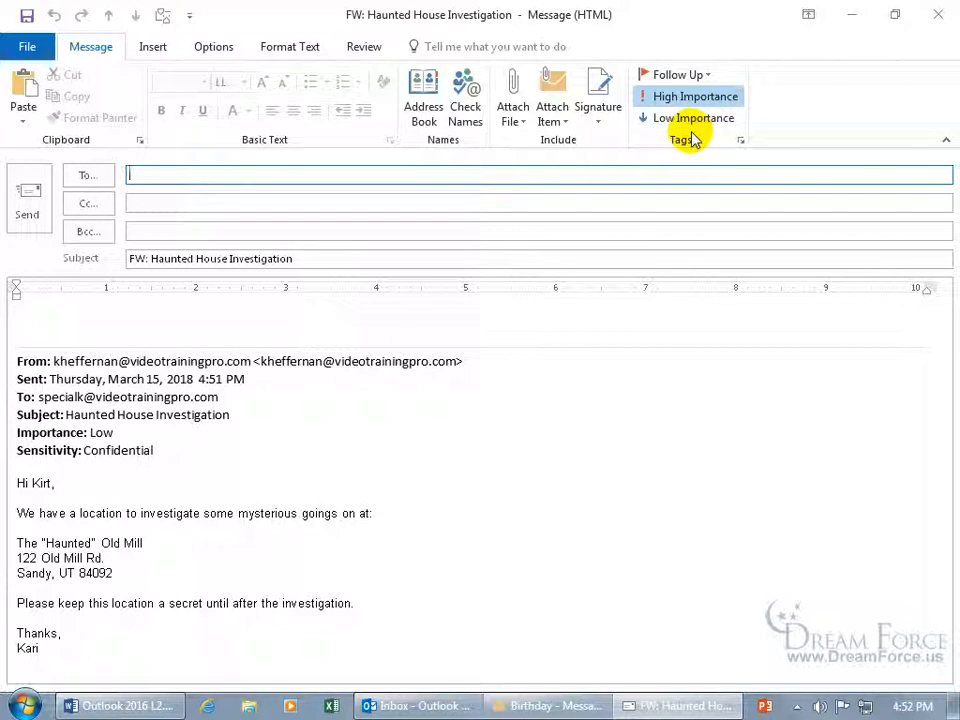
In the forward's Properties, set both Sensitivity and Importance to Normal
click(741, 143)
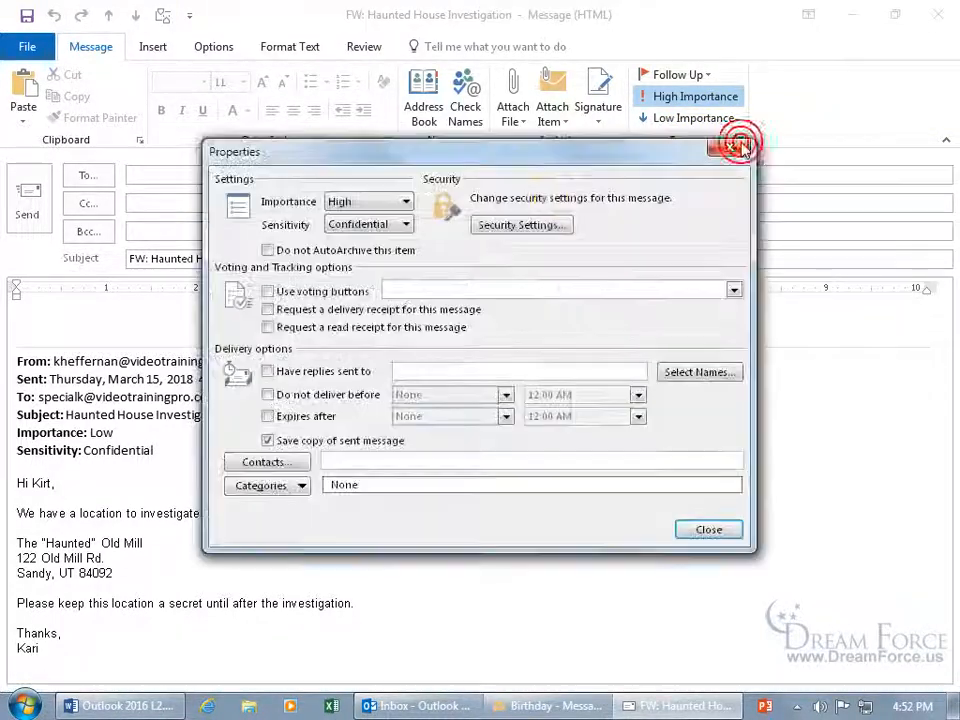
click(403, 224)
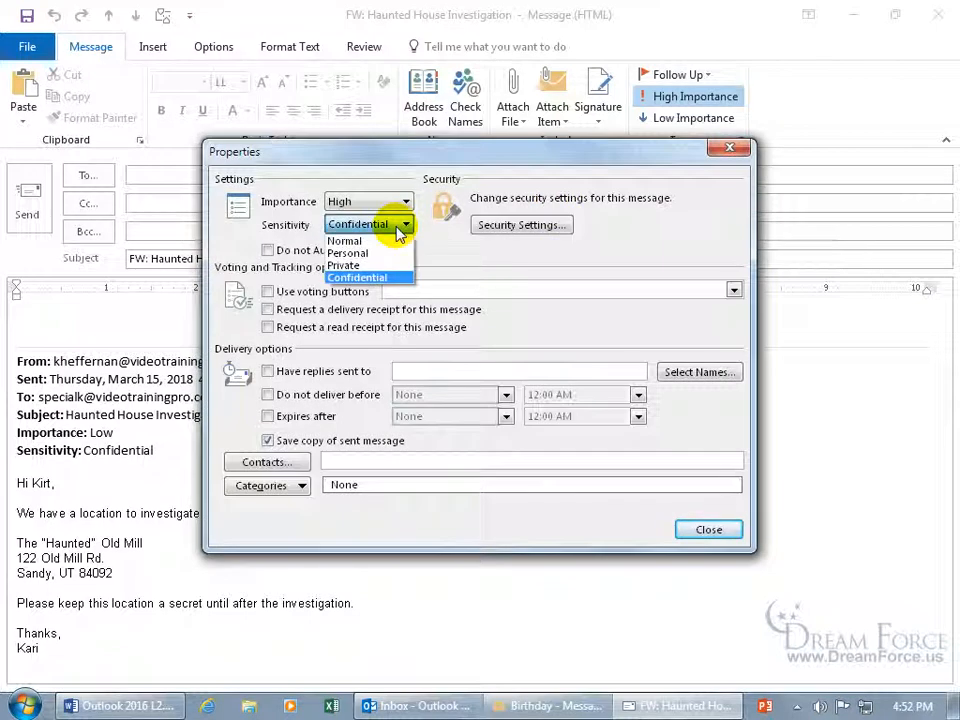
click(358, 241)
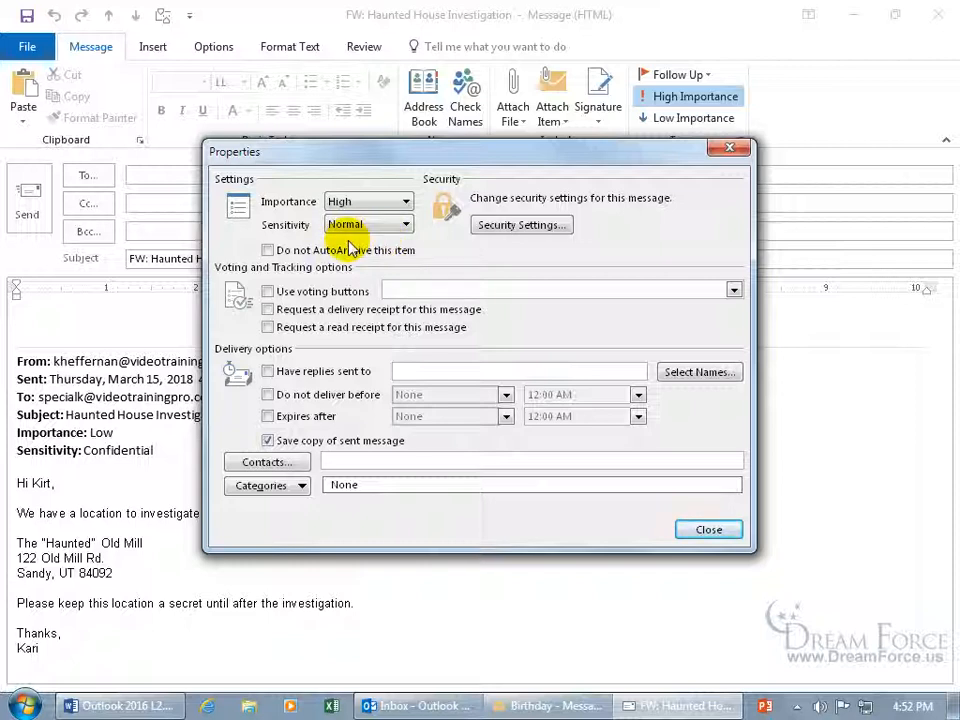
click(370, 225)
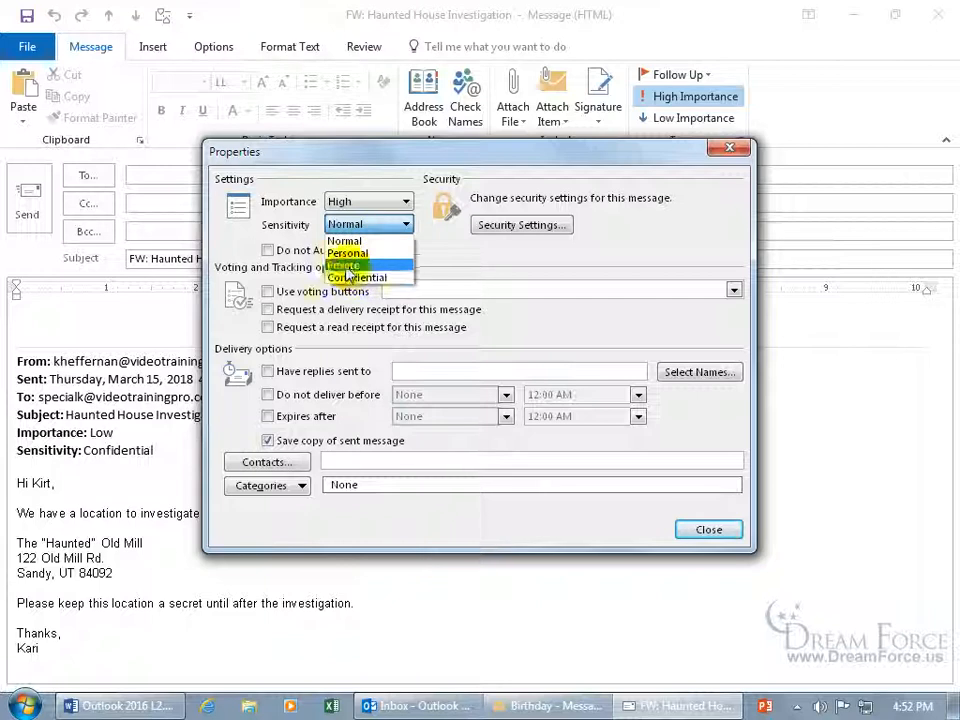
click(300, 236)
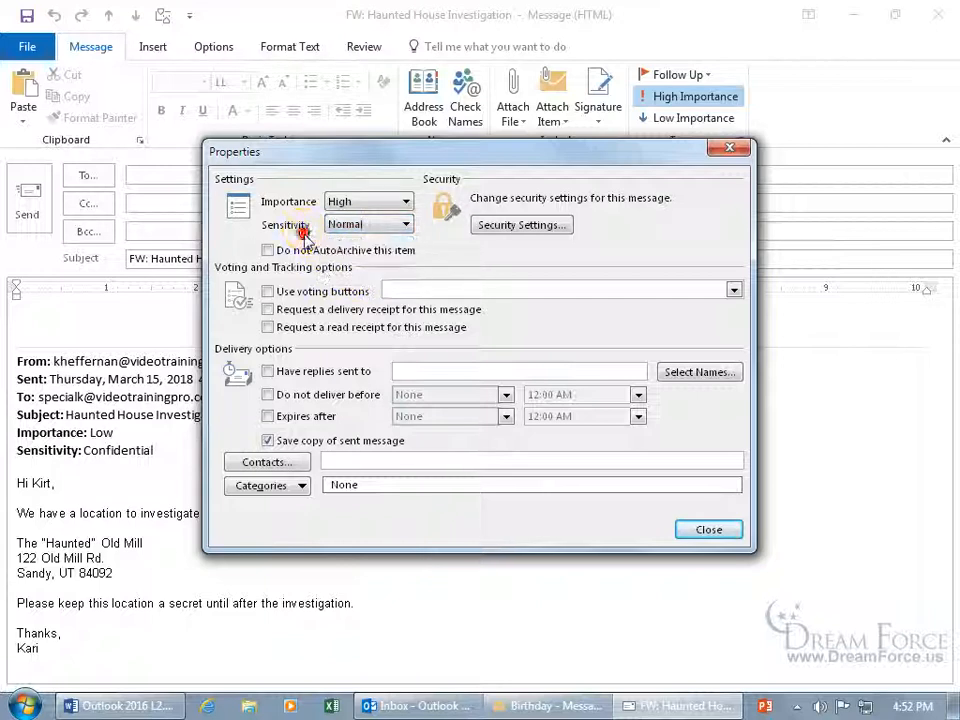
click(397, 206)
click(380, 229)
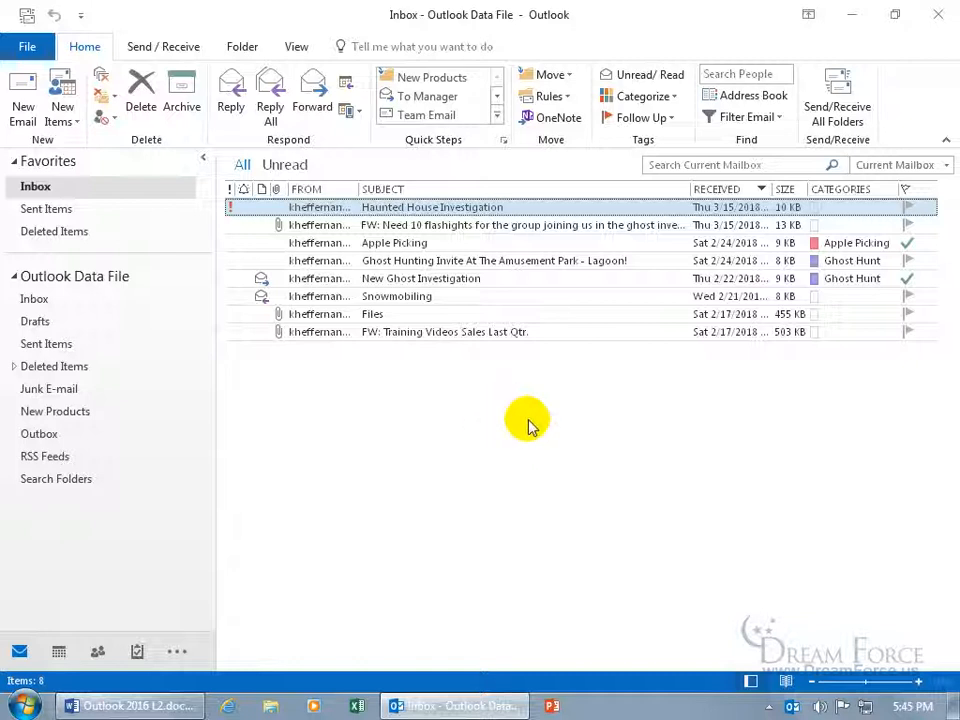
key(ctrl+n)
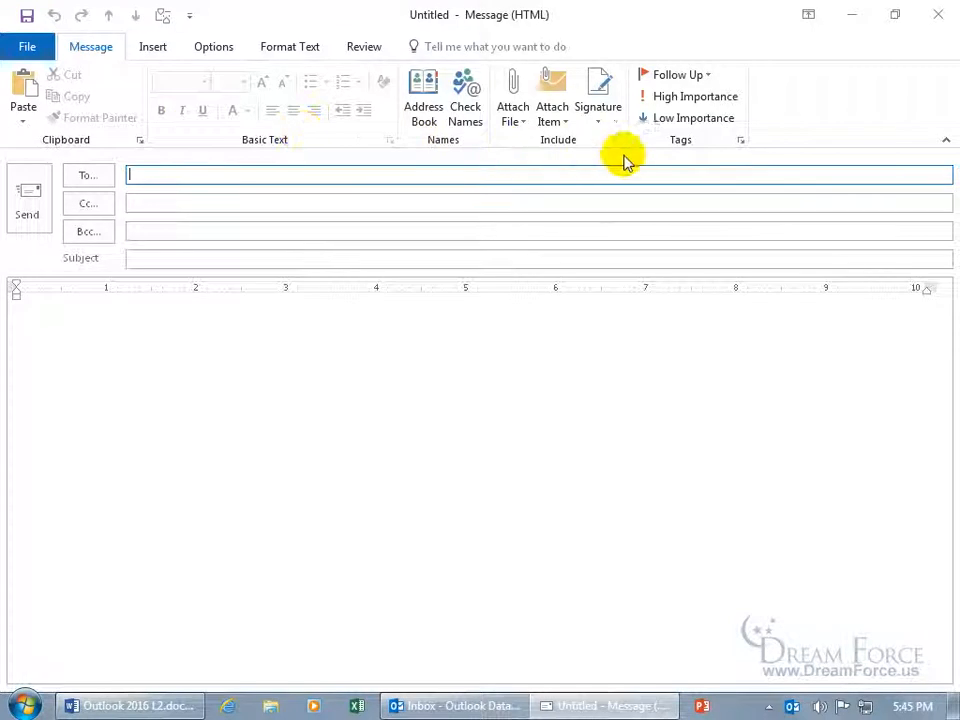
click(741, 141)
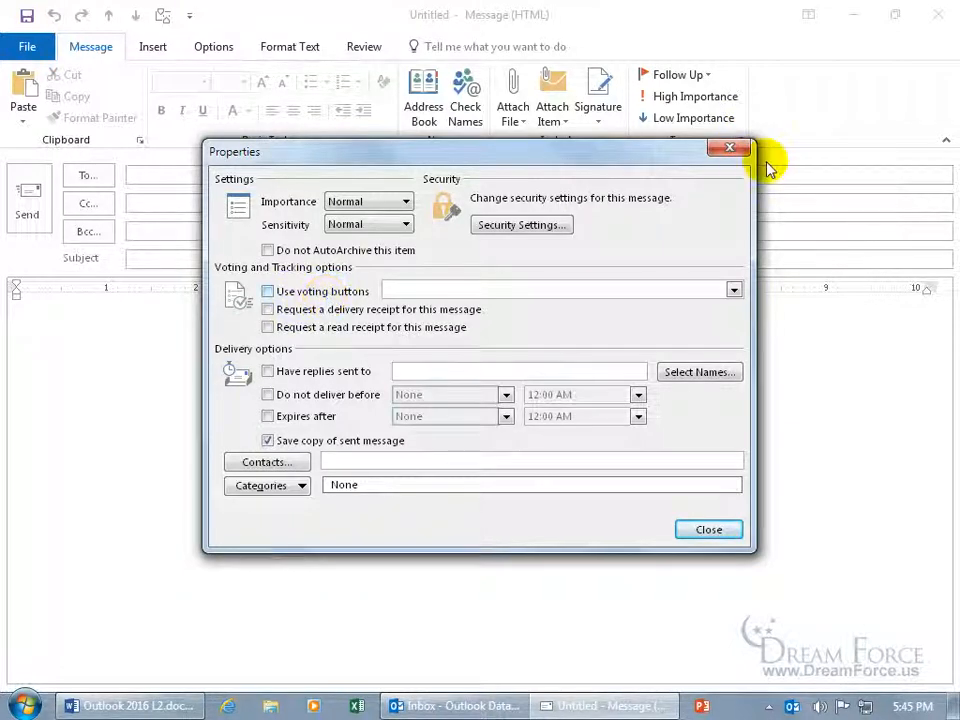
click(729, 147)
click(937, 24)
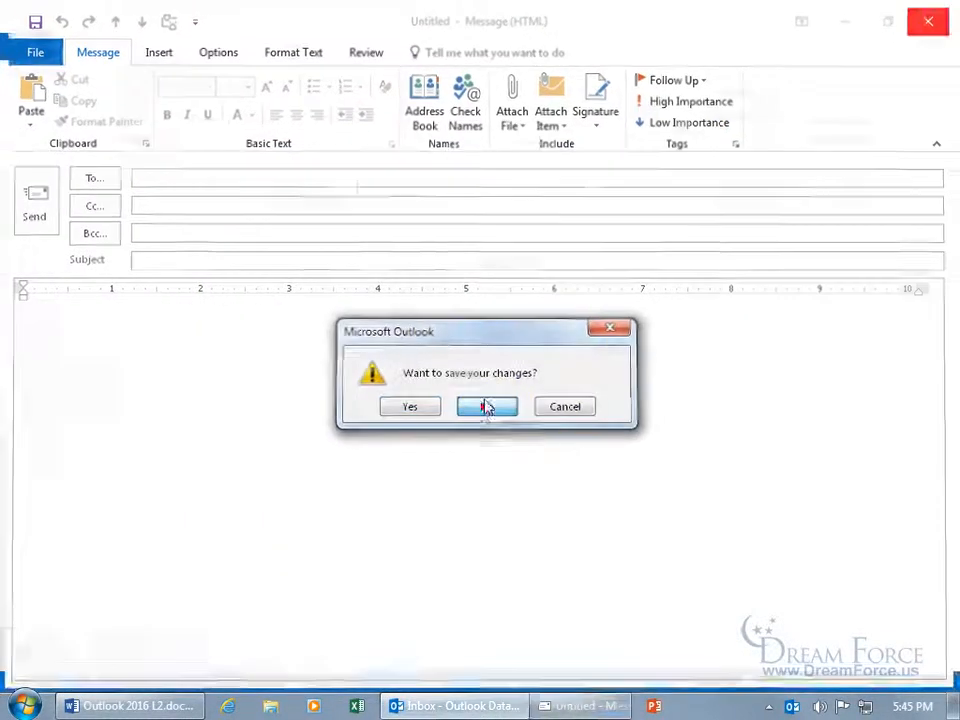
click(486, 408)
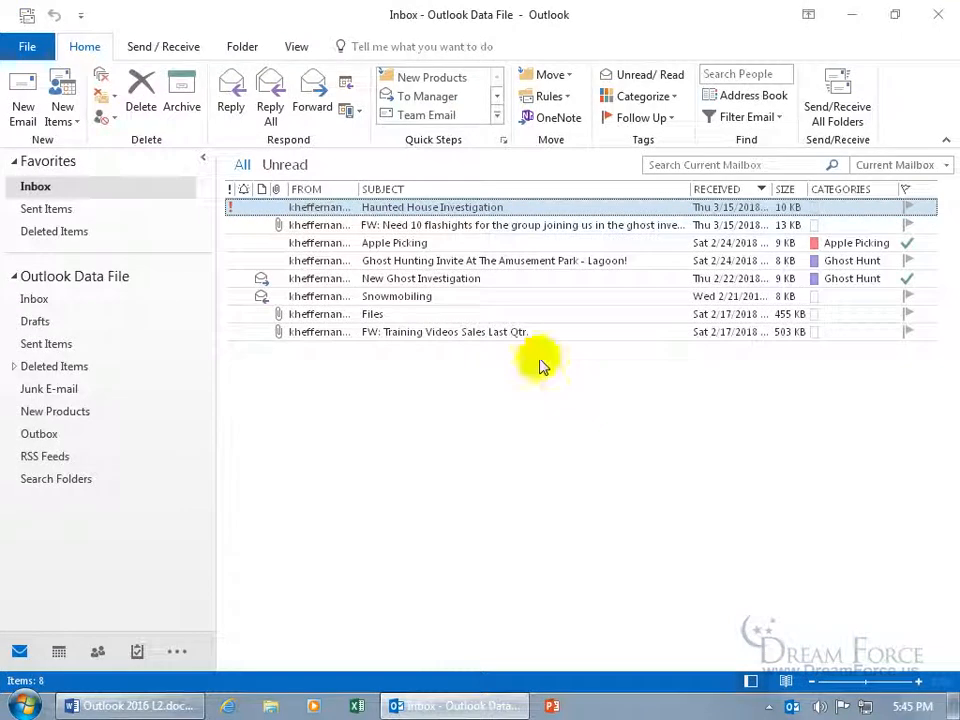
Reply to Haunted House Investigation and enable Yes;No voting buttons on the reply
double_click(437, 212)
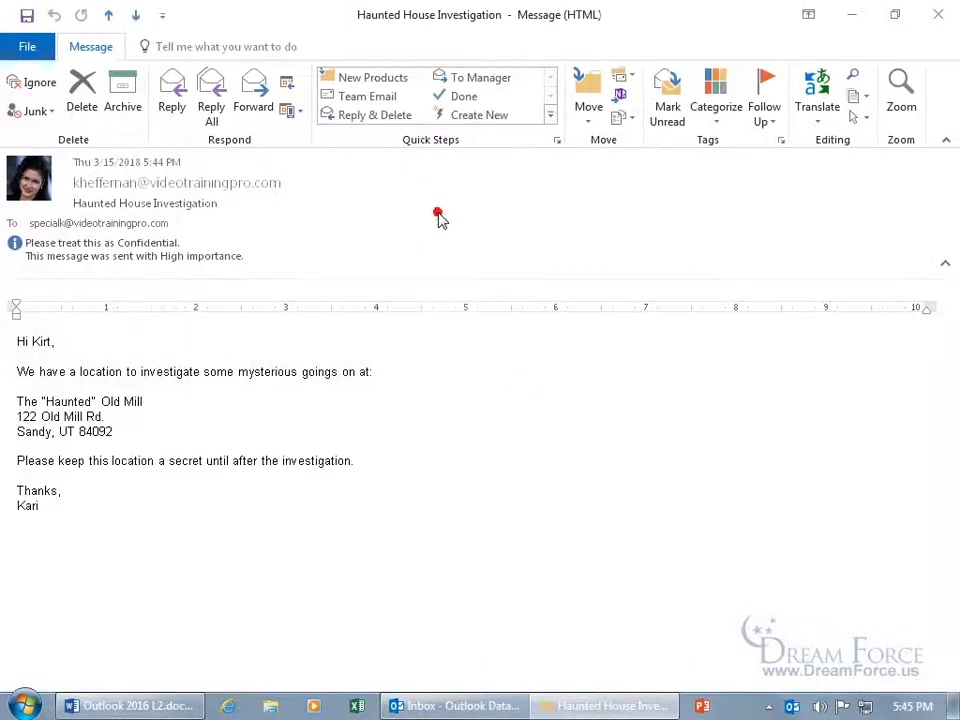
click(181, 117)
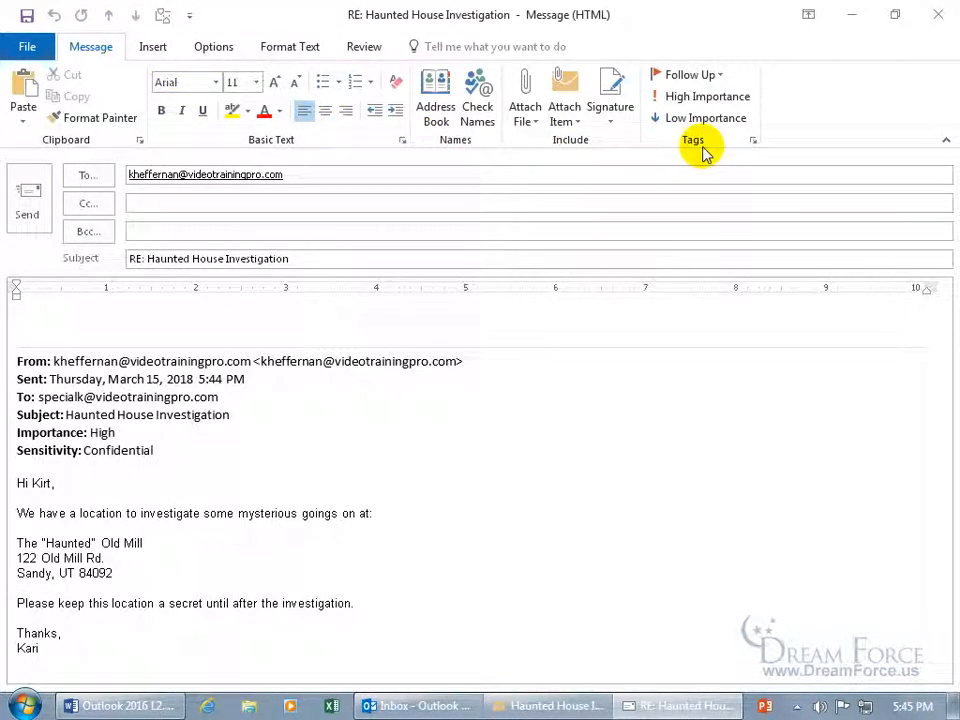
click(754, 146)
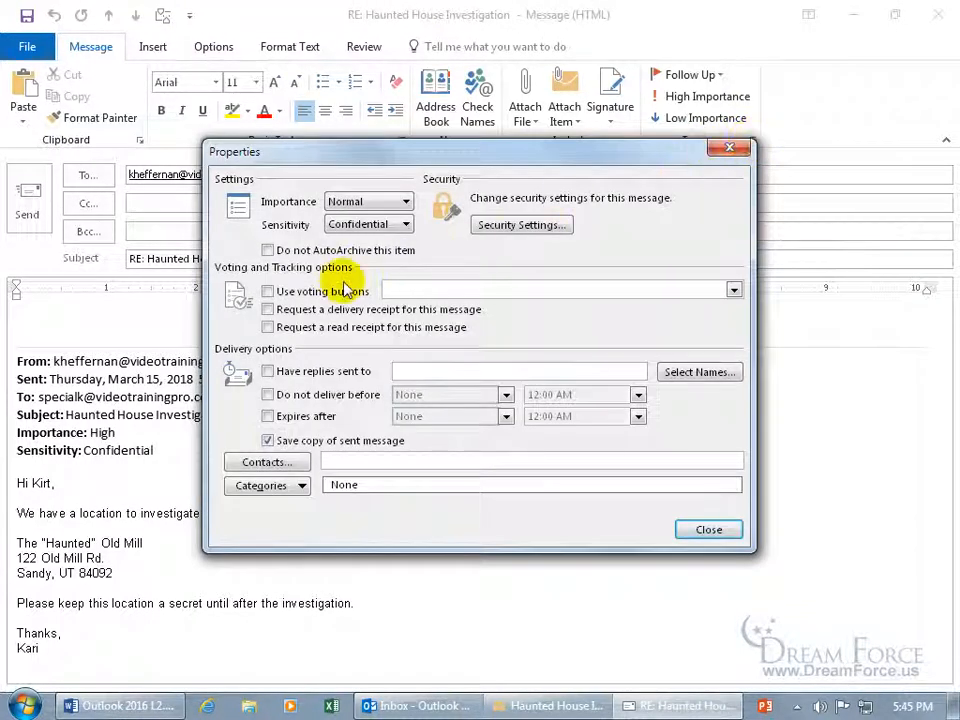
click(302, 292)
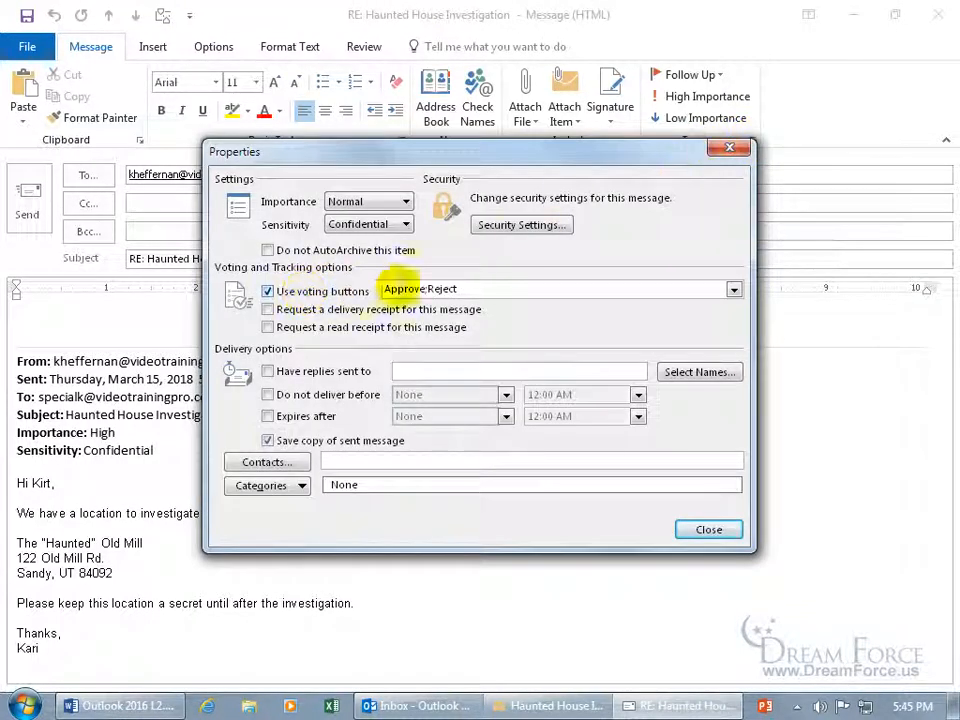
click(734, 290)
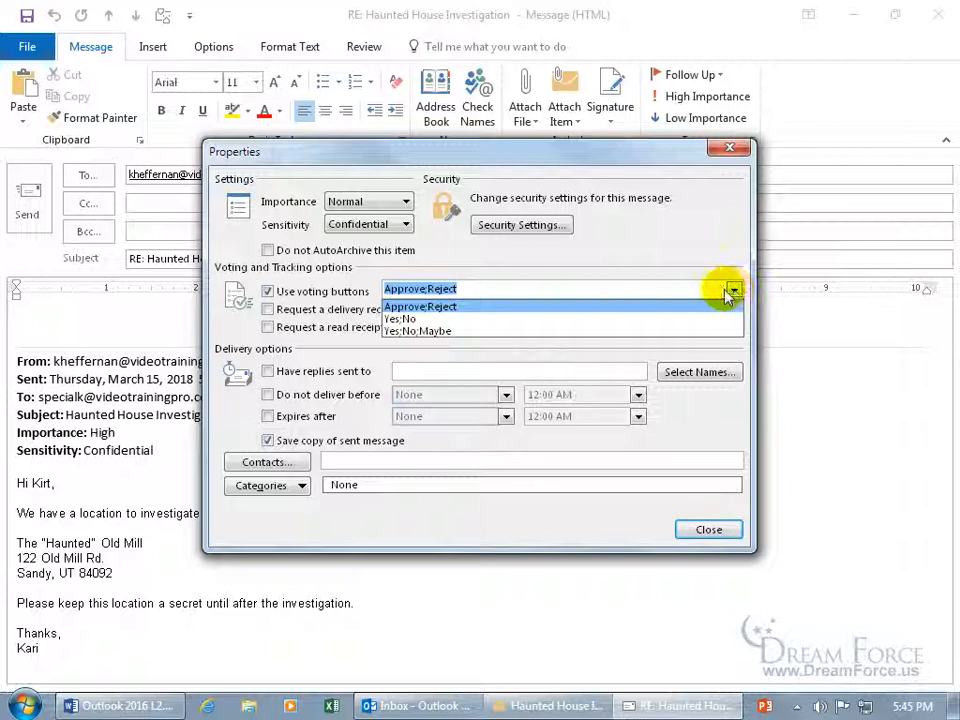
click(560, 326)
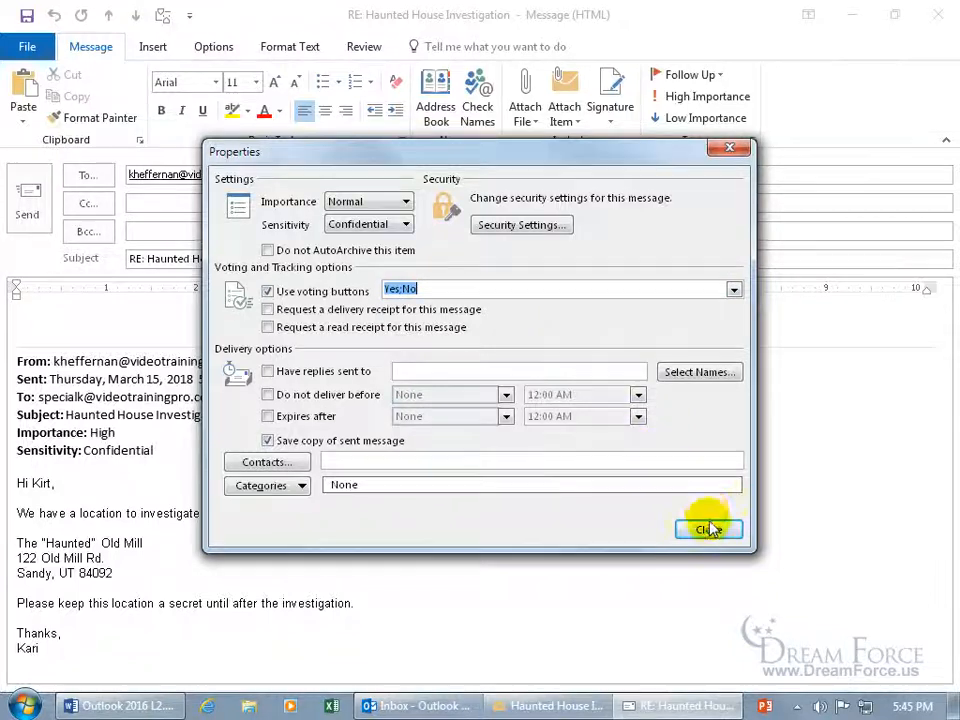
click(708, 524)
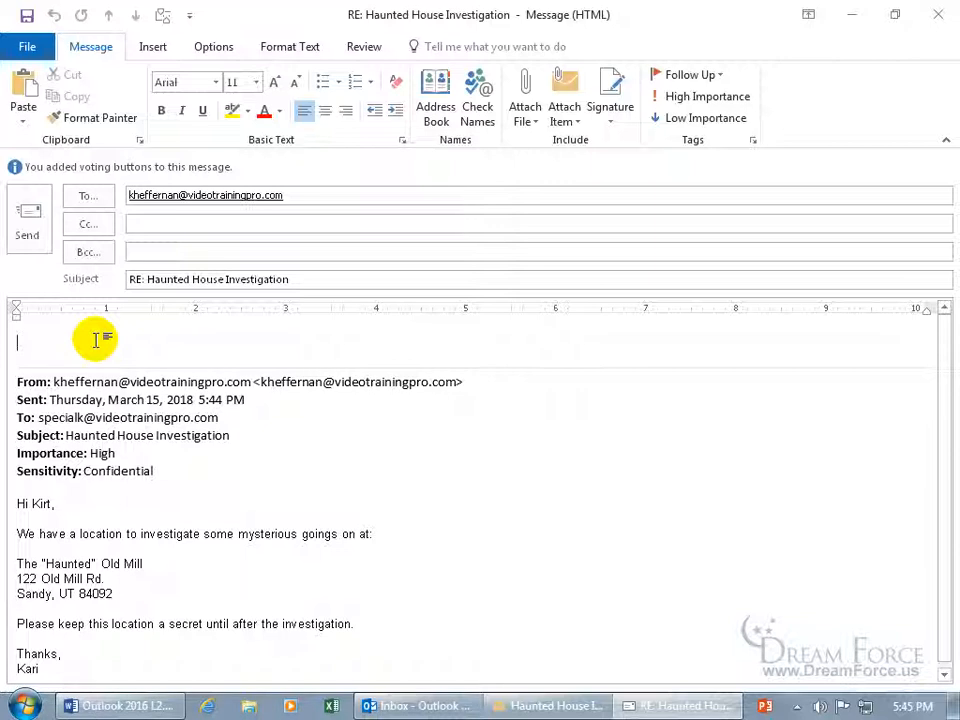
Ask whether Saturday works, copy in the second colleague, and send the voting reply
text(Would)
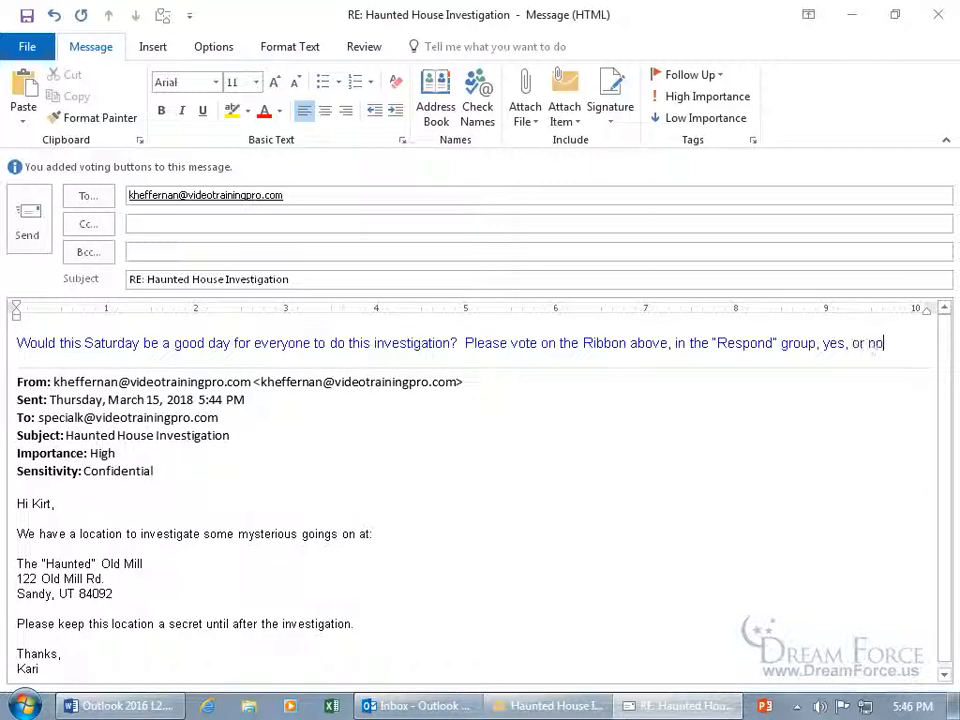
text(:))
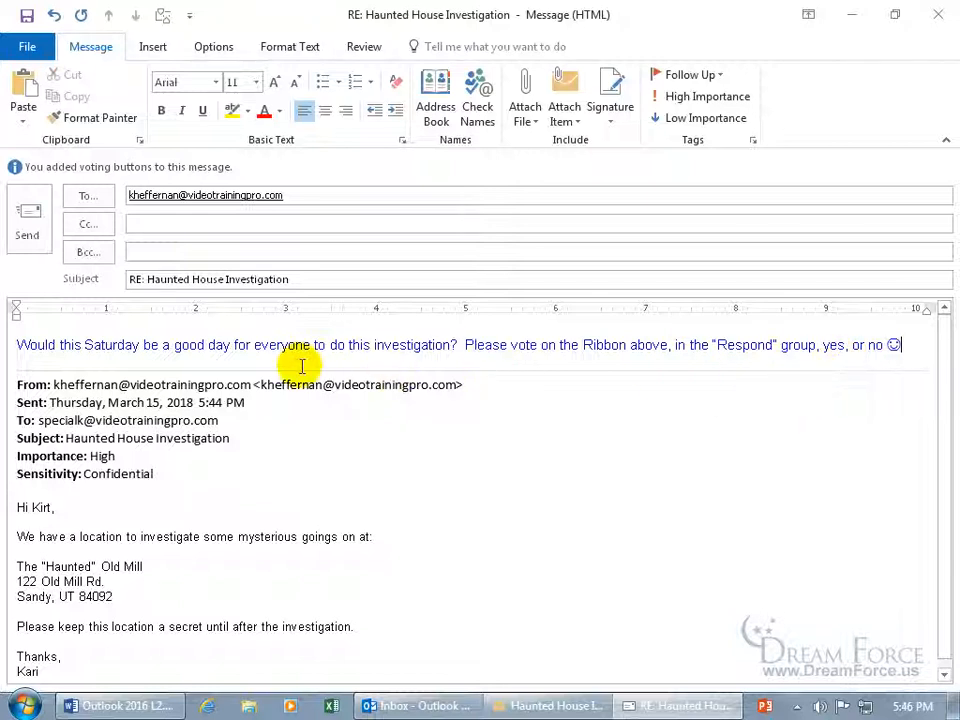
click(191, 224)
text(w)
key(Return)
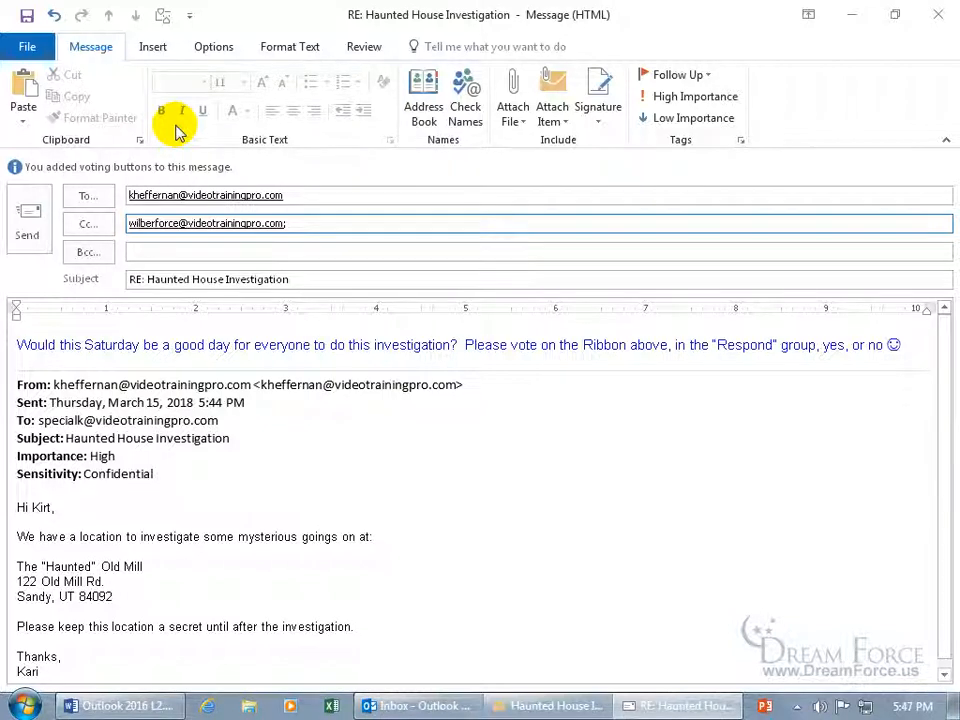
click(35, 212)
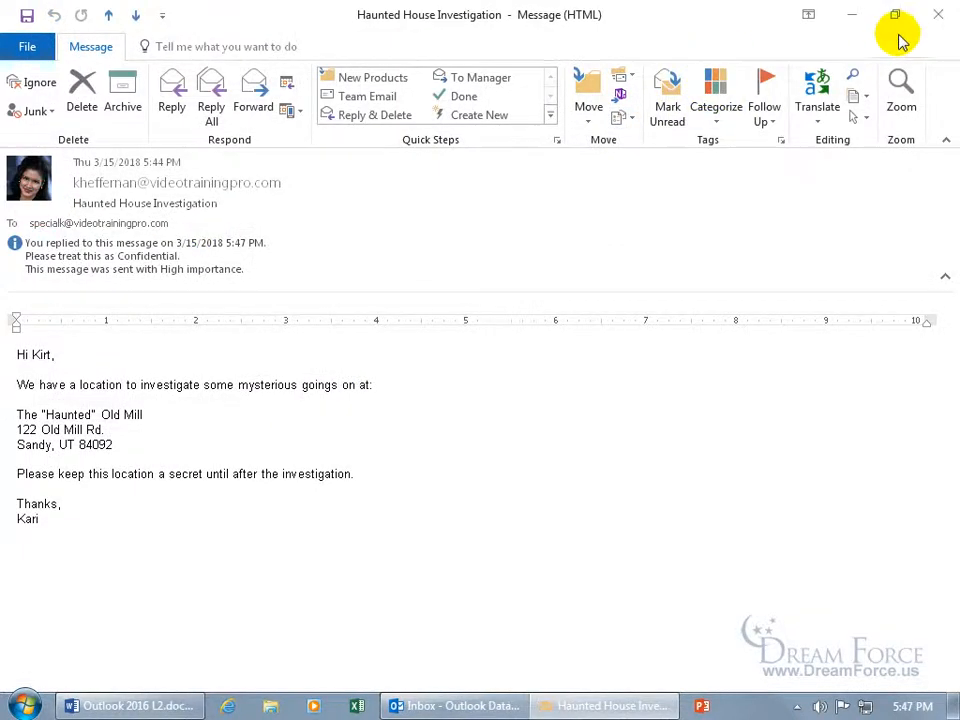
Fetch new mail and read the No vote reply suggesting next weekend instead
click(938, 14)
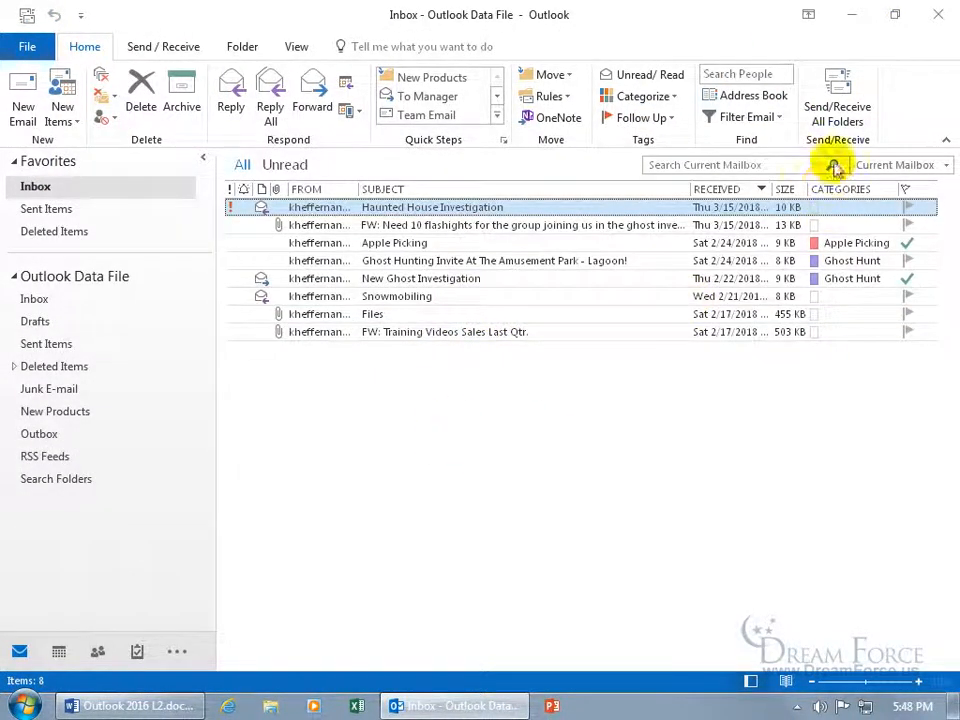
click(838, 108)
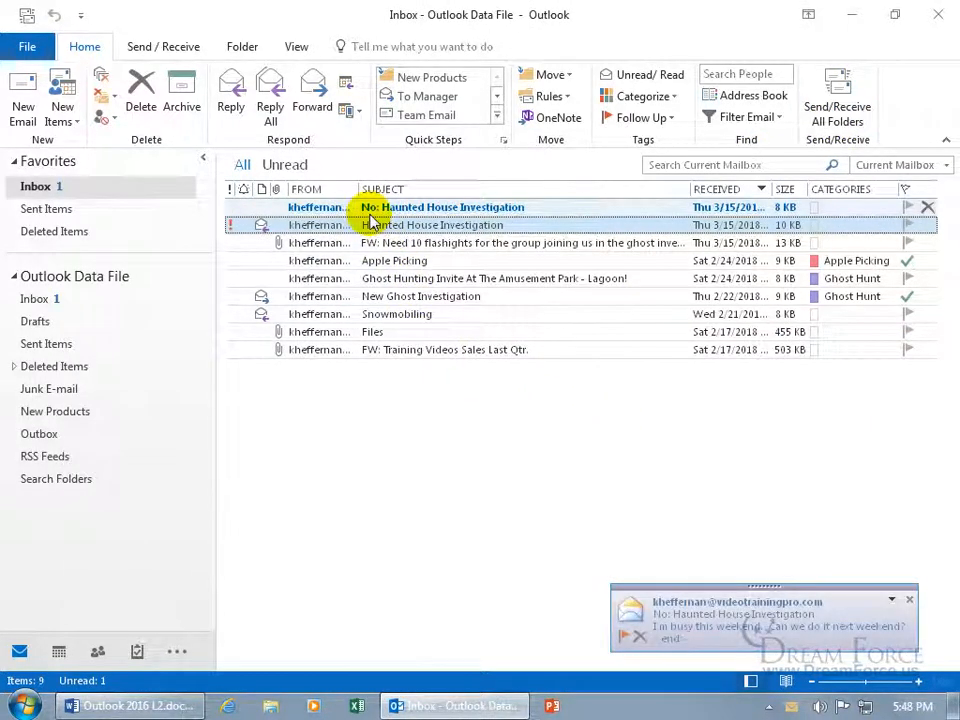
click(390, 210)
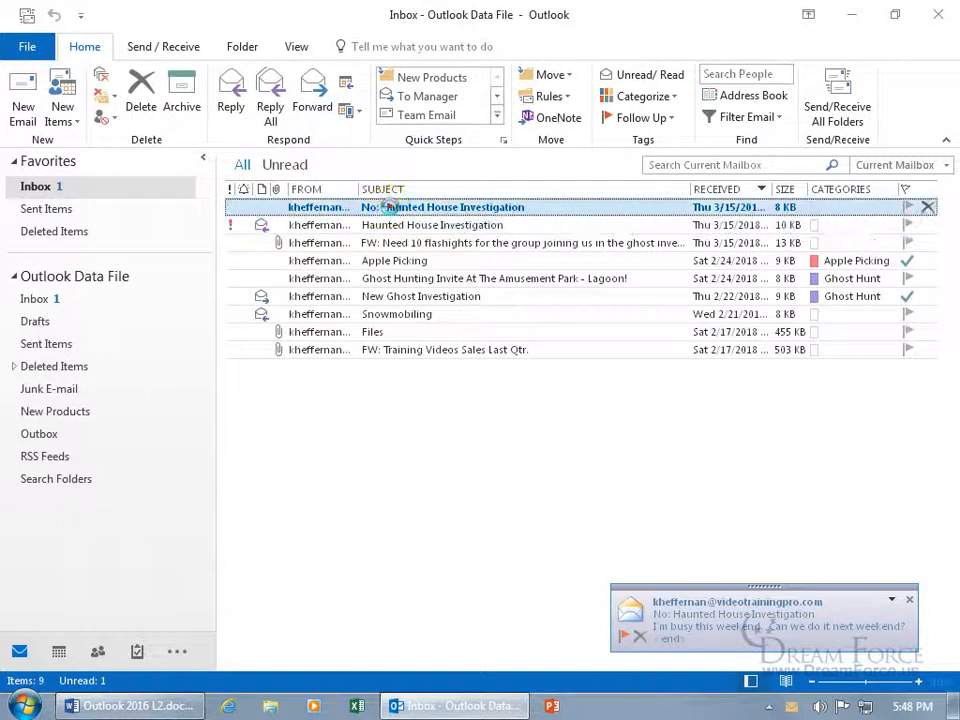
double_click(390, 208)
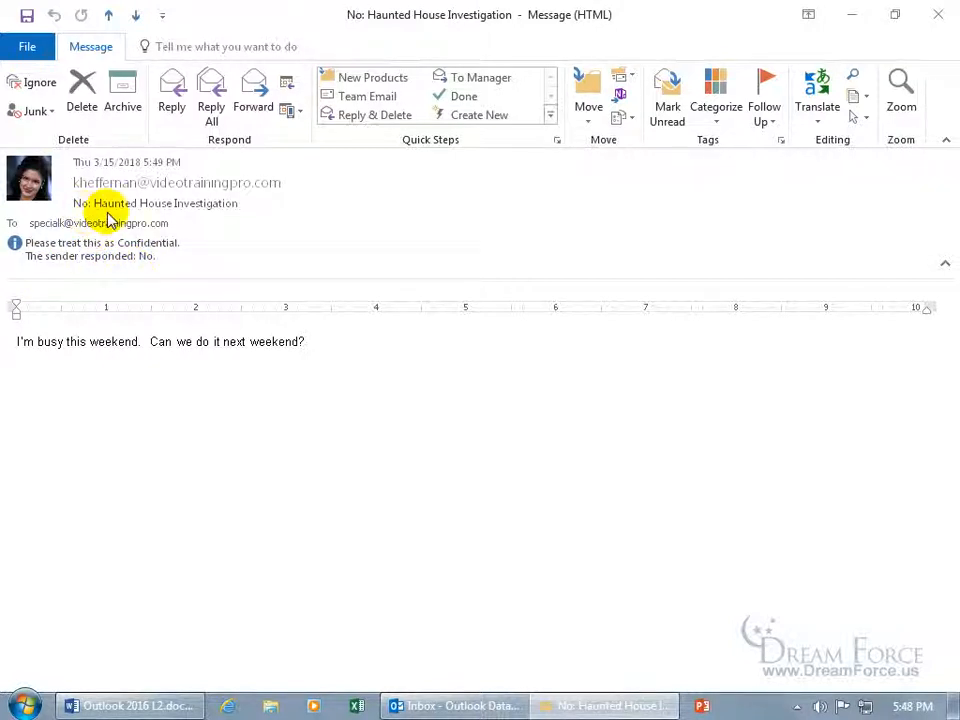
click(938, 14)
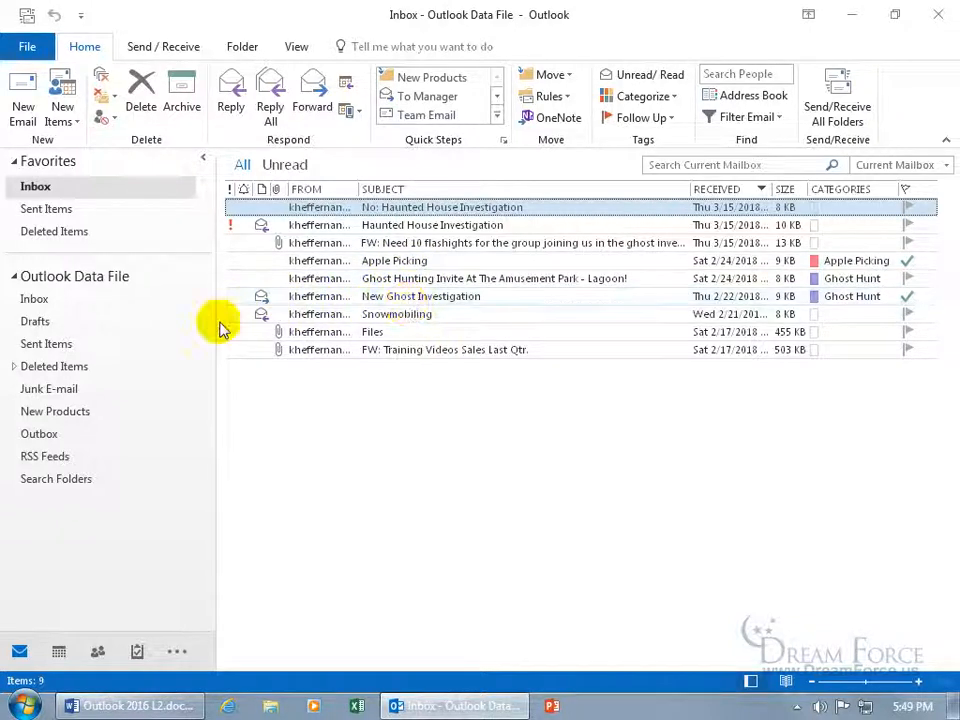
Check the sent RE: Haunted House Investigation tracking tally: No 1, Yes 0
click(86, 349)
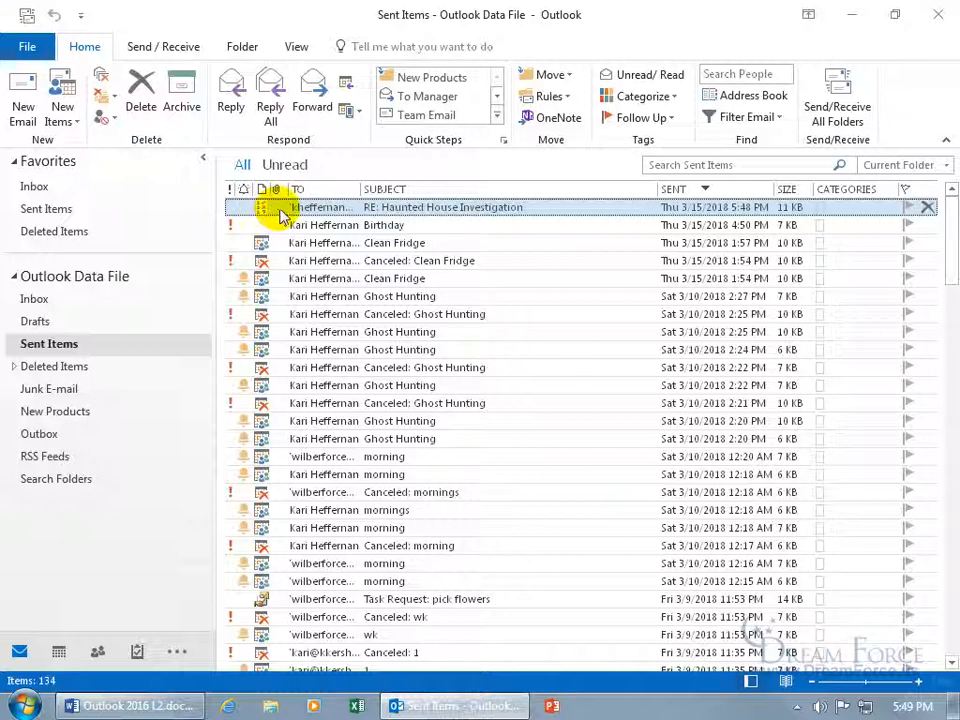
double_click(281, 212)
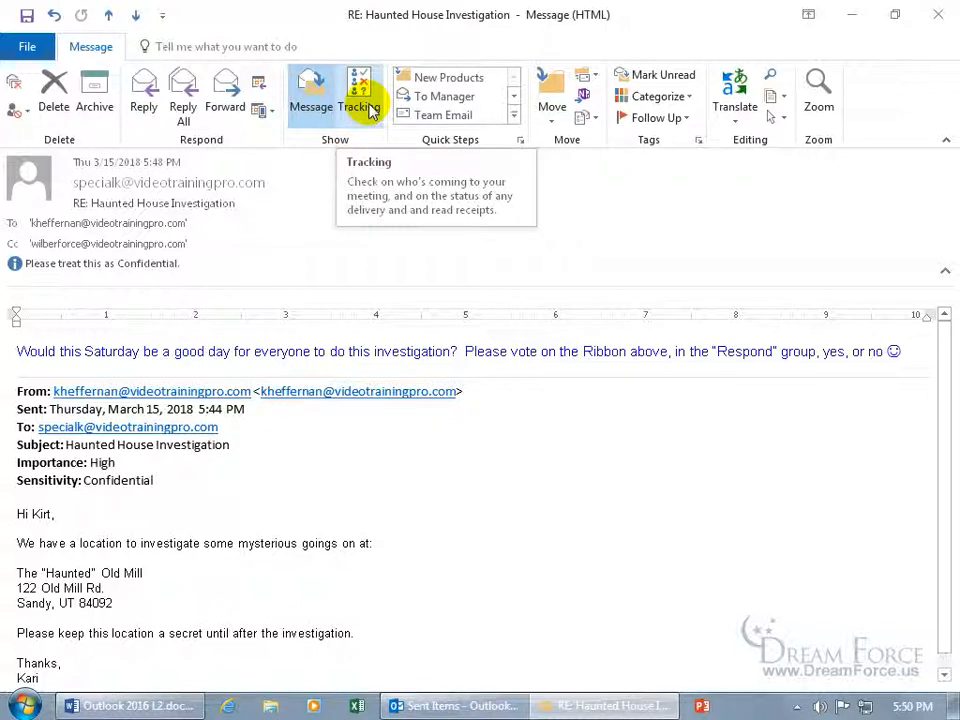
click(362, 108)
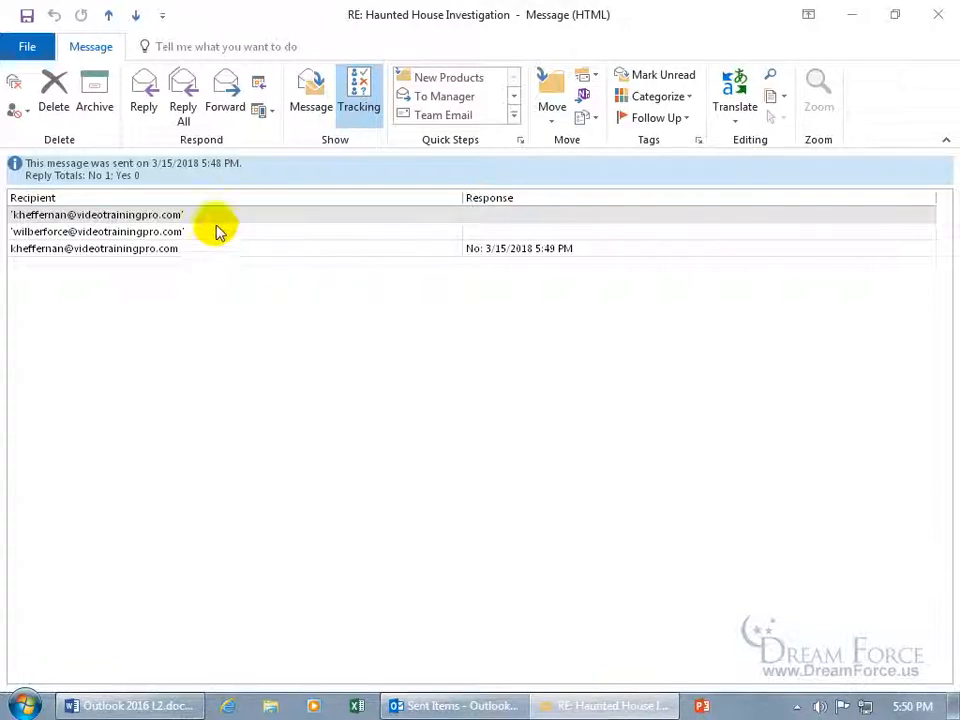
click(429, 249)
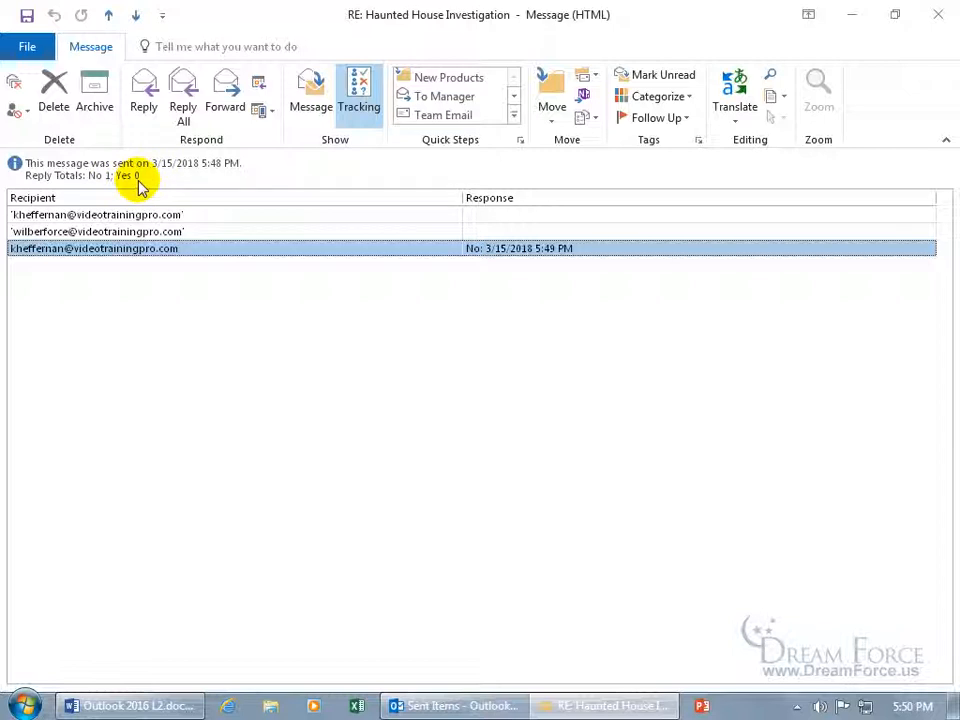
click(310, 115)
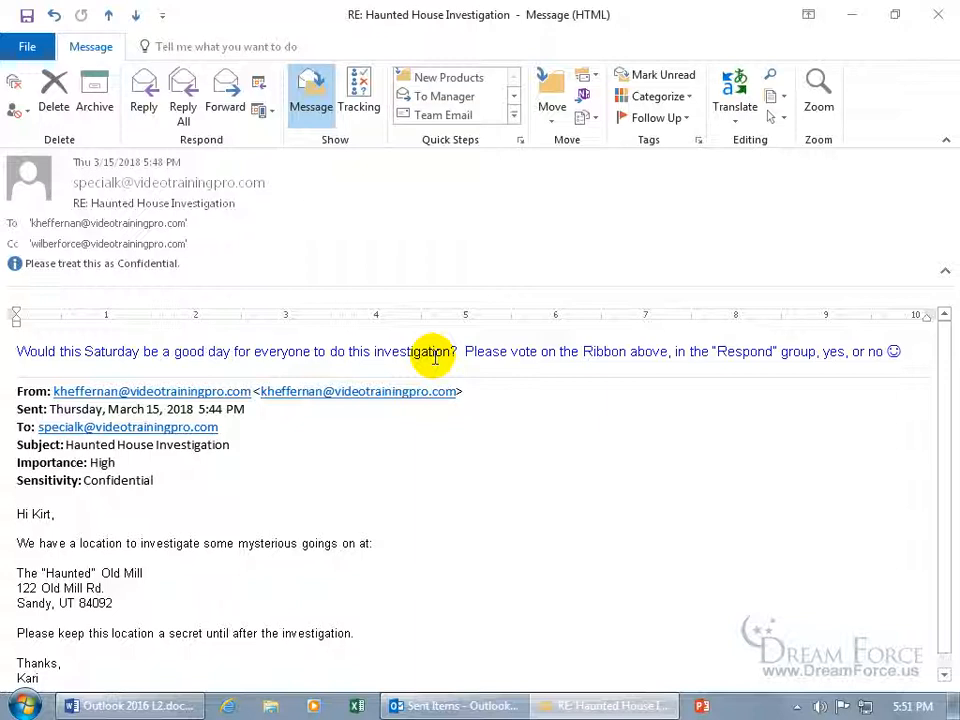
click(938, 14)
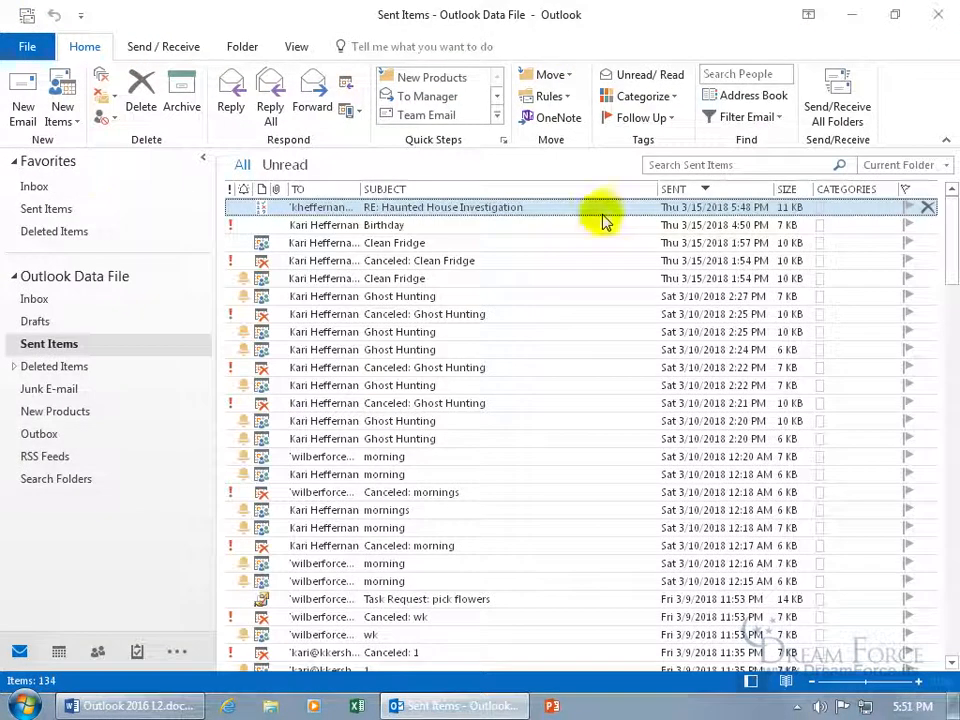
Receive the new votes in the Inbox, read the second No reply, then show Sent Items
click(30, 187)
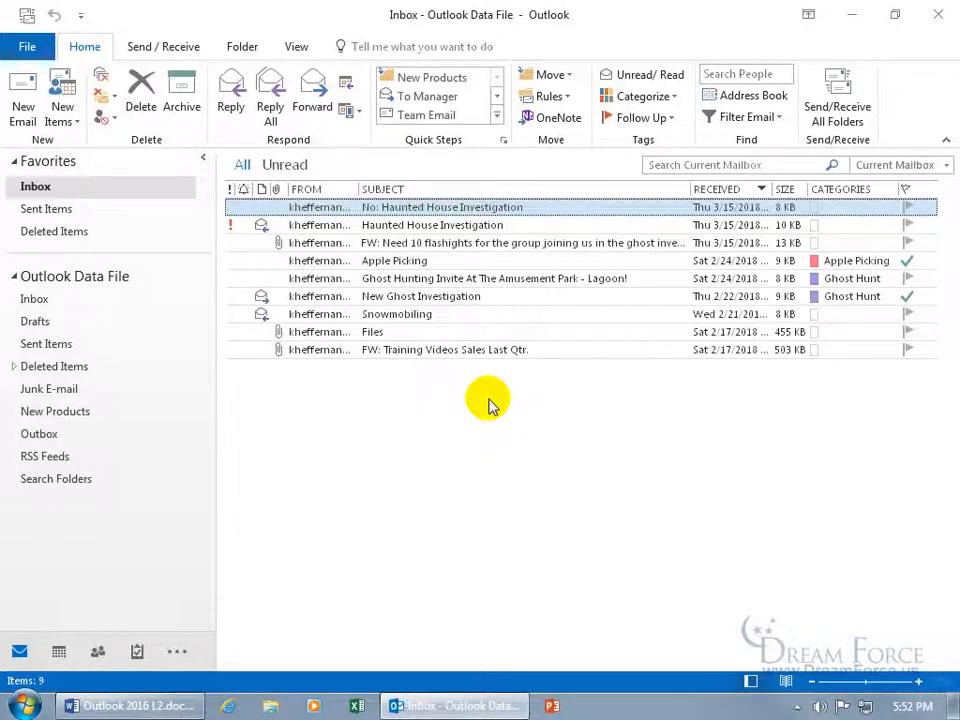
click(836, 108)
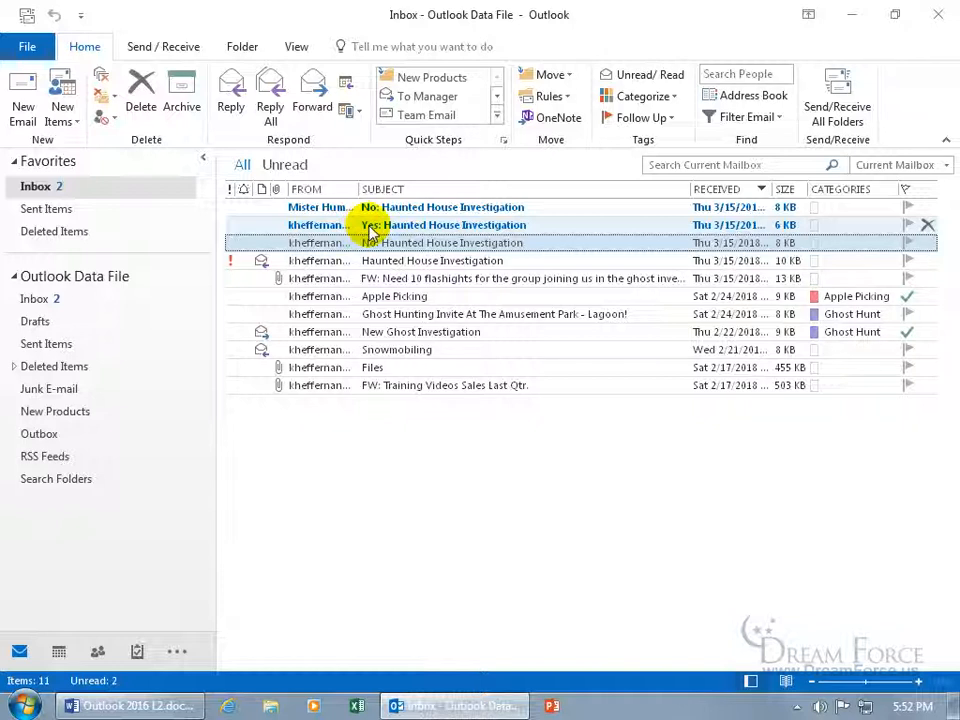
click(377, 210)
double_click(377, 210)
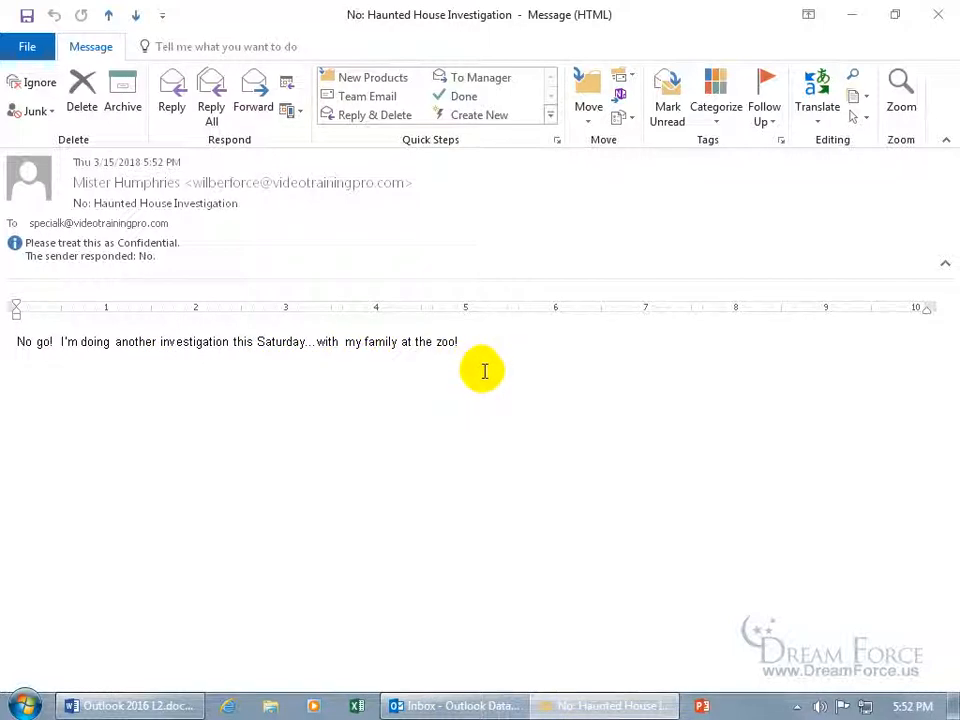
click(940, 17)
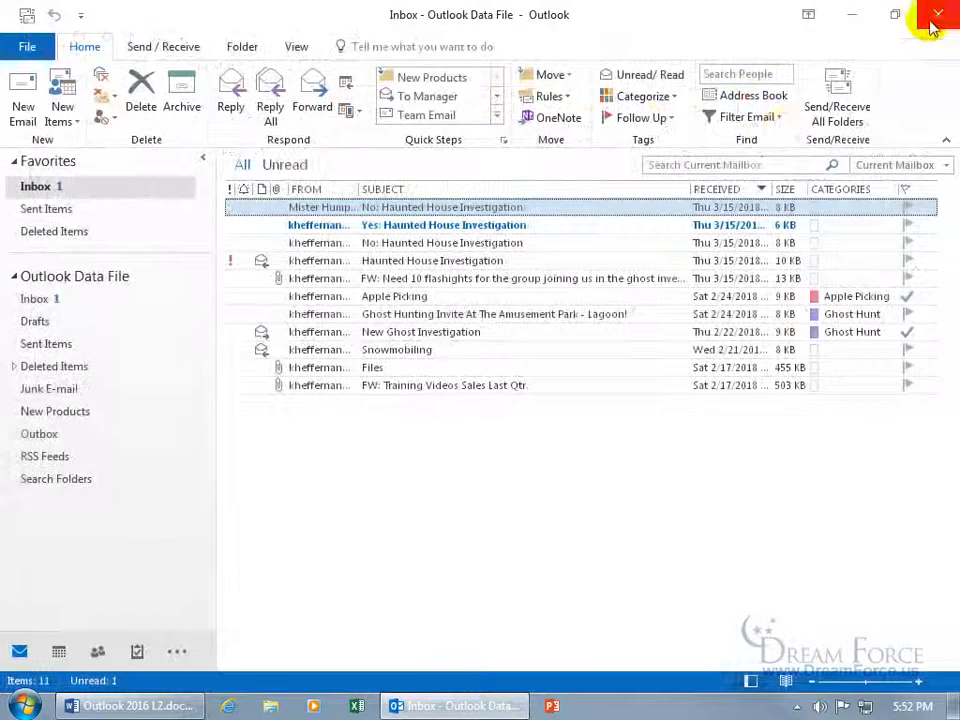
click(60, 345)
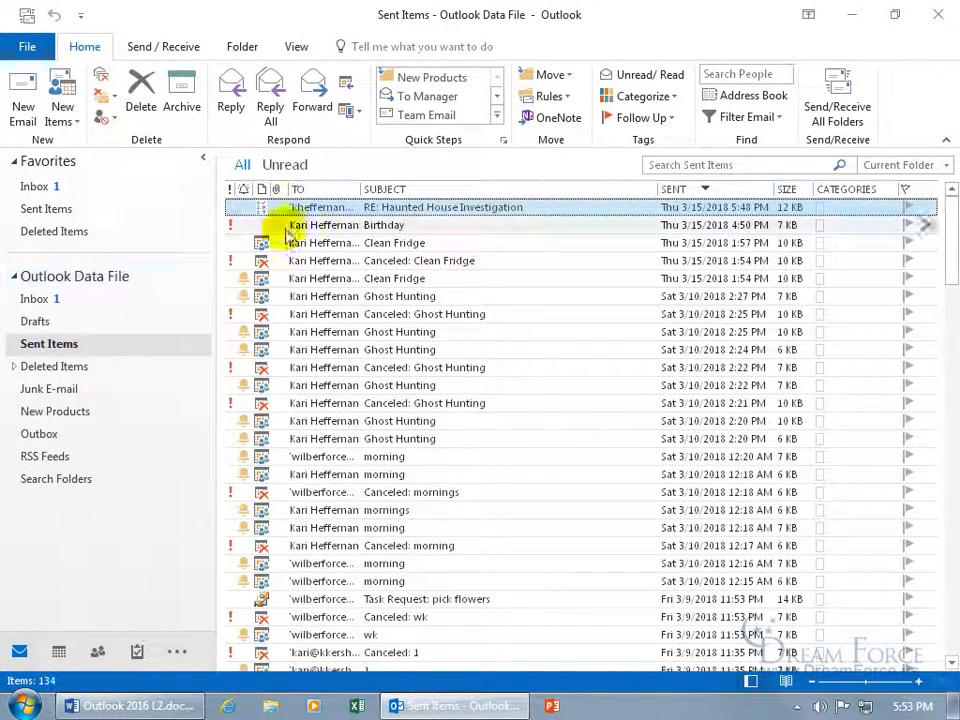
double_click(325, 207)
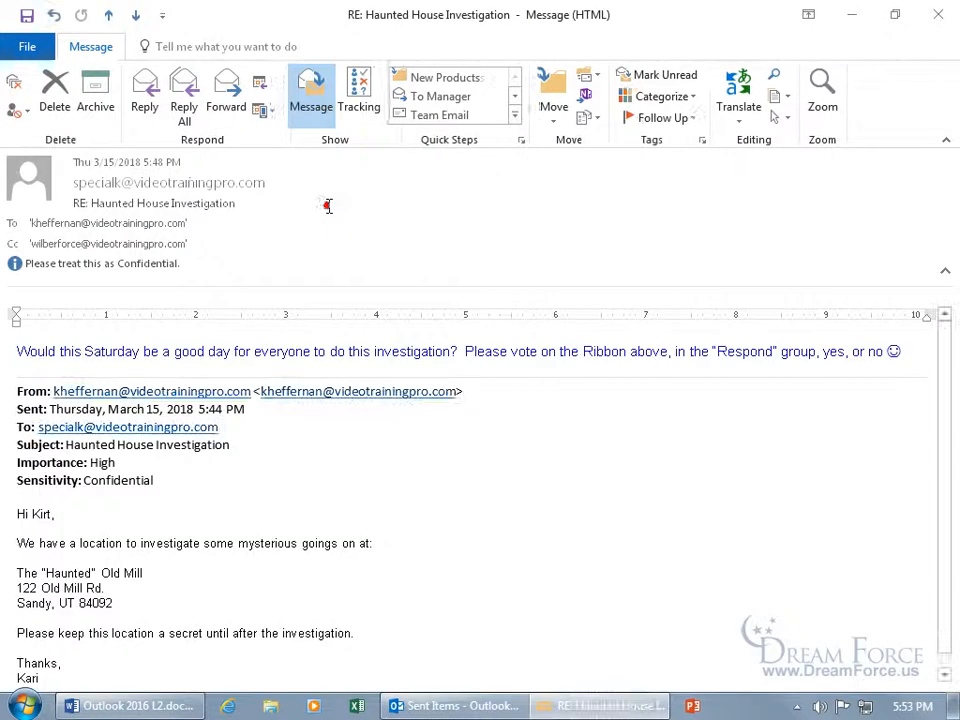
click(360, 100)
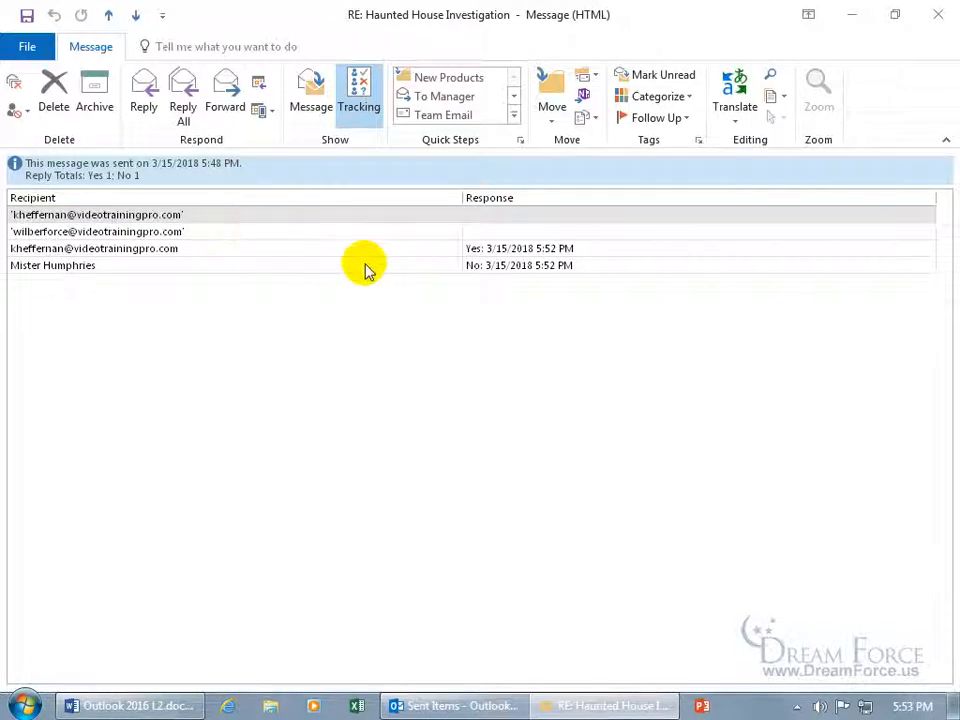
click(536, 268)
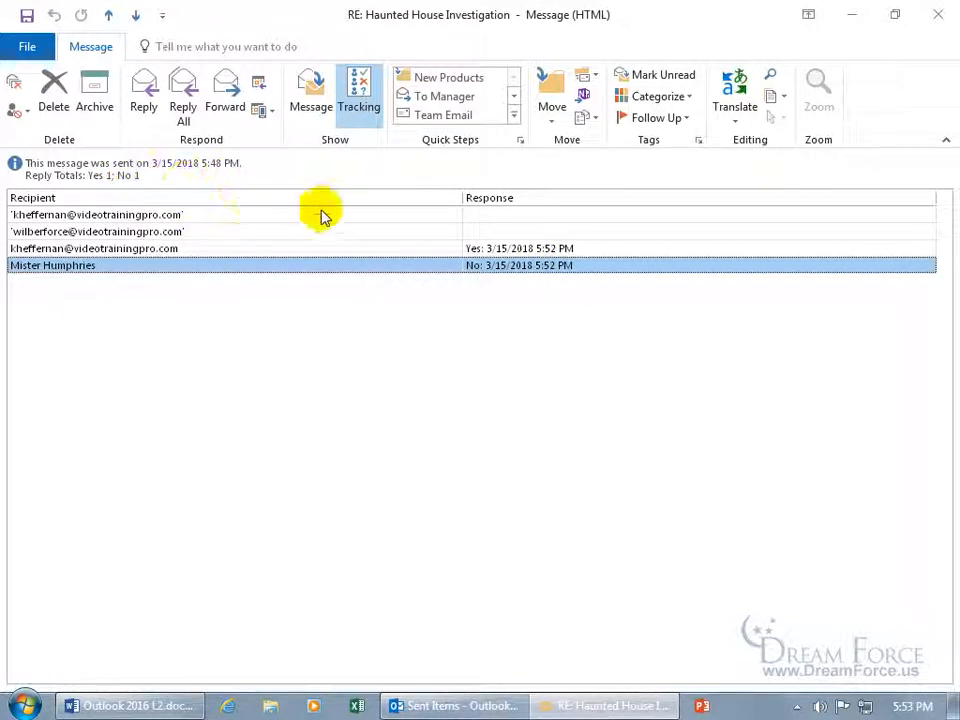
click(483, 250)
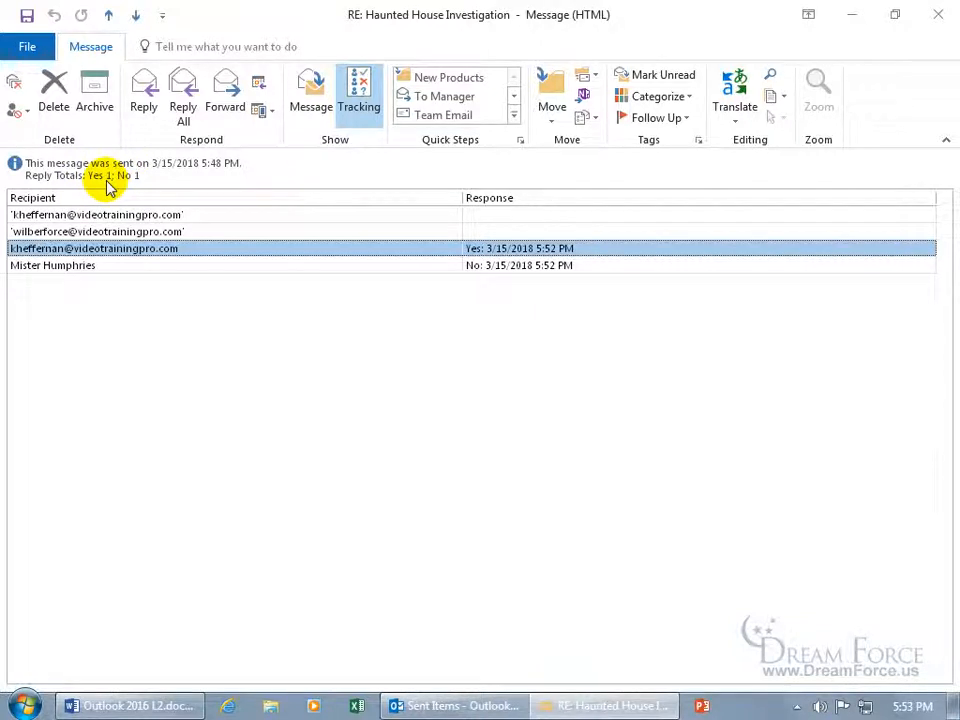
click(936, 14)
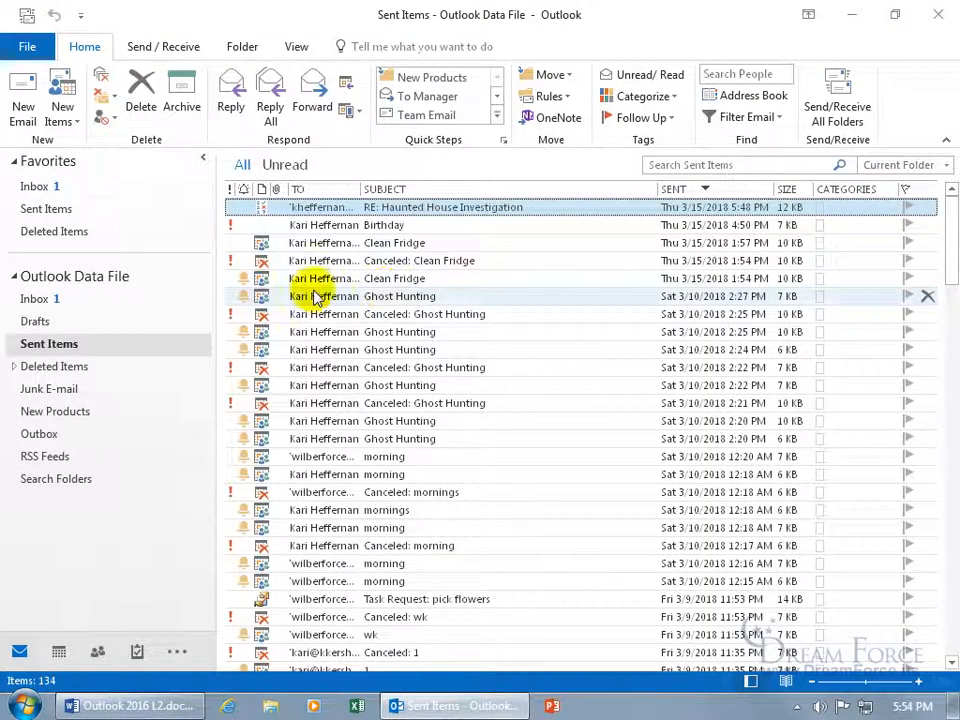
Start a new message to two recipients with the subject 'How many ghosts?'
click(81, 188)
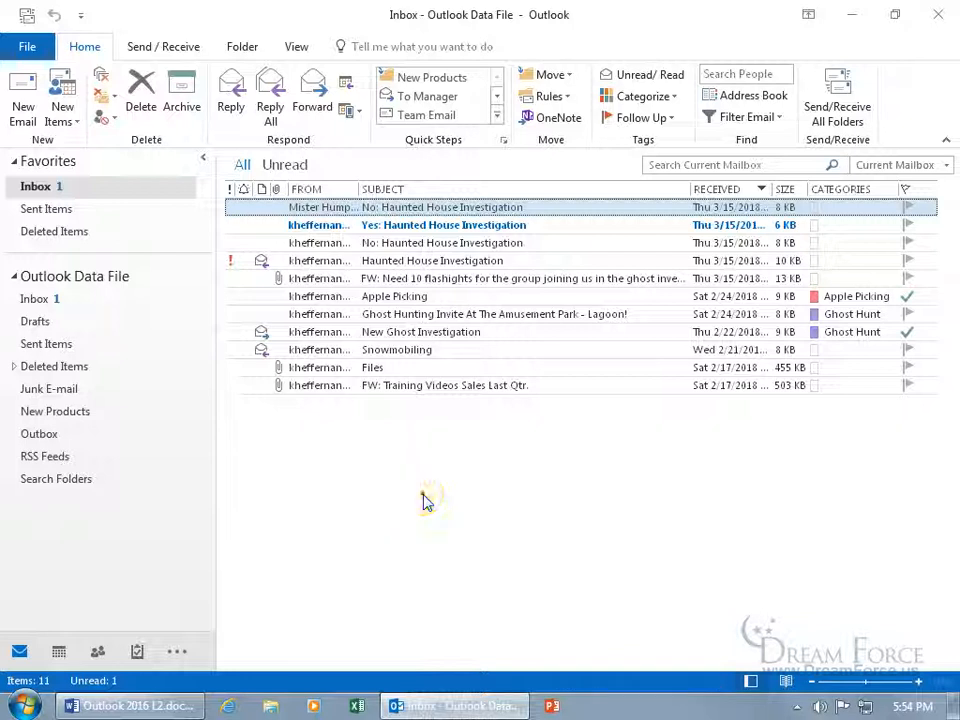
key(ctrl+n)
text(ka)
key(Return)
text(wi)
key(Return)
key(Tab)
key(Tab)
key(Tab)
text(How)
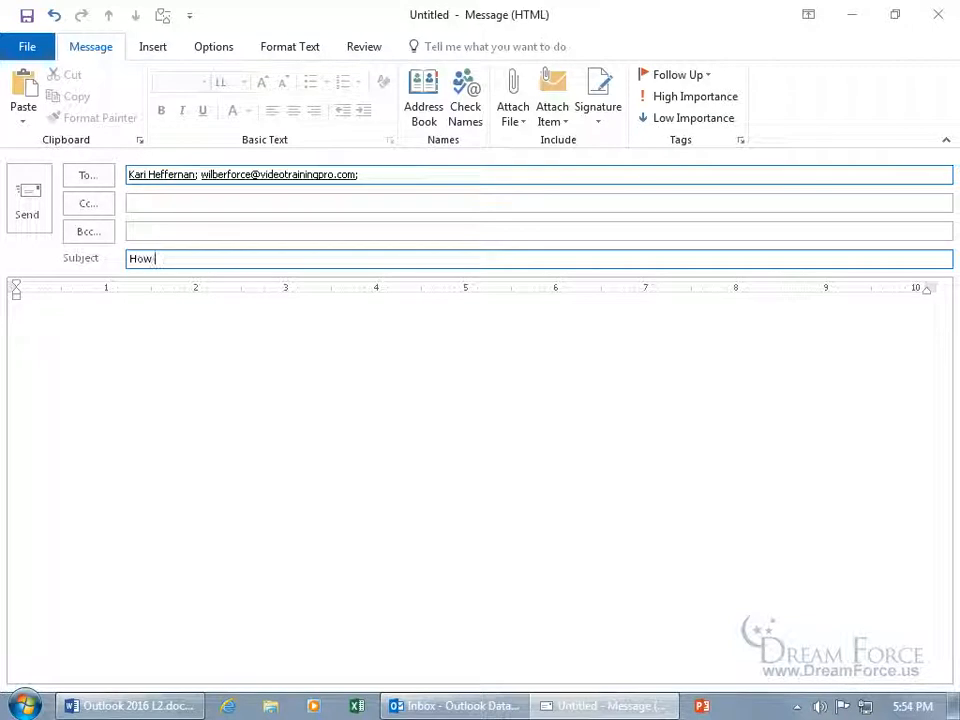
text( many ghosts?)
Write 'Hi All,' and ask how many ghosts they'll capture on film, then sign off
key(Tab)
text(Hi All,)
key(Return)
key(Return)
text(How man)
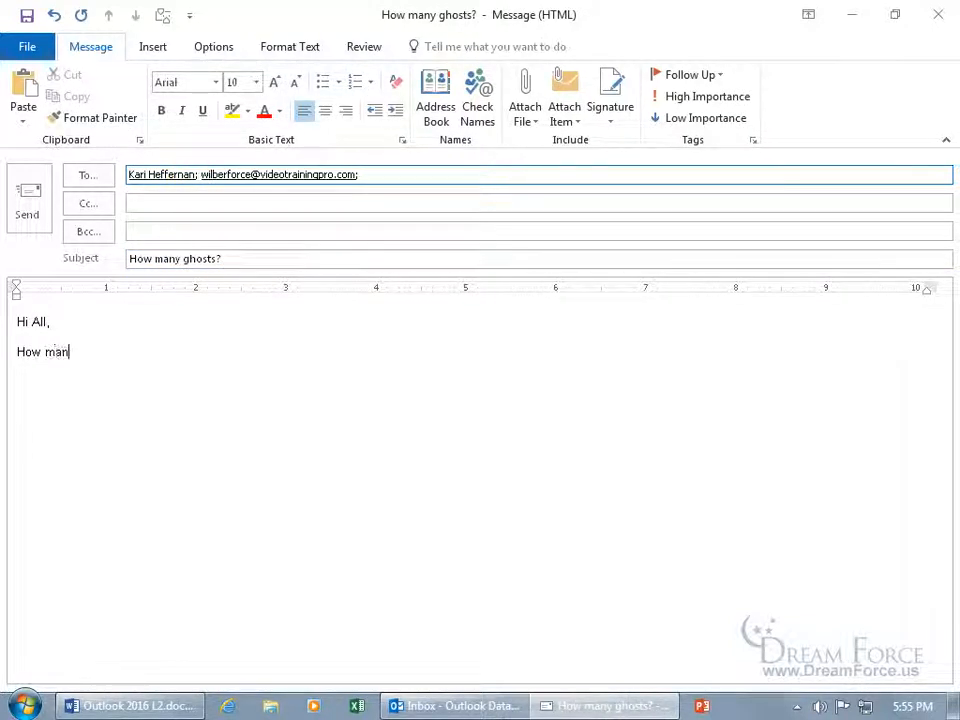
text(y ghosts do you think we'll capture on film in this upcoming investigation?)
key(Return)
key(Return)
text(Kirt)
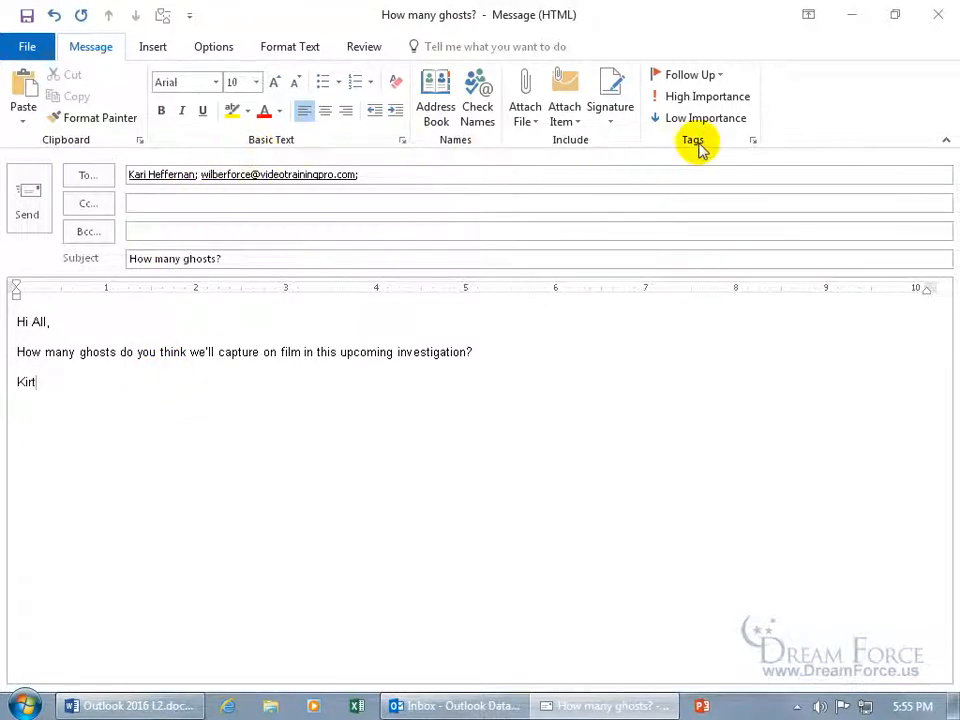
click(754, 142)
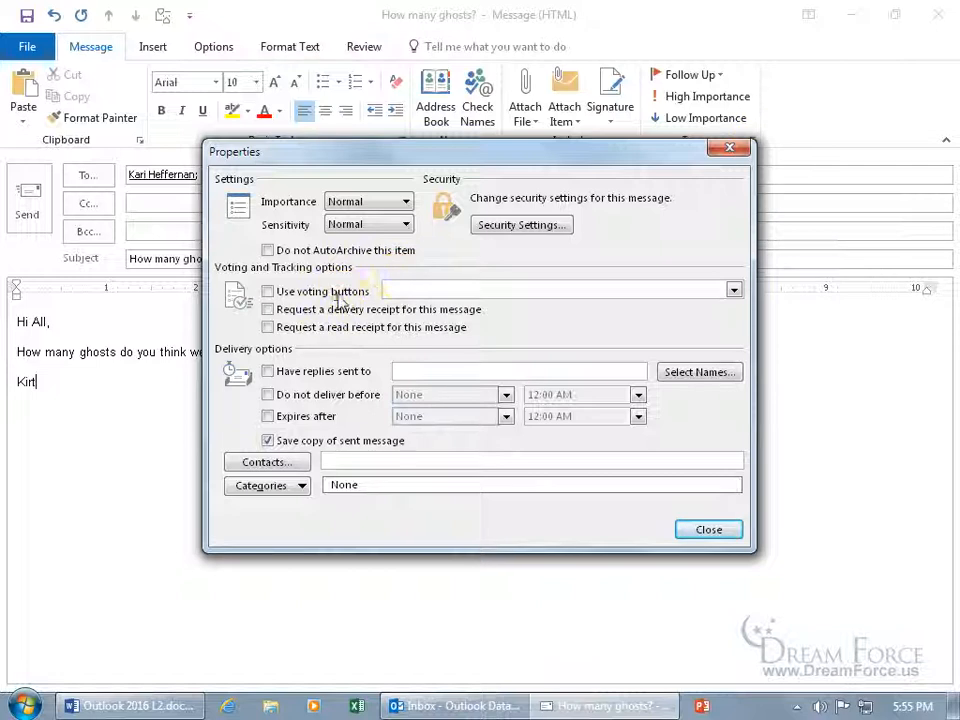
Replace the default Approve;Reject voting choices with One;Two;Three;Ichabod
click(321, 290)
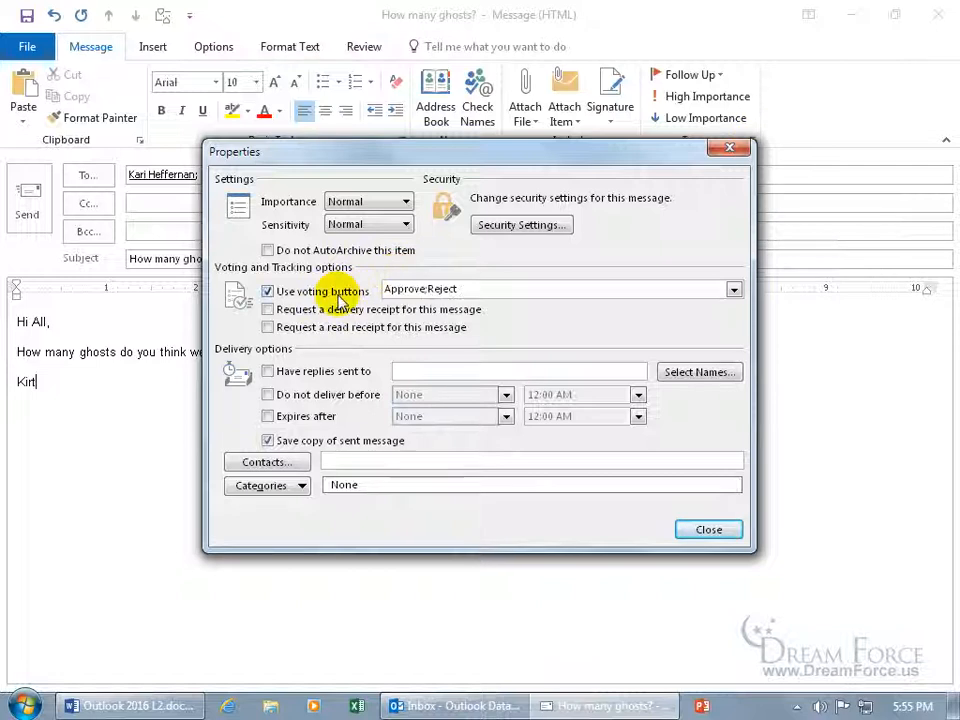
click(733, 291)
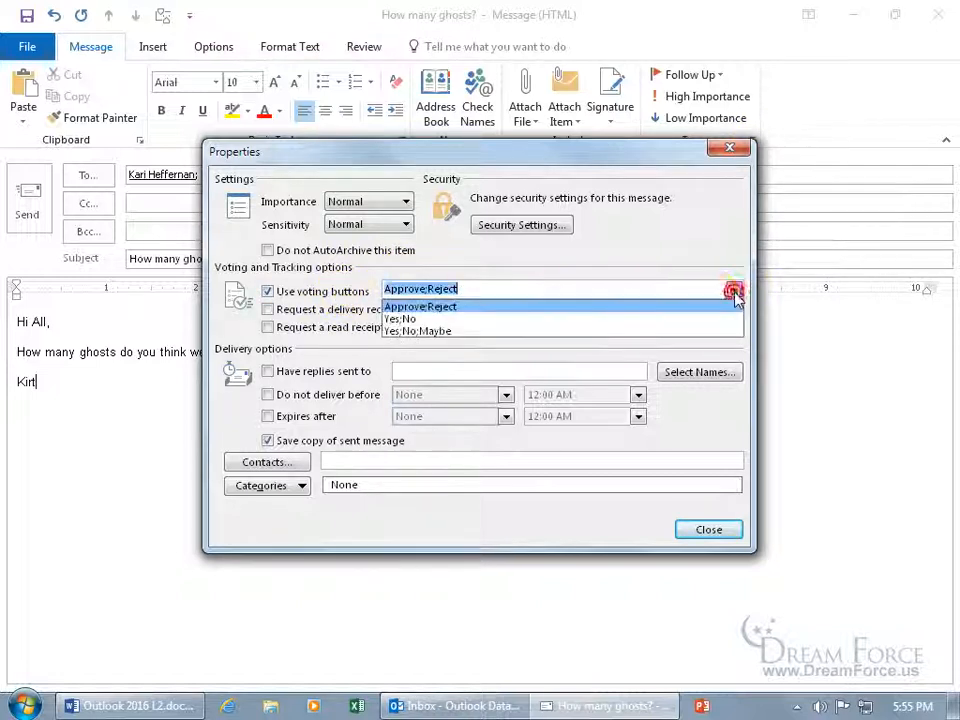
click(471, 290)
click(424, 289)
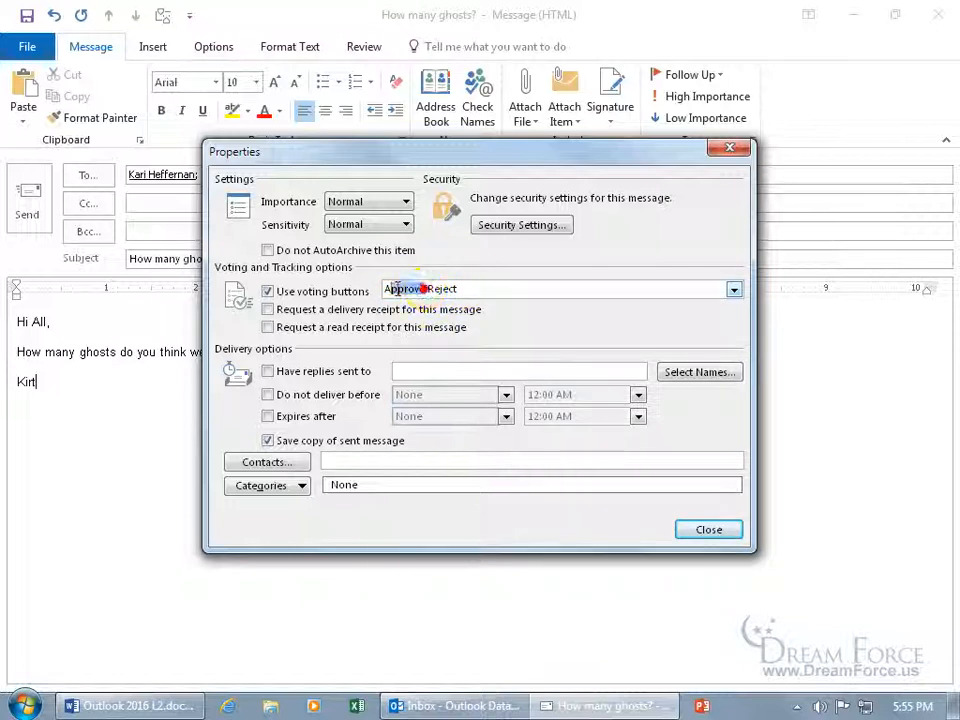
drag(424, 289, 378, 289)
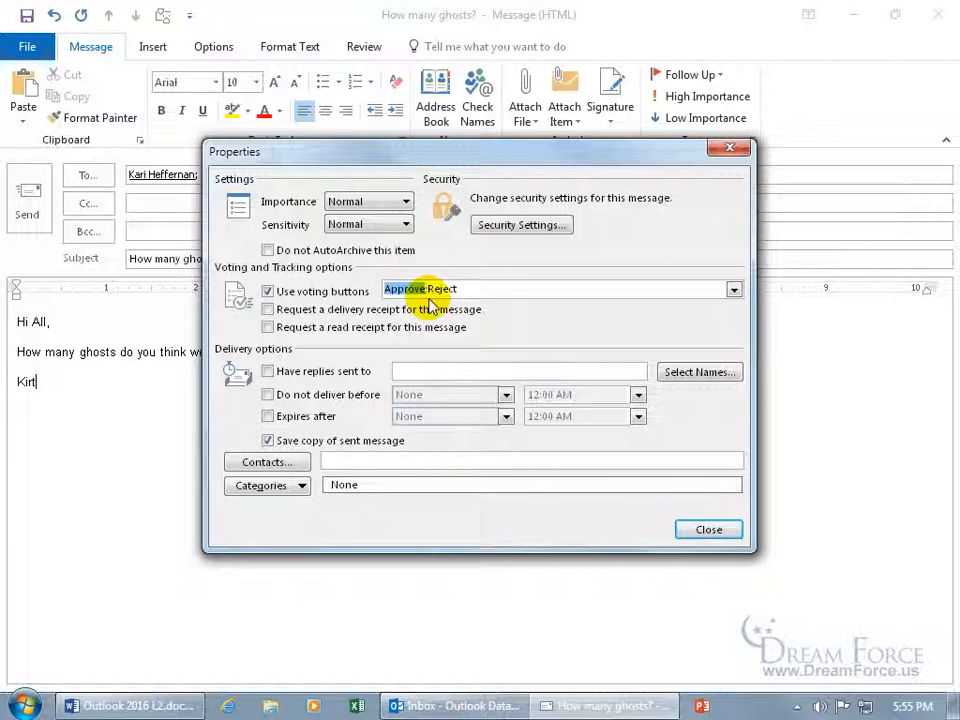
text(One)
double_click(428, 289)
text(Two;Three)
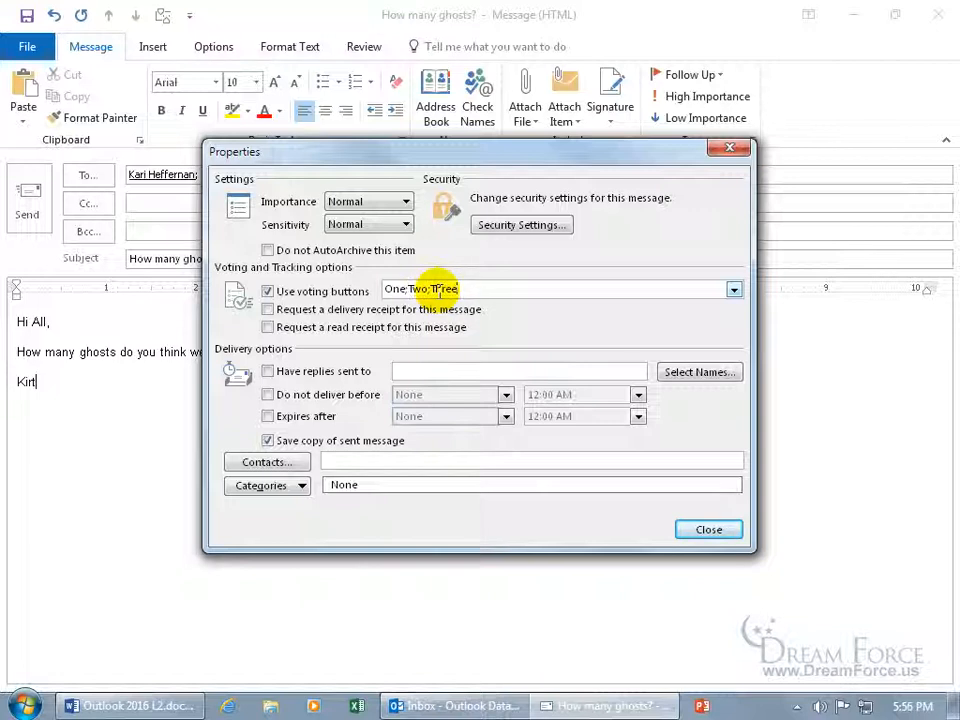
text(bod)
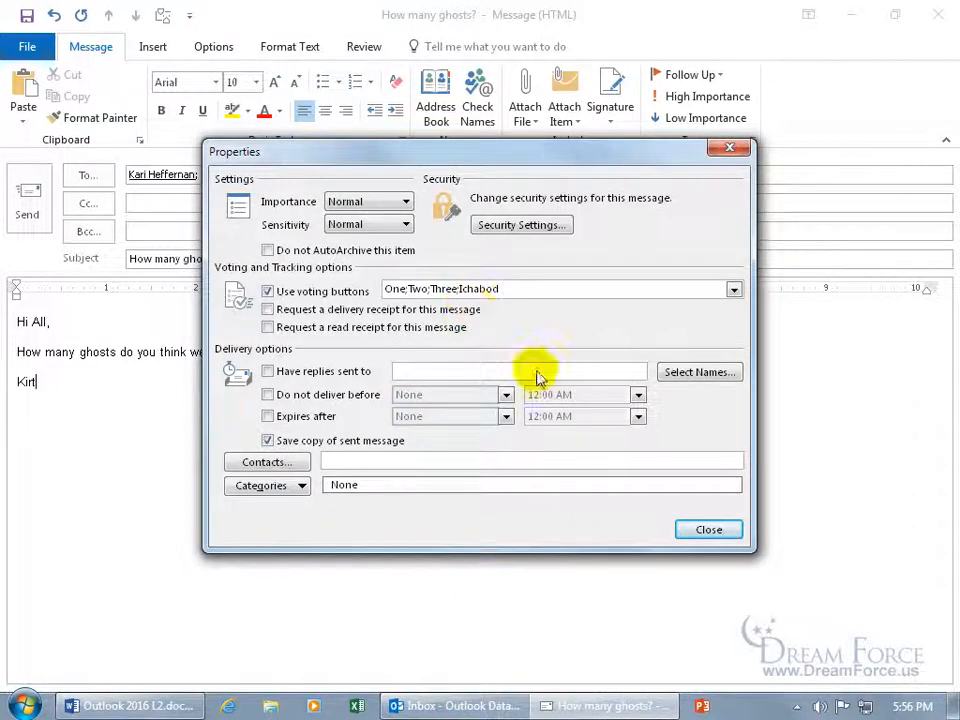
click(712, 533)
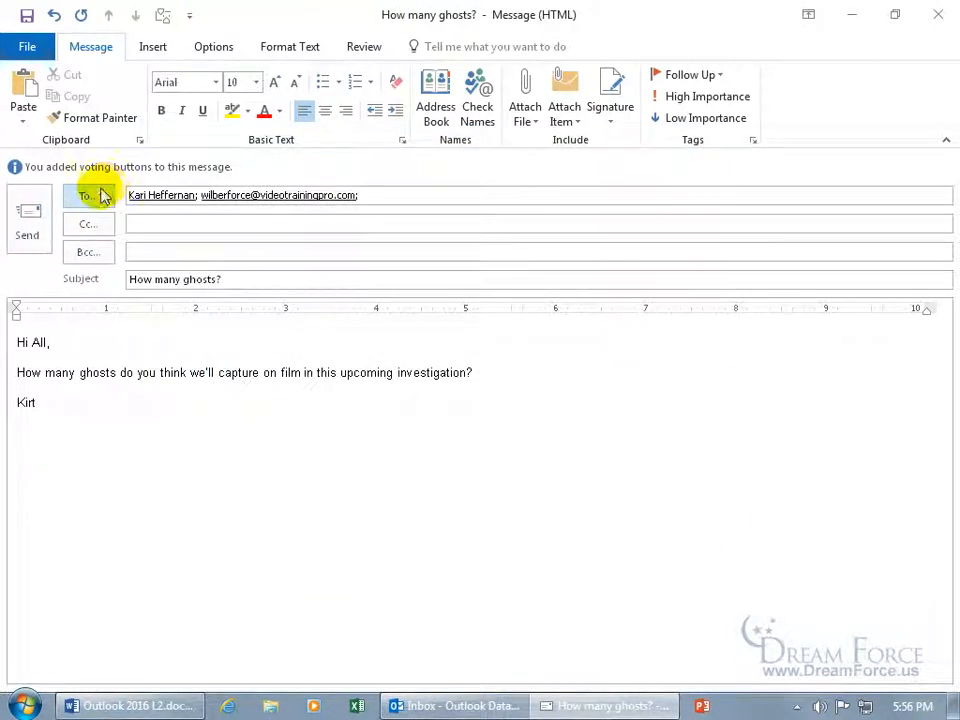
Send the poll, receive the Ichabod and Three votes, read the Ichabod reply, then show Sent Items
click(31, 226)
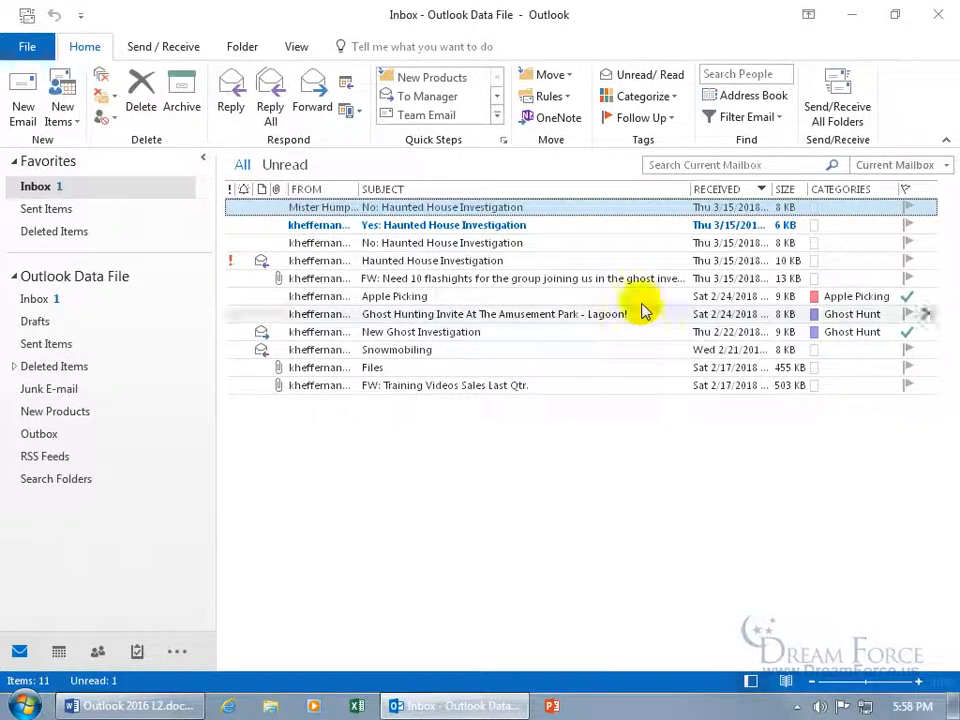
click(833, 117)
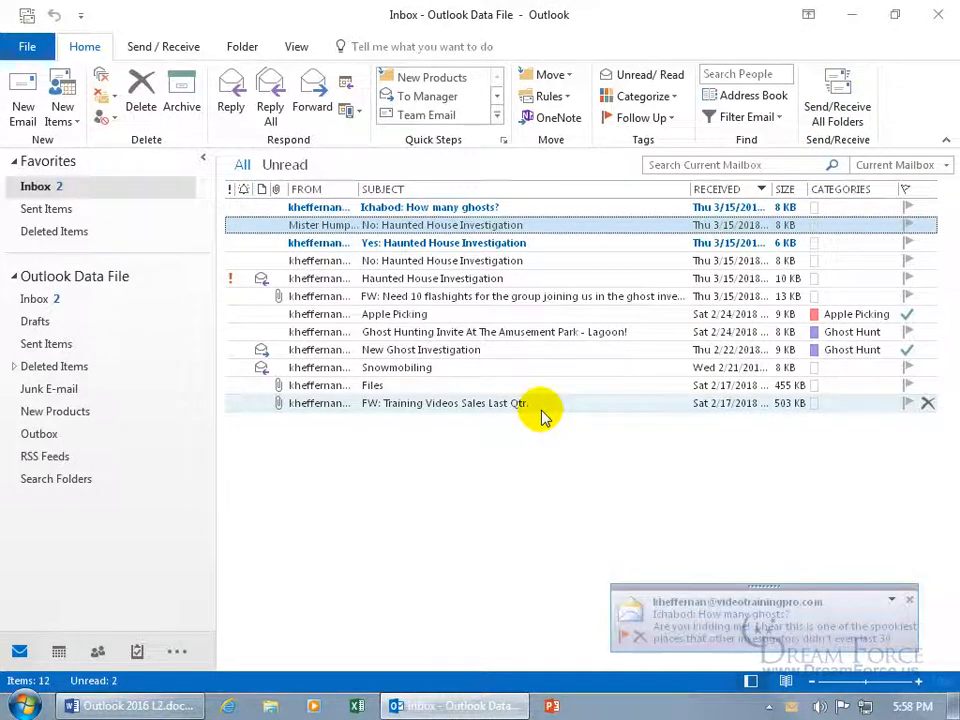
double_click(385, 212)
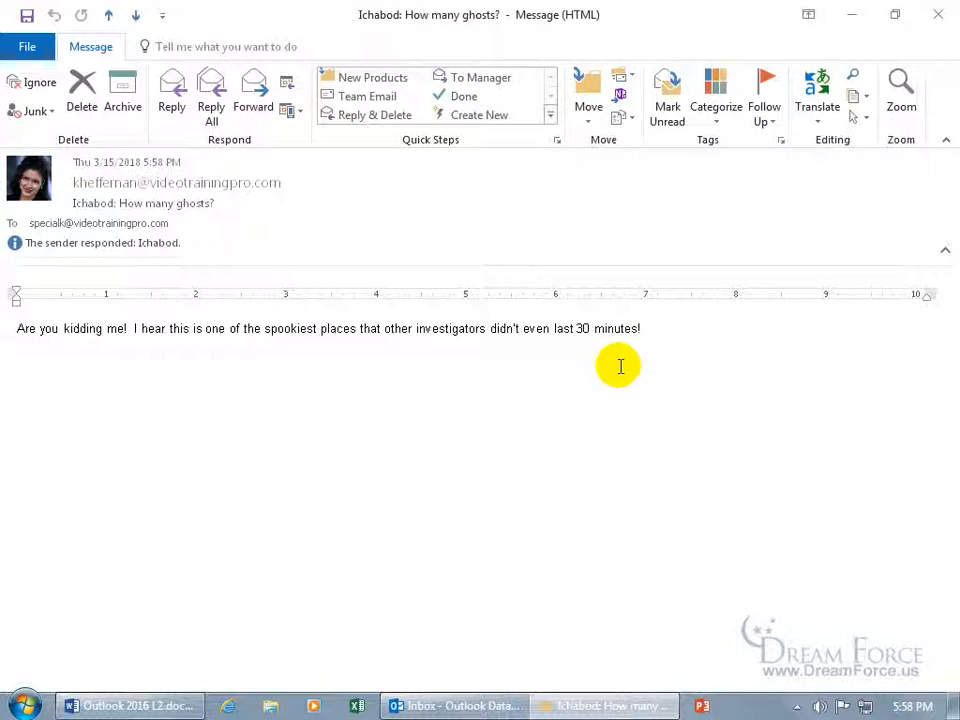
click(938, 14)
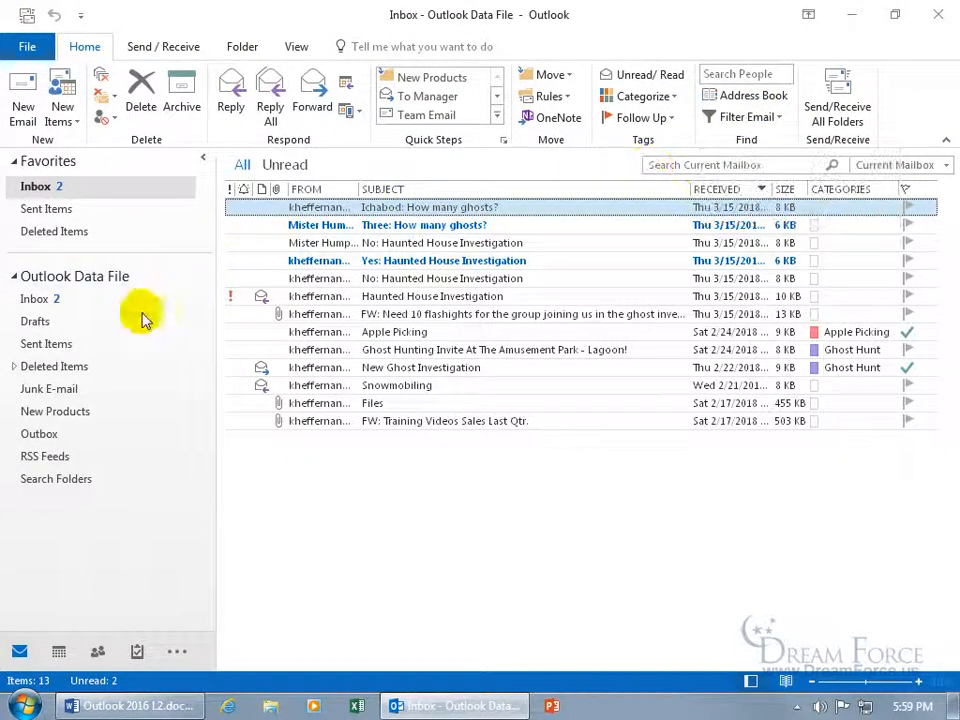
click(60, 344)
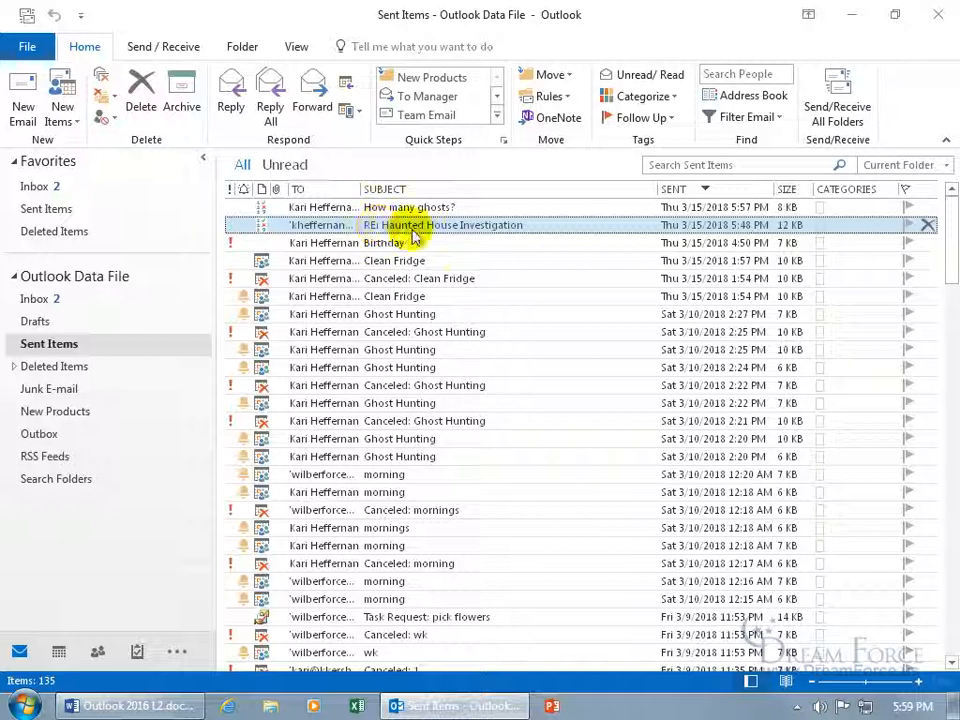
View the sent How many ghosts? poll tally showing Three 1 and Ichabod 1
double_click(404, 207)
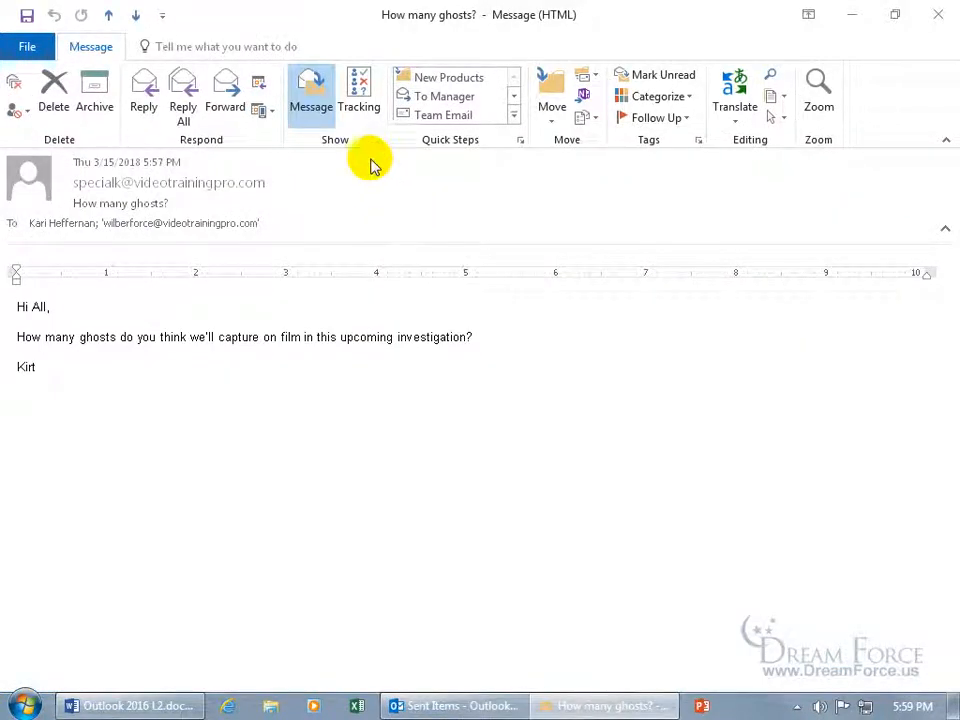
click(360, 104)
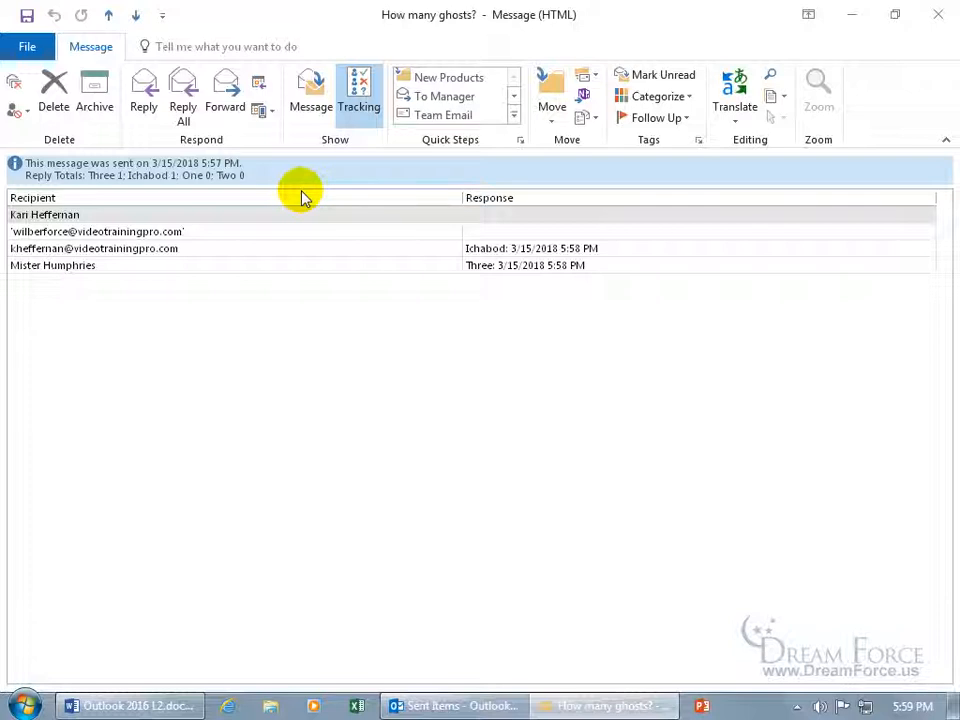
click(926, 24)
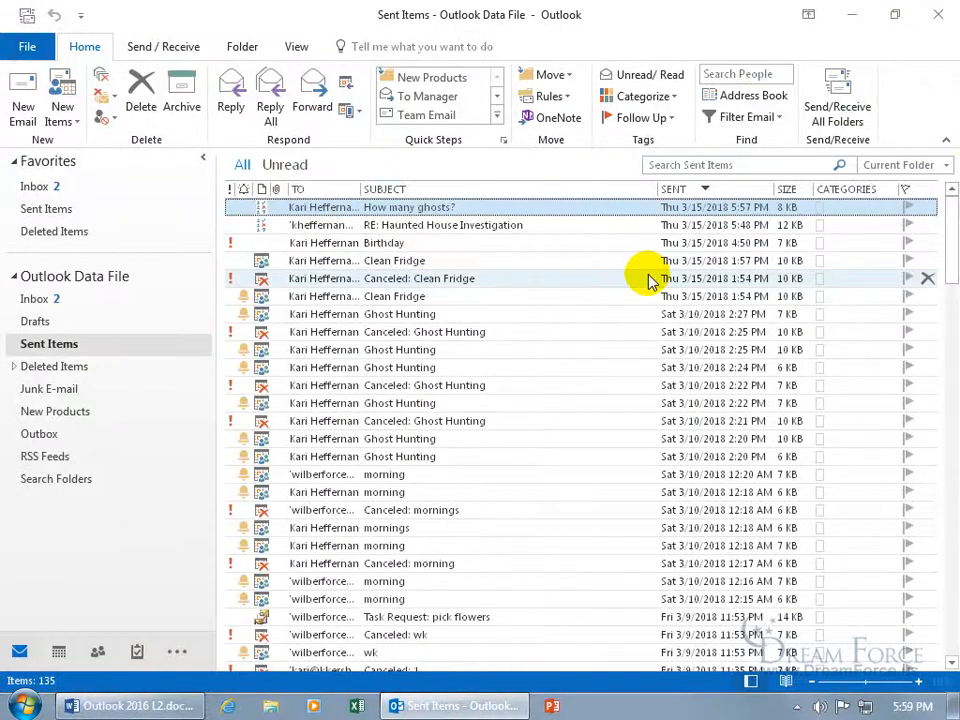
click(58, 187)
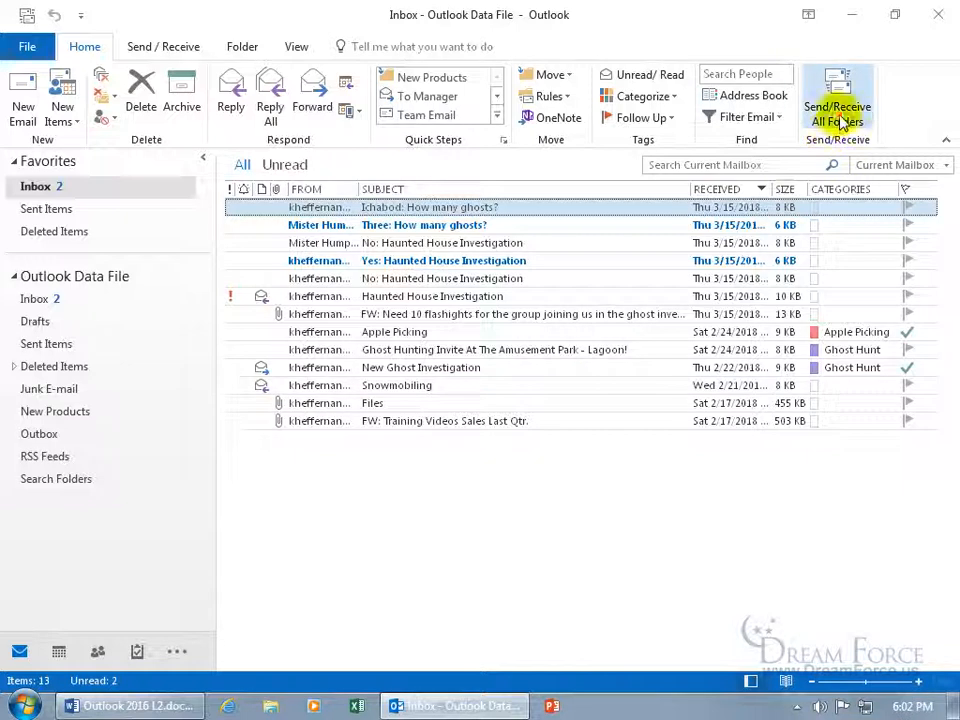
Vote Carrots on Investigation Snacks with the note 'Can't we have doughnuts as well as carrots?'
click(840, 120)
click(823, 330)
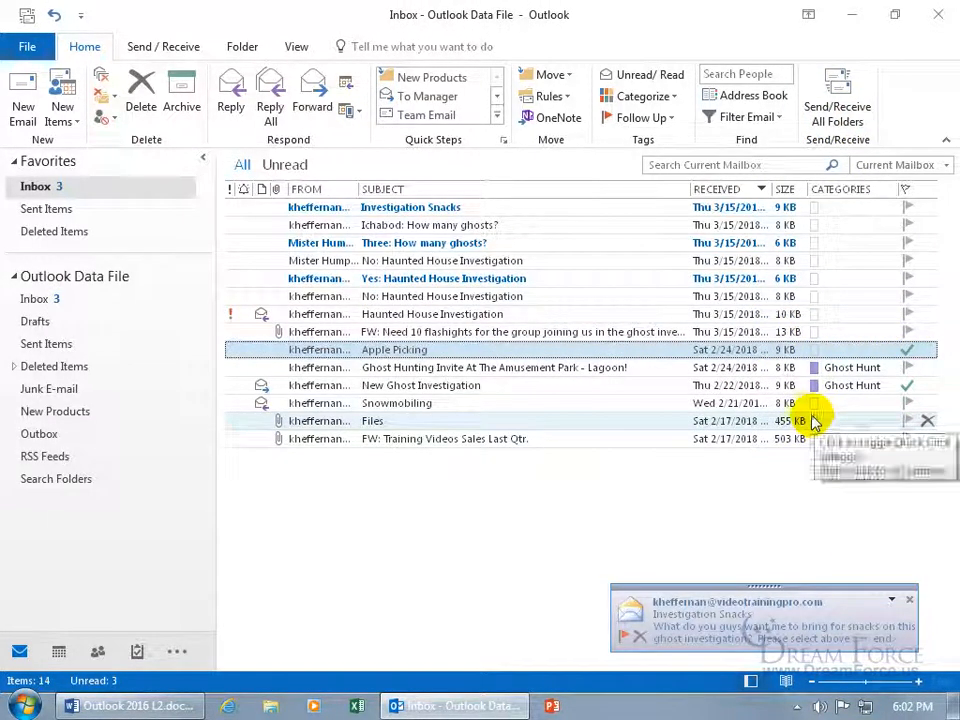
double_click(428, 210)
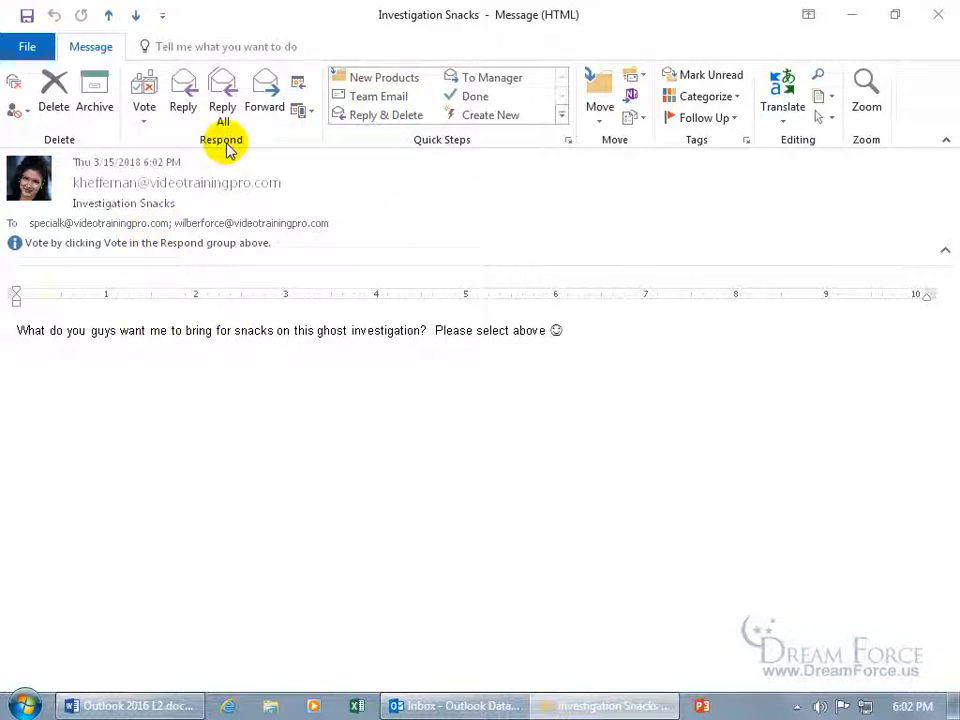
click(147, 120)
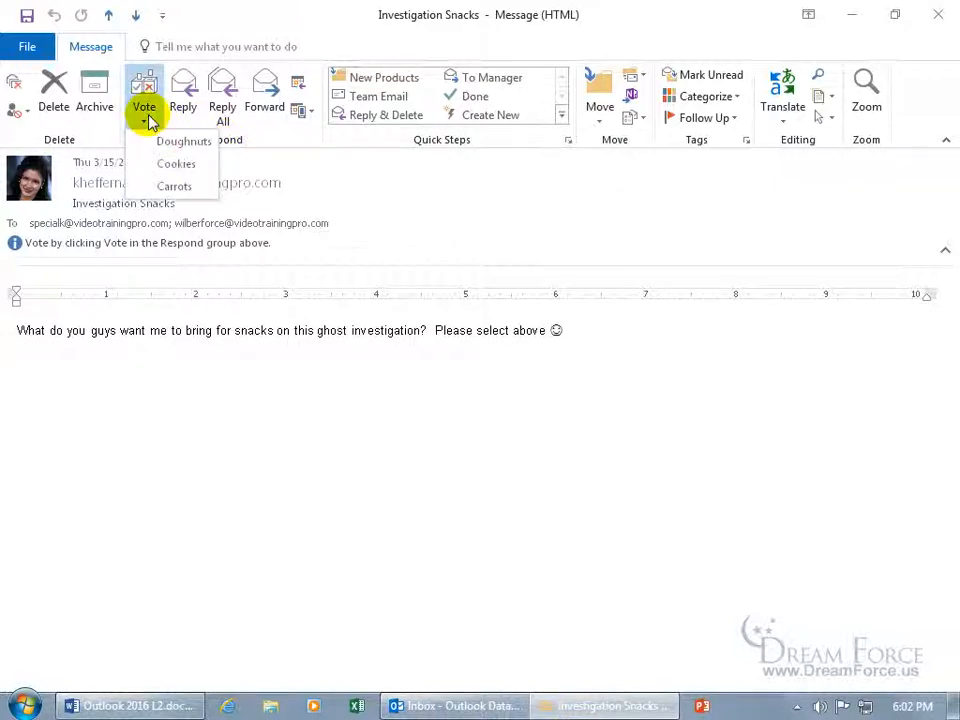
click(158, 188)
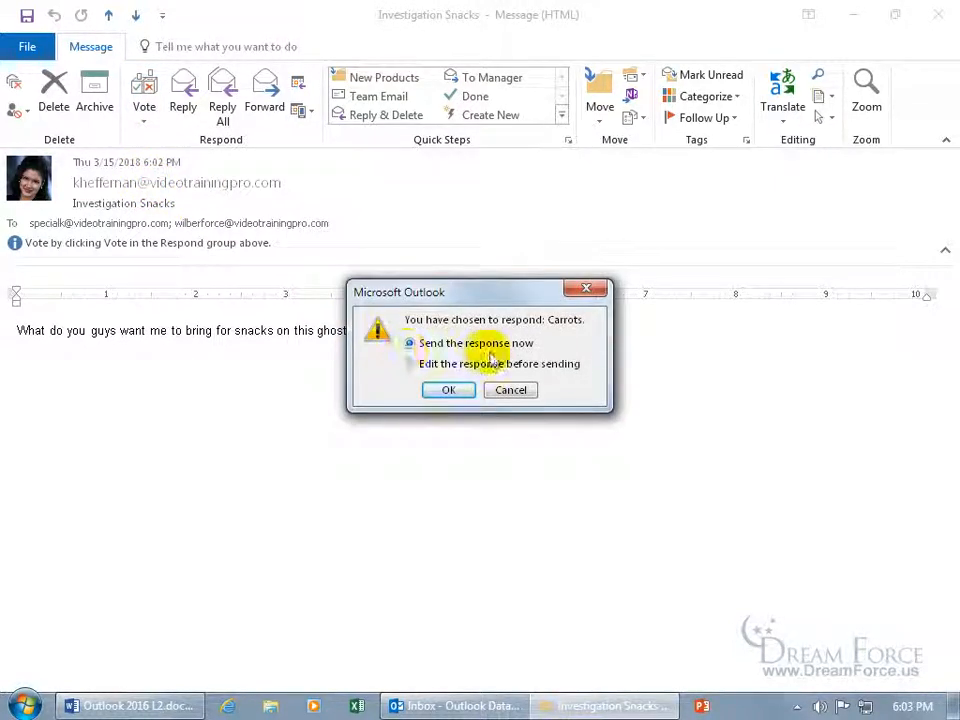
click(450, 364)
click(448, 390)
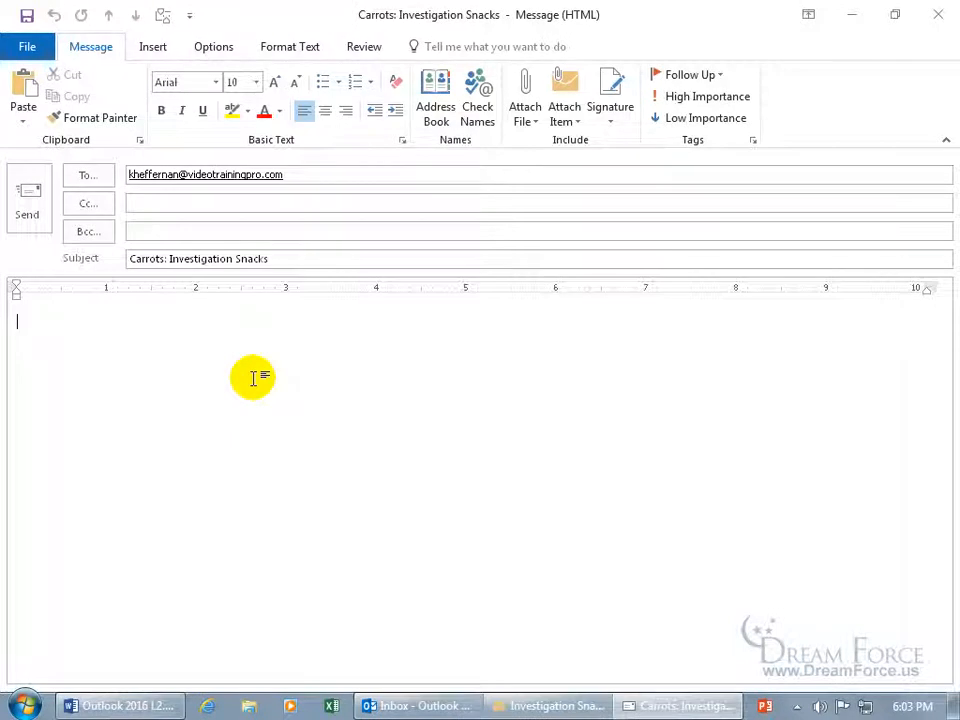
text(Can't we have doughnuts as well as carrots)
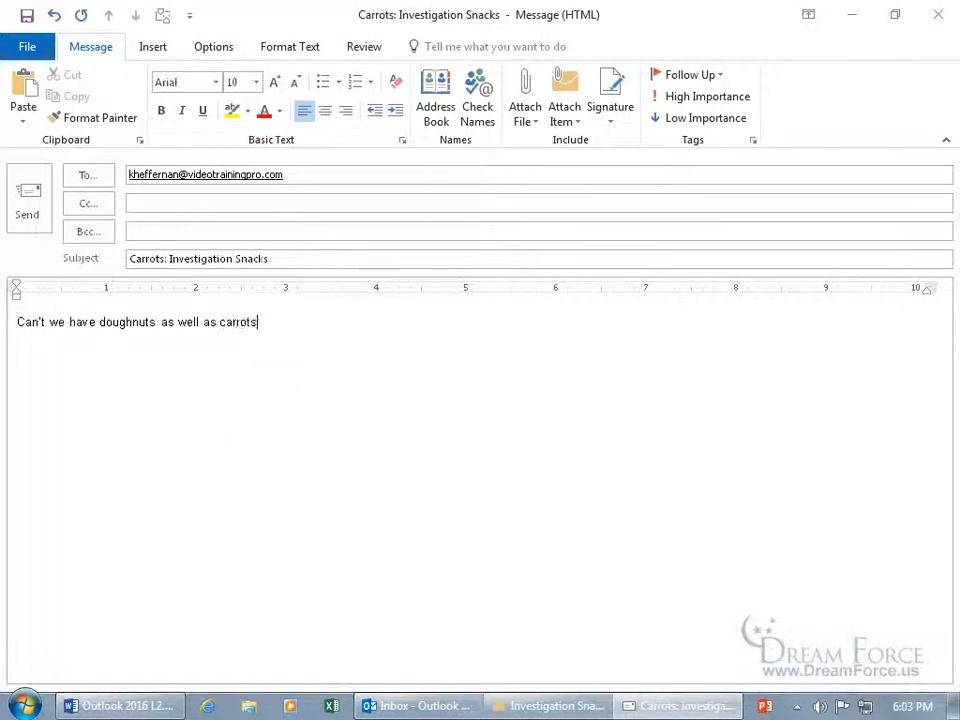
text(?)
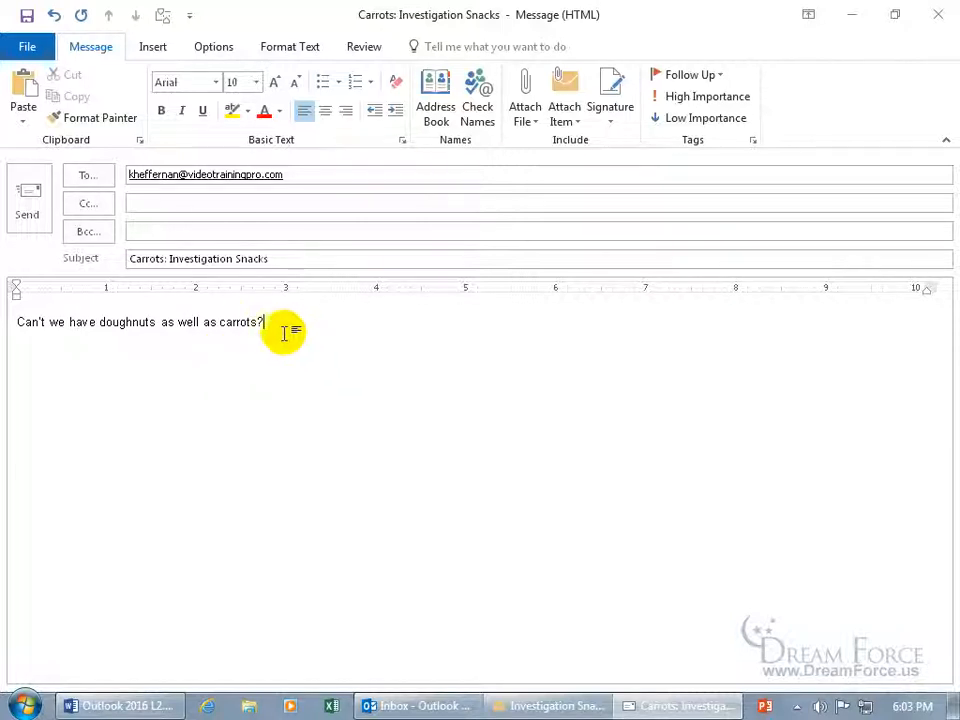
click(22, 200)
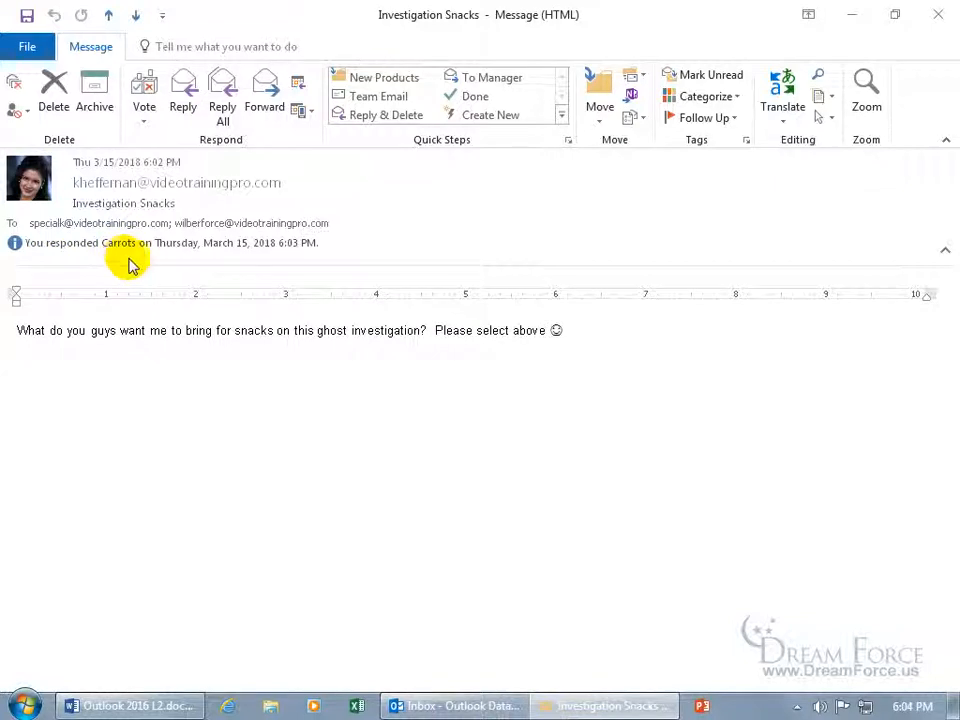
Change the Investigation Snacks vote to Doughnuts, then to Cookies
click(145, 118)
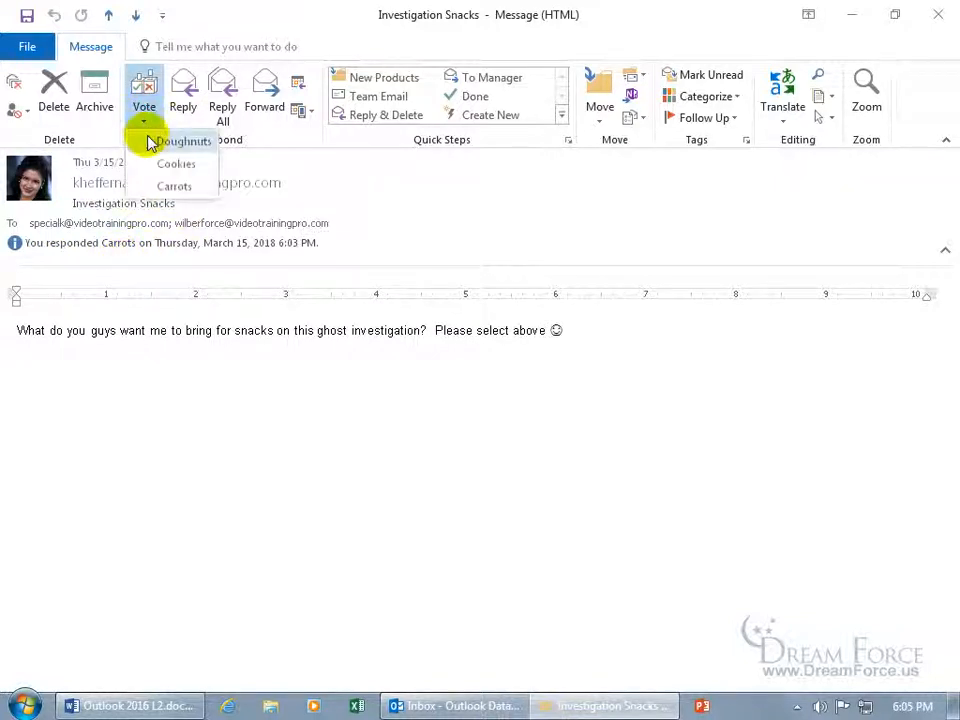
click(150, 141)
click(440, 397)
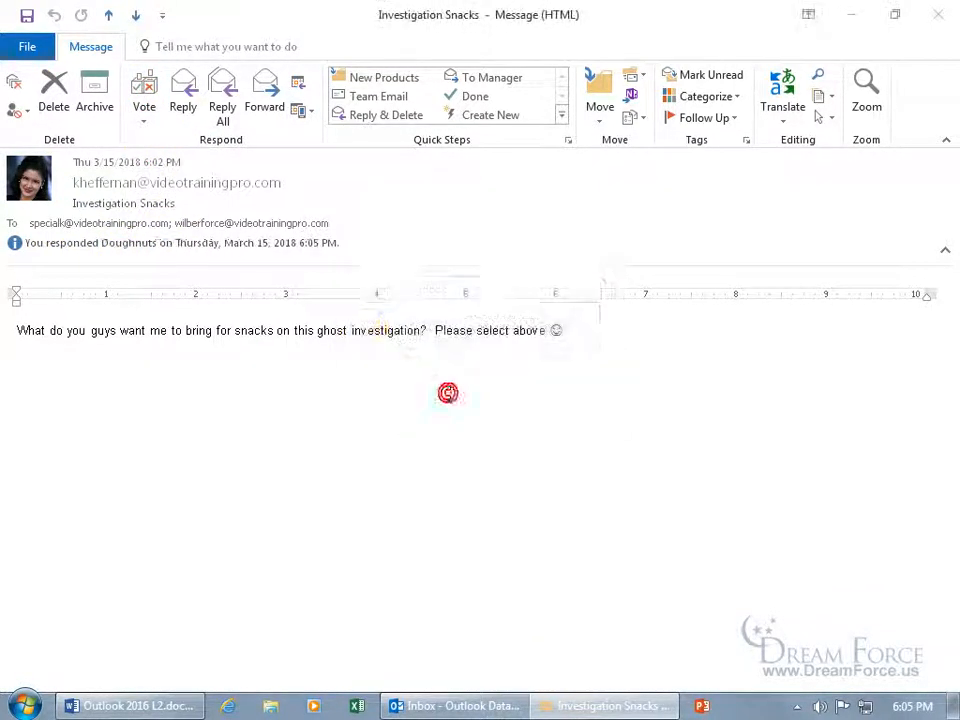
click(147, 125)
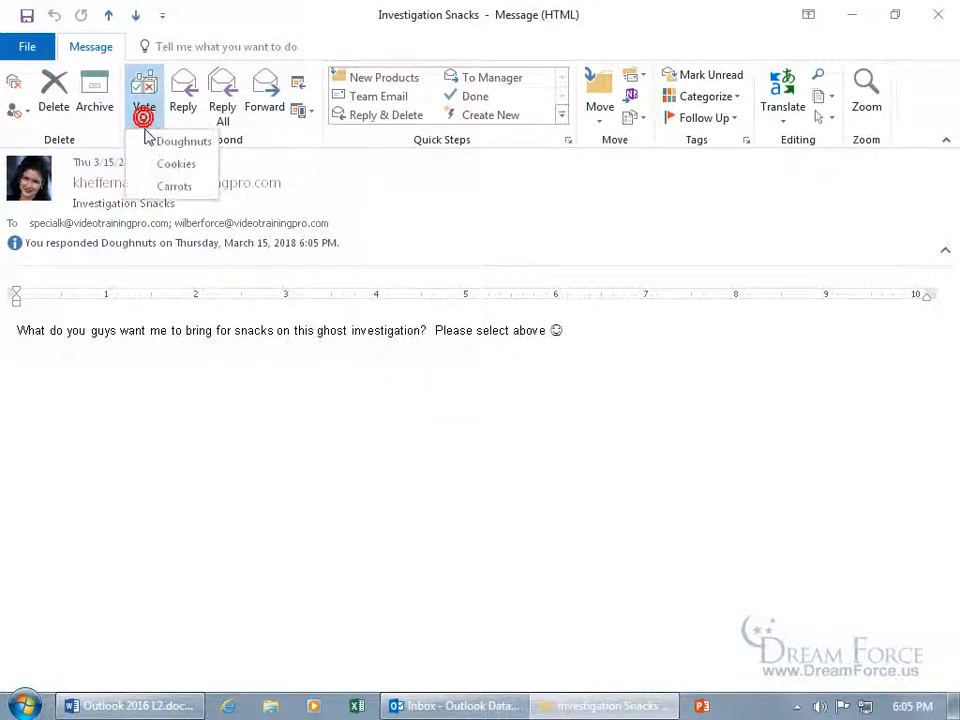
click(150, 163)
click(444, 390)
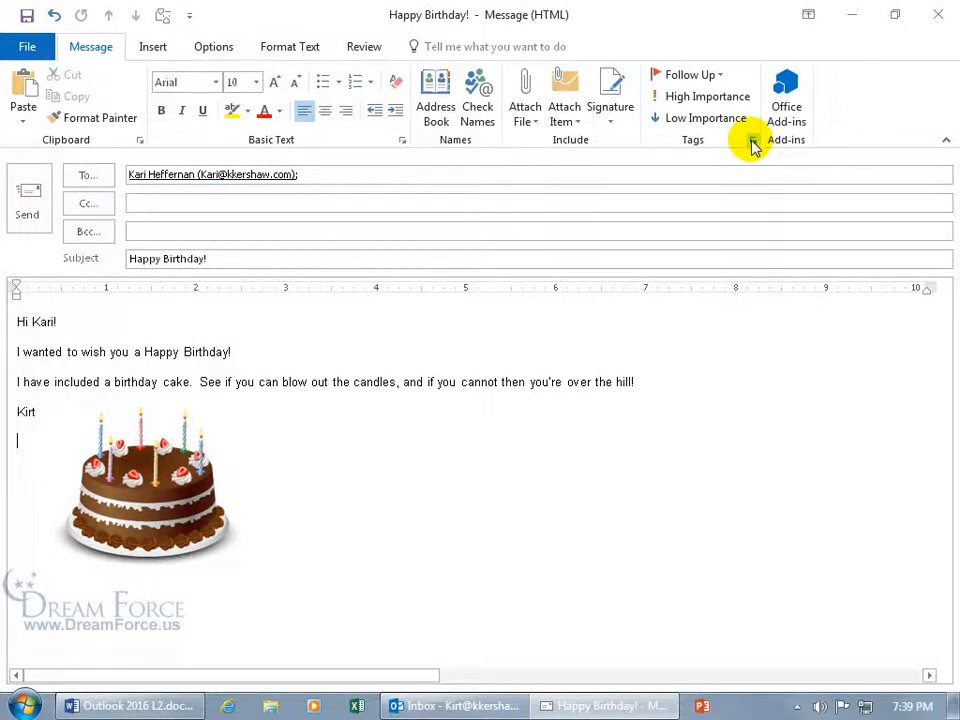
Open the Properties dialog for the Happy Birthday! message from the Tags group
click(752, 141)
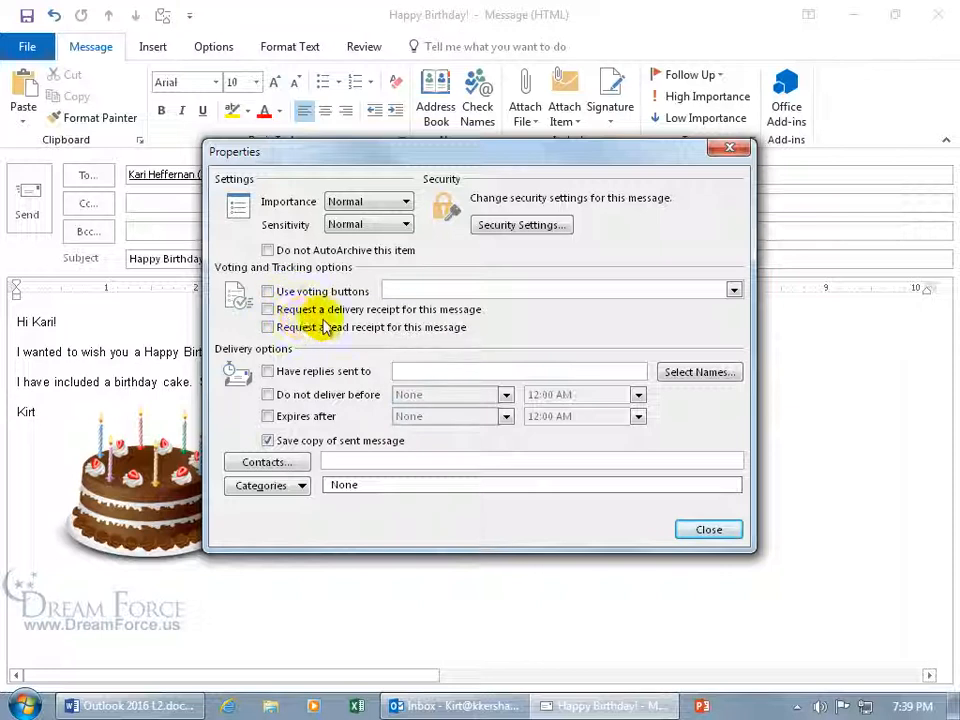
Turn on Request a delivery receipt and Have replies sent to in the message properties
click(268, 310)
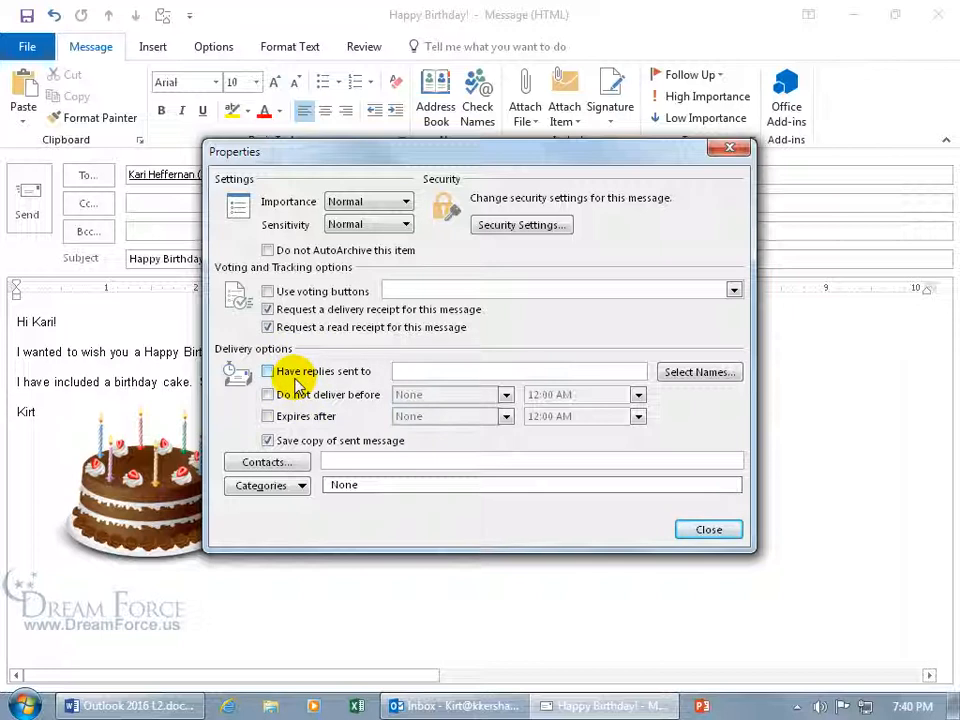
click(267, 371)
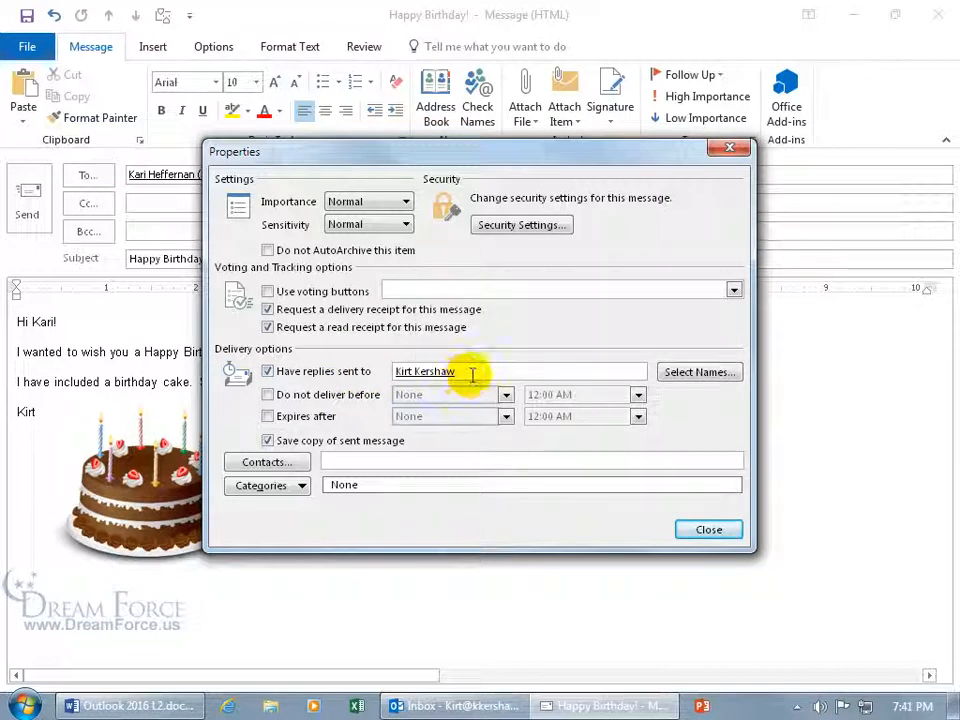
Add two extra e-mail addresses to the reply-to field, then delete them again
click(470, 372)
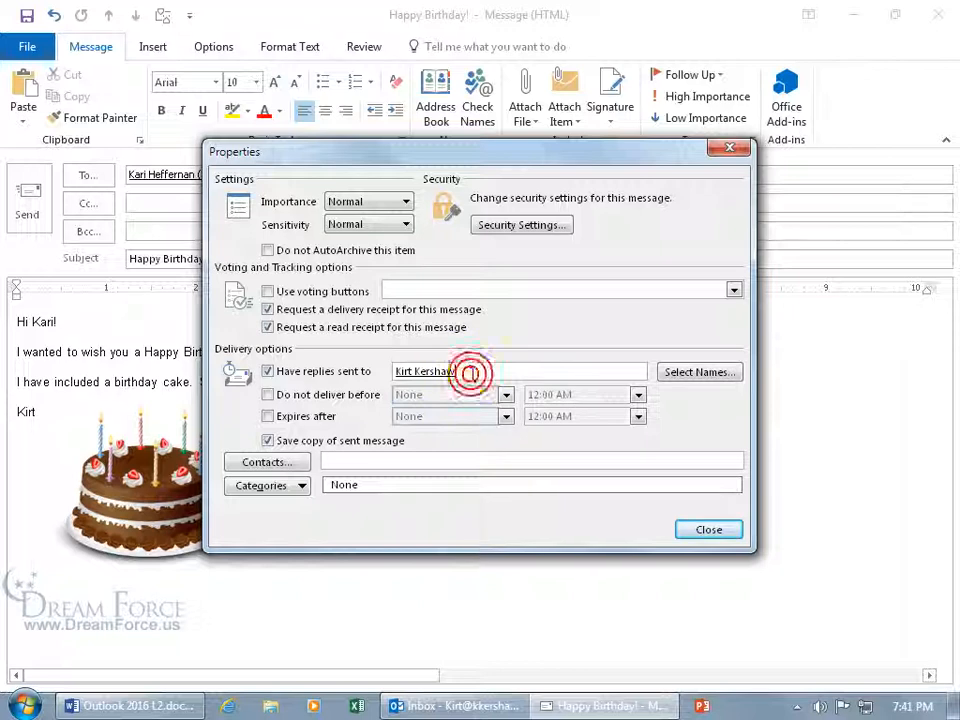
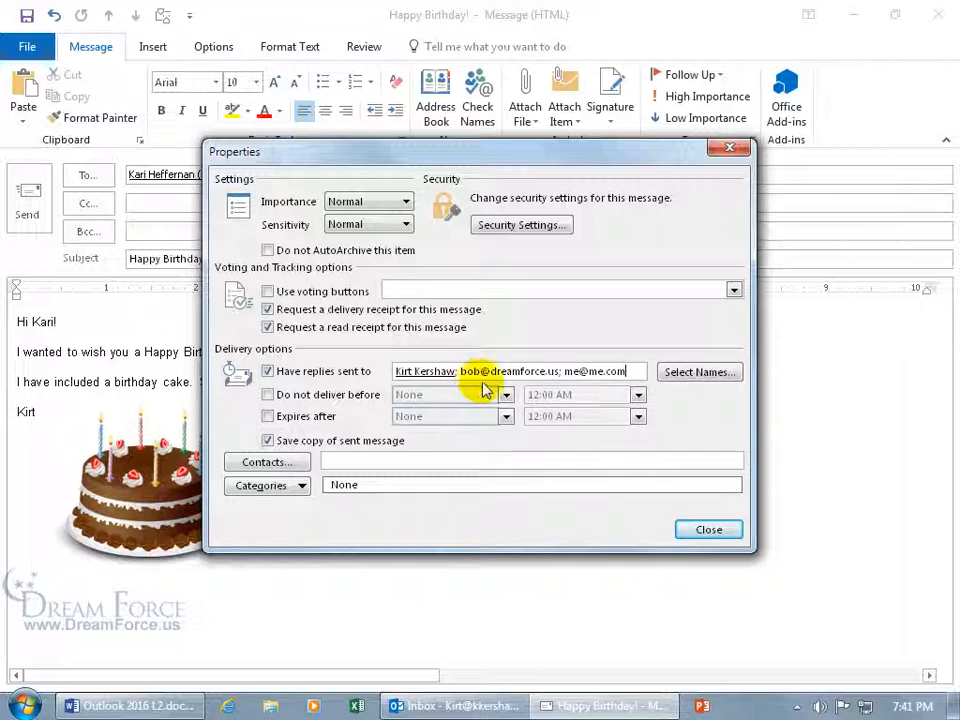
drag(628, 371, 459, 371)
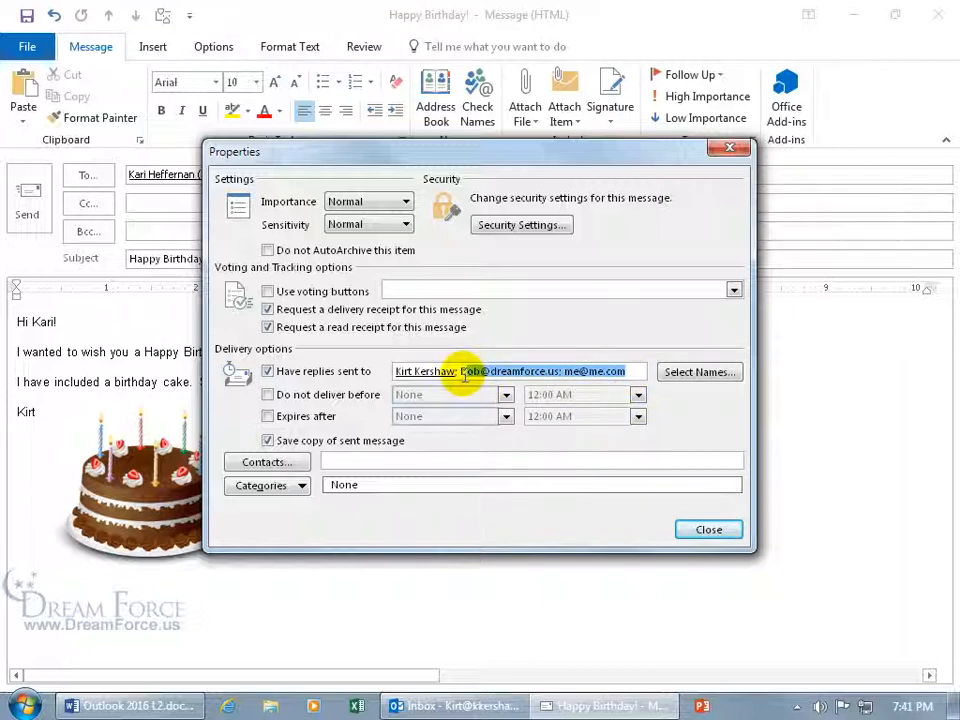
key(Delete)
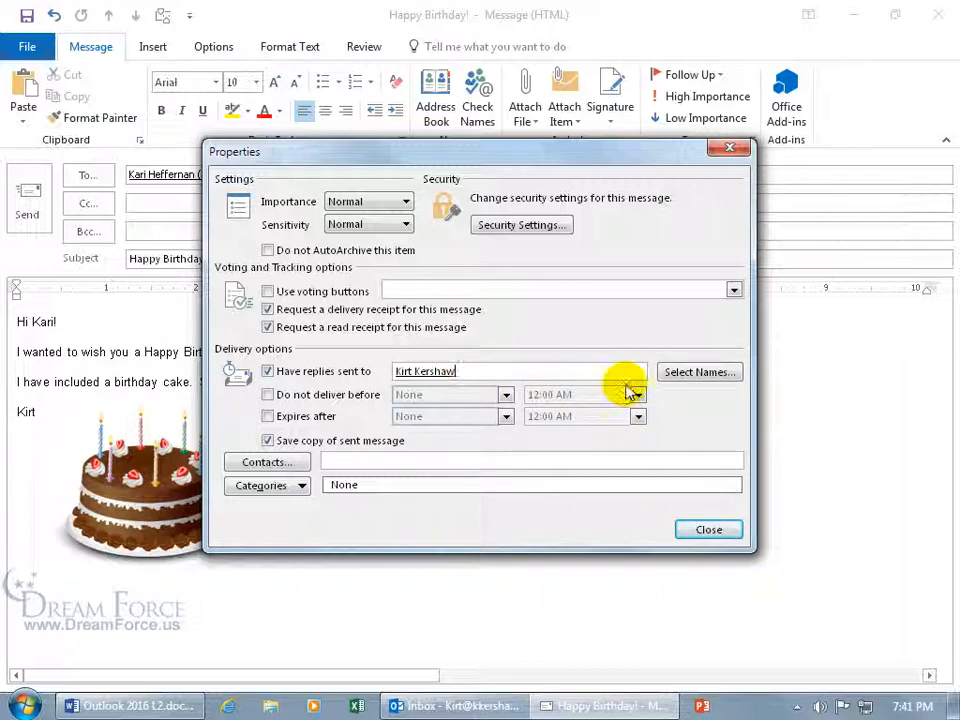
Browse the Contacts address book for reply recipients, cancel, then clear Have replies sent to
click(697, 378)
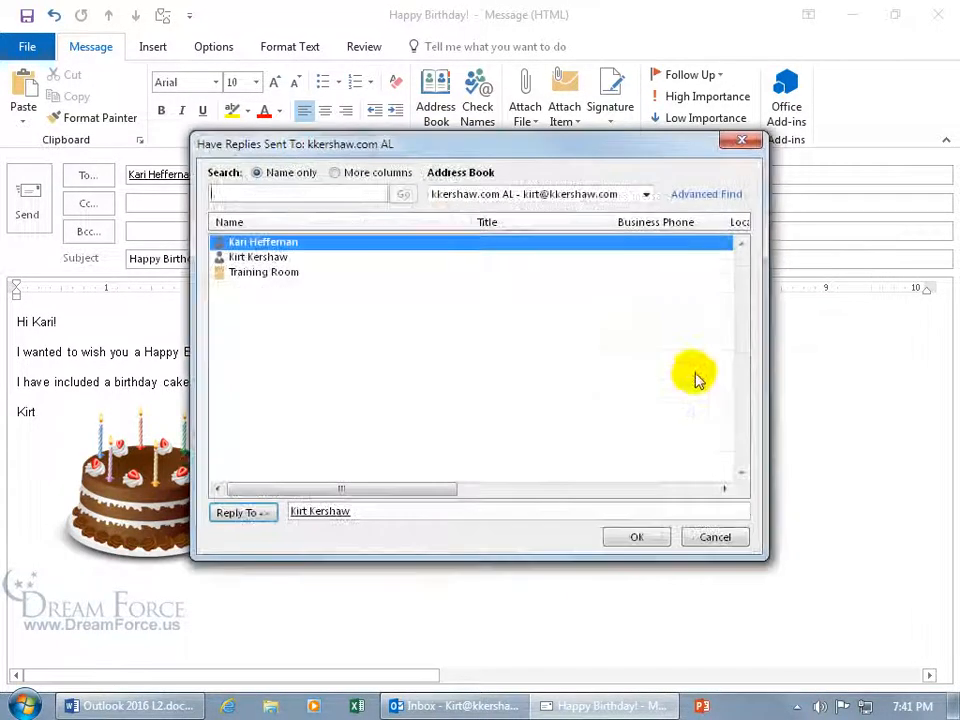
click(644, 196)
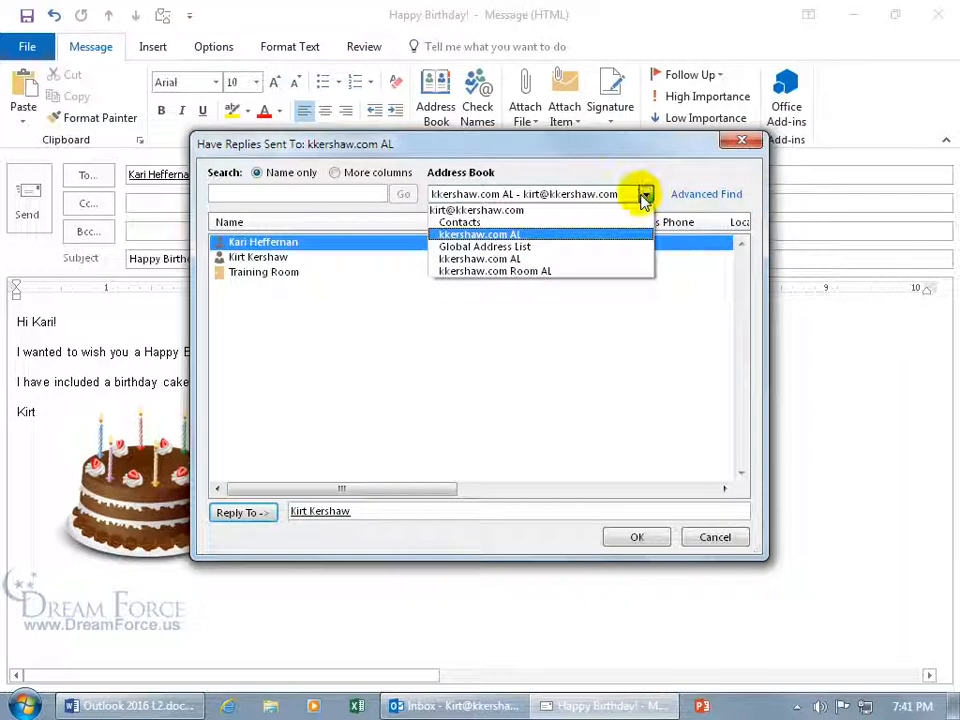
click(515, 225)
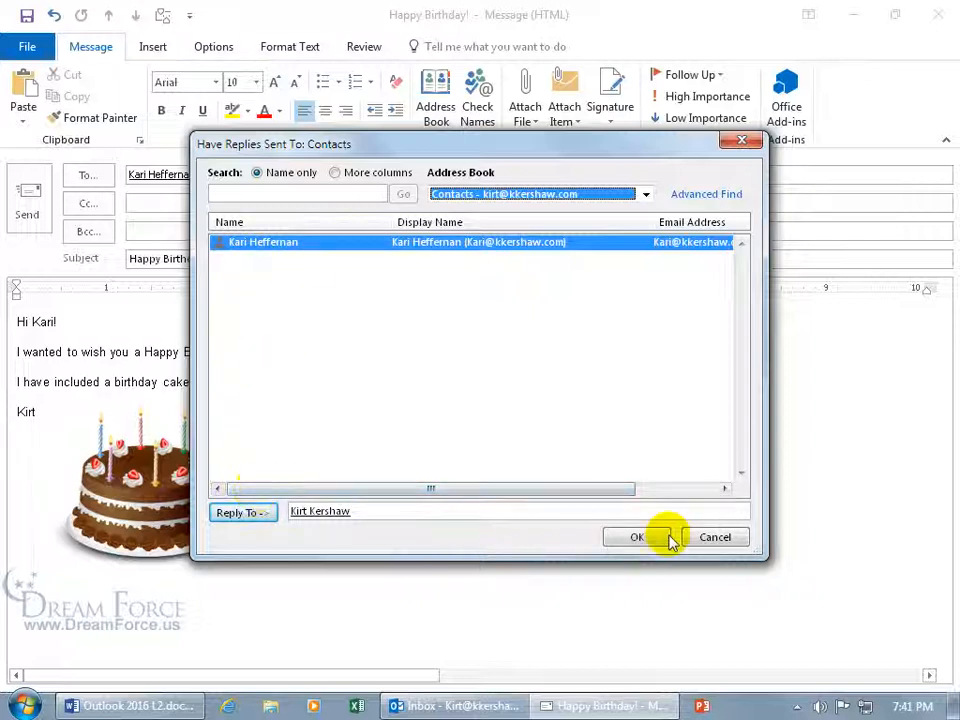
click(715, 536)
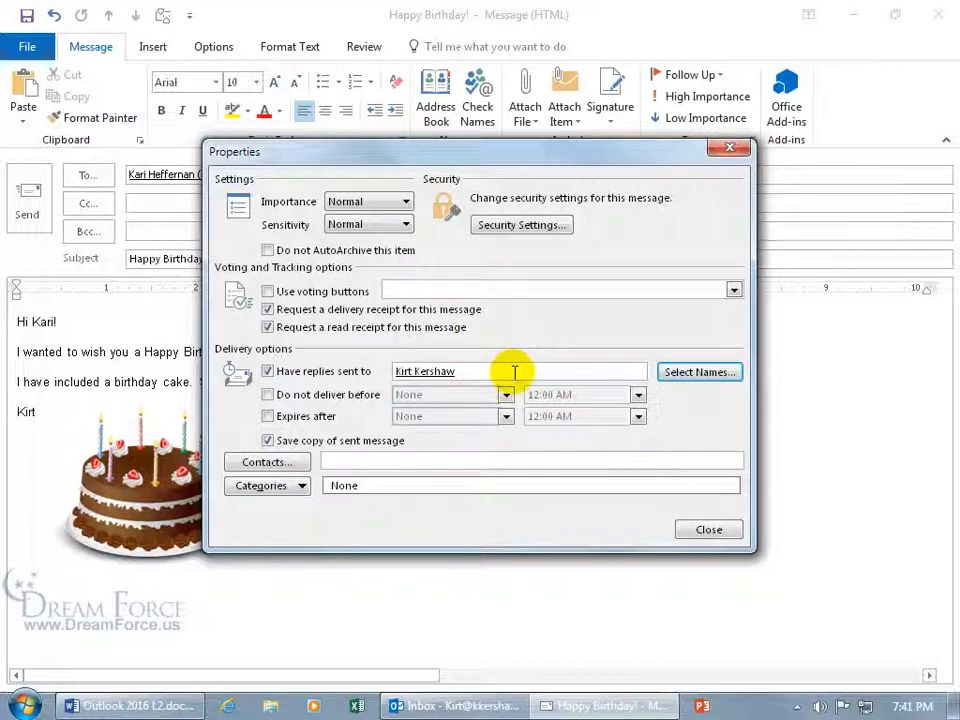
click(268, 371)
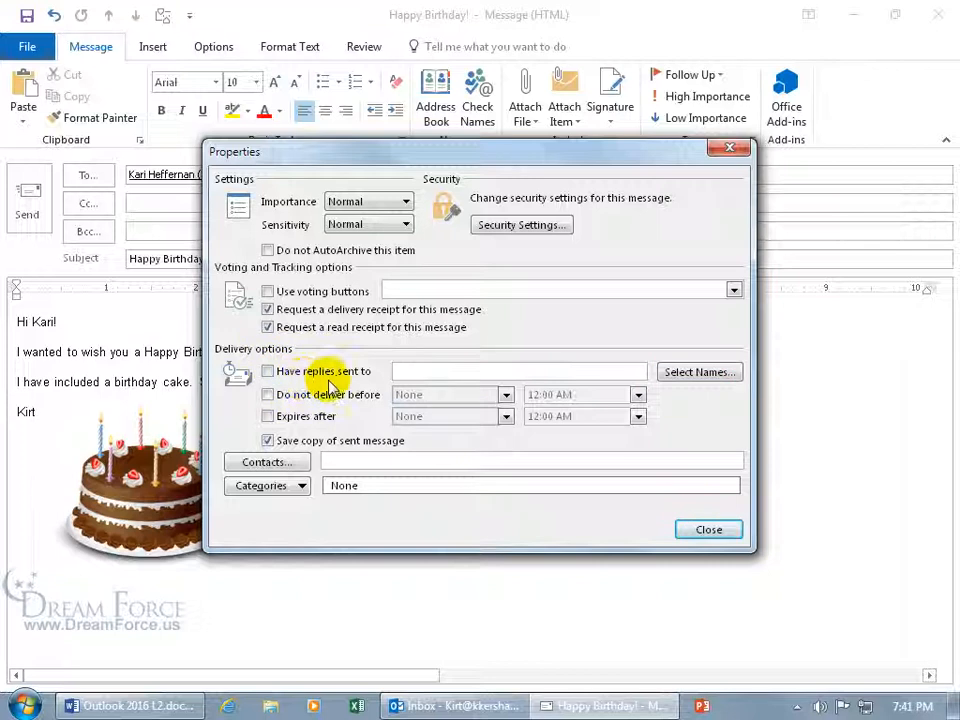
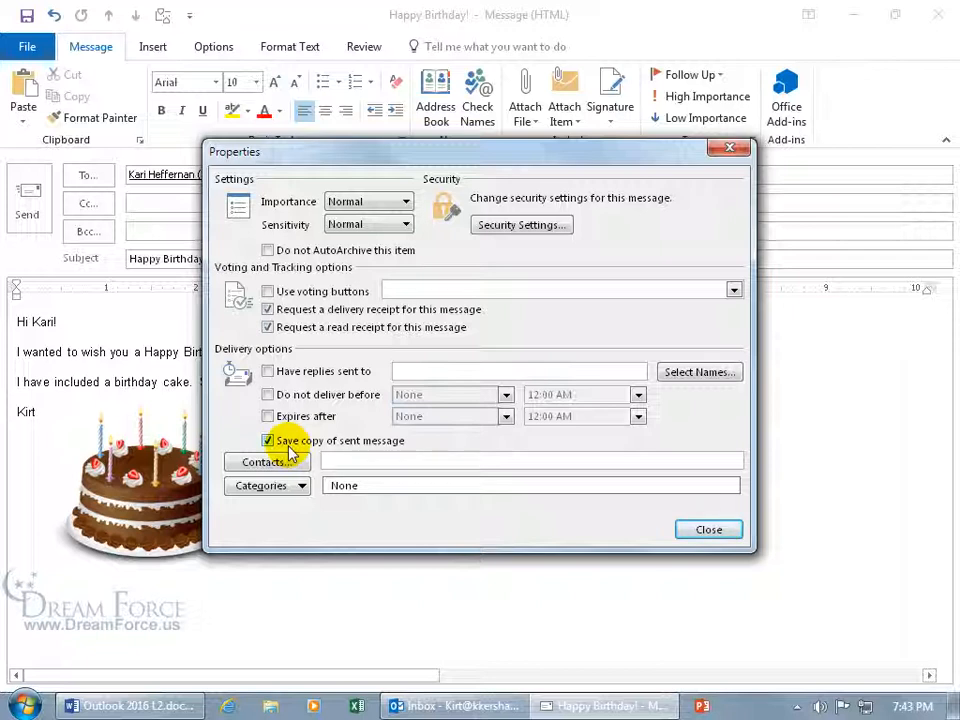
Browse Contacts without linking anyone, then tag the Happy Birthday message with Ghost Investigations
click(287, 462)
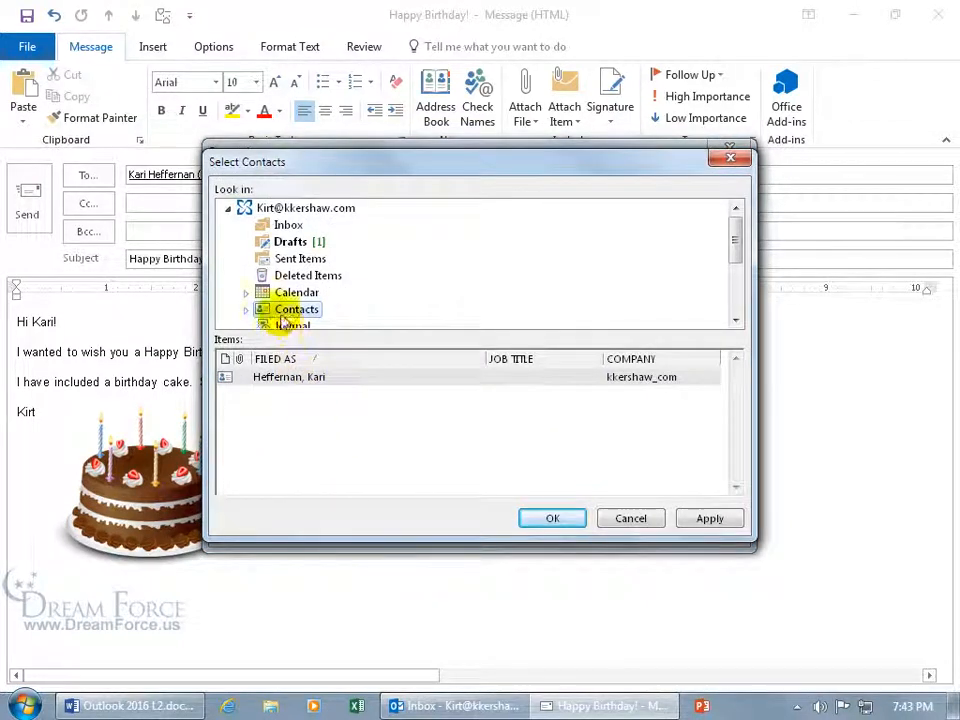
click(617, 522)
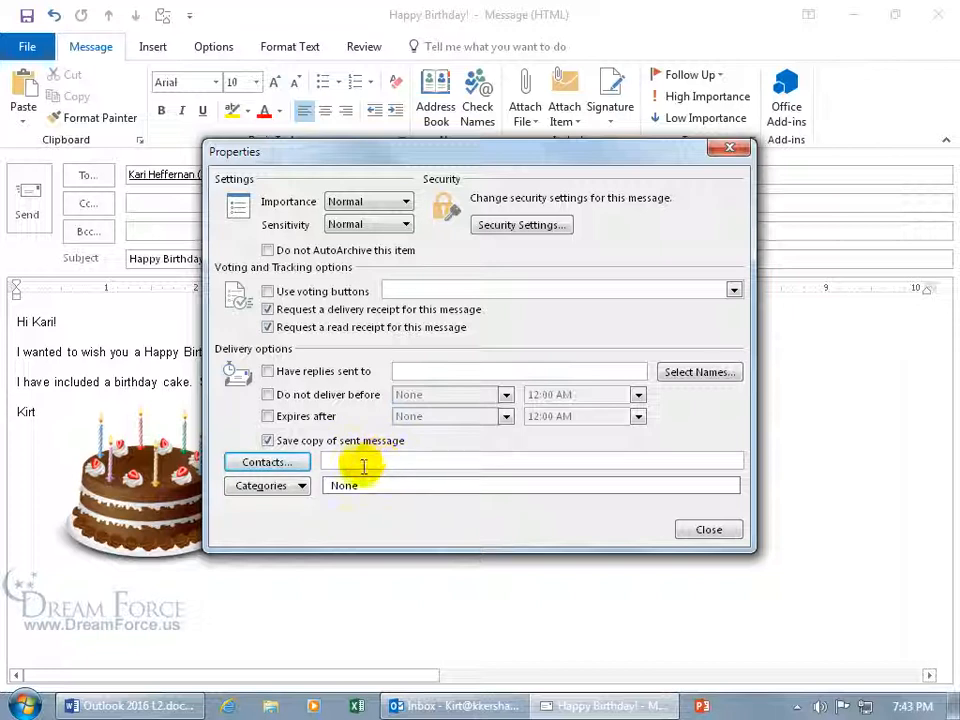
click(305, 488)
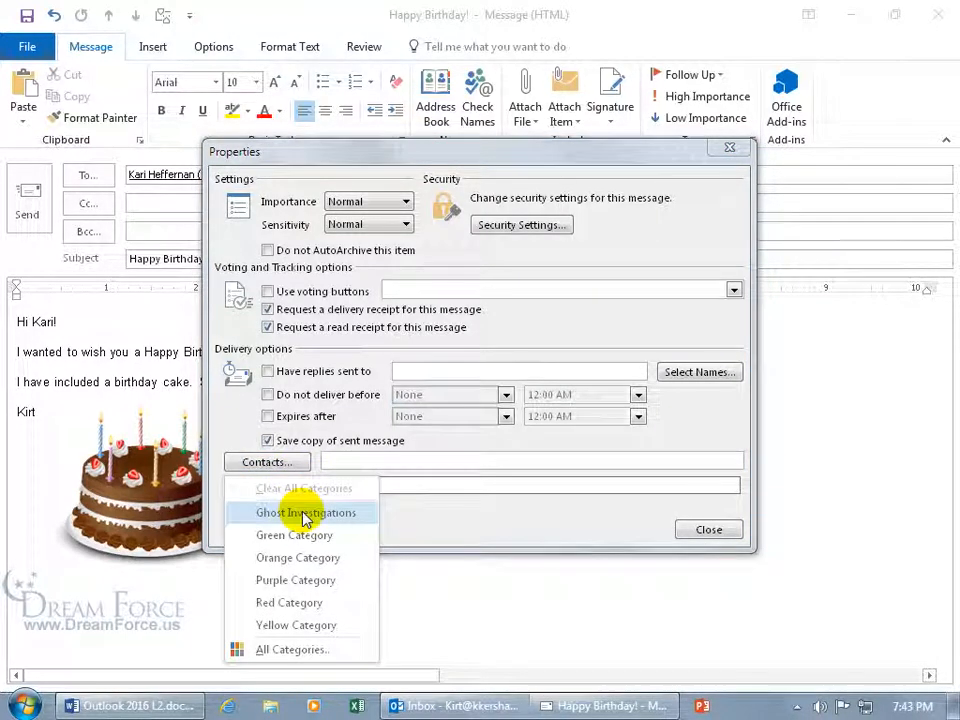
click(305, 510)
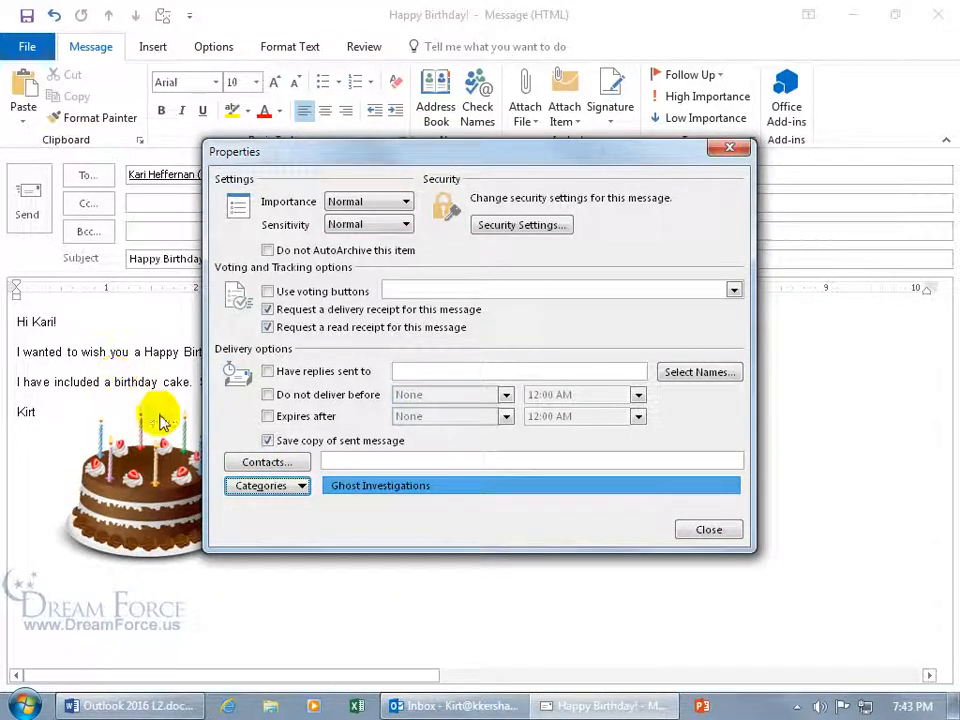
click(262, 486)
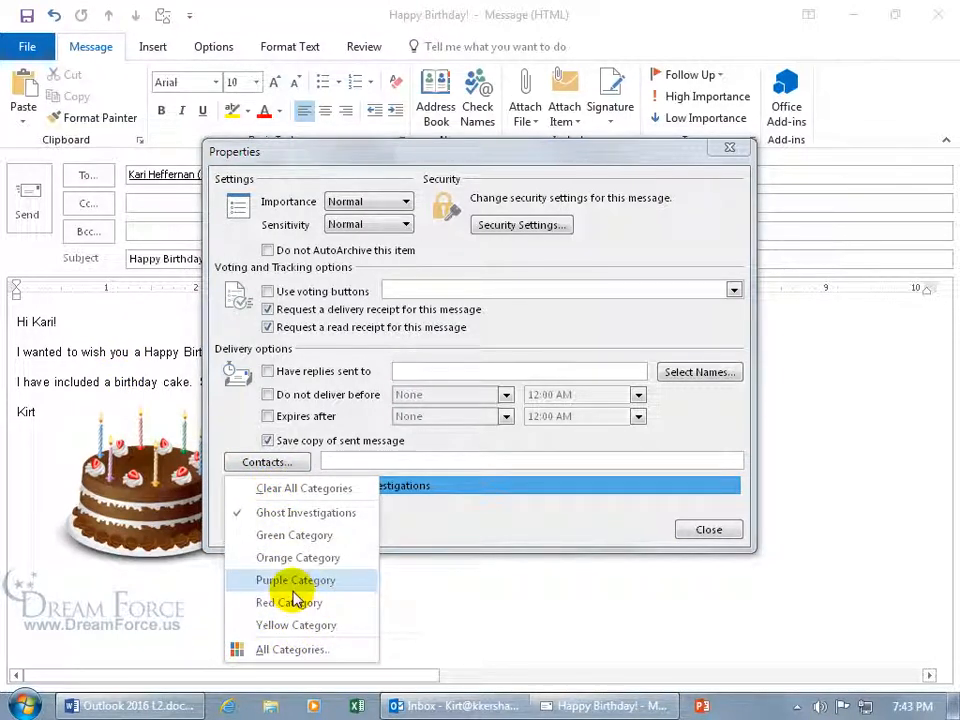
click(400, 519)
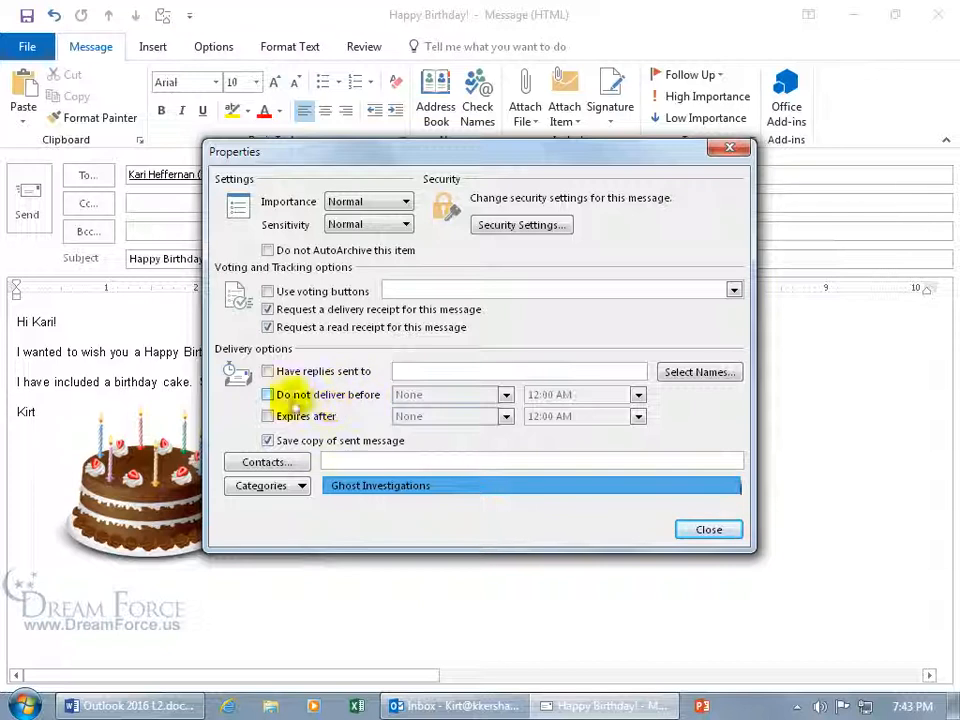
Turn on Do not deliver before, set to April 30, 2018 at 6:00 AM
click(268, 394)
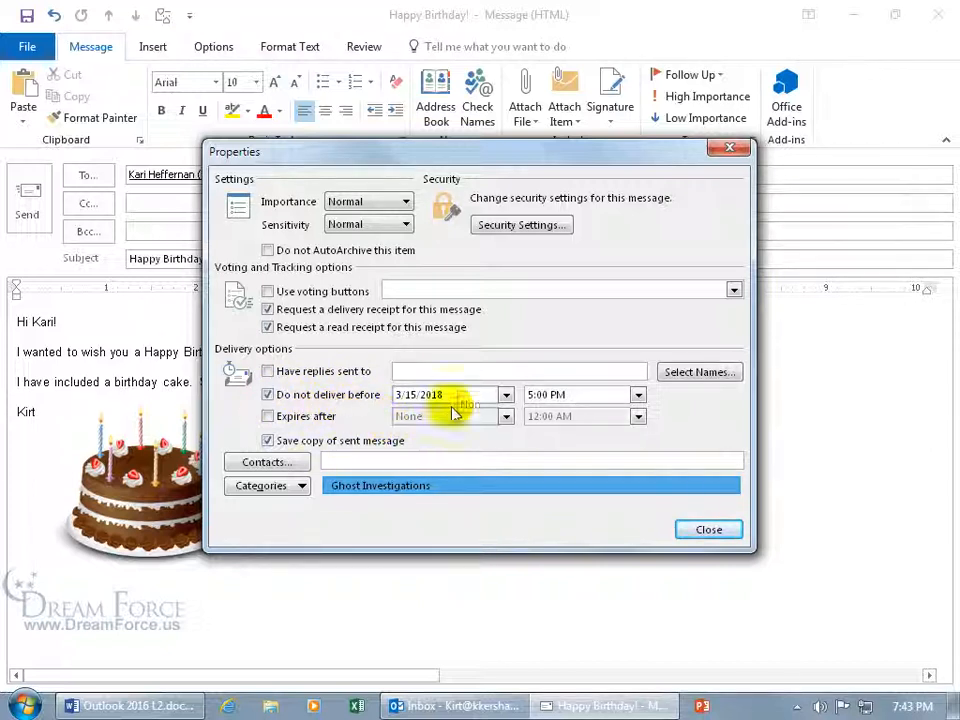
click(505, 395)
click(508, 416)
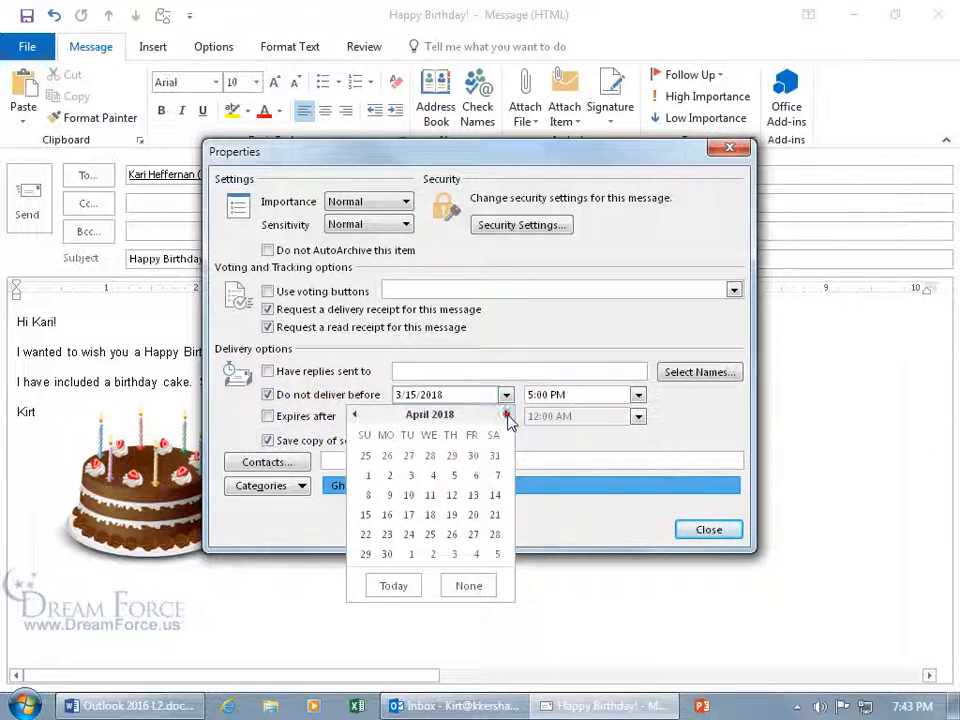
click(388, 554)
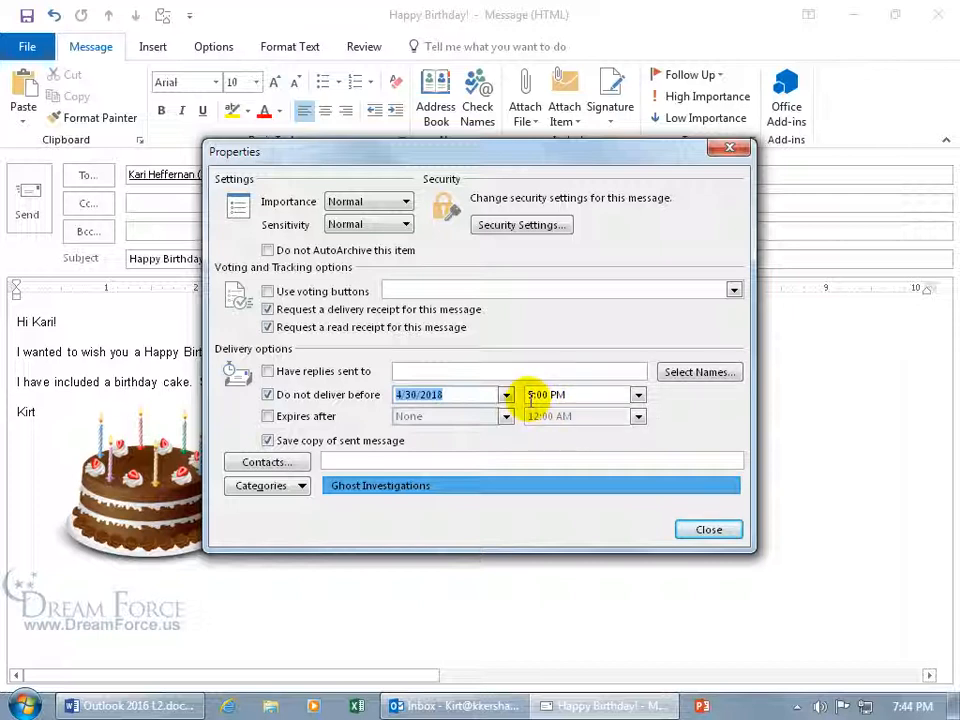
click(637, 395)
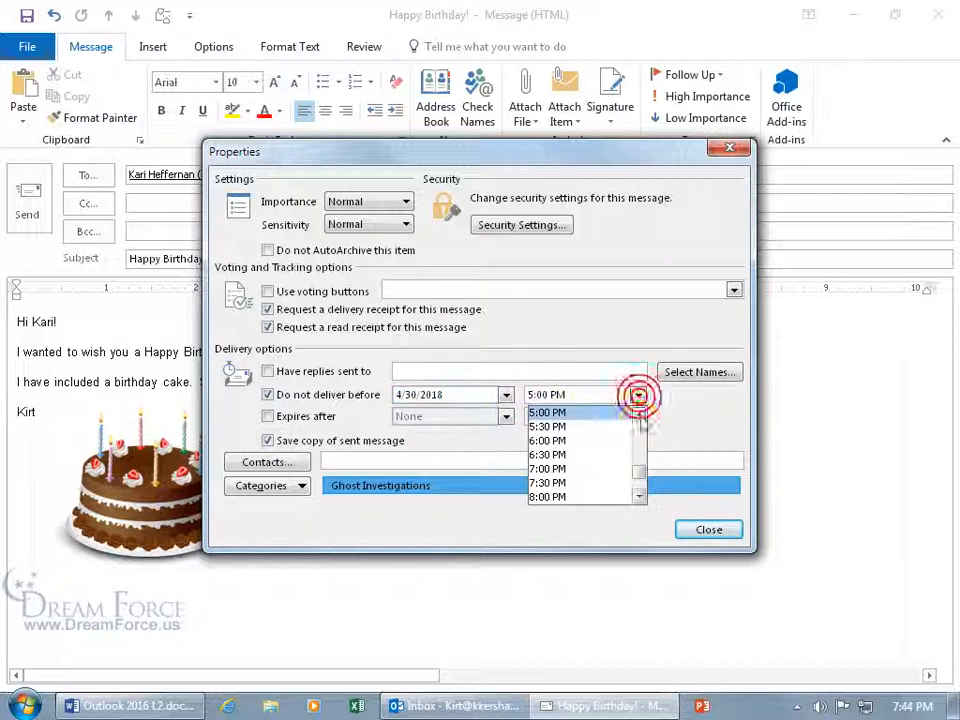
click(639, 422)
click(641, 424)
click(640, 424)
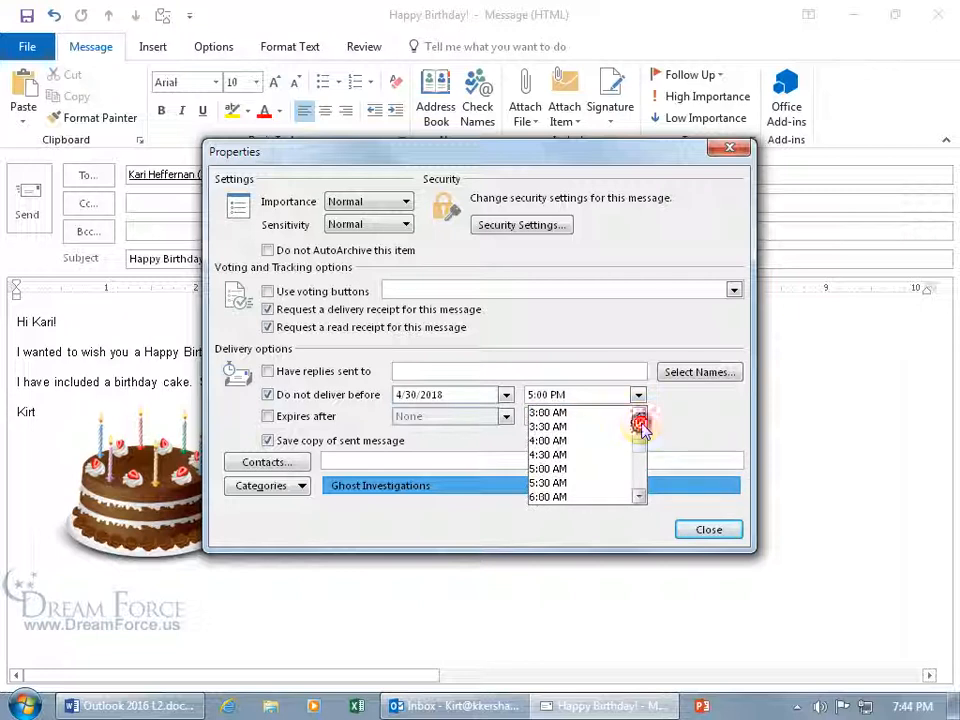
click(589, 495)
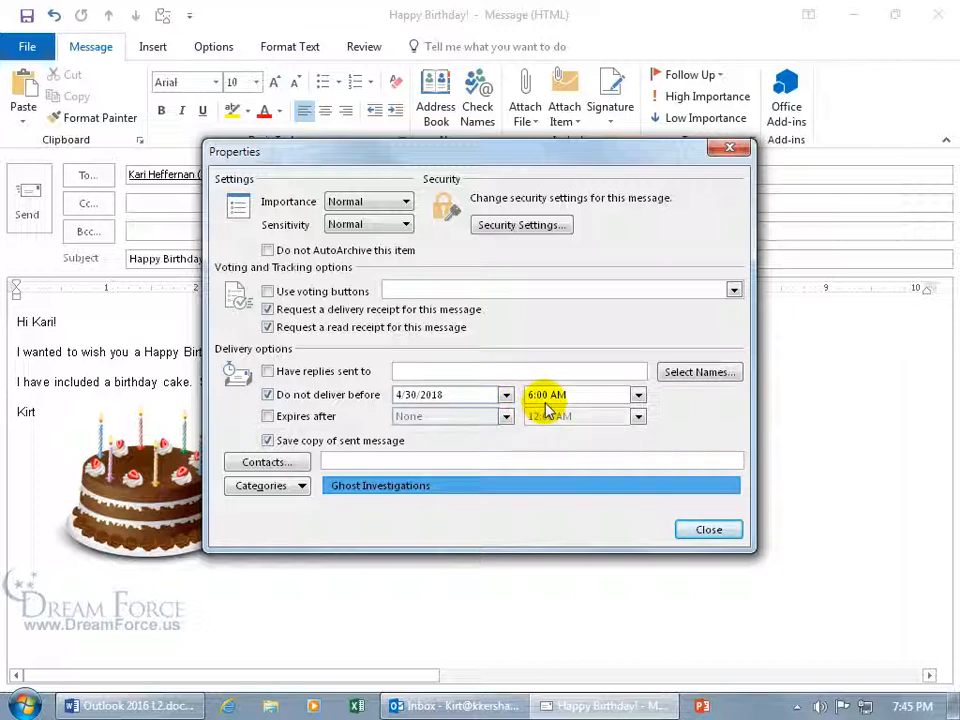
Turn on Expires after with April 30, 2018 at 11:59, then close the properties
click(268, 417)
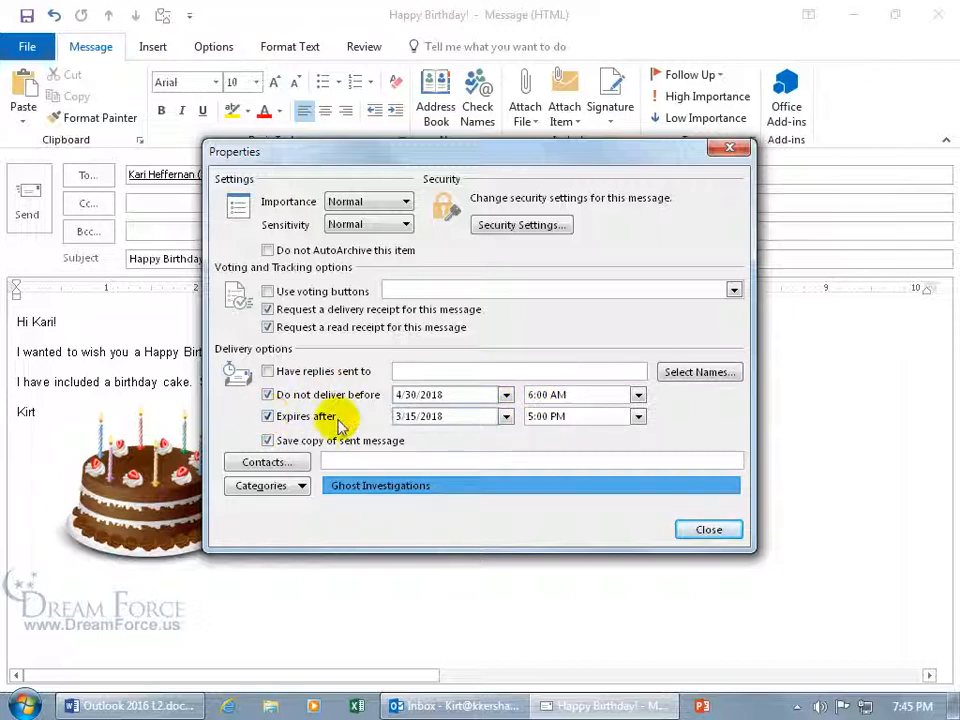
click(506, 416)
click(505, 435)
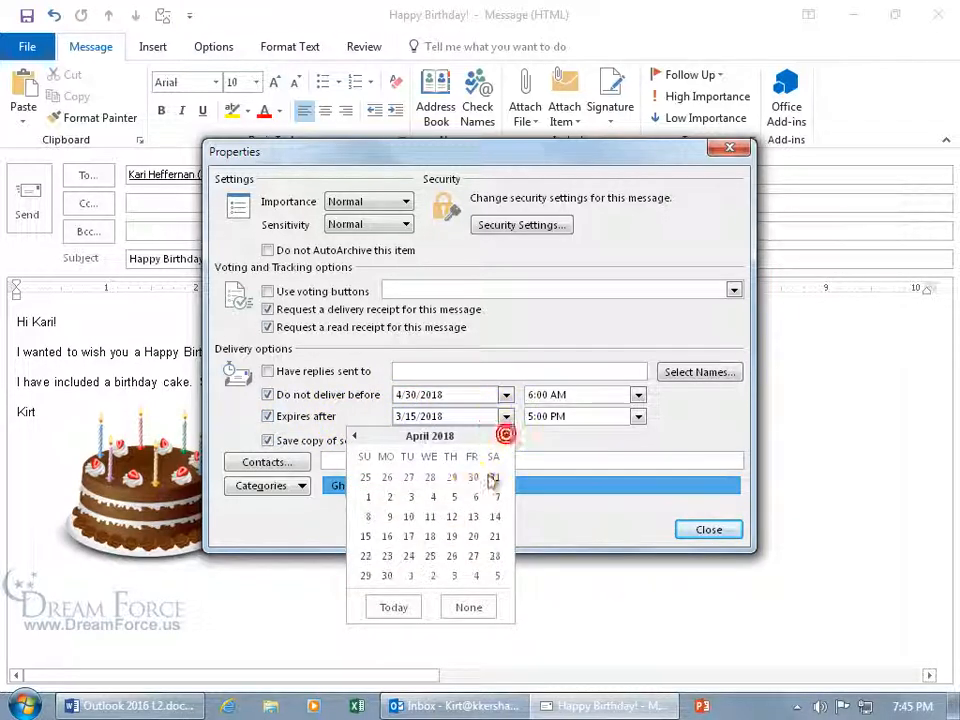
click(387, 575)
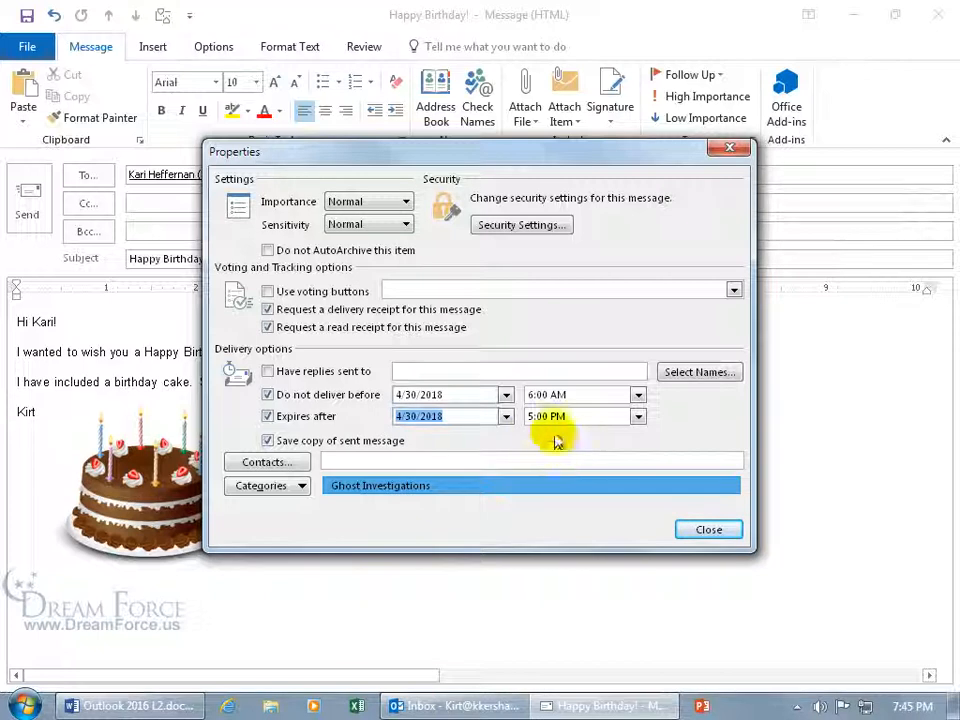
click(544, 418)
text(11:59)
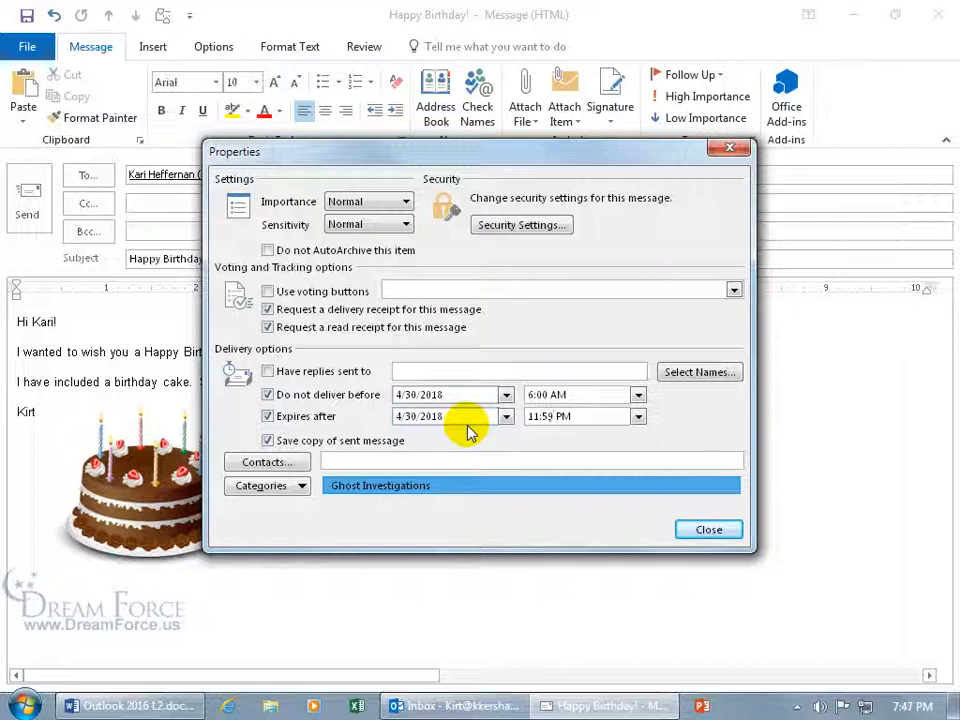
click(708, 530)
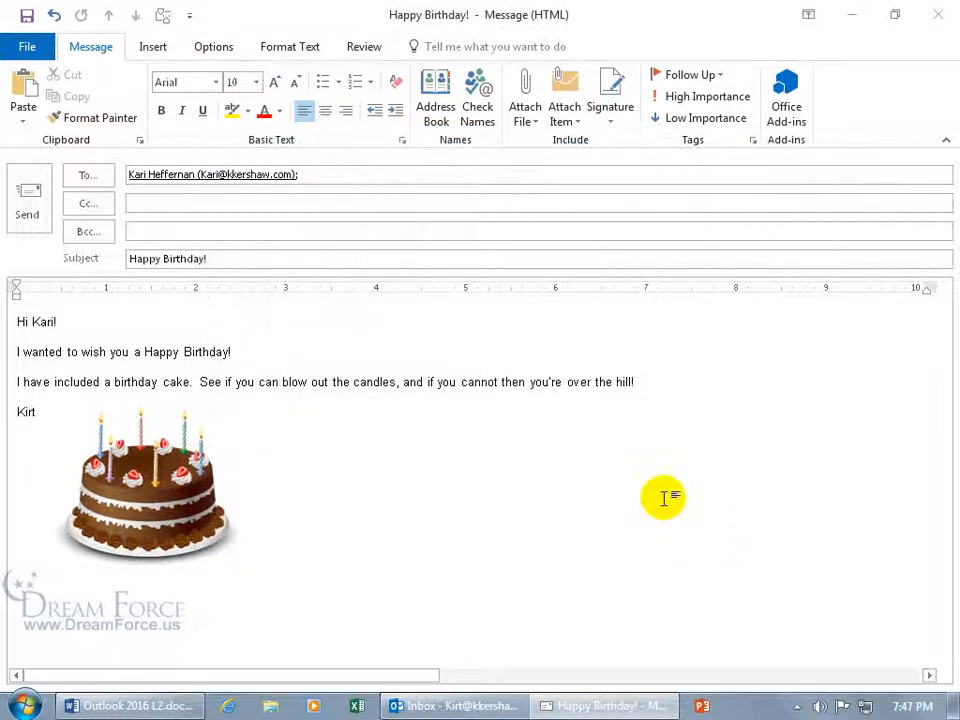
Recheck the message properties, close them, and send the delayed Happy Birthday message
click(752, 140)
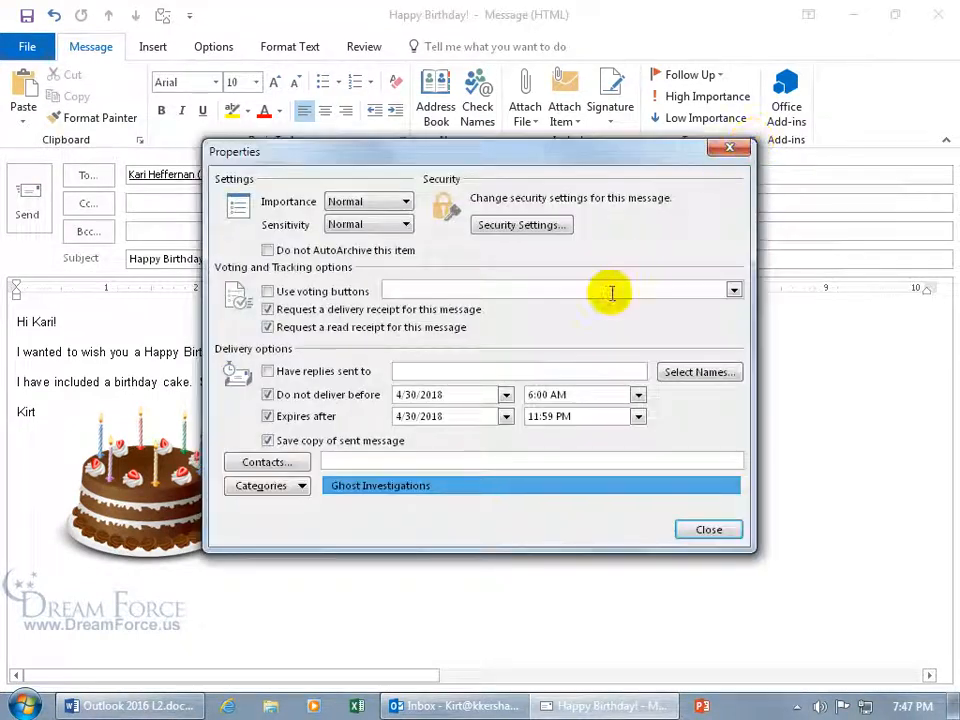
click(731, 527)
click(29, 198)
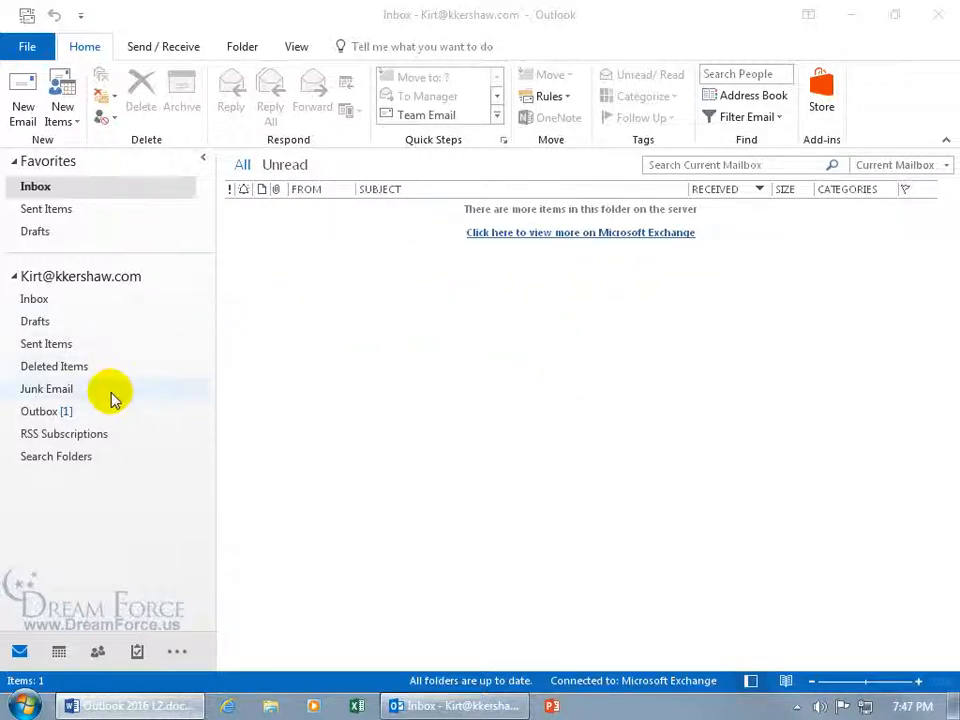
Open the queued Happy Birthday message from the Outbox, clear Do not deliver before, and resend it
click(62, 412)
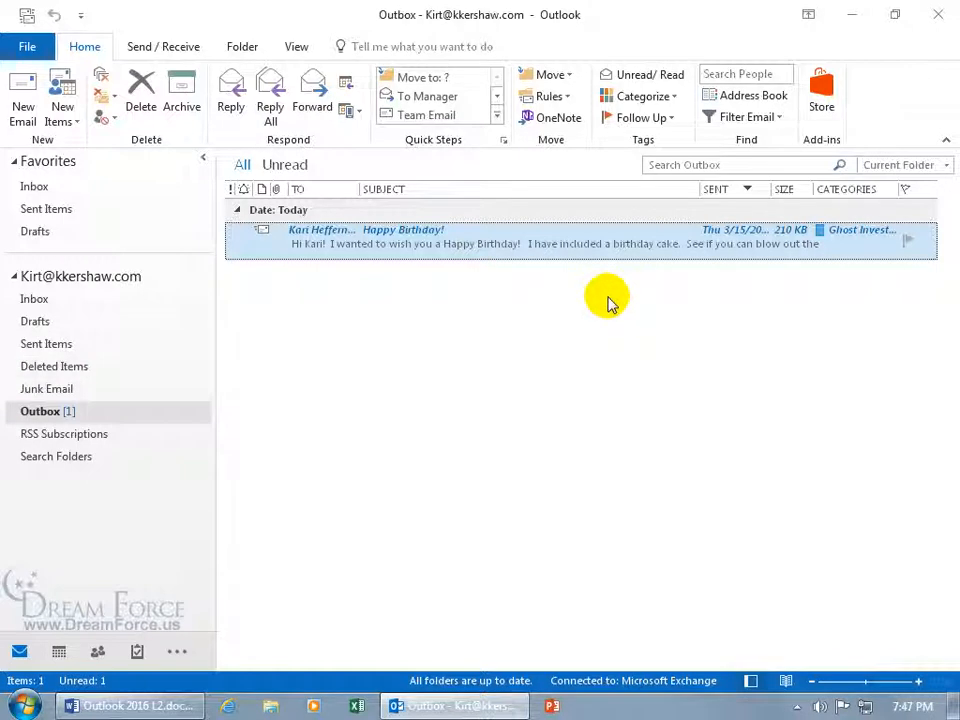
double_click(556, 249)
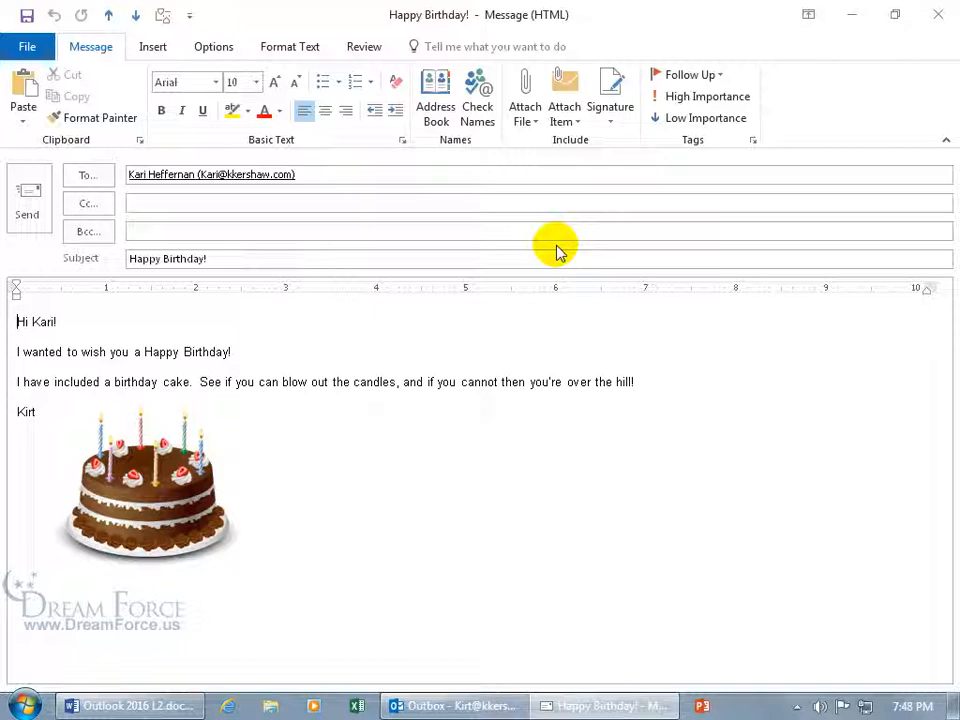
click(559, 237)
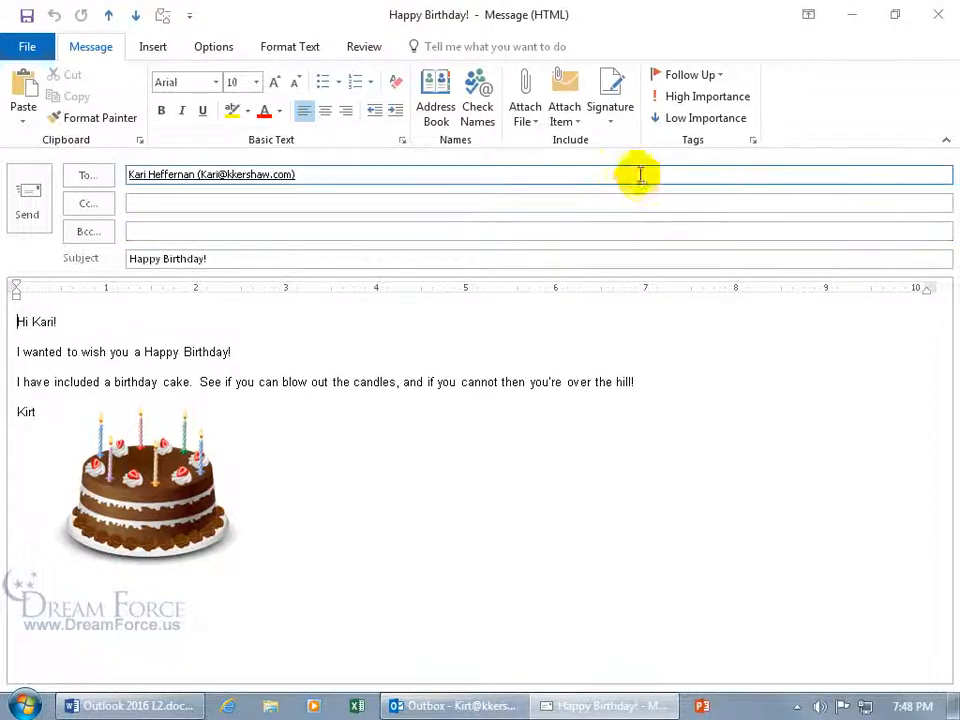
click(755, 143)
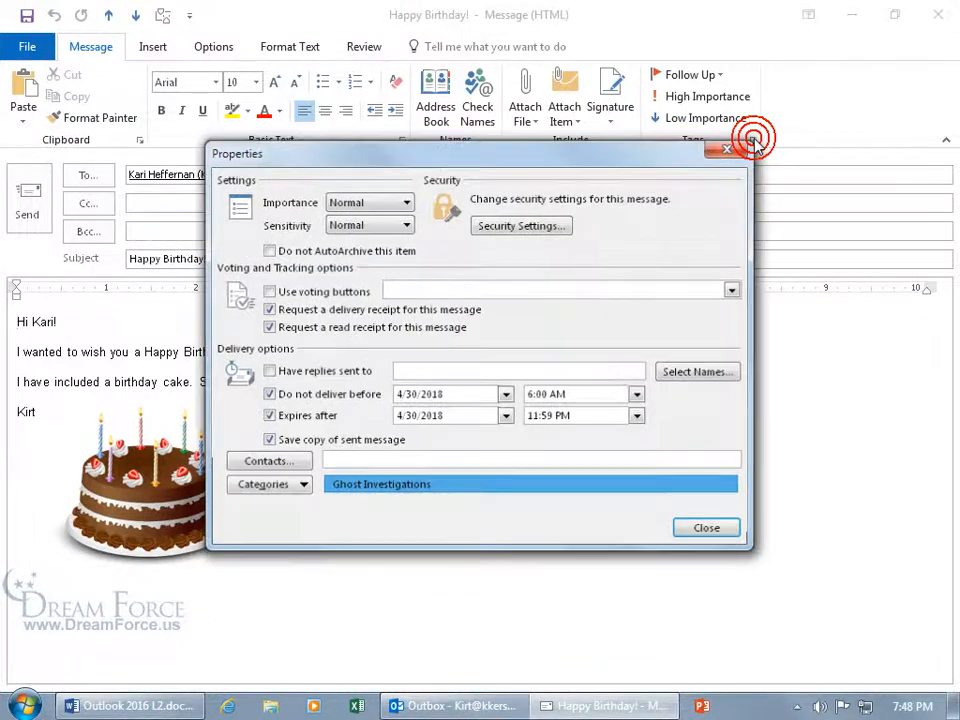
click(268, 394)
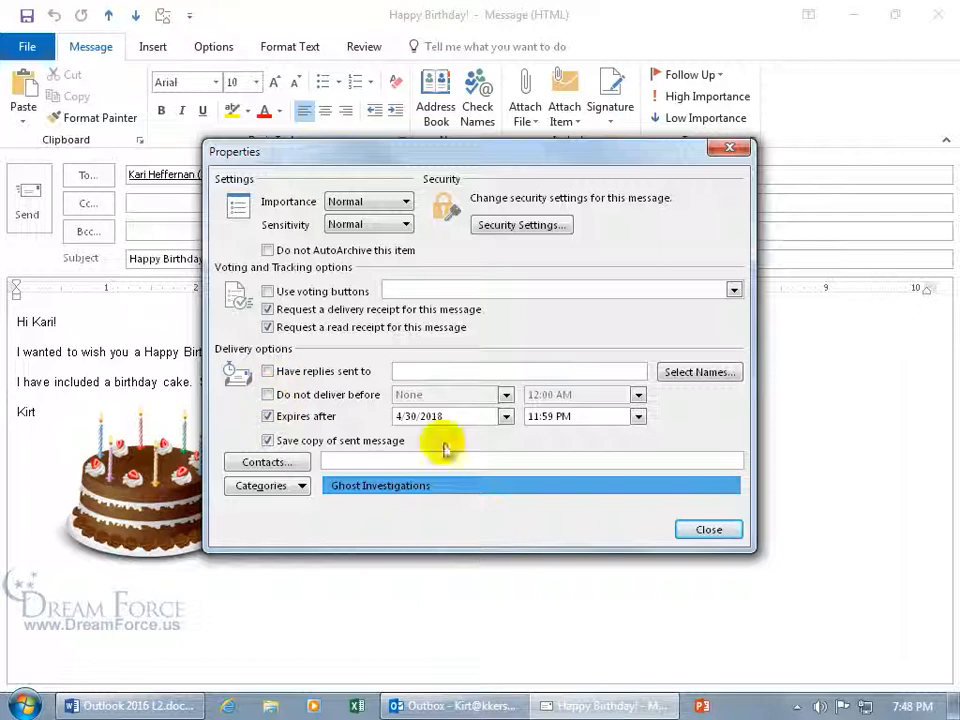
click(706, 529)
click(27, 200)
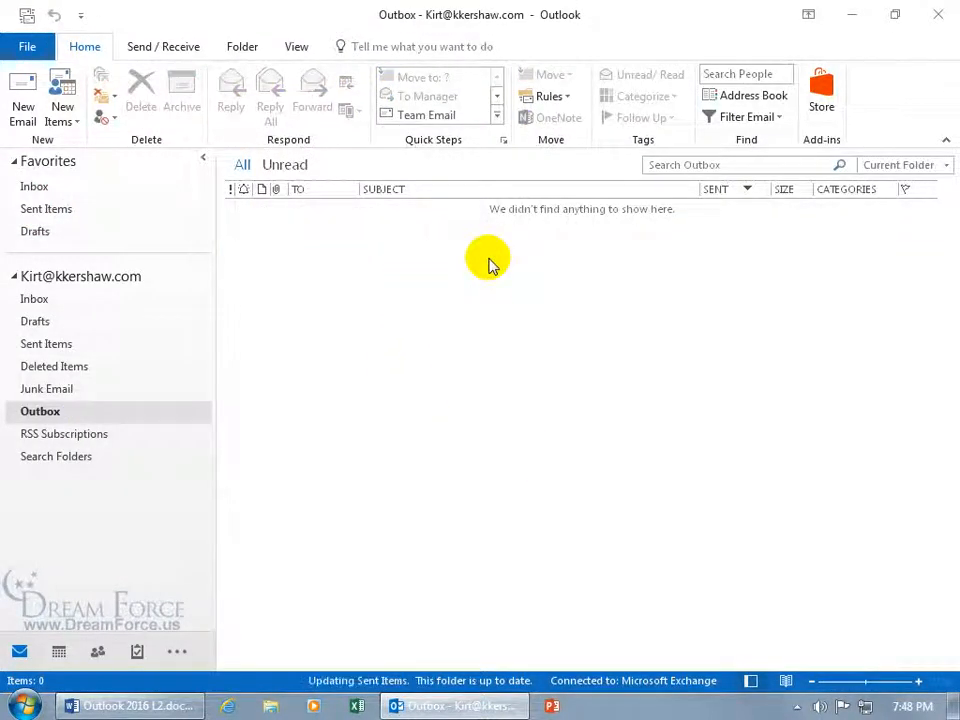
In the Inbox, open and read the 'Delivered: Happy Birthday!' report, then close it
click(33, 299)
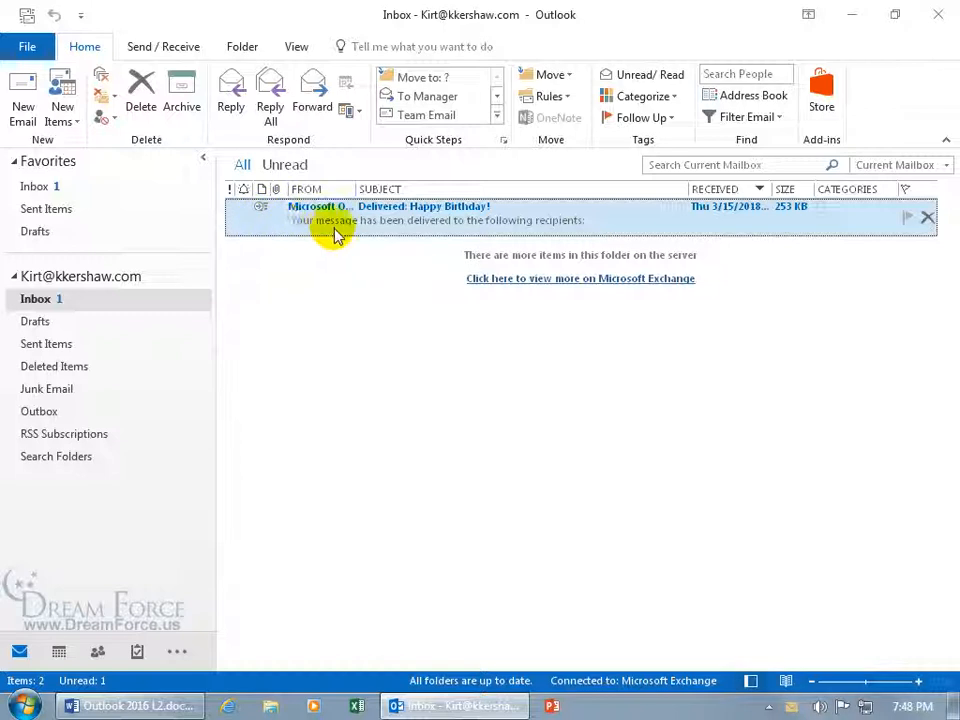
double_click(470, 222)
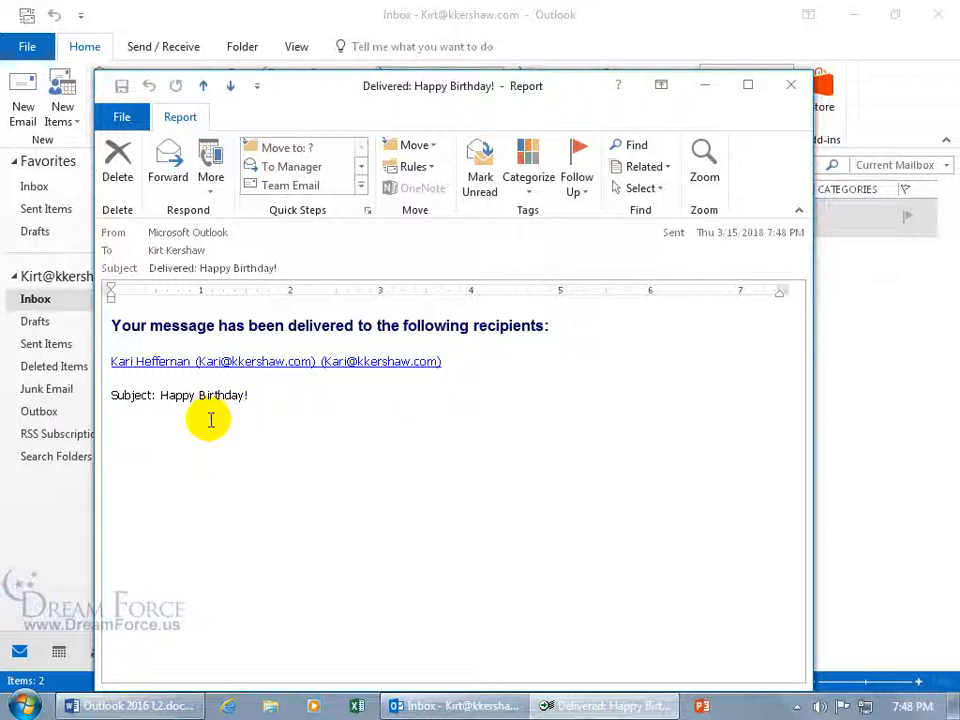
click(790, 90)
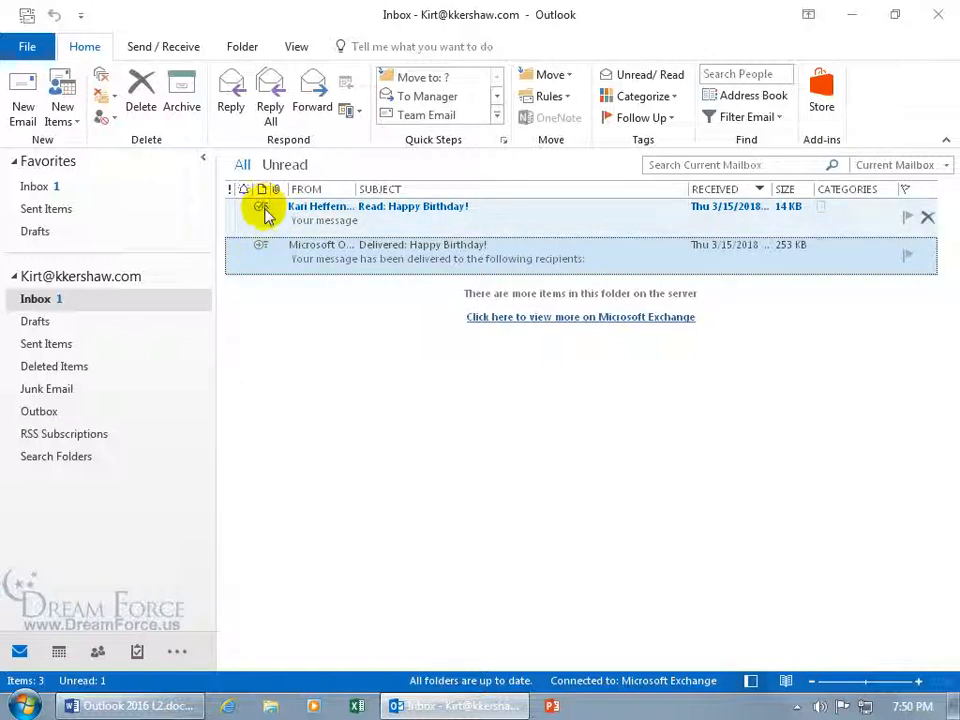
Read the 'Read: Happy Birthday!' receipt, then delete it and the delivery report
double_click(372, 216)
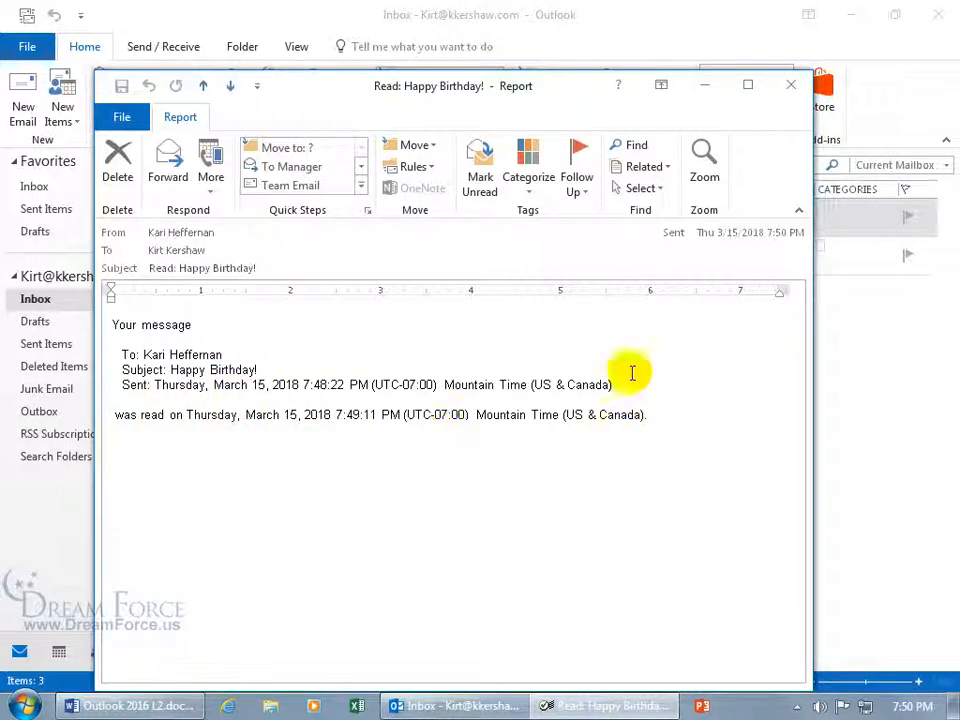
click(789, 88)
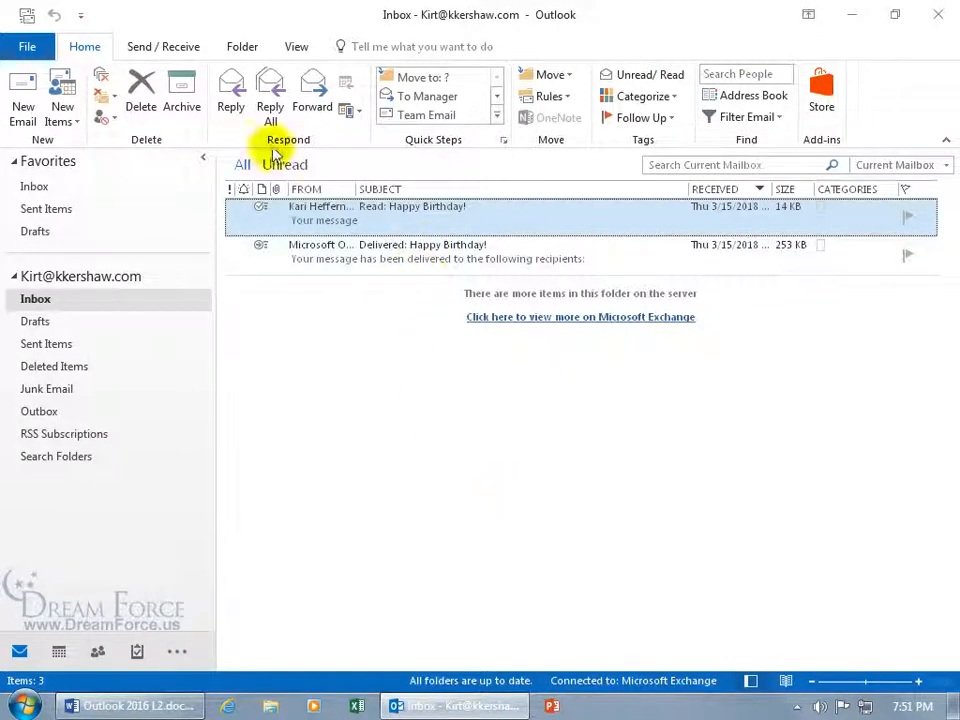
click(152, 92)
click(142, 88)
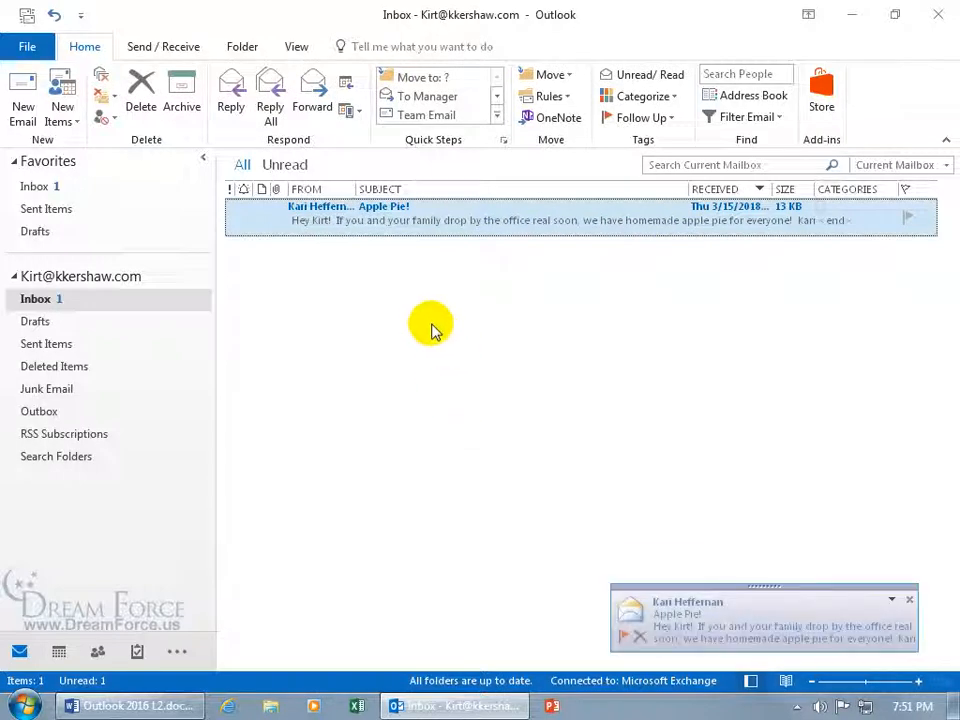
double_click(400, 218)
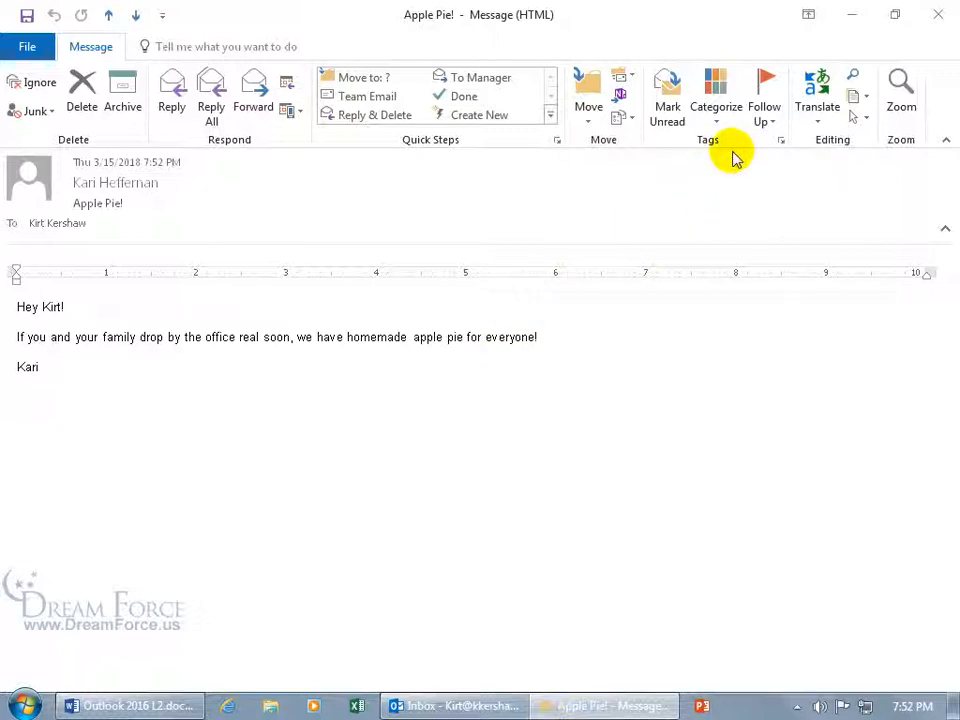
click(781, 141)
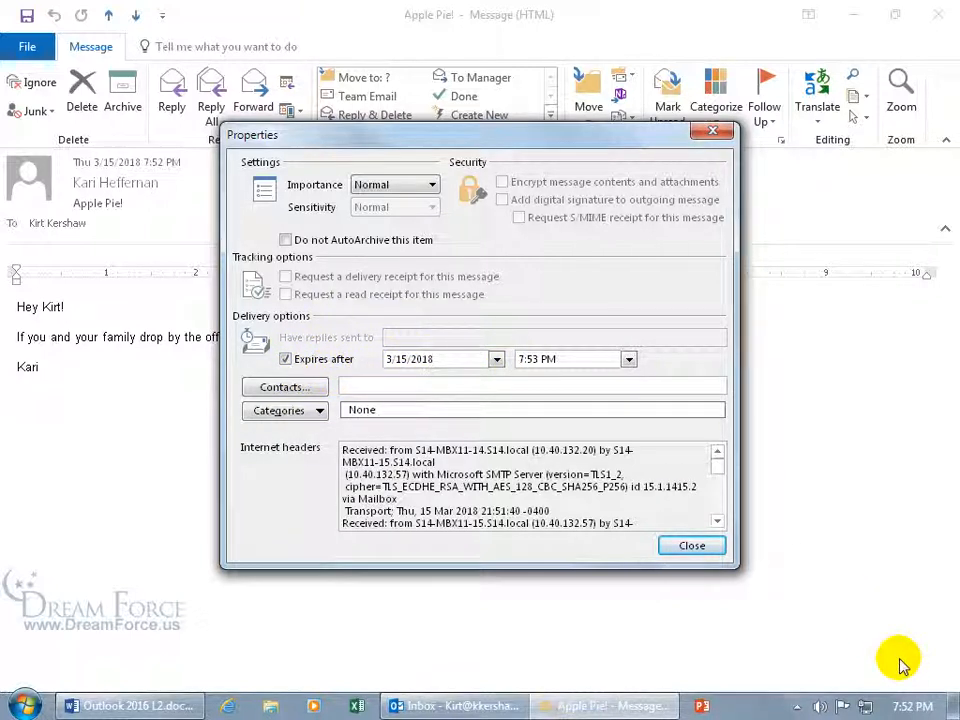
click(692, 546)
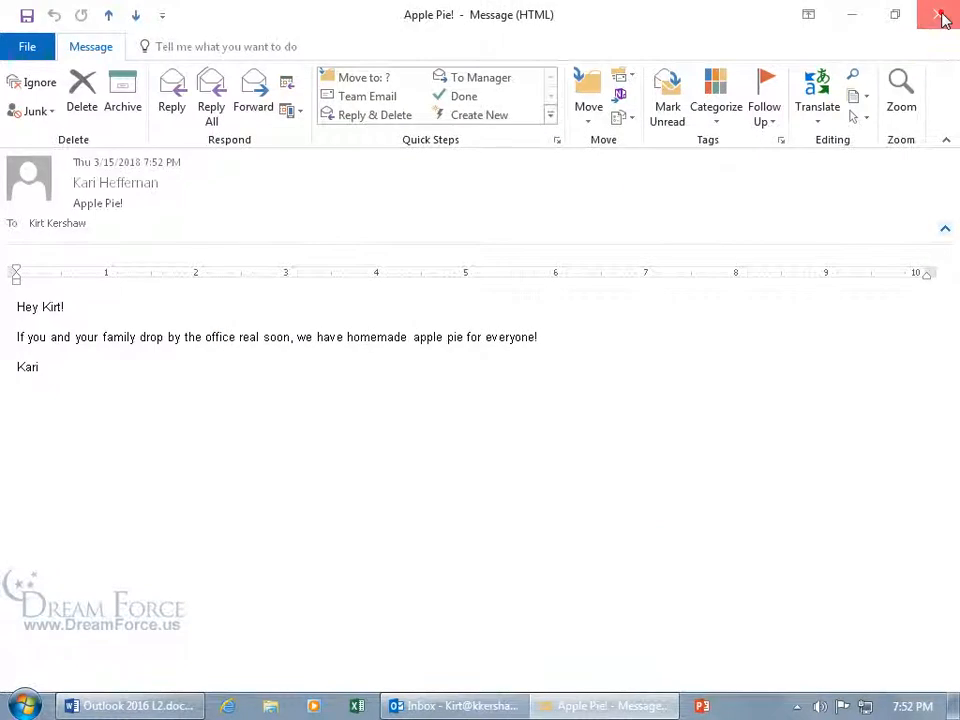
click(943, 18)
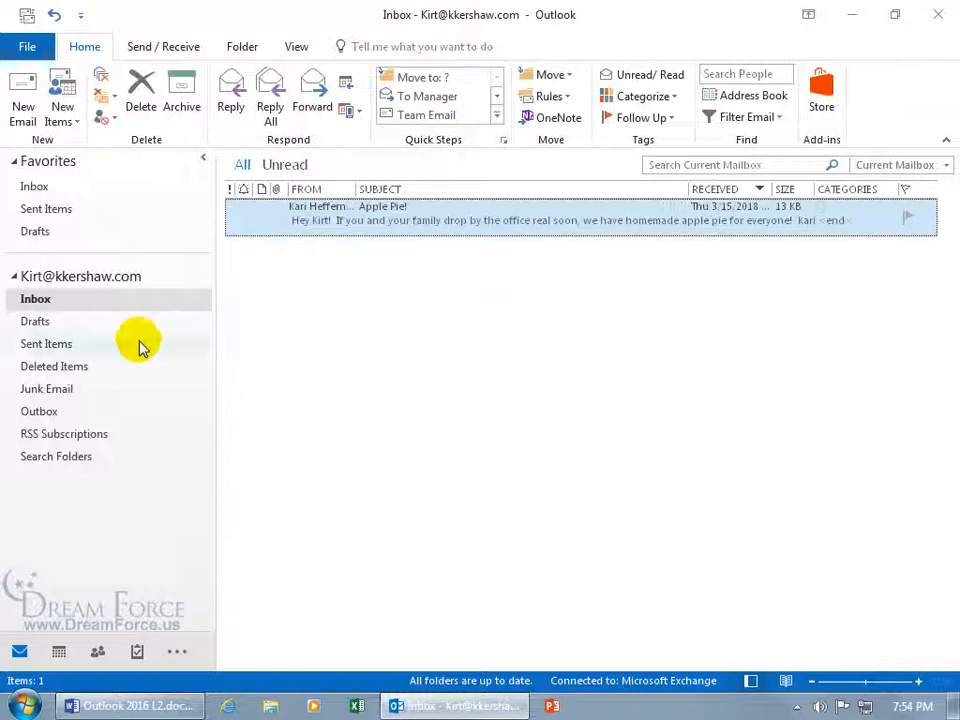
Check Deleted Items, then reopen Apple Pie! from the Inbox to see its expired notice
click(84, 368)
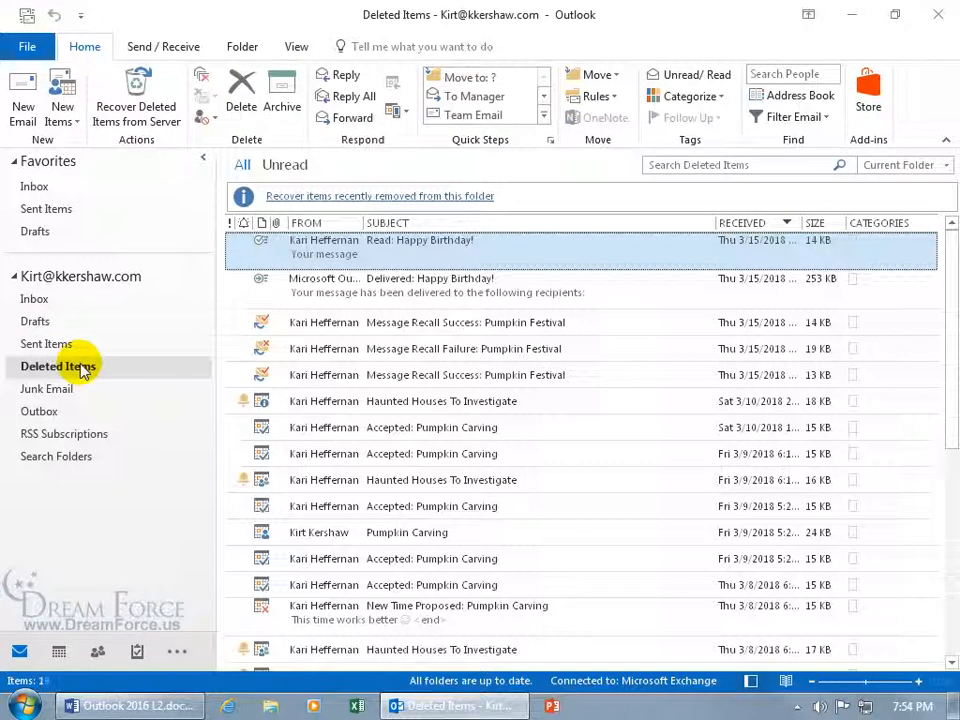
click(44, 300)
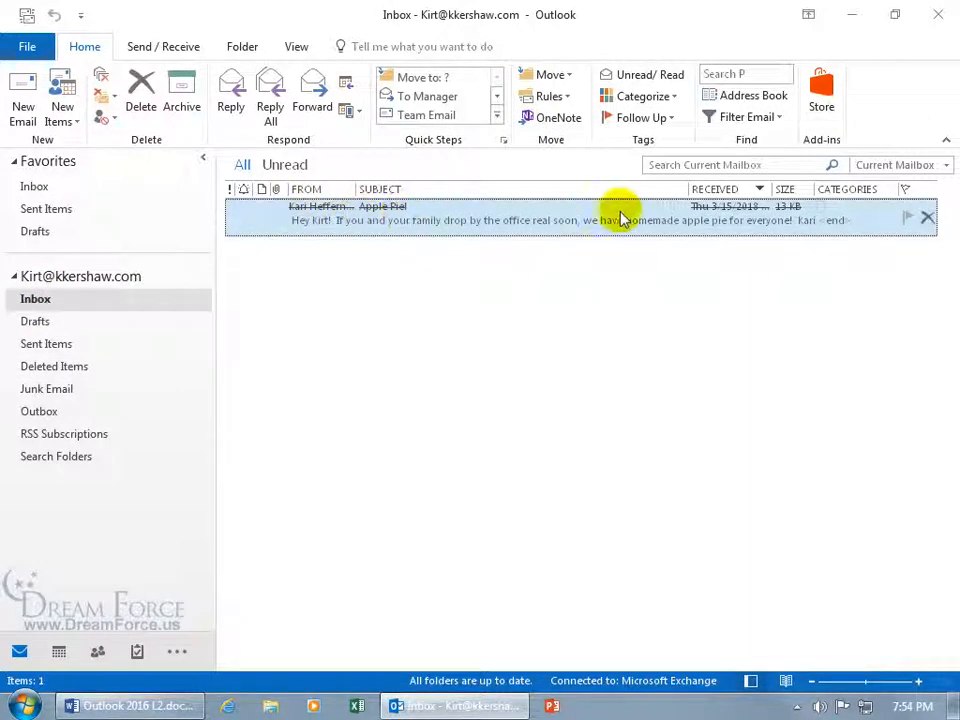
double_click(542, 214)
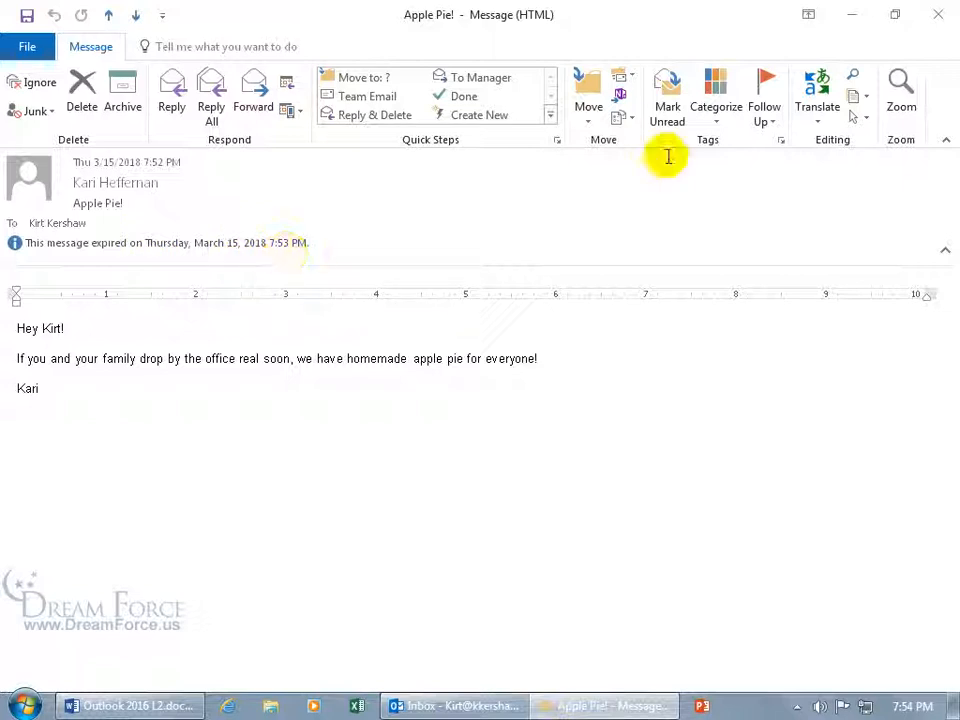
click(938, 14)
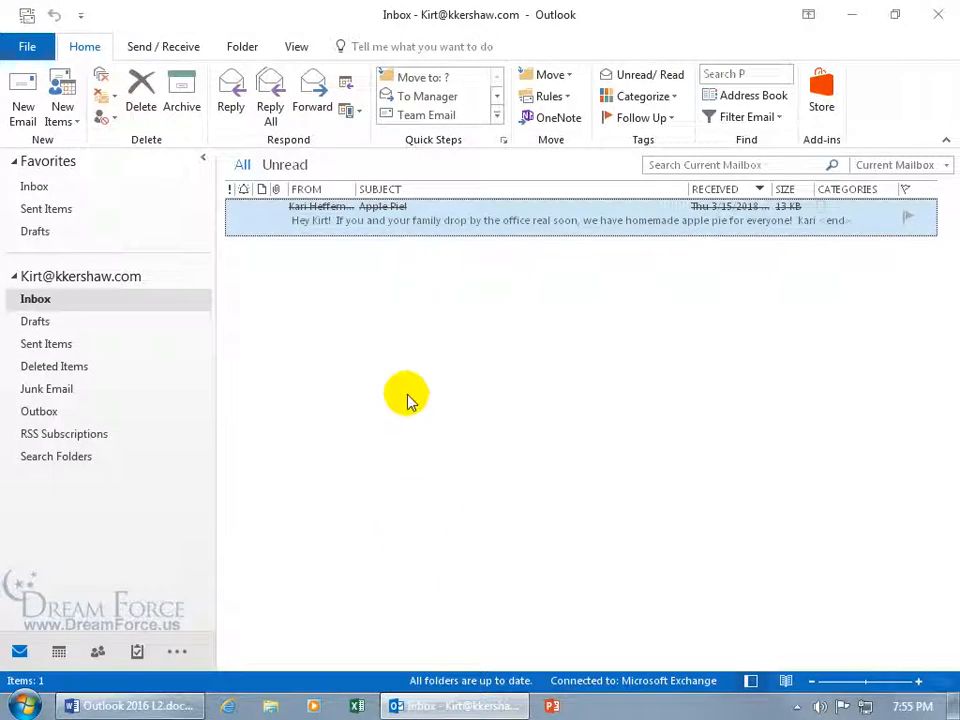
Delete the expired Apple Pie!, read the new copy declining the read receipt, then delete it
click(139, 92)
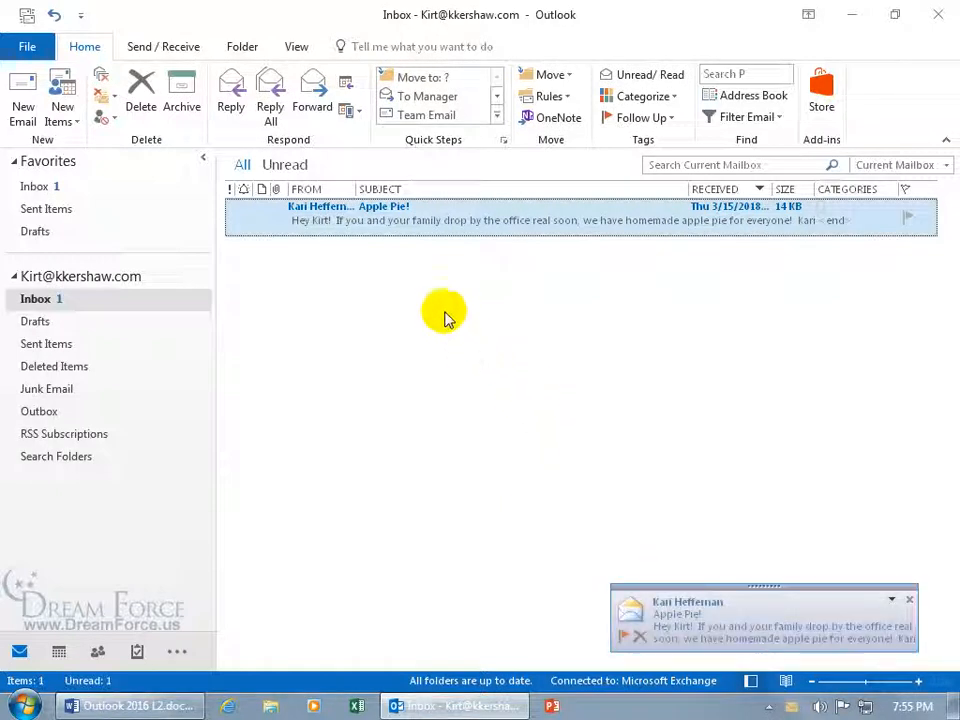
double_click(497, 222)
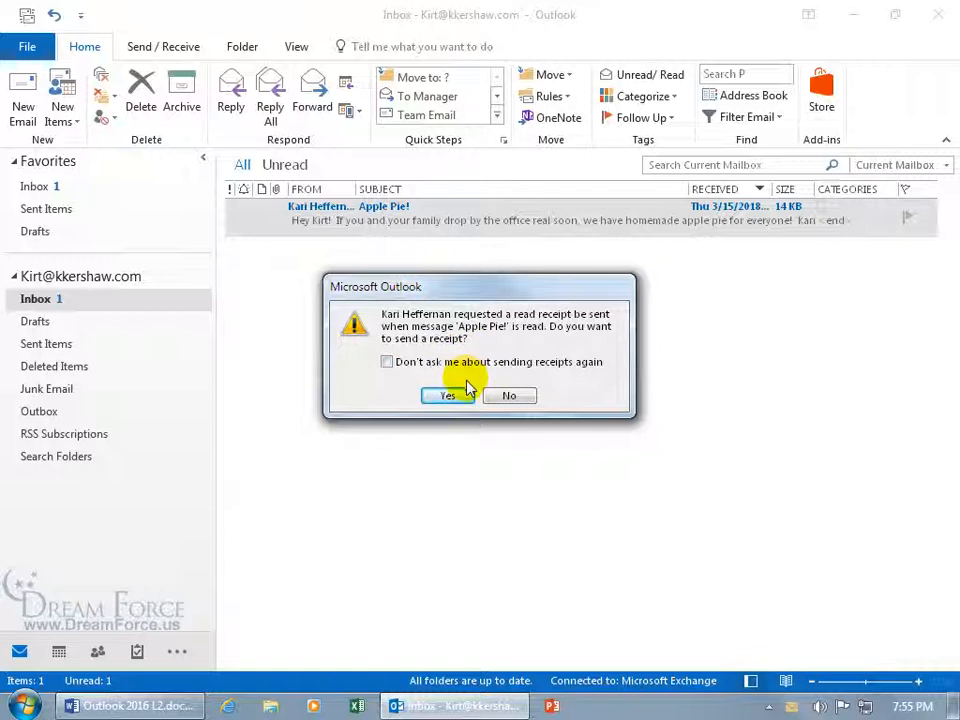
click(507, 396)
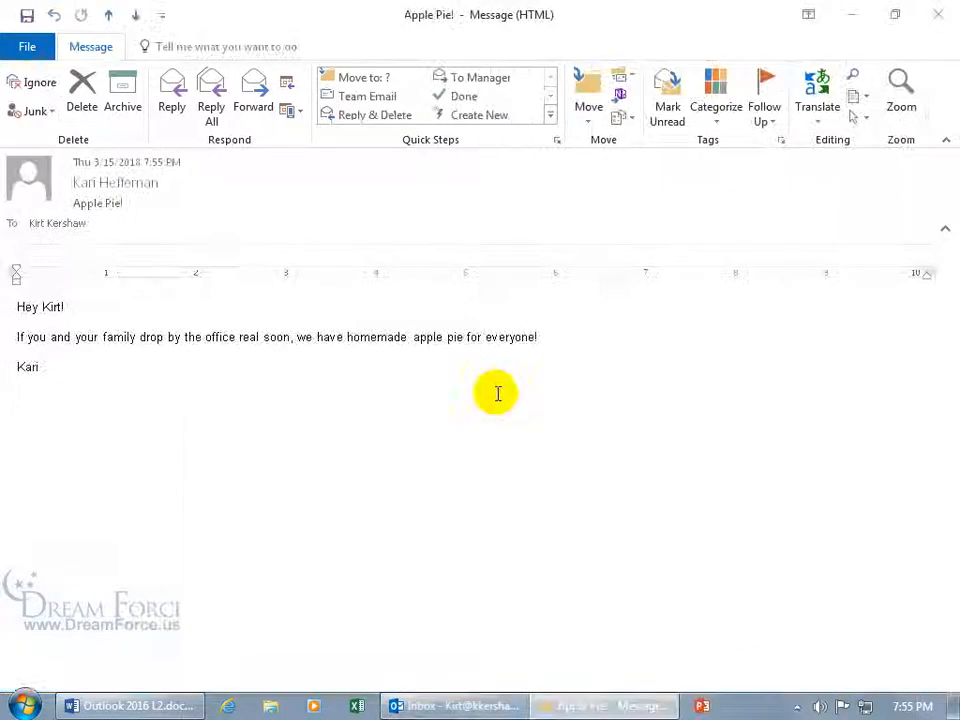
click(937, 20)
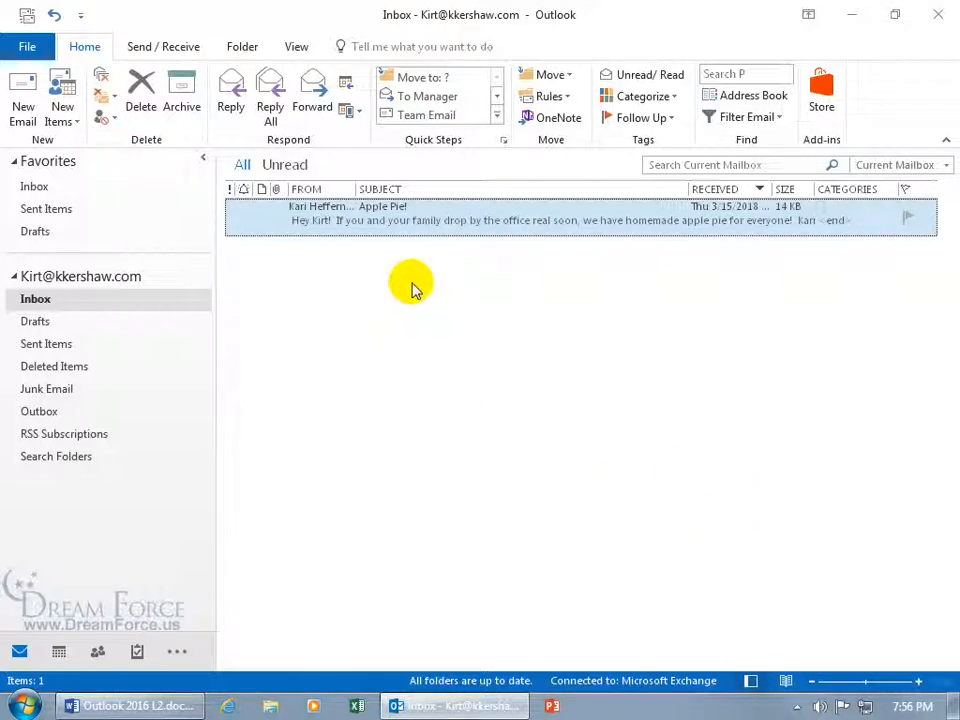
click(148, 95)
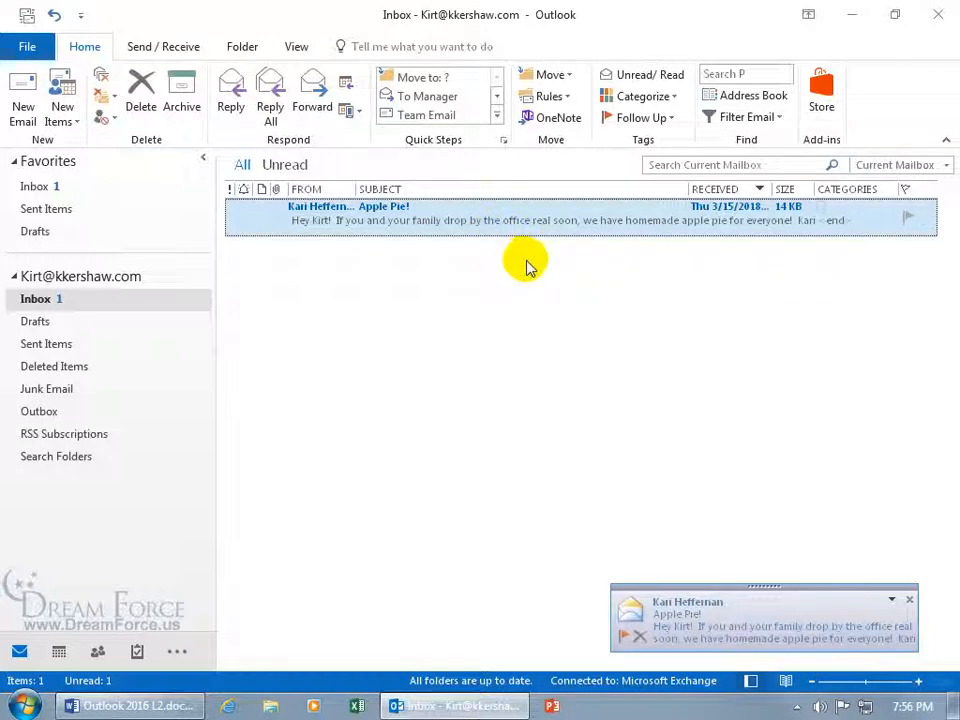
Shrink Outlook, drag Apple Pie! onto the desktop as Apple Pie!.msg, and open it
drag(521, 18, 755, 92)
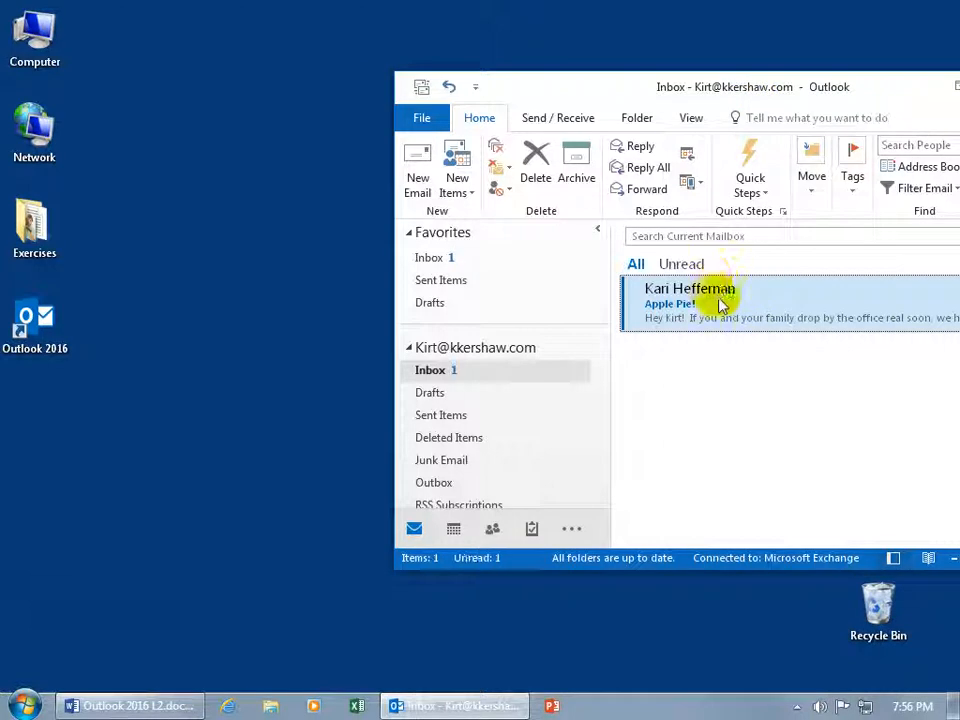
drag(724, 305, 310, 325)
double_click(310, 325)
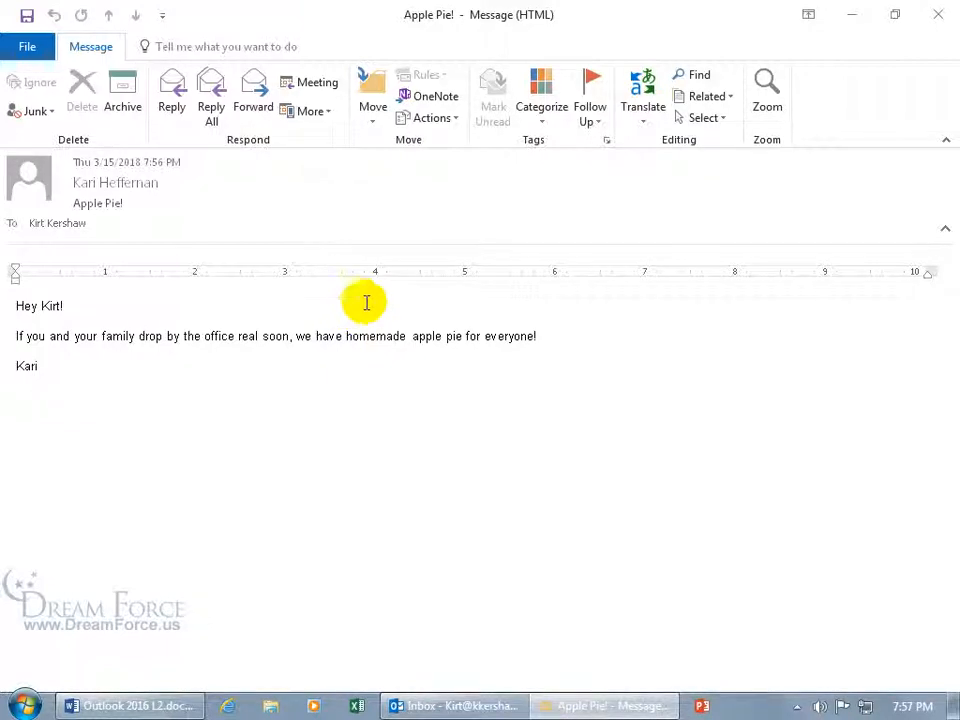
Delete the Apple Pie!.msg file from the desktop and maximize Outlook again
click(296, 358)
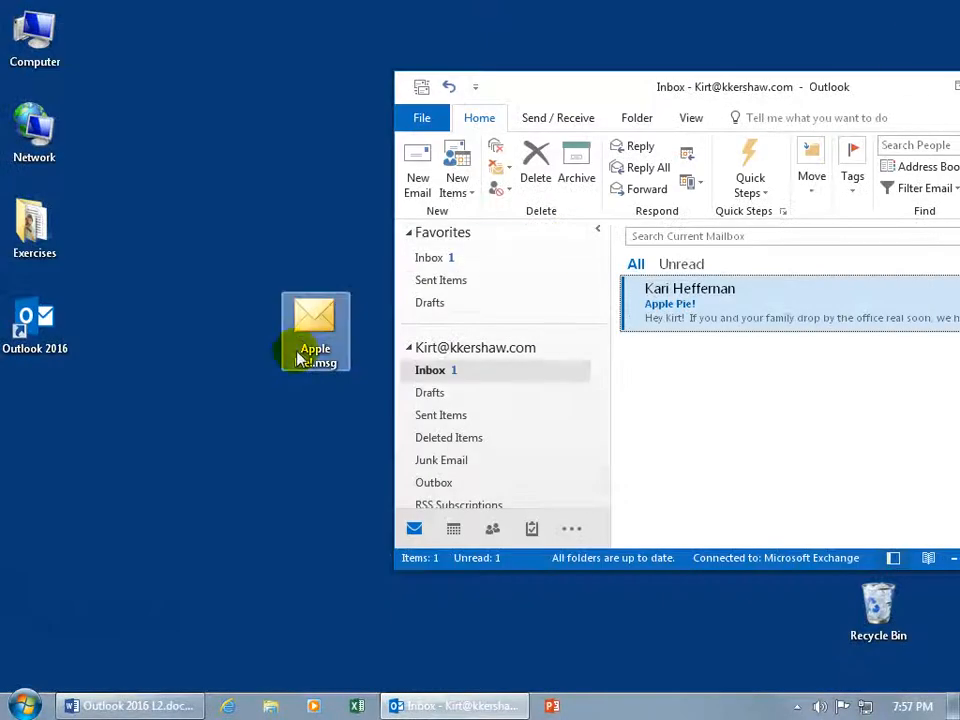
key(Delete)
click(553, 430)
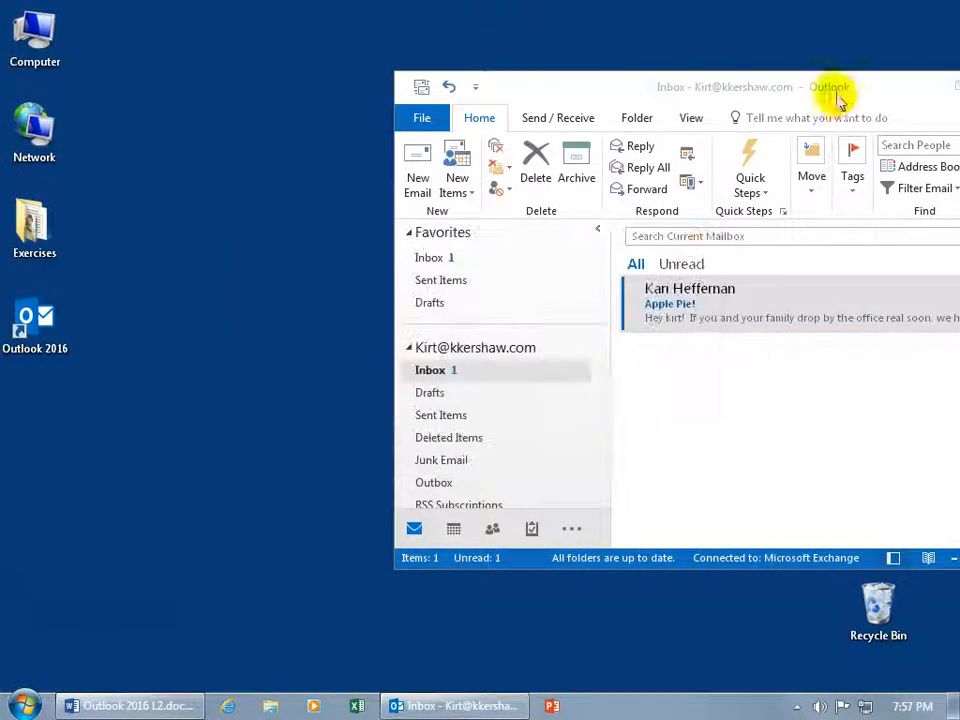
drag(832, 90, 508, 9)
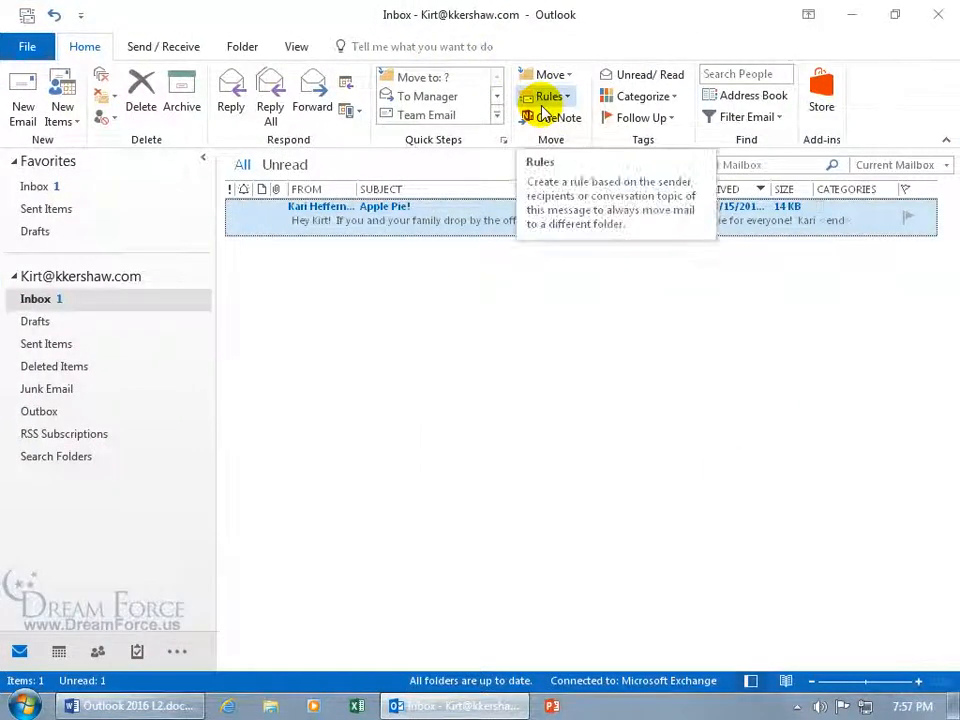
Open the Apple Pie! message from the Inbox to bring up its read-receipt request
double_click(433, 221)
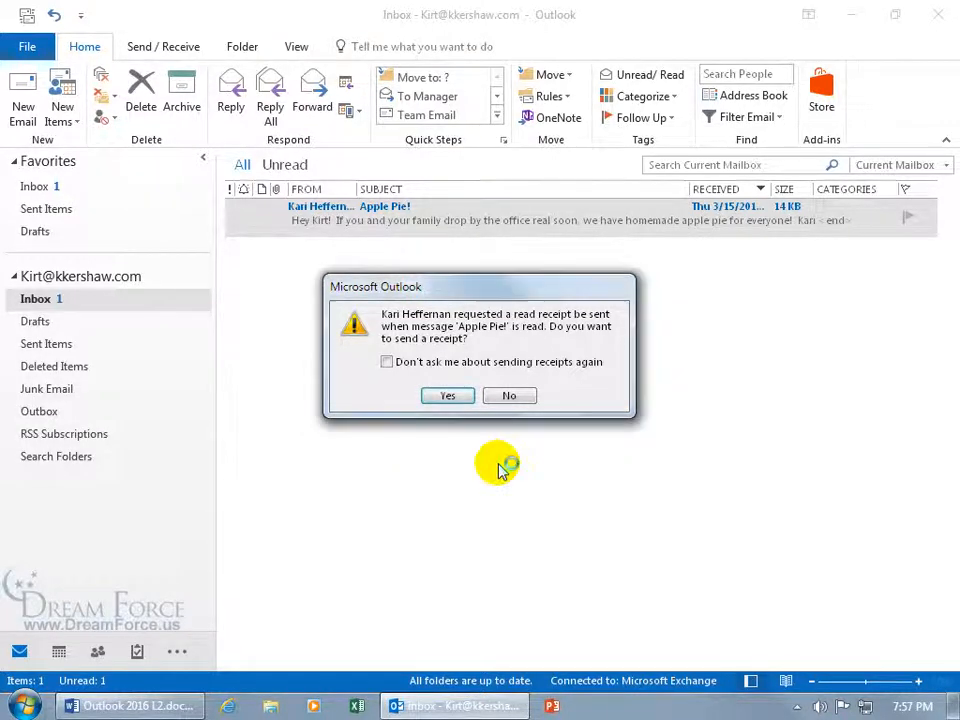
Force-quit Outlook from Task Manager with End Task and End Now, then close Task Manager
key(ctrl+shift+Escape)
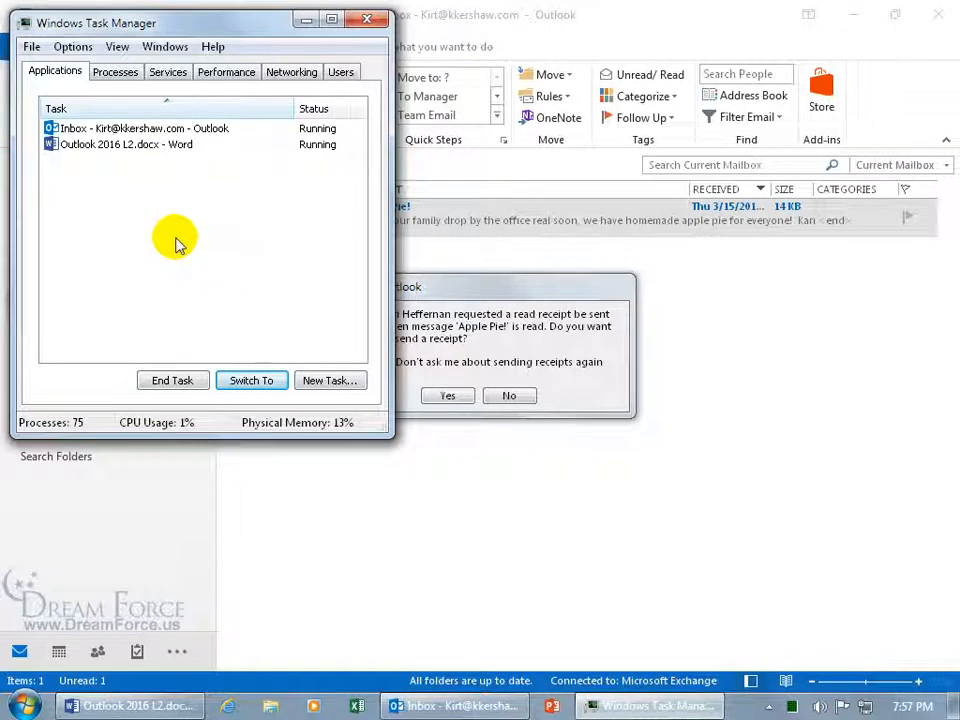
click(135, 130)
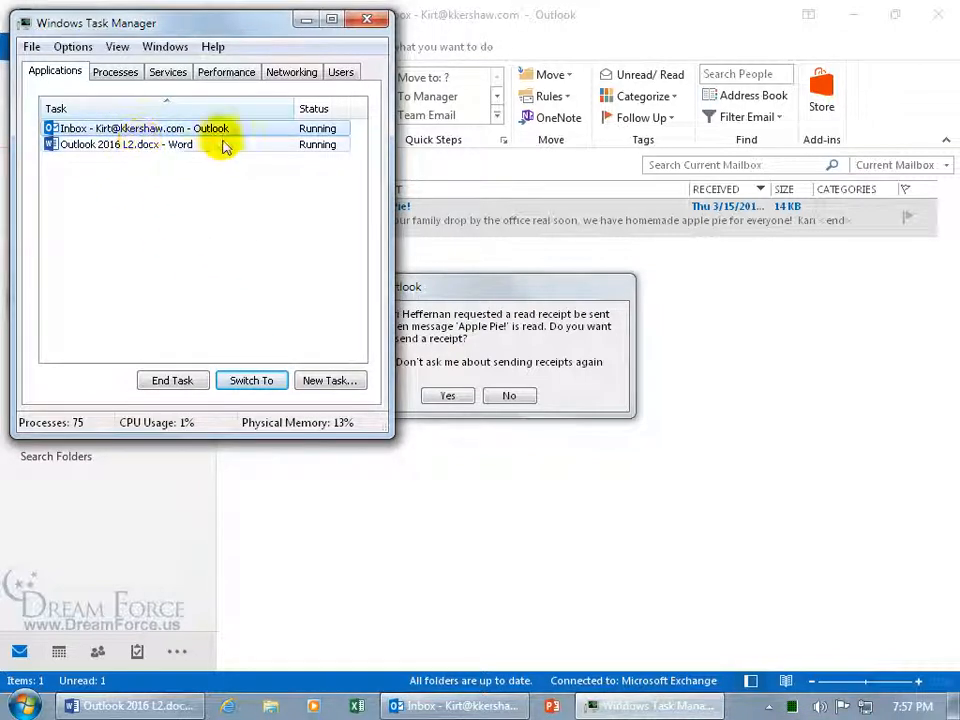
click(184, 380)
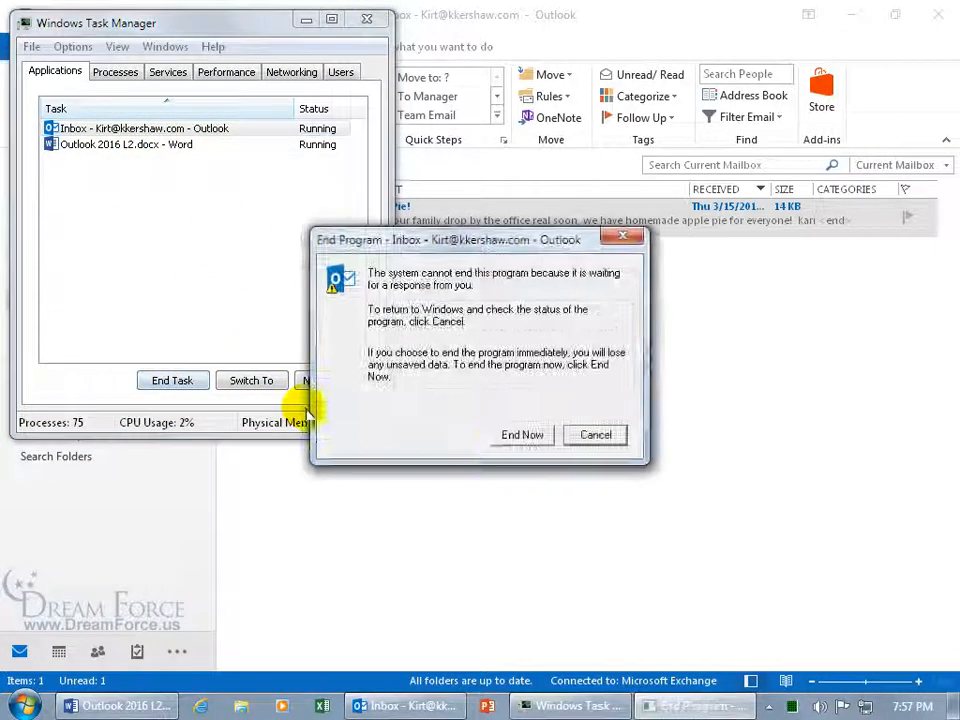
click(521, 435)
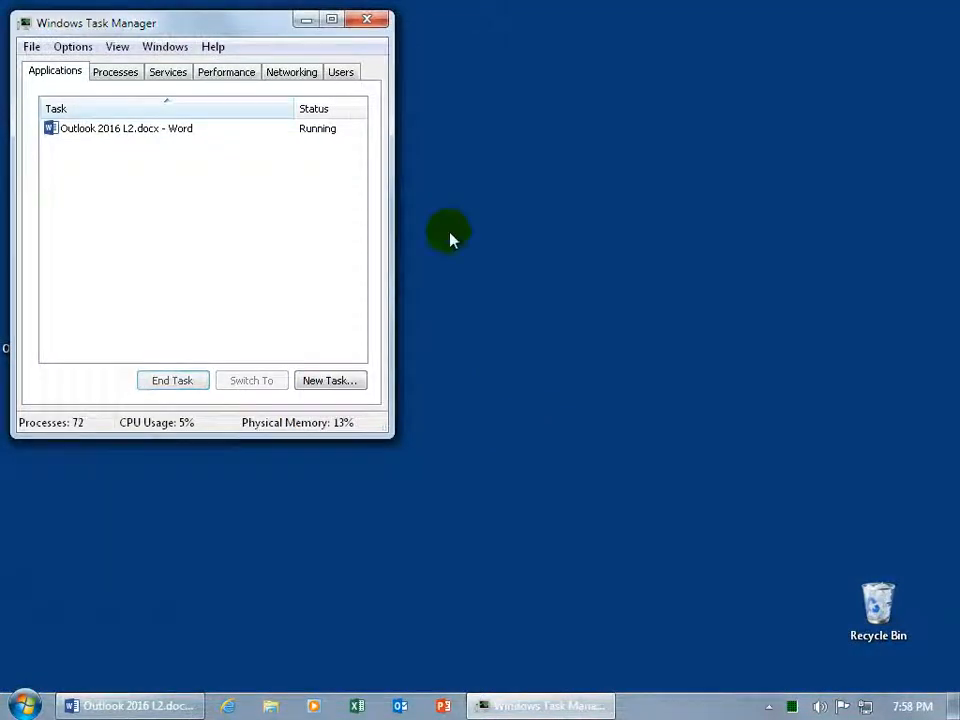
click(366, 22)
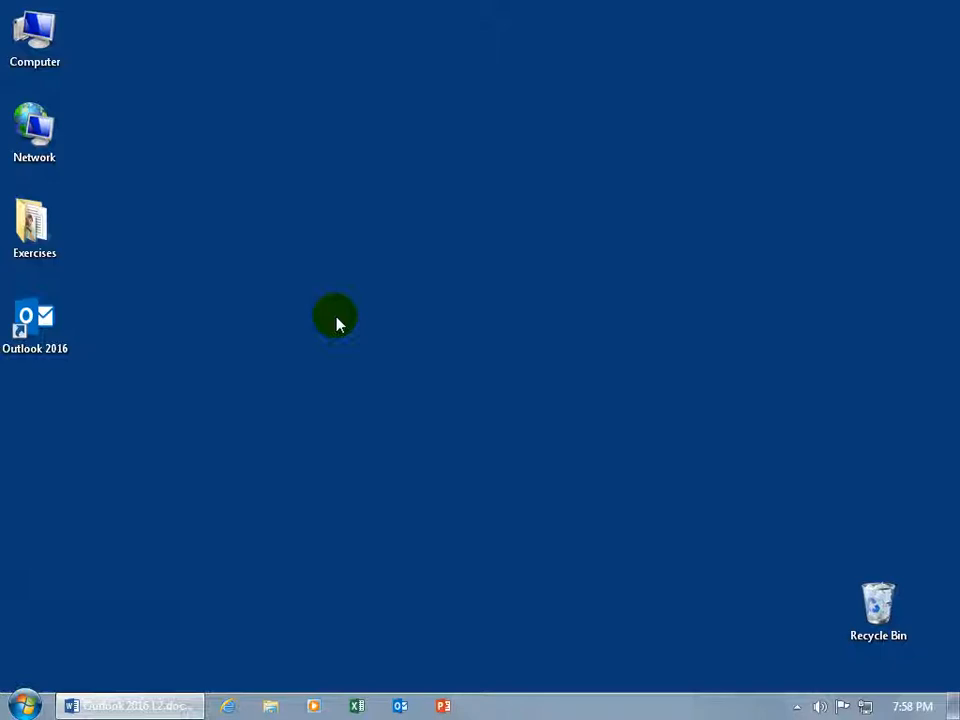
Relaunch Outlook with the Exchange profile and reopen the Apple Pie! message
double_click(35, 322)
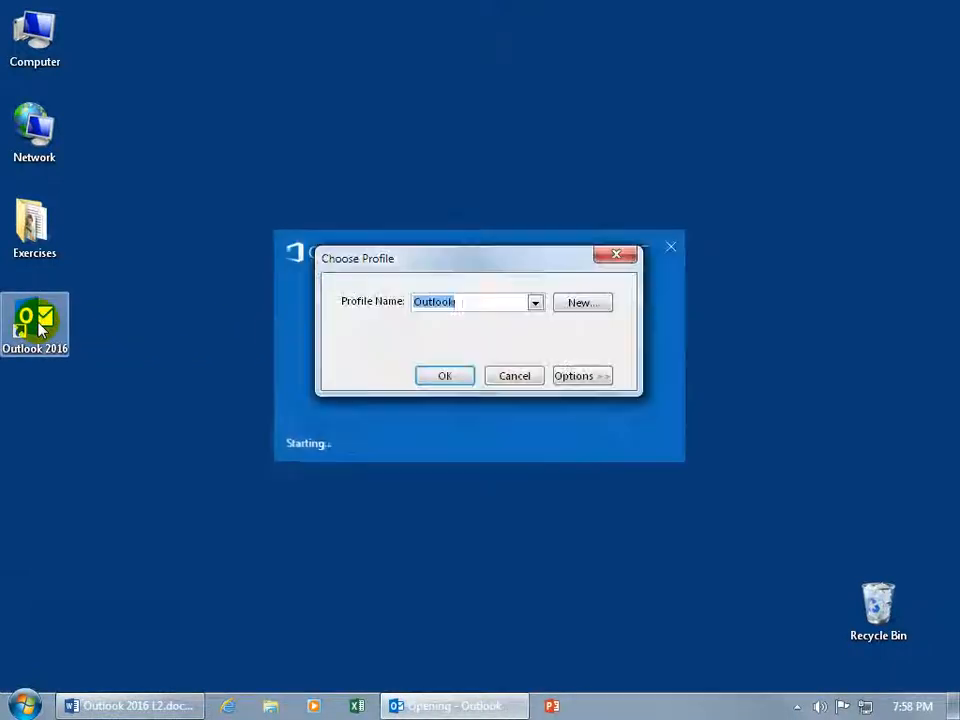
click(535, 303)
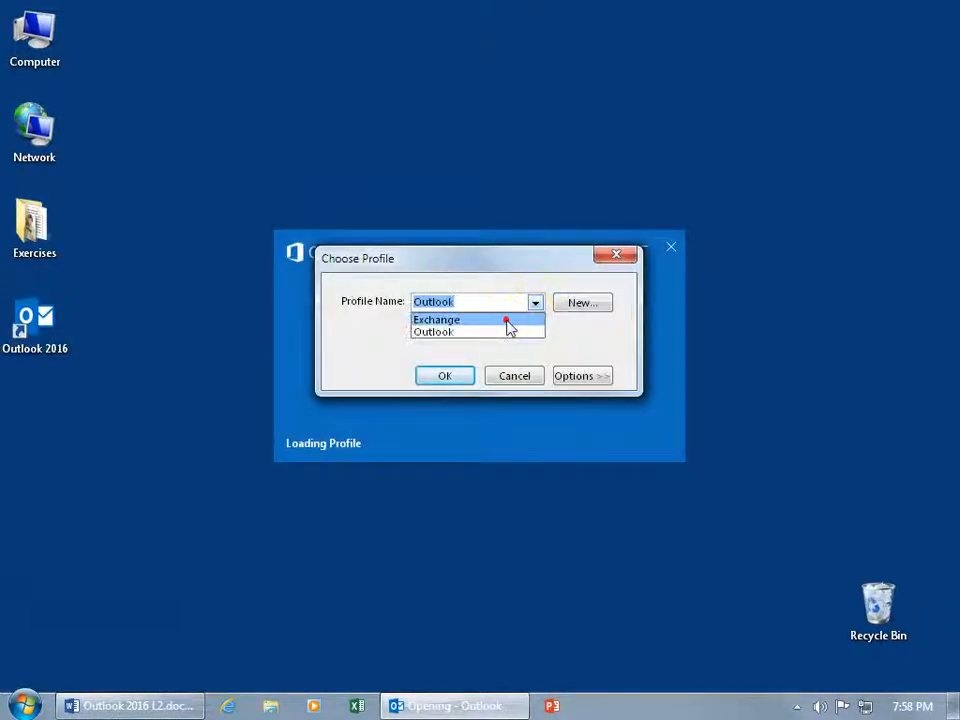
click(506, 320)
click(452, 377)
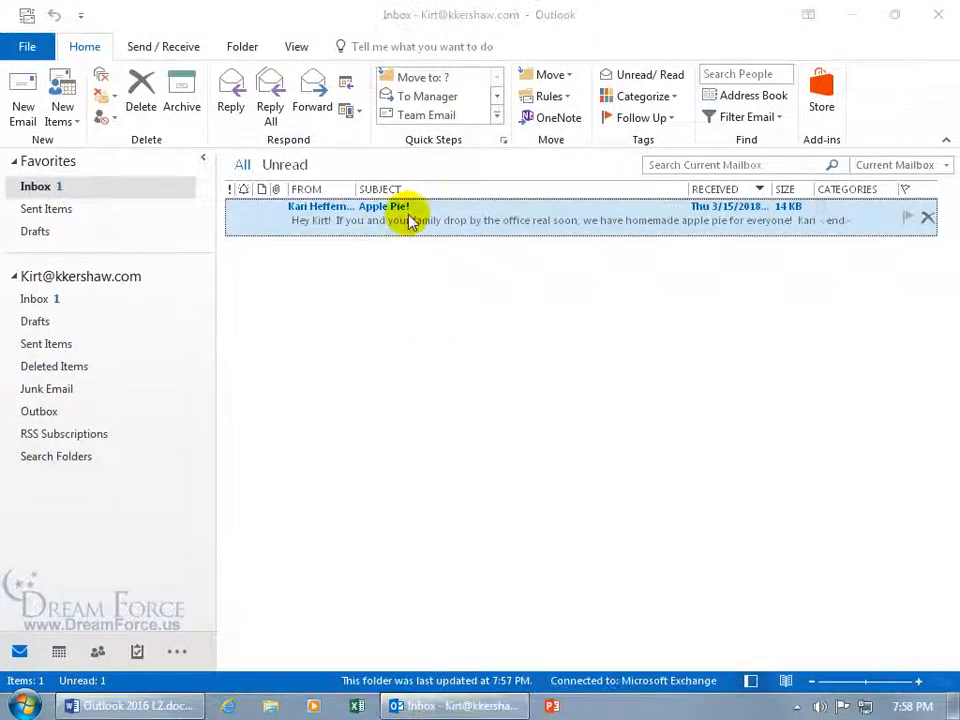
double_click(408, 221)
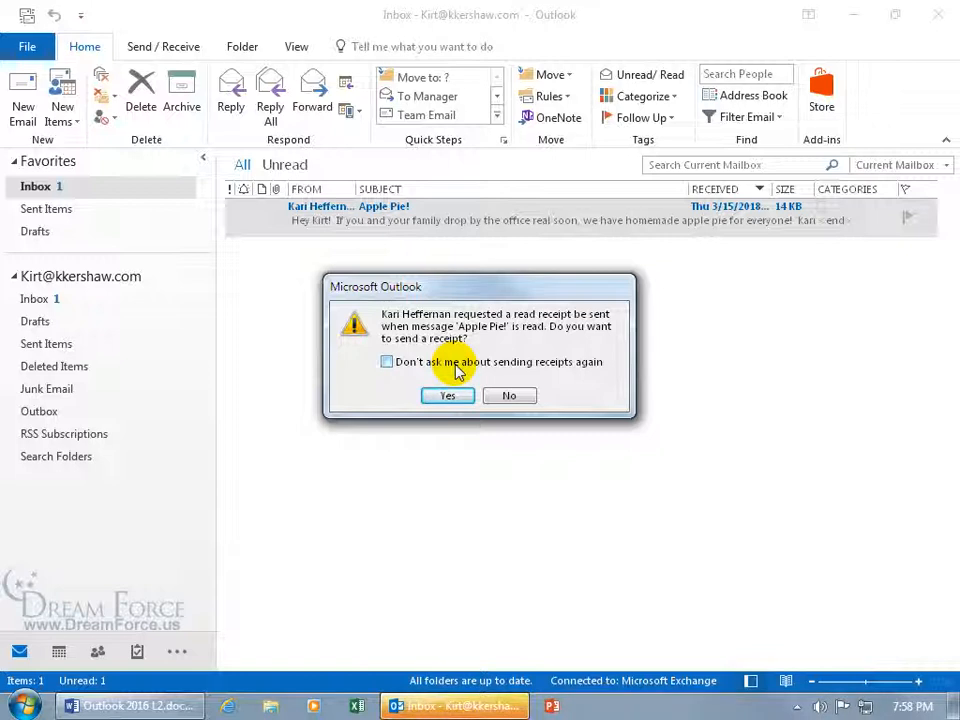
Send the requested read receipt, then start a RE: Apple Pie! reply
click(449, 397)
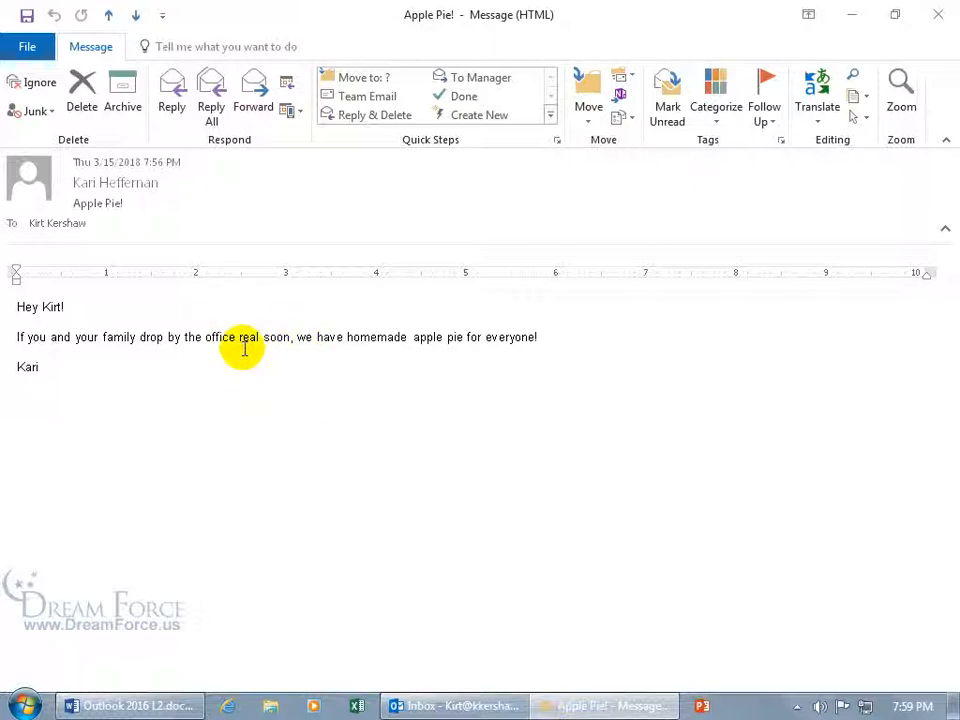
click(172, 100)
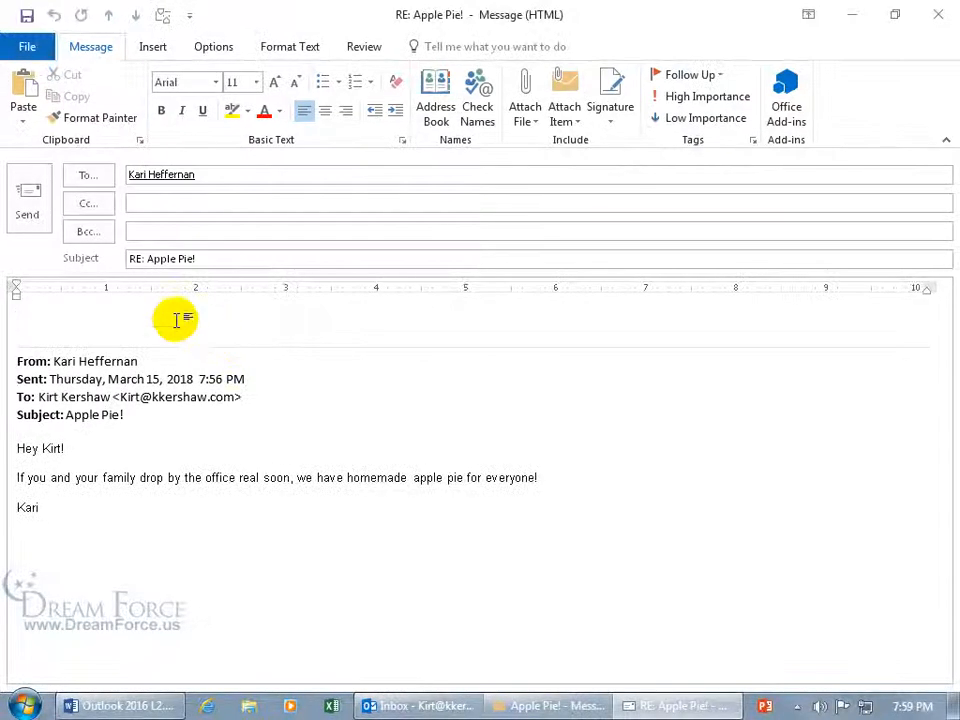